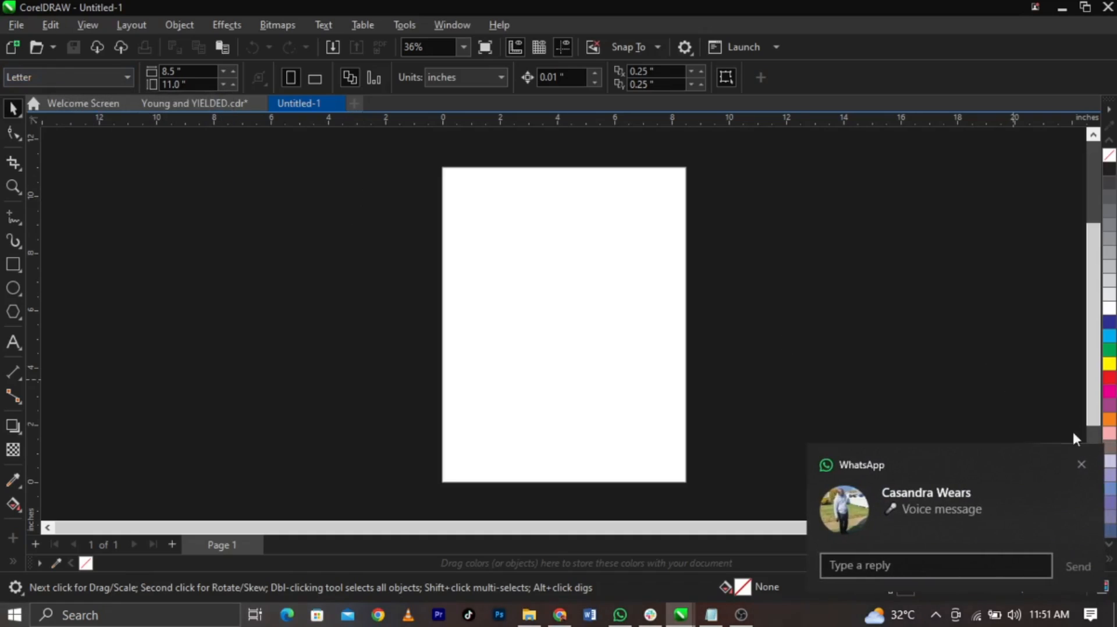
Set the page size to A5 in landscape orientation
{"action": "left_click", "coordinate": [1082, 464]}
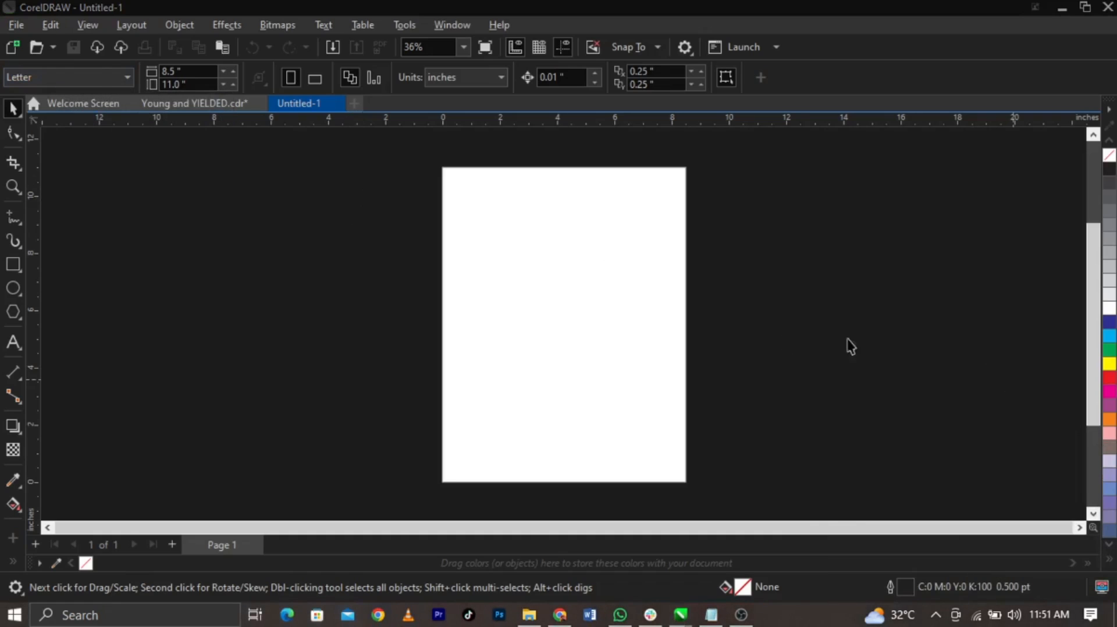
{"action": "left_click", "coordinate": [94, 79]}
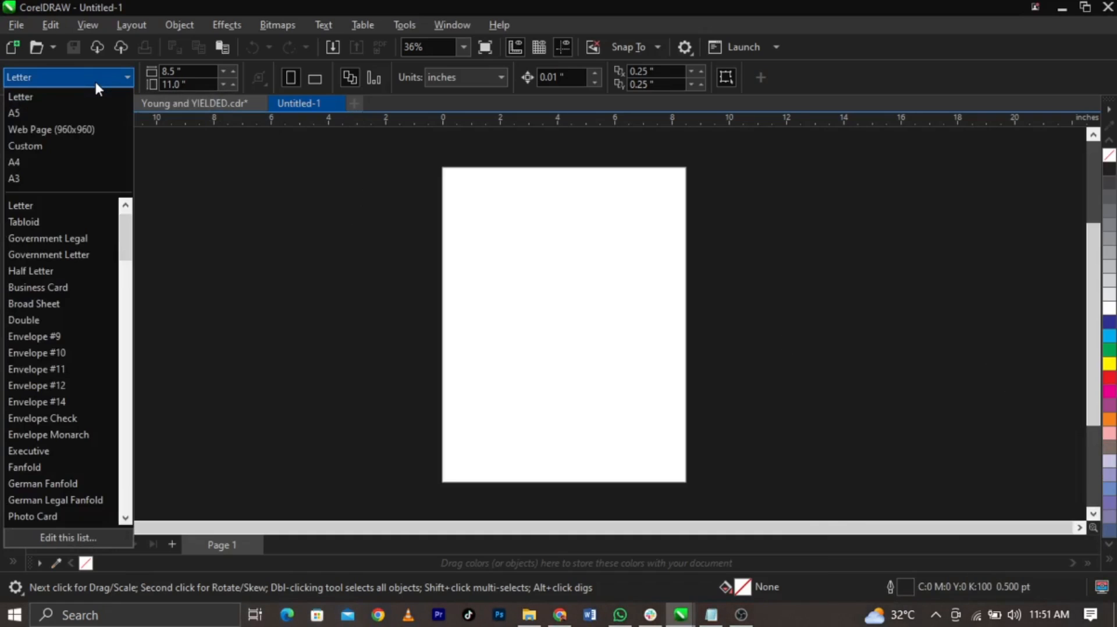
{"action": "left_click", "coordinate": [98, 112]}
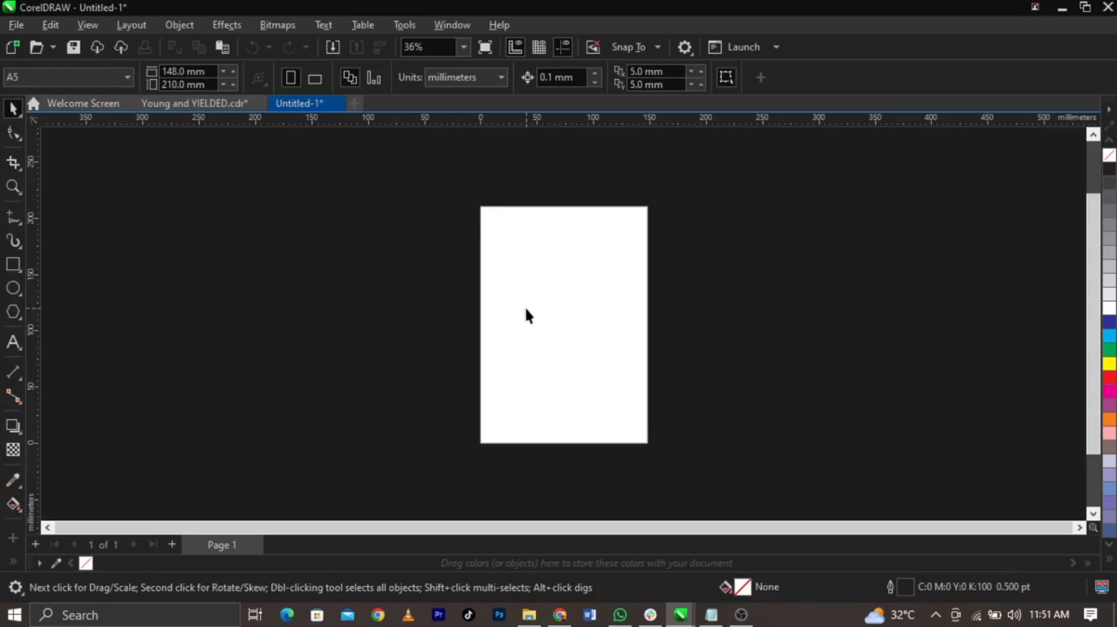
{"action": "key", "text": "shift+F4"}
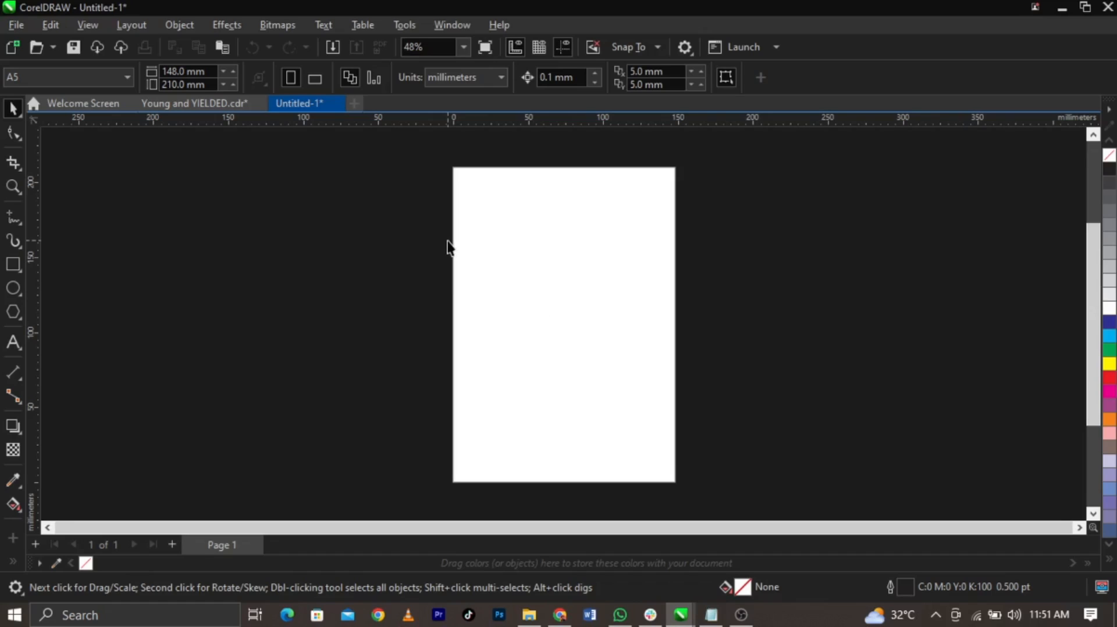
{"action": "left_click", "coordinate": [313, 77]}
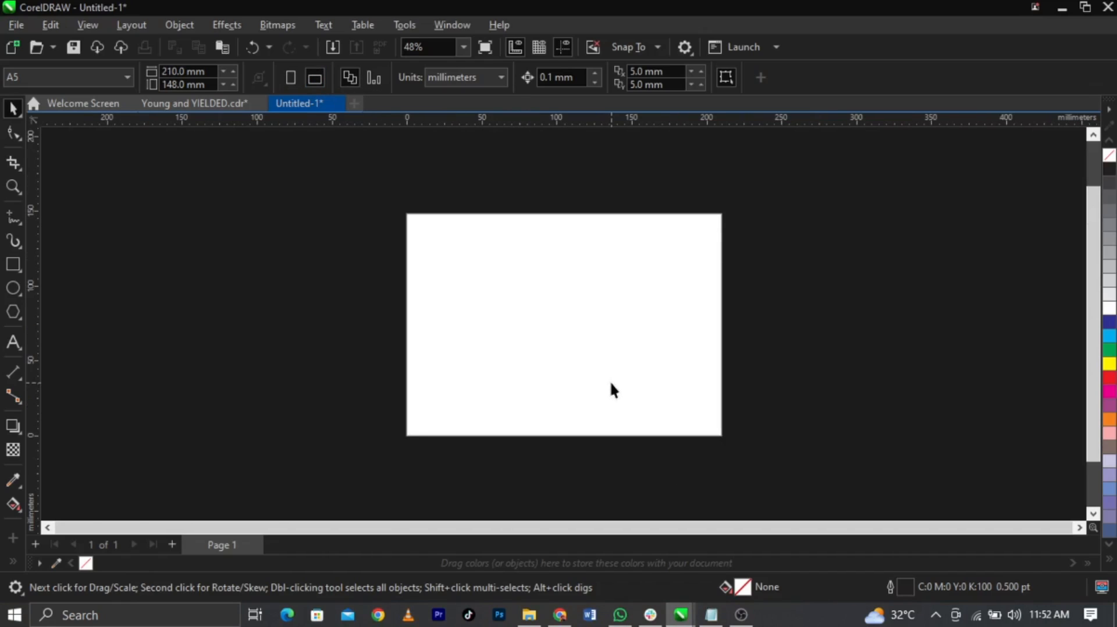
{"action": "scroll", "coordinate": [611, 384], "scroll_direction": "up", "scroll_amount": 1}
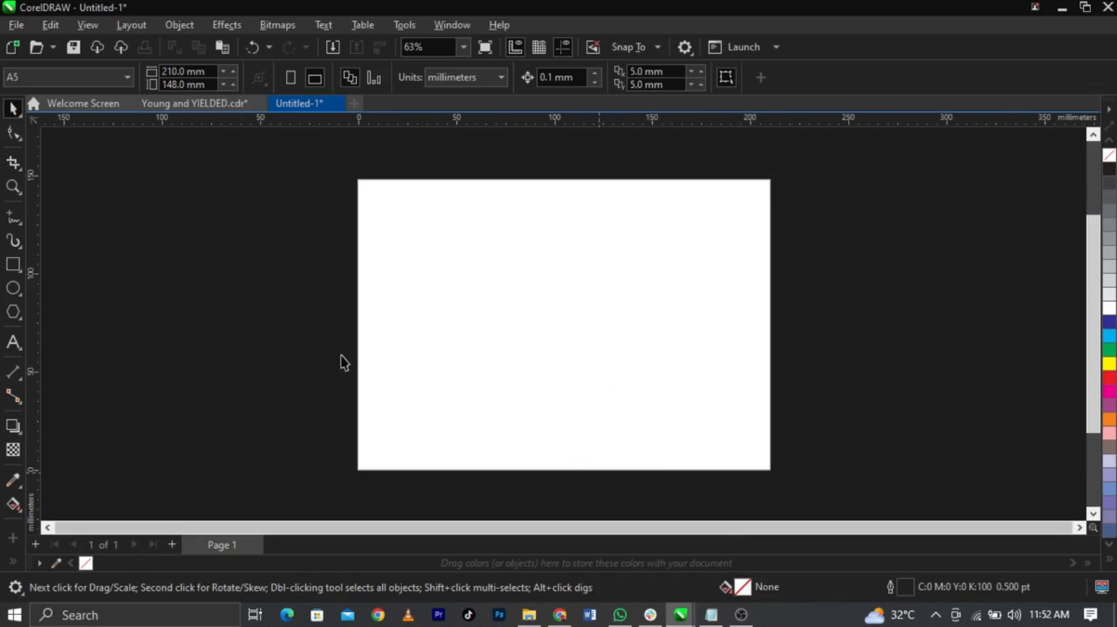
Hide the status bar to give the drawing area more room
{"action": "left_click", "coordinate": [14, 266]}
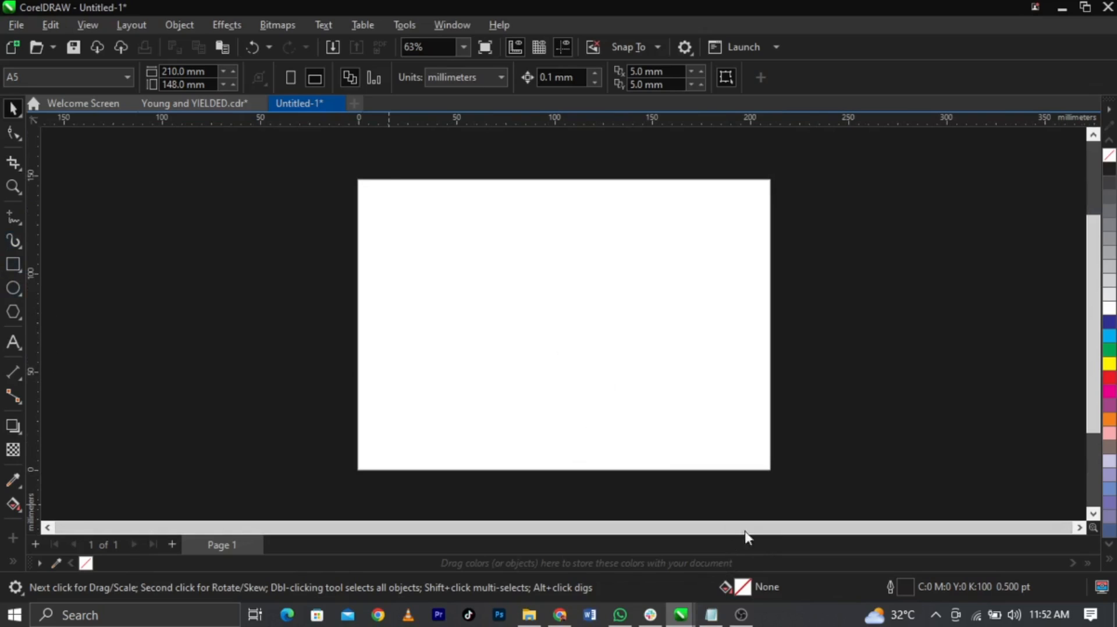
{"action": "right_click", "coordinate": [889, 77]}
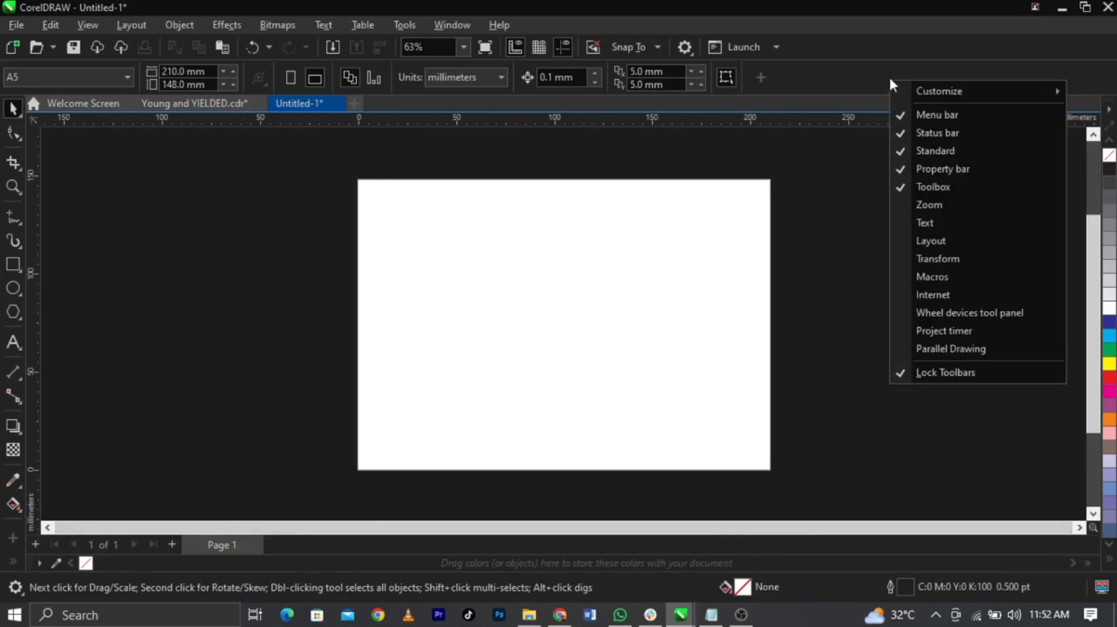
{"action": "left_click", "coordinate": [934, 135]}
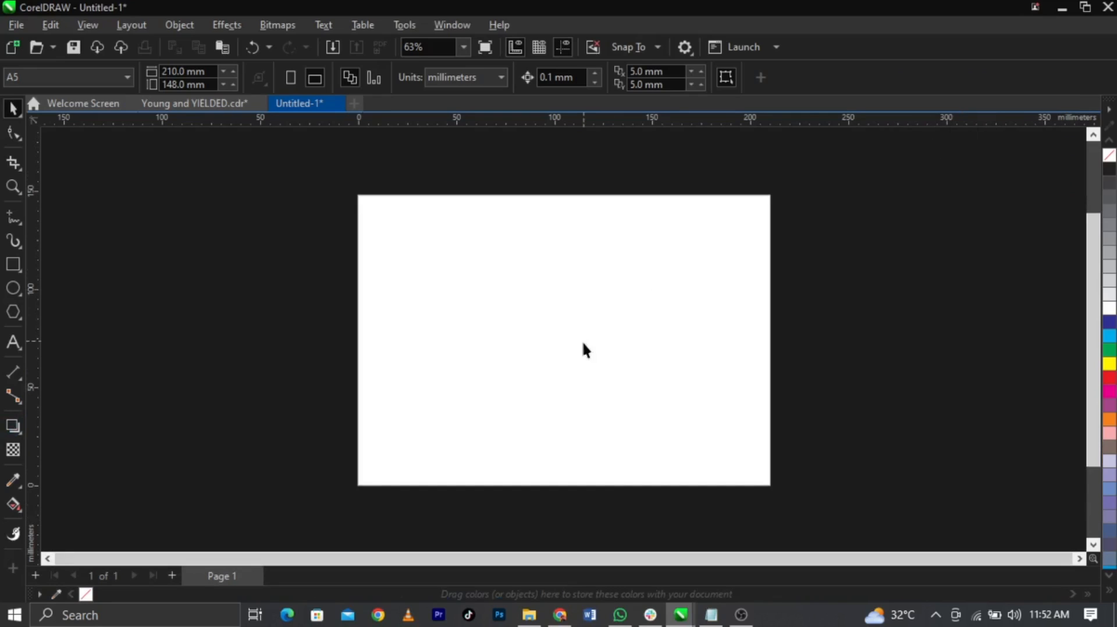
Create a rectangle that exactly matches the page frame, 210 by 148 mm, and keep it selected
{"action": "scroll", "coordinate": [583, 350], "scroll_direction": "up", "scroll_amount": 1}
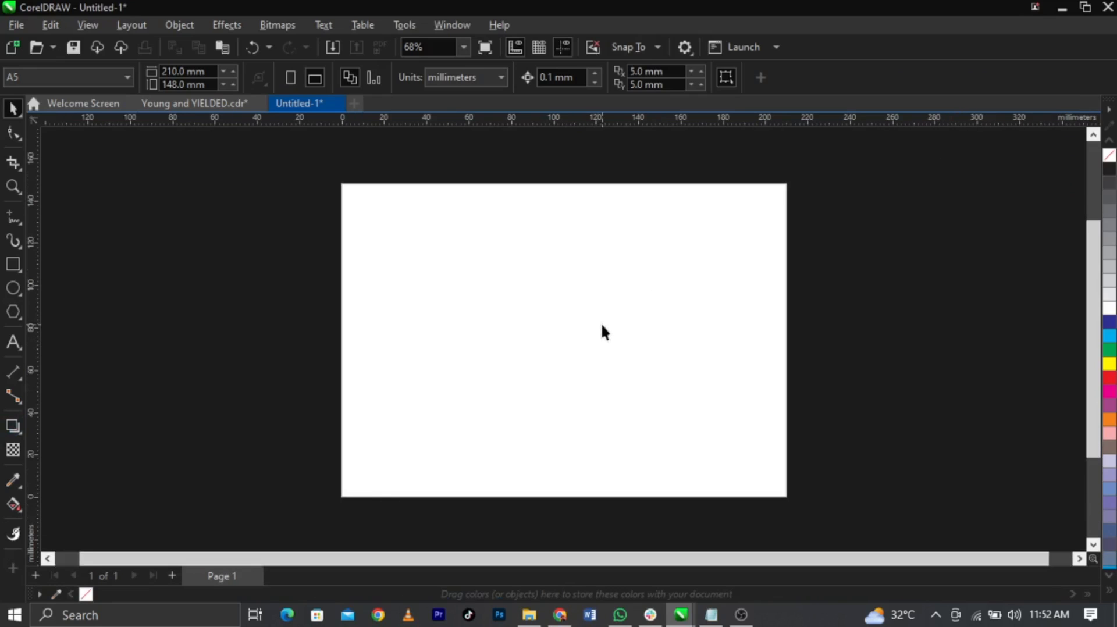
{"action": "key", "text": "F5"}
{"action": "double_click", "coordinate": [14, 265]}
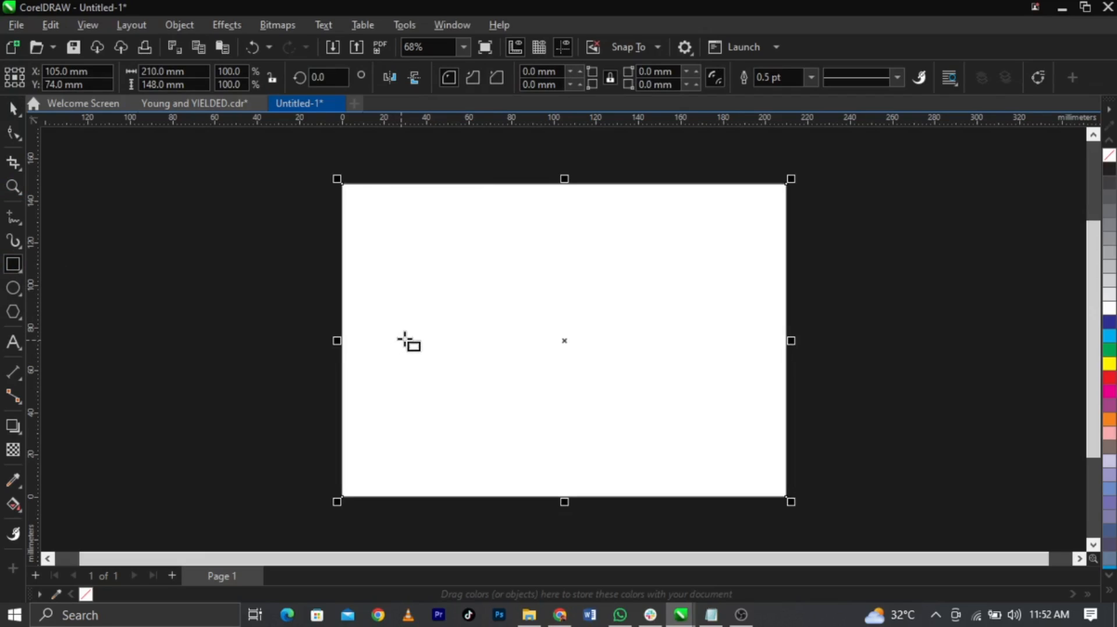
{"action": "key", "text": "space"}
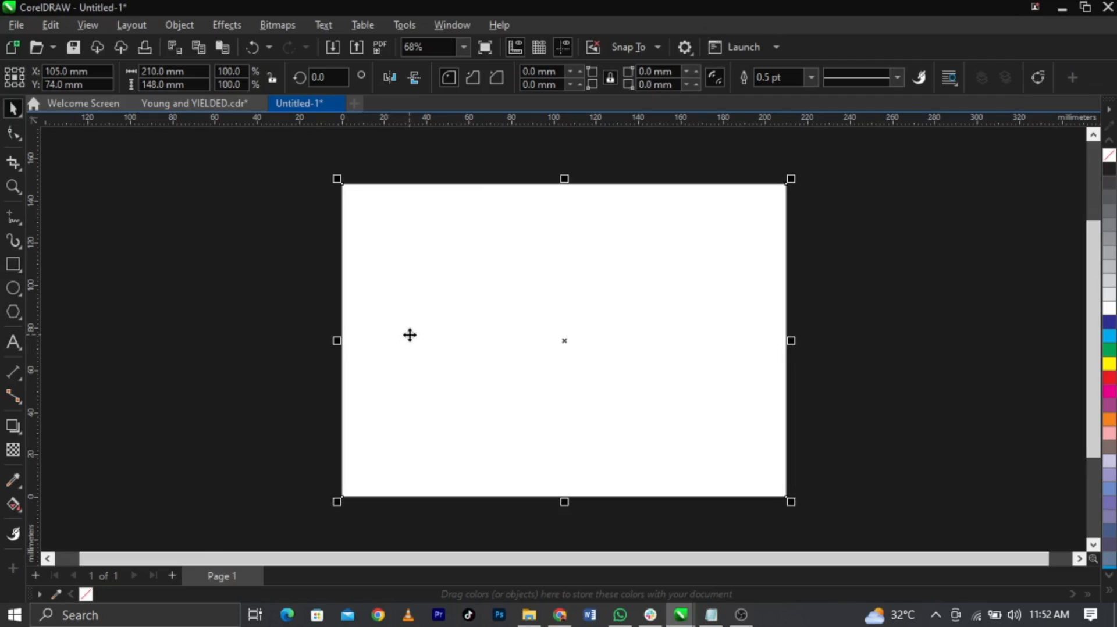
Move the page-sized rectangle about 30 mm to the right so its edge crosses the page
{"action": "mouse_move", "coordinate": [406, 334]}
{"action": "left_mouse_down"}
{"action": "mouse_move", "coordinate": [428, 334]}
{"action": "mouse_move", "coordinate": [406, 332]}
{"action": "left_mouse_up"}
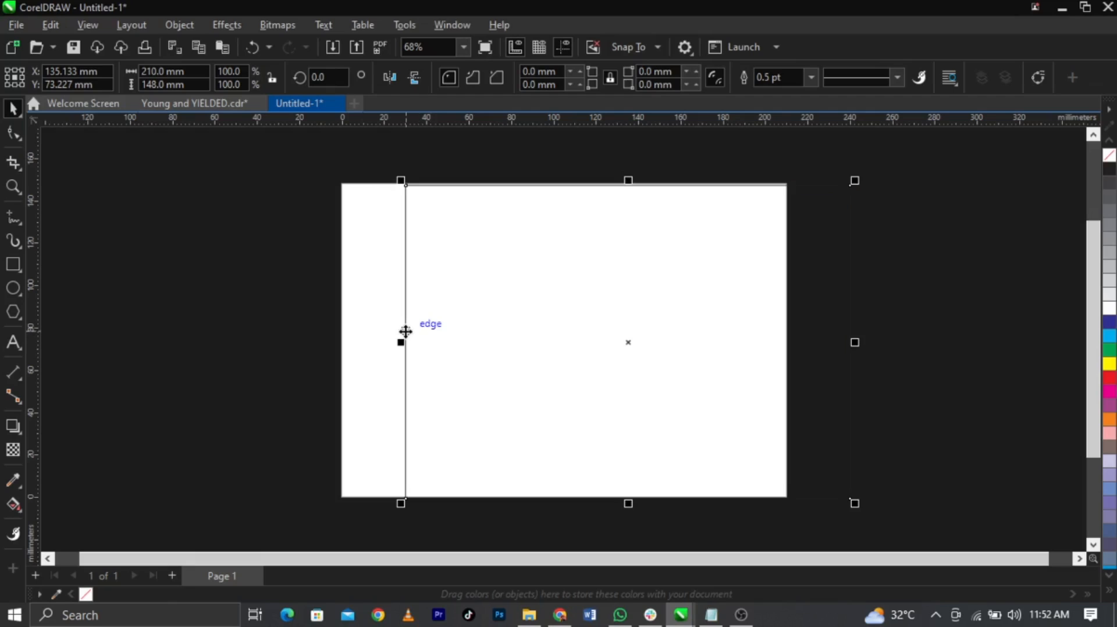
{"action": "left_click_drag", "start_coordinate": [405, 331], "coordinate": [404, 332]}
{"action": "scroll", "coordinate": [405, 332], "scroll_direction": "up", "scroll_amount": 3}
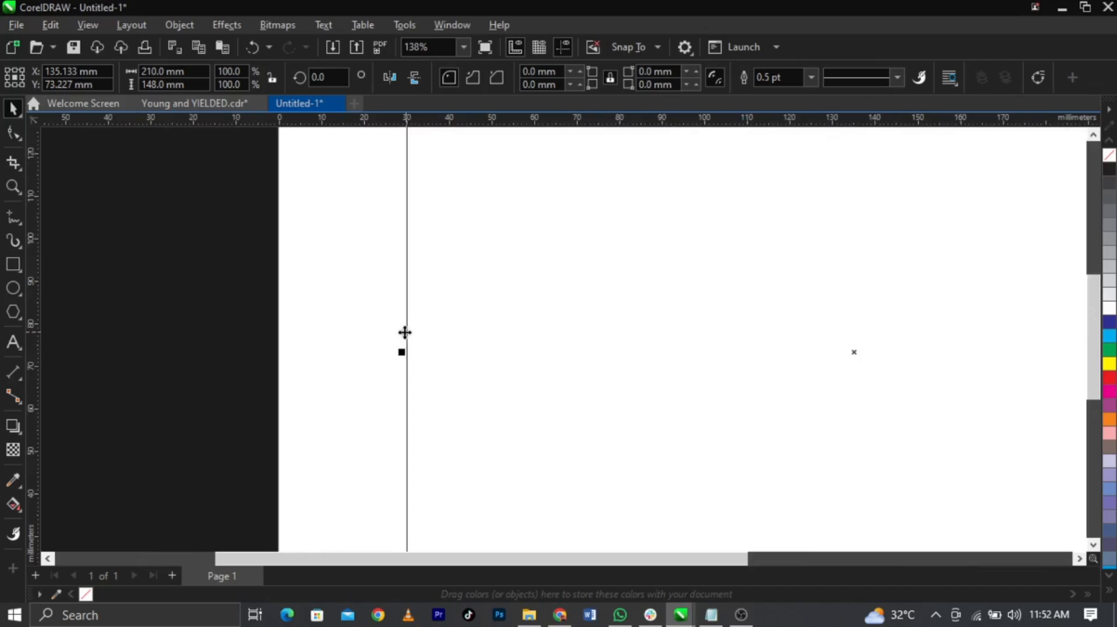
{"action": "scroll", "coordinate": [405, 332], "scroll_direction": "down", "scroll_amount": 4}
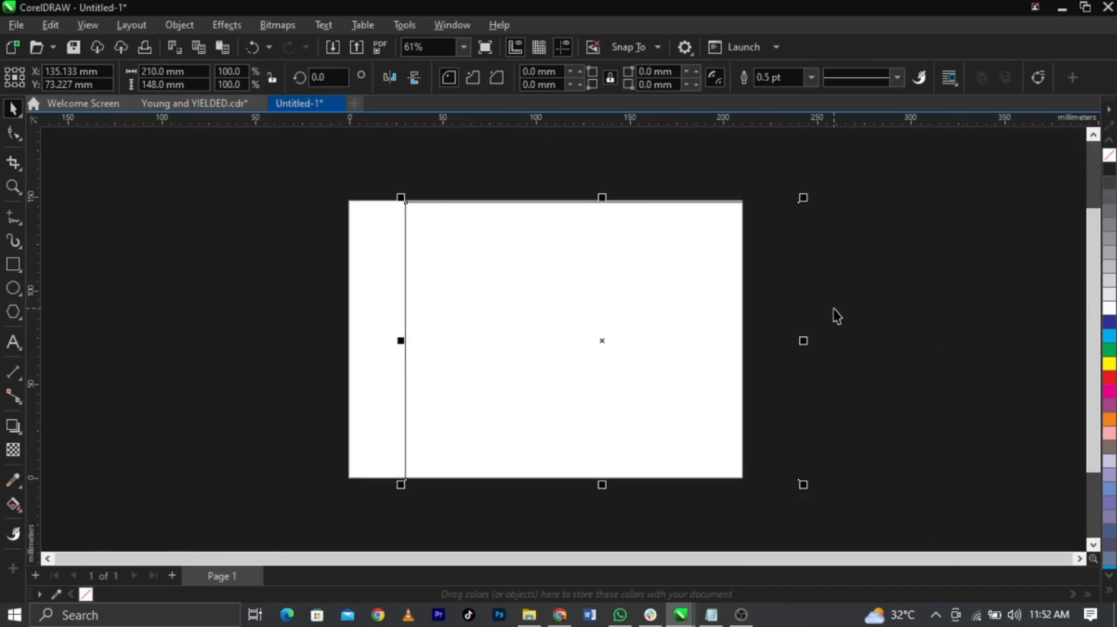
Try a blue fill and a yellow outline on the offset rectangle, undoing each one
{"action": "left_click", "coordinate": [1108, 322]}
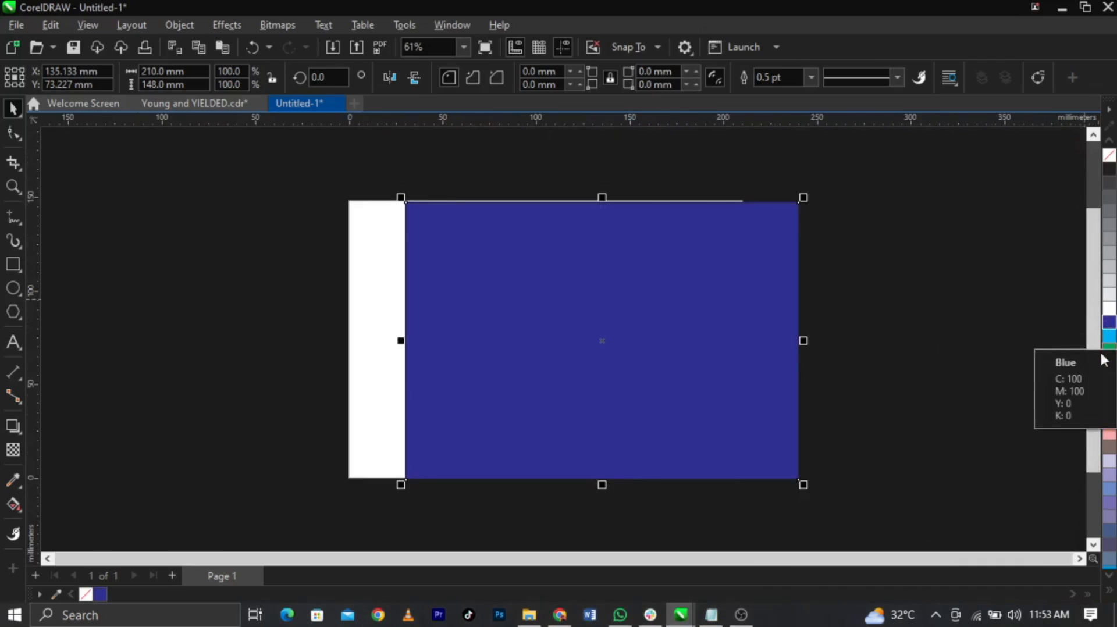
{"action": "key", "text": "ctrl+z"}
{"action": "scroll", "coordinate": [426, 323], "scroll_direction": "up", "scroll_amount": 4}
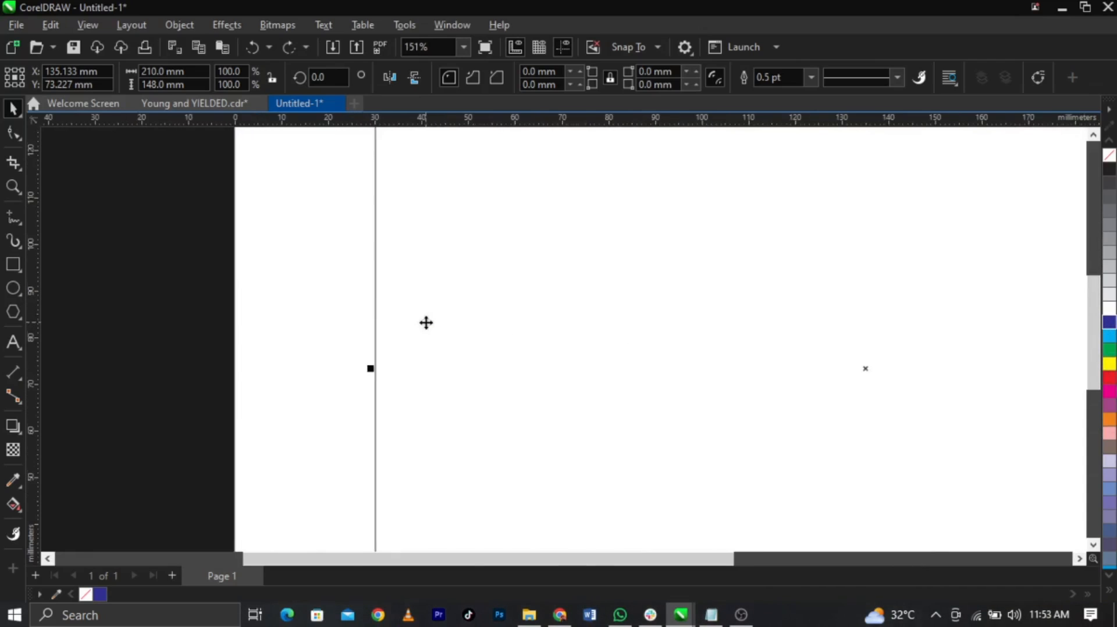
{"action": "scroll", "coordinate": [374, 311], "scroll_direction": "up", "scroll_amount": 8}
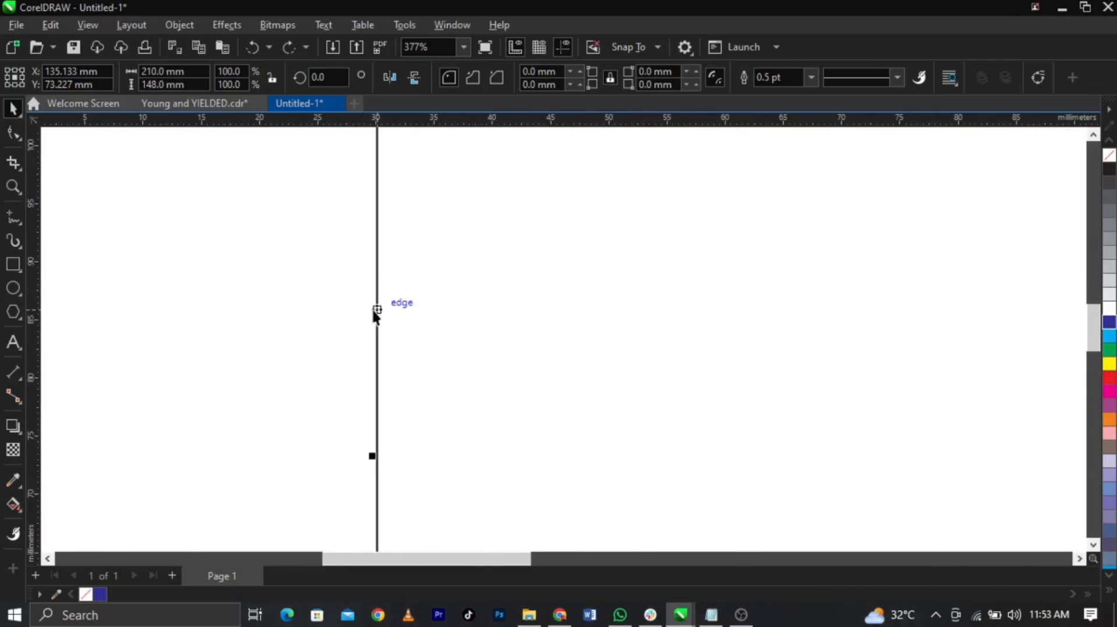
{"action": "right_click", "coordinate": [1110, 365]}
{"action": "key", "text": "ctrl+z"}
{"action": "scroll", "coordinate": [464, 320], "scroll_direction": "down", "scroll_amount": 4}
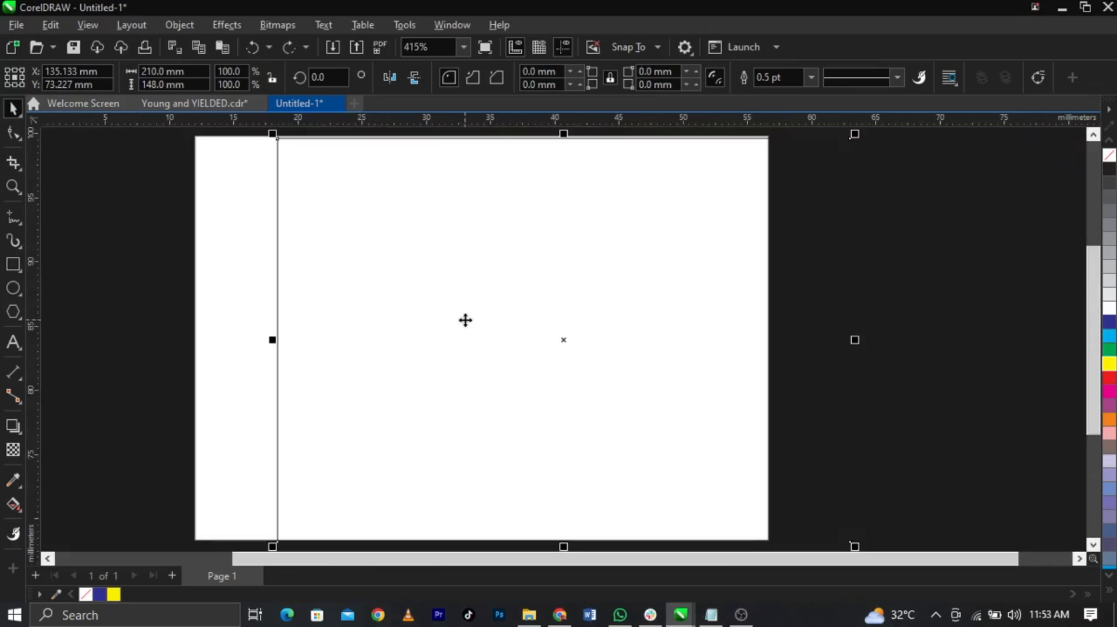
{"action": "scroll", "coordinate": [466, 320], "scroll_direction": "down", "scroll_amount": 8}
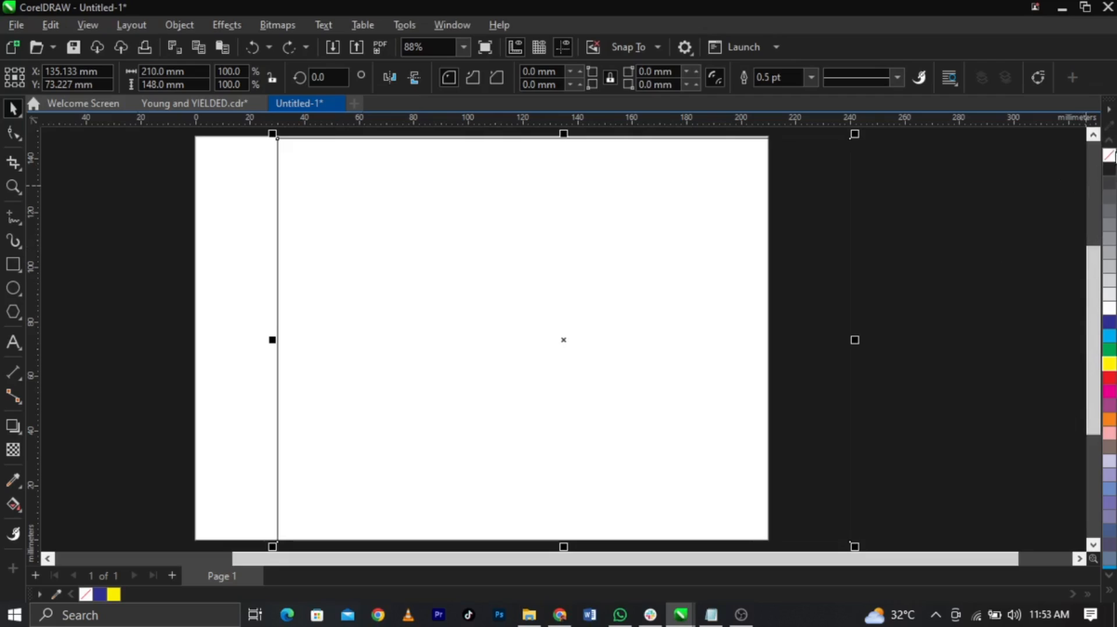
Remove the rectangle's outline, centre it on the page and deselect it
{"action": "right_click", "coordinate": [1107, 159]}
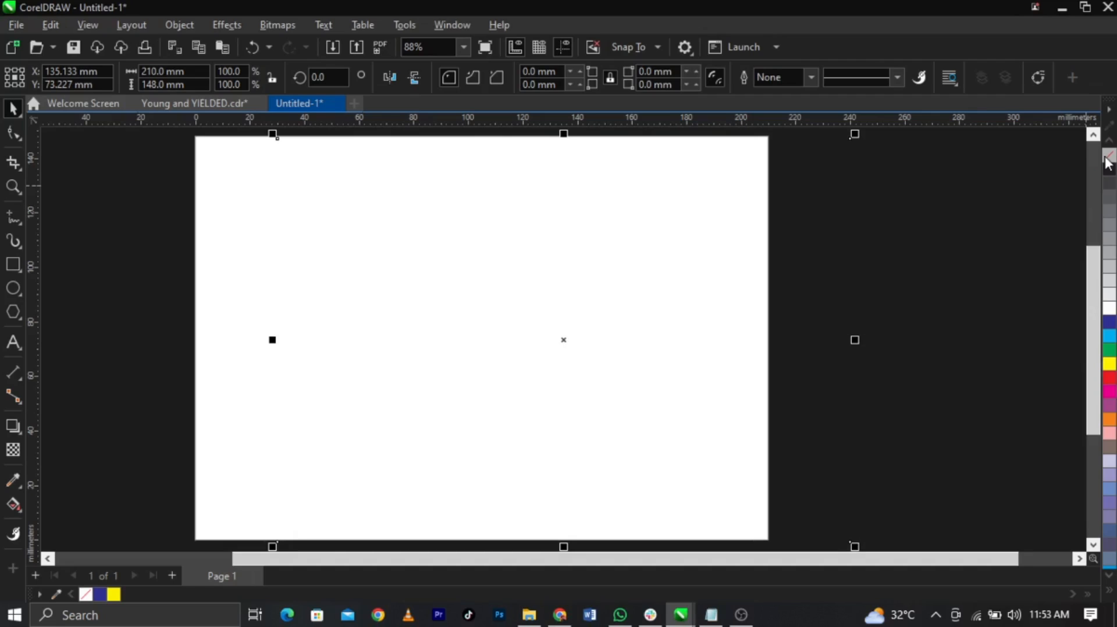
{"action": "key", "text": "p"}
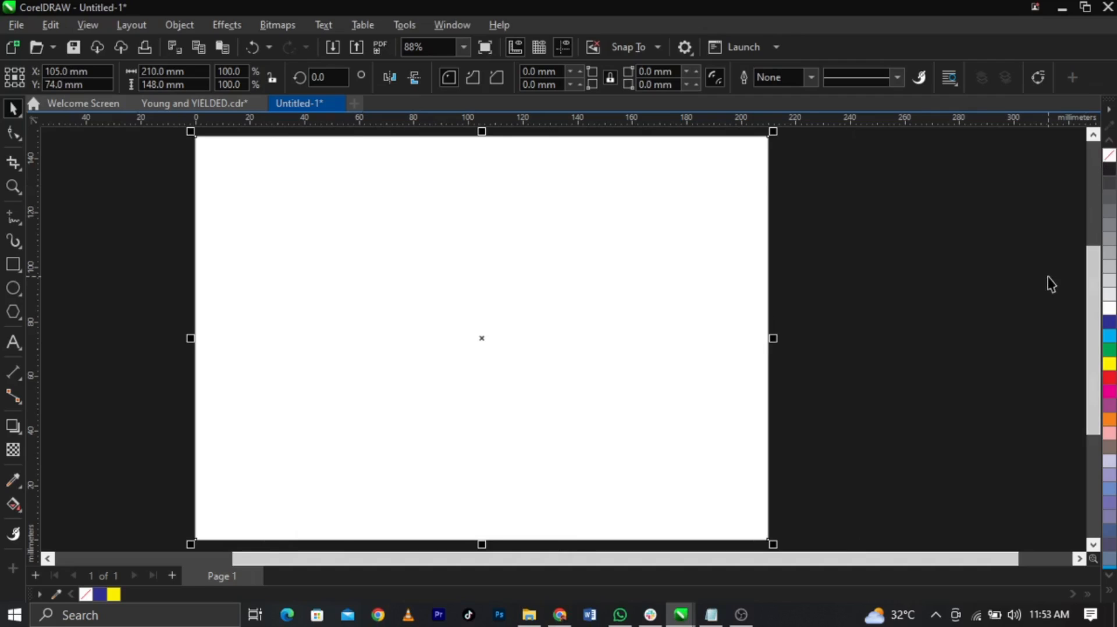
{"action": "scroll", "coordinate": [932, 271], "scroll_direction": "down", "scroll_amount": 1}
{"action": "scroll", "coordinate": [933, 268], "scroll_direction": "up", "scroll_amount": 1}
{"action": "left_click", "coordinate": [931, 266]}
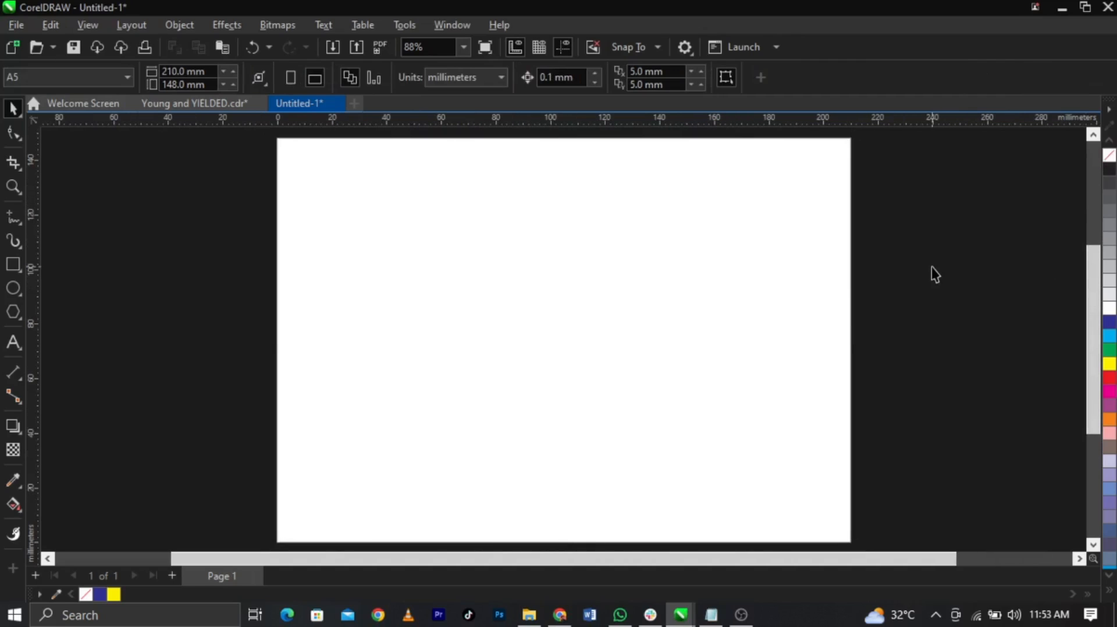
{"action": "scroll", "coordinate": [710, 256], "scroll_direction": "down", "scroll_amount": 1}
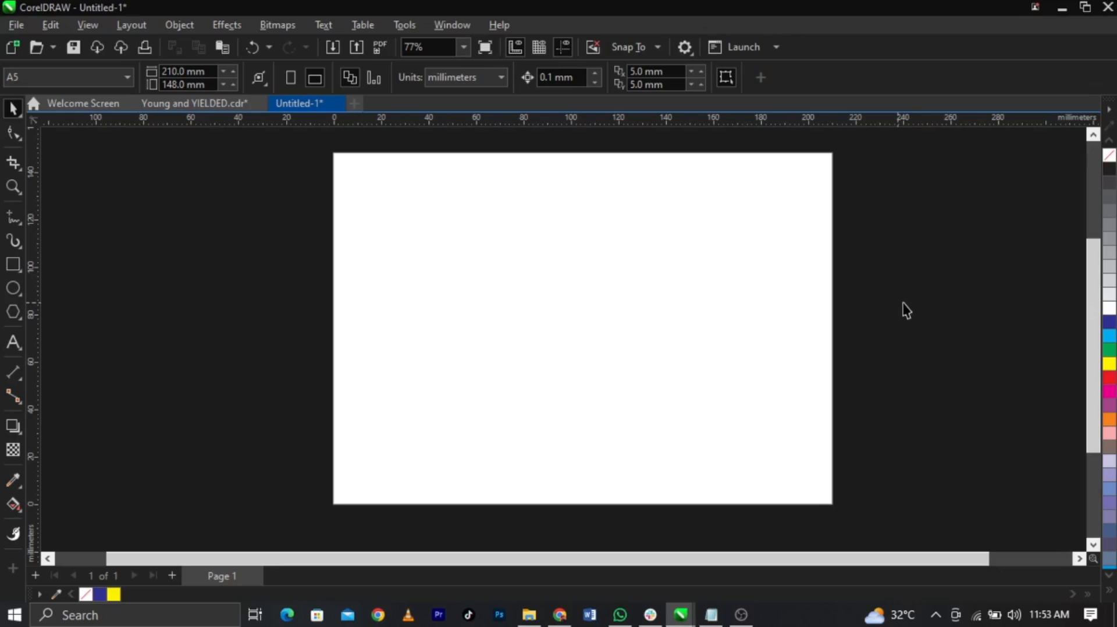
Start importing files and open the "Young and Yileded" folder inside Downloads
{"action": "left_click", "coordinate": [14, 26]}
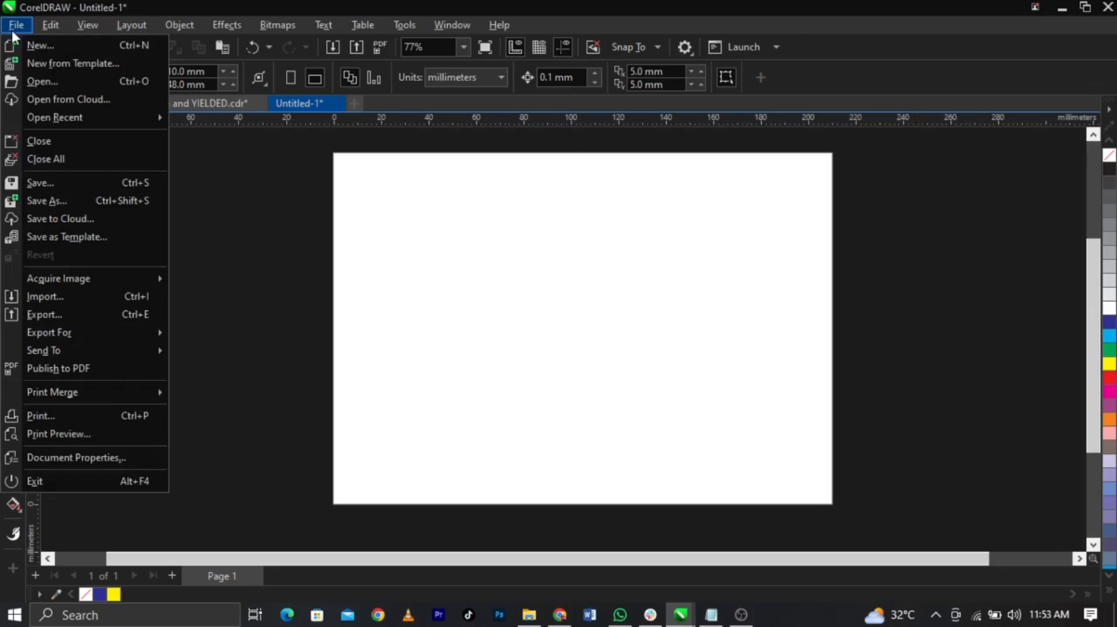
{"action": "left_click", "coordinate": [104, 300]}
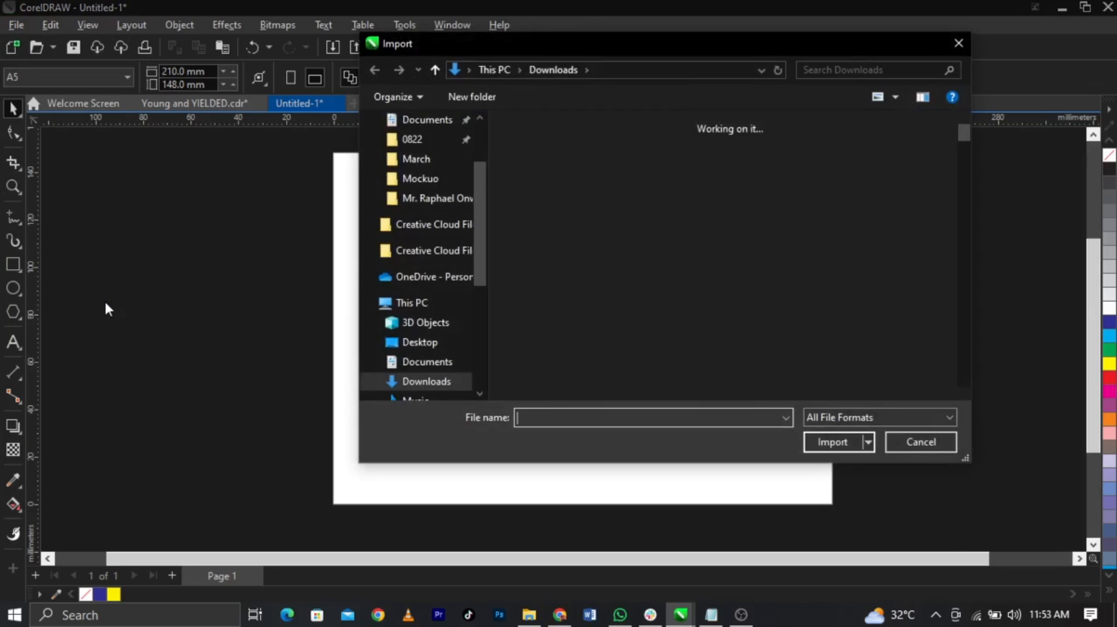
{"action": "scroll", "coordinate": [547, 327], "scroll_direction": "down", "scroll_amount": 2}
{"action": "scroll", "coordinate": [549, 330], "scroll_direction": "down", "scroll_amount": 2}
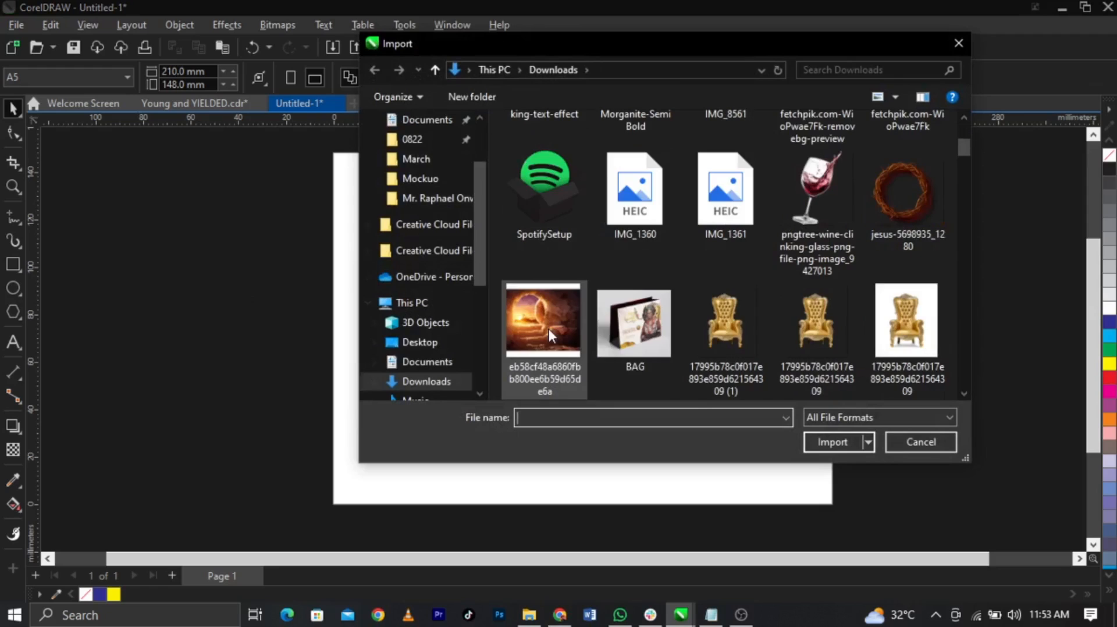
{"action": "scroll", "coordinate": [549, 330], "scroll_direction": "down", "scroll_amount": 2}
{"action": "scroll", "coordinate": [549, 330], "scroll_direction": "up", "scroll_amount": 4}
{"action": "scroll", "coordinate": [549, 330], "scroll_direction": "up", "scroll_amount": 2}
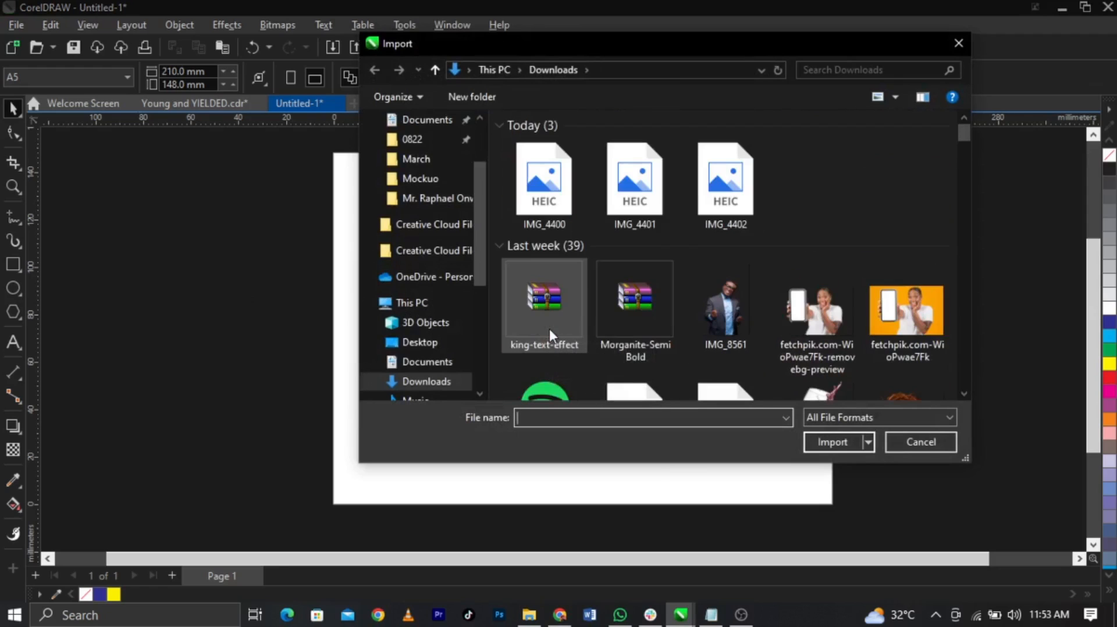
{"action": "scroll", "coordinate": [550, 329], "scroll_direction": "down", "scroll_amount": 8}
{"action": "scroll", "coordinate": [549, 328], "scroll_direction": "down", "scroll_amount": 3}
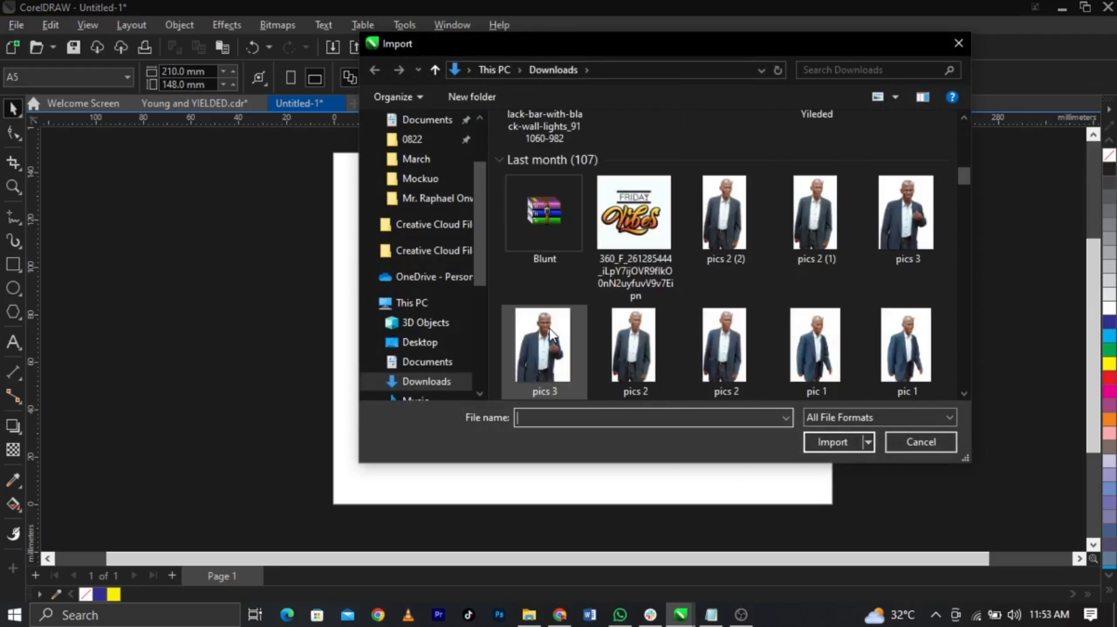
{"action": "scroll", "coordinate": [550, 329], "scroll_direction": "up", "scroll_amount": 3}
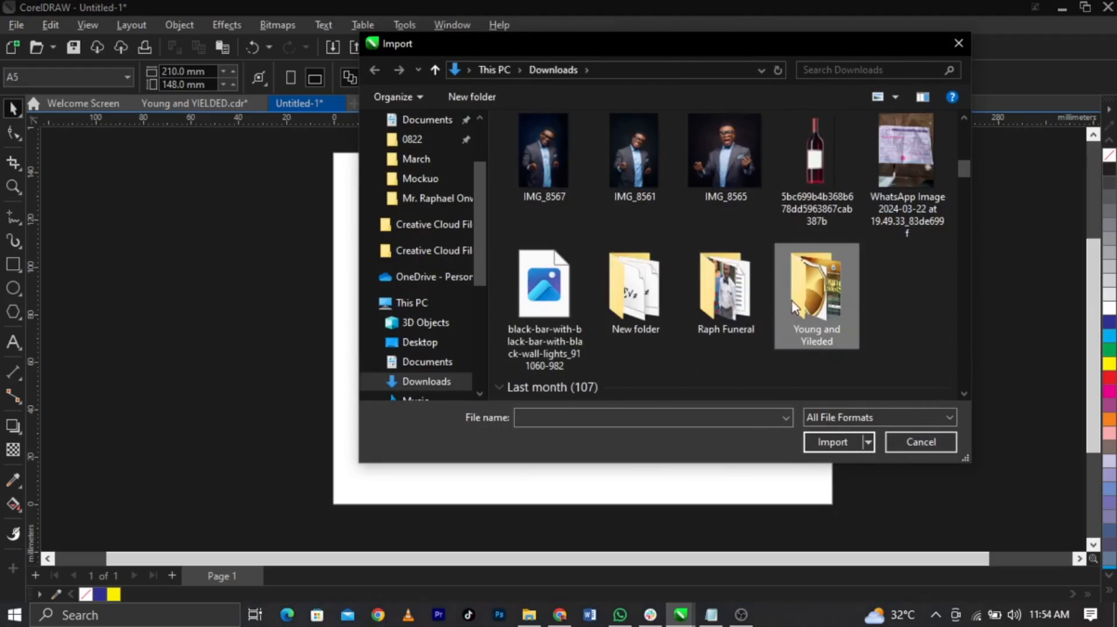
{"action": "double_click", "coordinate": [814, 294]}
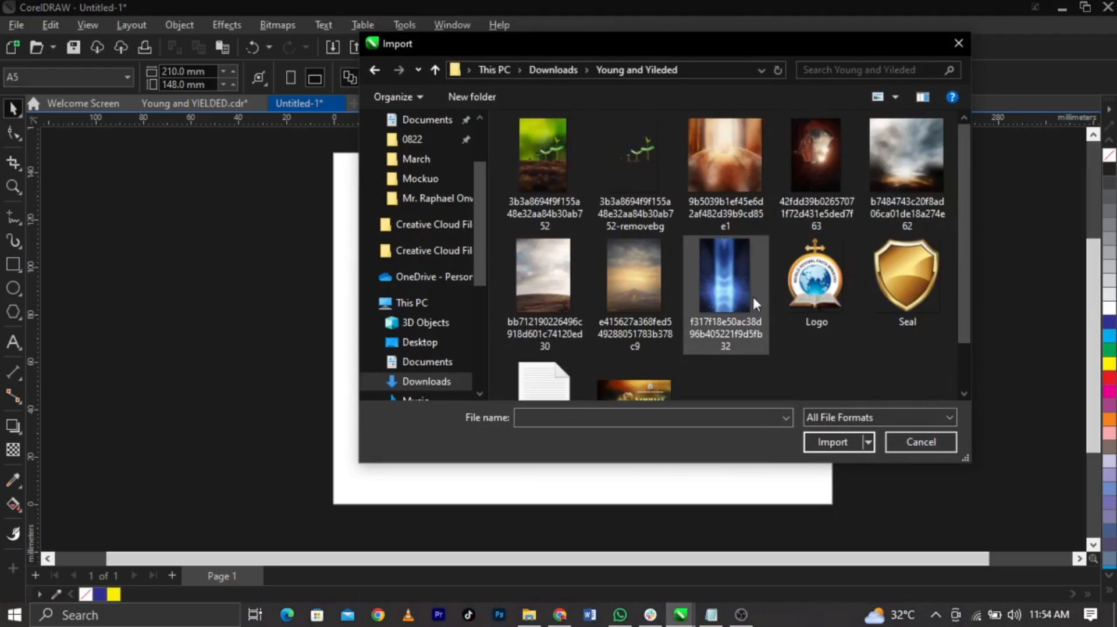
Import nine images together: the seedling cut-out ending in "removebg", the six background pictures after it, Logo and Seal
{"action": "left_click", "coordinate": [610, 166]}
{"action": "left_click", "coordinate": [738, 177], "text": "ctrl"}
{"action": "left_click", "coordinate": [821, 187], "text": "ctrl"}
{"action": "left_click", "coordinate": [910, 195], "text": "ctrl"}
{"action": "left_click", "coordinate": [553, 280], "text": "ctrl"}
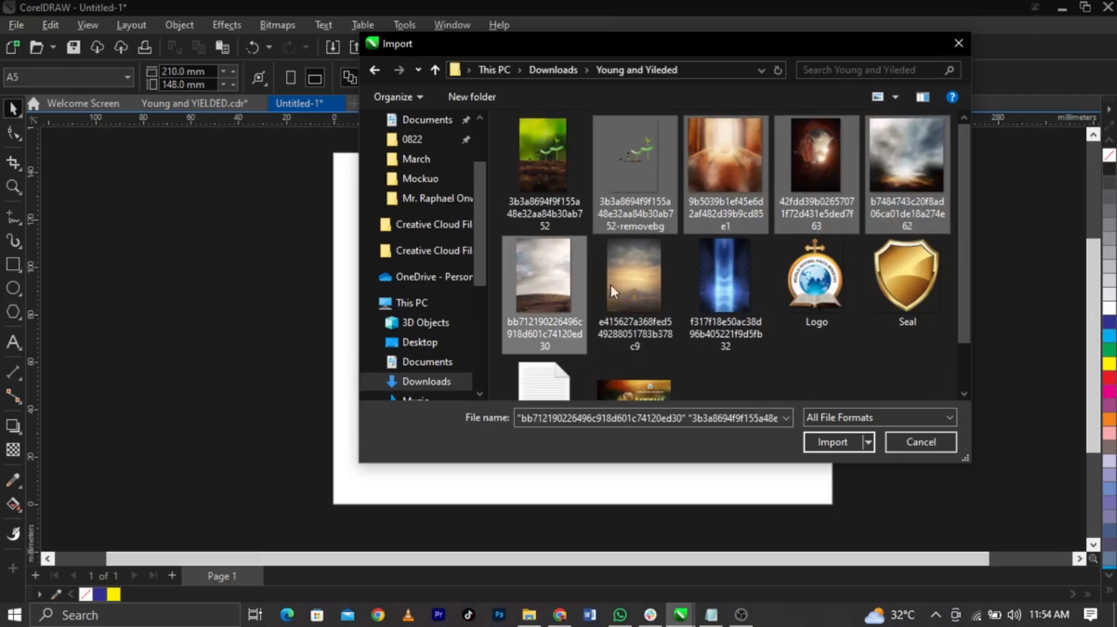
{"action": "left_click", "coordinate": [625, 288], "text": "ctrl"}
{"action": "left_click", "coordinate": [722, 279], "text": "ctrl"}
{"action": "left_click", "coordinate": [823, 302], "text": "ctrl"}
{"action": "left_click", "coordinate": [904, 285], "text": "ctrl"}
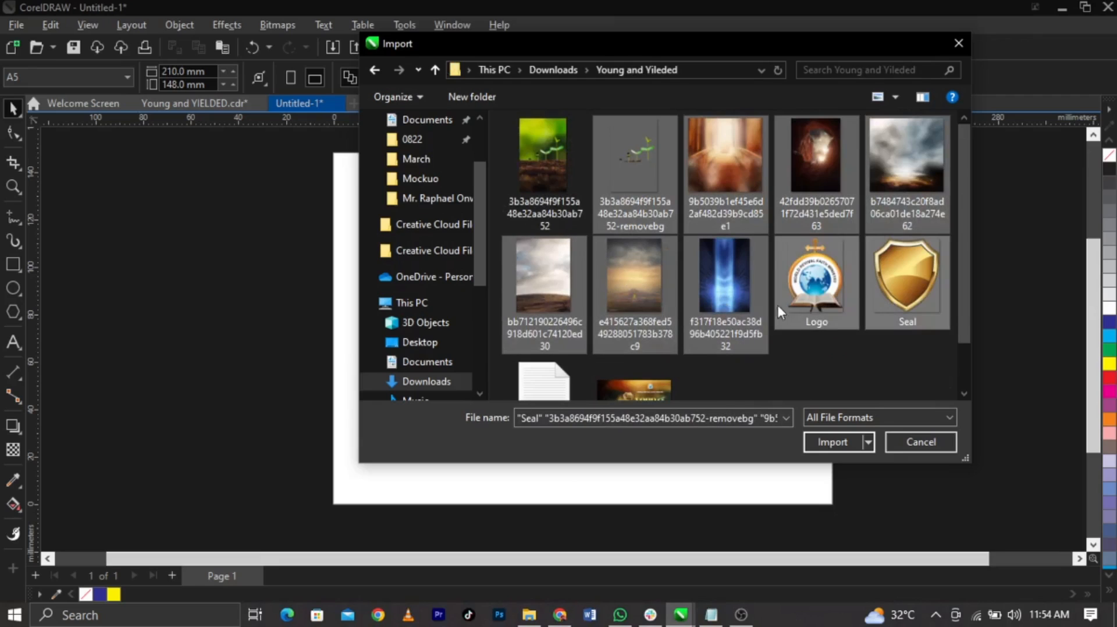
{"action": "scroll", "coordinate": [651, 358], "scroll_direction": "down", "scroll_amount": 1}
{"action": "left_click", "coordinate": [829, 442]}
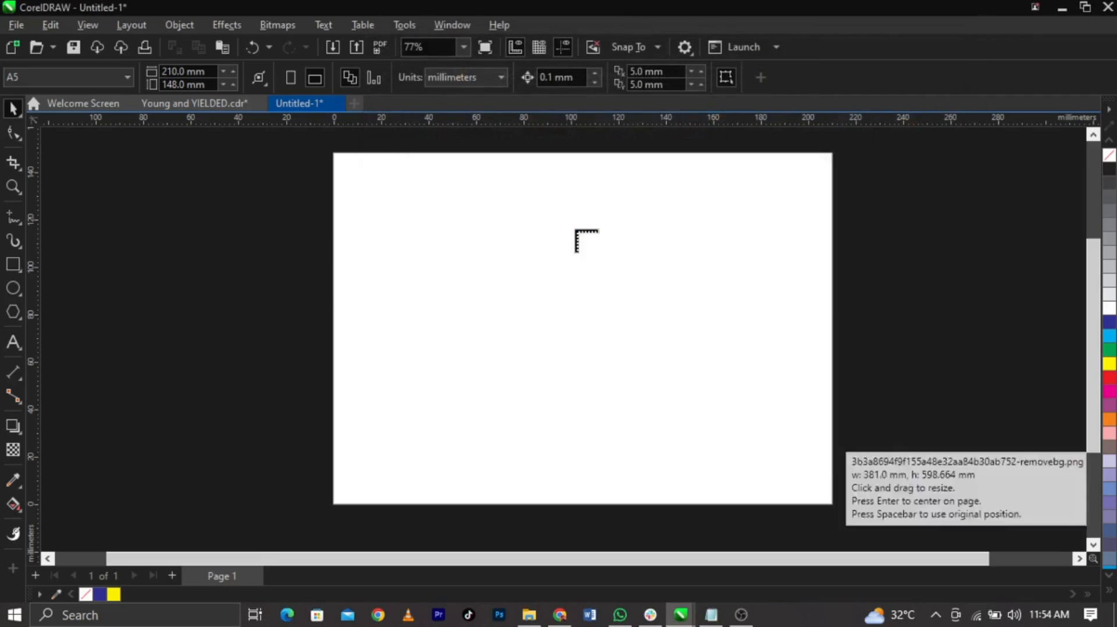
Place the nine imported images one after another at small sizes in the empty area left of the page
{"action": "left_click", "coordinate": [132, 187]}
{"action": "left_click", "coordinate": [150, 296]}
{"action": "left_click", "coordinate": [109, 270]}
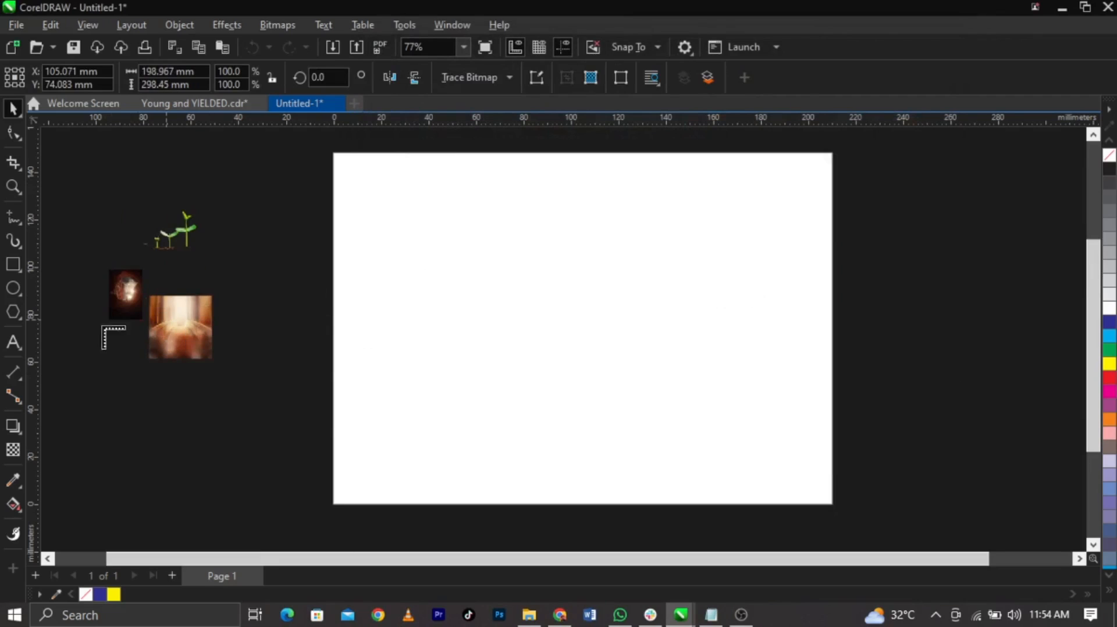
{"action": "left_click", "coordinate": [109, 342]}
{"action": "left_click", "coordinate": [81, 330]}
{"action": "left_click", "coordinate": [165, 412]}
{"action": "left_click", "coordinate": [206, 406]}
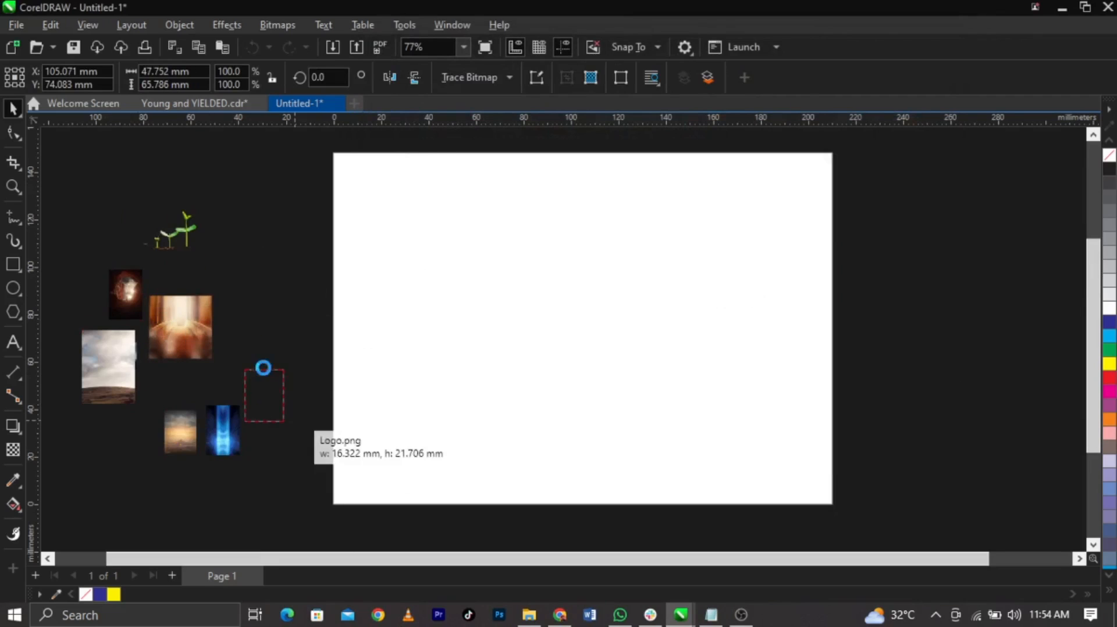
{"action": "left_click", "coordinate": [246, 370]}
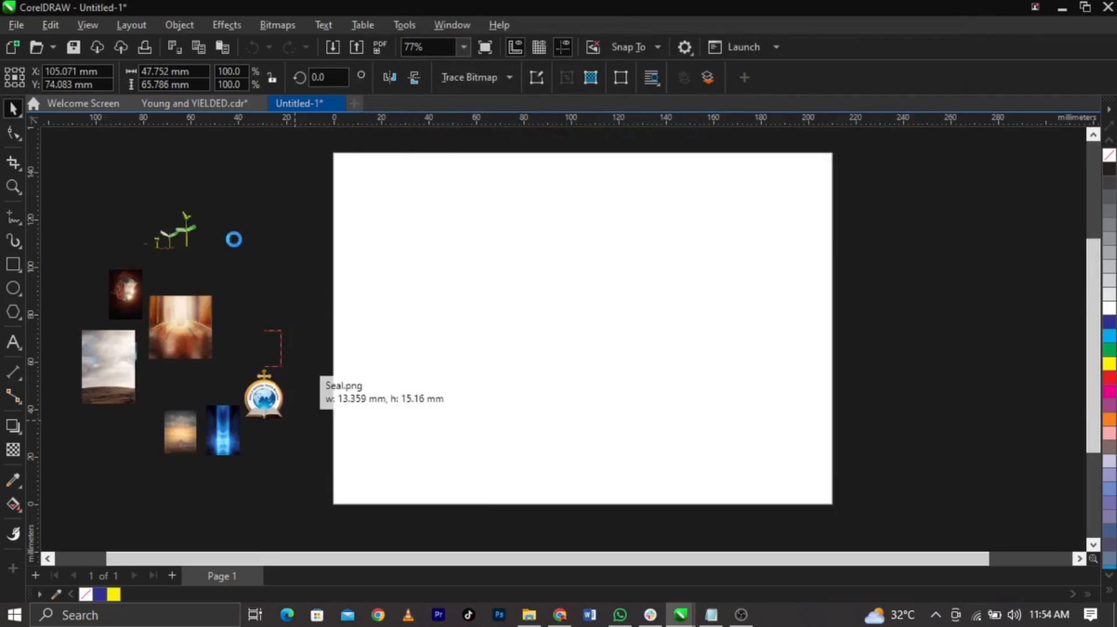
Separate the two overlapping sky pictures, moving the pale landscape down and the dark stormy one up beside the seedlings
{"action": "left_click_drag", "start_coordinate": [123, 370], "coordinate": [191, 423]}
{"action": "left_click", "coordinate": [124, 364]}
{"action": "left_click_drag", "start_coordinate": [150, 392], "coordinate": [120, 243]}
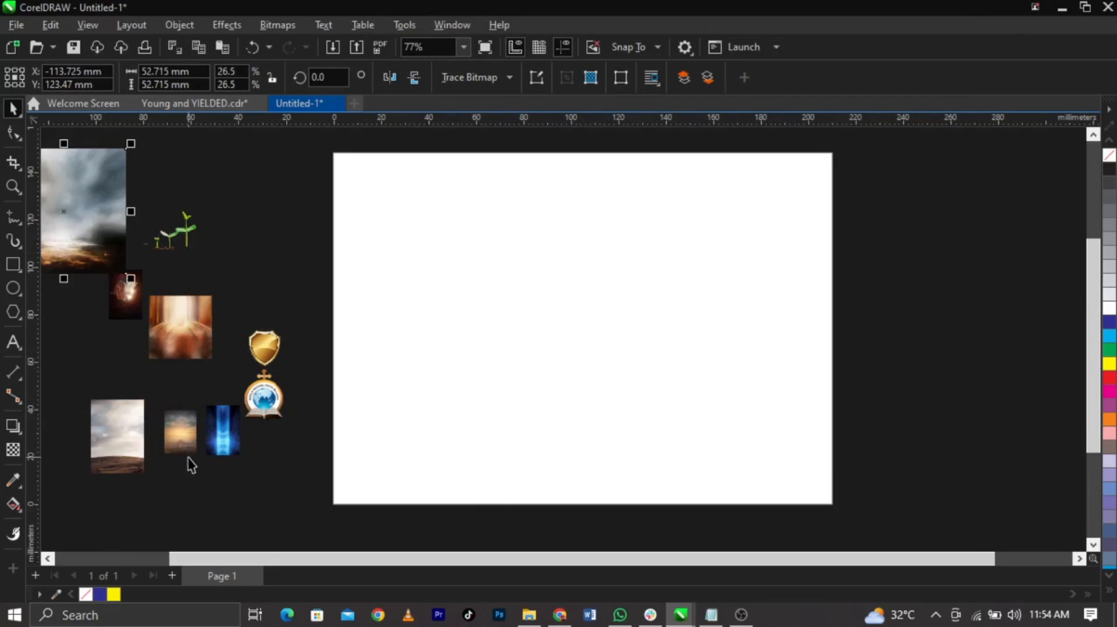
Enlarge the sunset road picture to about 62 × 86 mm and move it onto the middle of the page
{"action": "left_click", "coordinate": [188, 460]}
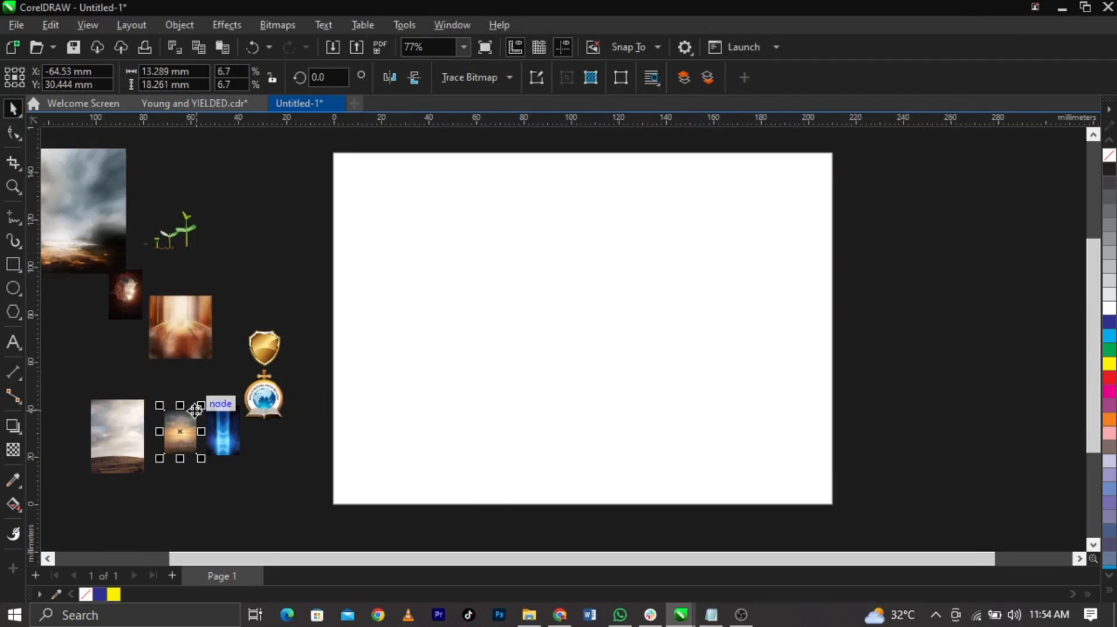
{"action": "left_click_drag", "start_coordinate": [201, 406], "coordinate": [282, 324]}
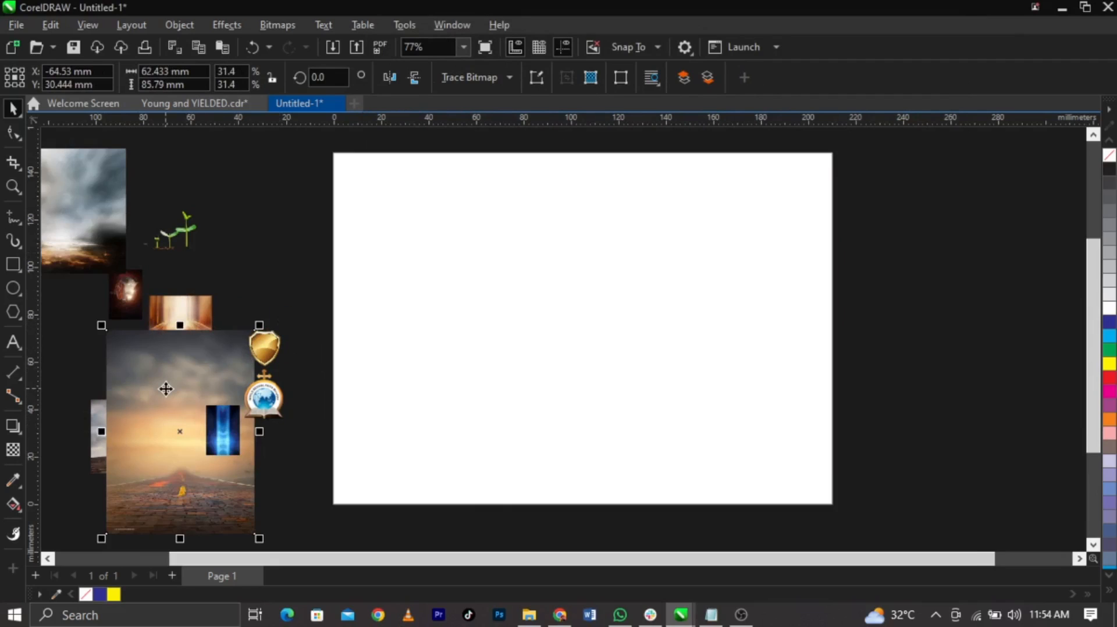
{"action": "left_click_drag", "start_coordinate": [166, 389], "coordinate": [542, 332]}
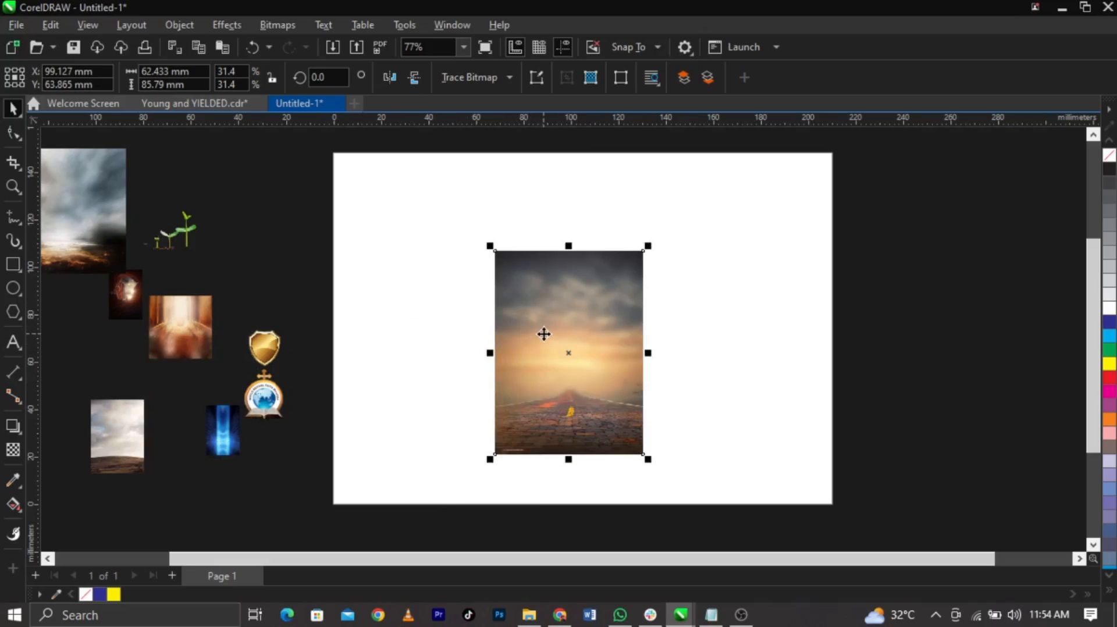
{"action": "scroll", "coordinate": [544, 334], "scroll_direction": "down", "scroll_amount": 1}
{"action": "scroll", "coordinate": [544, 334], "scroll_direction": "up", "scroll_amount": 1}
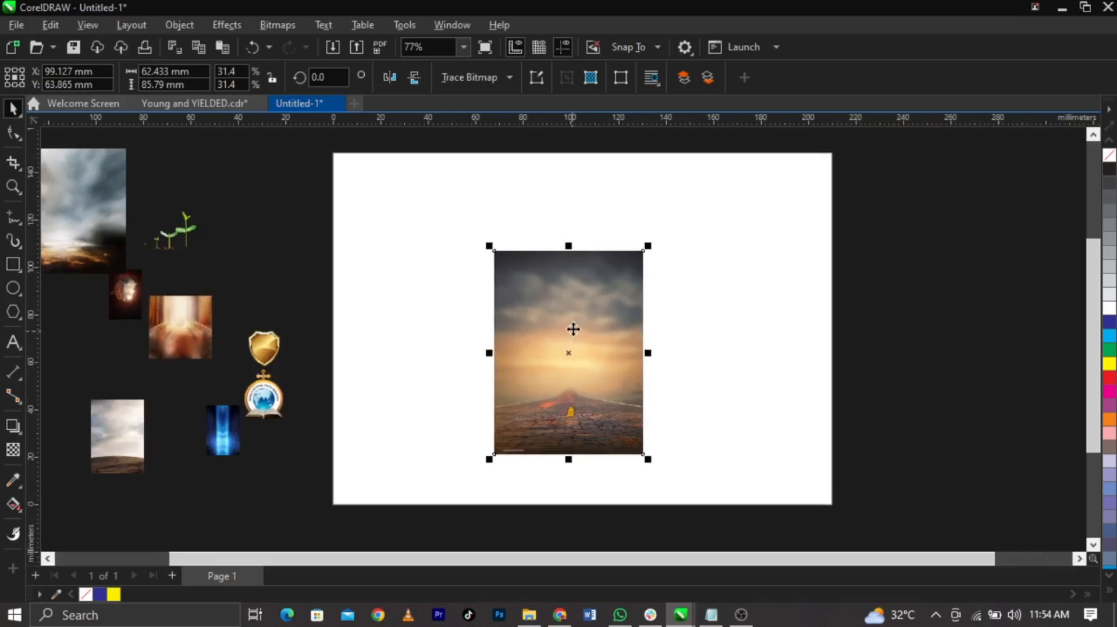
Enlarge the road picture further to about 101 × 139 mm and reposition it on the page
{"action": "left_click_drag", "start_coordinate": [573, 333], "coordinate": [573, 318]}
{"action": "left_click_drag", "start_coordinate": [648, 445], "coordinate": [692, 505]}
{"action": "left_click_drag", "start_coordinate": [611, 390], "coordinate": [611, 412]}
{"action": "scroll", "coordinate": [599, 296], "scroll_direction": "up", "scroll_amount": 2}
{"action": "scroll", "coordinate": [599, 296], "scroll_direction": "down", "scroll_amount": 2}
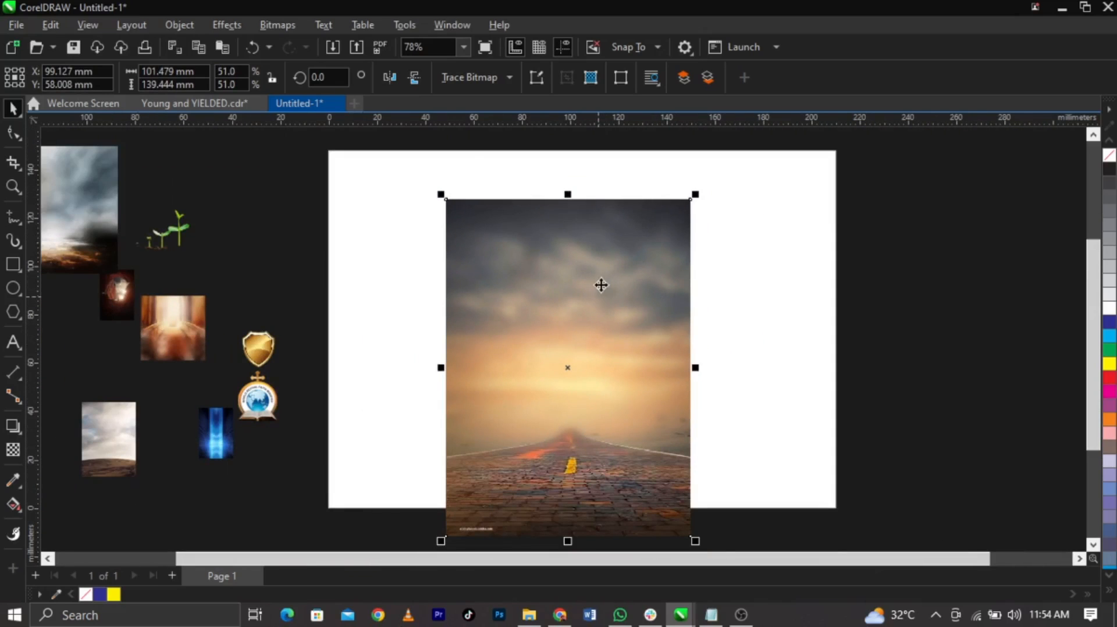
{"action": "left_click_drag", "start_coordinate": [509, 264], "coordinate": [510, 254]}
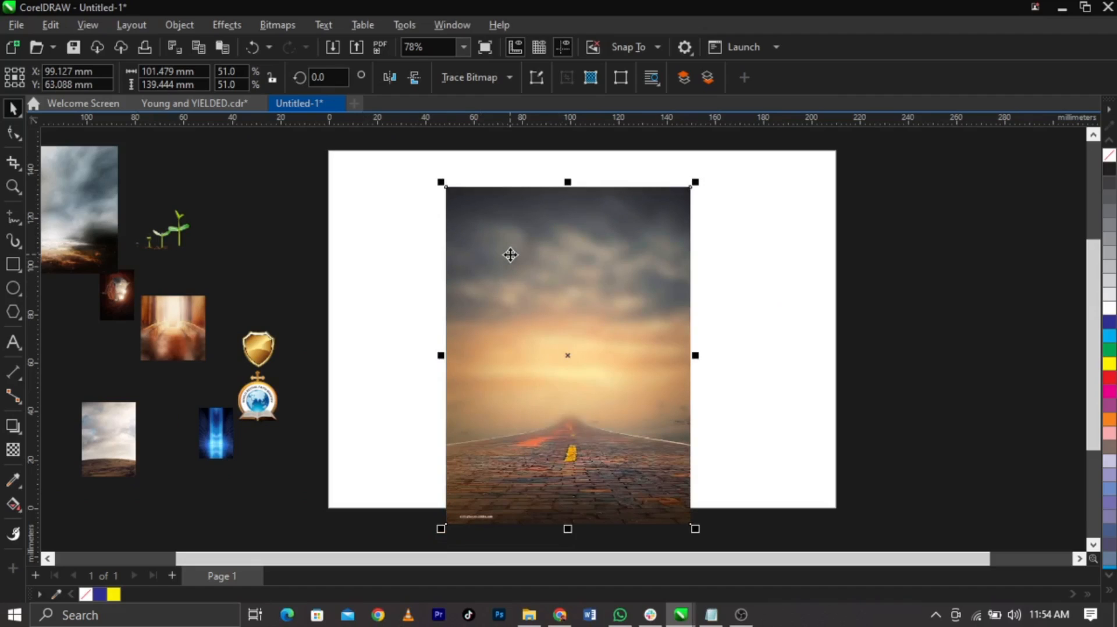
Mirror the road picture vertically and enlarge it to about 165 × 226 mm, aligned near the page's top edge
{"action": "left_click", "coordinate": [535, 497]}
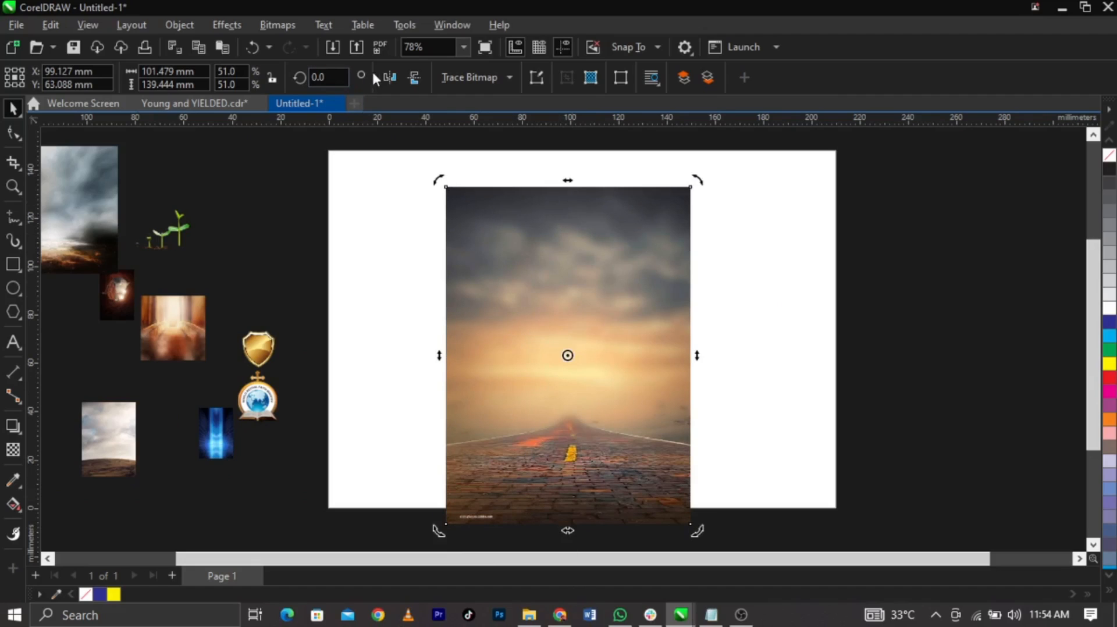
{"action": "left_click", "coordinate": [417, 75]}
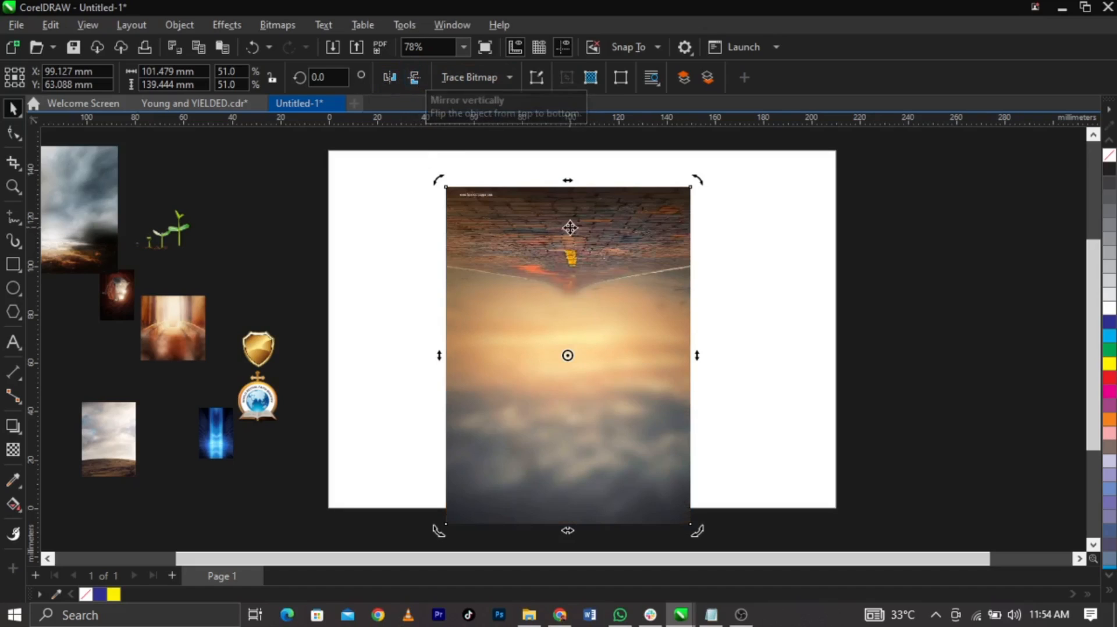
{"action": "left_click_drag", "start_coordinate": [632, 261], "coordinate": [636, 327]}
{"action": "left_click_drag", "start_coordinate": [695, 244], "coordinate": [808, 143]}
{"action": "scroll", "coordinate": [638, 261], "scroll_direction": "down", "scroll_amount": 2}
Try PowerClipping the flipped road picture inside the page-sized rectangle and undo it
{"action": "right_click", "coordinate": [619, 342]}
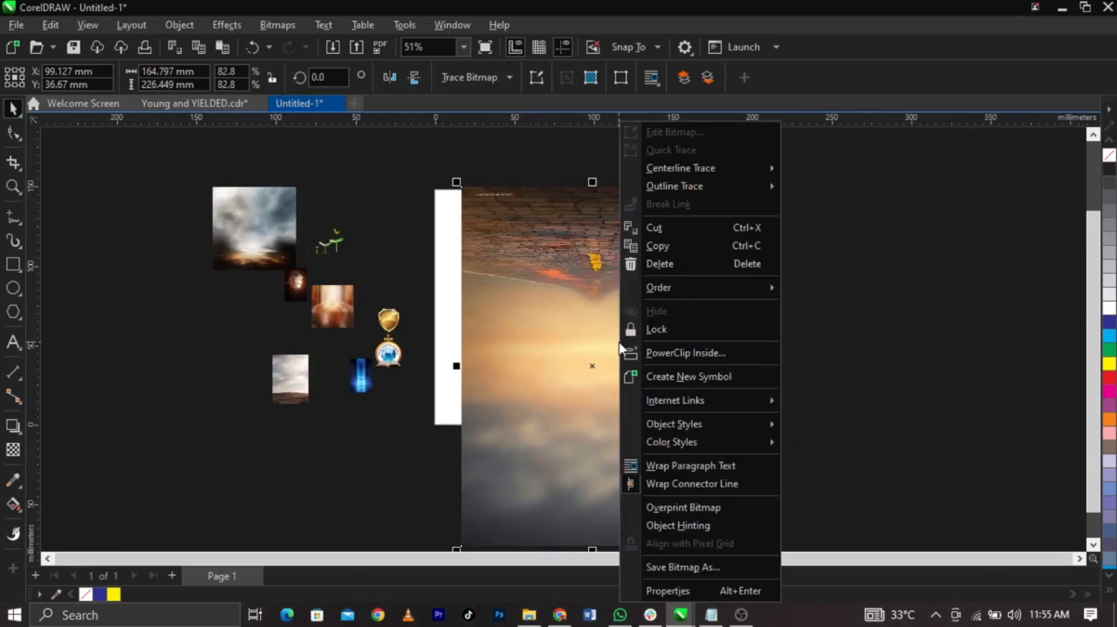
{"action": "left_click", "coordinate": [655, 348]}
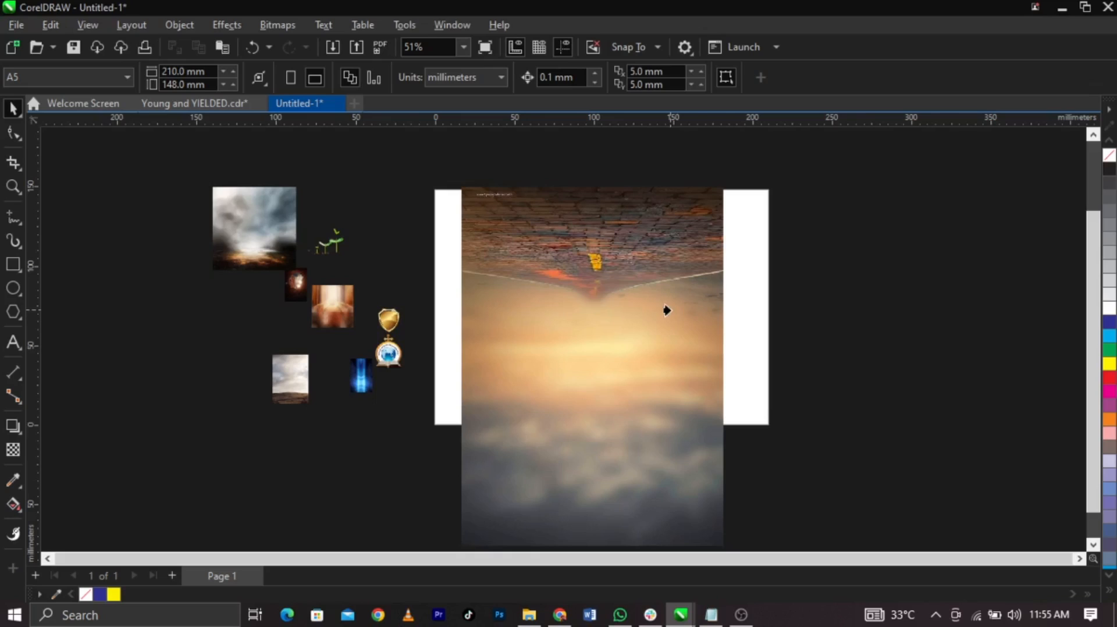
{"action": "left_click", "coordinate": [738, 299]}
{"action": "scroll", "coordinate": [618, 263], "scroll_direction": "up", "scroll_amount": 2}
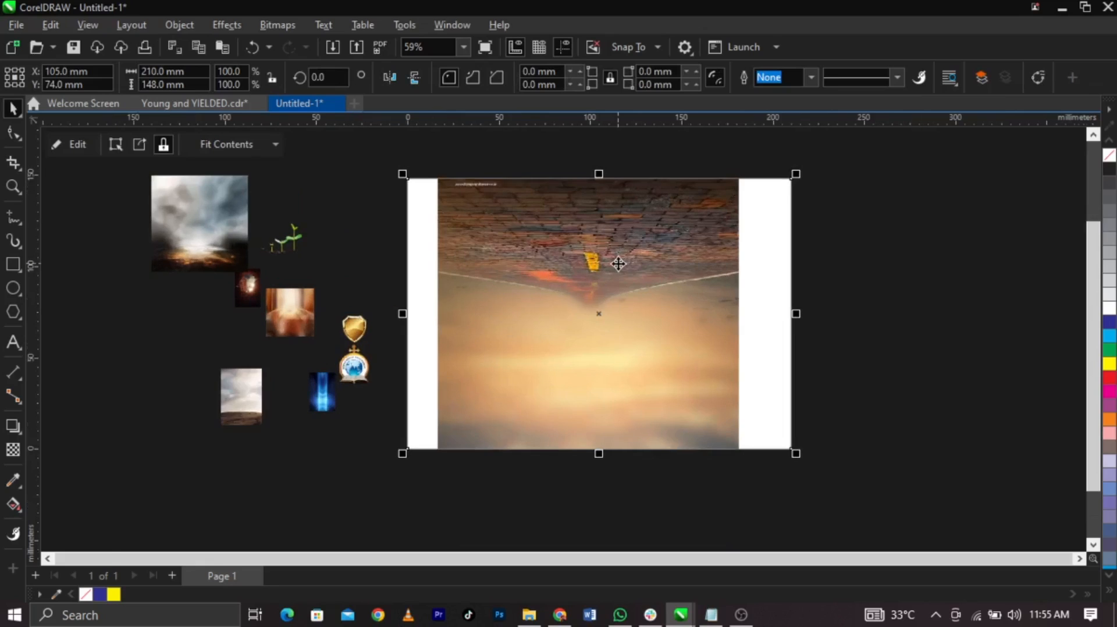
{"action": "key", "text": "ctrl+z"}
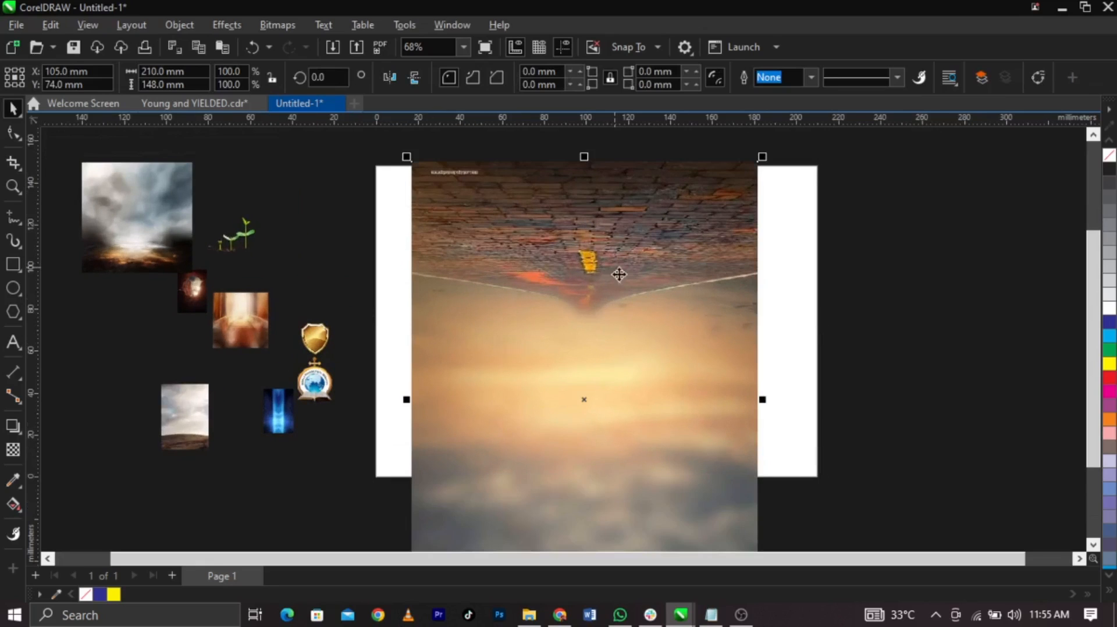
{"action": "scroll", "coordinate": [613, 304], "scroll_direction": "down", "scroll_amount": 4}
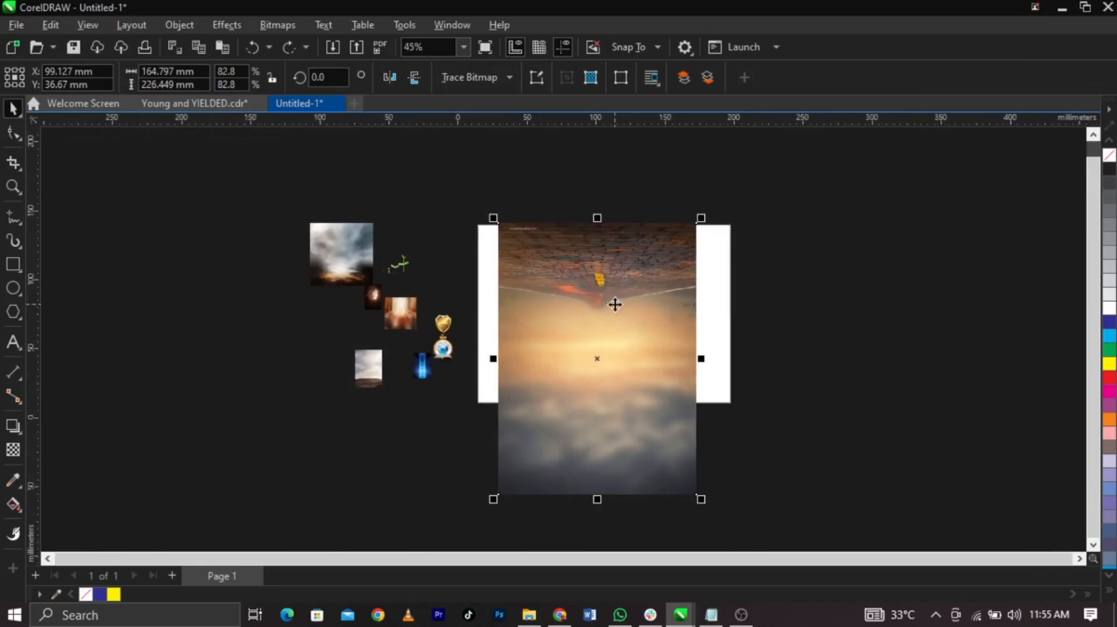
{"action": "scroll", "coordinate": [606, 369], "scroll_direction": "up", "scroll_amount": 5}
{"action": "scroll", "coordinate": [588, 379], "scroll_direction": "down", "scroll_amount": 4}
{"action": "scroll", "coordinate": [605, 512], "scroll_direction": "up", "scroll_amount": 2}
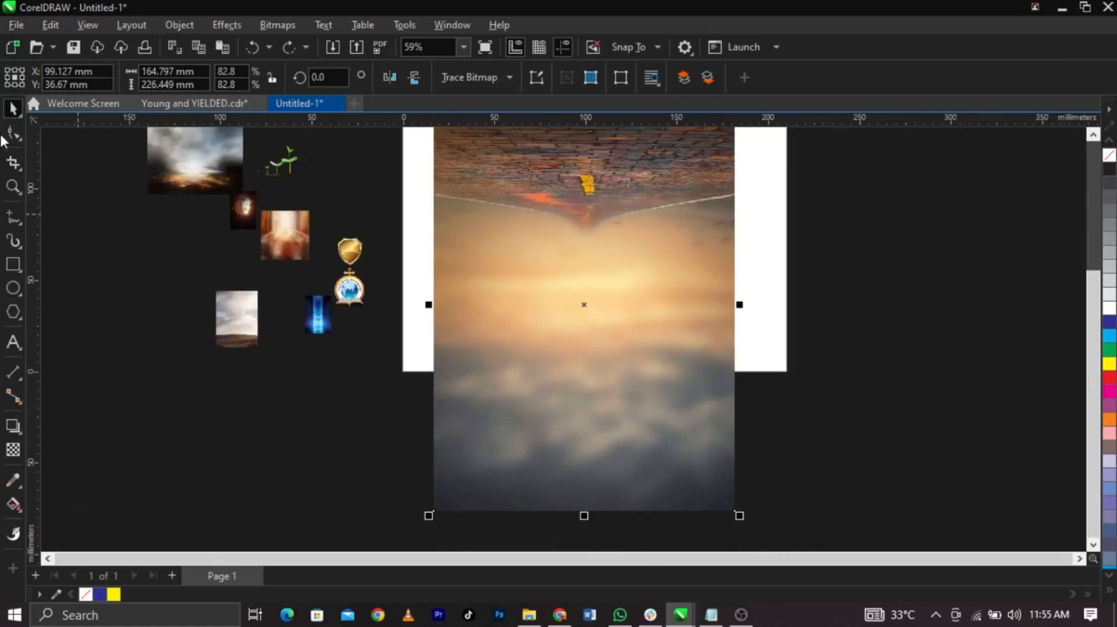
Try cropping the picture's lower part to the page's bottom edge with the Shape tool and undo it
{"action": "key", "text": "F10"}
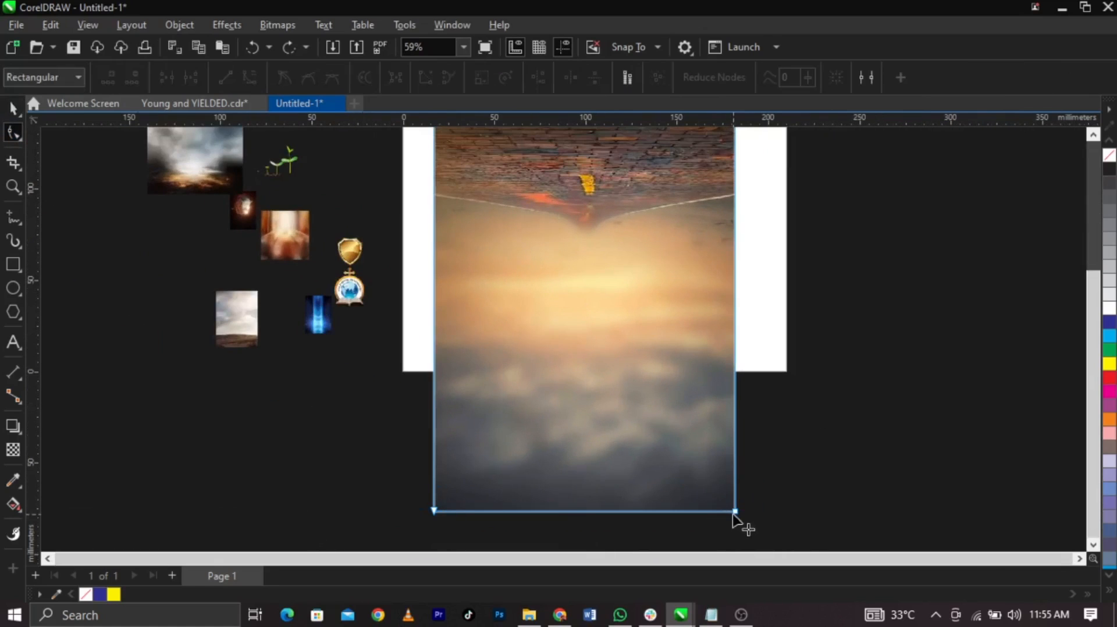
{"action": "left_click_drag", "start_coordinate": [737, 521], "coordinate": [418, 459]}
{"action": "left_click_drag", "start_coordinate": [433, 511], "coordinate": [434, 371]}
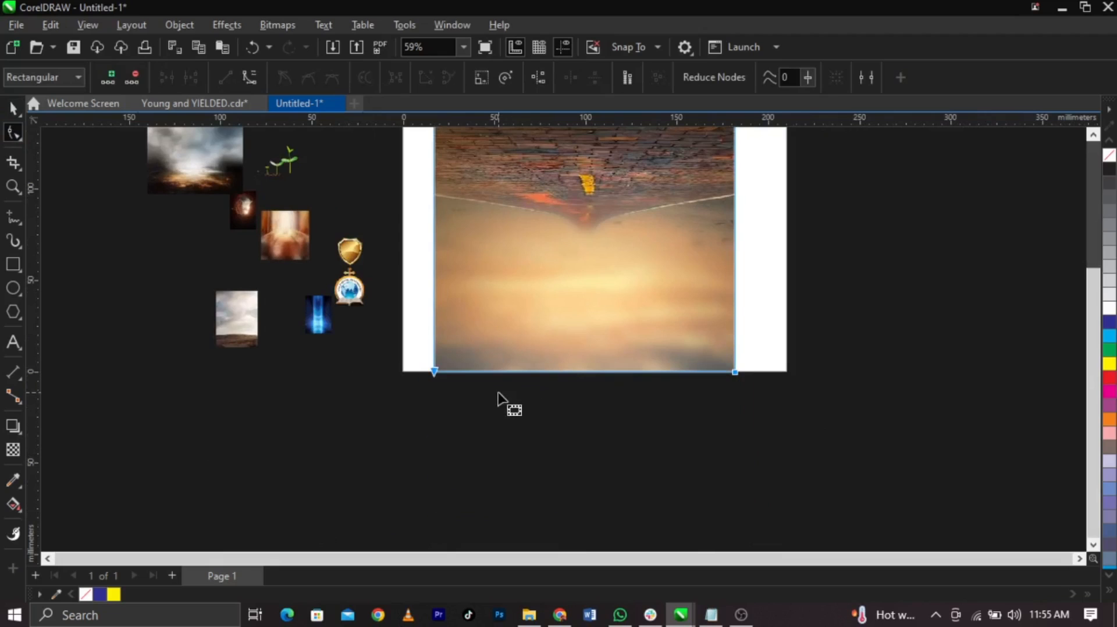
{"action": "key", "text": "ctrl+z"}
{"action": "key", "text": "space"}
{"action": "scroll", "coordinate": [688, 412], "scroll_direction": "down", "scroll_amount": 3}
{"action": "scroll", "coordinate": [651, 263], "scroll_direction": "up", "scroll_amount": 3}
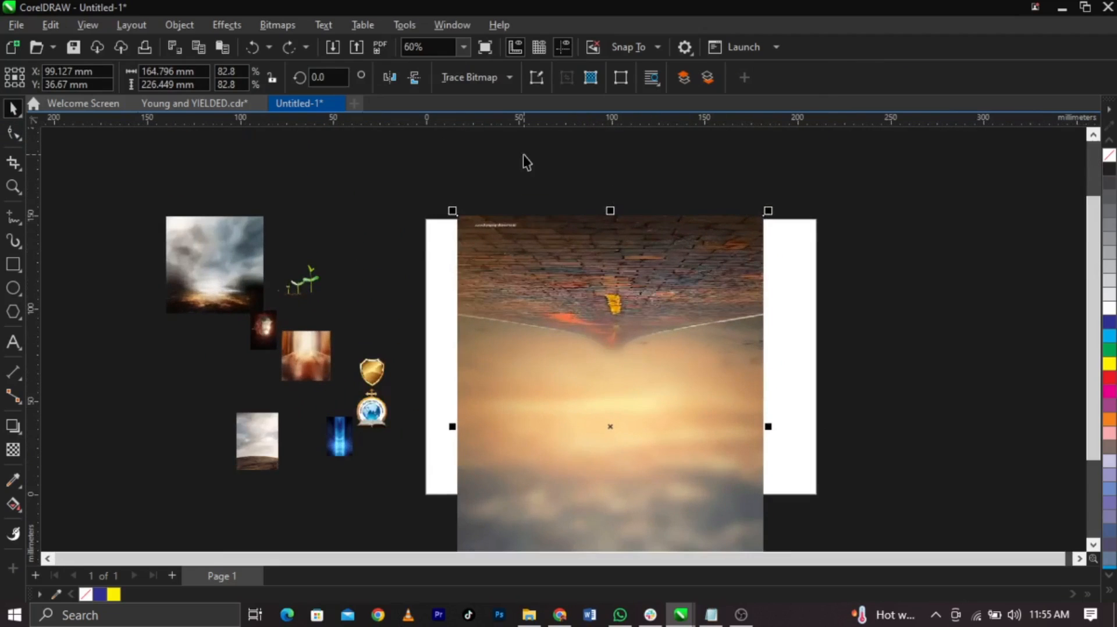
Redo the crop of the picture's lower part and deselect the picture
{"action": "scroll", "coordinate": [522, 155], "scroll_direction": "down", "scroll_amount": 2}
{"action": "scroll", "coordinate": [601, 255], "scroll_direction": "up", "scroll_amount": 2}
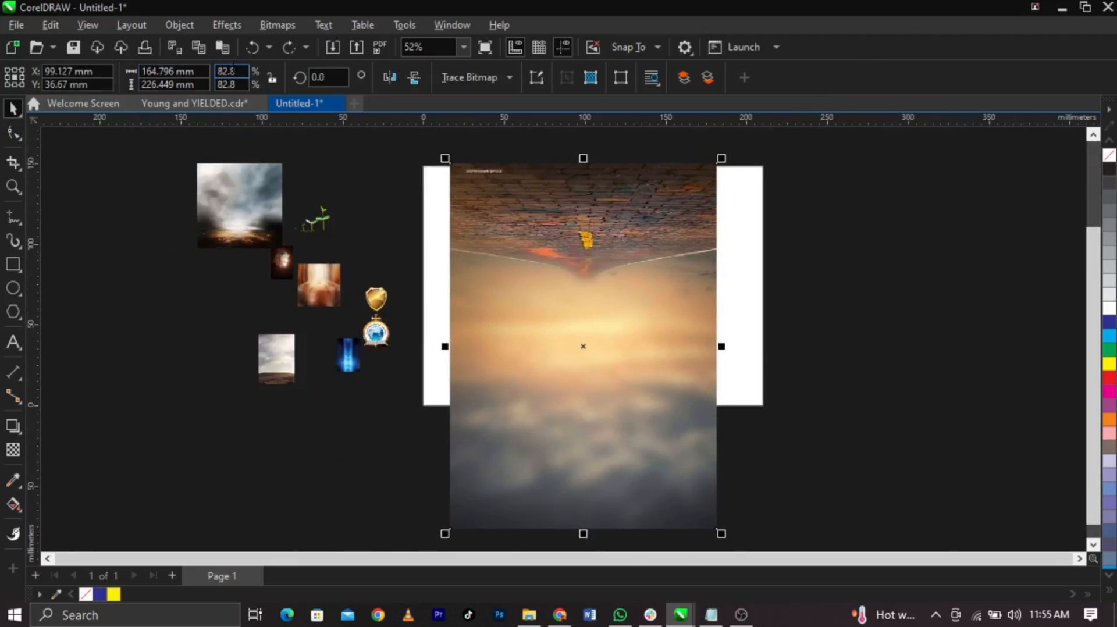
{"action": "left_click", "coordinate": [283, 50]}
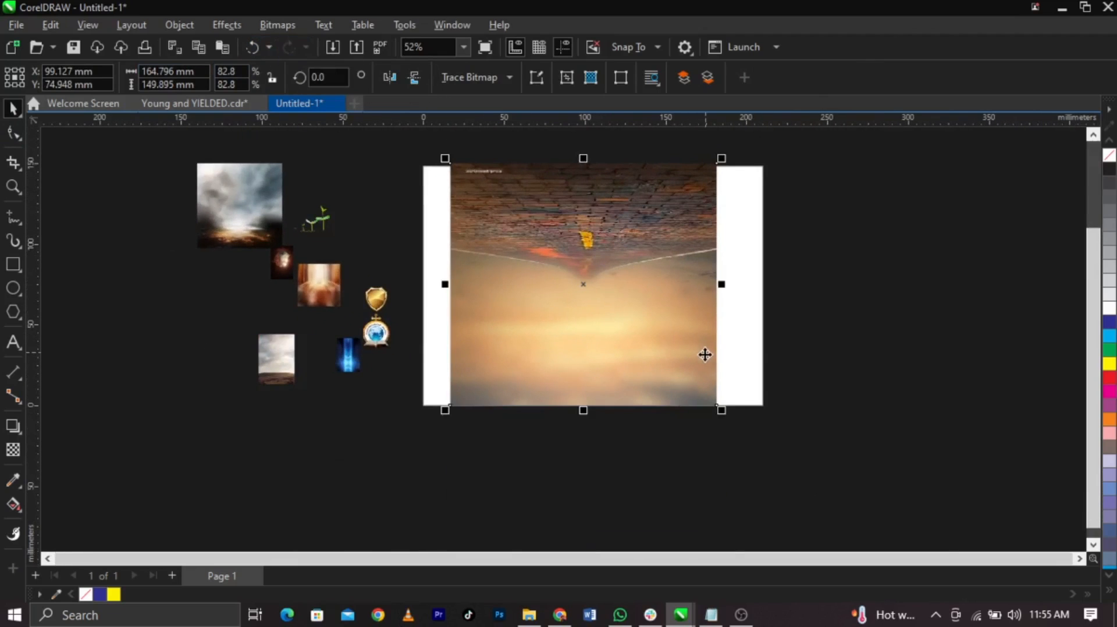
{"action": "scroll", "coordinate": [706, 354], "scroll_direction": "up", "scroll_amount": 1}
{"action": "left_click", "coordinate": [742, 360]}
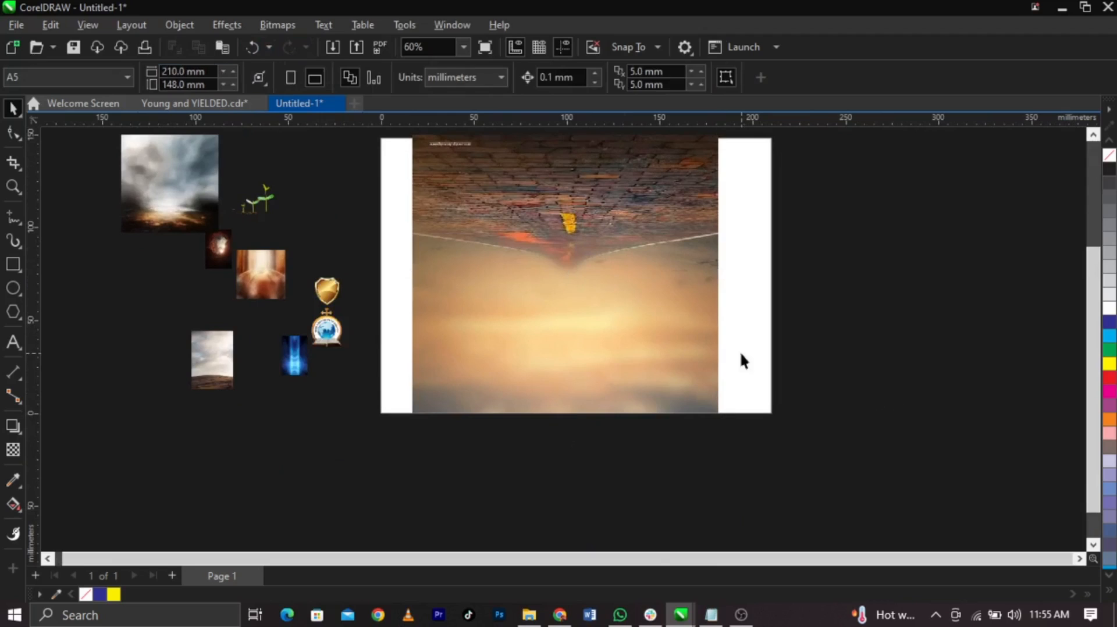
{"action": "scroll", "coordinate": [640, 280], "scroll_direction": "up", "scroll_amount": 1}
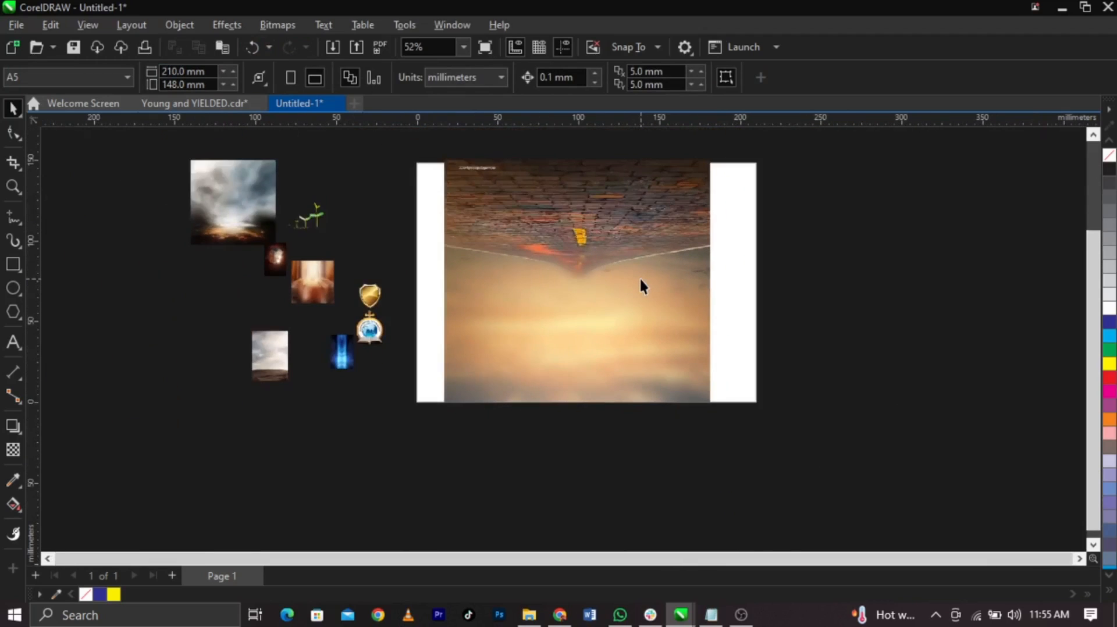
{"action": "scroll", "coordinate": [640, 280], "scroll_direction": "down", "scroll_amount": 1}
{"action": "scroll", "coordinate": [622, 207], "scroll_direction": "up", "scroll_amount": 1}
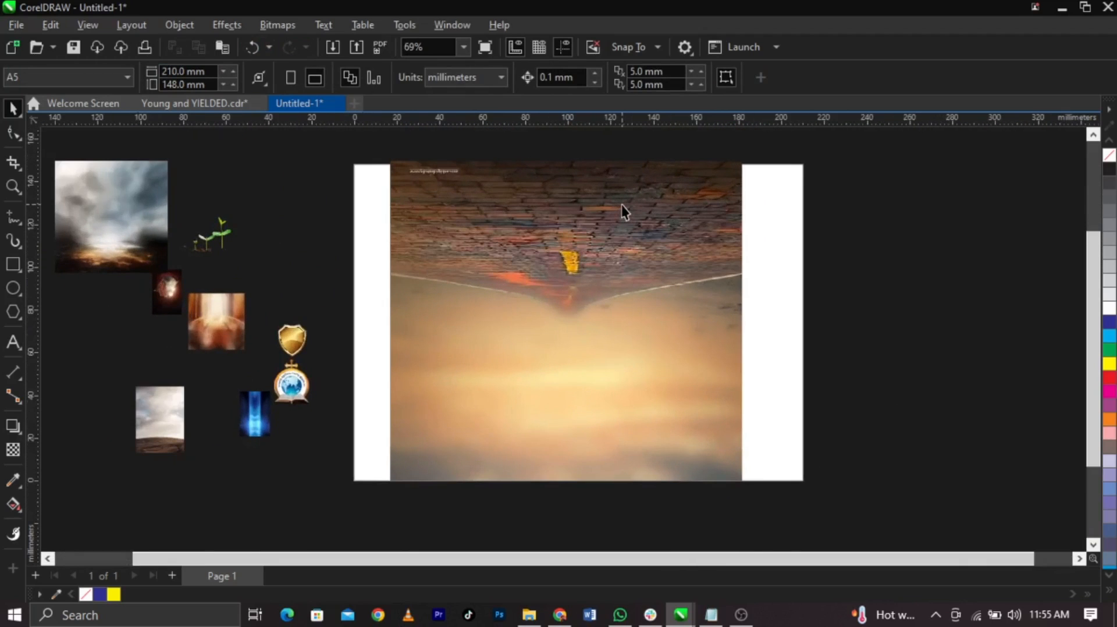
Try moving the cropped picture sideways, undoing both the move and the crop
{"action": "right_click", "coordinate": [622, 205]}
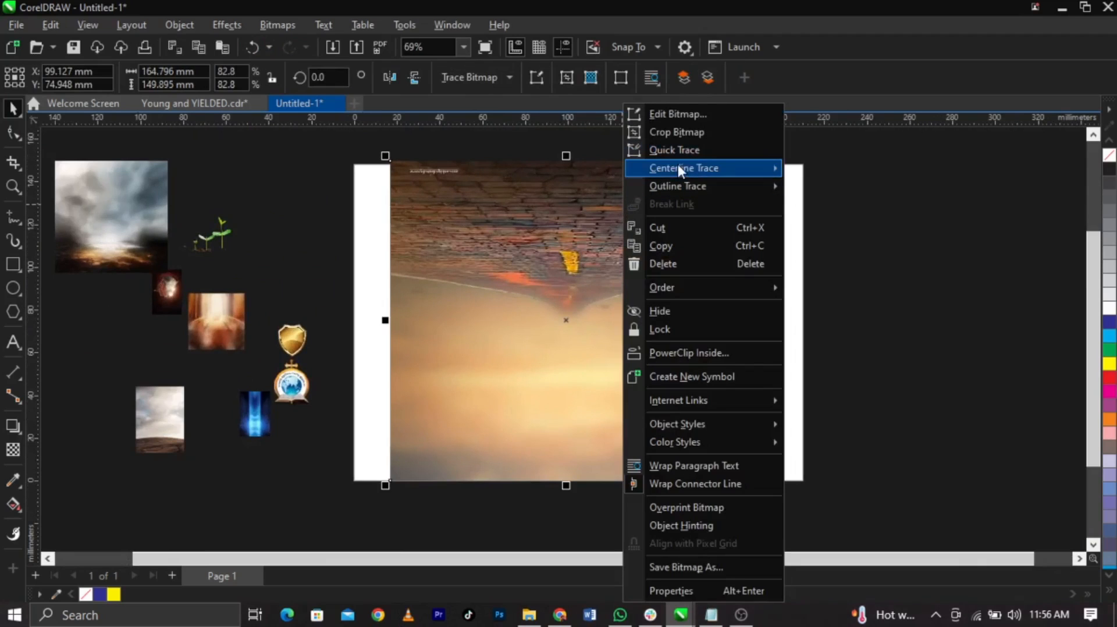
{"action": "left_click", "coordinate": [503, 262]}
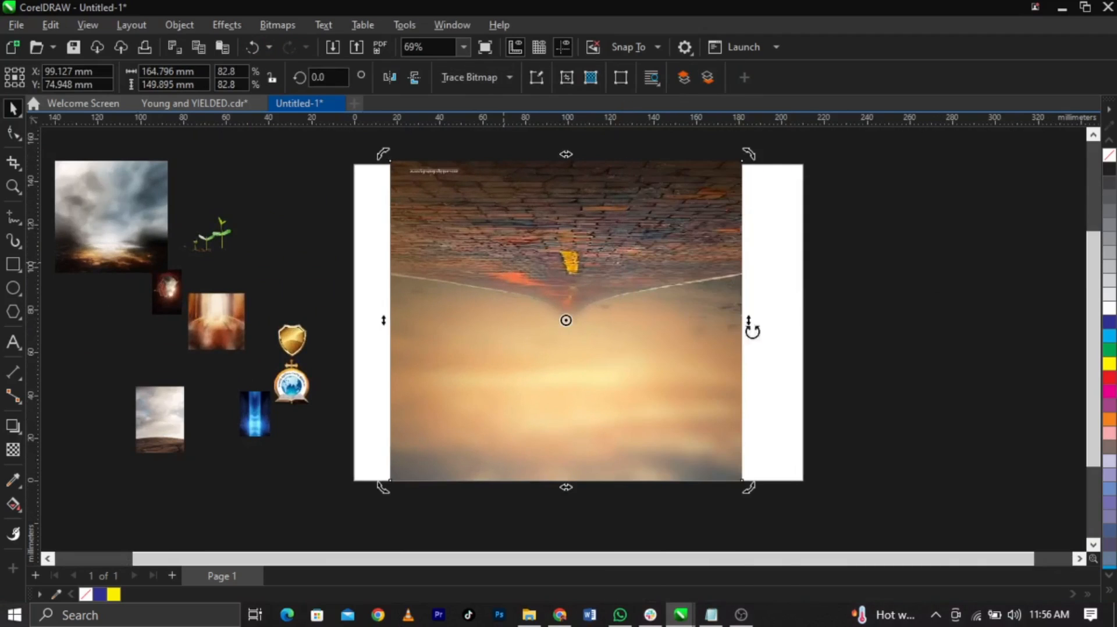
{"action": "left_click", "coordinate": [809, 349]}
{"action": "left_click_drag", "start_coordinate": [631, 343], "coordinate": [748, 351]}
{"action": "key", "text": "ctrl+z"}
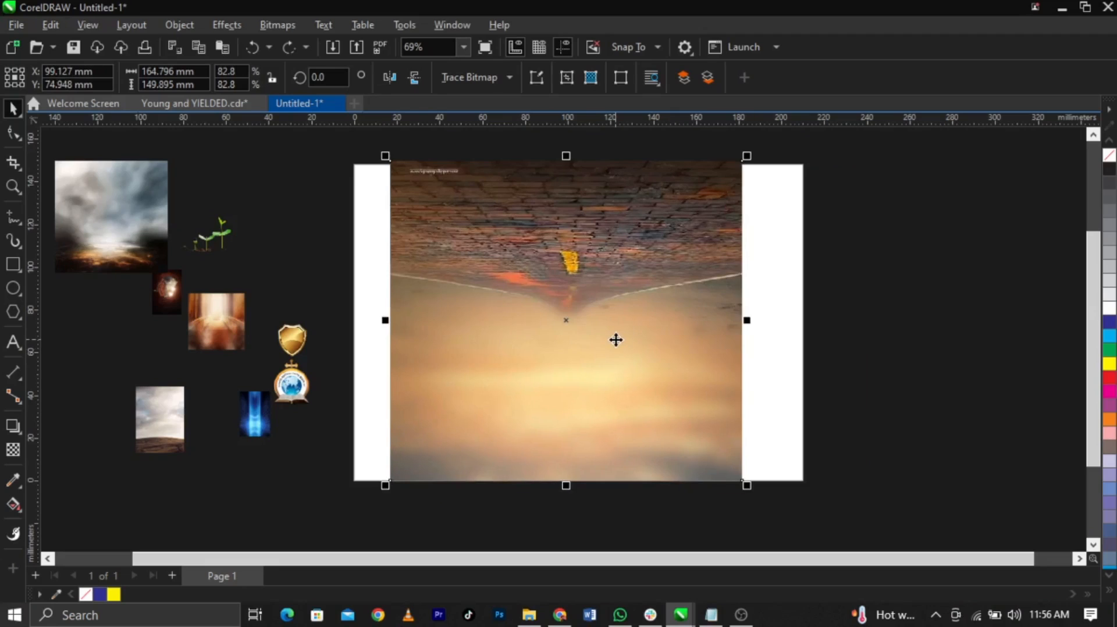
{"action": "key", "text": "ctrl+z"}
PowerClip the full flipped road picture inside the page-sized background rectangle
{"action": "scroll", "coordinate": [615, 340], "scroll_direction": "down", "scroll_amount": 2}
{"action": "right_click", "coordinate": [616, 340]}
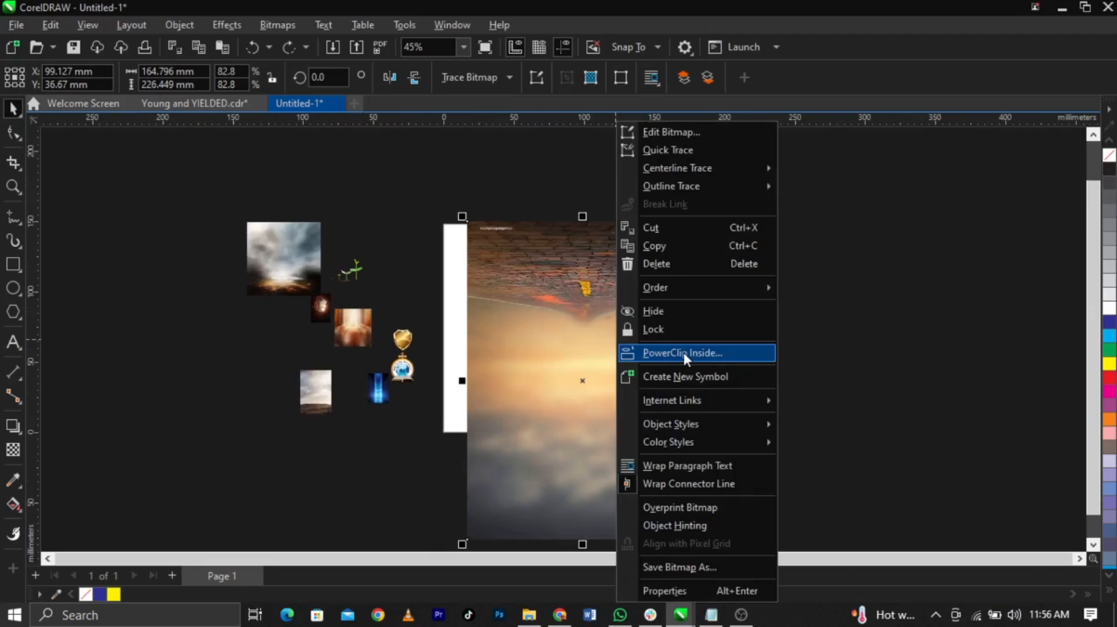
{"action": "left_click", "coordinate": [683, 352]}
{"action": "left_click", "coordinate": [723, 354]}
Edit the PowerClip contents, enlarging the picture to about 244 × 335 mm and moving it so sky and clouds fill the frame
{"action": "right_click", "coordinate": [669, 324]}
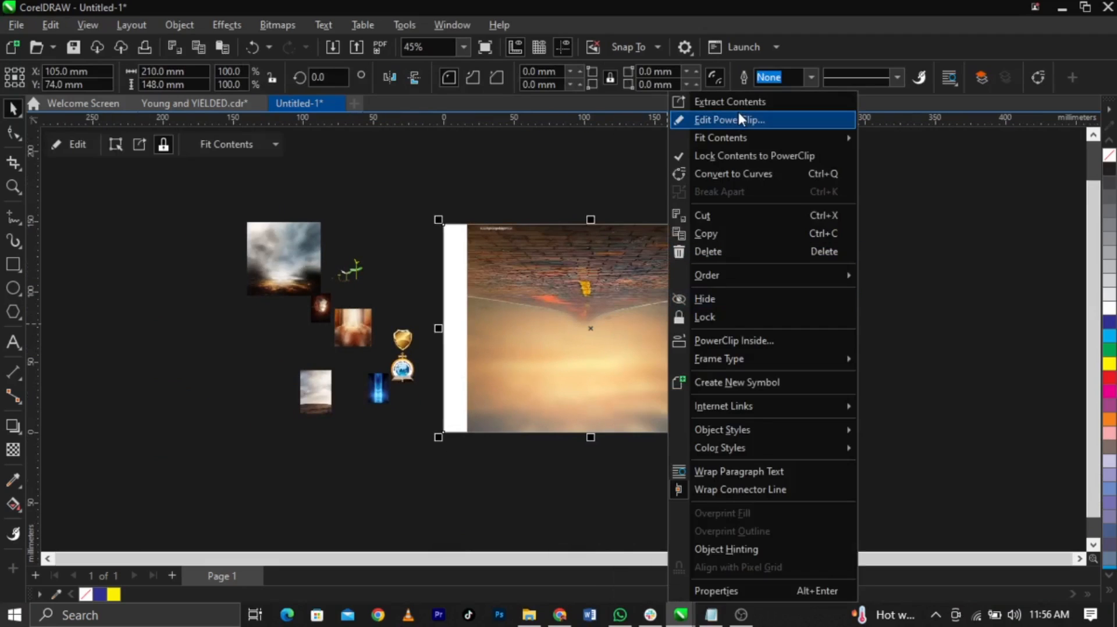
{"action": "left_click", "coordinate": [739, 118]}
{"action": "scroll", "coordinate": [701, 310], "scroll_direction": "down", "scroll_amount": 2}
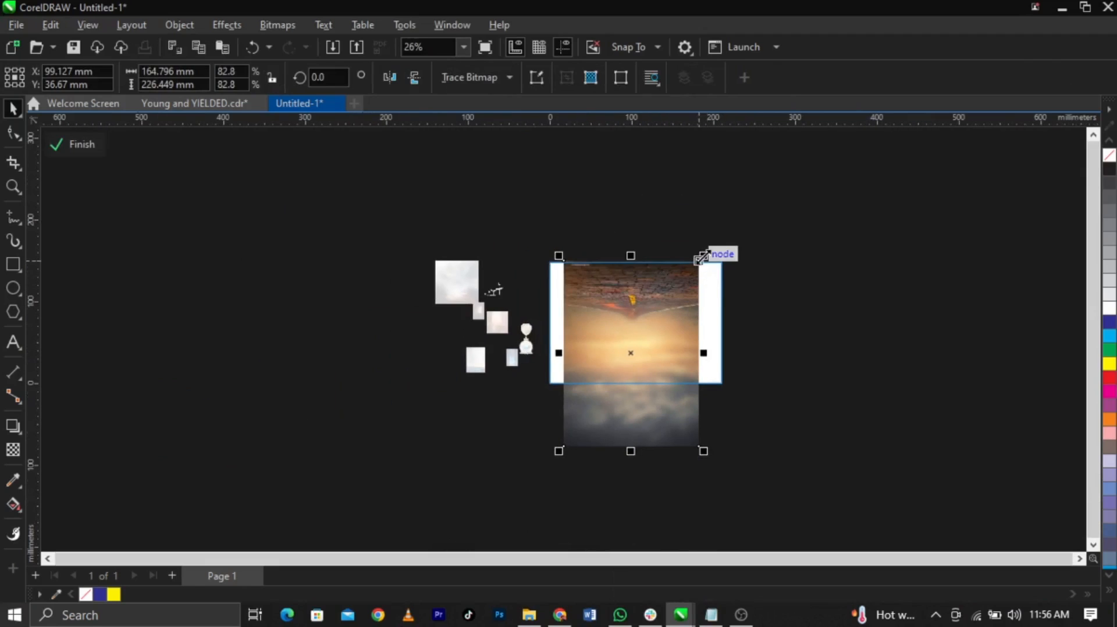
{"action": "left_click_drag", "start_coordinate": [703, 256], "coordinate": [708, 288]}
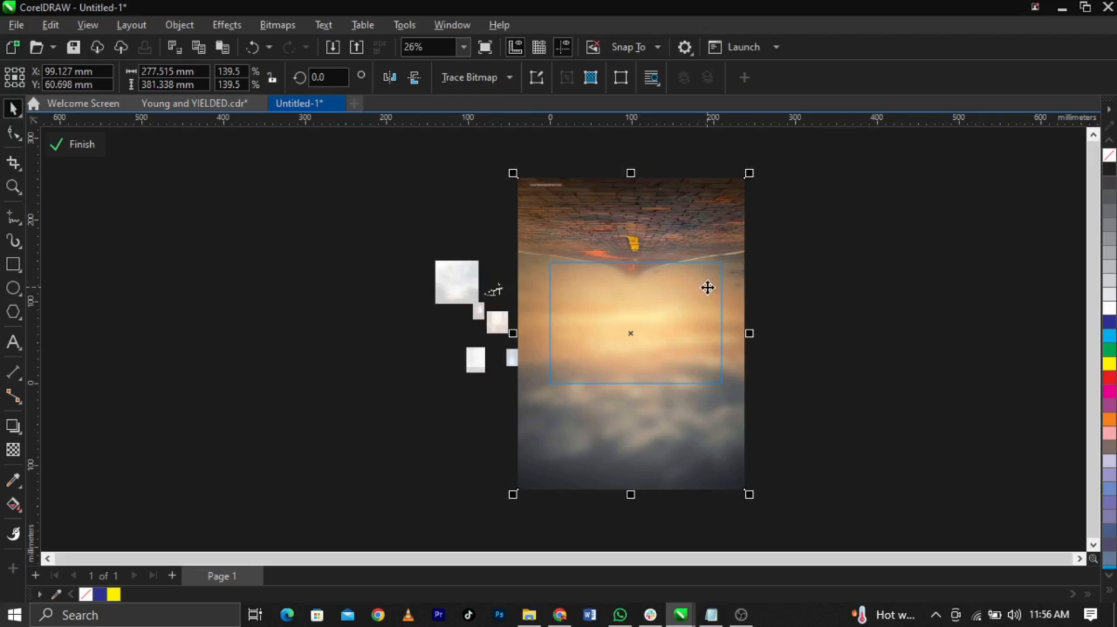
{"action": "left_click_drag", "start_coordinate": [705, 343], "coordinate": [705, 291]}
{"action": "left_click_drag", "start_coordinate": [753, 438], "coordinate": [740, 421]}
{"action": "left_click_drag", "start_coordinate": [694, 358], "coordinate": [700, 350]}
{"action": "scroll", "coordinate": [698, 348], "scroll_direction": "up", "scroll_amount": 2}
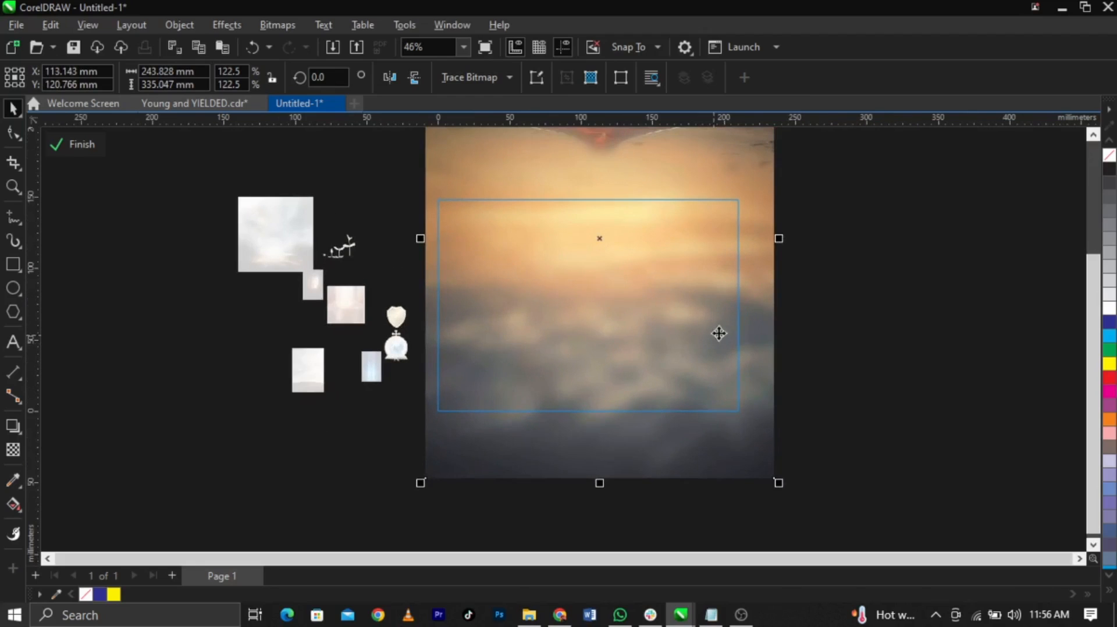
Draw a blue rectangle about 239 × 170 mm covering the whole page frame and undo its last sideways move
{"action": "left_click", "coordinate": [10, 269]}
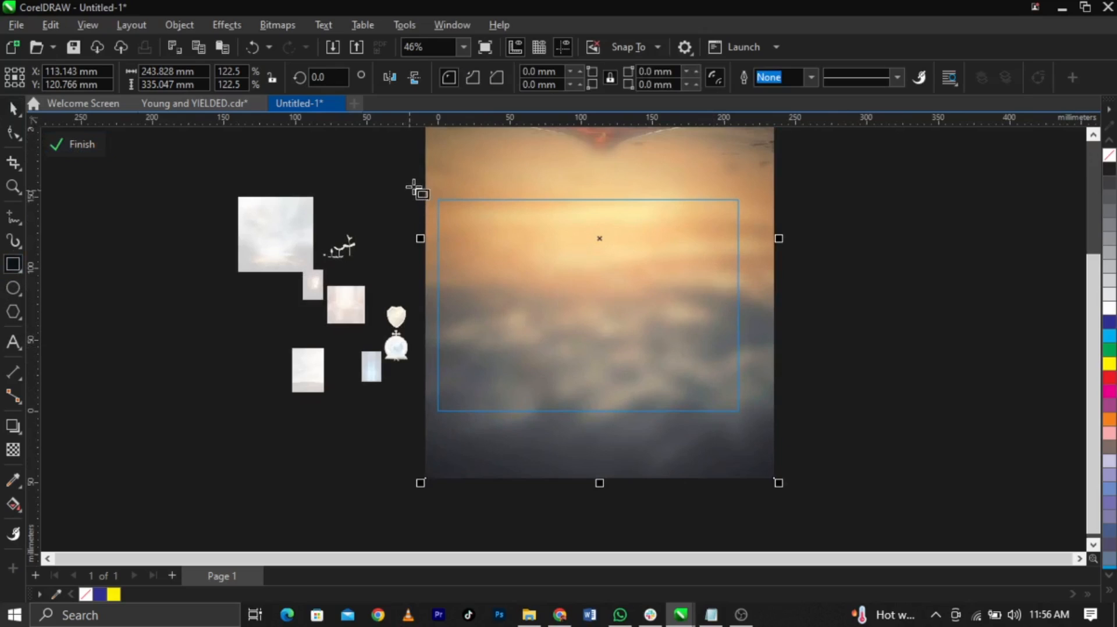
{"action": "left_click_drag", "start_coordinate": [417, 187], "coordinate": [758, 428]}
{"action": "key", "text": "space"}
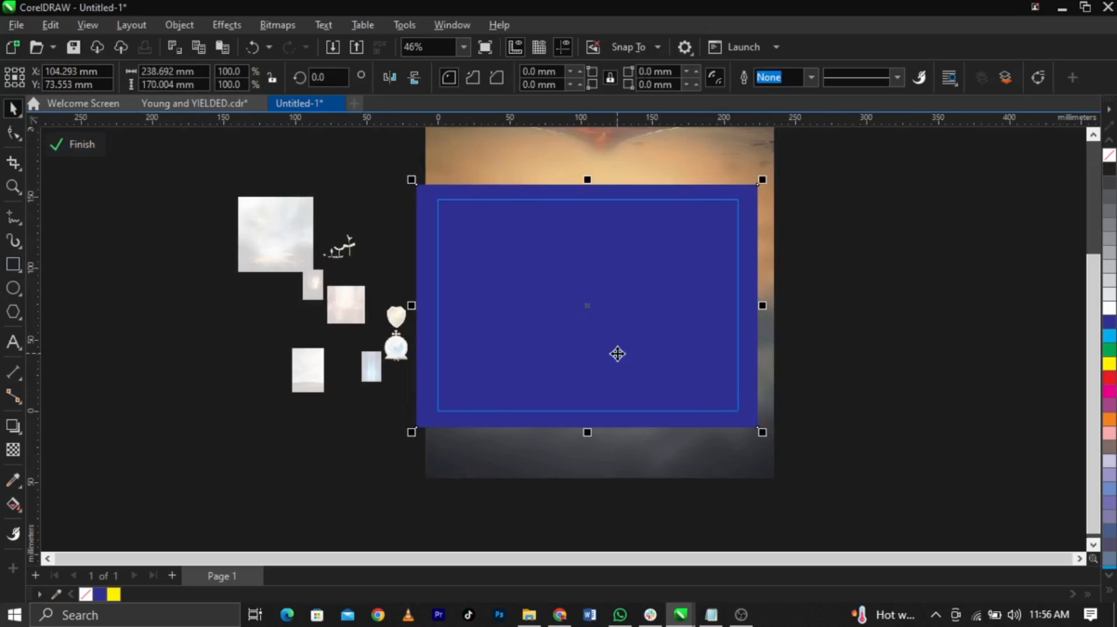
{"action": "left_click_drag", "start_coordinate": [577, 339], "coordinate": [775, 339]}
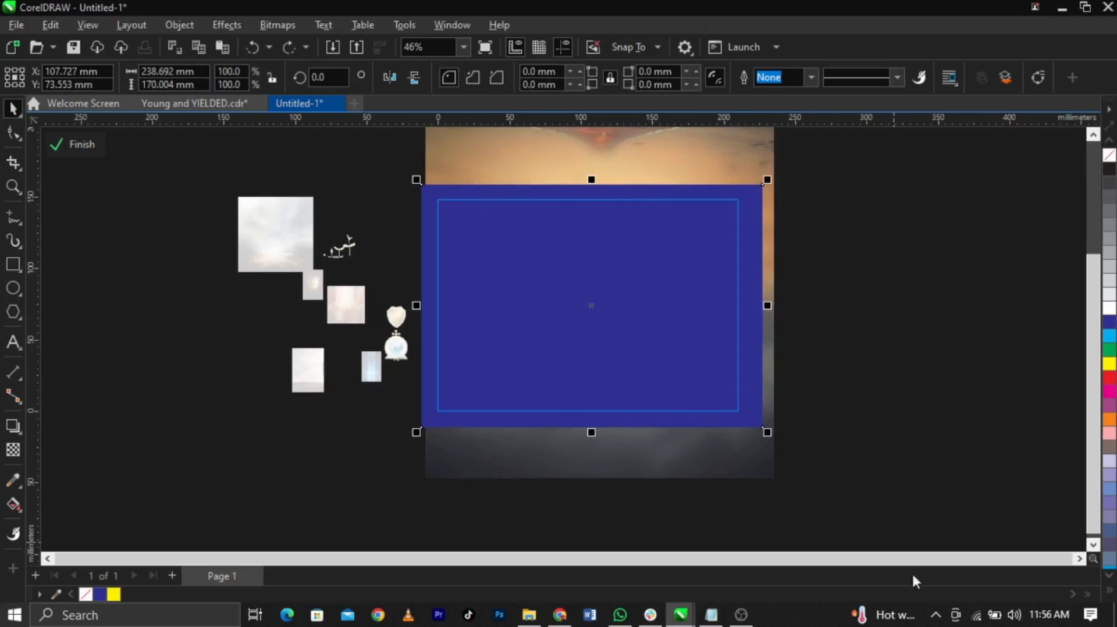
{"action": "key", "text": "ctrl+z"}
Show the status bar and look into the rectangle's fill and outline settings without applying changes
{"action": "right_click", "coordinate": [854, 46]}
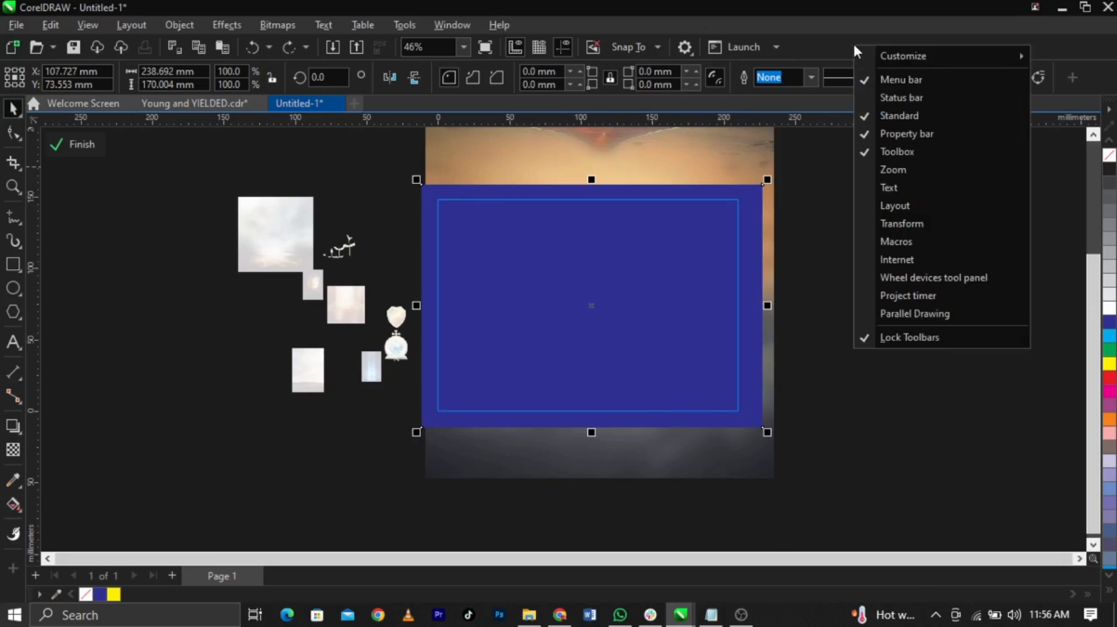
{"action": "left_click", "coordinate": [883, 98]}
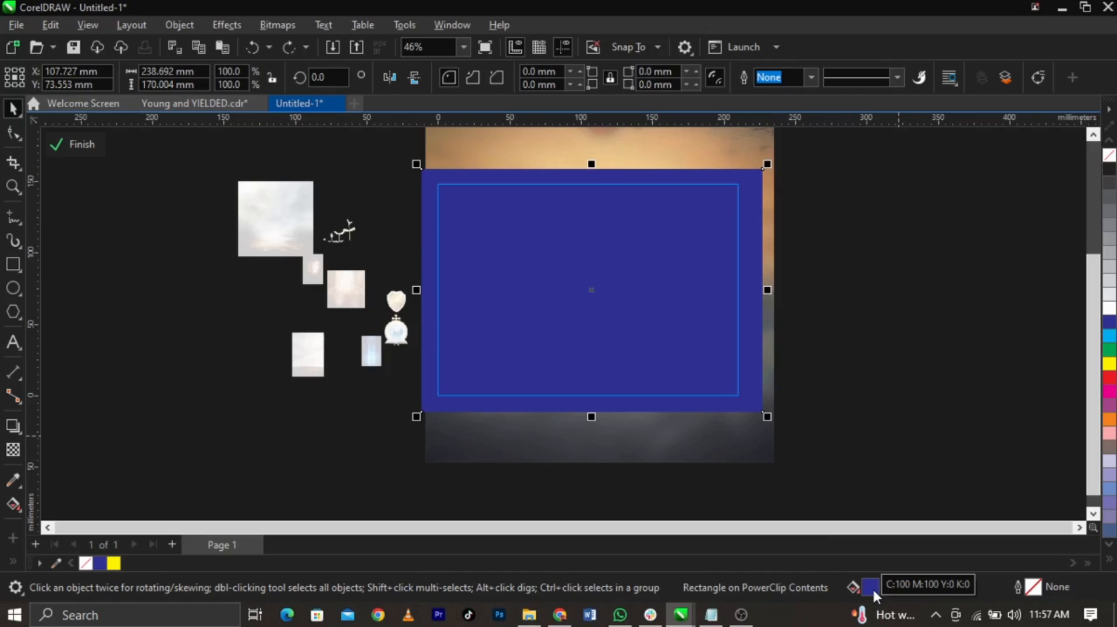
{"action": "key", "text": "F11"}
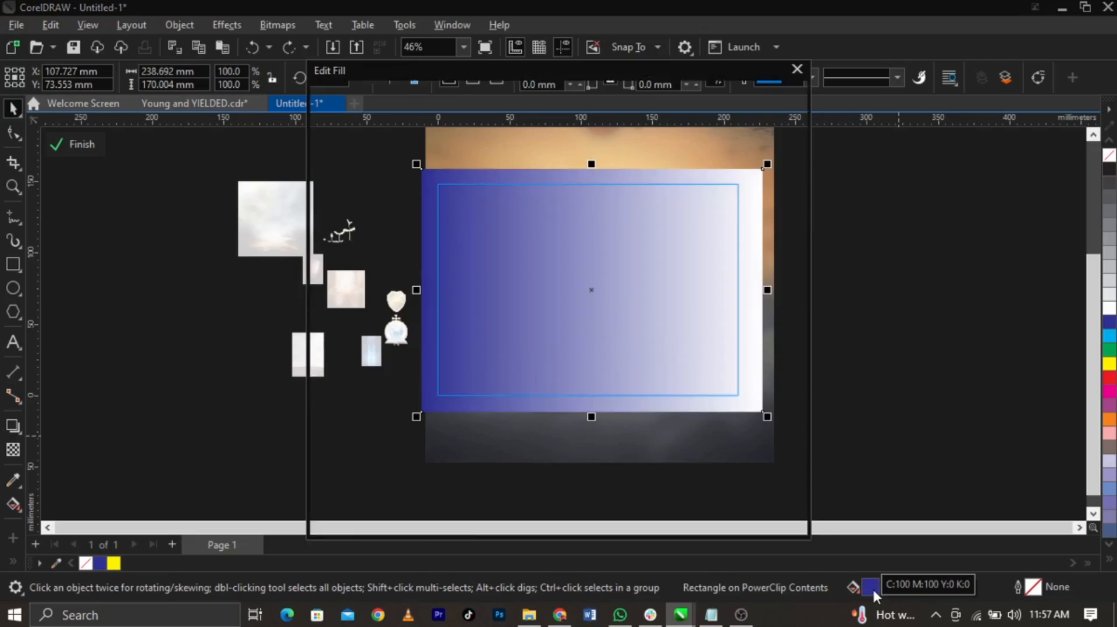
{"action": "left_click", "coordinate": [799, 70]}
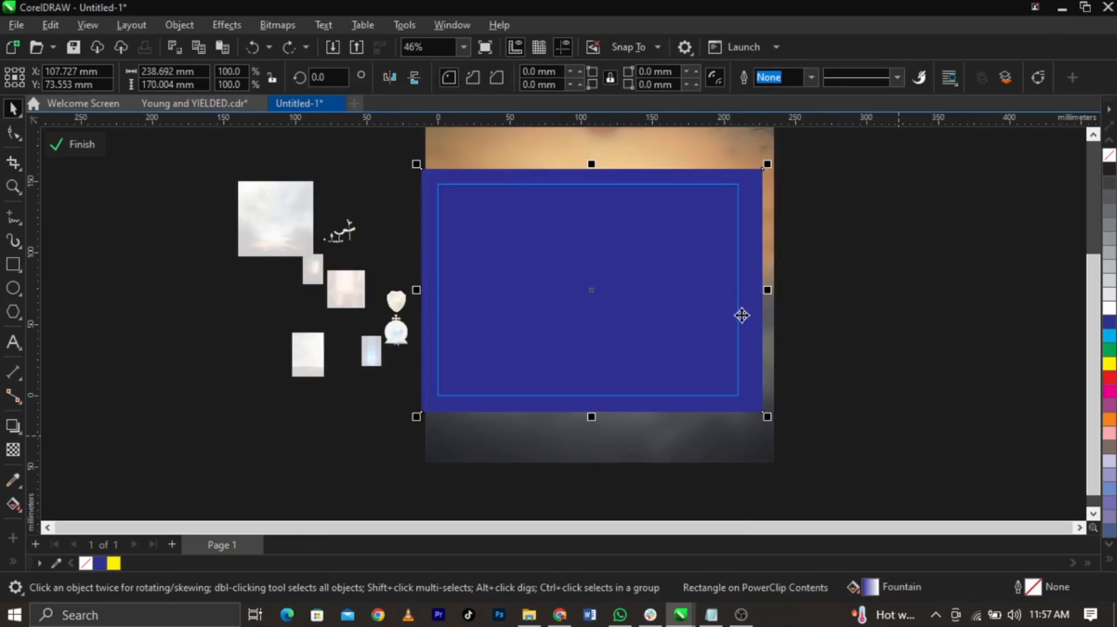
{"action": "key", "text": "F12"}
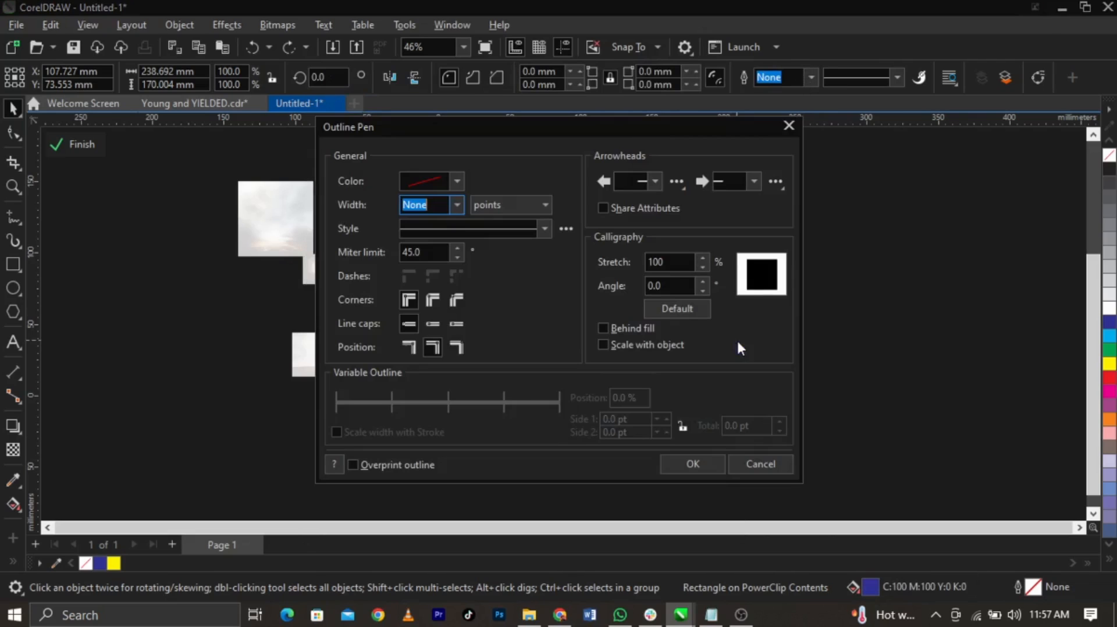
{"action": "left_click", "coordinate": [787, 127]}
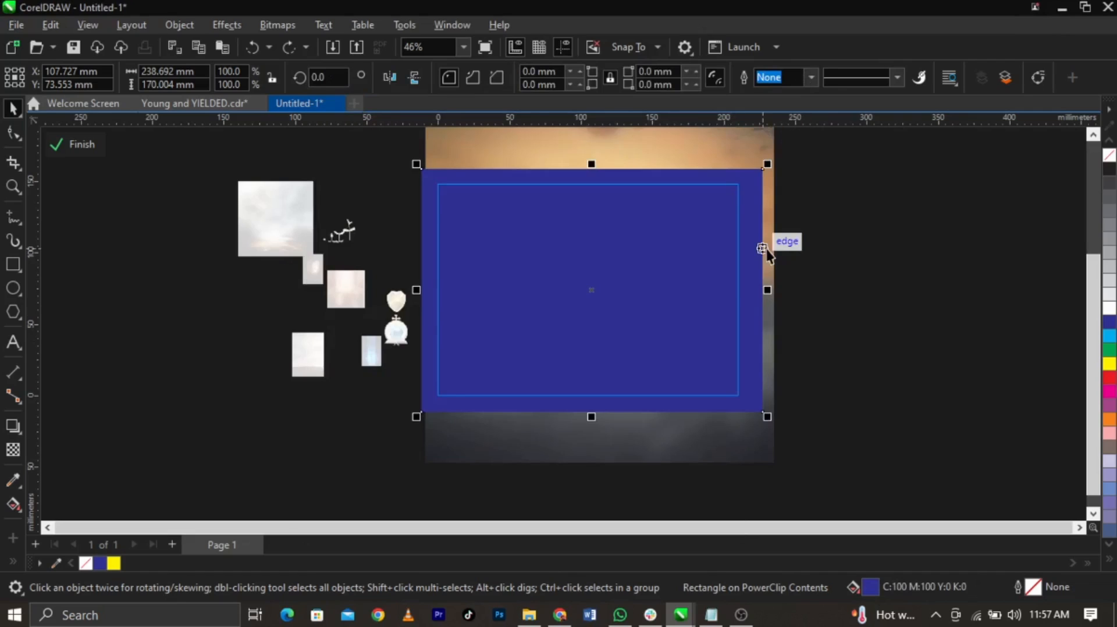
Inspect the rectangle's uniform fill settings and close them without applying changes
{"action": "key", "text": "F11"}
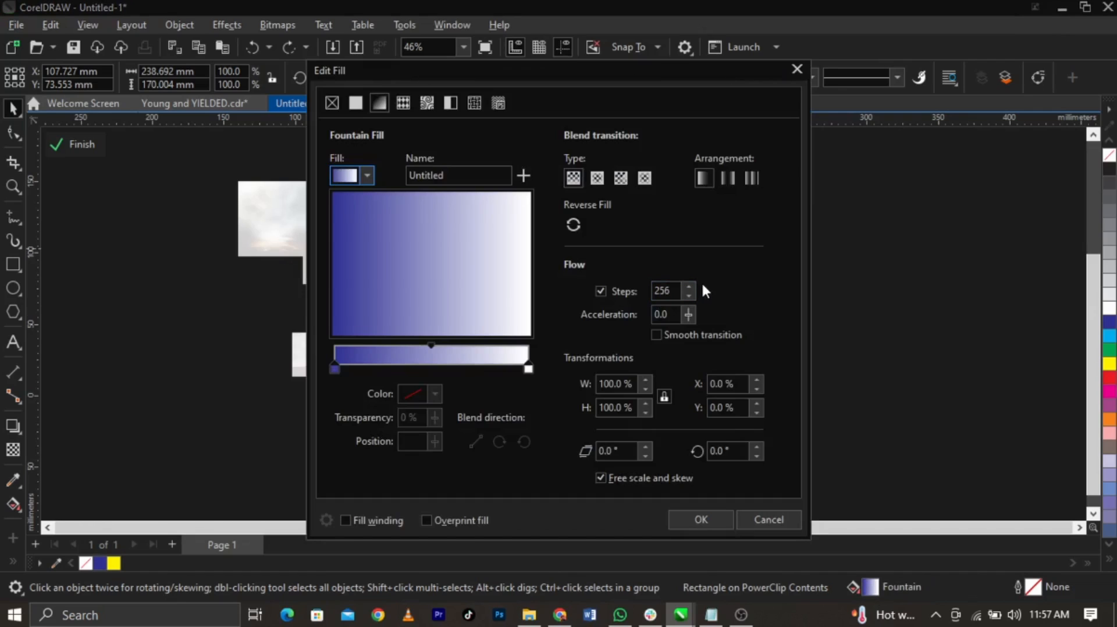
{"action": "left_click", "coordinate": [355, 103]}
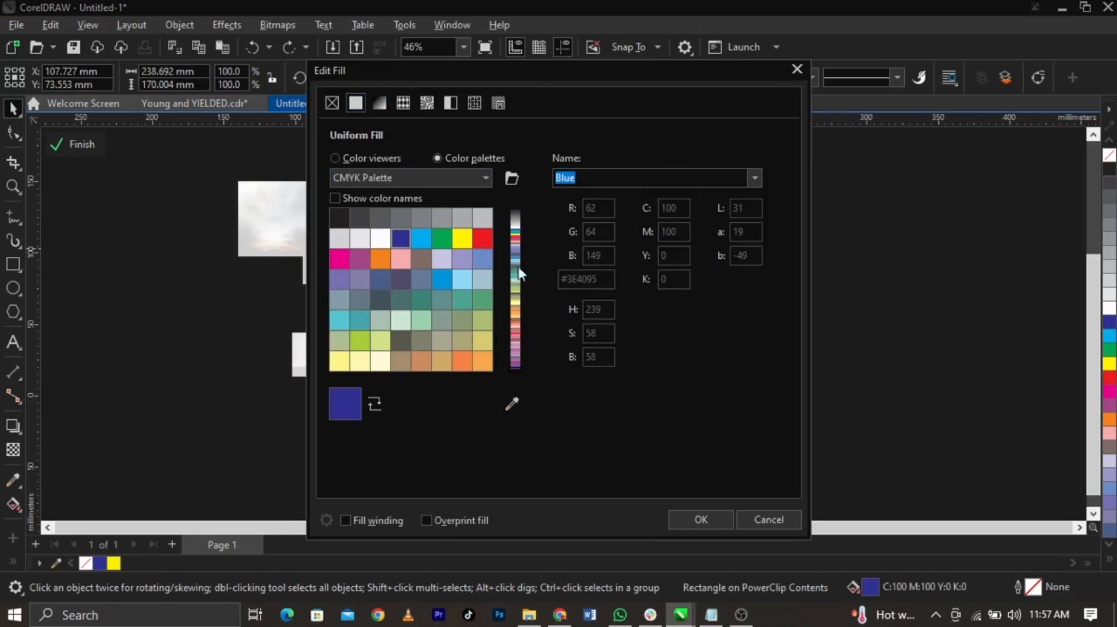
{"action": "left_click", "coordinate": [797, 68]}
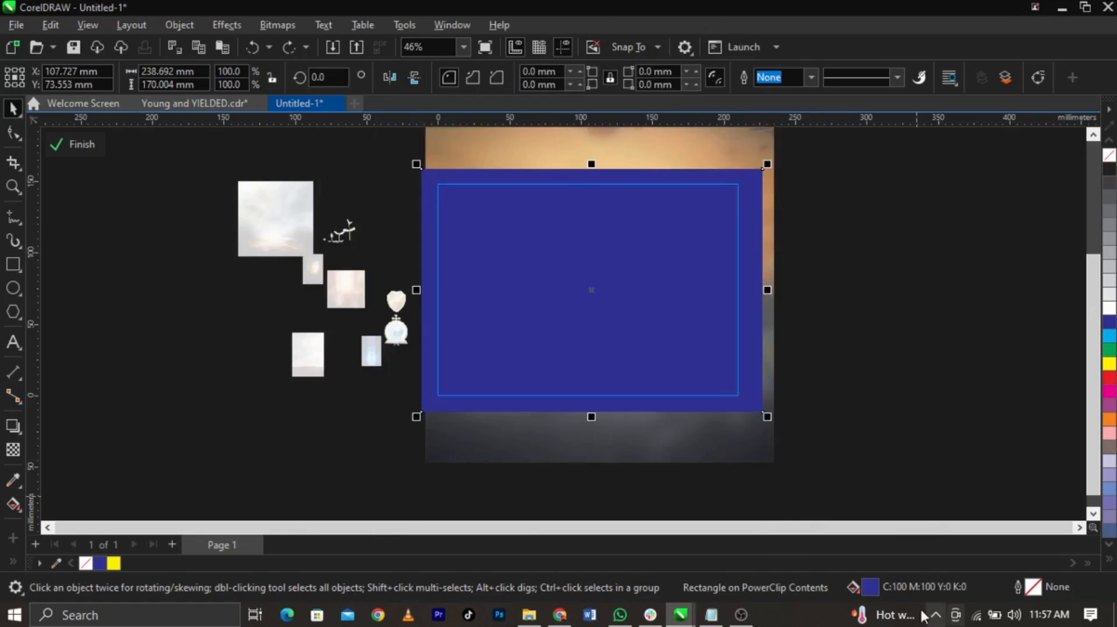
{"action": "double_click", "coordinate": [863, 588]}
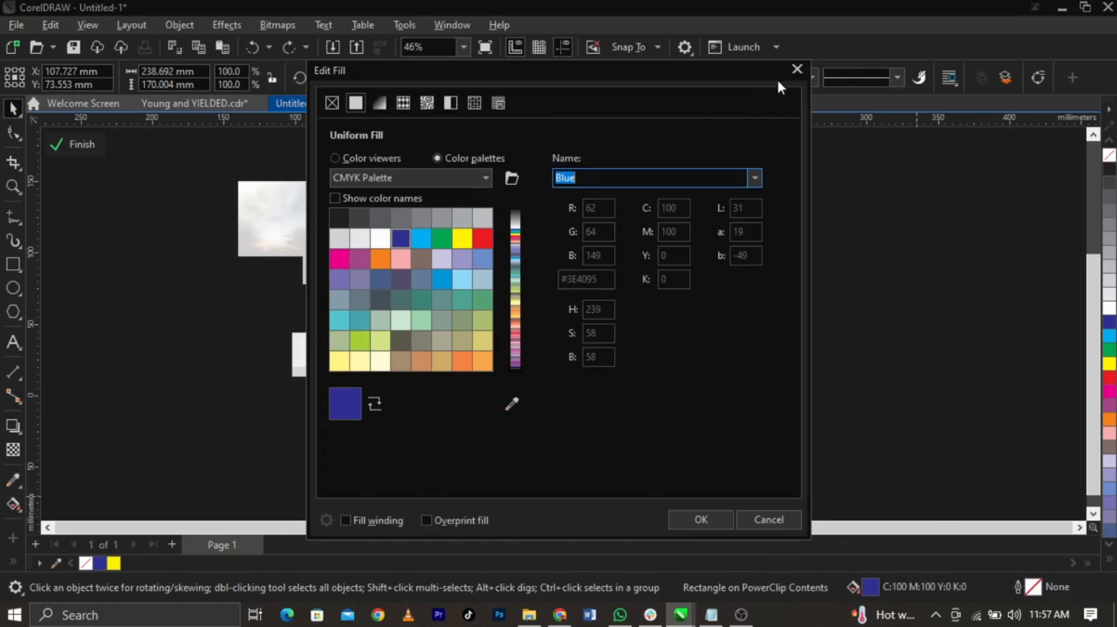
{"action": "left_click", "coordinate": [796, 69]}
Try hiding the menu bar and restore it
{"action": "right_click", "coordinate": [814, 46]}
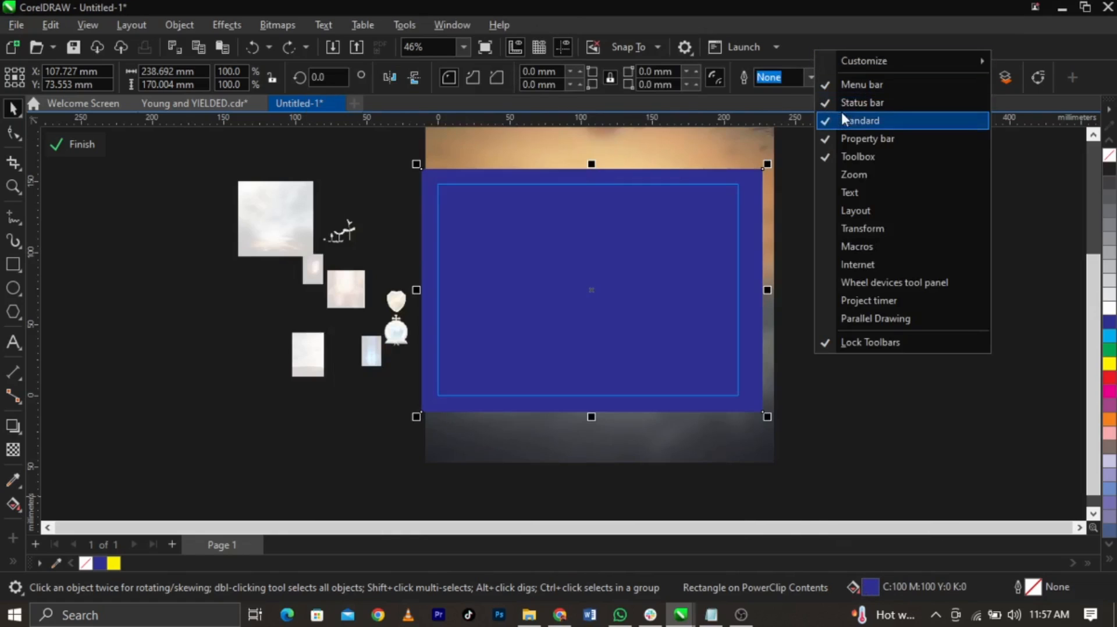
{"action": "left_click", "coordinate": [840, 87]}
{"action": "scroll", "coordinate": [627, 163], "scroll_direction": "up", "scroll_amount": 1}
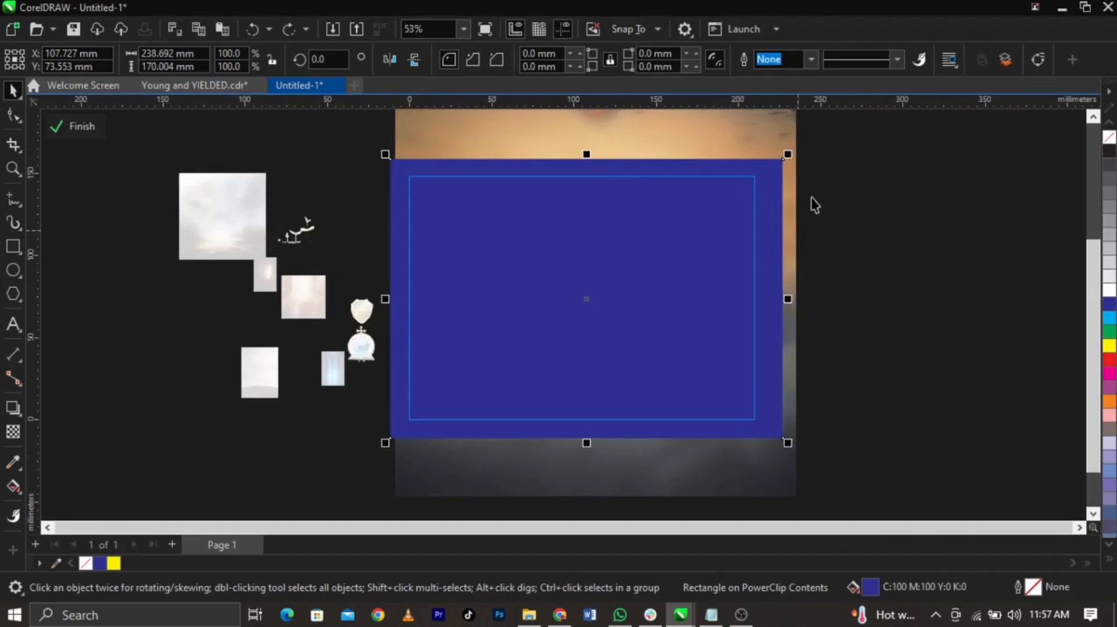
{"action": "right_click", "coordinate": [867, 42]}
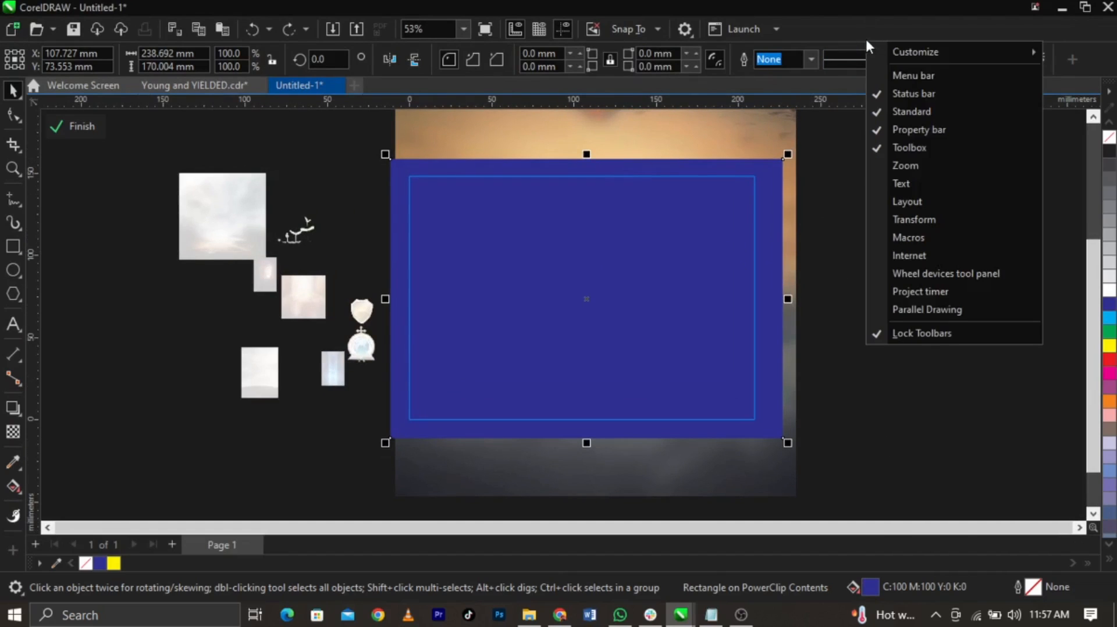
{"action": "left_click", "coordinate": [888, 74]}
Hide the status bar
{"action": "right_click", "coordinate": [827, 47]}
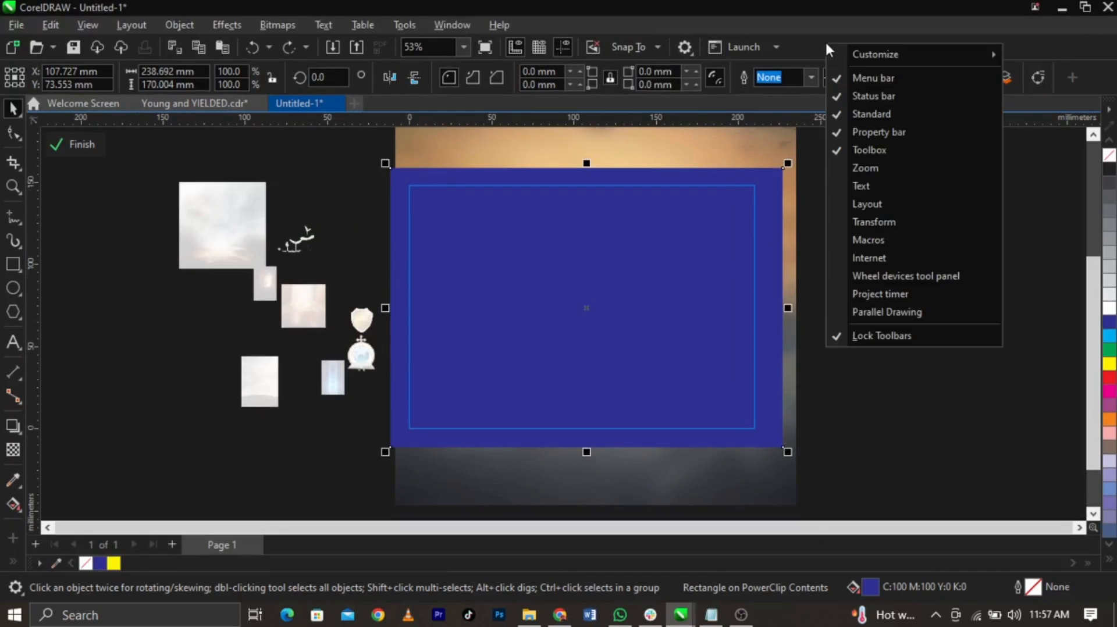
{"action": "left_click", "coordinate": [853, 97]}
{"action": "left_click", "coordinate": [887, 281]}
Set the rectangle's uniform fill to dark teal #243E41, picking it by hue in the HSB color viewer
{"action": "left_click", "coordinate": [698, 343]}
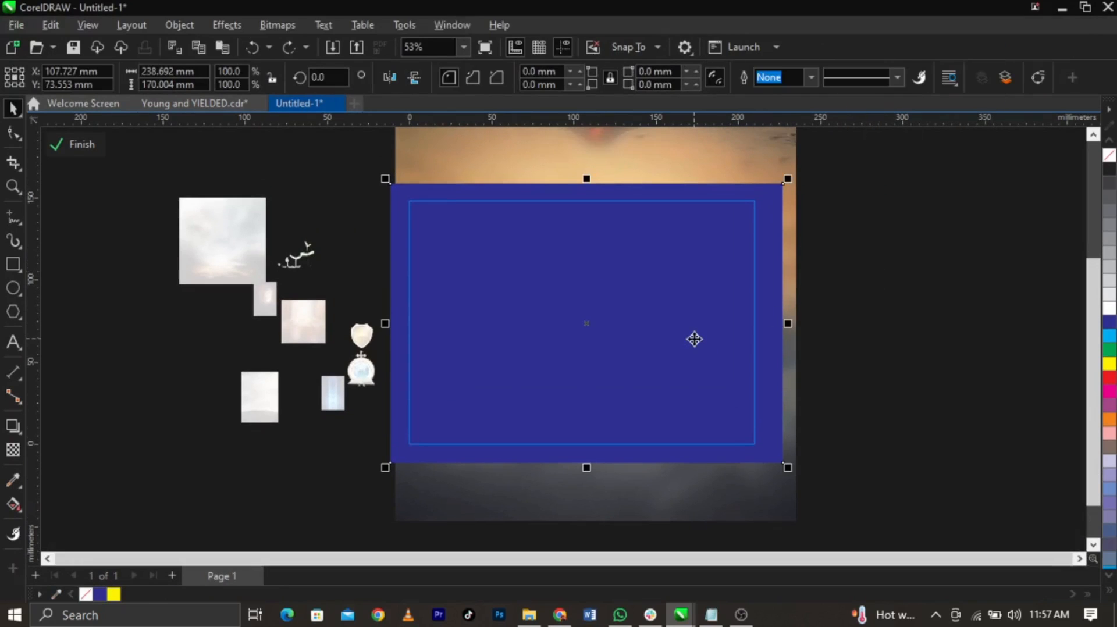
{"action": "key", "text": "F11"}
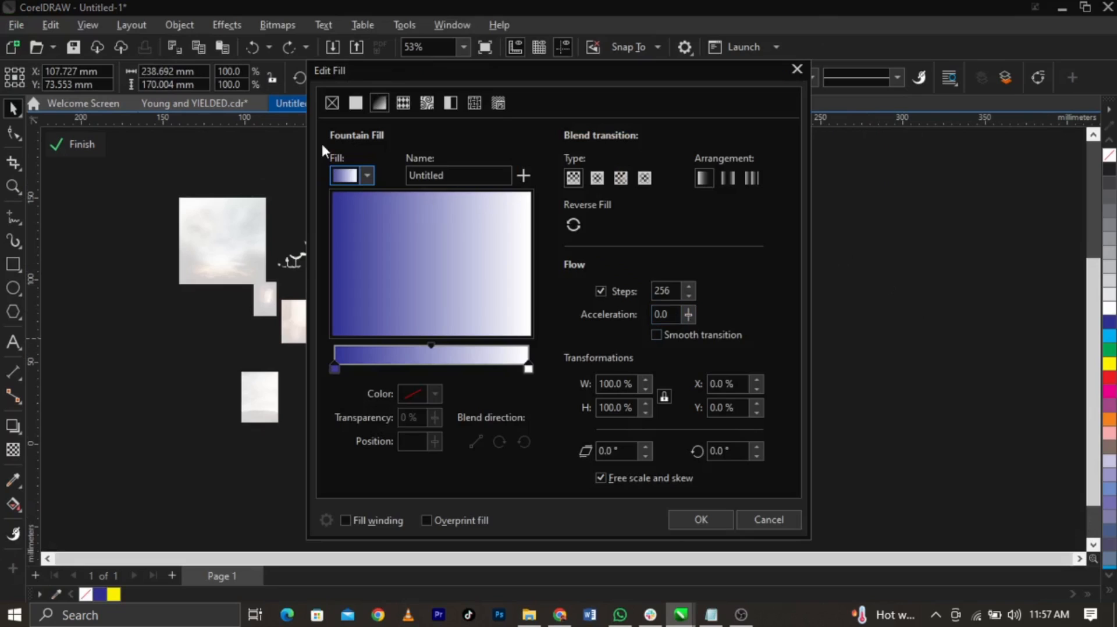
{"action": "left_click", "coordinate": [357, 103]}
{"action": "left_click_drag", "start_coordinate": [537, 67], "coordinate": [888, 104]}
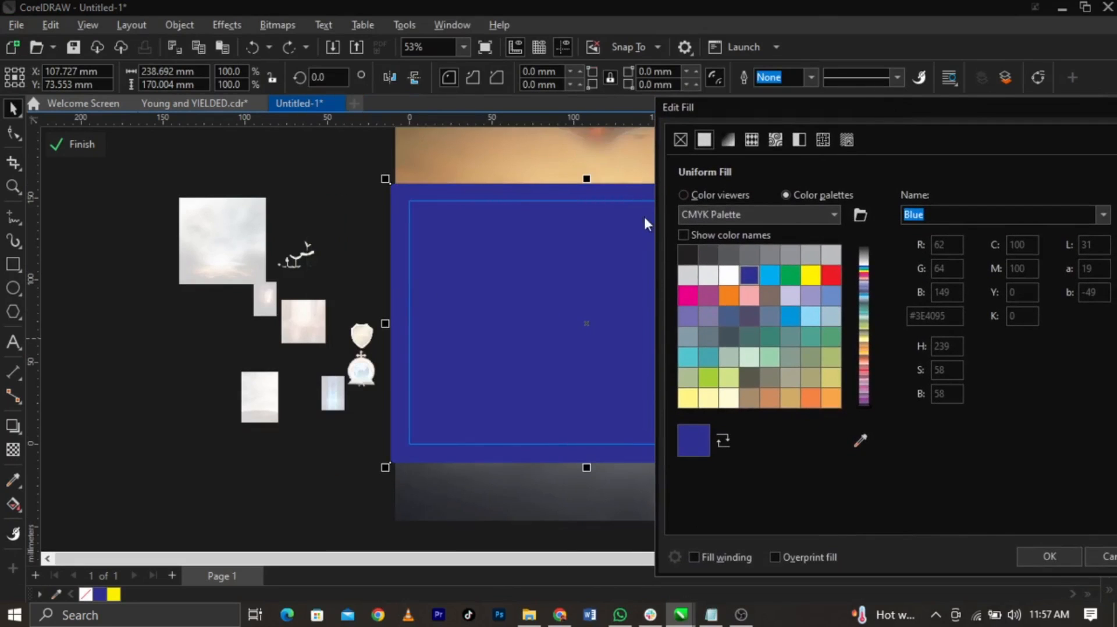
{"action": "left_click", "coordinate": [688, 195]}
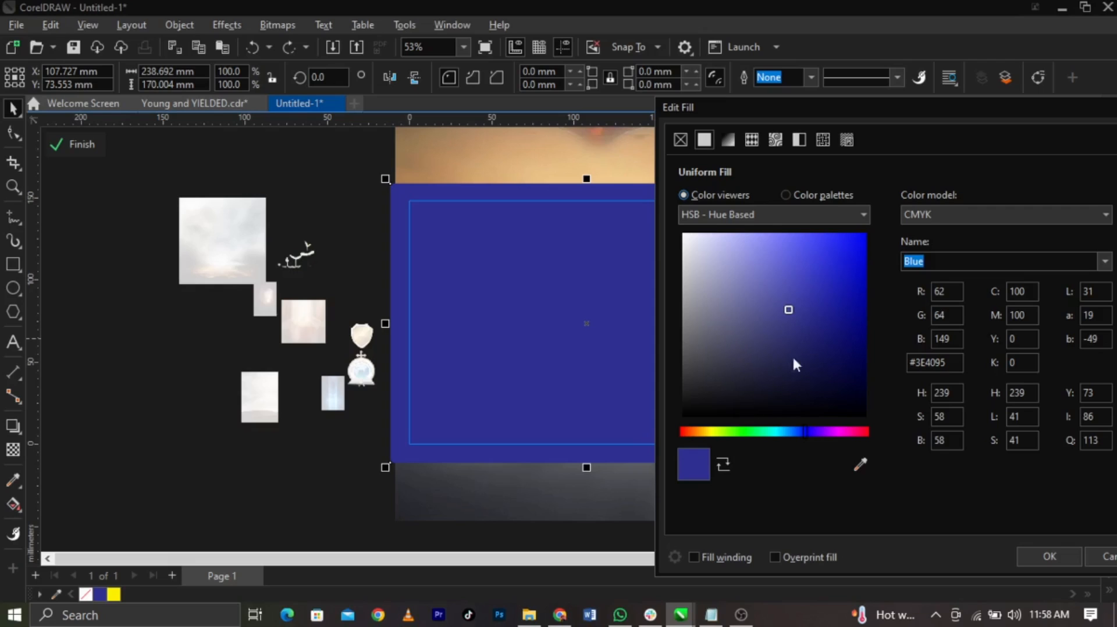
{"action": "left_click", "coordinate": [772, 431]}
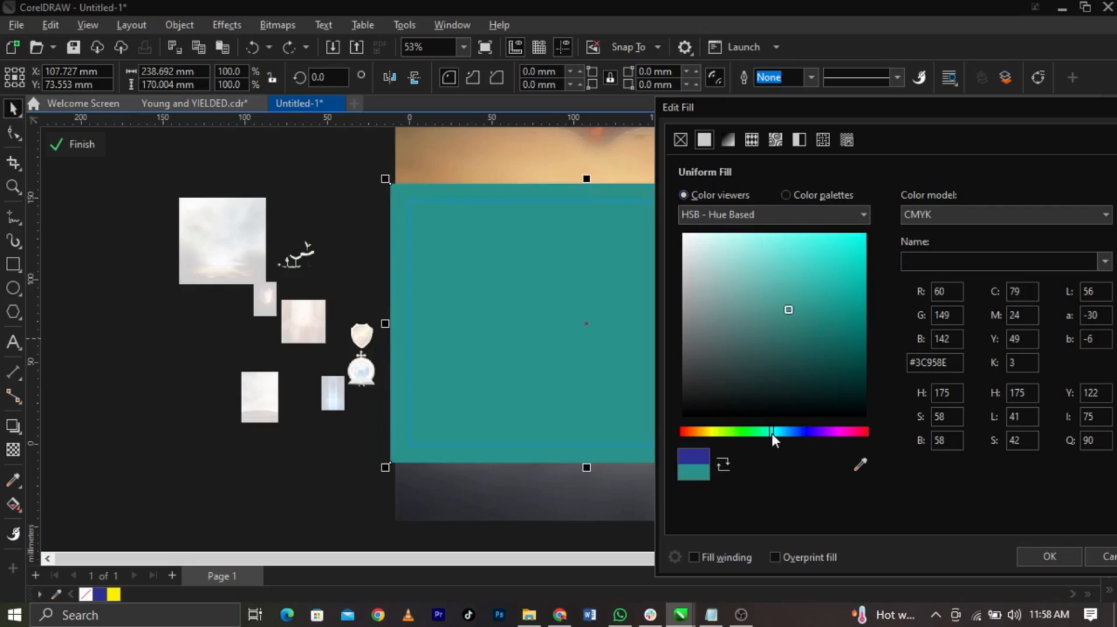
{"action": "left_click", "coordinate": [767, 396]}
{"action": "left_click_drag", "start_coordinate": [767, 397], "coordinate": [776, 370]}
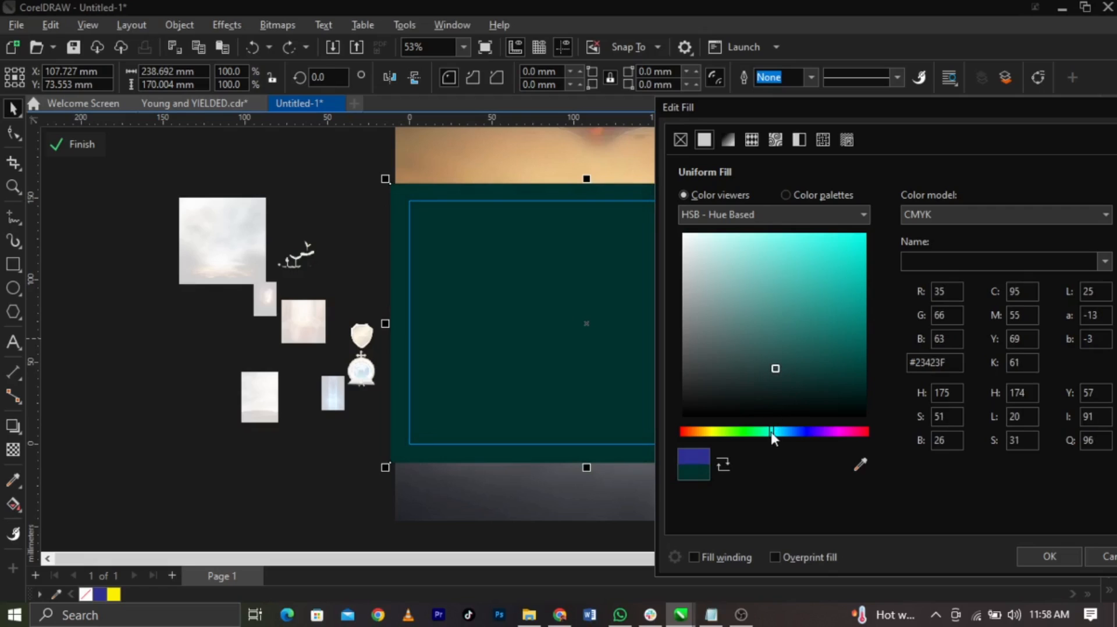
{"action": "left_click_drag", "start_coordinate": [770, 432], "coordinate": [779, 432]}
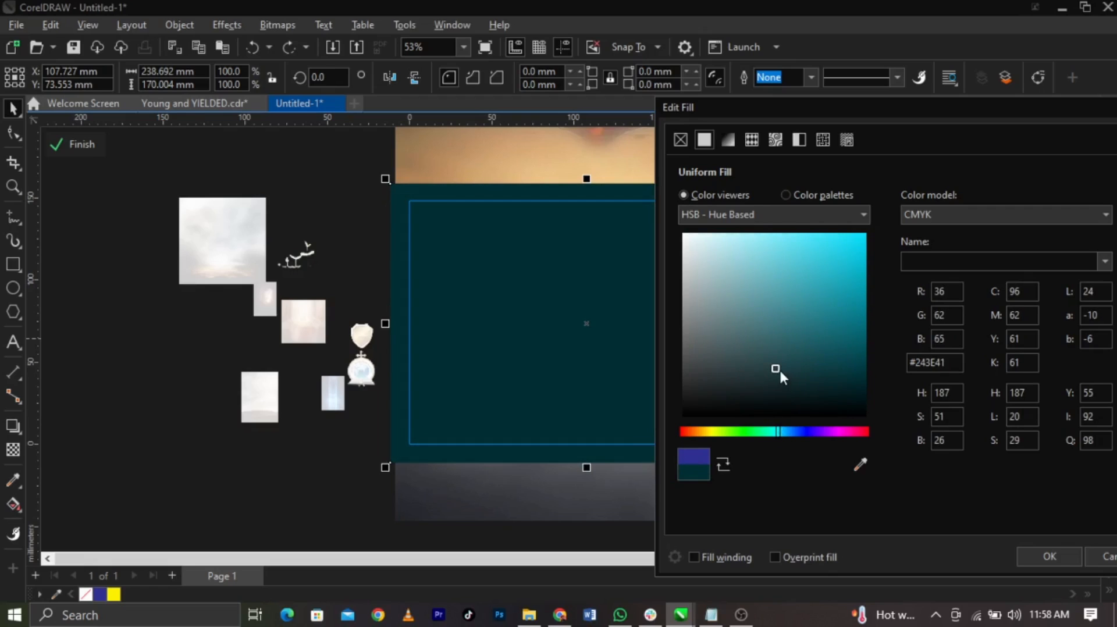
{"action": "left_click", "coordinate": [1023, 560]}
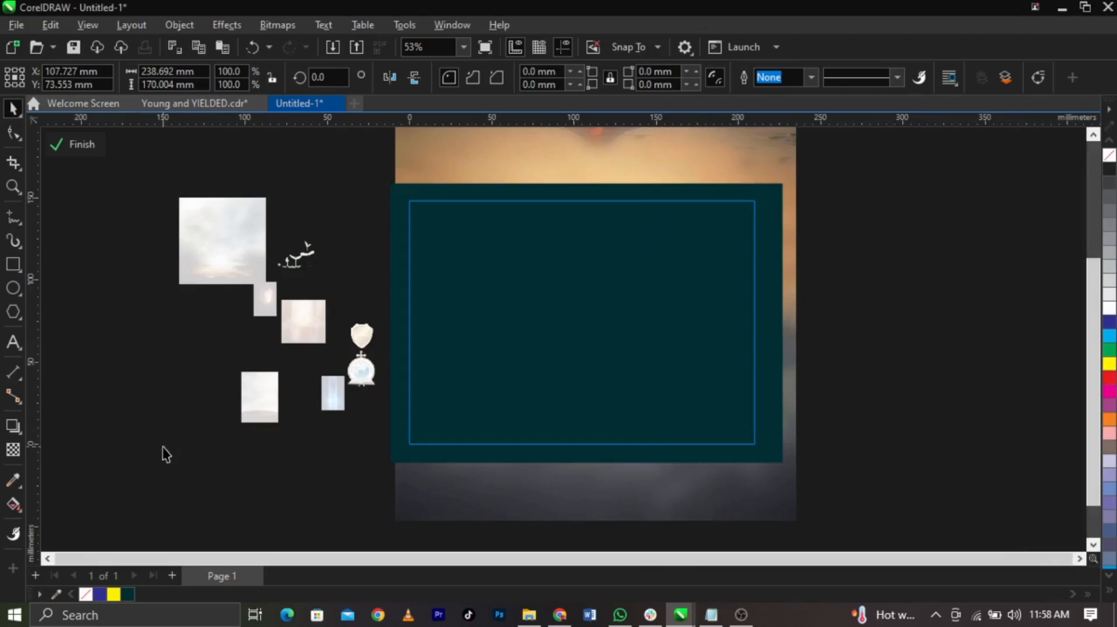
Blend the teal rectangle with the sky picture using the Overlay transparency merge mode
{"action": "left_click", "coordinate": [13, 450]}
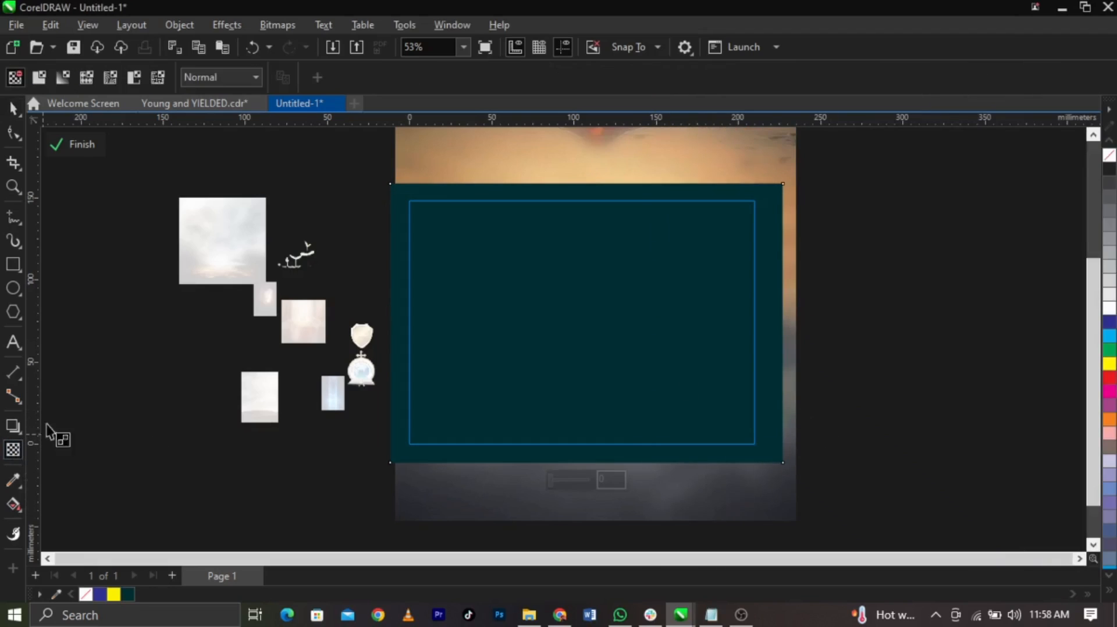
{"action": "left_click", "coordinate": [219, 82]}
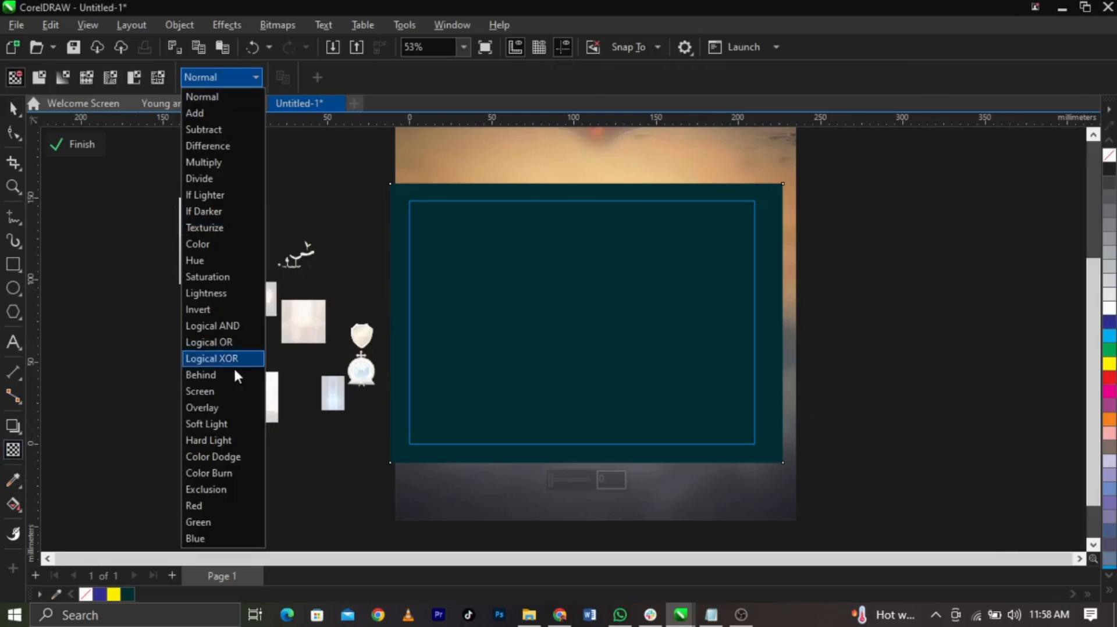
{"action": "left_click", "coordinate": [250, 408]}
{"action": "scroll", "coordinate": [492, 332], "scroll_direction": "up", "scroll_amount": 1}
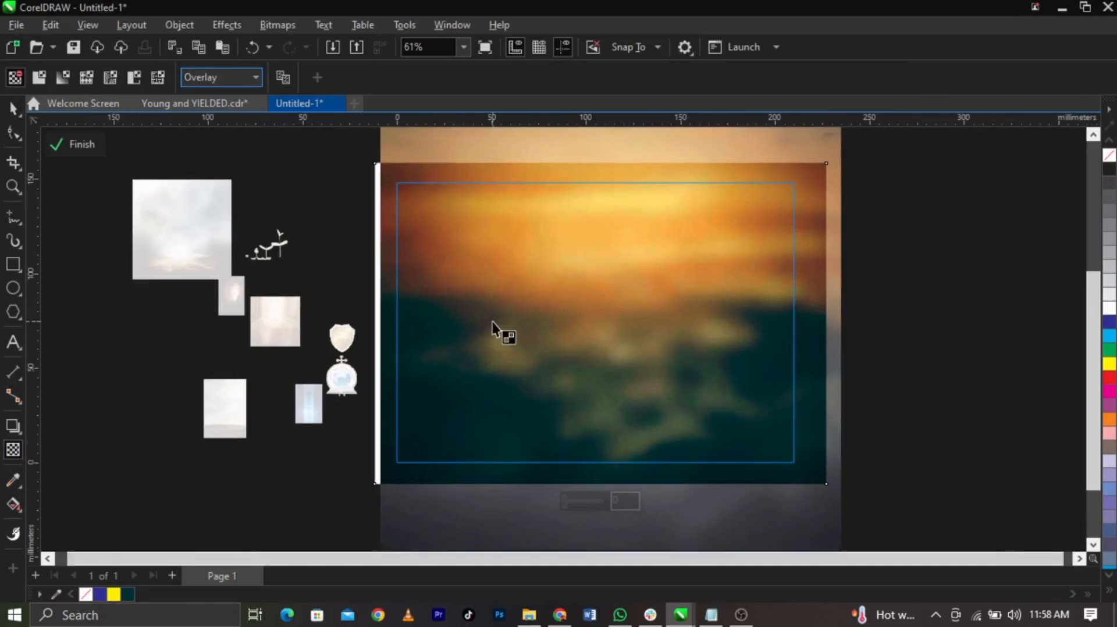
{"action": "scroll", "coordinate": [492, 332], "scroll_direction": "up", "scroll_amount": 1}
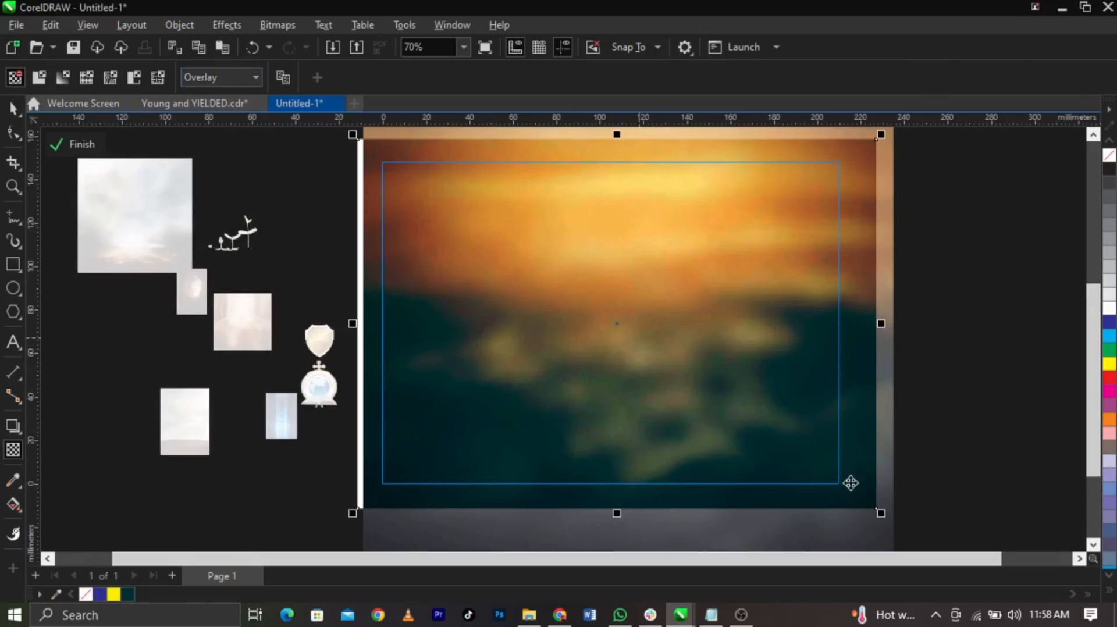
Move the sky picture up behind the overlay and enlarge it to about 268 × 368 mm
{"action": "key", "text": "space"}
{"action": "left_click_drag", "start_coordinate": [886, 491], "coordinate": [879, 453]}
{"action": "scroll", "coordinate": [765, 376], "scroll_direction": "down", "scroll_amount": 3}
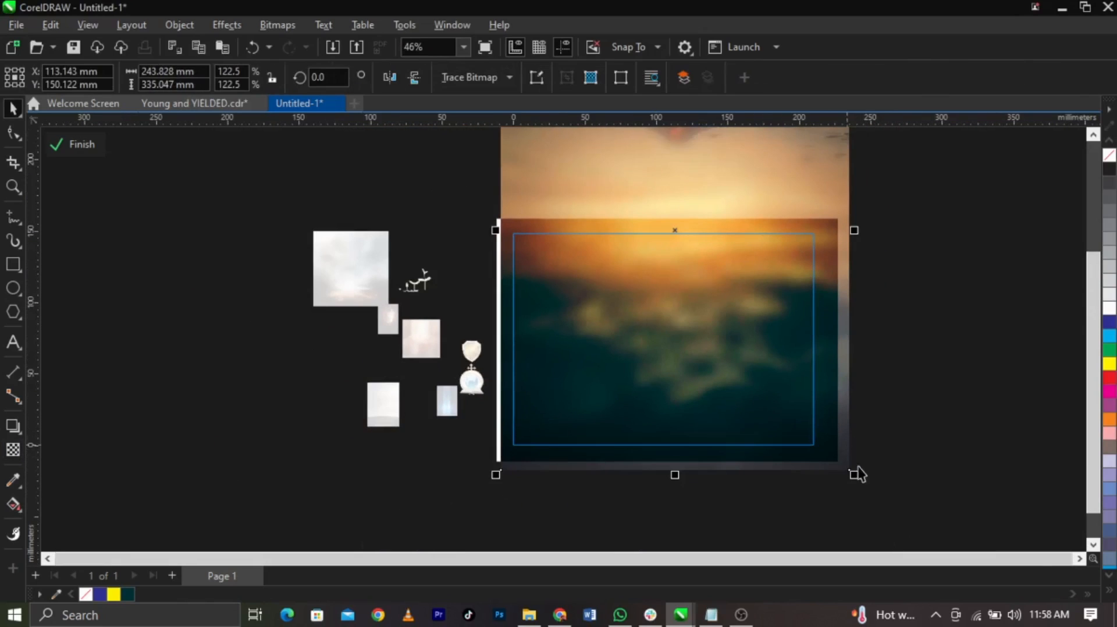
{"action": "left_click_drag", "start_coordinate": [857, 475], "coordinate": [871, 499]}
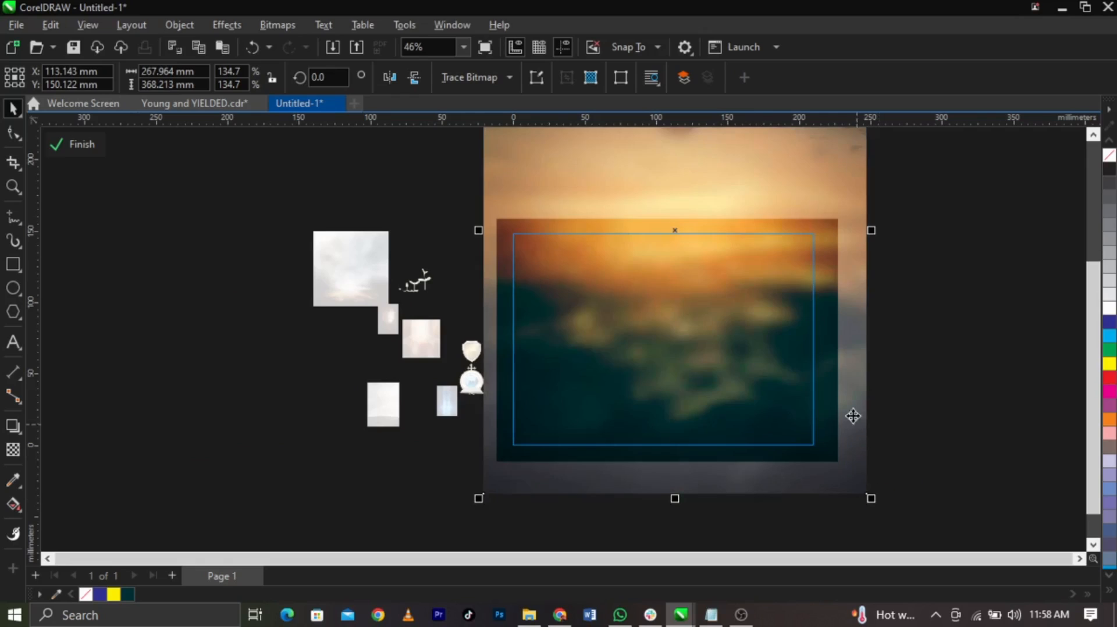
Try moving the teal overlay rectangle off to the side of the page and undo the move
{"action": "left_click_drag", "start_coordinate": [567, 390], "coordinate": [526, 424]}
{"action": "key", "text": "ctrl+z"}
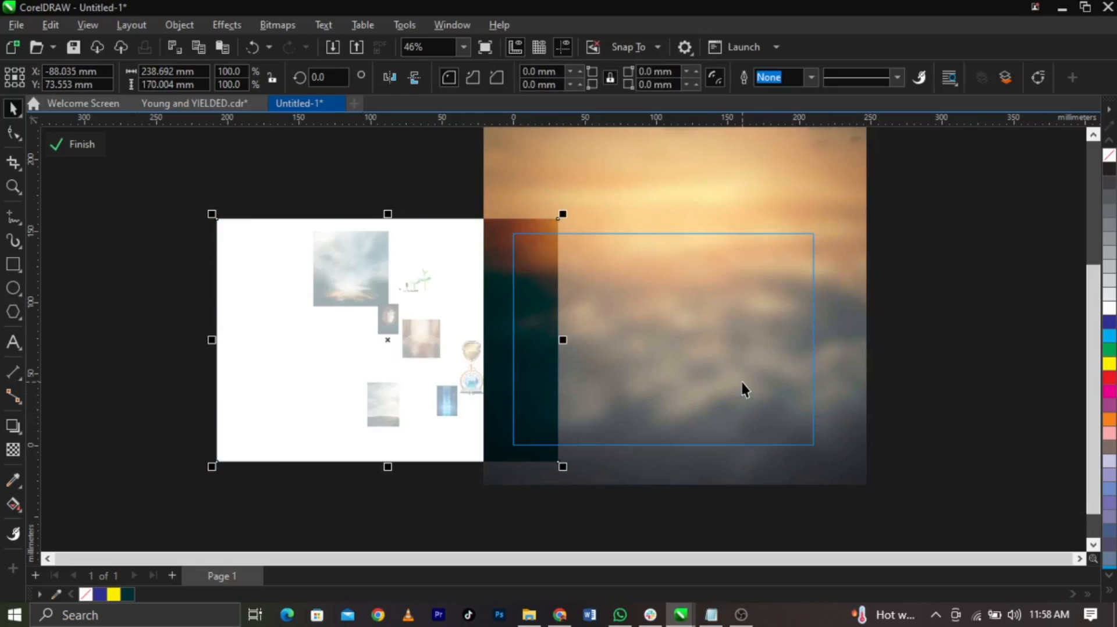
{"action": "key", "text": "ctrl+z"}
Finish editing the PowerClip contents and deselect the background
{"action": "left_click", "coordinate": [895, 408], "text": "ctrl"}
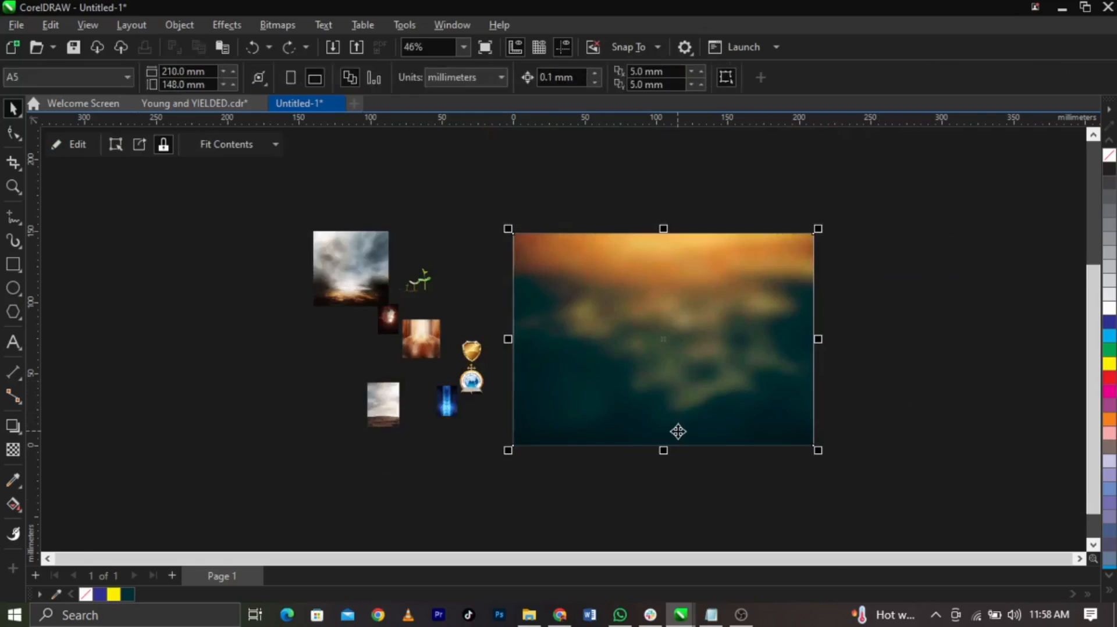
{"action": "scroll", "coordinate": [678, 431], "scroll_direction": "up", "scroll_amount": 2}
{"action": "scroll", "coordinate": [700, 401], "scroll_direction": "down", "scroll_amount": 1}
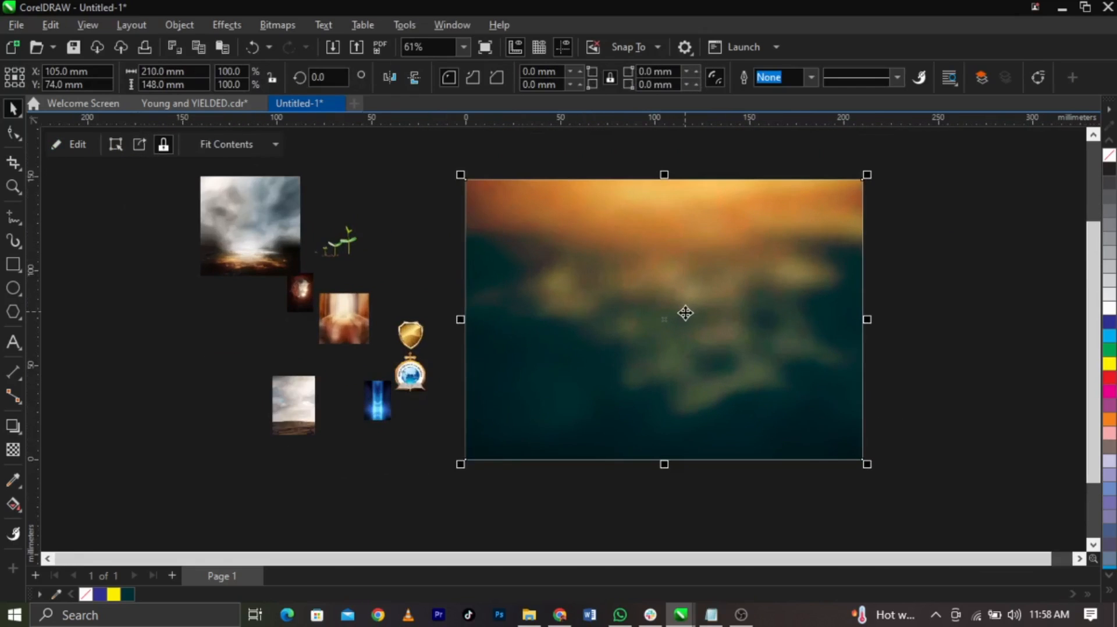
{"action": "left_click", "coordinate": [990, 406]}
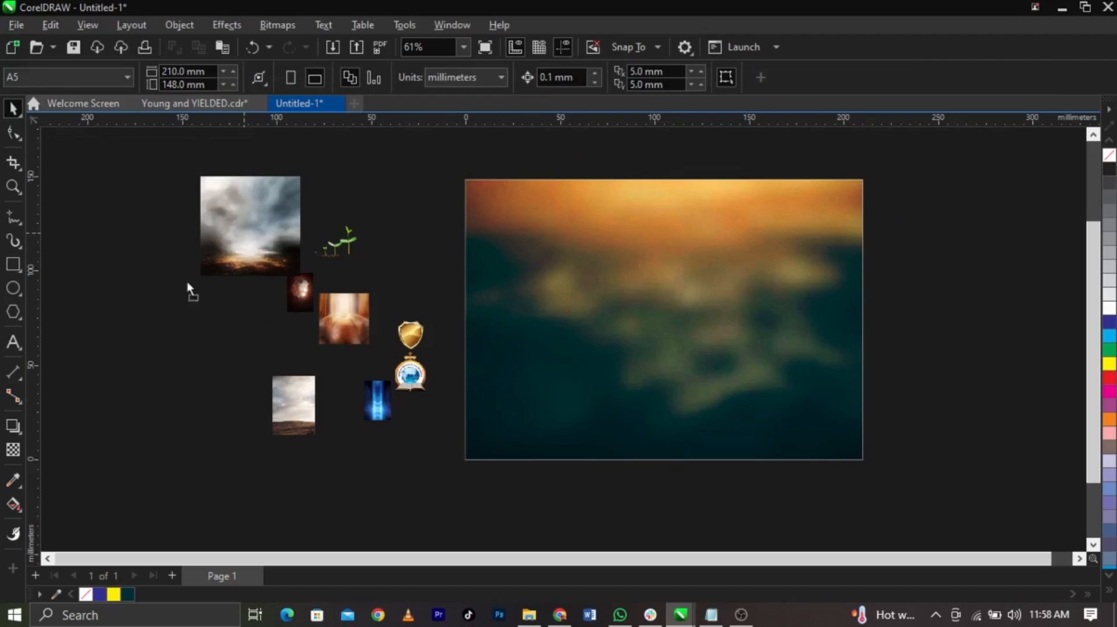
Move the storm-cloud picture and the orange light picture farther out on the pasteboard, away from the other images
{"action": "left_click_drag", "start_coordinate": [221, 256], "coordinate": [113, 291]}
{"action": "left_click", "coordinate": [200, 379]}
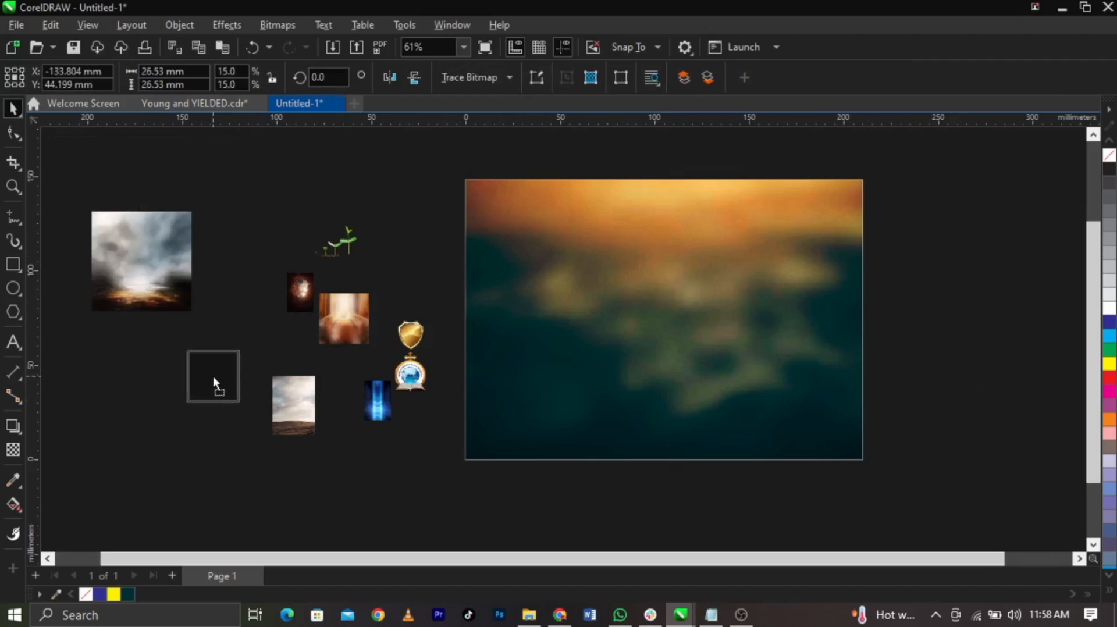
{"action": "left_click_drag", "start_coordinate": [213, 376], "coordinate": [213, 376]}
Place the cave picture along the page's left edge and enlarge it to about 107 × 161 mm
{"action": "left_click_drag", "start_coordinate": [300, 300], "coordinate": [376, 405]}
{"action": "left_click", "coordinate": [307, 301]}
{"action": "left_click_drag", "start_coordinate": [330, 335], "coordinate": [574, 367]}
{"action": "left_click_drag", "start_coordinate": [631, 210], "coordinate": [686, 162]}
{"action": "left_click_drag", "start_coordinate": [616, 225], "coordinate": [623, 195]}
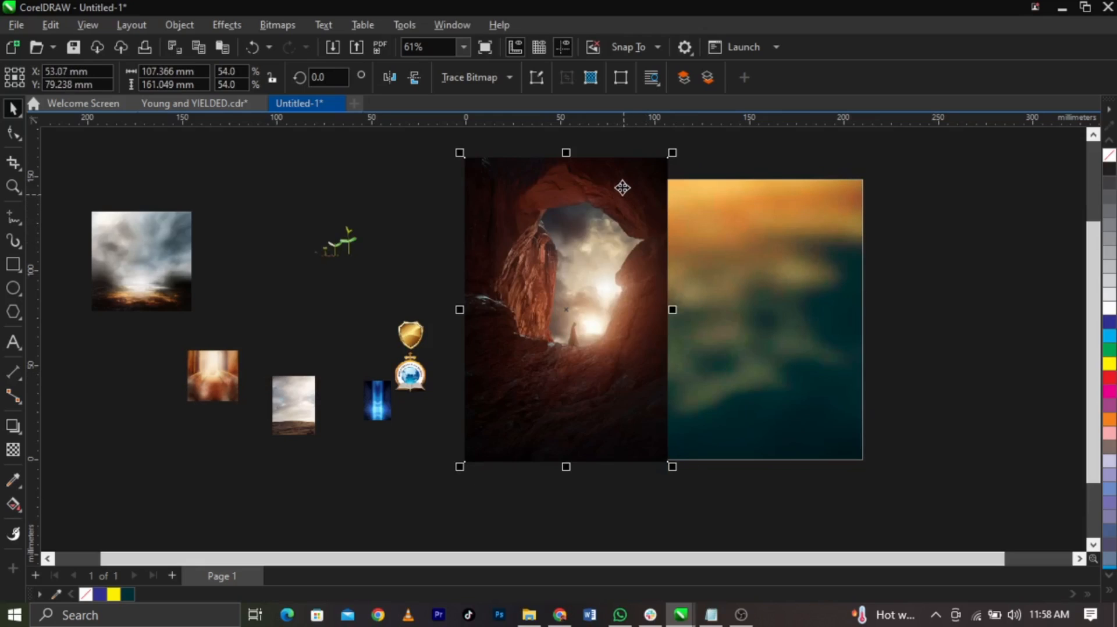
{"action": "left_click", "coordinate": [622, 188]}
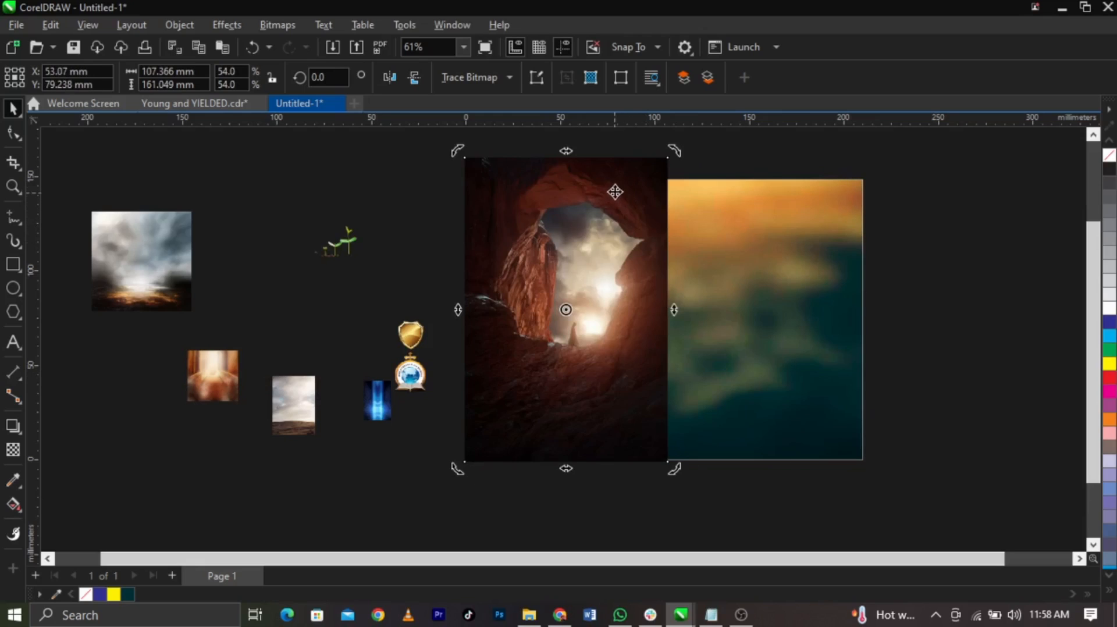
Fade the cave picture's right side with a linear transparency and set its merge mode to Soft Light
{"action": "left_click", "coordinate": [13, 449]}
{"action": "mouse_move", "coordinate": [618, 321]}
{"action": "left_mouse_down"}
{"action": "mouse_move", "coordinate": [664, 326]}
{"action": "mouse_move", "coordinate": [602, 322]}
{"action": "left_mouse_up"}
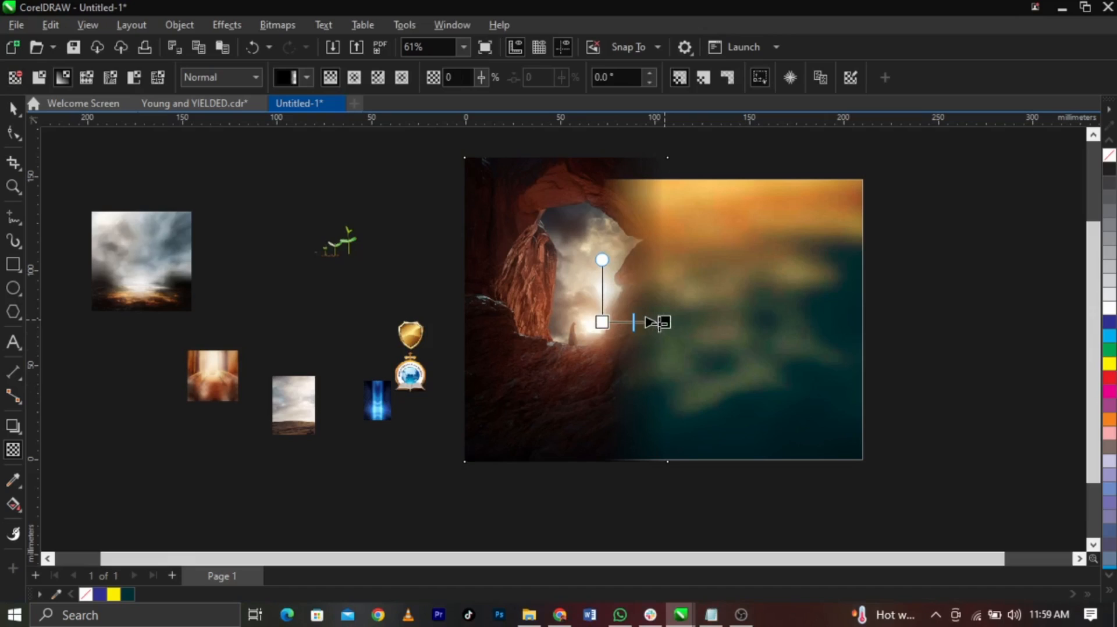
{"action": "left_click", "coordinate": [236, 78]}
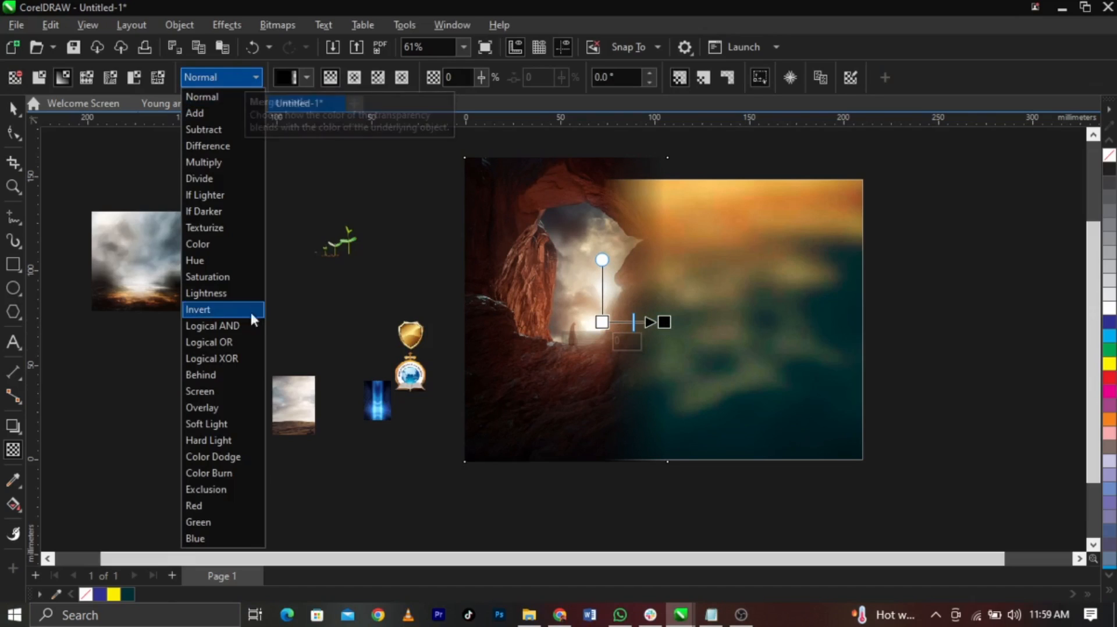
{"action": "left_click", "coordinate": [245, 423]}
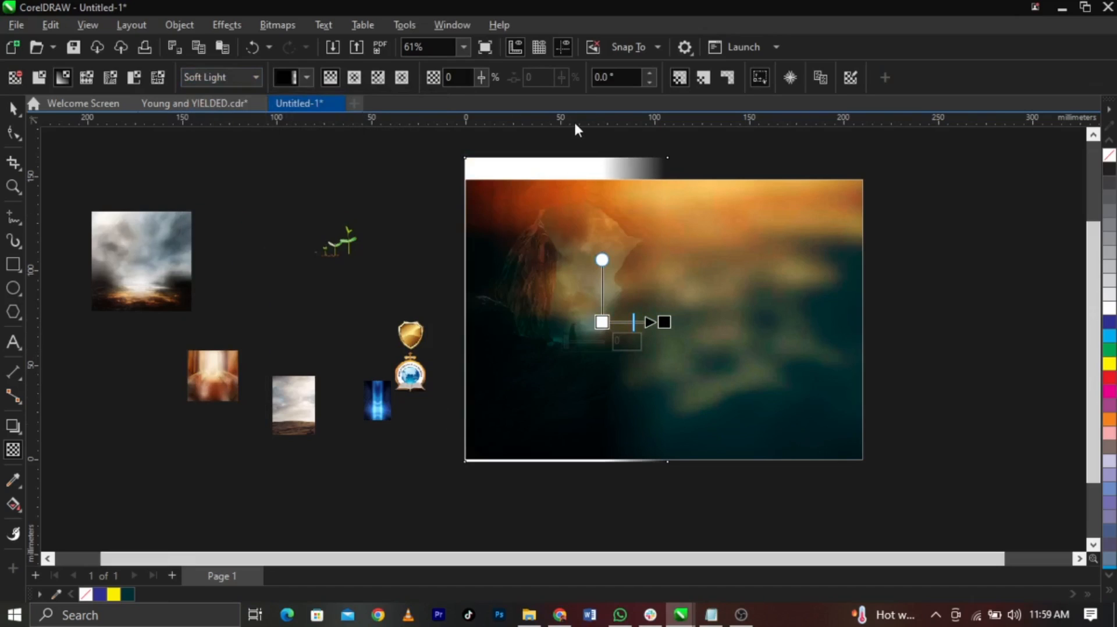
{"action": "scroll", "coordinate": [528, 267], "scroll_direction": "up", "scroll_amount": 1}
{"action": "scroll", "coordinate": [526, 260], "scroll_direction": "down", "scroll_amount": 2}
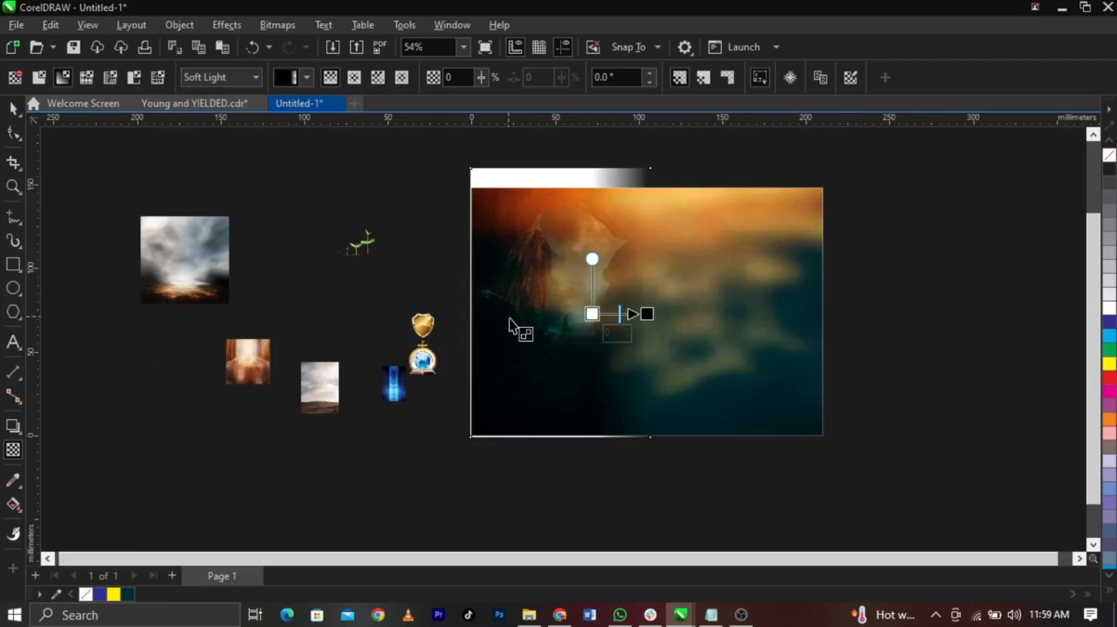
Enlarge the cave picture to about 133 × 200 mm and shift it so it extends past the page's left and lower edges
{"action": "key", "text": "space"}
{"action": "left_click_drag", "start_coordinate": [655, 442], "coordinate": [675, 459]}
{"action": "left_click_drag", "start_coordinate": [638, 362], "coordinate": [592, 338]}
{"action": "scroll", "coordinate": [633, 343], "scroll_direction": "up", "scroll_amount": 1}
{"action": "scroll", "coordinate": [547, 370], "scroll_direction": "up", "scroll_amount": 3}
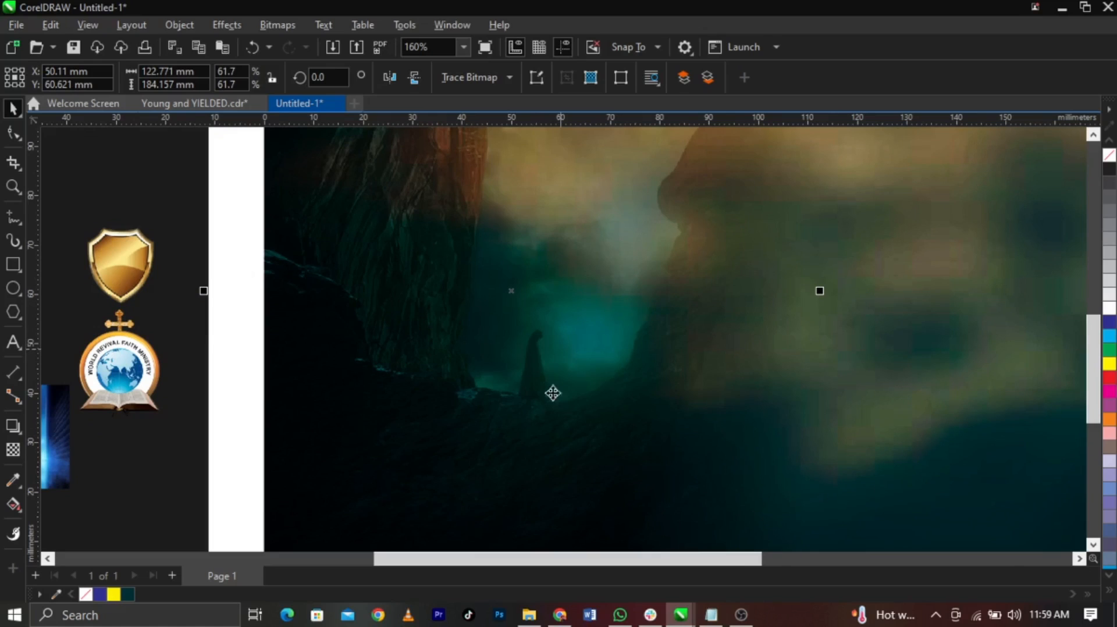
{"action": "scroll", "coordinate": [527, 372], "scroll_direction": "up", "scroll_amount": 5}
{"action": "scroll", "coordinate": [546, 370], "scroll_direction": "down", "scroll_amount": 9}
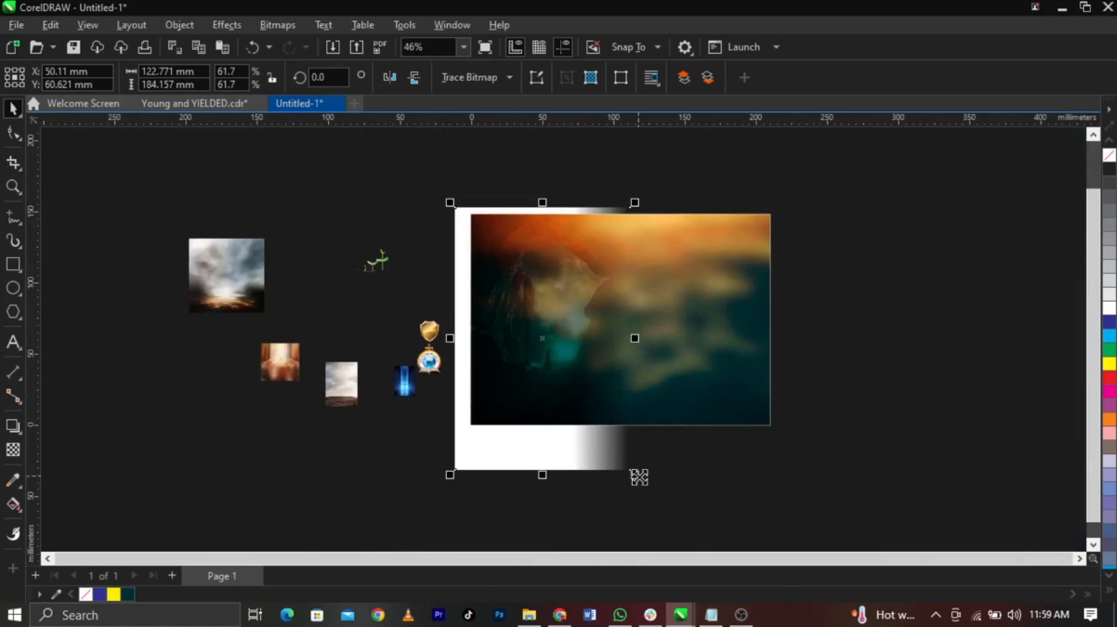
{"action": "left_click_drag", "start_coordinate": [637, 476], "coordinate": [646, 488]}
{"action": "left_click_drag", "start_coordinate": [585, 356], "coordinate": [579, 364]}
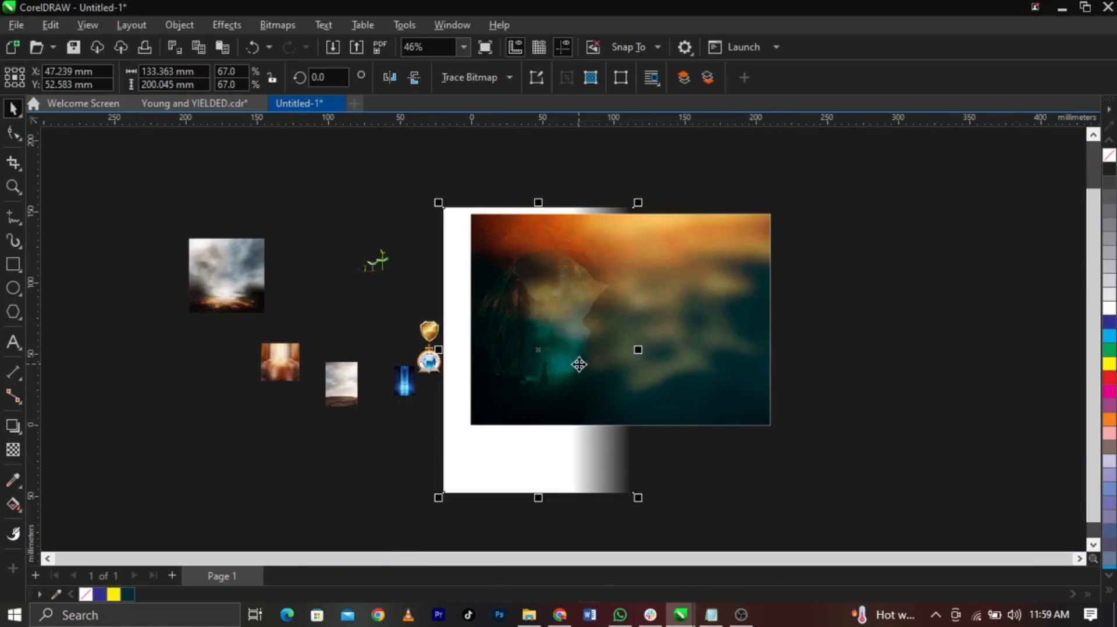
PowerClip the cave picture inside the page background and open the clipped contents for editing
{"action": "right_click", "coordinate": [579, 364]}
{"action": "left_click", "coordinate": [623, 354]}
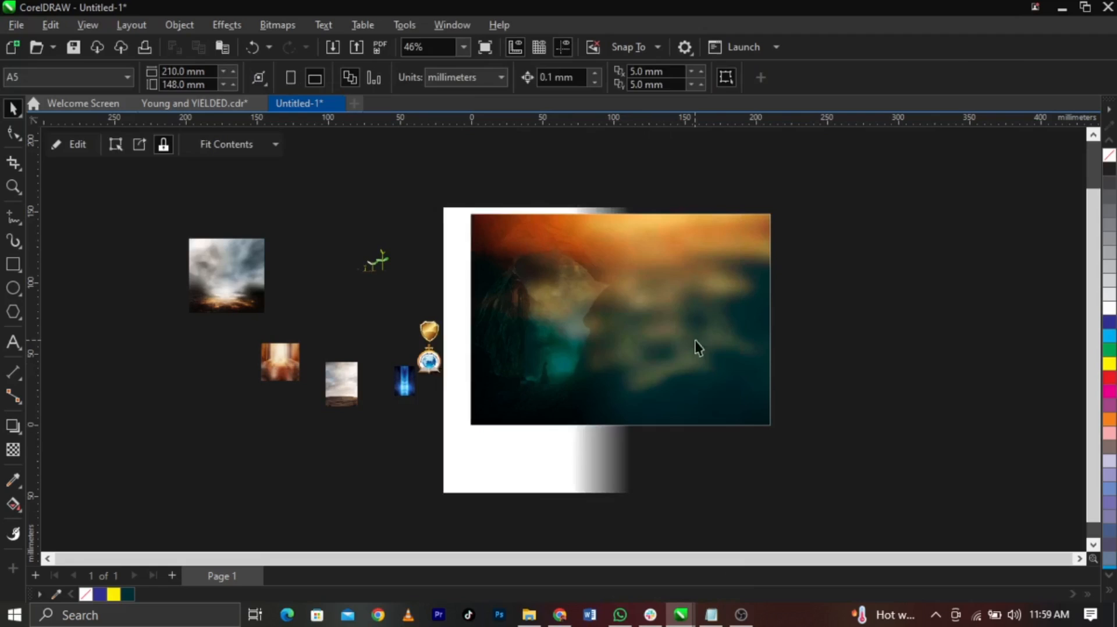
{"action": "double_click", "coordinate": [592, 311]}
Change the cave picture's transparency merge mode to Overlay
{"action": "left_click", "coordinate": [571, 305]}
{"action": "left_click", "coordinate": [14, 449]}
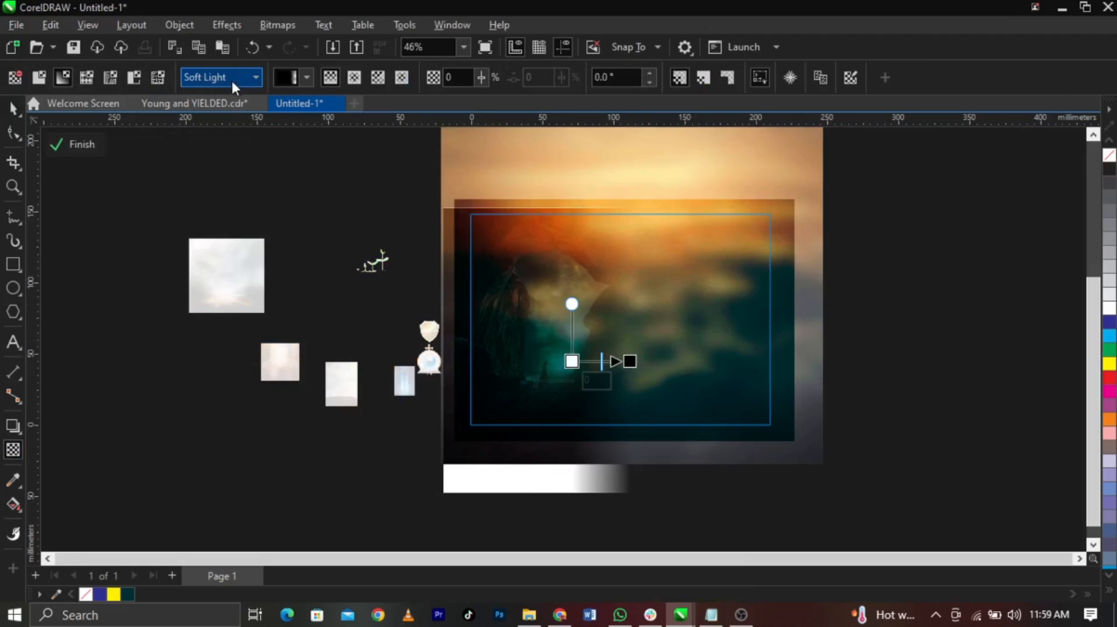
{"action": "left_click", "coordinate": [231, 78]}
{"action": "left_click", "coordinate": [203, 407]}
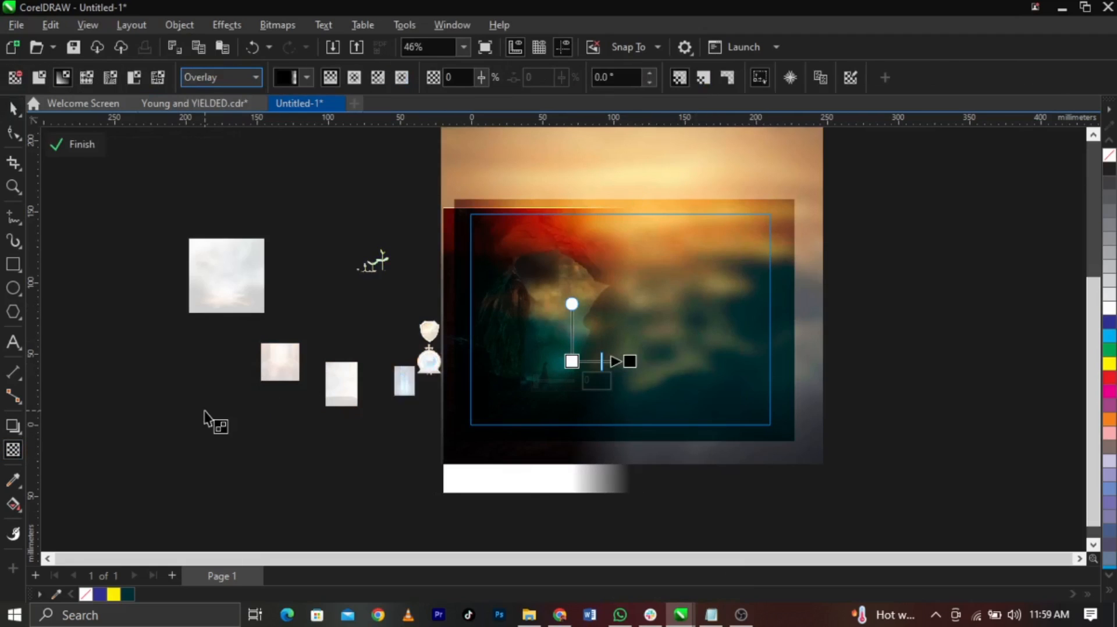
{"action": "scroll", "coordinate": [636, 259], "scroll_direction": "up", "scroll_amount": 1}
{"action": "key", "text": "space"}
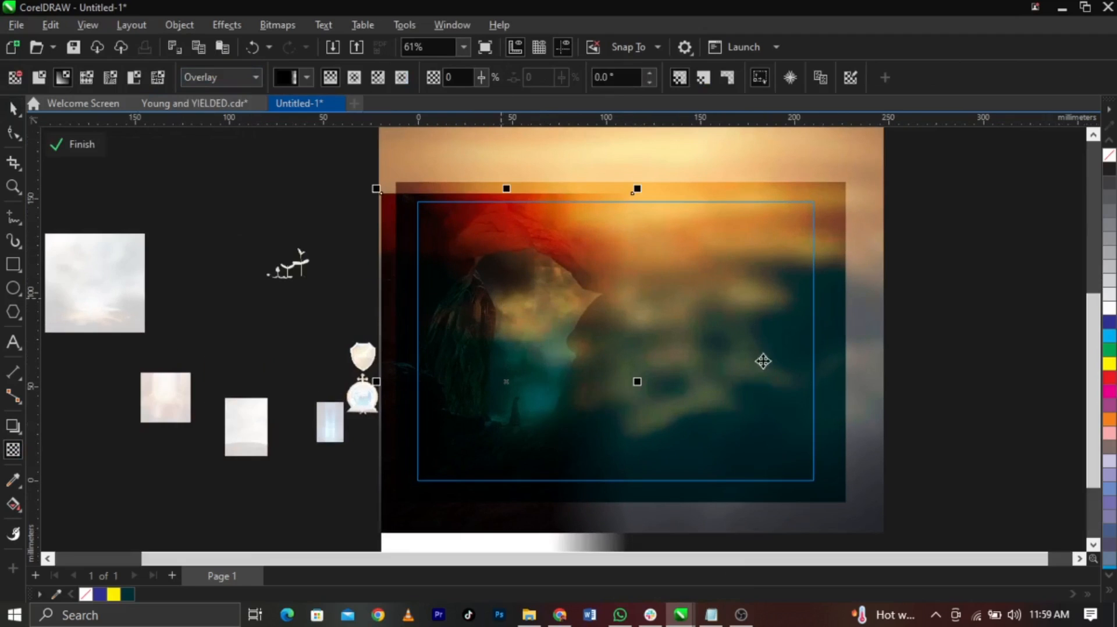
Finish editing the PowerClip contents and return to the full page
{"action": "left_click", "coordinate": [980, 374], "text": "ctrl"}
{"action": "left_click", "coordinate": [545, 338], "text": "ctrl"}
{"action": "left_click", "coordinate": [545, 337]}
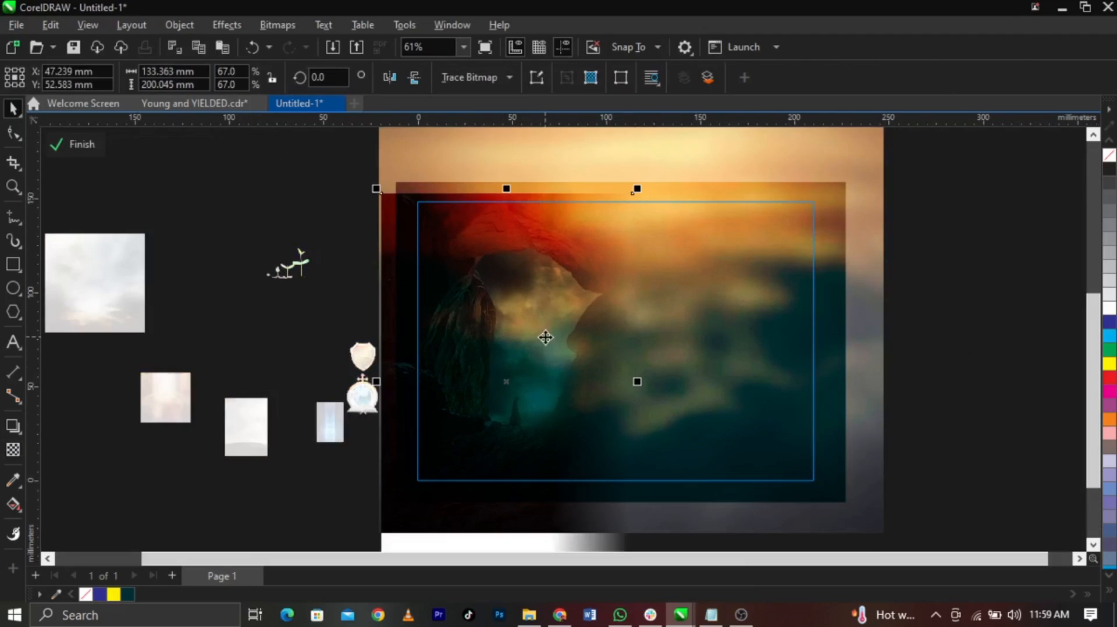
{"action": "left_click_drag", "start_coordinate": [544, 338], "coordinate": [590, 339]}
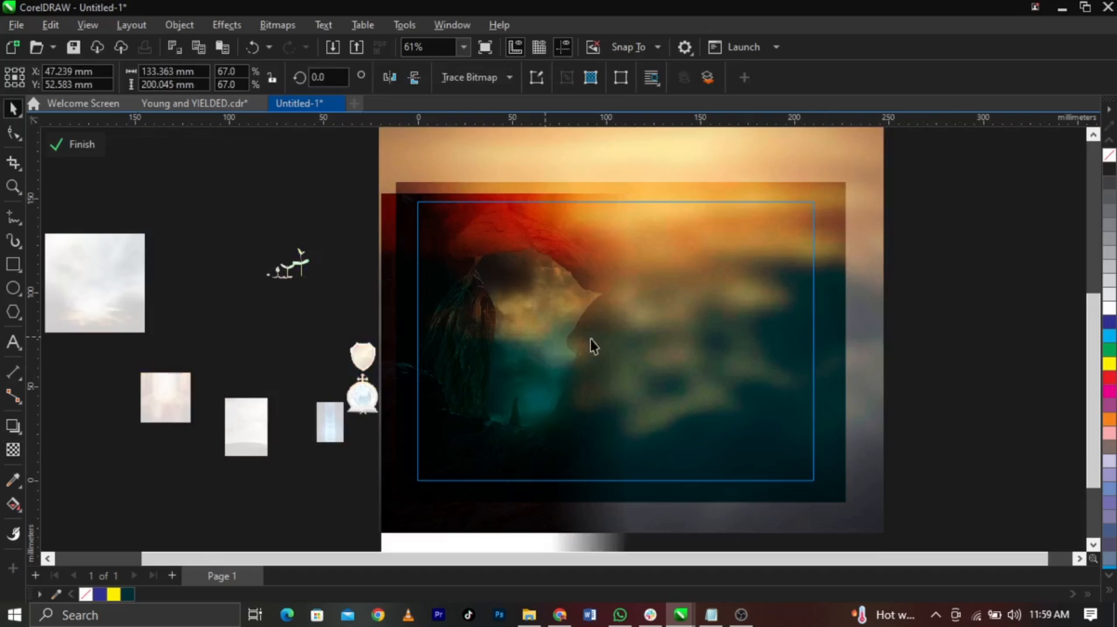
{"action": "left_click", "coordinate": [949, 405], "text": "ctrl"}
{"action": "left_click", "coordinate": [974, 397]}
{"action": "scroll", "coordinate": [799, 337], "scroll_direction": "down", "scroll_amount": 2}
{"action": "scroll", "coordinate": [671, 379], "scroll_direction": "up", "scroll_amount": 1}
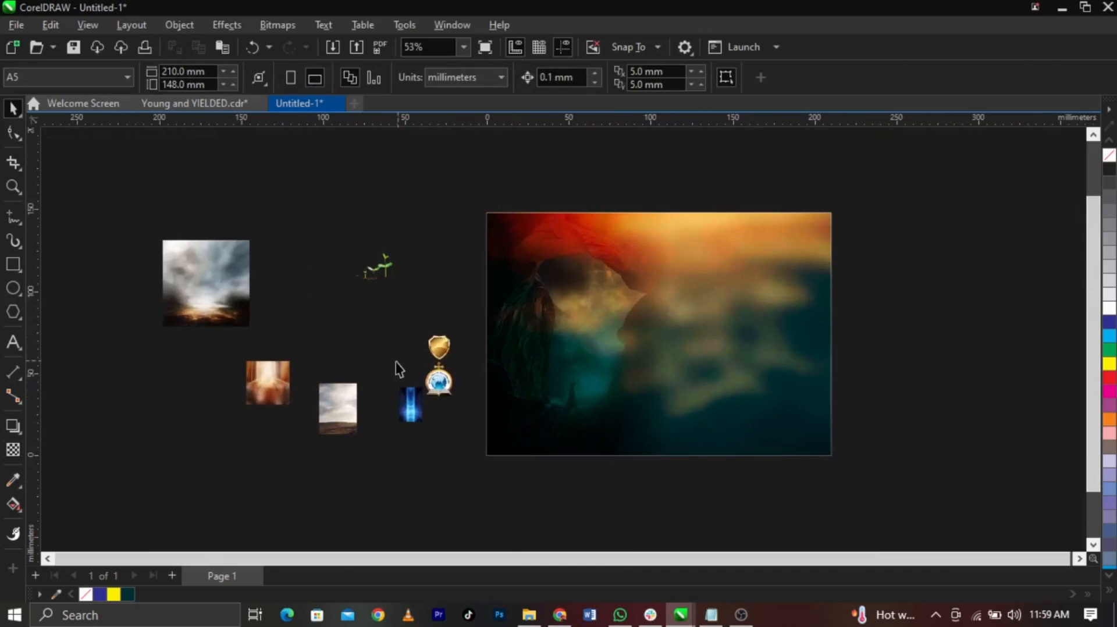
Place the cloudy hill picture on the left half of the page and enlarge it to about 89 × 123 mm
{"action": "left_click_drag", "start_coordinate": [332, 422], "coordinate": [589, 420]}
{"action": "scroll", "coordinate": [593, 420], "scroll_direction": "up", "scroll_amount": 3}
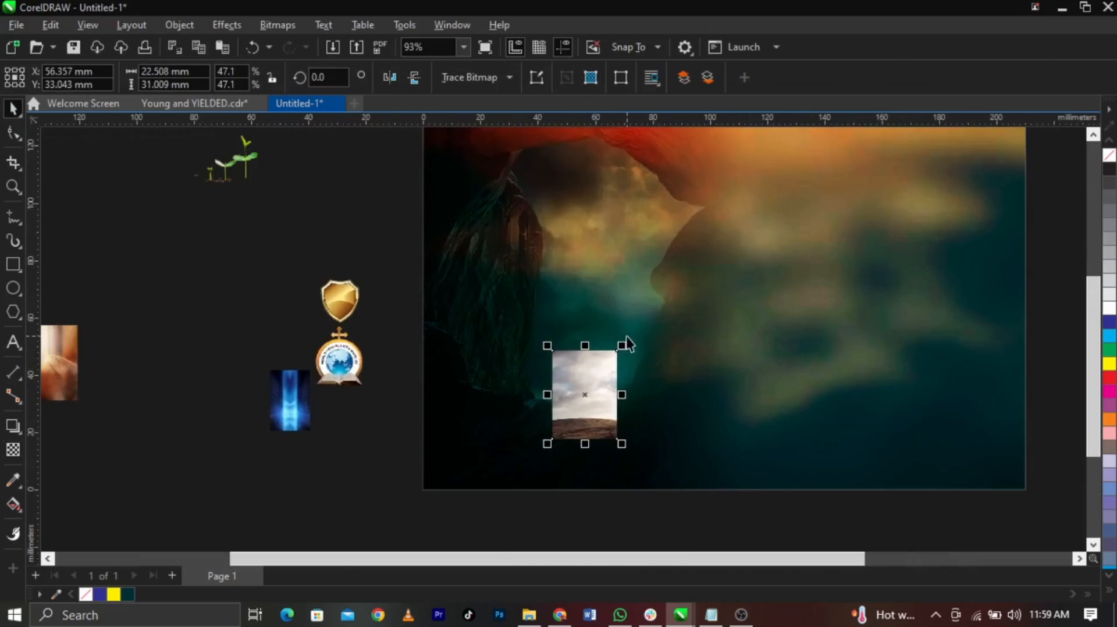
{"action": "left_click_drag", "start_coordinate": [622, 346], "coordinate": [529, 324]}
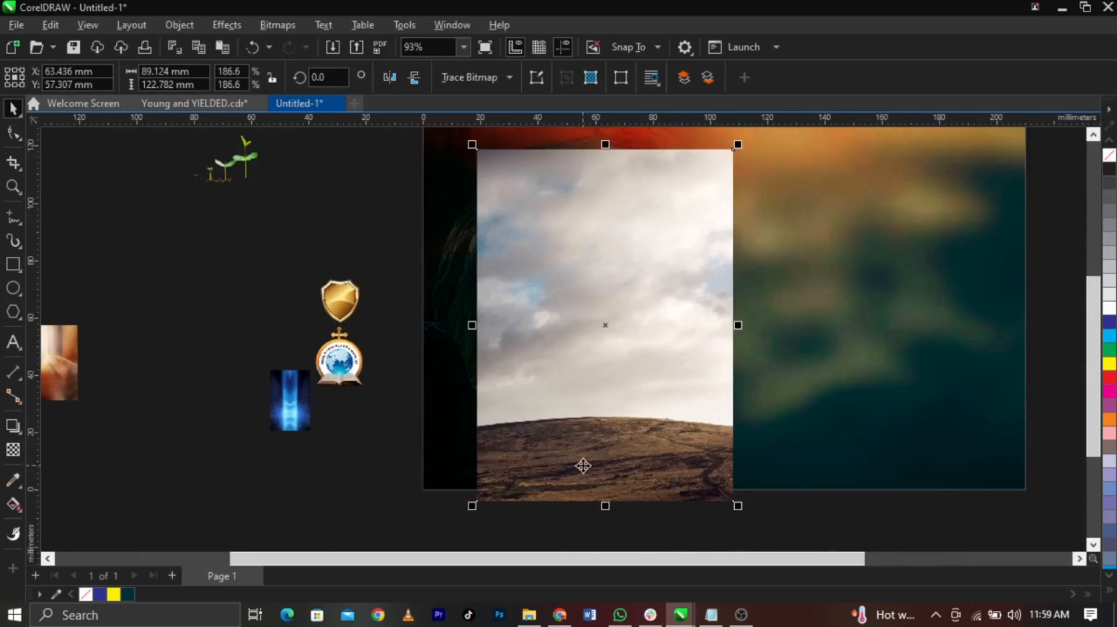
{"action": "scroll", "coordinate": [581, 464], "scroll_direction": "up", "scroll_amount": 4}
{"action": "scroll", "coordinate": [587, 446], "scroll_direction": "down", "scroll_amount": 4}
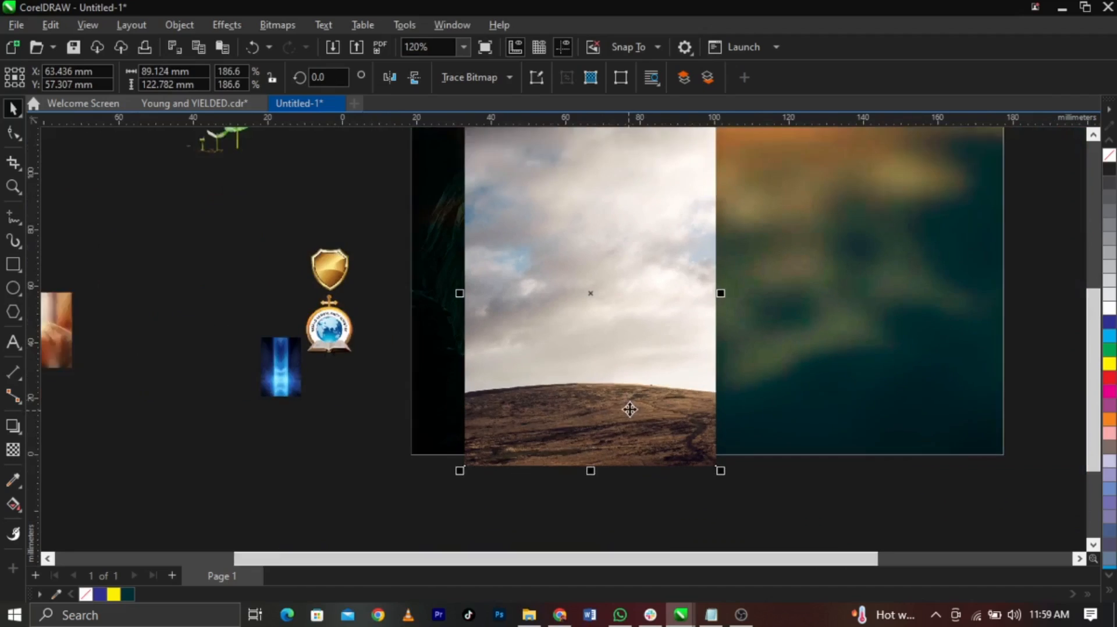
{"action": "scroll", "coordinate": [601, 395], "scroll_direction": "down", "scroll_amount": 2}
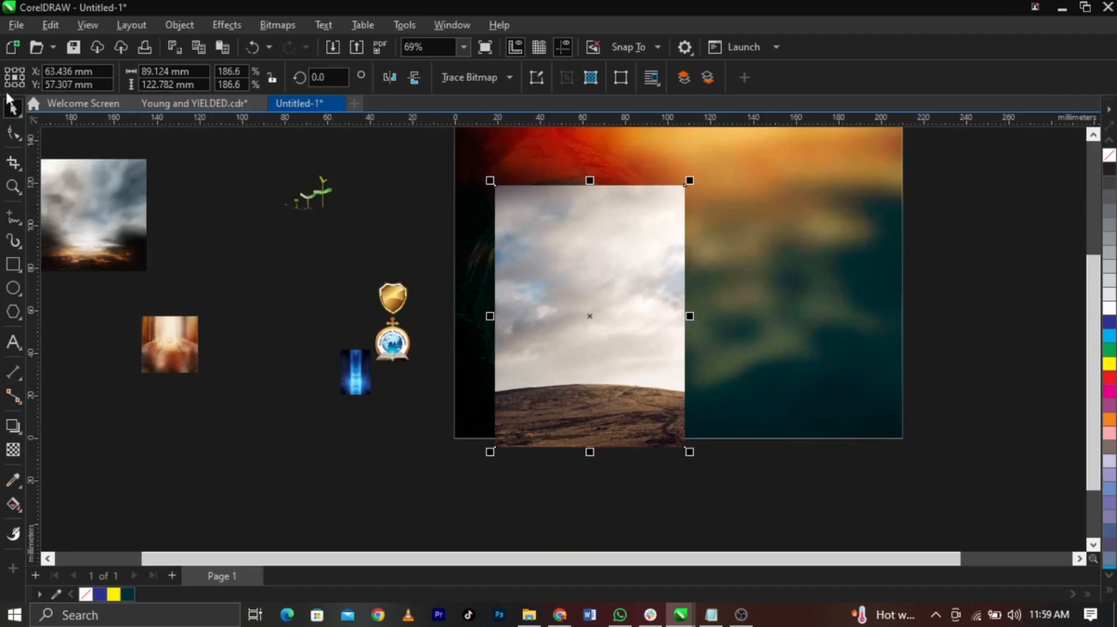
Crop the sky off the hill picture with the Shape tool by lowering its two upper corner nodes to the ground
{"action": "left_click", "coordinate": [10, 135]}
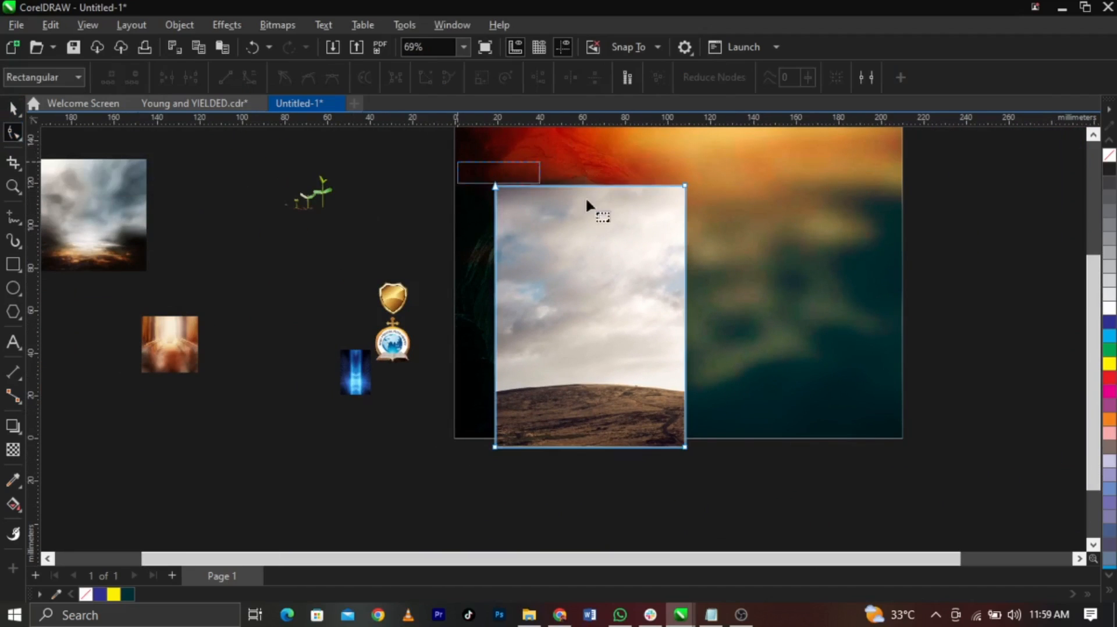
{"action": "left_click_drag", "start_coordinate": [685, 186], "coordinate": [686, 381]}
{"action": "scroll", "coordinate": [556, 452], "scroll_direction": "up", "scroll_amount": 6}
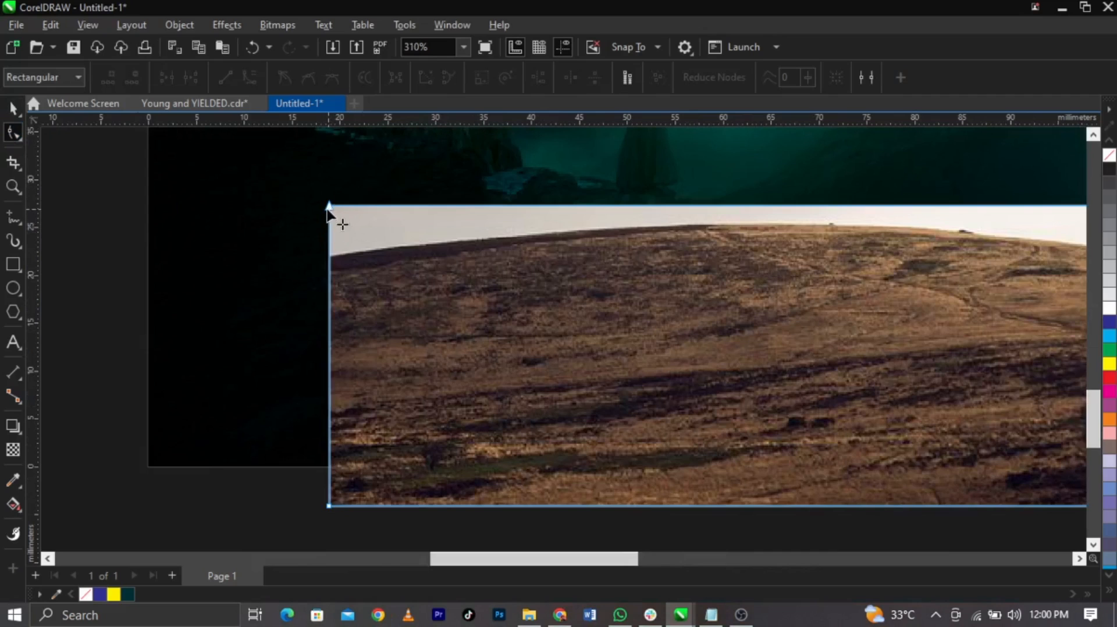
{"action": "left_click_drag", "start_coordinate": [329, 206], "coordinate": [330, 260]}
{"action": "scroll", "coordinate": [523, 275], "scroll_direction": "down", "scroll_amount": 3}
{"action": "scroll", "coordinate": [713, 268], "scroll_direction": "up", "scroll_amount": 5}
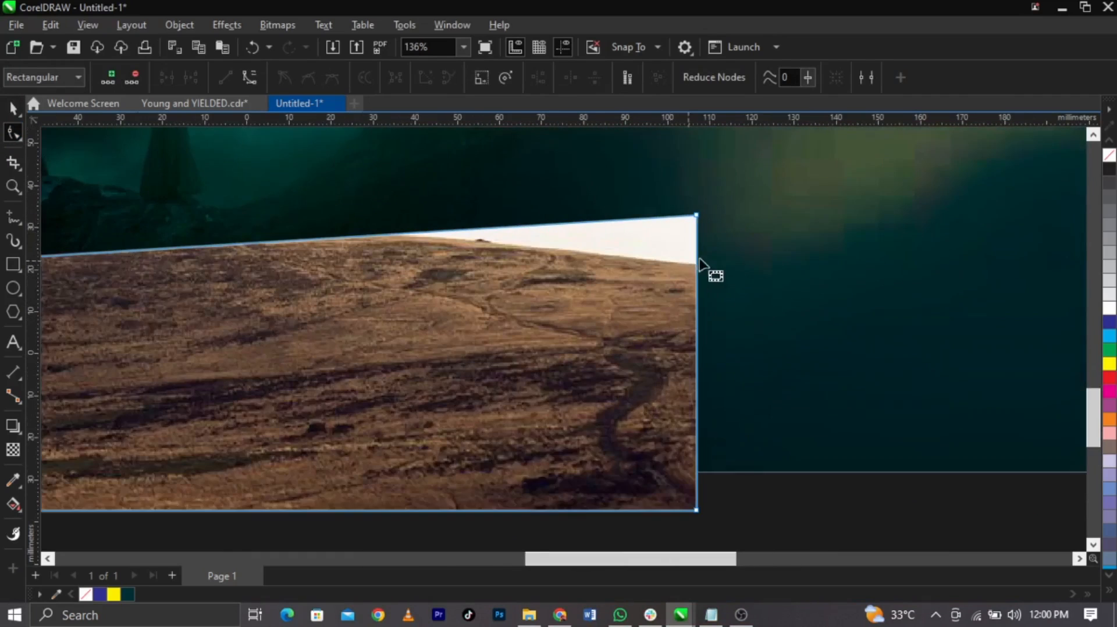
{"action": "left_click_drag", "start_coordinate": [703, 197], "coordinate": [711, 268]}
{"action": "scroll", "coordinate": [740, 276], "scroll_direction": "down", "scroll_amount": 5}
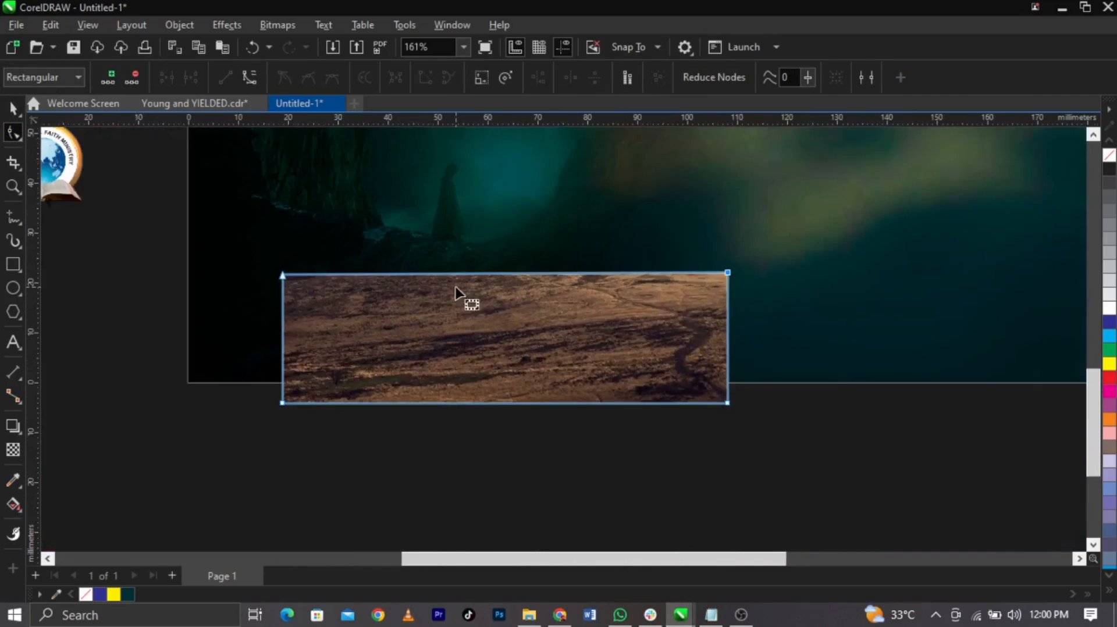
{"action": "scroll", "coordinate": [455, 287], "scroll_direction": "up", "scroll_amount": 2}
{"action": "right_click", "coordinate": [484, 267]}
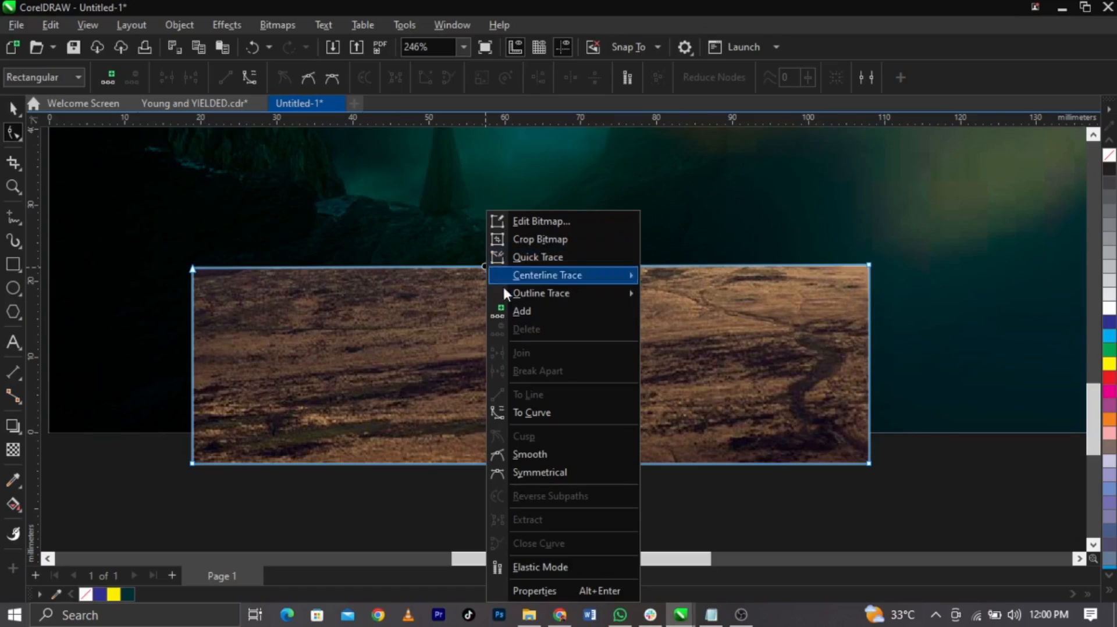
{"action": "left_click", "coordinate": [554, 411]}
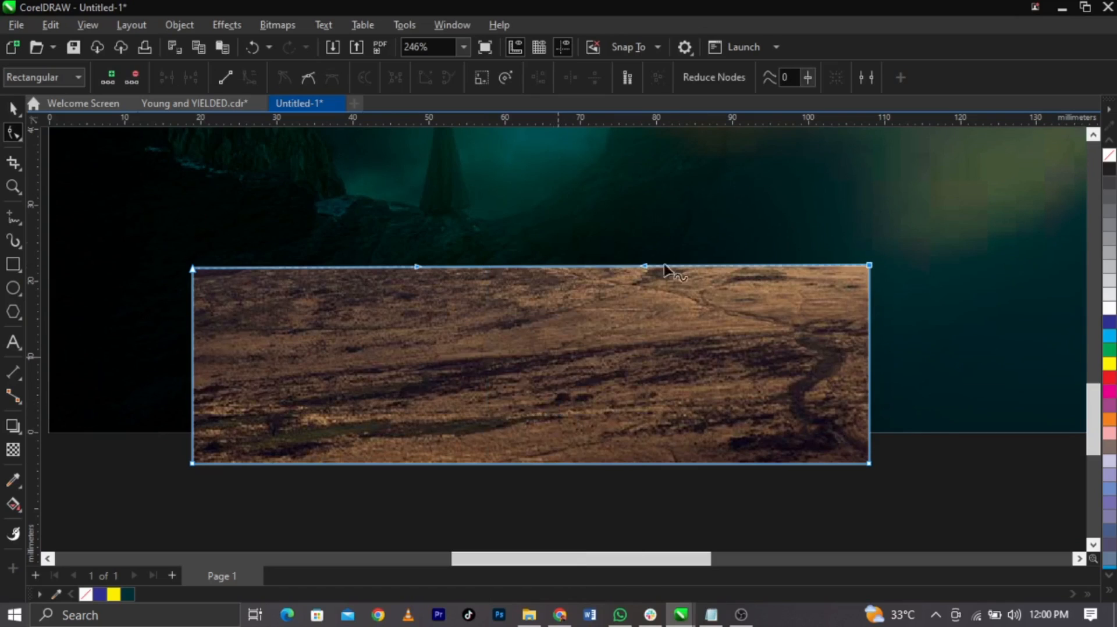
{"action": "key", "text": "ctrl+z"}
Convert the hill picture's upper edge to a curve and bend it upward to follow the rounded hilltop
{"action": "right_click", "coordinate": [627, 266]}
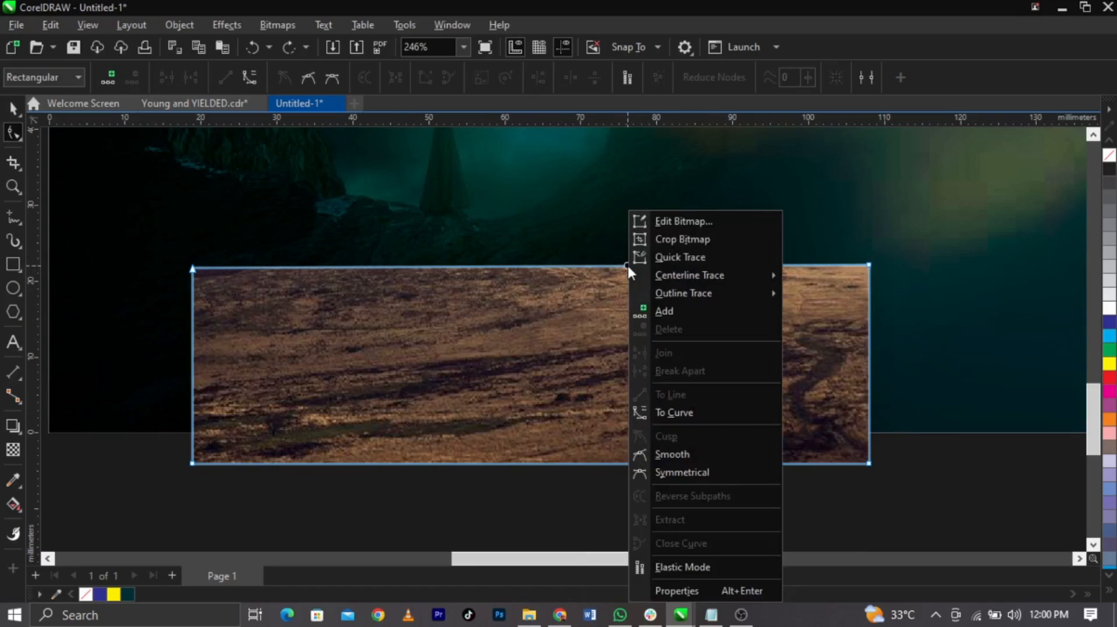
{"action": "left_click", "coordinate": [714, 413]}
{"action": "left_click_drag", "start_coordinate": [643, 268], "coordinate": [618, 240]}
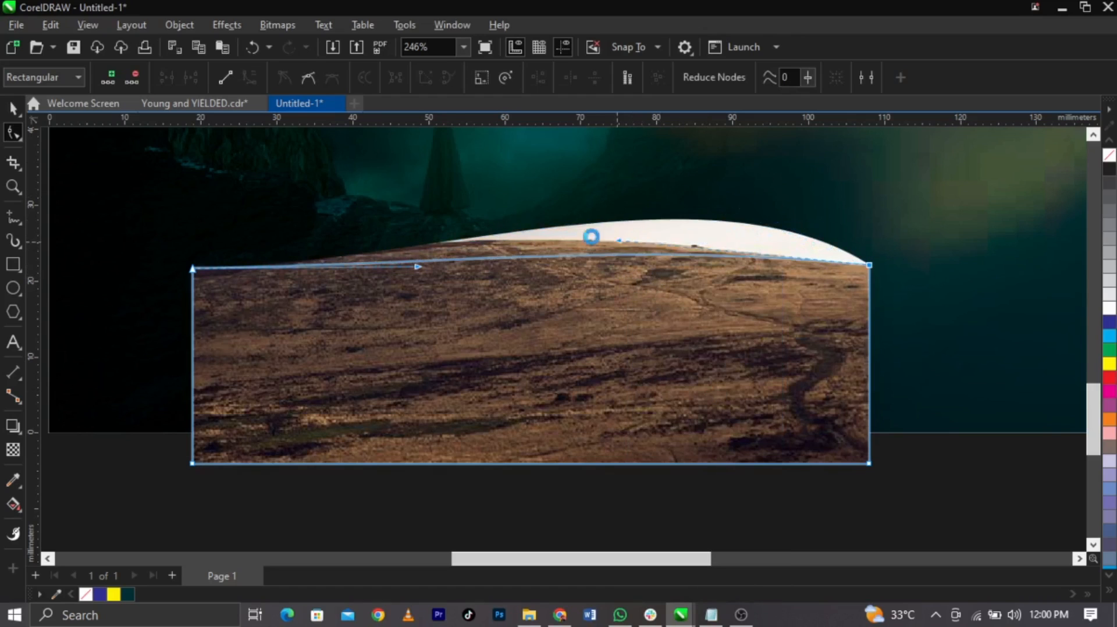
{"action": "left_click_drag", "start_coordinate": [417, 269], "coordinate": [456, 235]}
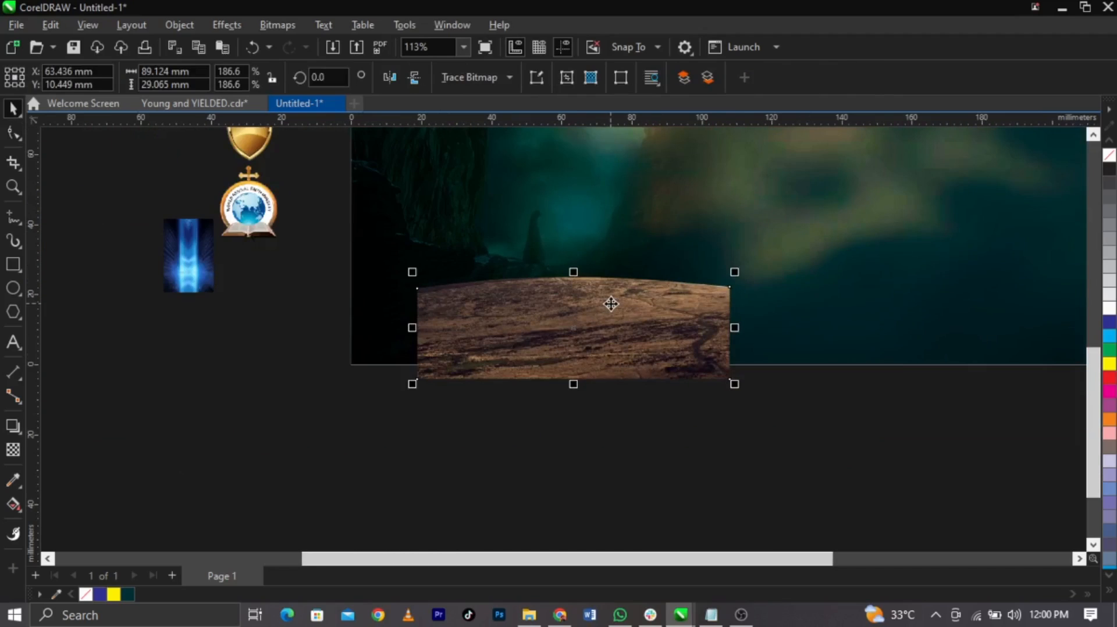
Enlarge the ground strip to about 137 × 45 mm and tilt it about 21° clockwise across the page's lower-left corner
{"action": "scroll", "coordinate": [611, 303], "scroll_direction": "down", "scroll_amount": 3}
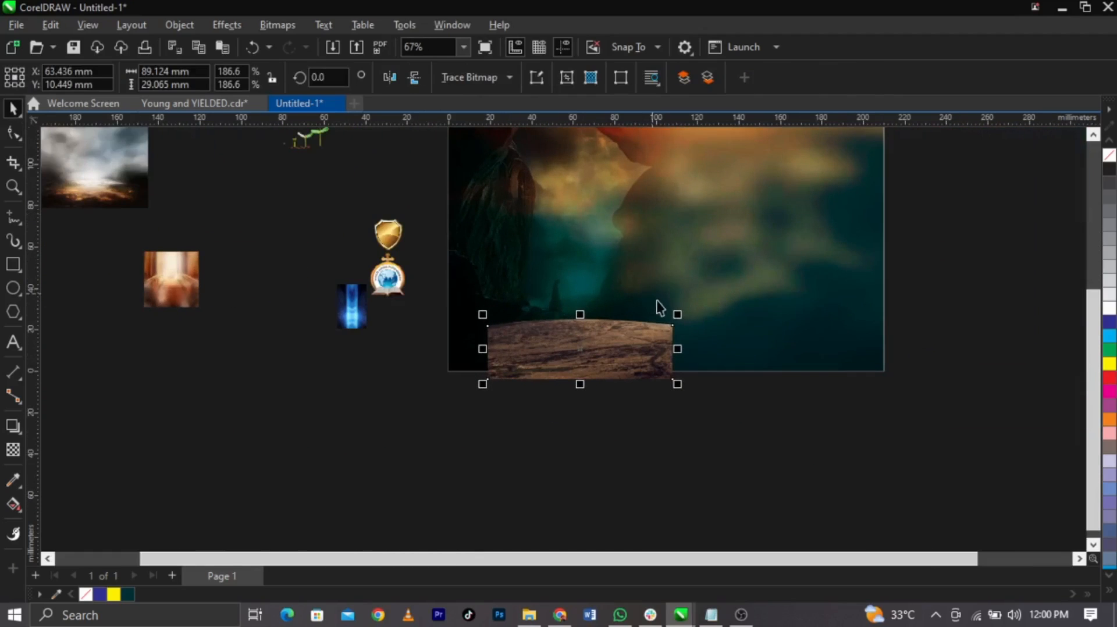
{"action": "left_click_drag", "start_coordinate": [676, 314], "coordinate": [728, 297]}
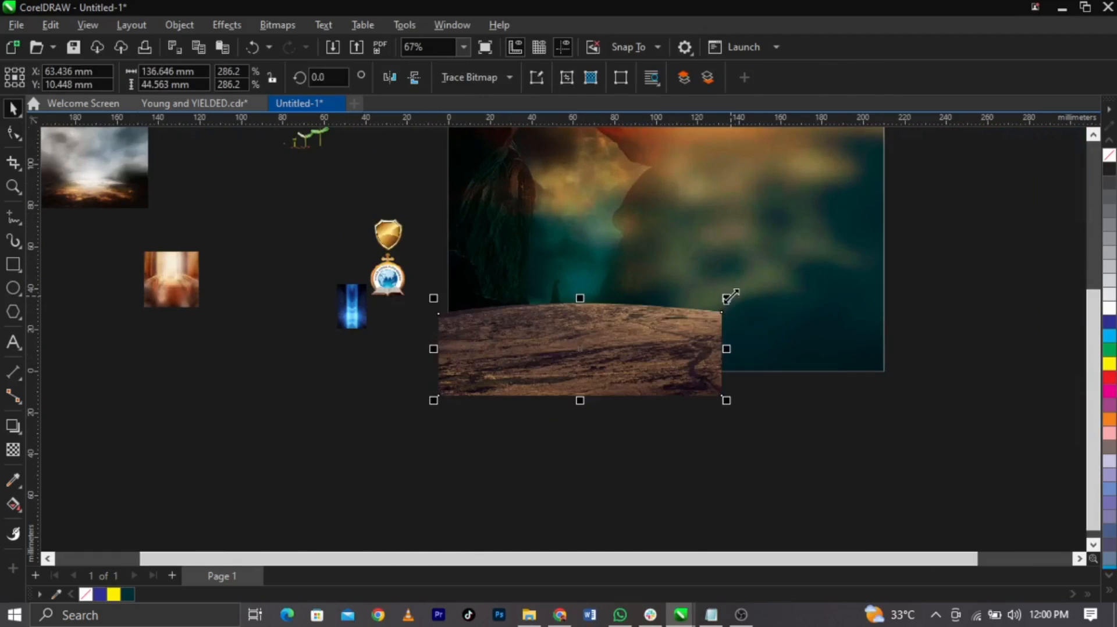
{"action": "left_click", "coordinate": [630, 338]}
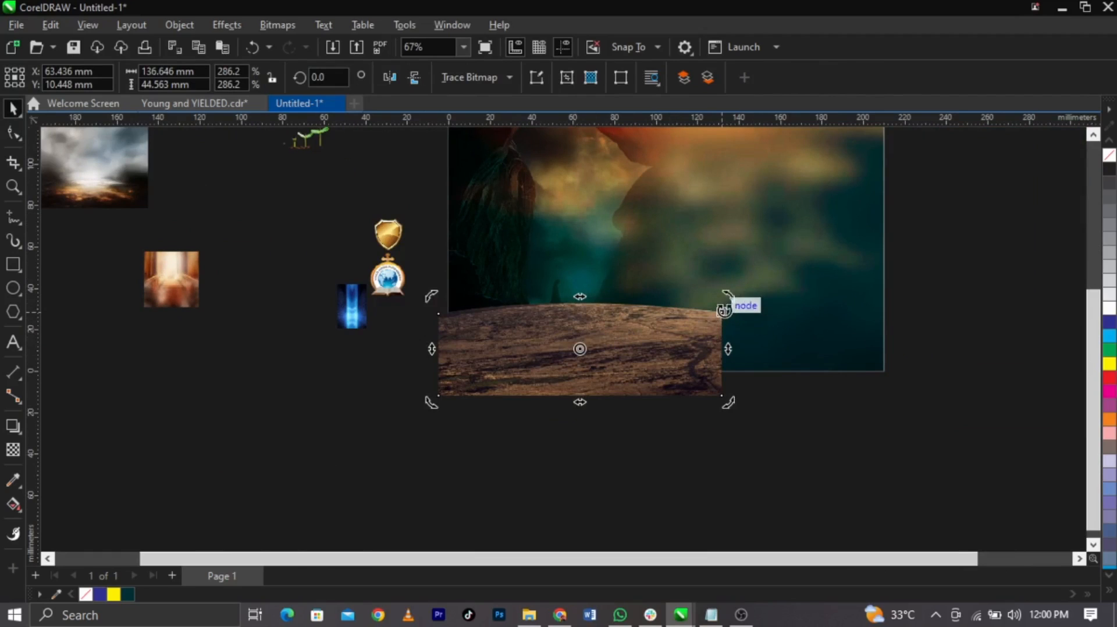
{"action": "left_click_drag", "start_coordinate": [732, 298], "coordinate": [751, 355]}
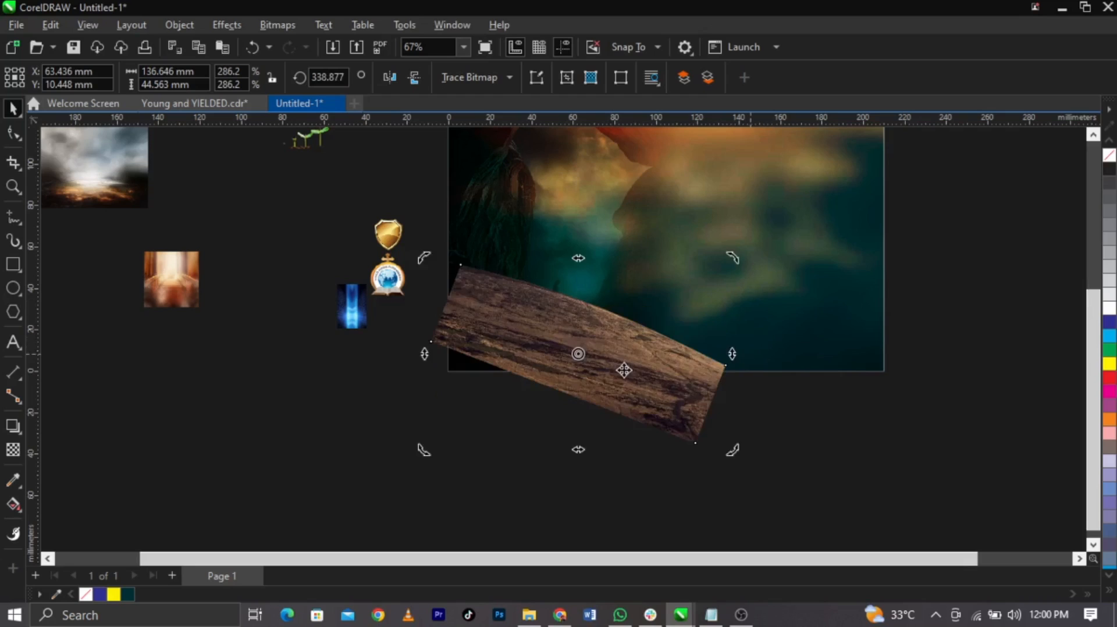
{"action": "left_click", "coordinate": [622, 372]}
{"action": "left_click_drag", "start_coordinate": [622, 372], "coordinate": [603, 379]}
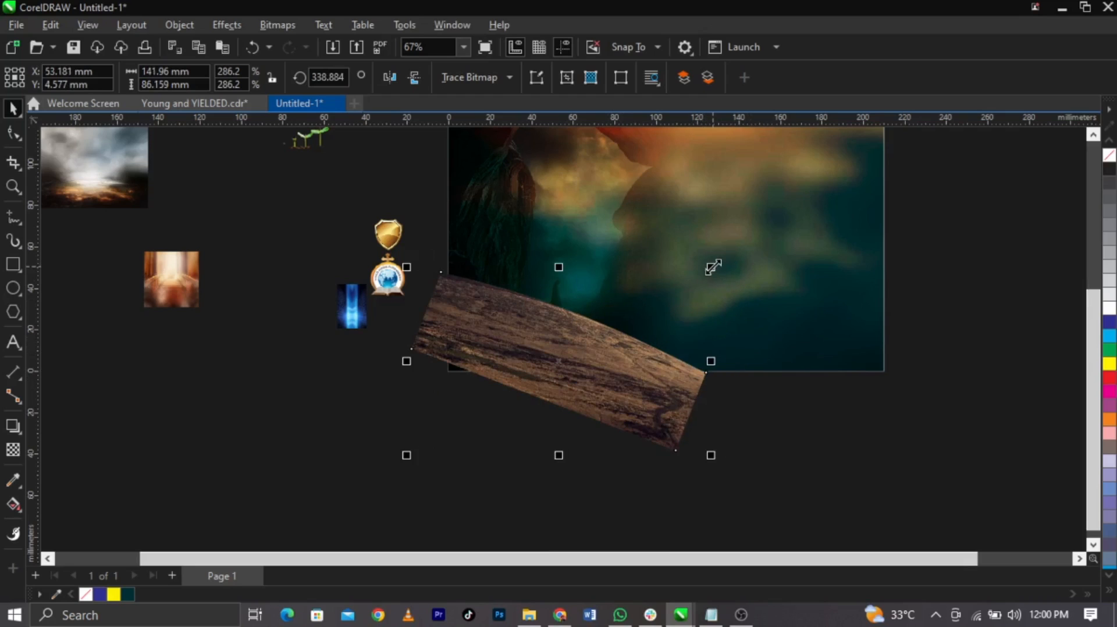
Enlarge the tilted ground strip to about 194 × 118 mm and PowerClip it inside the page background
{"action": "left_click_drag", "start_coordinate": [712, 267], "coordinate": [786, 242]}
{"action": "left_click_drag", "start_coordinate": [661, 332], "coordinate": [658, 342]}
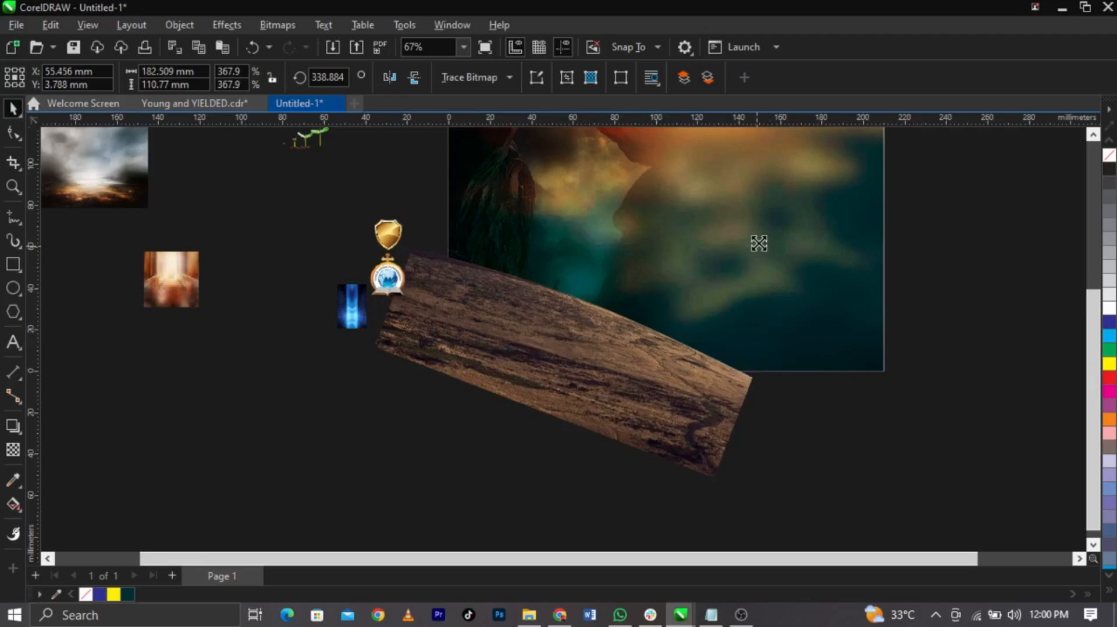
{"action": "left_click_drag", "start_coordinate": [758, 243], "coordinate": [767, 239]}
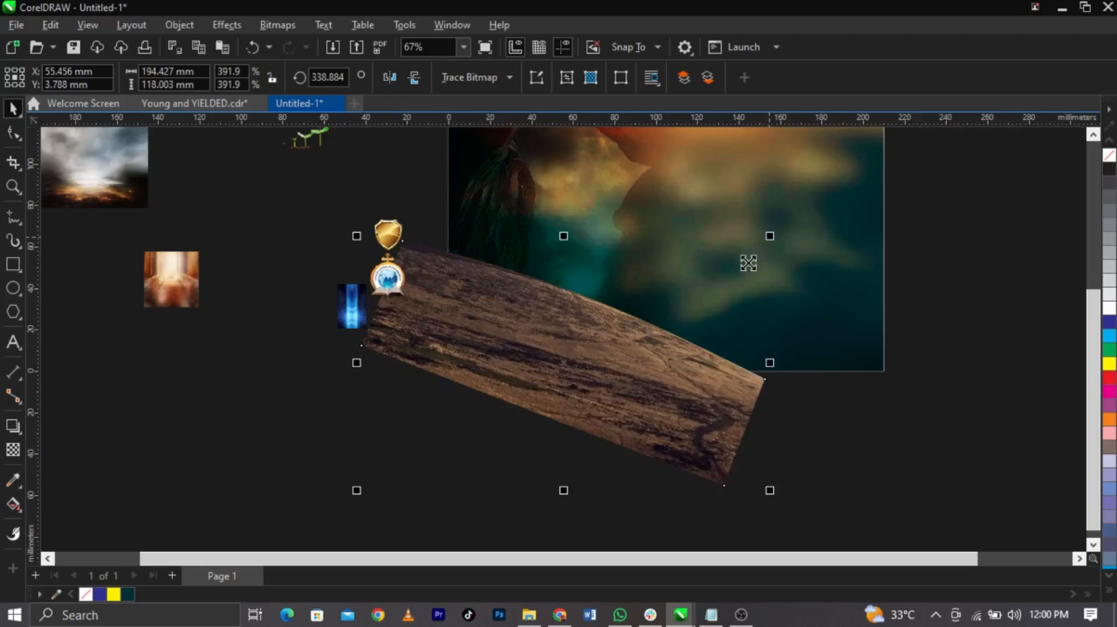
{"action": "right_click", "coordinate": [630, 375]}
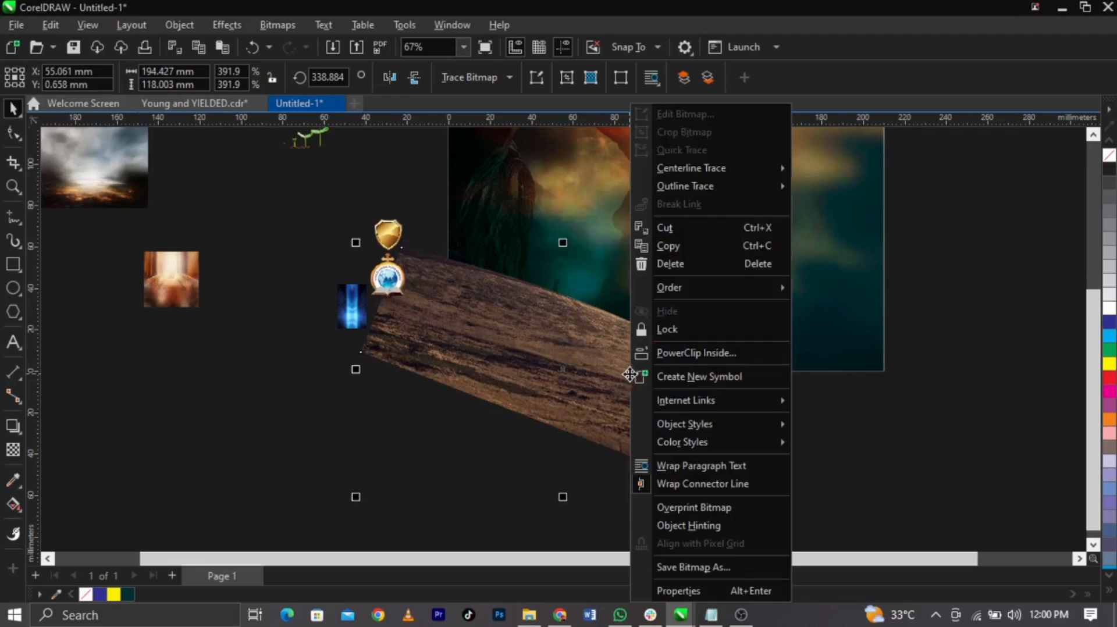
{"action": "left_click", "coordinate": [670, 350]}
{"action": "left_click", "coordinate": [745, 219]}
{"action": "scroll", "coordinate": [638, 336], "scroll_direction": "down", "scroll_amount": 2}
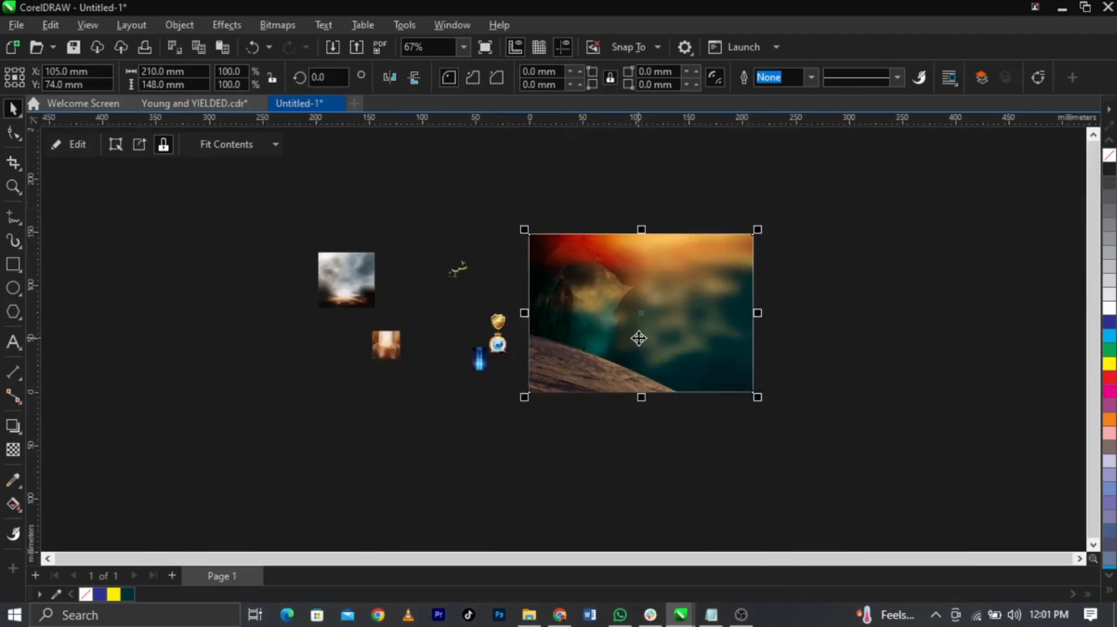
Open the background's PowerClip contents for editing and bring up the ground strip in the Image Adjustment Lab
{"action": "scroll", "coordinate": [631, 349], "scroll_direction": "up", "scroll_amount": 1}
{"action": "right_click", "coordinate": [616, 361]}
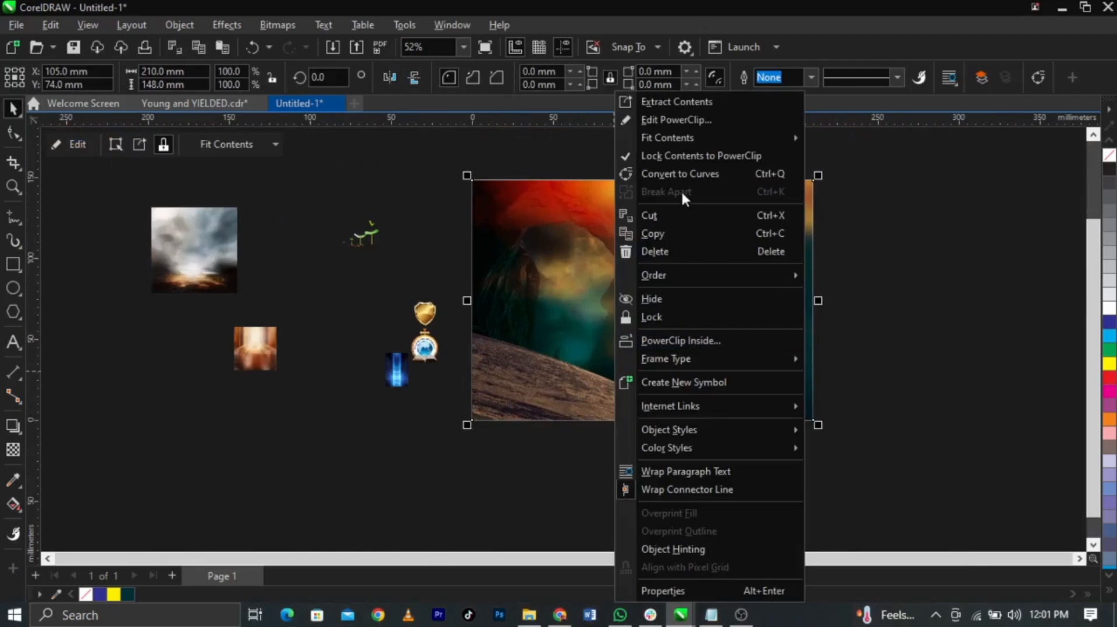
{"action": "left_click", "coordinate": [669, 125]}
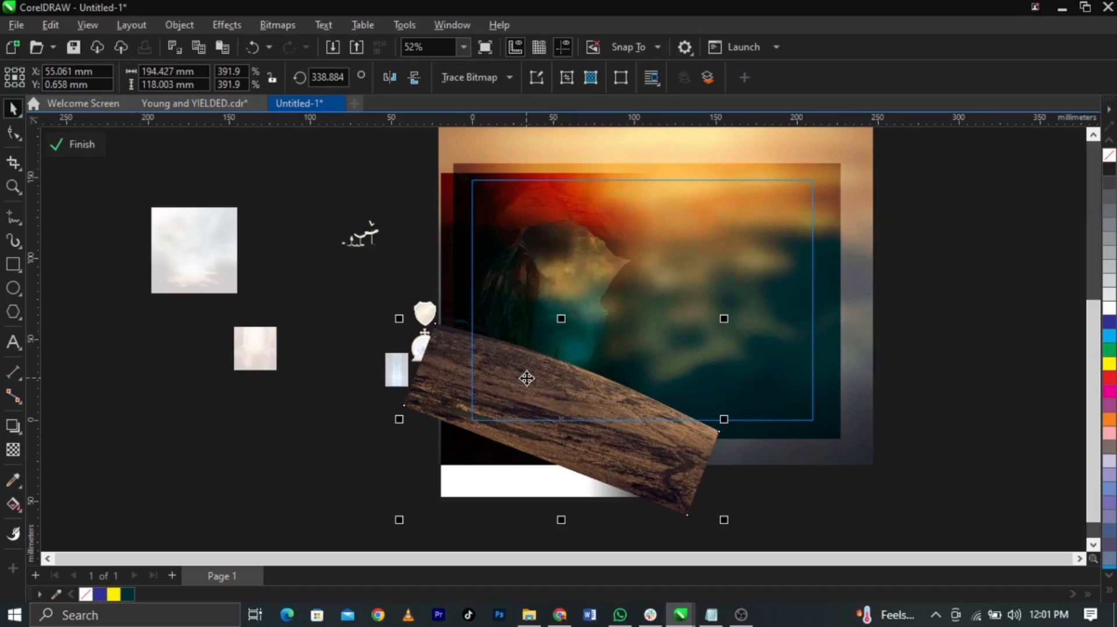
{"action": "left_click", "coordinate": [220, 25]}
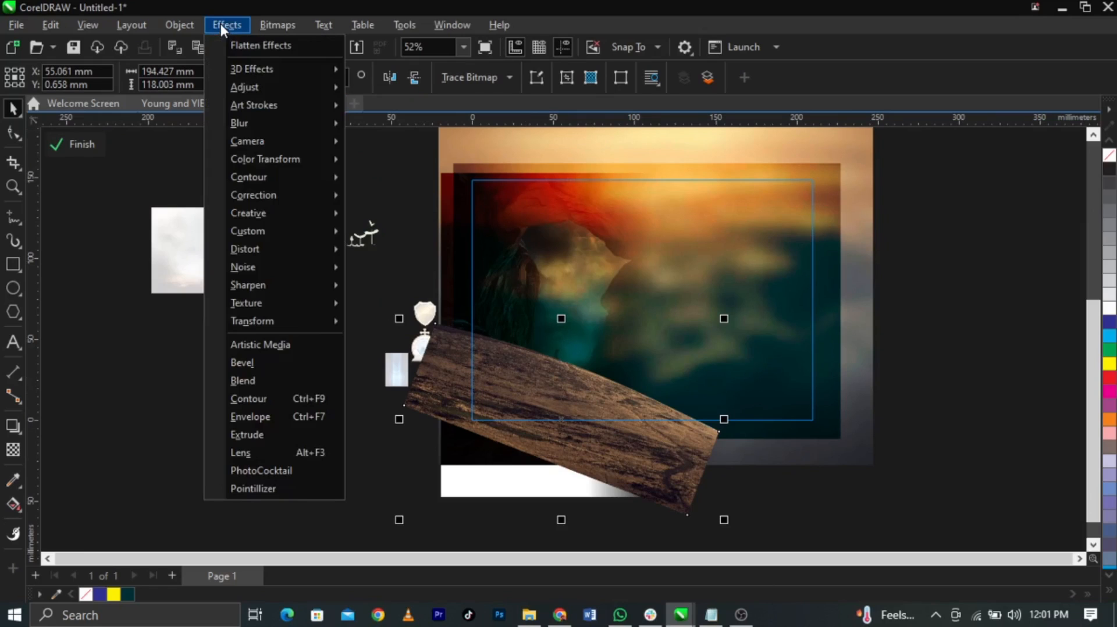
{"action": "mouse_move", "coordinate": [278, 87]}
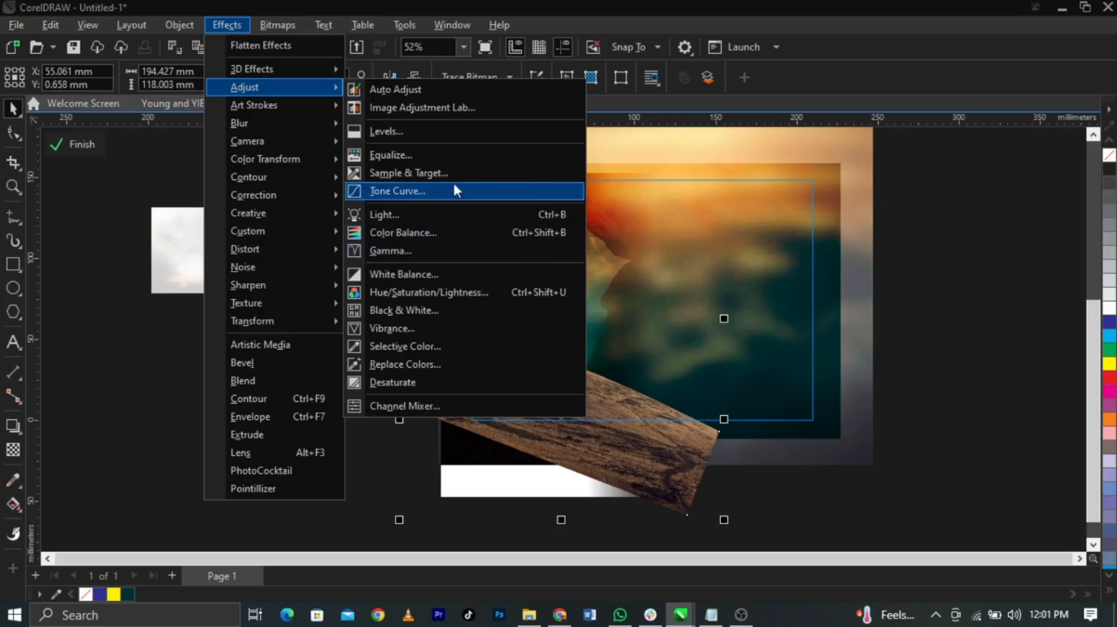
{"action": "left_click", "coordinate": [438, 107]}
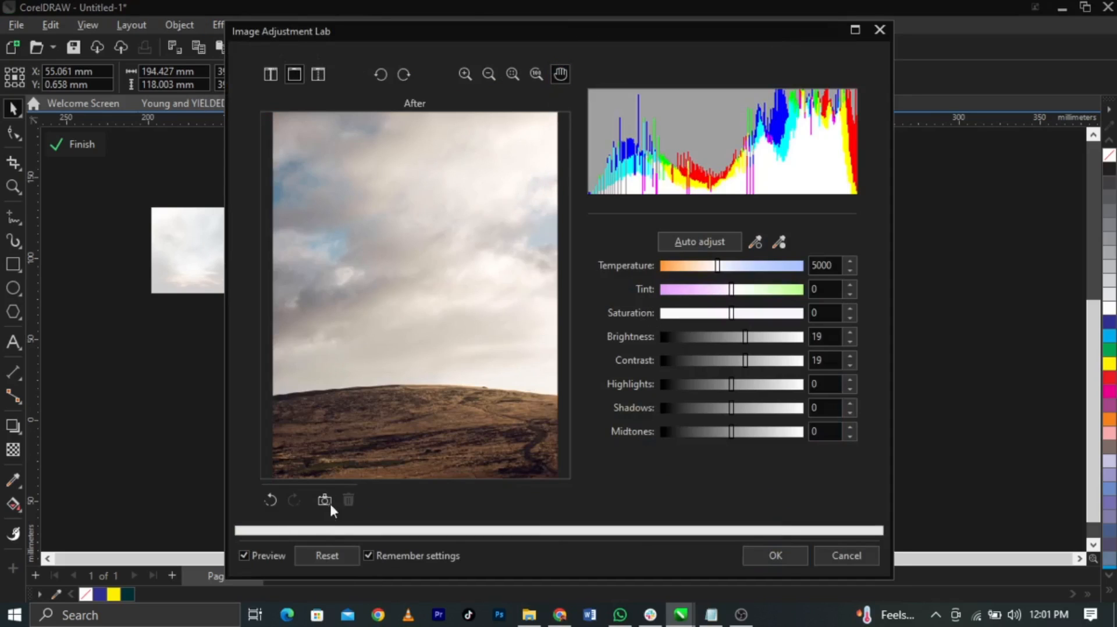
Reset the image adjustments, apply a contrast of 51 to the ground strip, and finish editing the PowerClip
{"action": "left_click", "coordinate": [336, 554]}
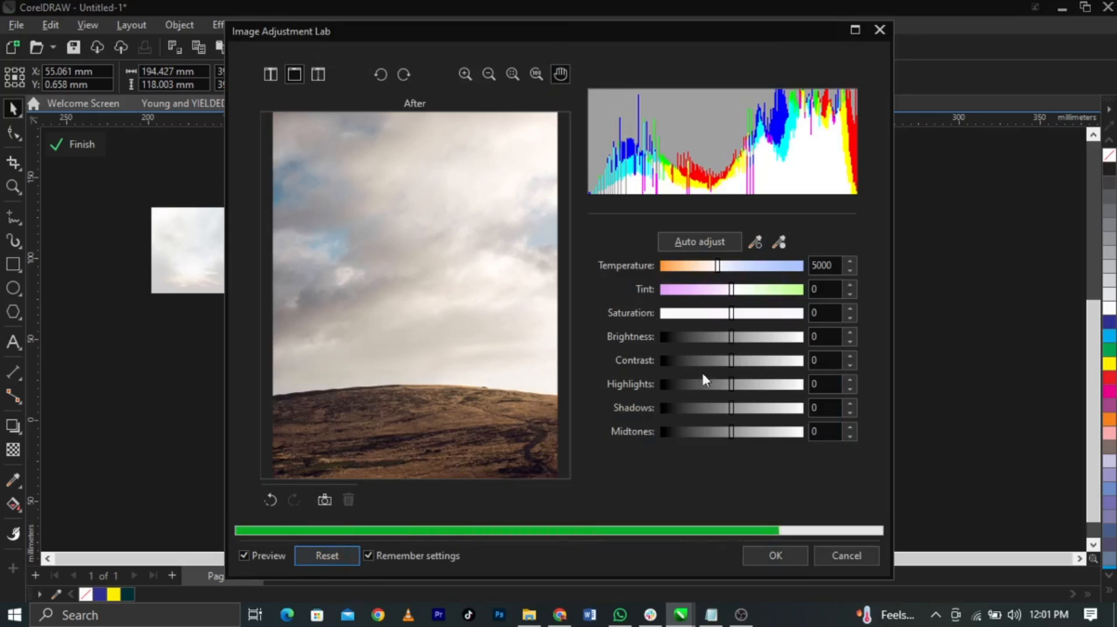
{"action": "left_click", "coordinate": [758, 361]}
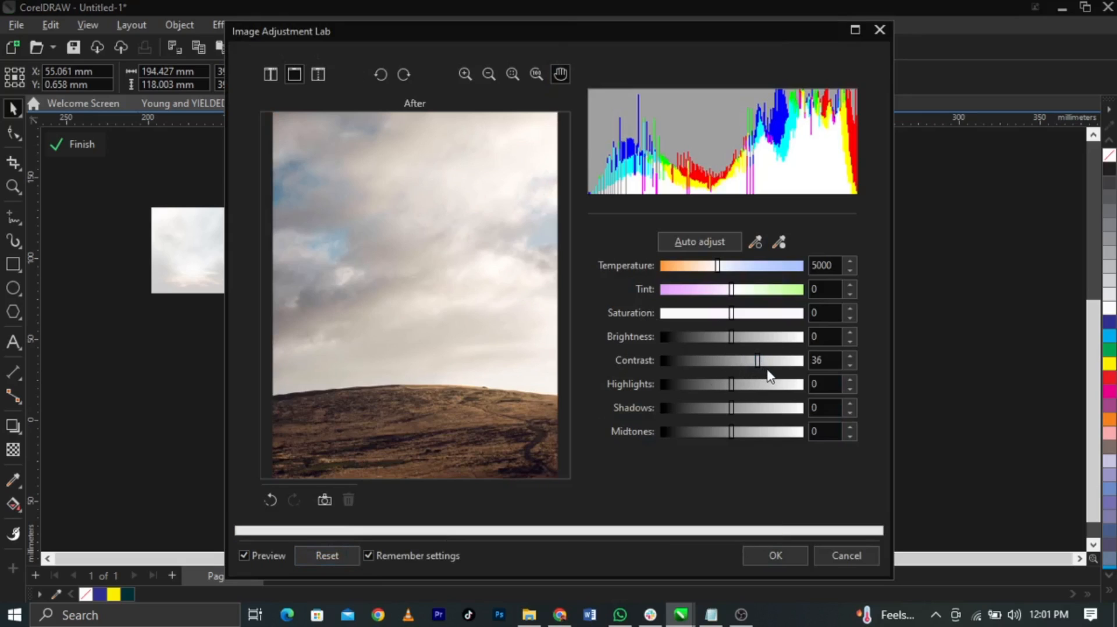
{"action": "left_click", "coordinate": [769, 366]}
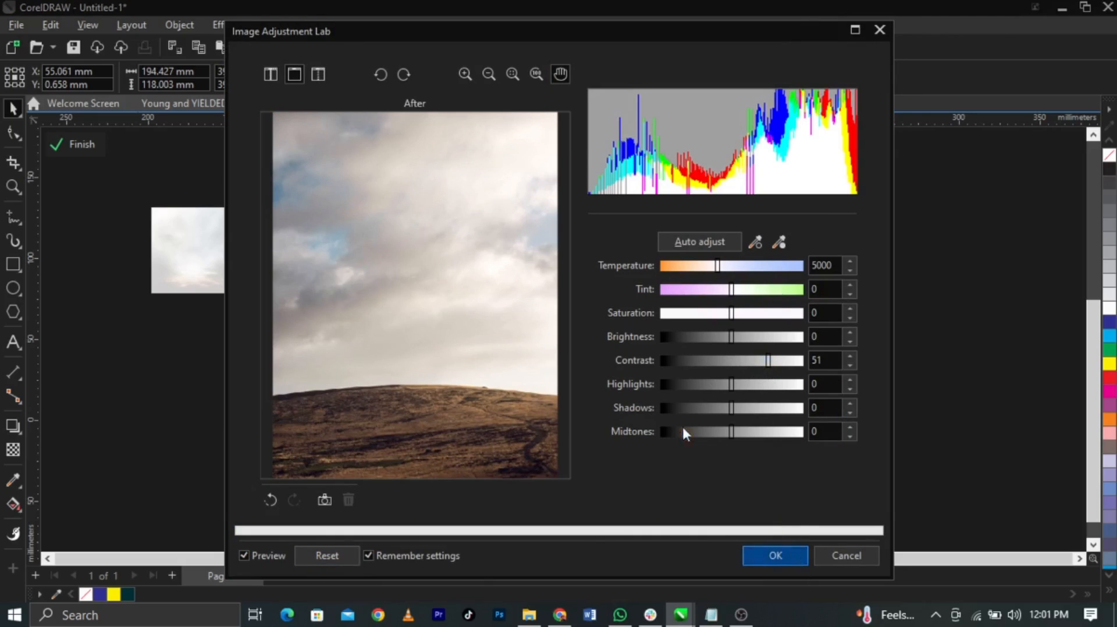
{"action": "key", "text": "Return"}
{"action": "scroll", "coordinate": [585, 411], "scroll_direction": "up", "scroll_amount": 4}
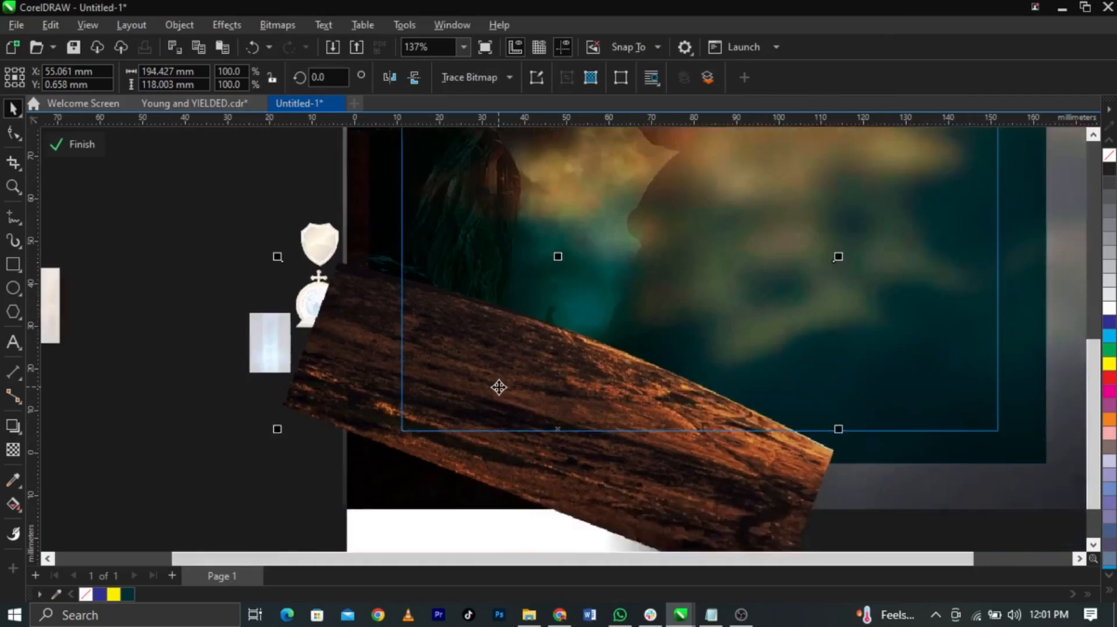
{"action": "scroll", "coordinate": [499, 387], "scroll_direction": "down", "scroll_amount": 3}
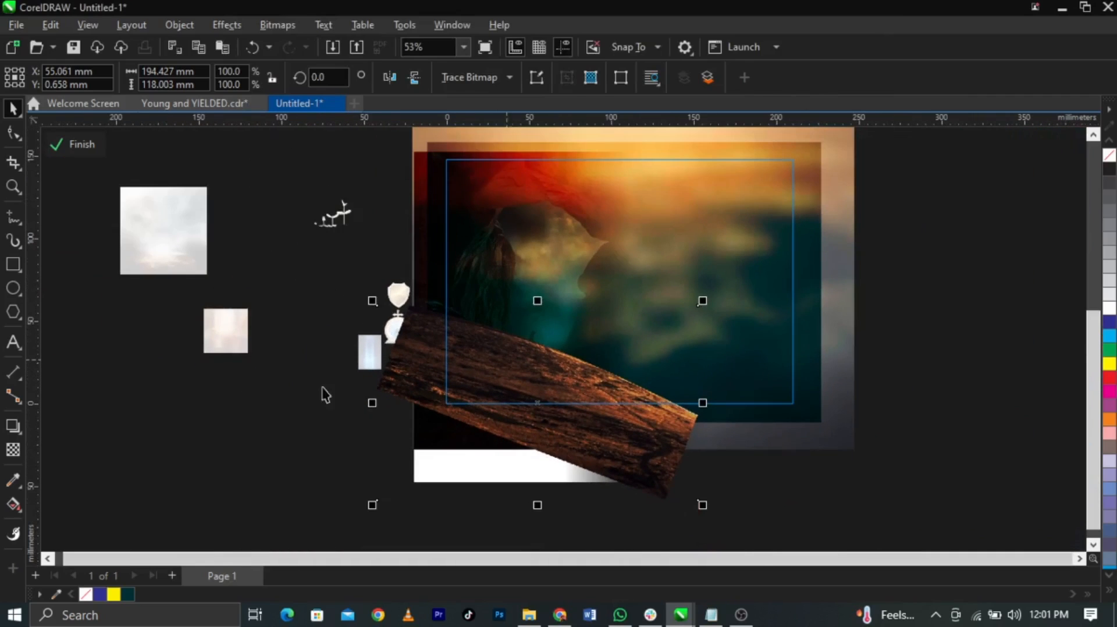
{"action": "left_click", "coordinate": [91, 161]}
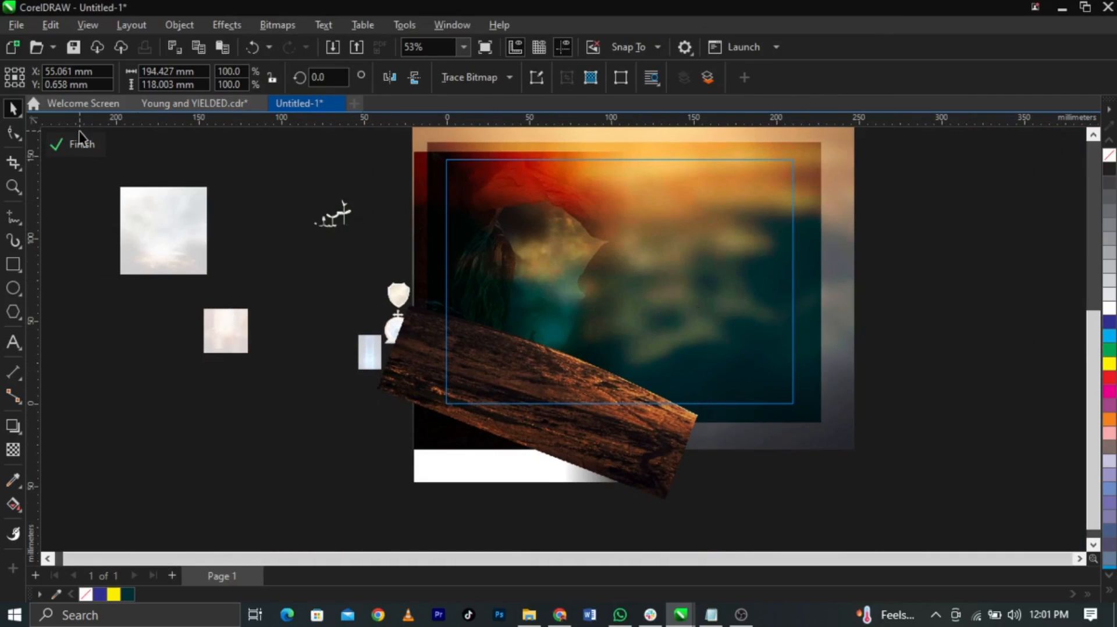
{"action": "left_click", "coordinate": [77, 145]}
{"action": "scroll", "coordinate": [511, 348], "scroll_direction": "up", "scroll_amount": 1}
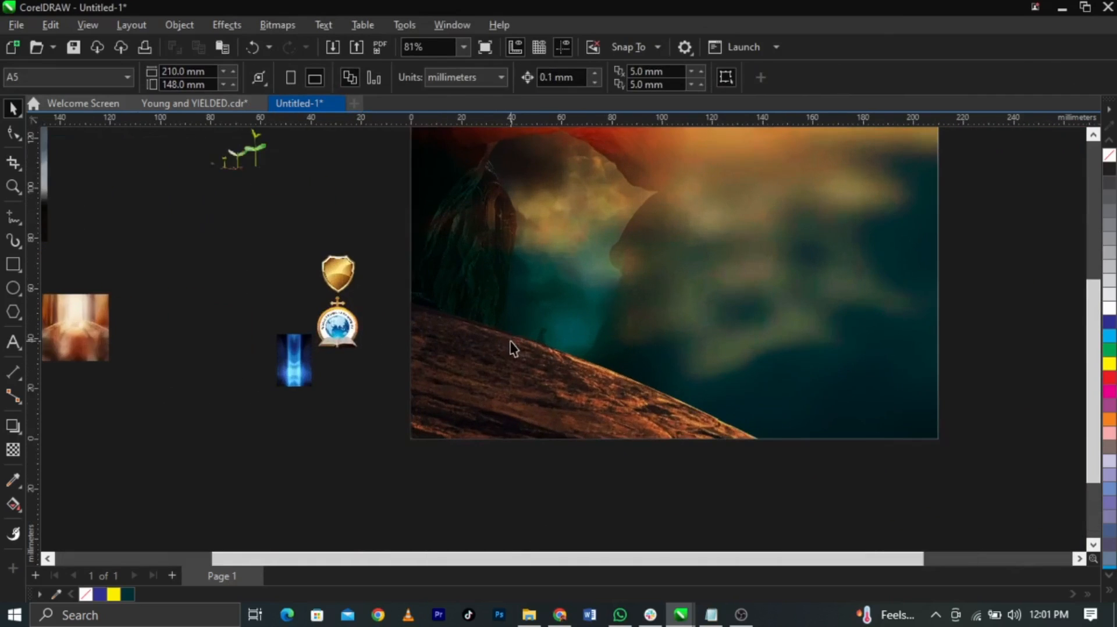
Reopen the PowerClip, tilt the ground strip about 4° further clockwise and shift it to about X 44 mm
{"action": "scroll", "coordinate": [513, 348], "scroll_direction": "down", "scroll_amount": 1}
{"action": "scroll", "coordinate": [537, 349], "scroll_direction": "up", "scroll_amount": 1}
{"action": "double_click", "coordinate": [569, 407]}
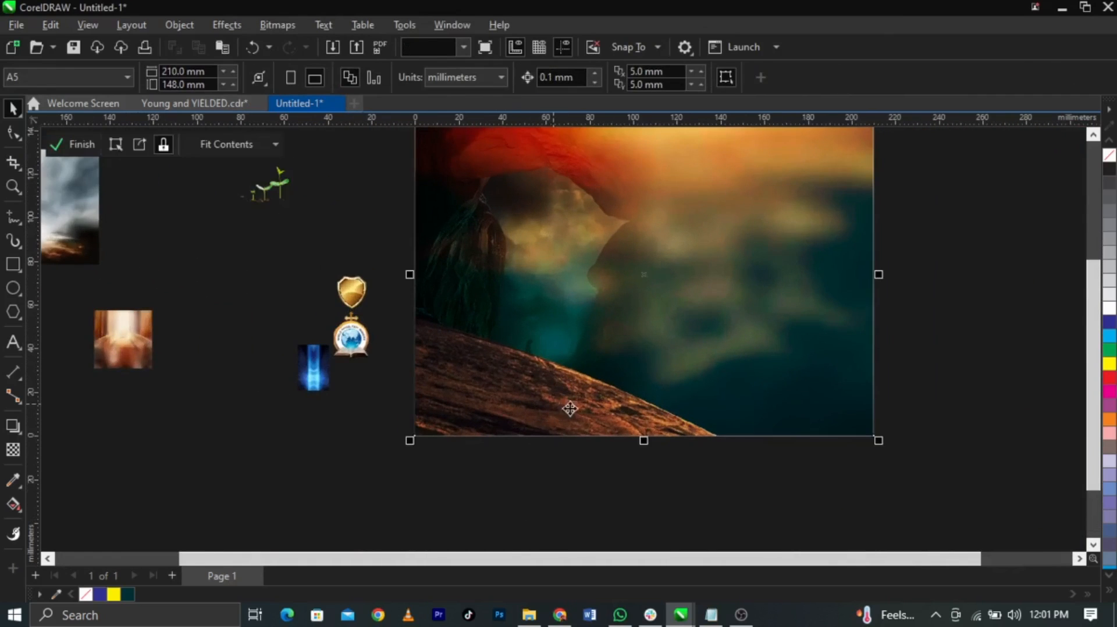
{"action": "left_click", "coordinate": [744, 309]}
{"action": "key", "text": "ctrl+z"}
{"action": "double_click", "coordinate": [569, 413]}
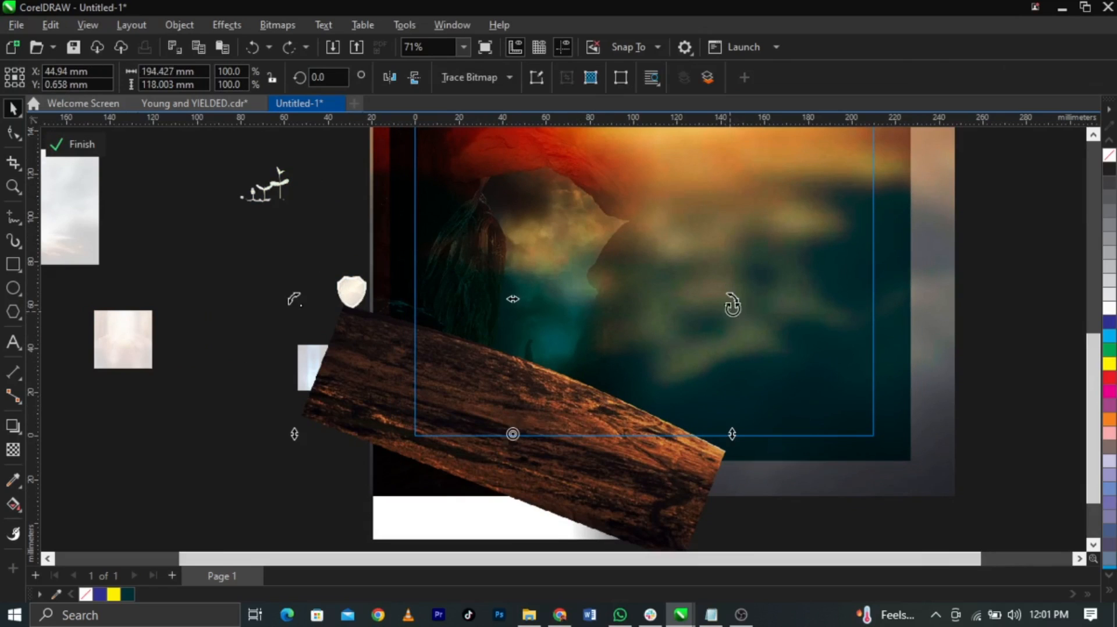
{"action": "left_click_drag", "start_coordinate": [733, 301], "coordinate": [741, 319]}
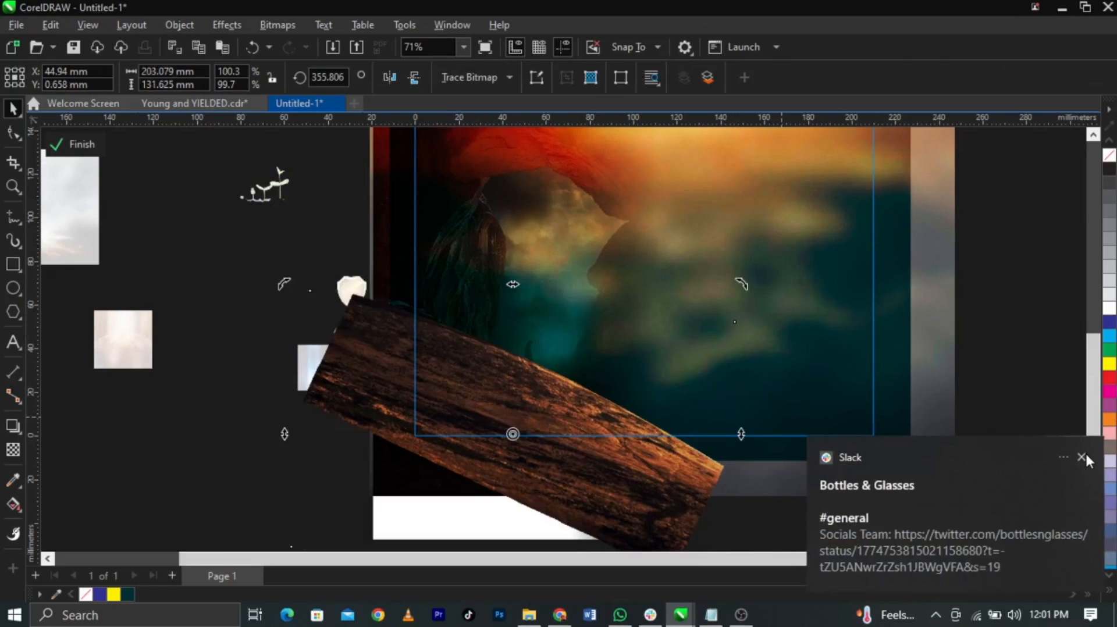
{"action": "left_click", "coordinate": [1082, 457]}
{"action": "left_click_drag", "start_coordinate": [608, 442], "coordinate": [606, 442]}
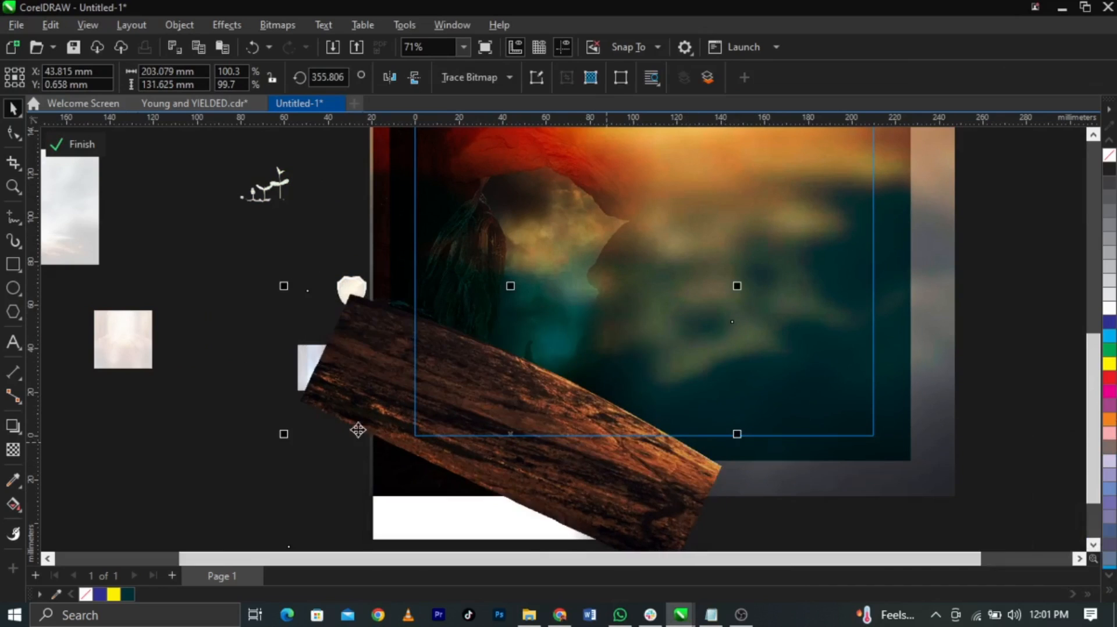
{"action": "left_click", "coordinate": [236, 444], "text": "ctrl"}
{"action": "left_click", "coordinate": [237, 444]}
Crop the empty area above and below the seedlings with the Shape tool, leaving the picture about 30 × 26 mm
{"action": "scroll", "coordinate": [619, 483], "scroll_direction": "down", "scroll_amount": 4}
{"action": "scroll", "coordinate": [595, 398], "scroll_direction": "up", "scroll_amount": 3}
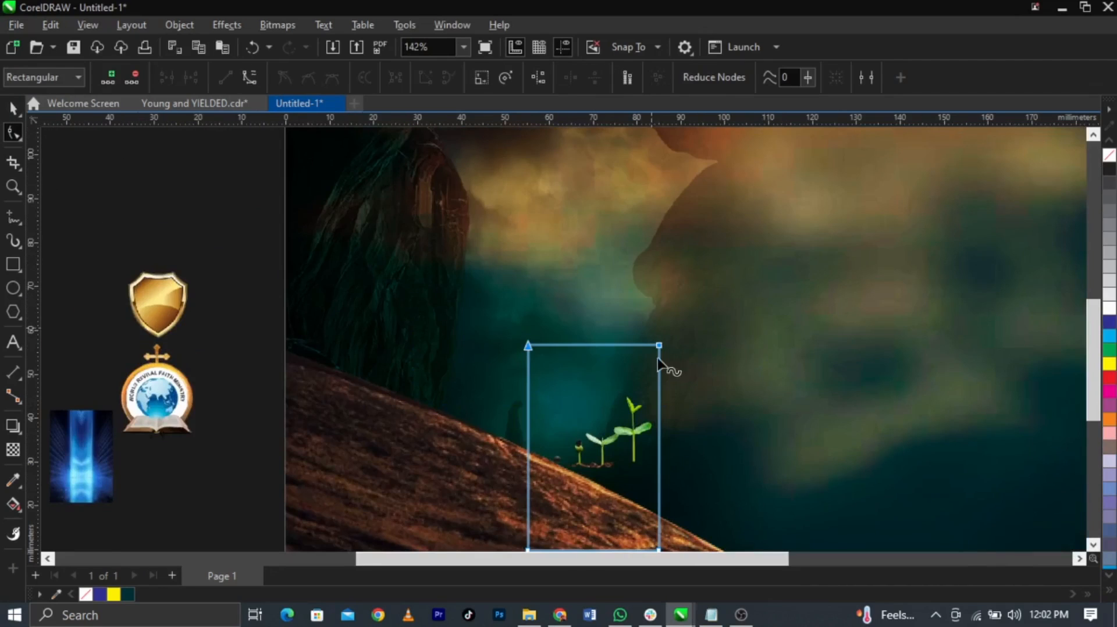
{"action": "left_click_drag", "start_coordinate": [658, 346], "coordinate": [658, 389]}
{"action": "scroll", "coordinate": [658, 389], "scroll_direction": "down", "scroll_amount": 3}
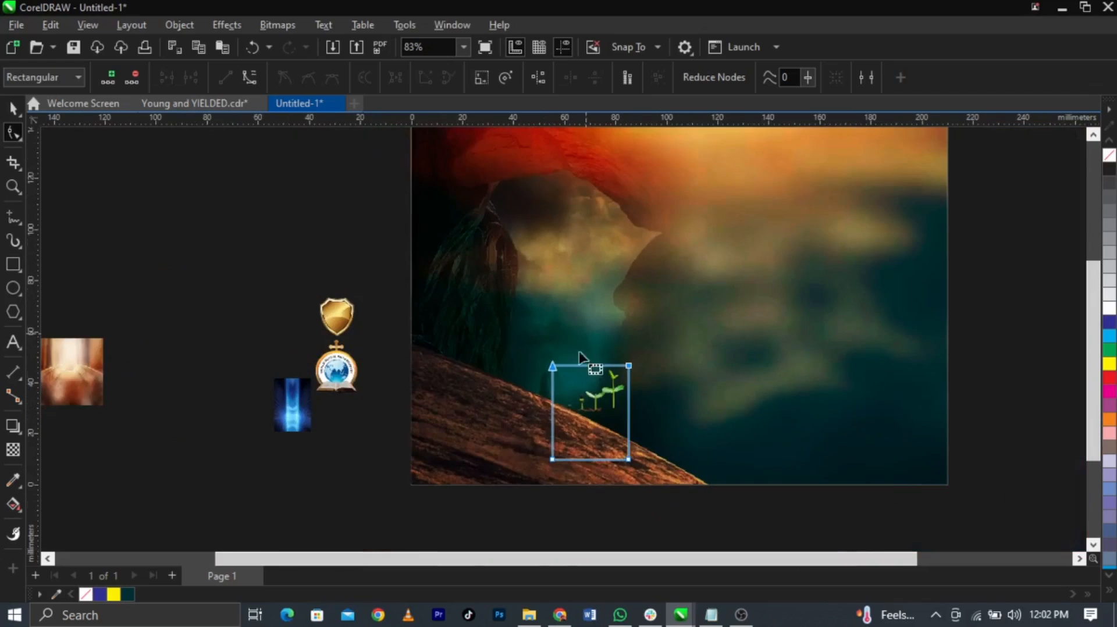
{"action": "left_click_drag", "start_coordinate": [510, 435], "coordinate": [663, 424]}
{"action": "scroll", "coordinate": [641, 474], "scroll_direction": "up", "scroll_amount": 4}
{"action": "key", "text": "space"}
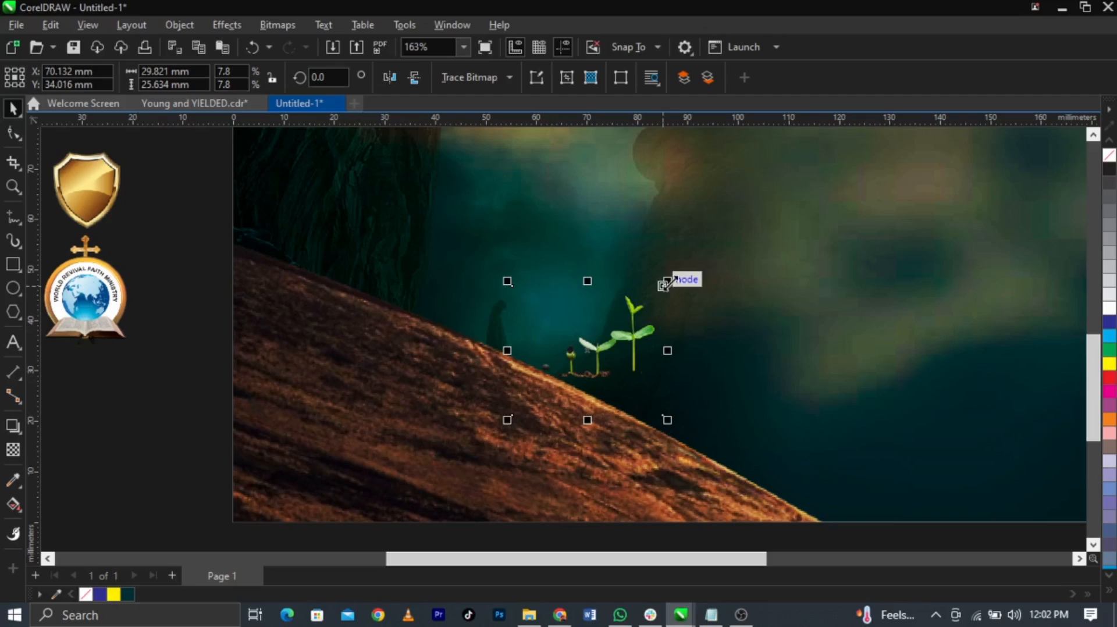
Enlarge the seedling picture to about 73 × 63 mm and position it over the sloping ground
{"action": "left_click_drag", "start_coordinate": [670, 285], "coordinate": [762, 214]}
{"action": "left_click_drag", "start_coordinate": [549, 375], "coordinate": [516, 367]}
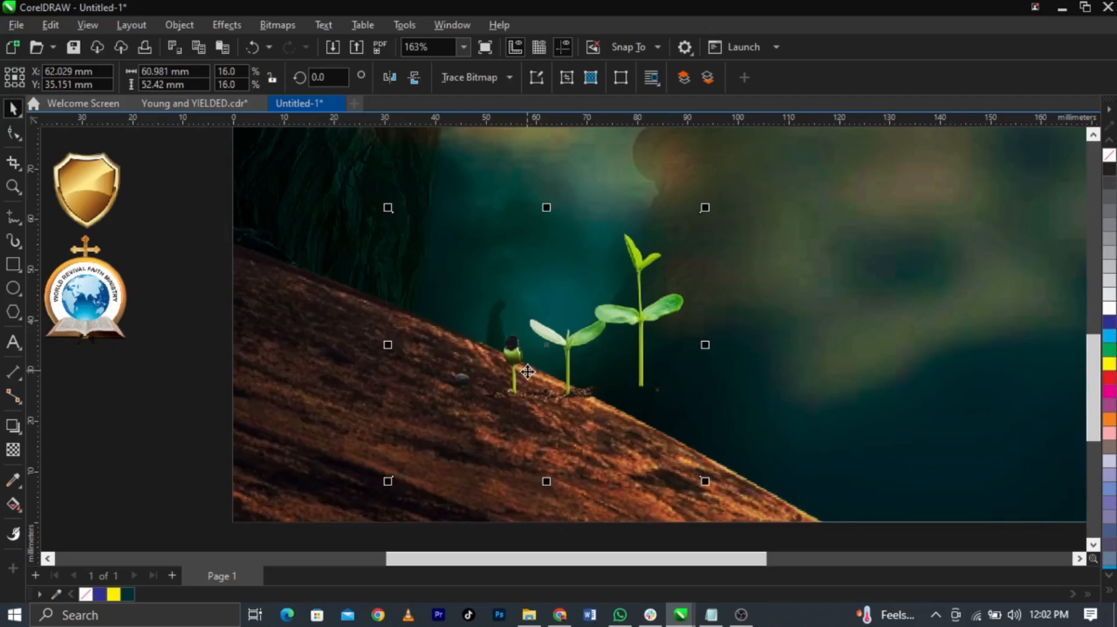
{"action": "left_click_drag", "start_coordinate": [708, 206], "coordinate": [736, 177]}
{"action": "left_click_drag", "start_coordinate": [654, 294], "coordinate": [618, 295]}
Rotate the seedlings about 25° clockwise to follow the slope and move their stems onto the ground's edge
{"action": "left_click", "coordinate": [616, 297]}
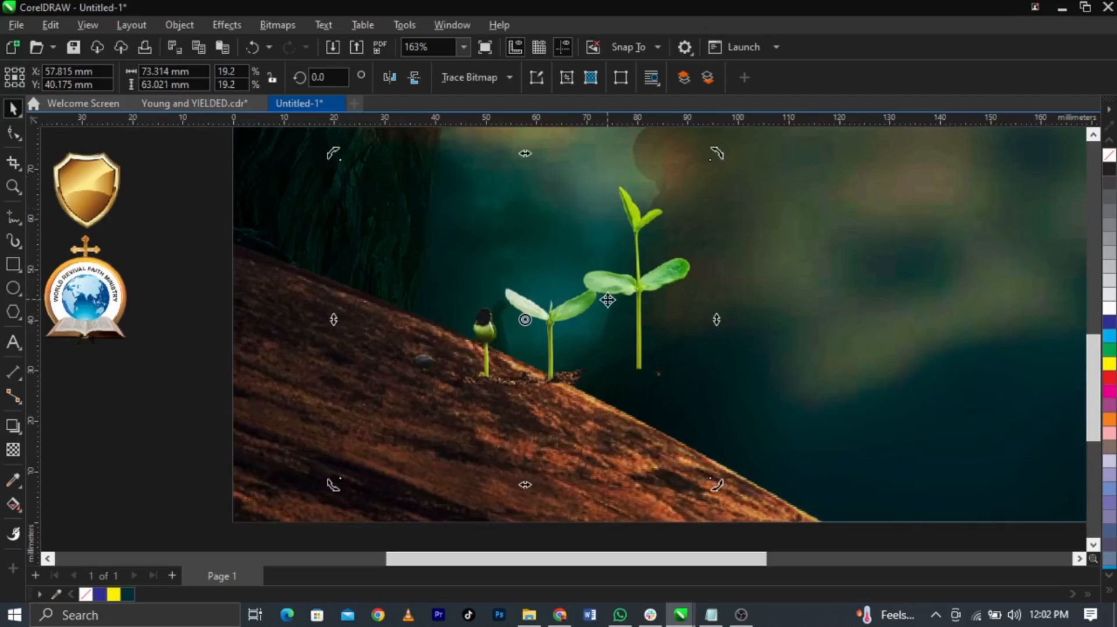
{"action": "left_click", "coordinate": [612, 299]}
{"action": "left_click", "coordinate": [611, 299]}
{"action": "left_click", "coordinate": [611, 300]}
{"action": "left_click", "coordinate": [612, 299]}
{"action": "left_click_drag", "start_coordinate": [720, 154], "coordinate": [751, 243]}
{"action": "scroll", "coordinate": [731, 396], "scroll_direction": "down", "scroll_amount": 2}
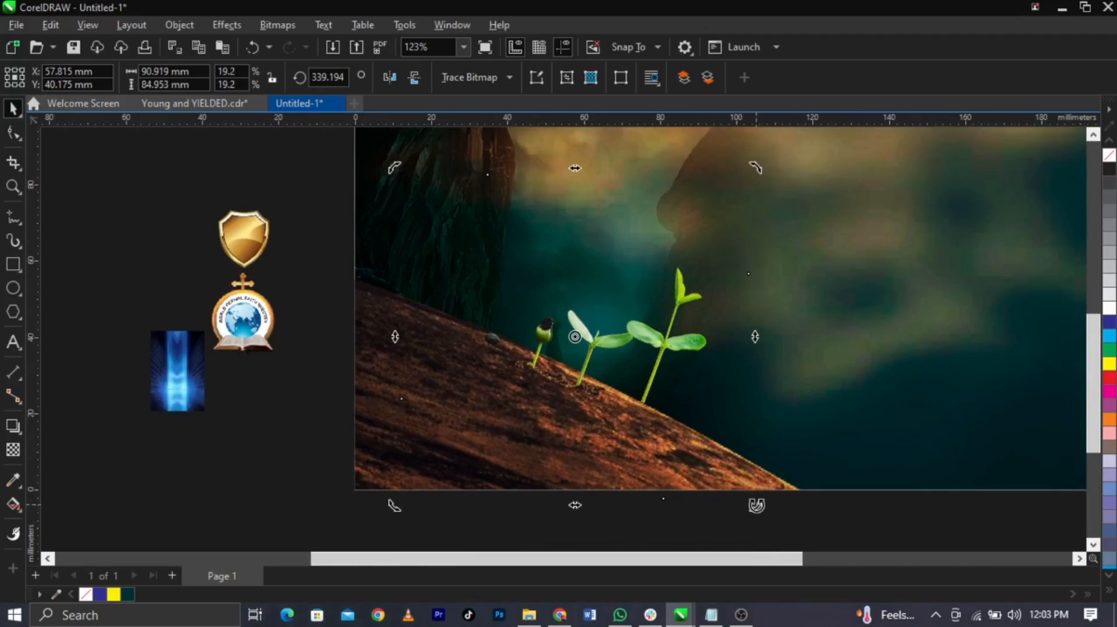
{"action": "left_click_drag", "start_coordinate": [752, 505], "coordinate": [740, 520]}
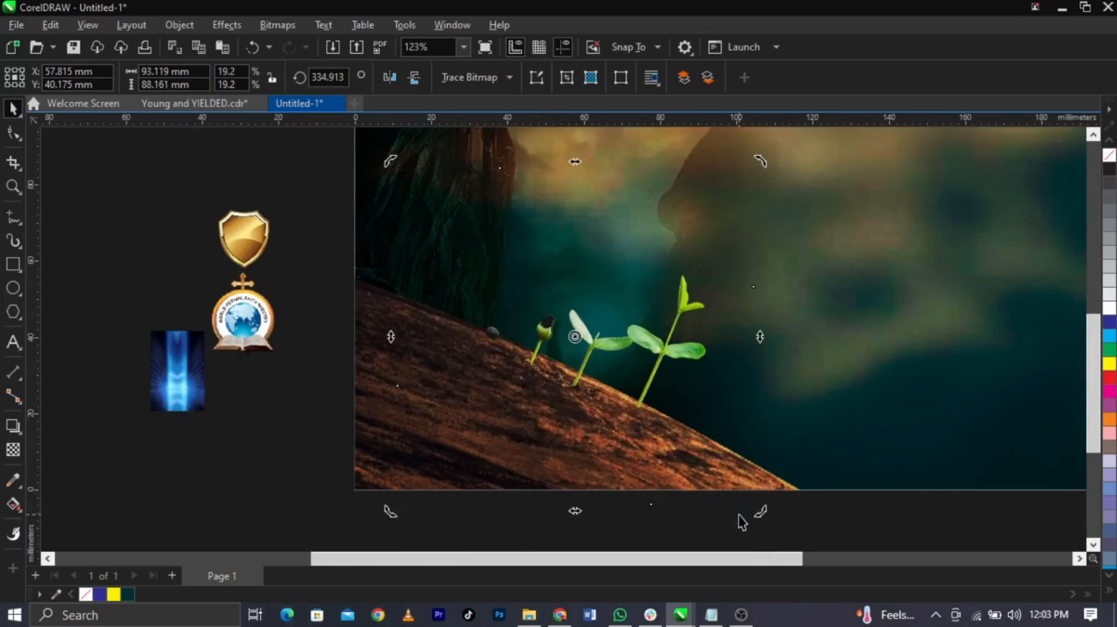
{"action": "scroll", "coordinate": [648, 400], "scroll_direction": "up", "scroll_amount": 5}
{"action": "left_click_drag", "start_coordinate": [648, 400], "coordinate": [644, 391]}
{"action": "scroll", "coordinate": [643, 391], "scroll_direction": "down", "scroll_amount": 5}
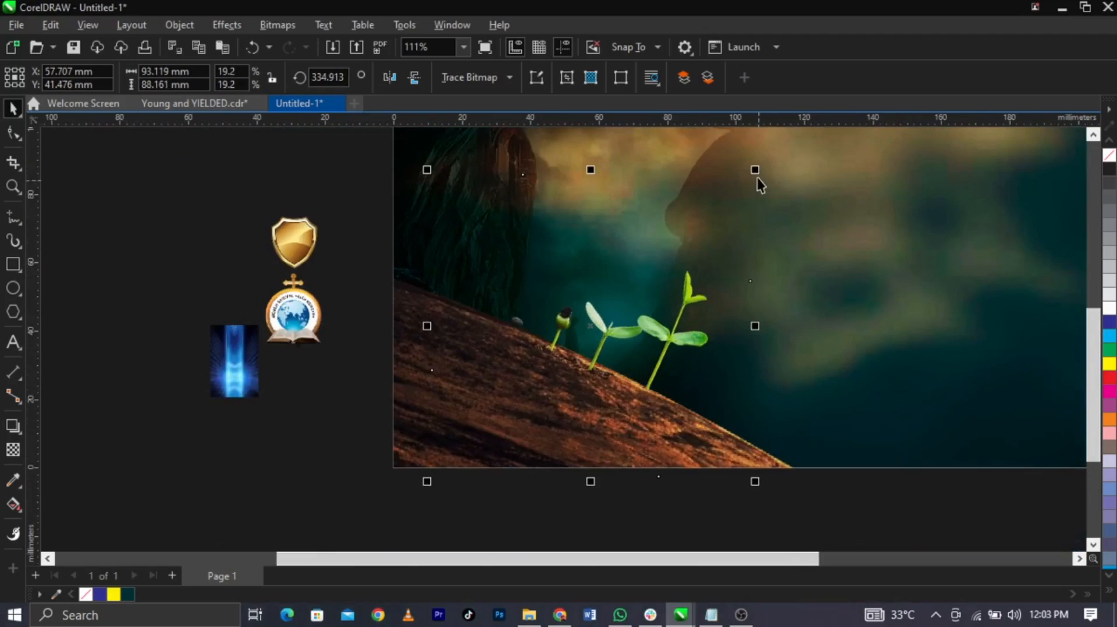
Enlarge the rotated seedlings to about 97 × 92 mm and root them along the ridge, centred near X 54, Y 44 mm
{"action": "mouse_move", "coordinate": [755, 169]}
{"action": "left_mouse_down"}
{"action": "mouse_move", "coordinate": [778, 149]}
{"action": "mouse_move", "coordinate": [770, 156]}
{"action": "left_mouse_up"}
{"action": "left_click_drag", "start_coordinate": [686, 316], "coordinate": [650, 324]}
{"action": "scroll", "coordinate": [647, 428], "scroll_direction": "up", "scroll_amount": 6}
{"action": "scroll", "coordinate": [650, 325], "scroll_direction": "down", "scroll_amount": 6}
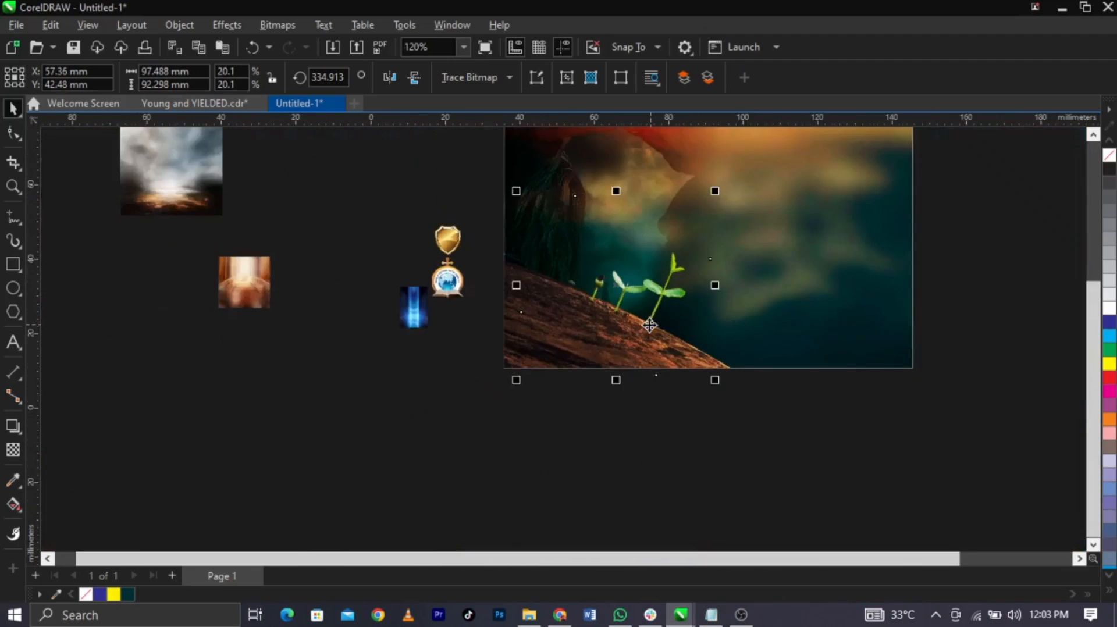
{"action": "scroll", "coordinate": [692, 335], "scroll_direction": "up", "scroll_amount": 2}
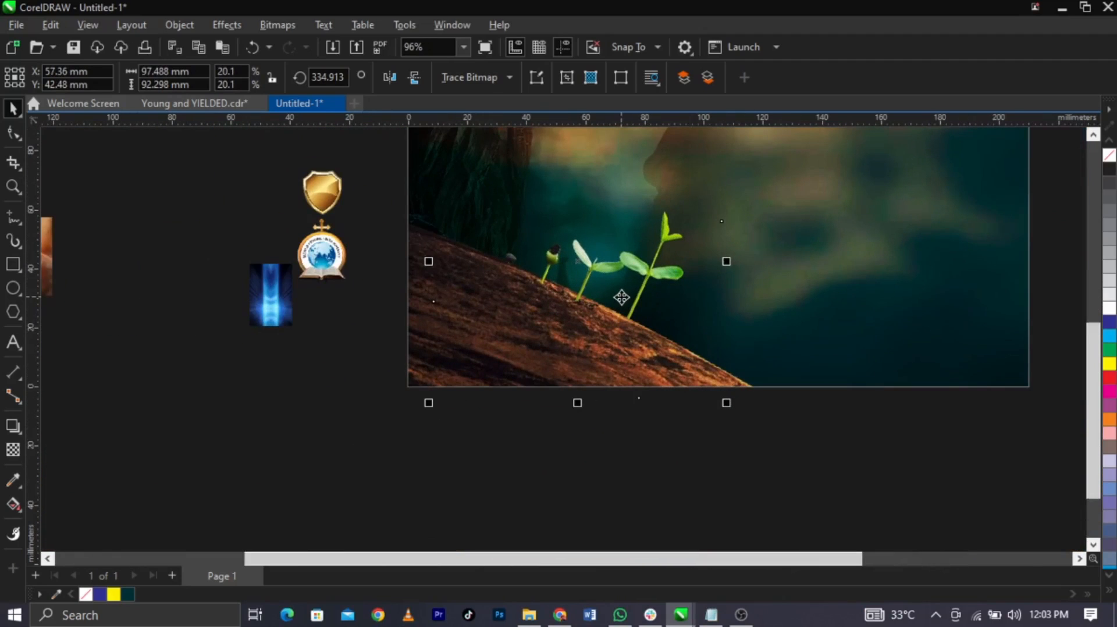
{"action": "left_click_drag", "start_coordinate": [621, 298], "coordinate": [606, 299]}
{"action": "scroll", "coordinate": [606, 299], "scroll_direction": "up", "scroll_amount": 3}
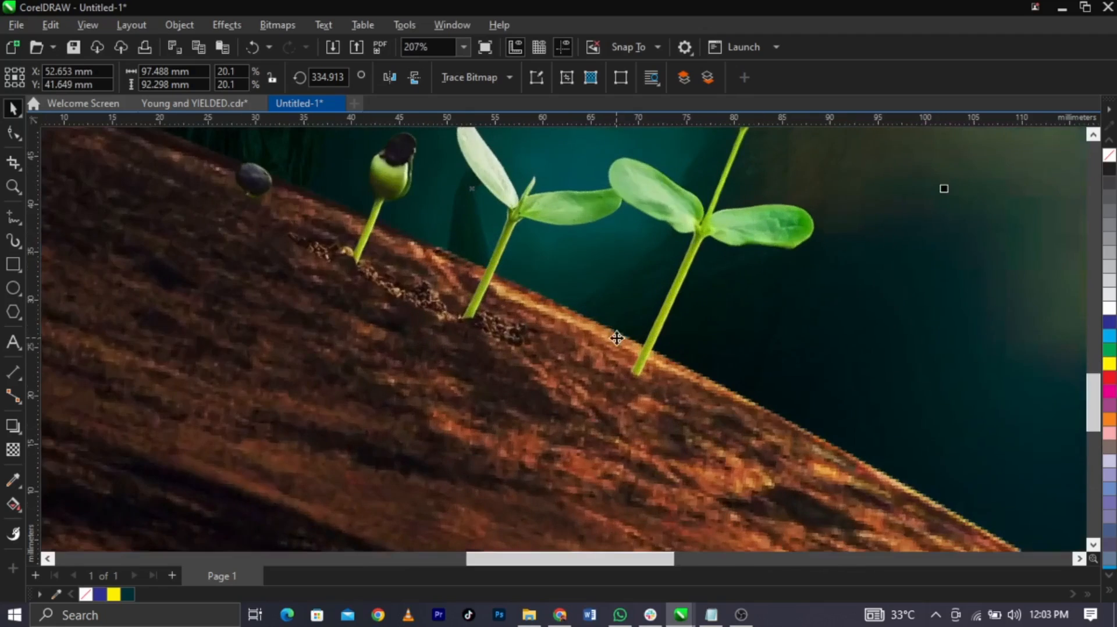
{"action": "left_click_drag", "start_coordinate": [617, 338], "coordinate": [630, 320]}
{"action": "scroll", "coordinate": [628, 319], "scroll_direction": "down", "scroll_amount": 3}
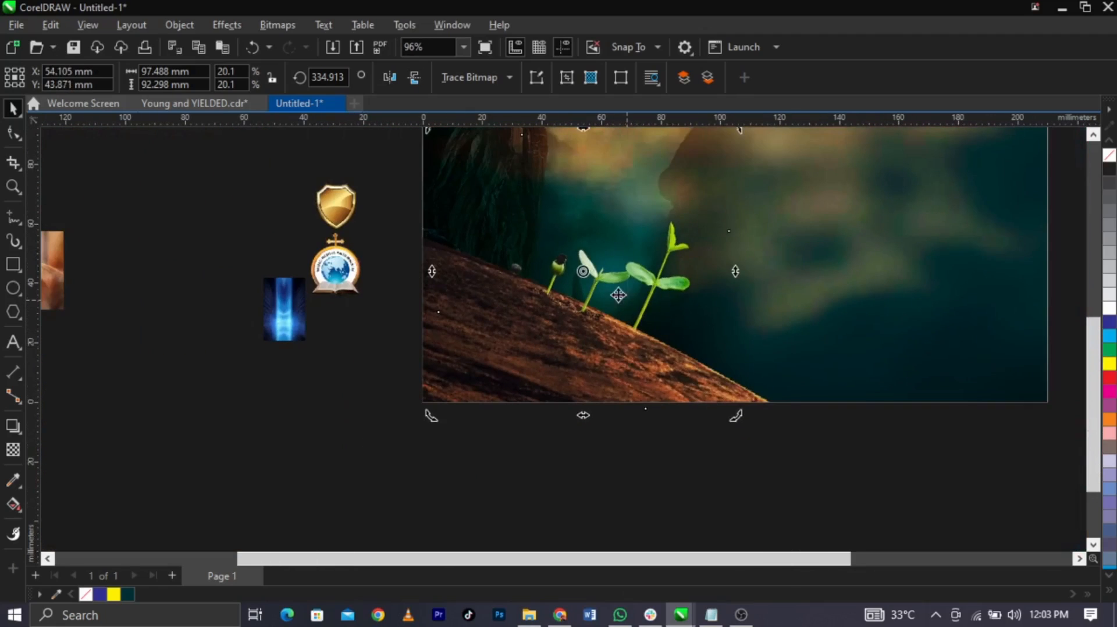
PowerClip the seedlings inside the page background and frame the whole page in view
{"action": "right_click", "coordinate": [631, 298]}
{"action": "left_click", "coordinate": [684, 347]}
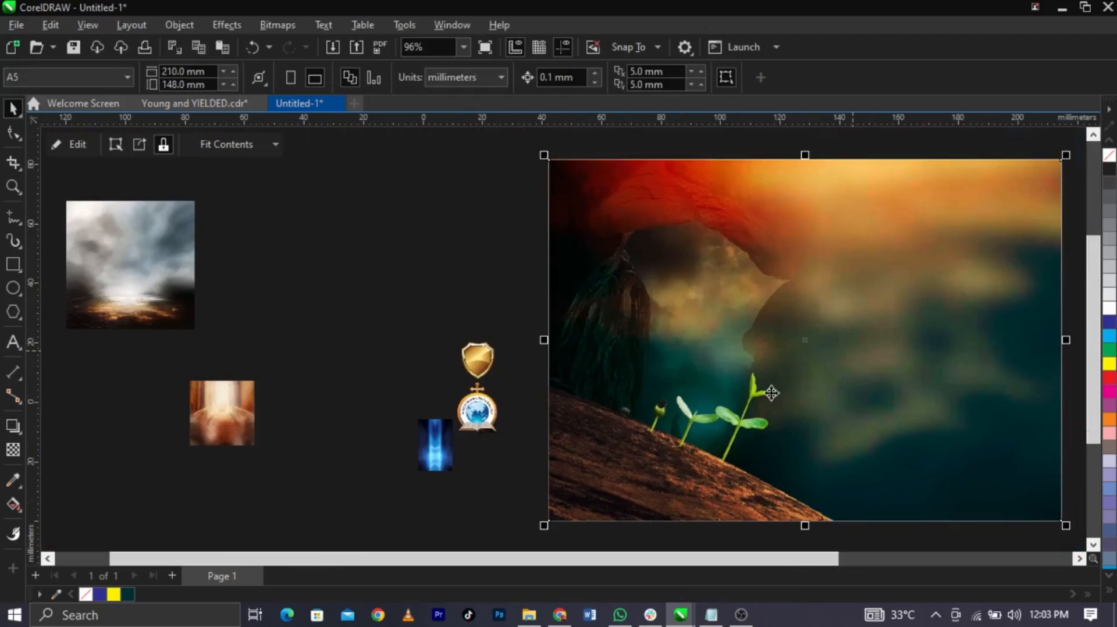
{"action": "key", "text": "z"}
{"action": "scroll", "coordinate": [439, 204], "scroll_direction": "down", "scroll_amount": 2}
{"action": "left_click_drag", "start_coordinate": [411, 160], "coordinate": [849, 474]}
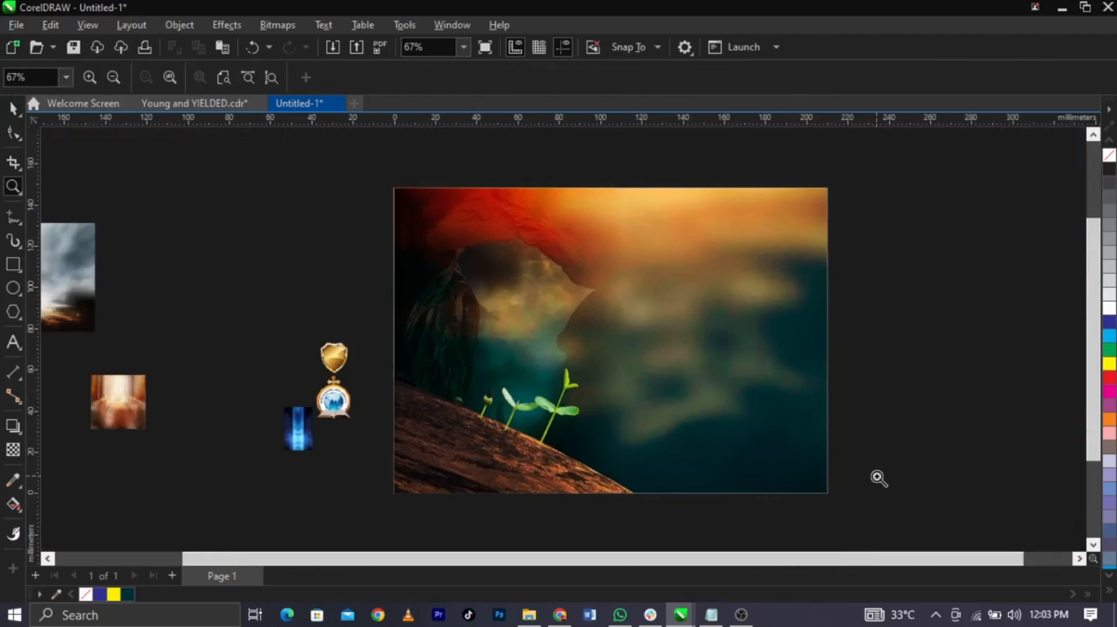
{"action": "key", "text": "space"}
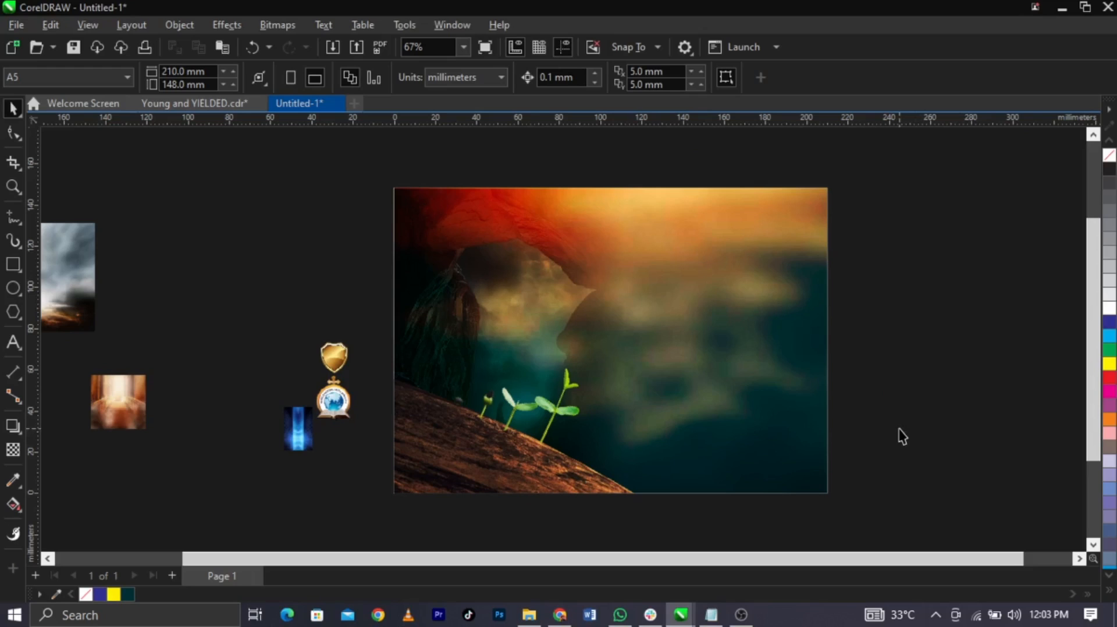
Try blending the wooden bridge picture, enlarged to about 151 mm square, over the page's lower part with a vertical fade, and delete it
{"action": "left_click_drag", "start_coordinate": [125, 416], "coordinate": [628, 443]}
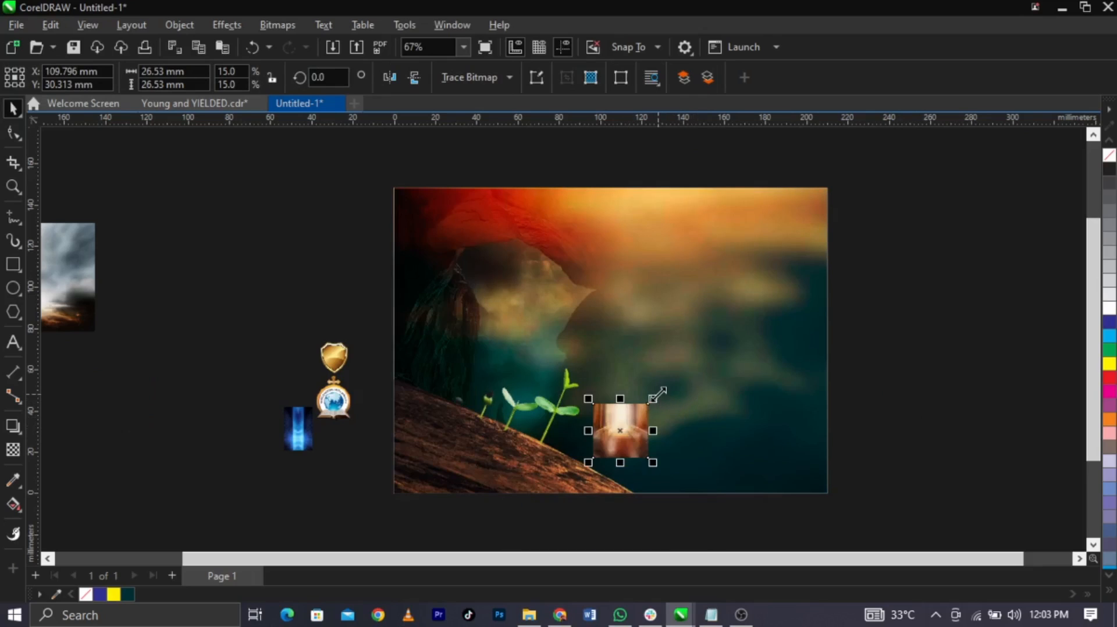
{"action": "left_click_drag", "start_coordinate": [654, 399], "coordinate": [821, 266]}
{"action": "left_click_drag", "start_coordinate": [704, 406], "coordinate": [743, 411]}
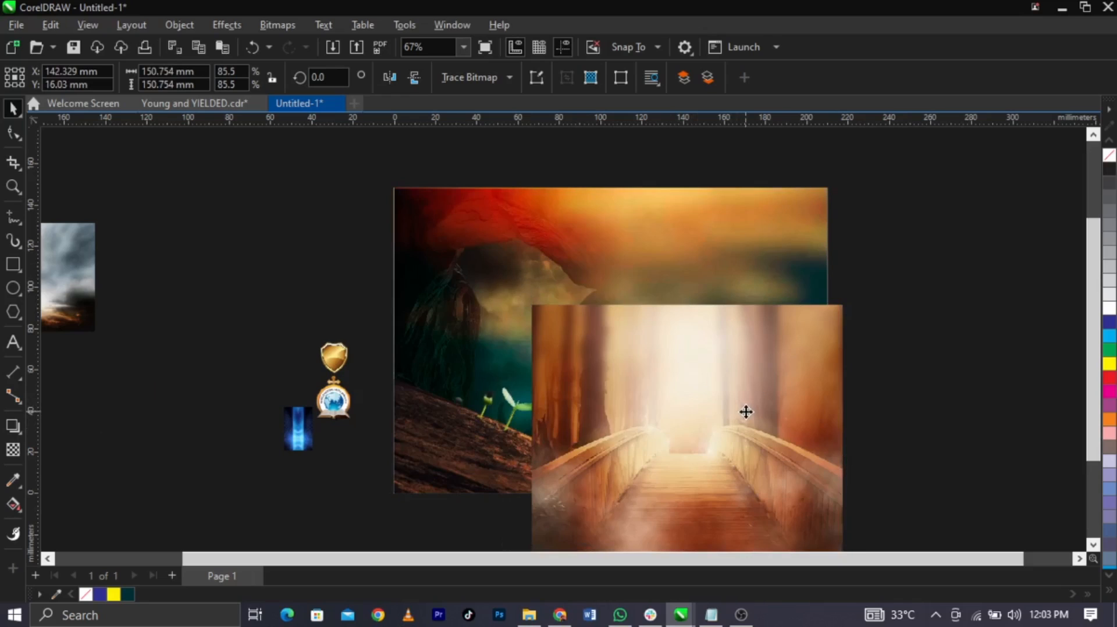
{"action": "left_click", "coordinate": [13, 450]}
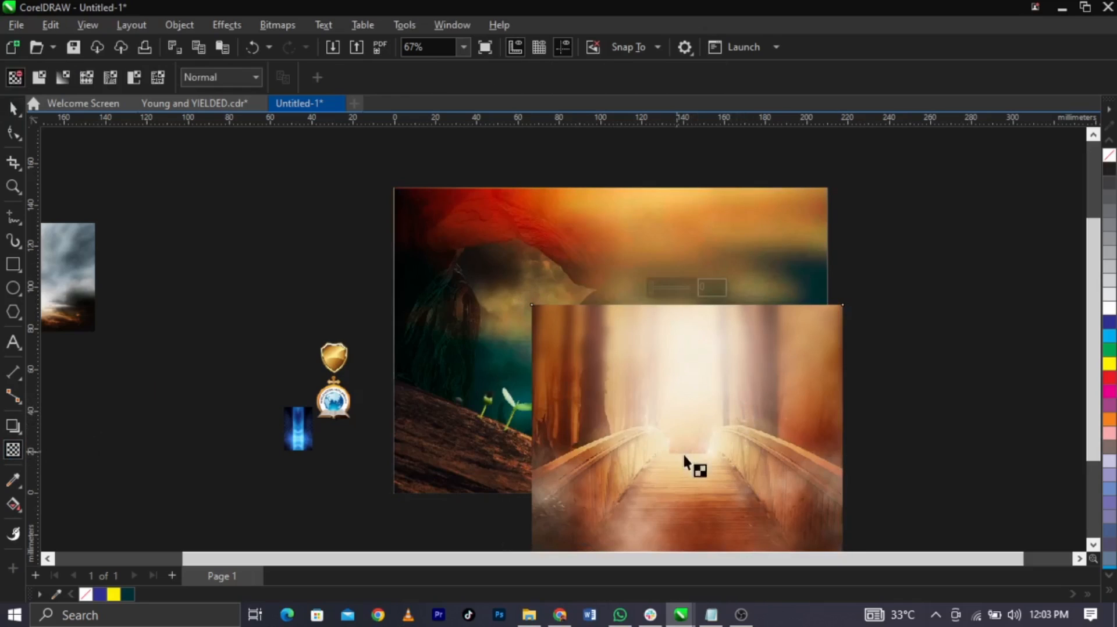
{"action": "left_click_drag", "start_coordinate": [697, 451], "coordinate": [698, 359]}
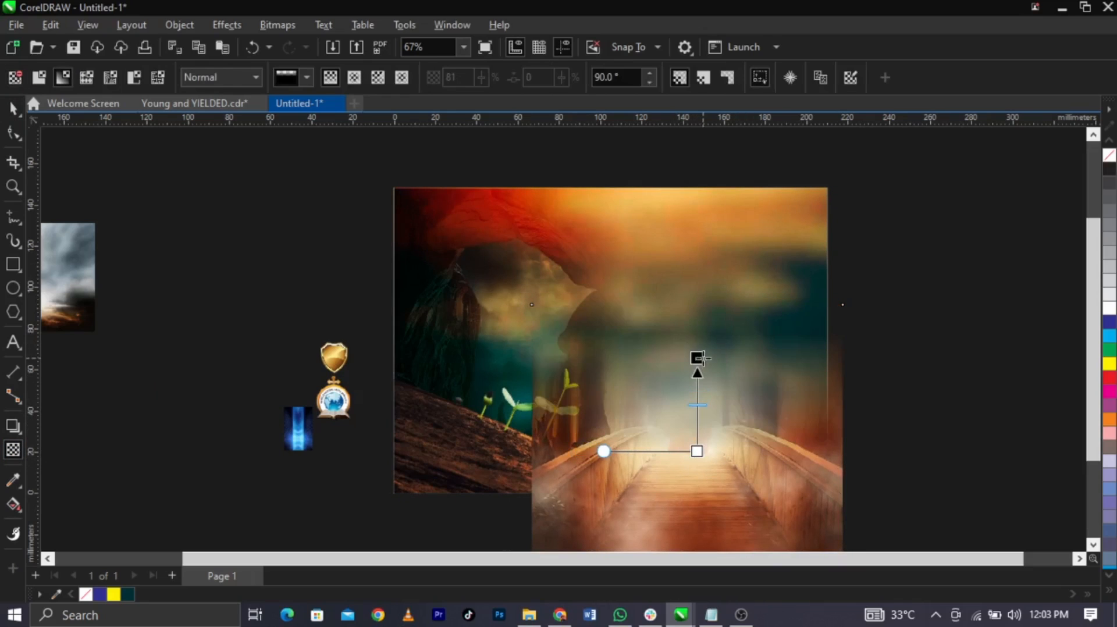
{"action": "left_click_drag", "start_coordinate": [697, 452], "coordinate": [700, 469]}
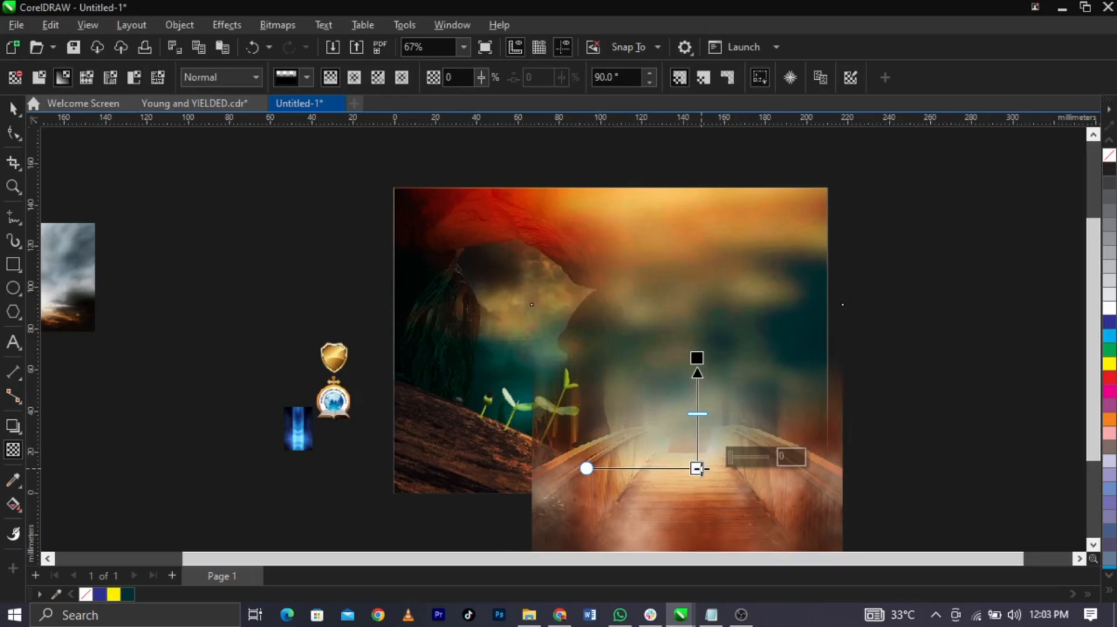
{"action": "key", "text": "space"}
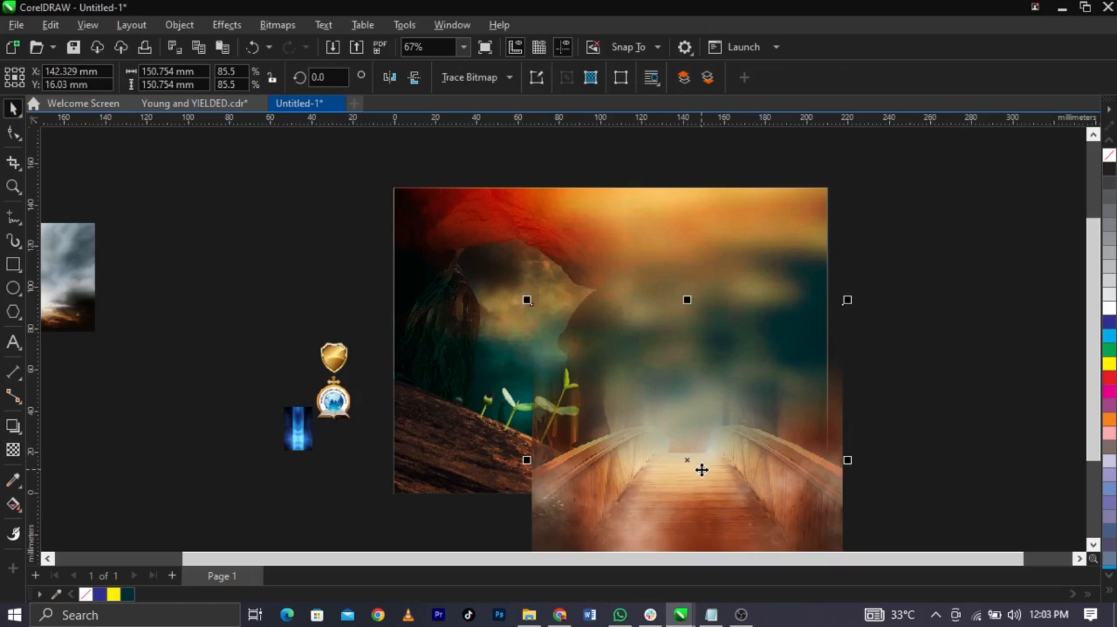
{"action": "key", "text": "Delete"}
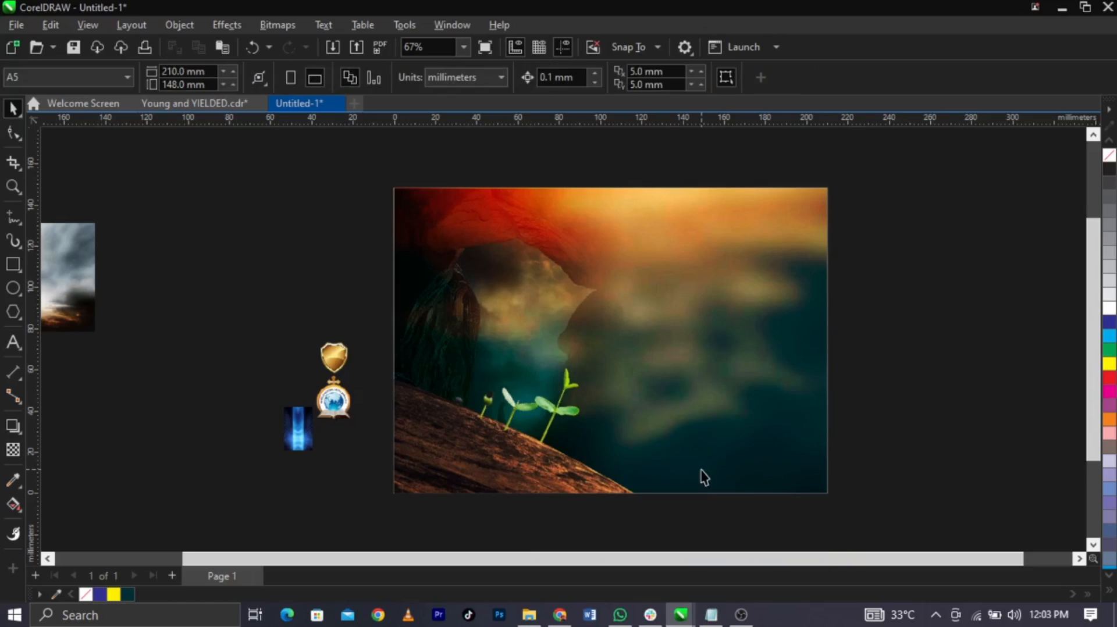
Switch to the text file in Notepad and examine the list of fonts used at its end
{"action": "scroll", "coordinate": [704, 477], "scroll_direction": "down", "scroll_amount": 1}
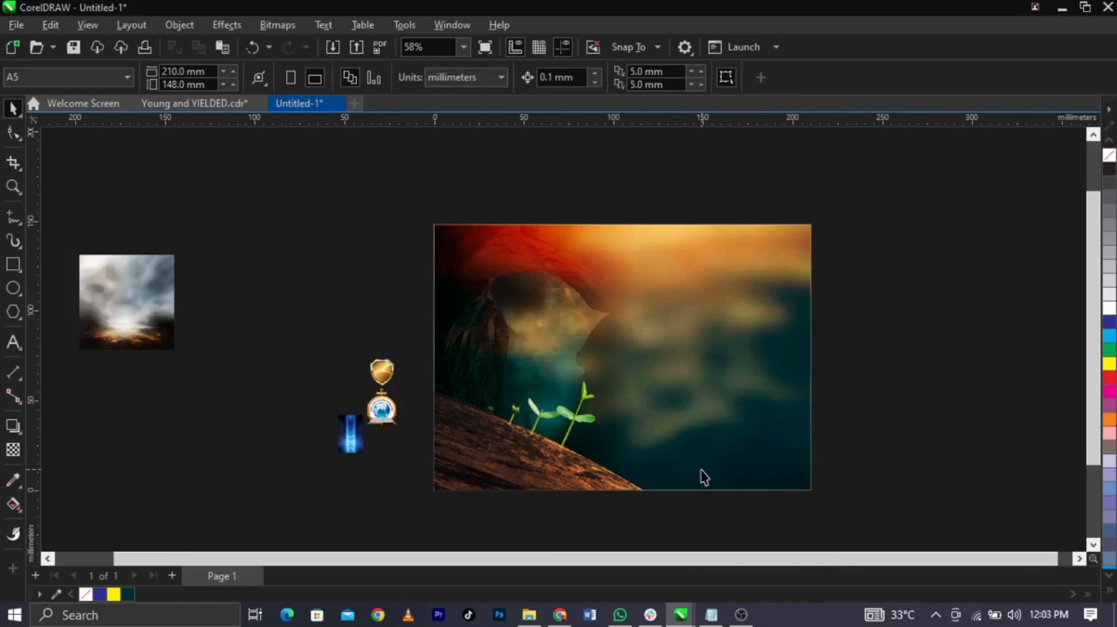
{"action": "left_click", "coordinate": [744, 405]}
{"action": "left_click", "coordinate": [925, 419]}
{"action": "left_click", "coordinate": [709, 615]}
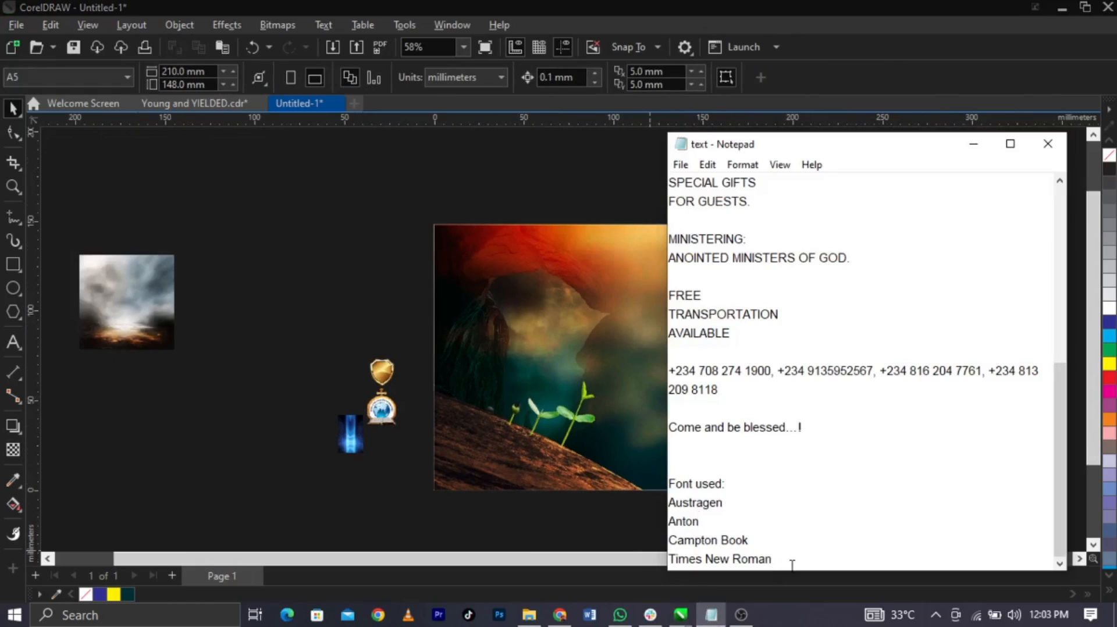
{"action": "left_click_drag", "start_coordinate": [792, 566], "coordinate": [677, 494]}
{"action": "left_click_drag", "start_coordinate": [731, 539], "coordinate": [737, 537]}
Copy the flyer text from "World Revival Faith Ministry" down to "Come and be blessed...!", leaving out the font list
{"action": "left_click_drag", "start_coordinate": [834, 444], "coordinate": [710, 174]}
{"action": "scroll", "coordinate": [717, 231], "scroll_direction": "up", "scroll_amount": 5}
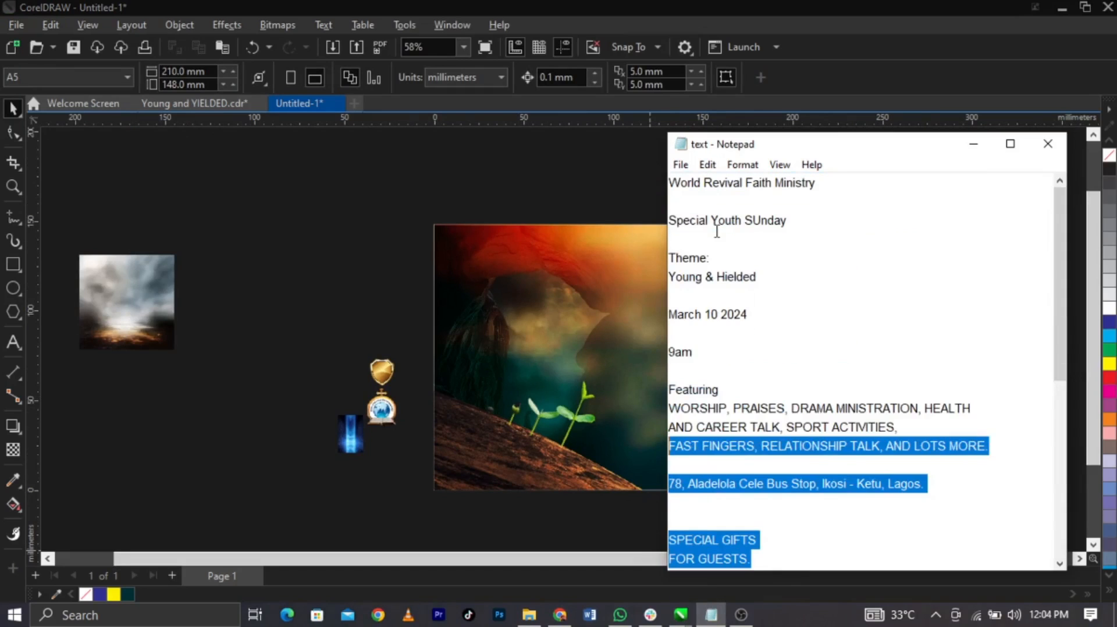
{"action": "left_click", "coordinate": [737, 310]}
{"action": "scroll", "coordinate": [742, 308], "scroll_direction": "down", "scroll_amount": 6}
{"action": "left_click_drag", "start_coordinate": [805, 421], "coordinate": [642, 167]}
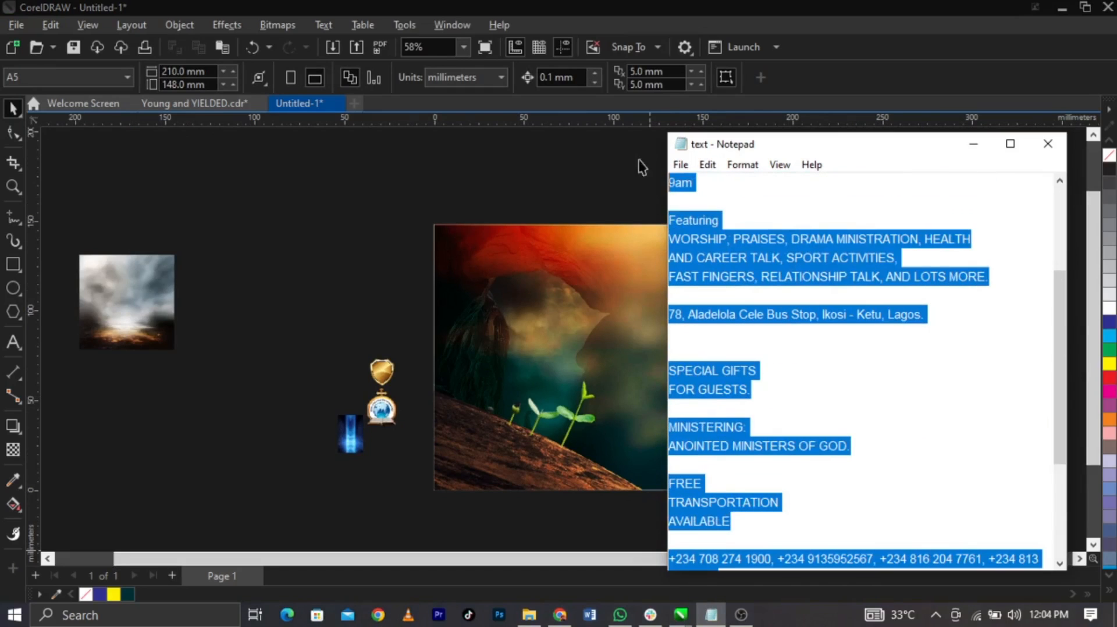
{"action": "scroll", "coordinate": [721, 336], "scroll_direction": "up", "scroll_amount": 3}
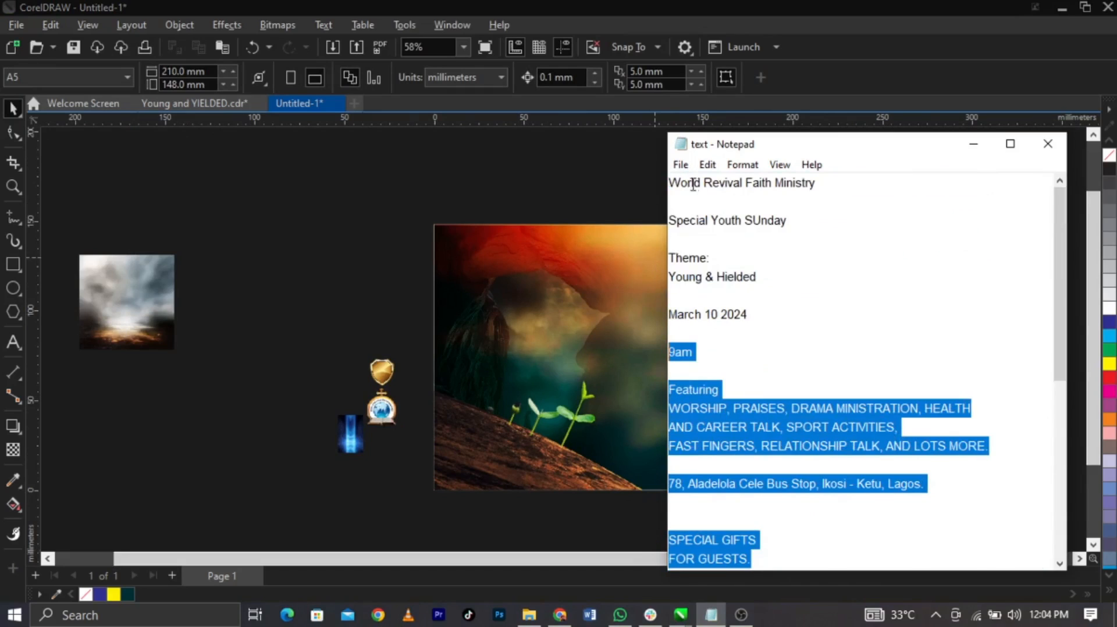
{"action": "left_click", "coordinate": [669, 181], "text": "shift"}
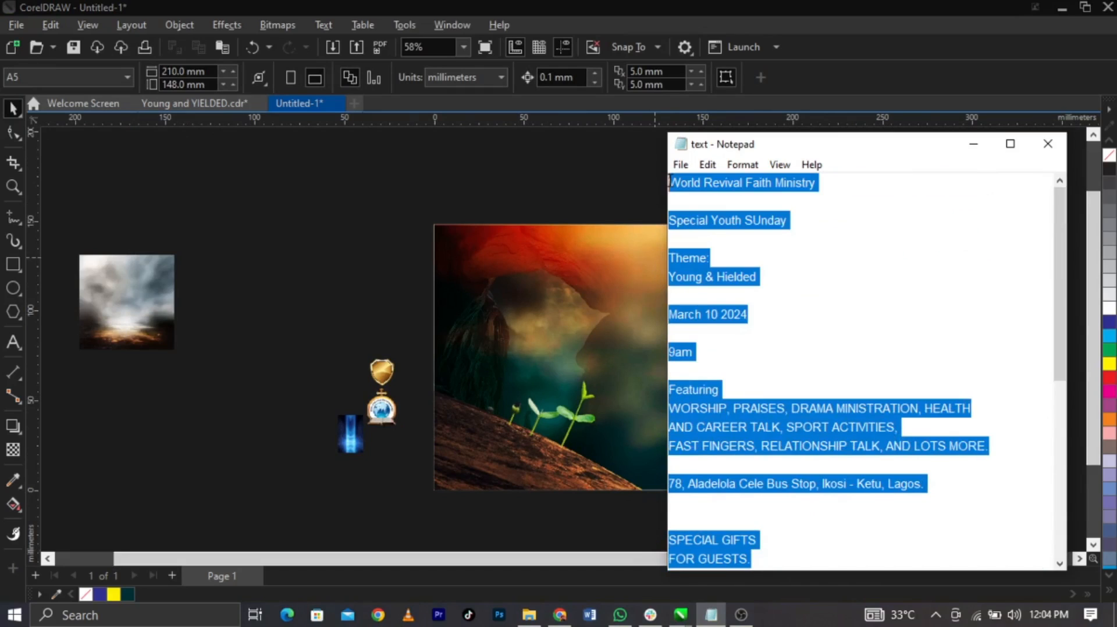
Switch back to CorelDRAW and paste the copied flyer text as artistic text in the empty area beside the page
{"action": "left_click", "coordinate": [374, 225]}
{"action": "key", "text": "F8"}
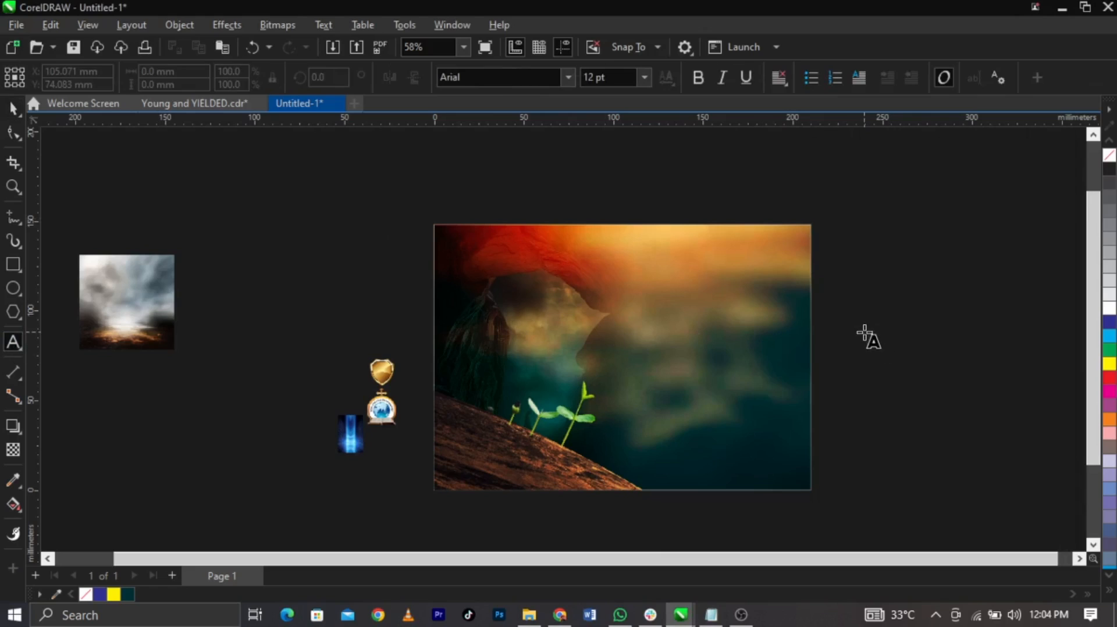
{"action": "left_click", "coordinate": [864, 326]}
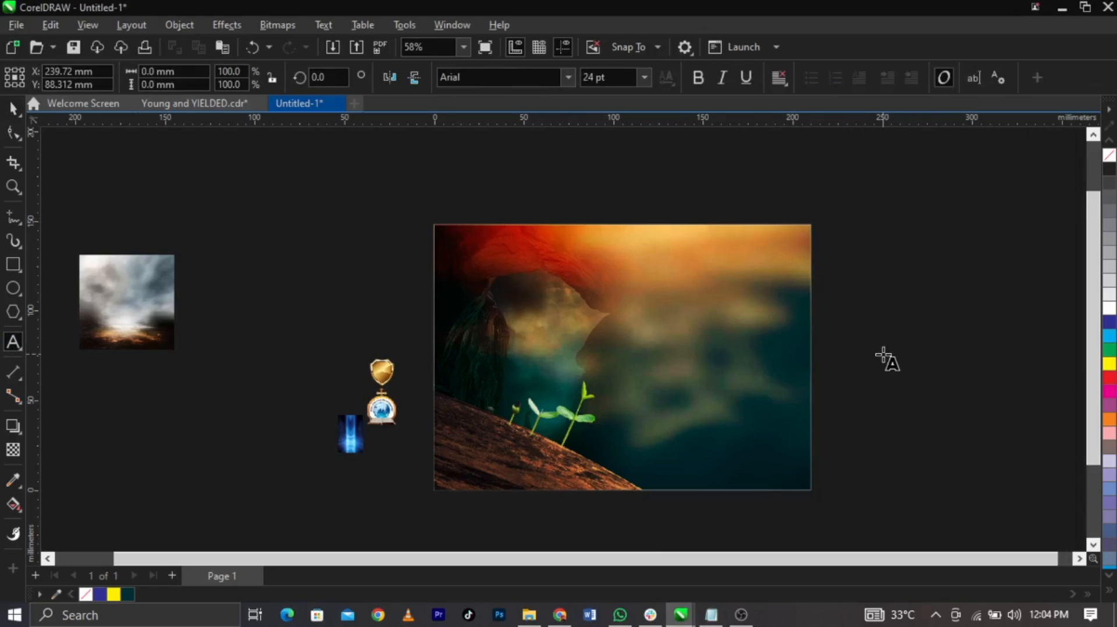
{"action": "scroll", "coordinate": [924, 308], "scroll_direction": "up", "scroll_amount": 1}
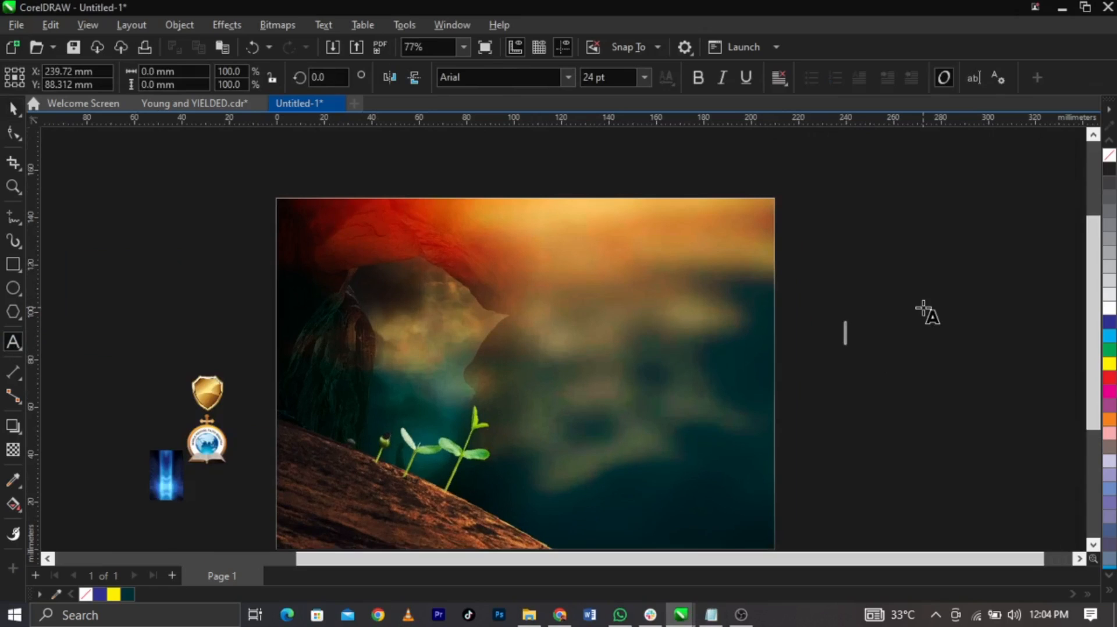
{"action": "key", "text": "ctrl+v"}
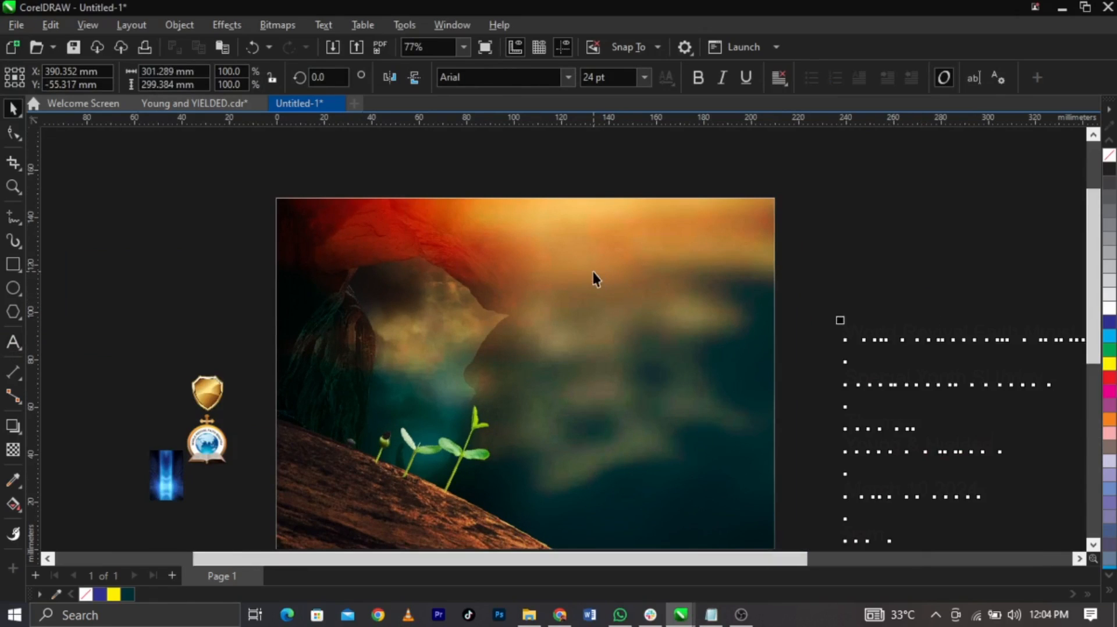
{"action": "scroll", "coordinate": [592, 270], "scroll_direction": "down", "scroll_amount": 2}
{"action": "key", "text": "ctrl+space"}
{"action": "left_click", "coordinate": [753, 271]}
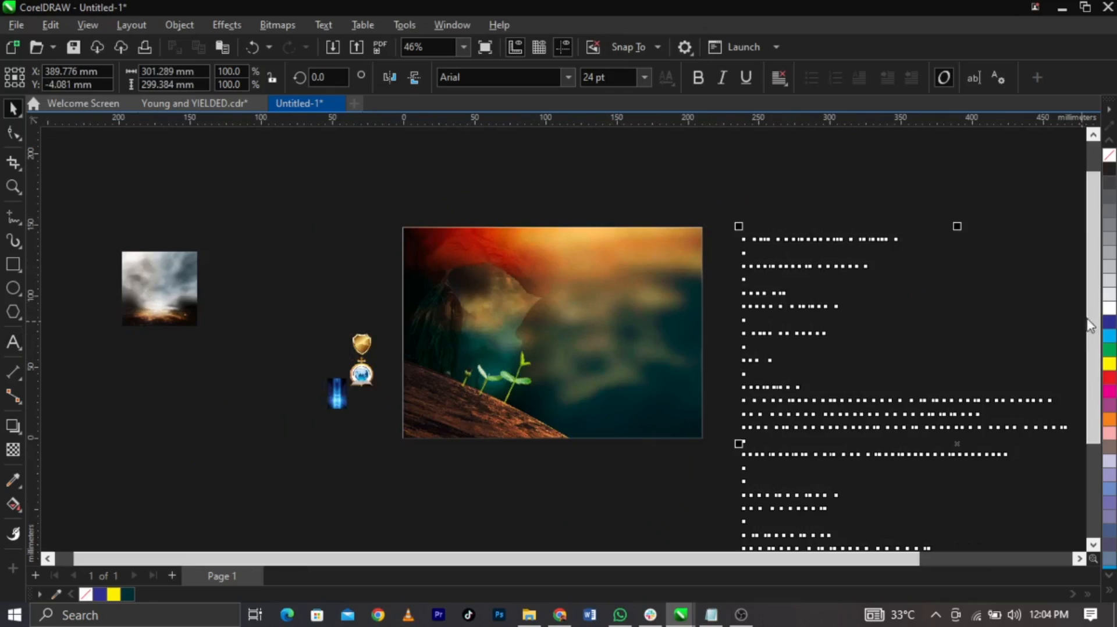
Fill the pasted flyer text with white and set its size to 11 pt
{"action": "left_click", "coordinate": [1109, 308]}
{"action": "left_click", "coordinate": [643, 83]}
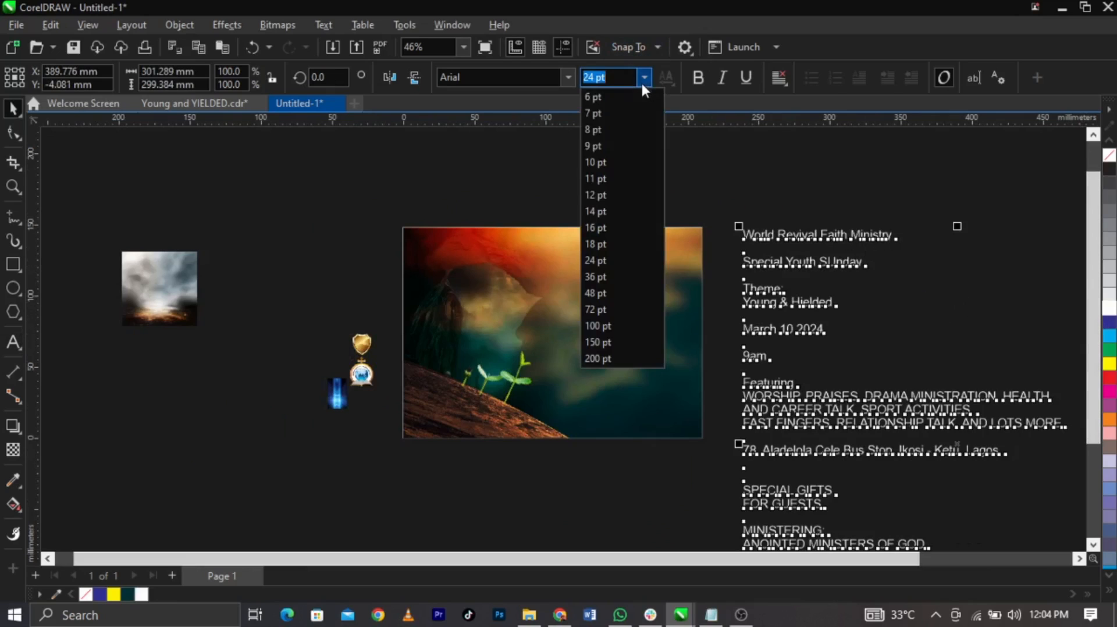
{"action": "left_click", "coordinate": [630, 179]}
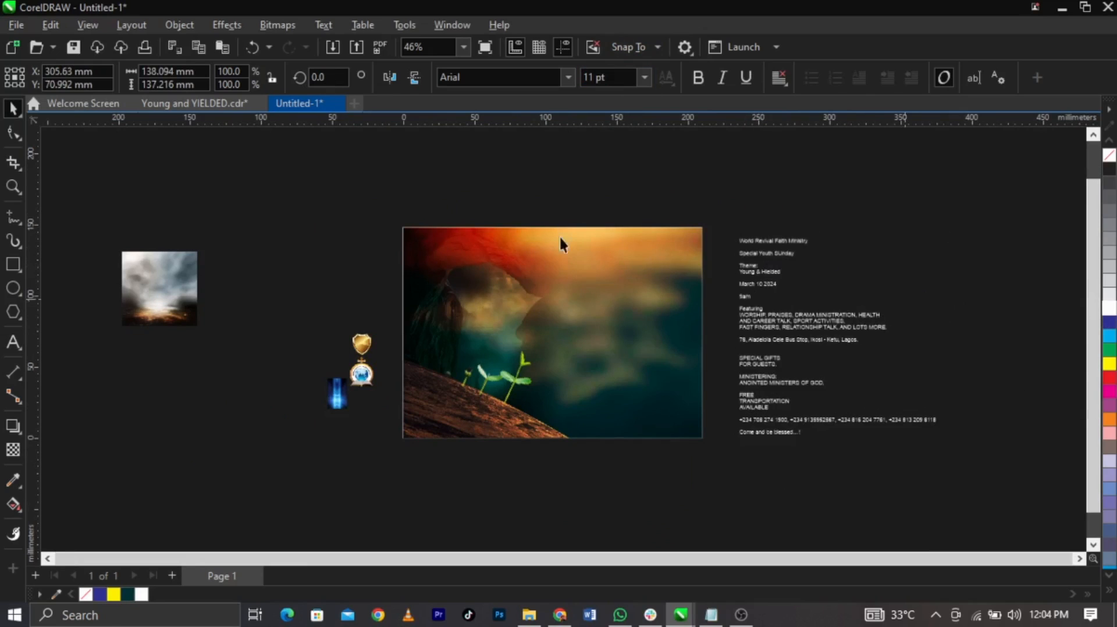
Place the World Revival Faith Ministry logo on the orange sky of the page at about X 153.5, Y 129 mm
{"action": "key", "text": "z"}
{"action": "left_click_drag", "start_coordinate": [286, 219], "coordinate": [794, 457]}
{"action": "key", "text": "space"}
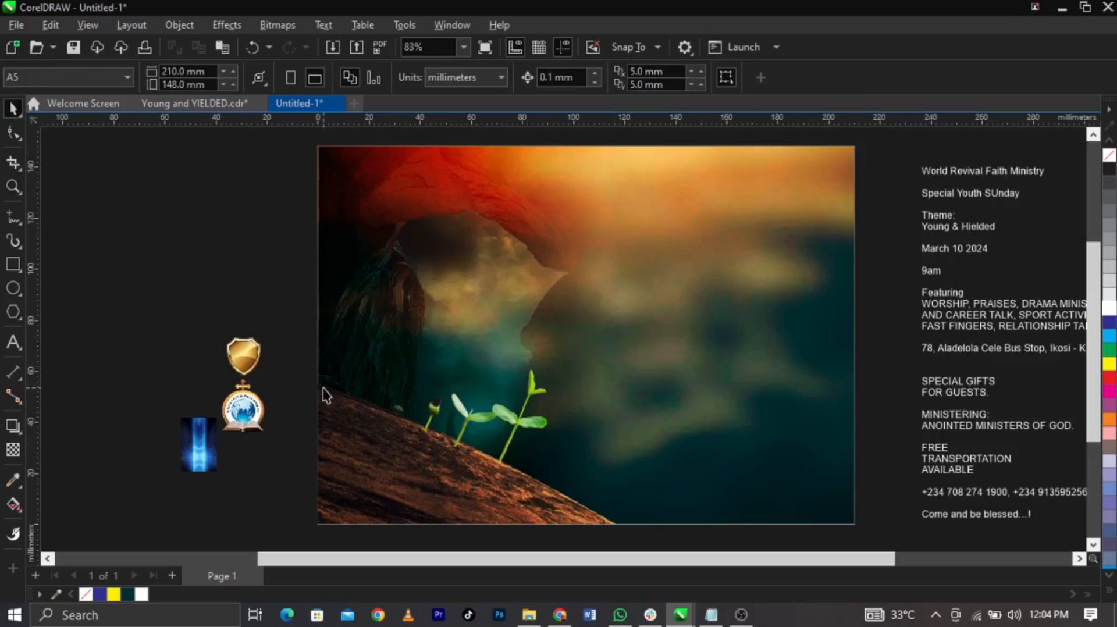
{"action": "left_click_drag", "start_coordinate": [243, 405], "coordinate": [721, 240]}
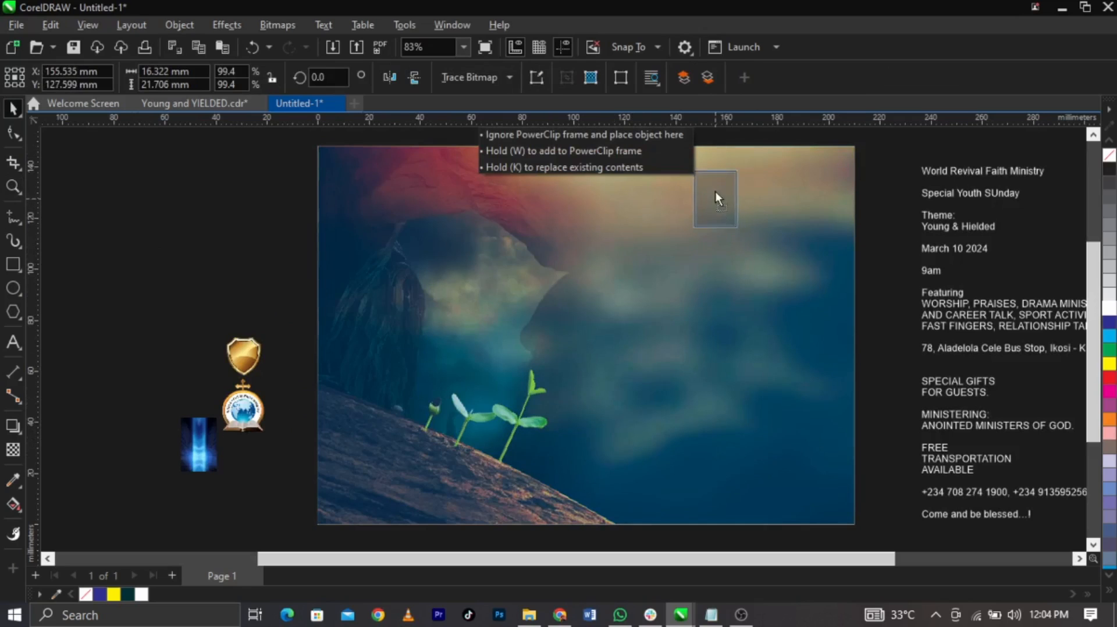
{"action": "left_click_drag", "start_coordinate": [714, 191], "coordinate": [707, 242]}
{"action": "scroll", "coordinate": [725, 188], "scroll_direction": "up", "scroll_amount": 2}
{"action": "scroll", "coordinate": [717, 207], "scroll_direction": "down", "scroll_amount": 2}
{"action": "scroll", "coordinate": [720, 166], "scroll_direction": "up", "scroll_amount": 2}
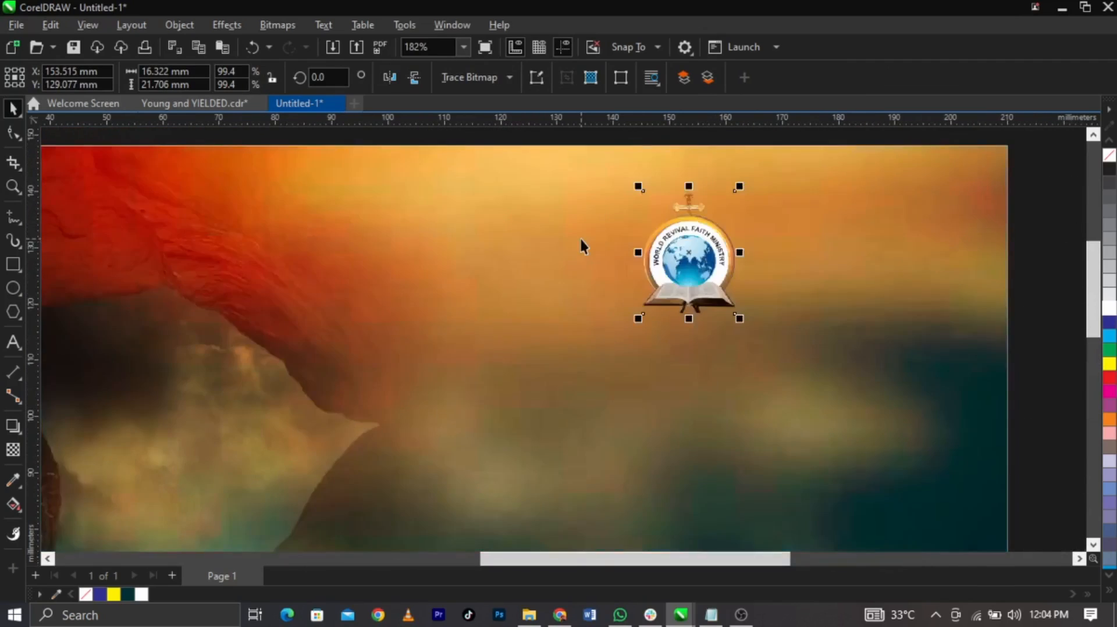
Cut "World Revival Faith Ministry" out of the flyer text and paste it as a separate line just below the logo
{"action": "scroll", "coordinate": [582, 246], "scroll_direction": "down", "scroll_amount": 2}
{"action": "double_click", "coordinate": [848, 225]}
{"action": "left_click_drag", "start_coordinate": [847, 225], "coordinate": [972, 234]}
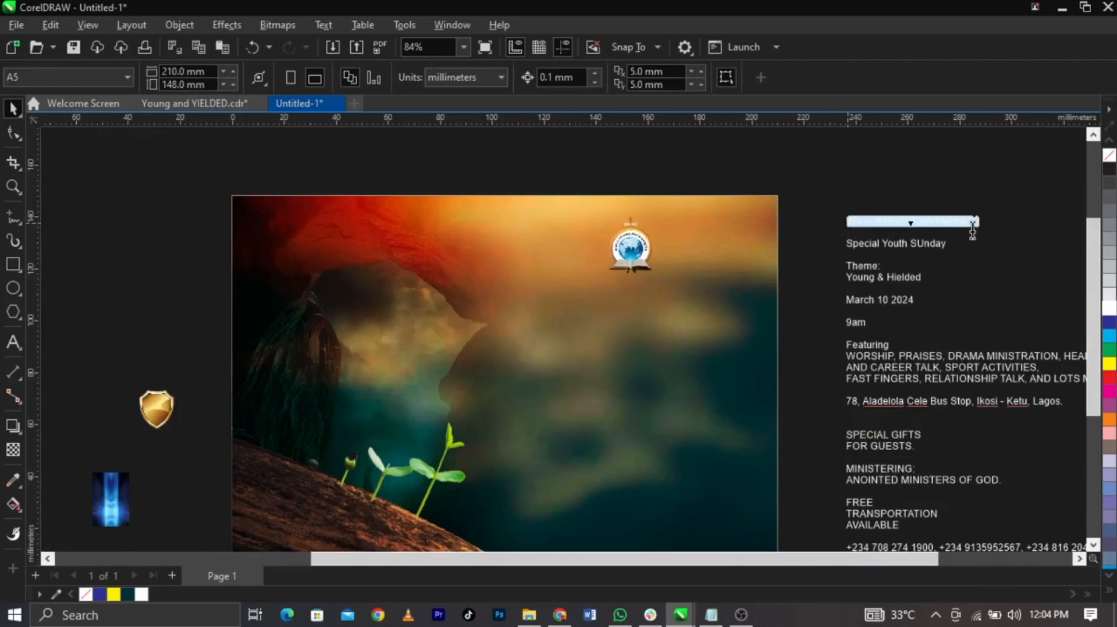
{"action": "key", "text": "ctrl+x"}
{"action": "left_click", "coordinate": [611, 306]}
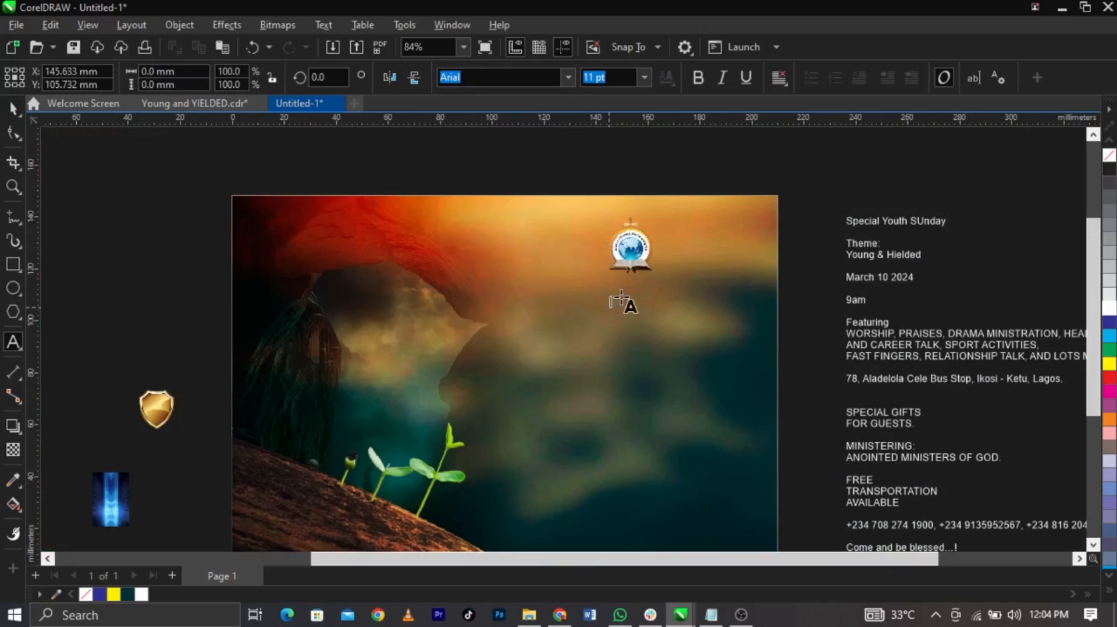
{"action": "key", "text": "ctrl+v"}
{"action": "key", "text": "ctrl+space"}
{"action": "scroll", "coordinate": [626, 293], "scroll_direction": "up", "scroll_amount": 2}
{"action": "left_click_drag", "start_coordinate": [634, 312], "coordinate": [584, 281]}
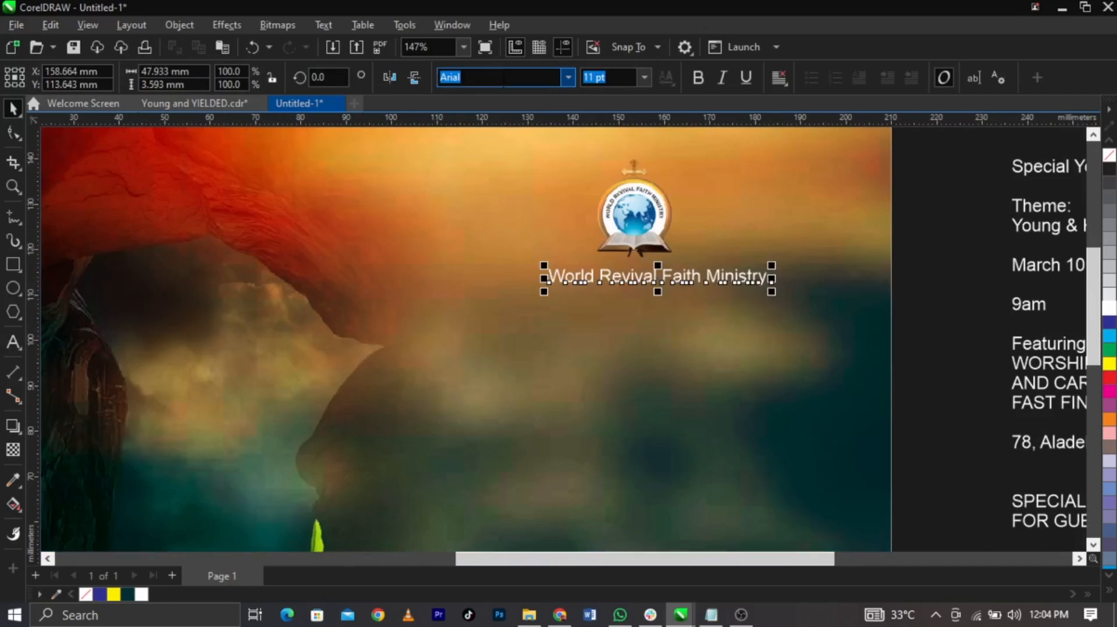
Set the World Revival Faith Ministry line in Campton Book Bold and move it under the logo at about X 152, Y 112 mm
{"action": "left_click", "coordinate": [505, 75]}
{"action": "type", "text": "campton Book"}
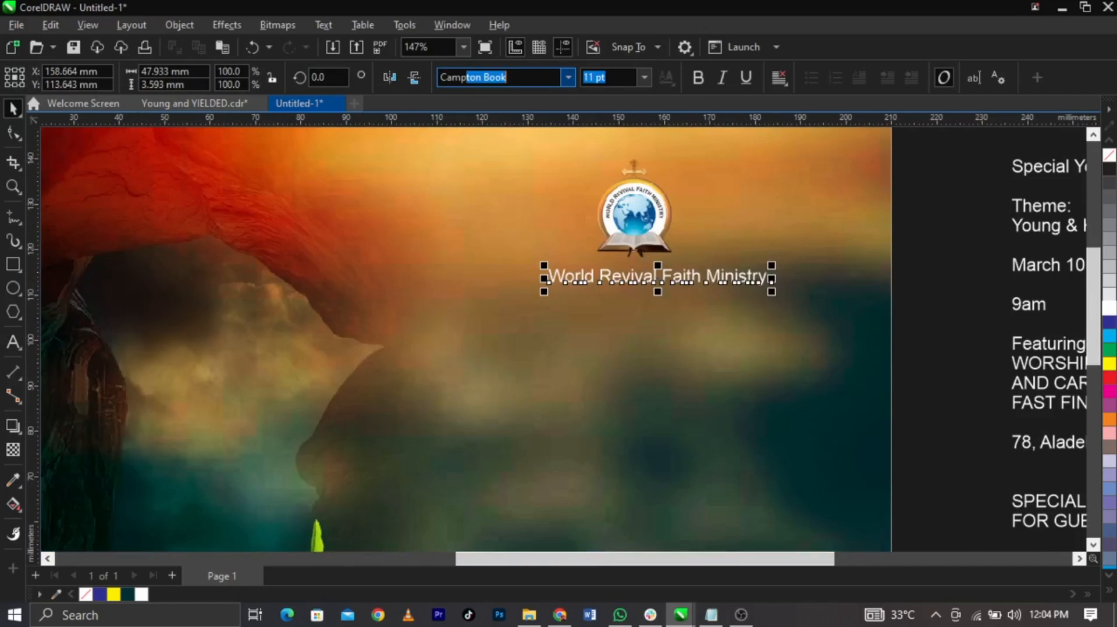
{"action": "key", "text": "Return"}
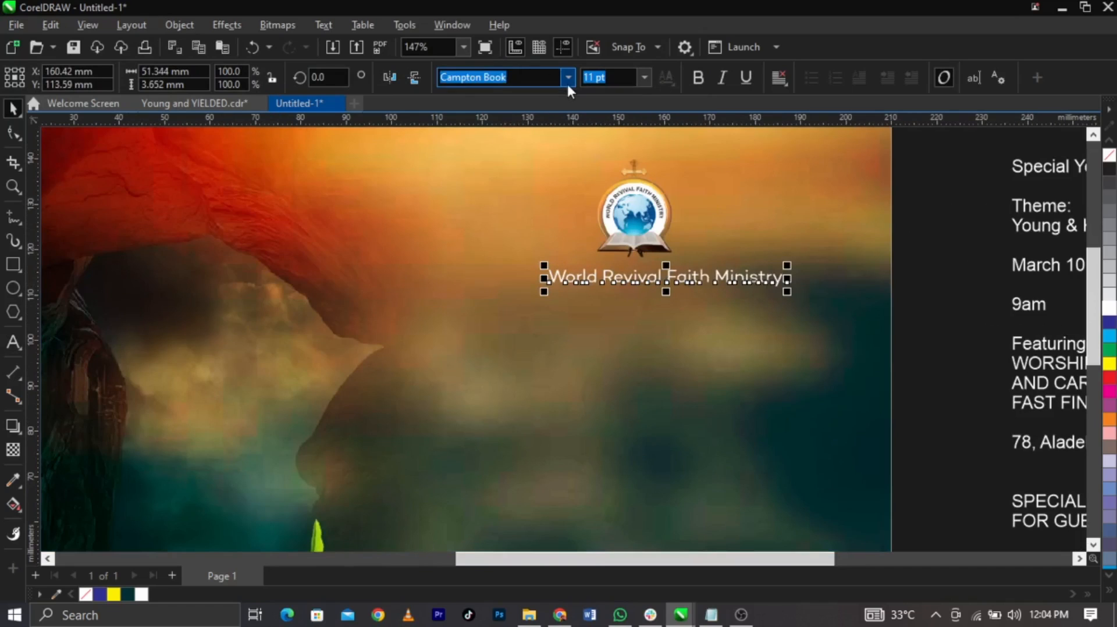
{"action": "left_click", "coordinate": [566, 82]}
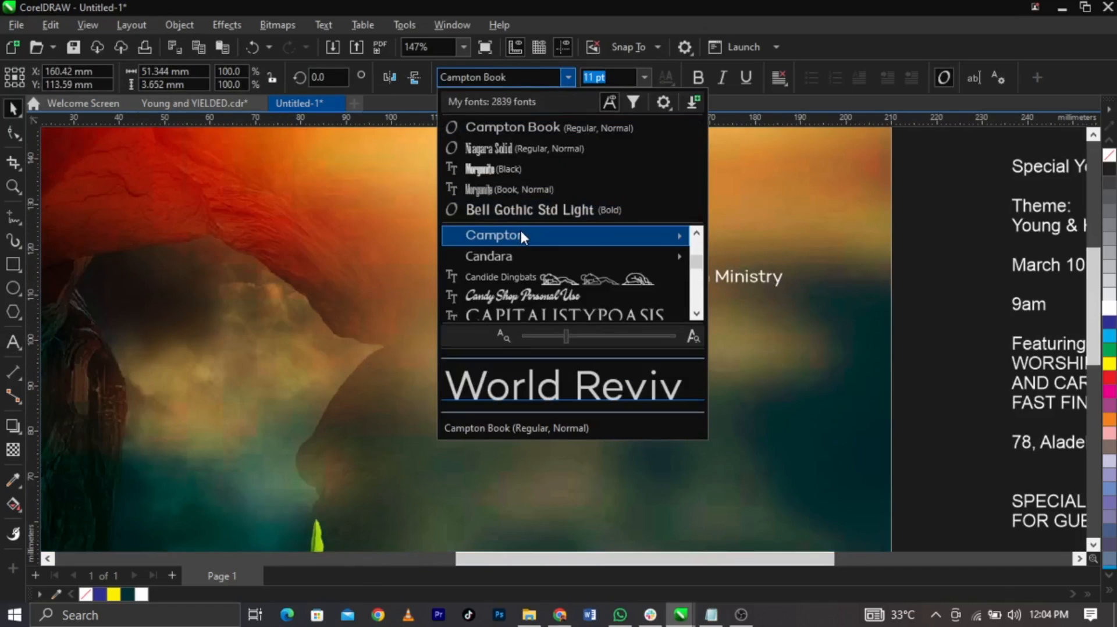
{"action": "mouse_move", "coordinate": [519, 232]}
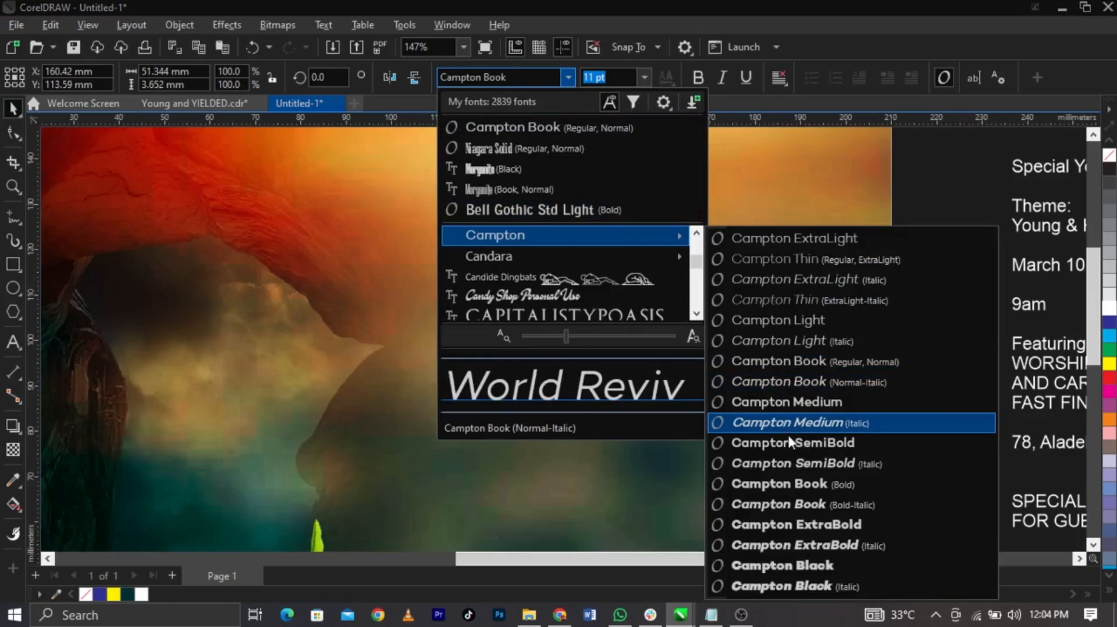
{"action": "left_click", "coordinate": [797, 484]}
{"action": "left_click_drag", "start_coordinate": [696, 284], "coordinate": [652, 291]}
Change the case of the World Revival Faith Ministry line to UPPERCASE
{"action": "double_click", "coordinate": [651, 289]}
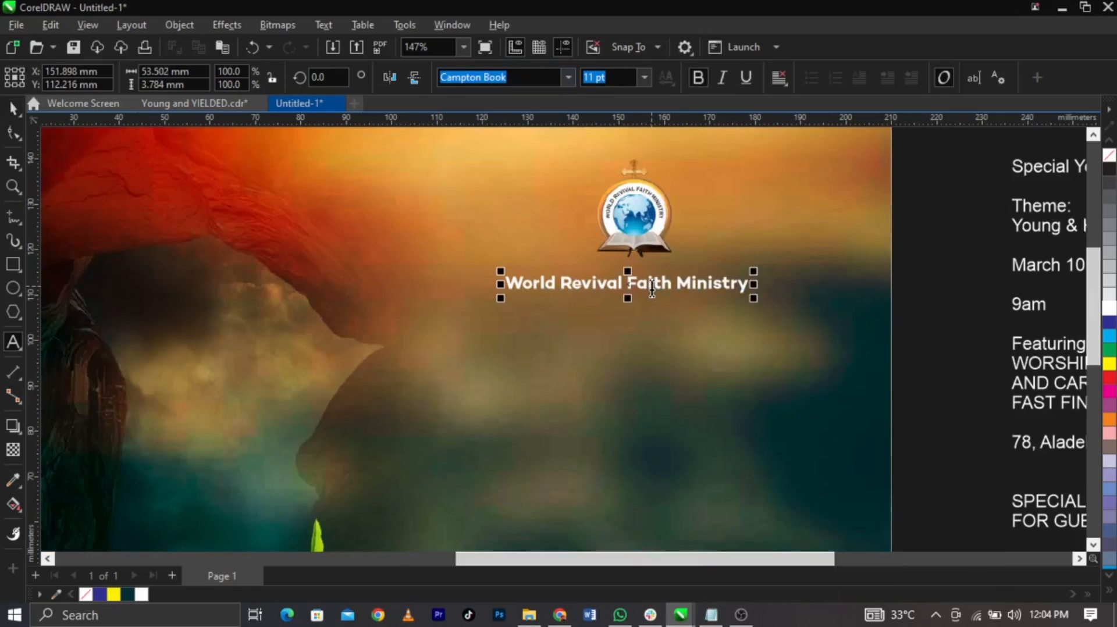
{"action": "key", "text": "ctrl+a"}
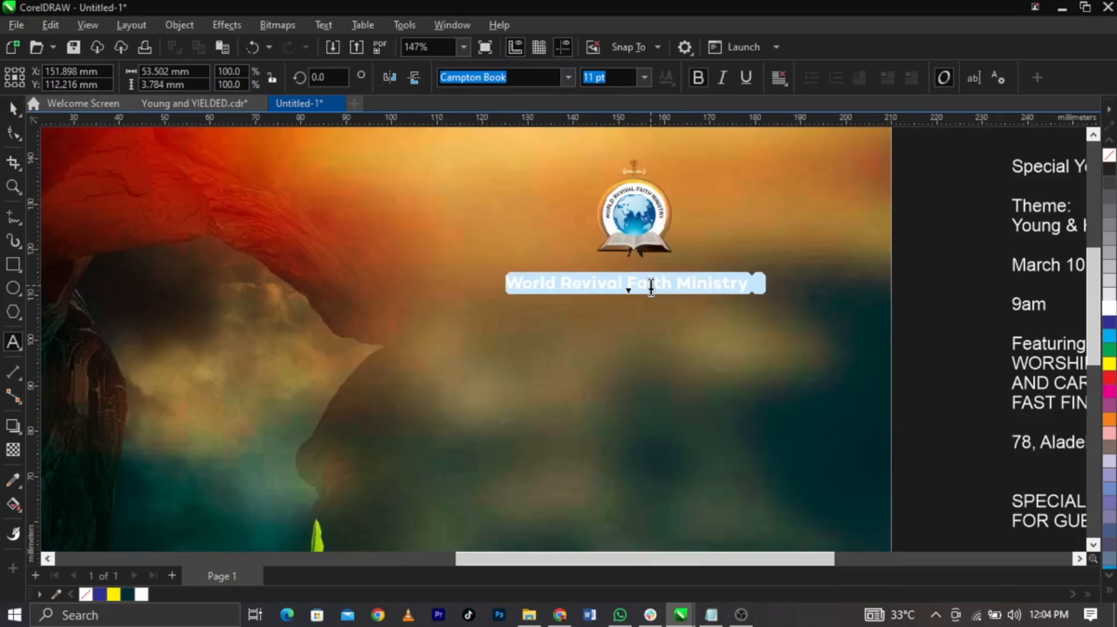
{"action": "key", "text": "shift+F3"}
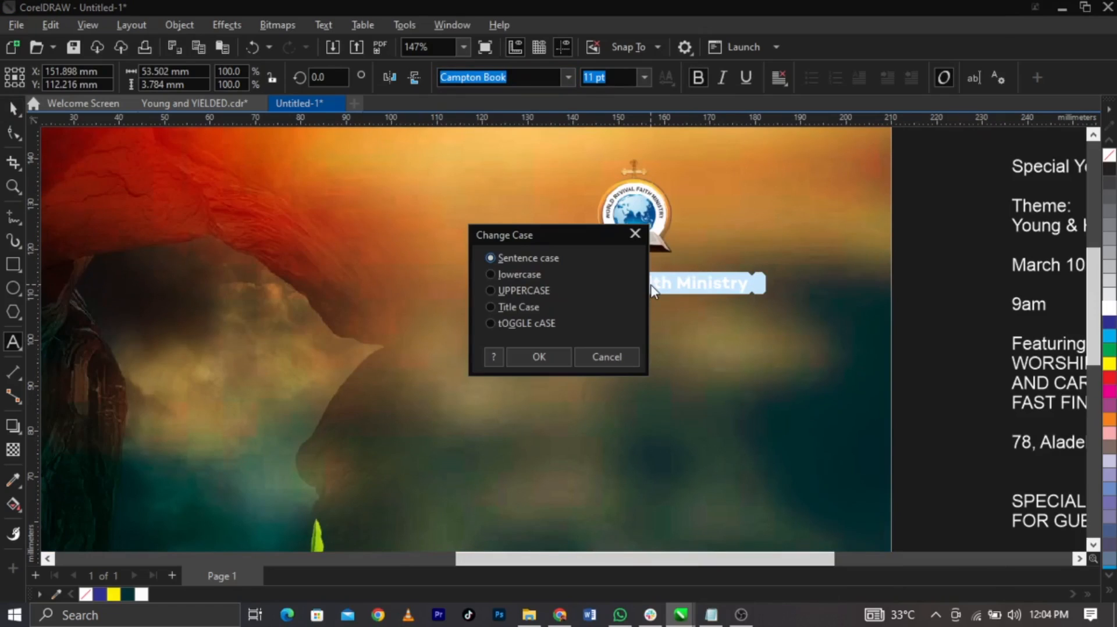
{"action": "left_click", "coordinate": [611, 357]}
{"action": "left_click", "coordinate": [324, 25]}
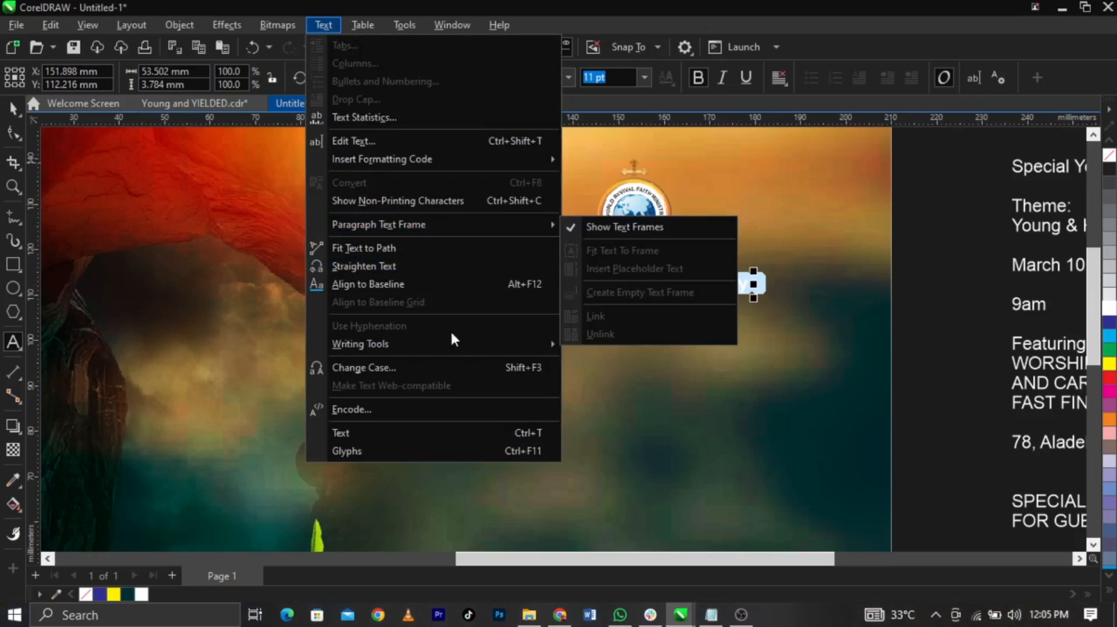
{"action": "left_click", "coordinate": [460, 360]}
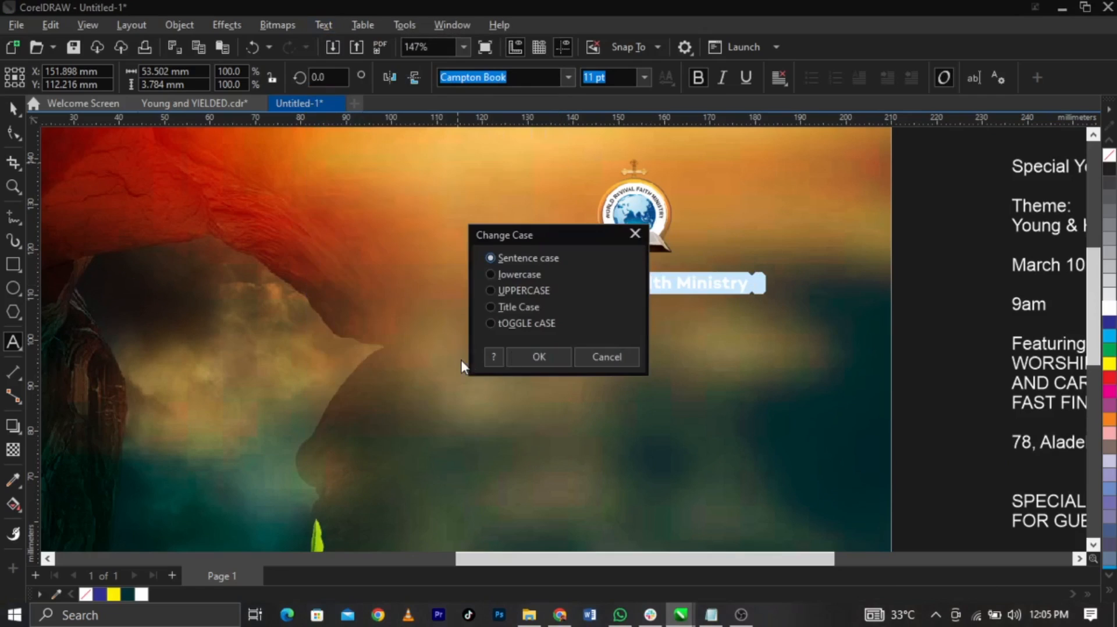
{"action": "left_click", "coordinate": [531, 290]}
{"action": "left_click", "coordinate": [541, 352]}
{"action": "key", "text": "ctrl+space"}
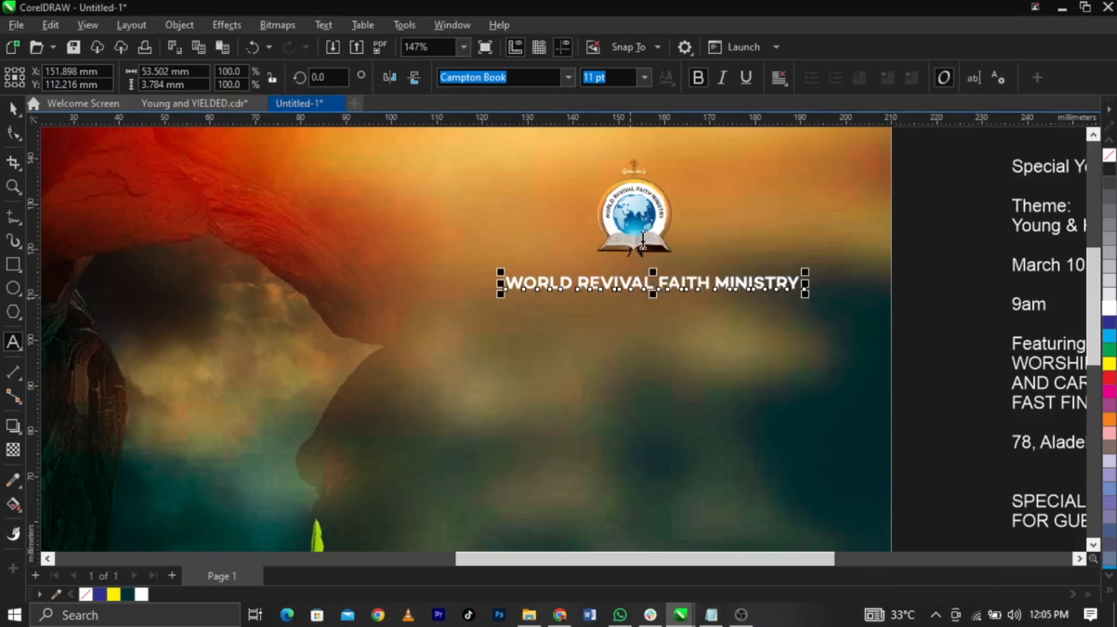
Centre the World Revival Faith Ministry line under the logo and enlarge it to about 84 mm wide
{"action": "left_click", "coordinate": [639, 233], "text": "shift"}
{"action": "key", "text": "c"}
{"action": "left_click", "coordinate": [976, 319]}
{"action": "left_click", "coordinate": [741, 290]}
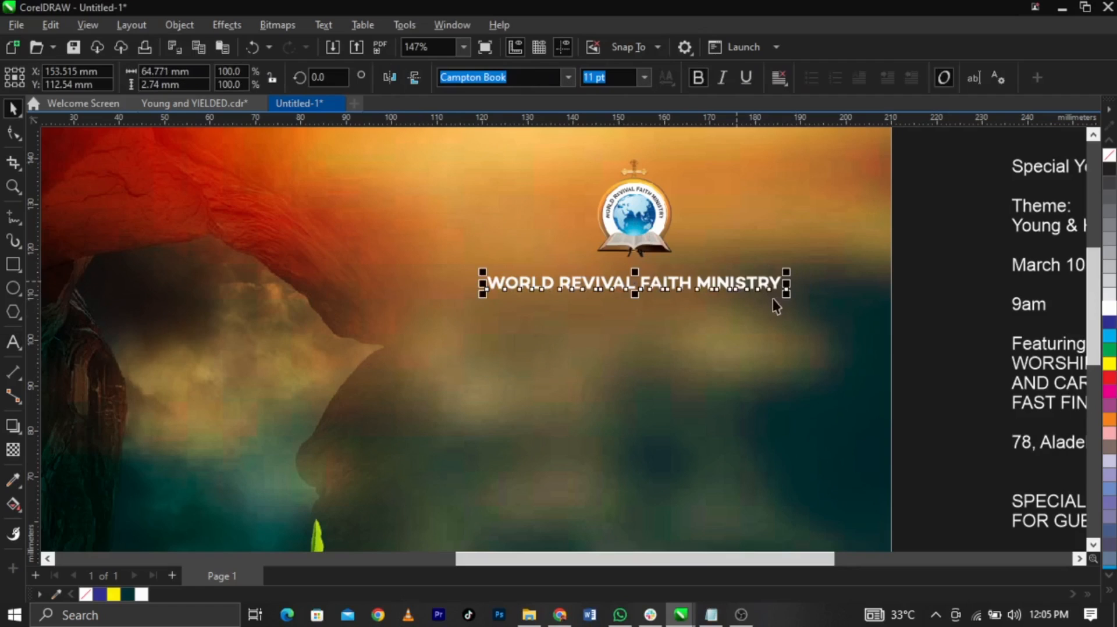
{"action": "left_click_drag", "start_coordinate": [787, 298], "coordinate": [818, 316]}
Move the logo and the ministry name together slightly upward, to about X 153.6, Y 127.7 mm
{"action": "scroll", "coordinate": [743, 303], "scroll_direction": "down", "scroll_amount": 3}
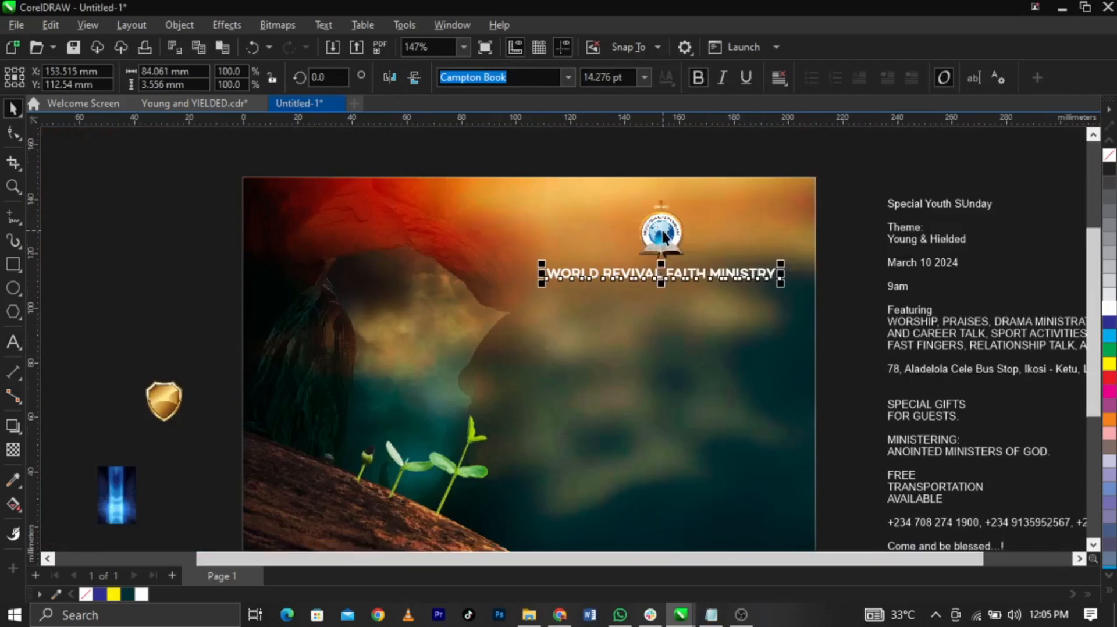
{"action": "left_click", "coordinate": [663, 231], "text": "shift"}
{"action": "scroll", "coordinate": [663, 231], "scroll_direction": "up", "scroll_amount": 3}
{"action": "mouse_move", "coordinate": [663, 231]}
{"action": "left_mouse_down"}
{"action": "mouse_move", "coordinate": [661, 217]}
{"action": "mouse_move", "coordinate": [656, 226]}
{"action": "left_mouse_up"}
{"action": "scroll", "coordinate": [552, 230], "scroll_direction": "down", "scroll_amount": 2}
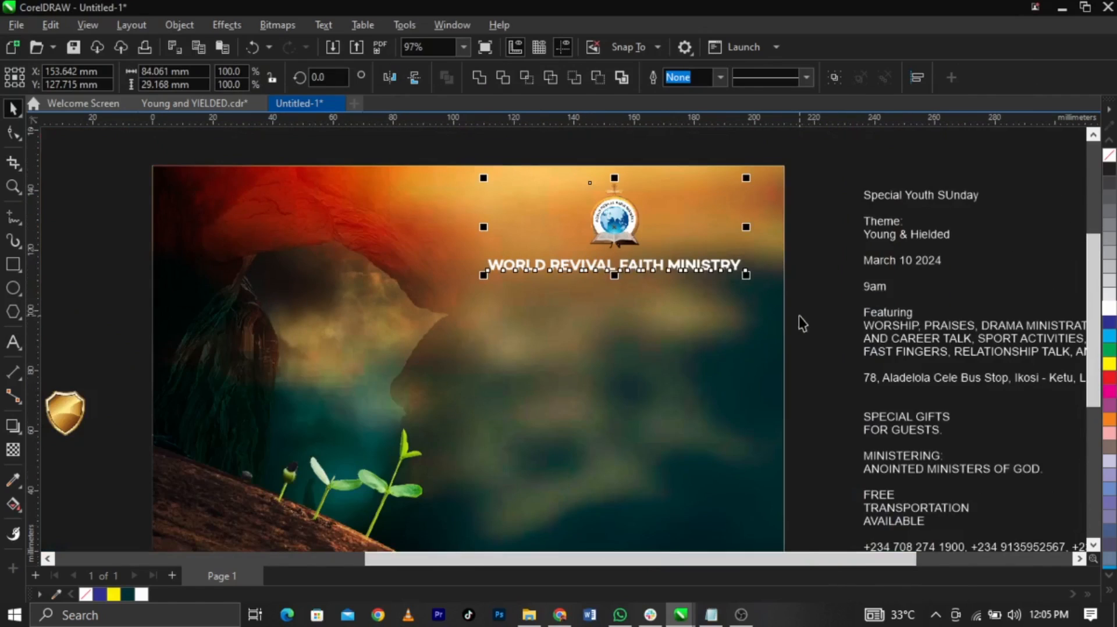
{"action": "key", "text": "Escape"}
{"action": "scroll", "coordinate": [546, 195], "scroll_direction": "down", "scroll_amount": 2}
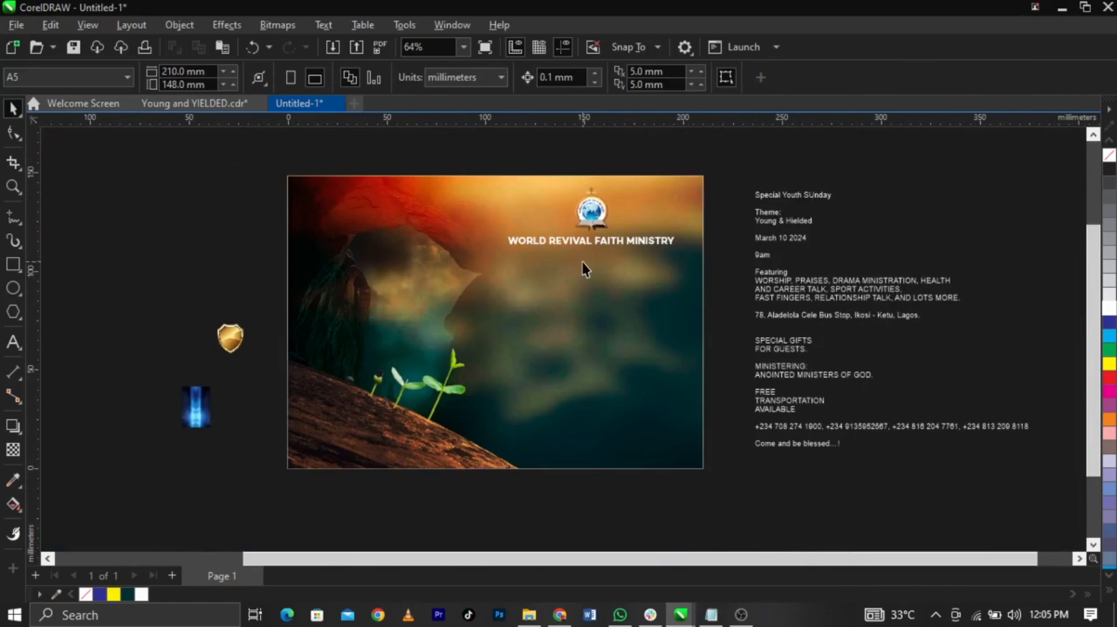
{"action": "scroll", "coordinate": [582, 263], "scroll_direction": "up", "scroll_amount": 1}
Cut "Young & Hielded" out of the flyer text and paste it as a separate line below the ministry name
{"action": "double_click", "coordinate": [856, 190]}
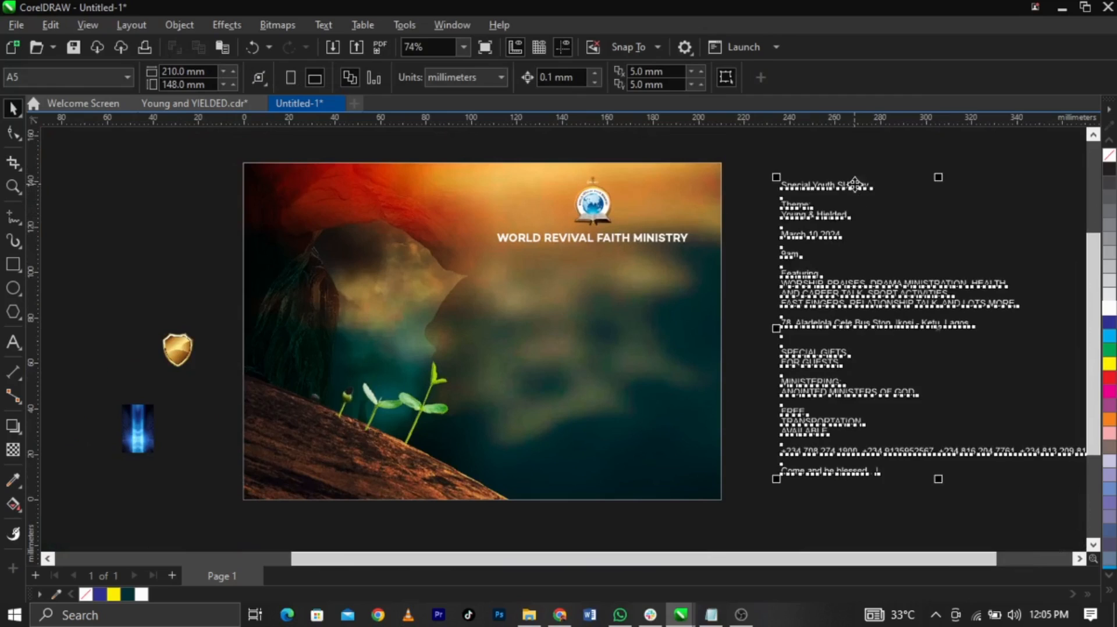
{"action": "scroll", "coordinate": [819, 260], "scroll_direction": "up", "scroll_amount": 3}
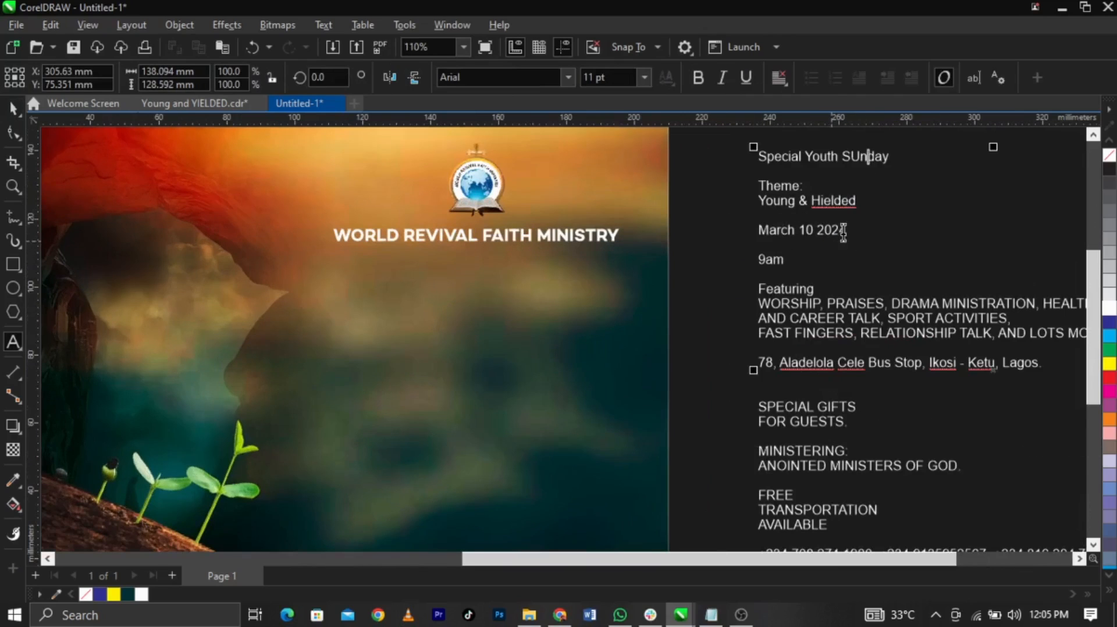
{"action": "left_click_drag", "start_coordinate": [869, 203], "coordinate": [758, 204]}
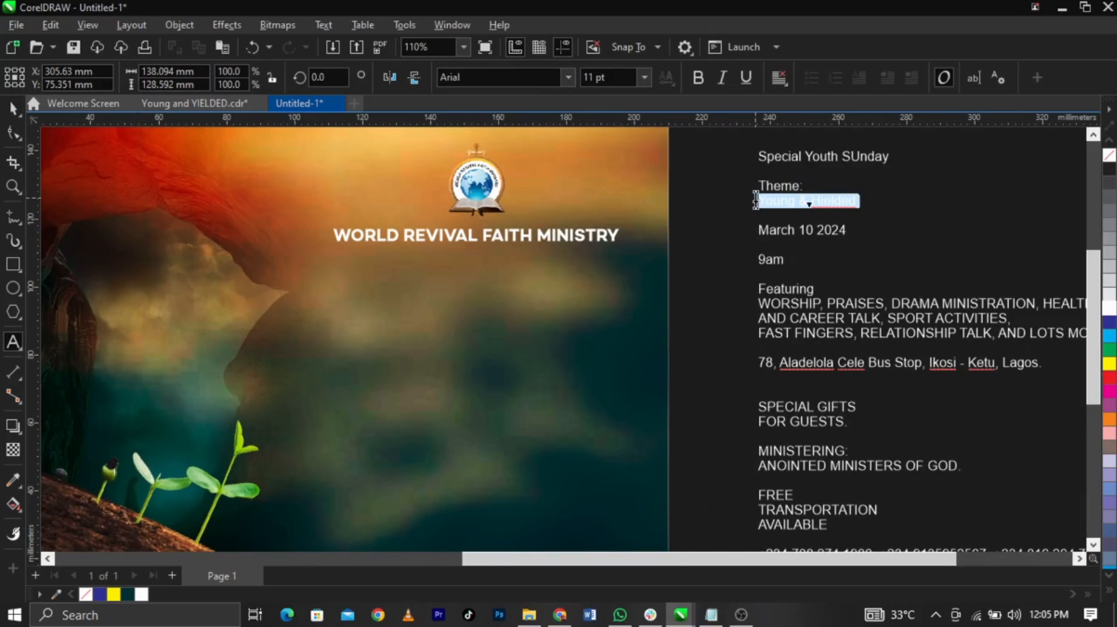
{"action": "key", "text": "ctrl+x"}
{"action": "left_click", "coordinate": [424, 309]}
{"action": "key", "text": "ctrl+v"}
{"action": "key", "text": "ctrl+space"}
{"action": "scroll", "coordinate": [425, 309], "scroll_direction": "up", "scroll_amount": 3}
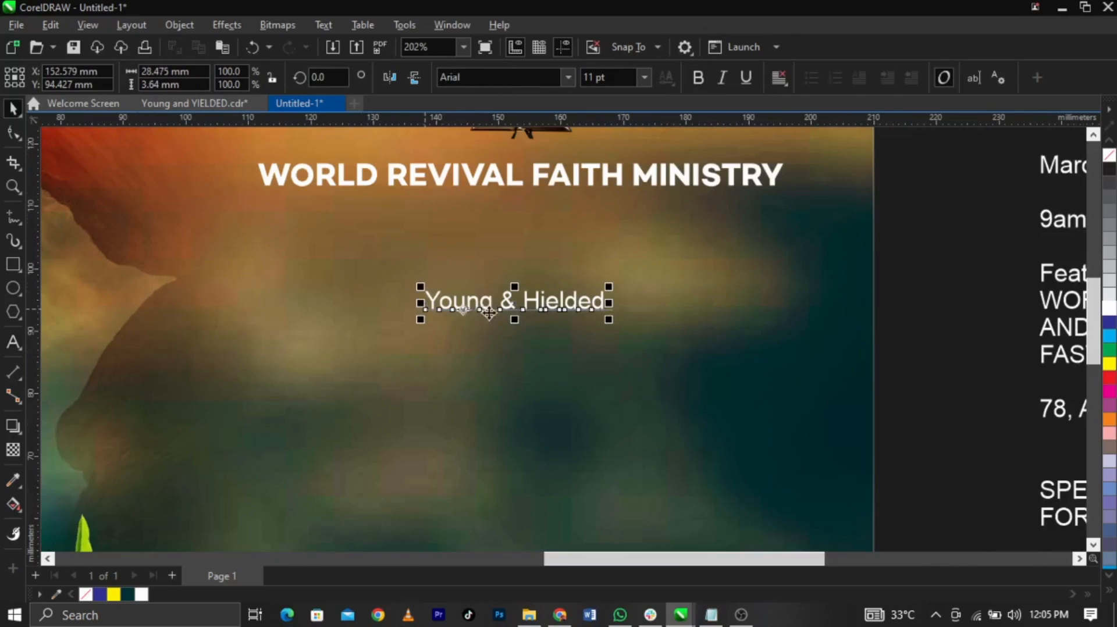
Correct the misspelled "Hielded" in the theme line to the suggested spelling "Yielded"
{"action": "double_click", "coordinate": [544, 311]}
{"action": "right_click", "coordinate": [546, 312]}
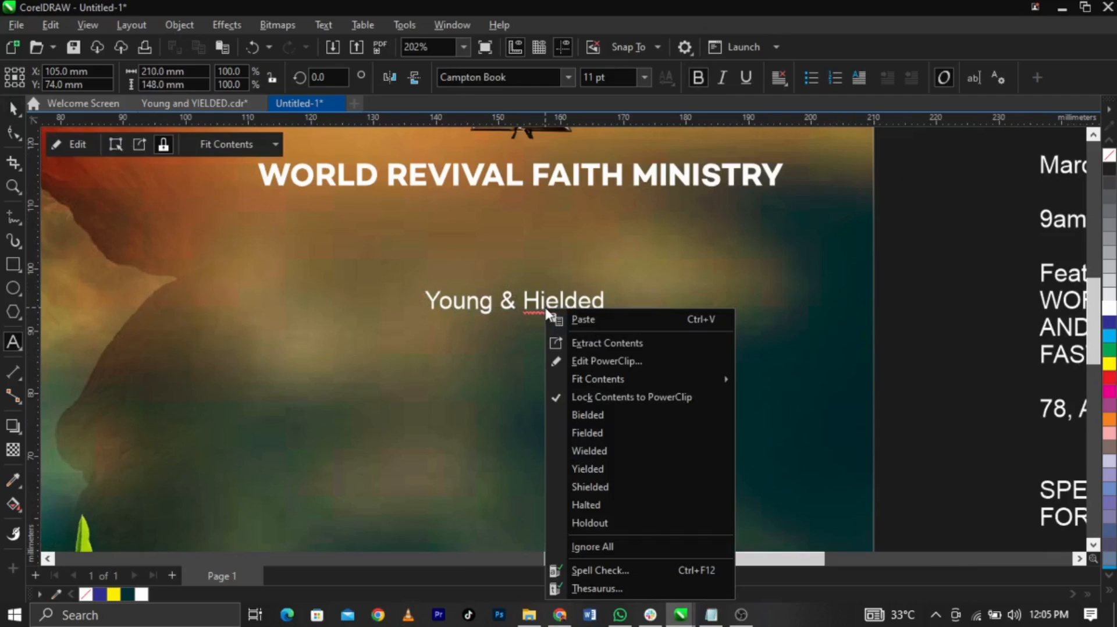
{"action": "left_click", "coordinate": [626, 468]}
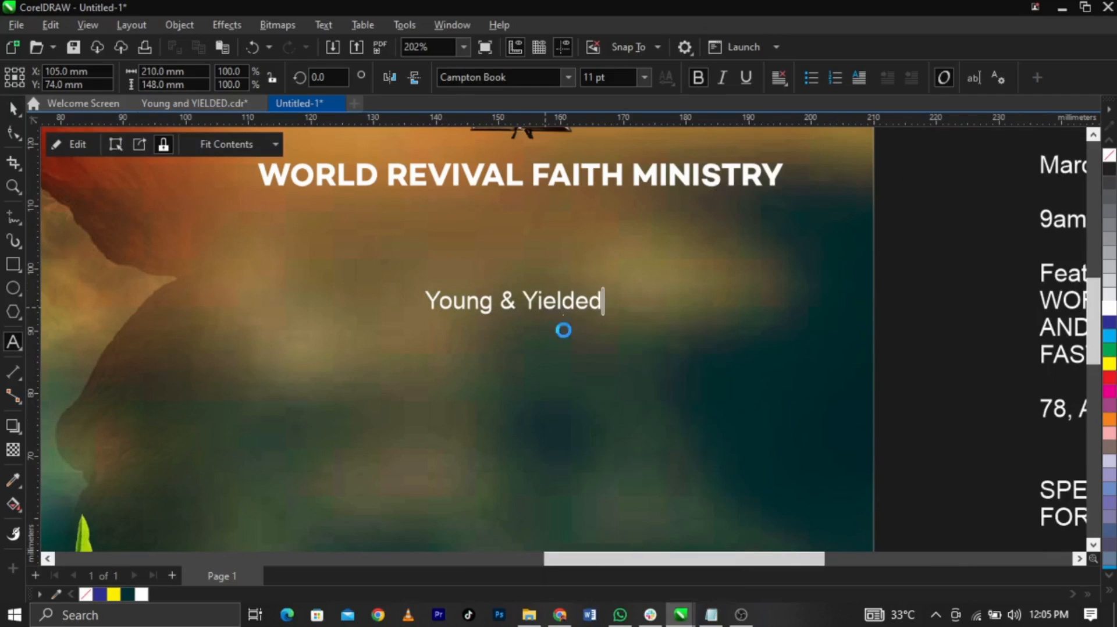
Split the theme into three lines, "Young", "&" and "Yielded", and break them apart into separate text objects
{"action": "left_click", "coordinate": [525, 304]}
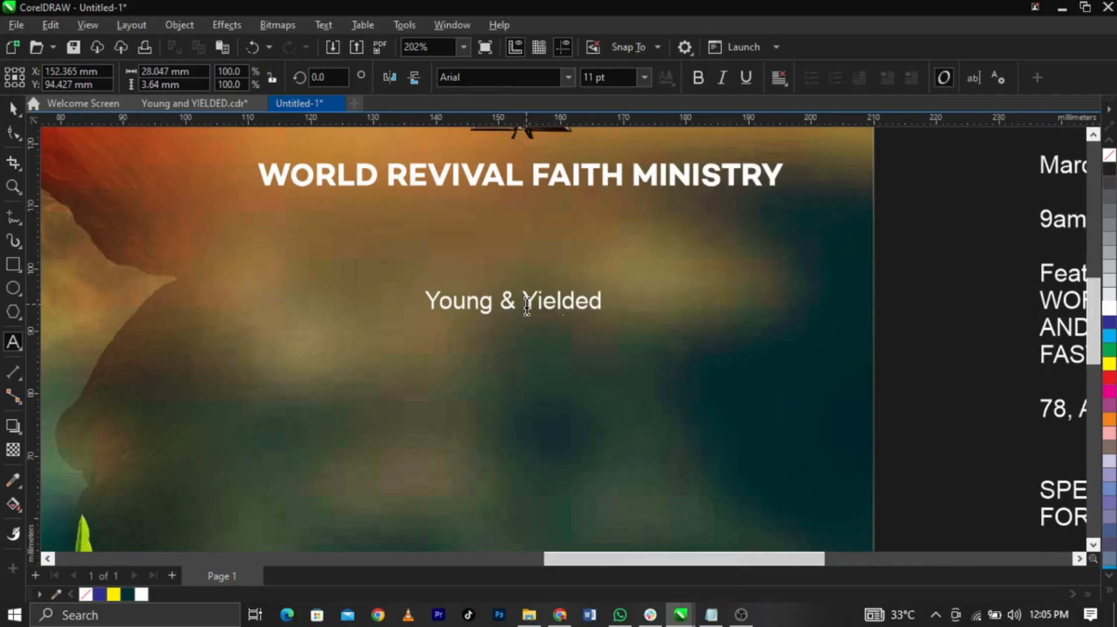
{"action": "key", "text": "Escape"}
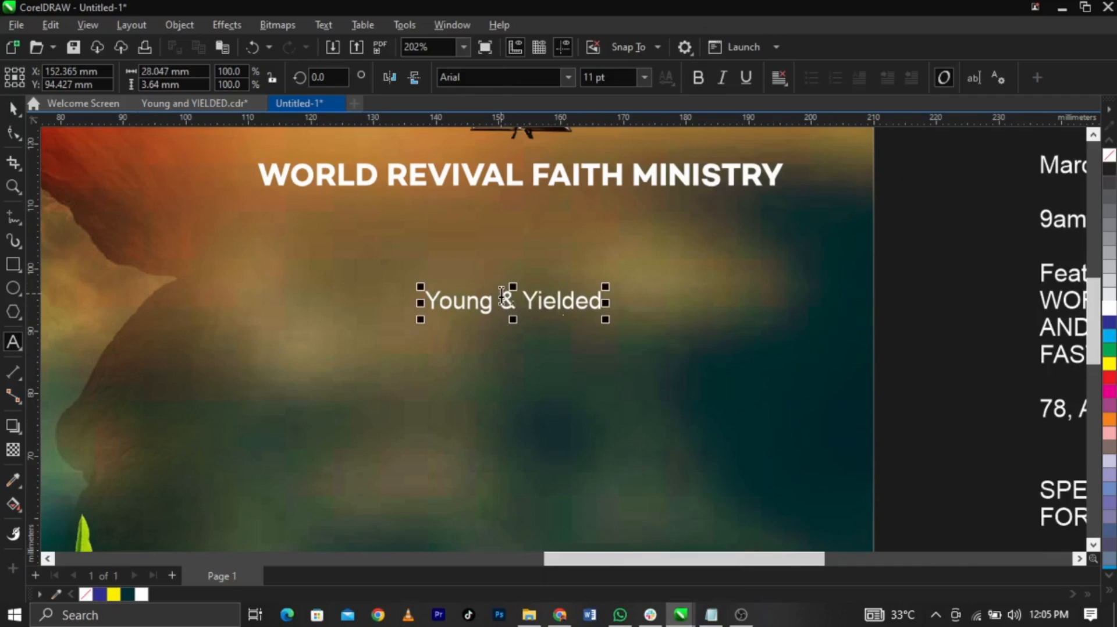
{"action": "left_click", "coordinate": [503, 296]}
{"action": "key", "text": "Return"}
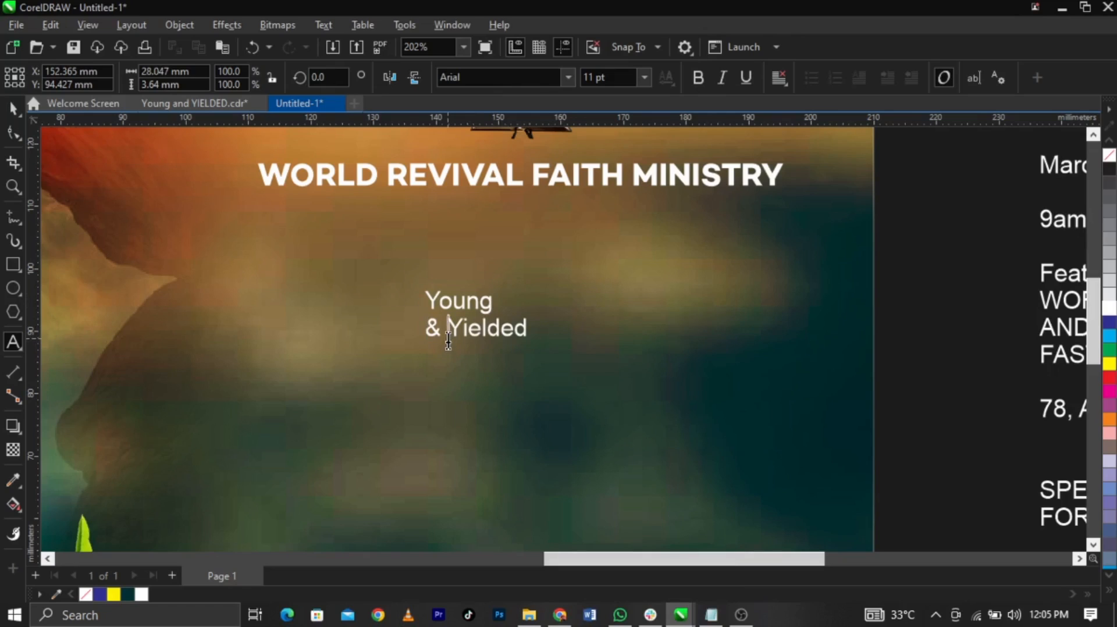
{"action": "key", "text": "Return"}
{"action": "key", "text": "ctrl+space"}
{"action": "key", "text": "ctrl+k"}
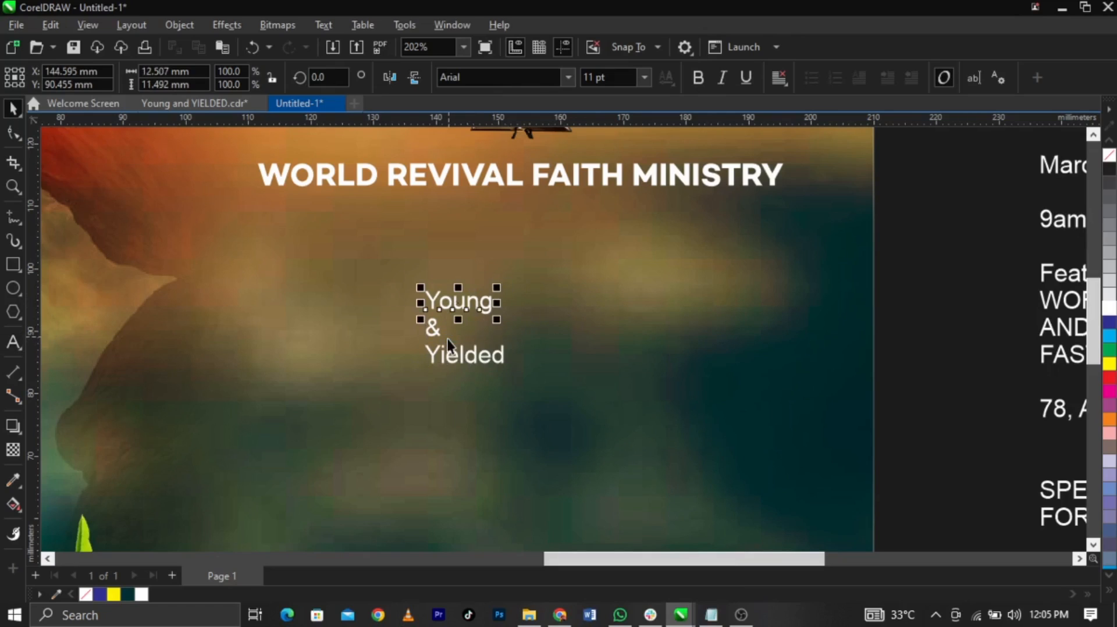
Check the fonts listed at the end of the Notepad text file and set "Young" in Austragen
{"action": "left_click", "coordinate": [713, 615]}
{"action": "left_click", "coordinate": [754, 453]}
{"action": "scroll", "coordinate": [756, 454], "scroll_direction": "down", "scroll_amount": 6}
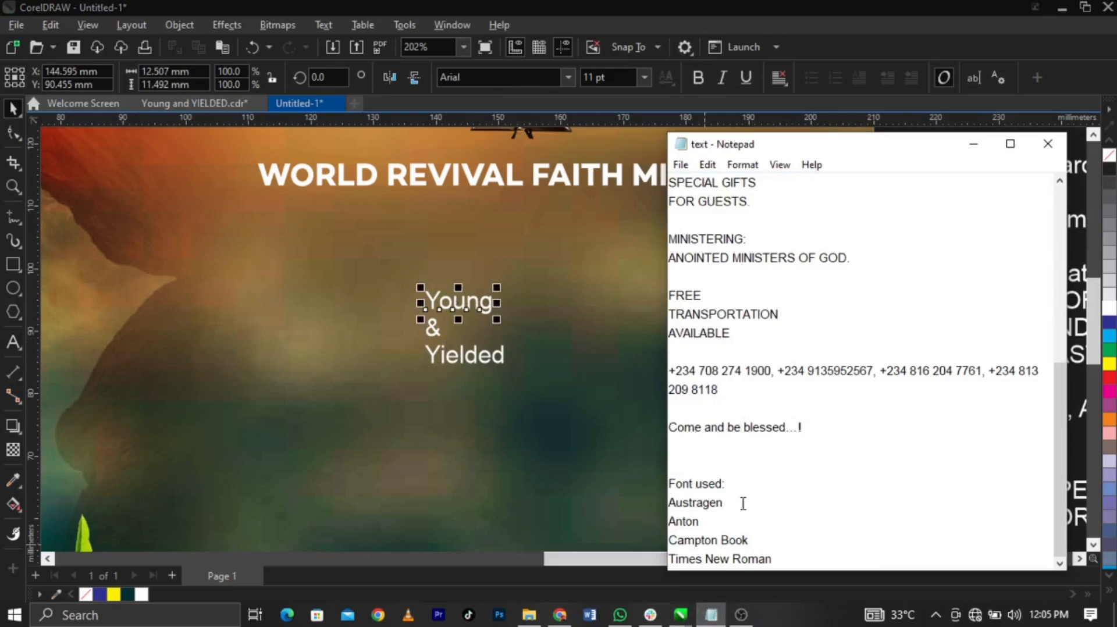
{"action": "left_click_drag", "start_coordinate": [743, 504], "coordinate": [673, 503]}
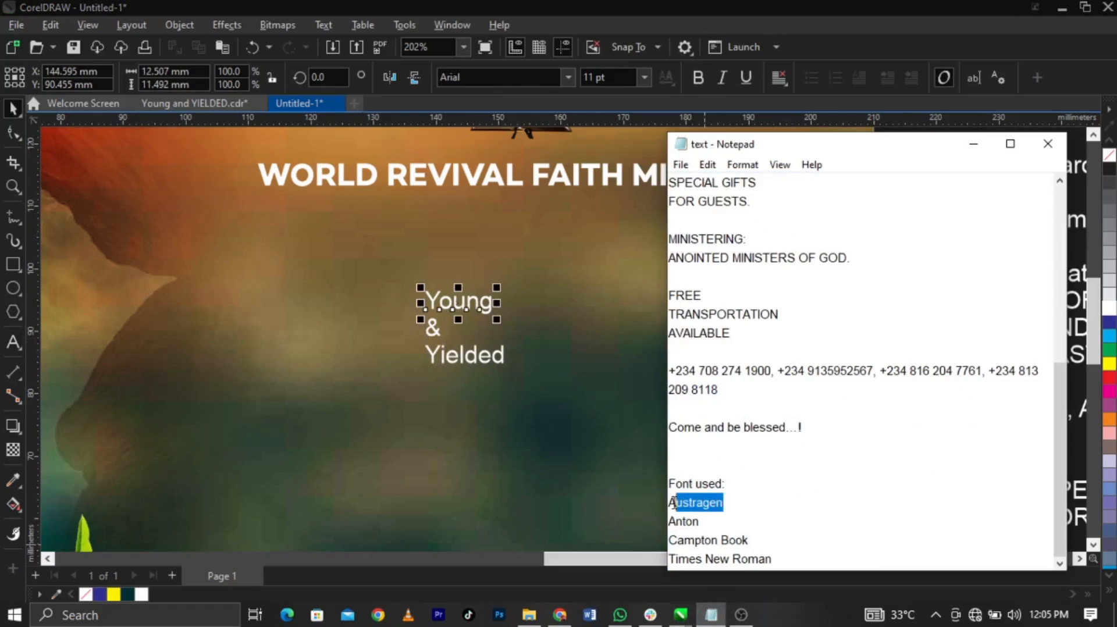
{"action": "left_click", "coordinate": [458, 321]}
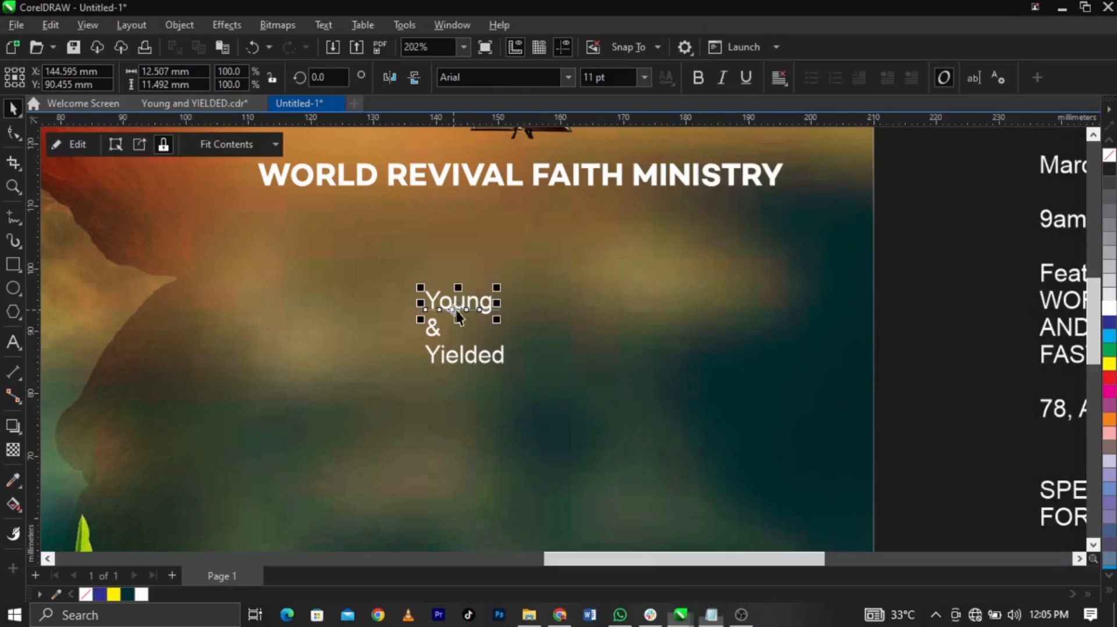
{"action": "left_click", "coordinate": [495, 301]}
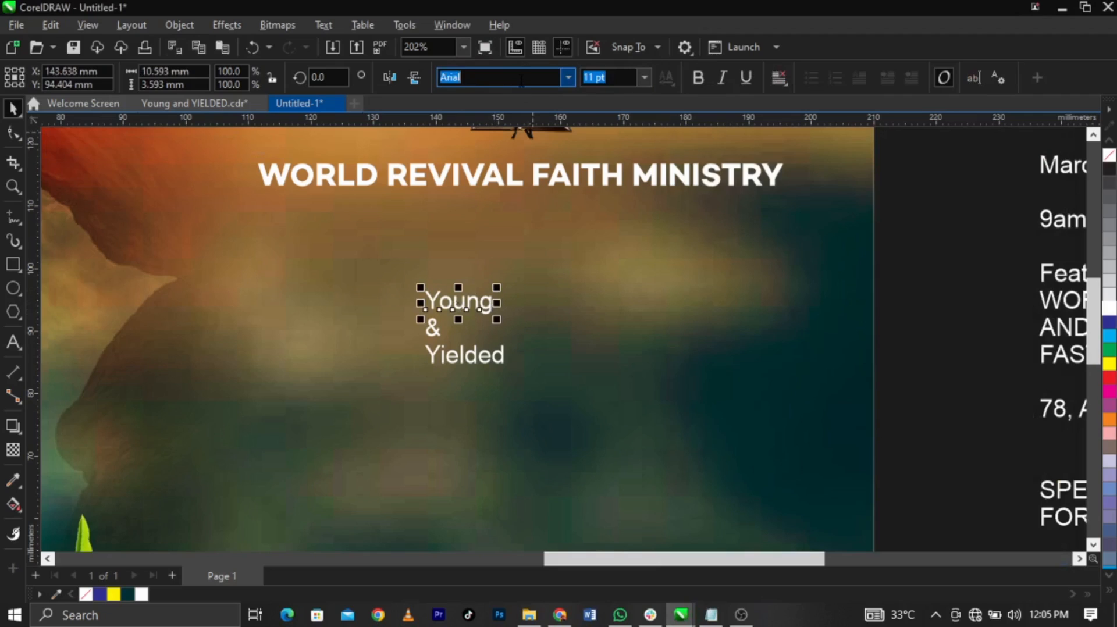
{"action": "type", "text": "Austragen"}
{"action": "key", "text": "Return"}
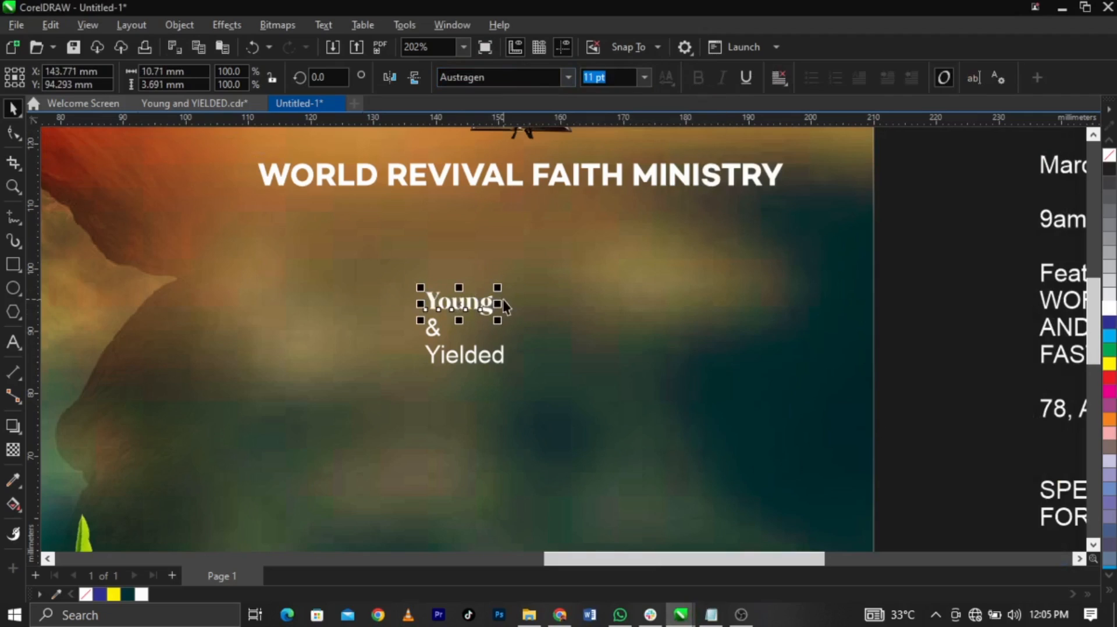
Enlarge "Young" to about 37.5 pt and tighten its letter spacing to about 33 mm overall width
{"action": "left_click_drag", "start_coordinate": [503, 287], "coordinate": [723, 231]}
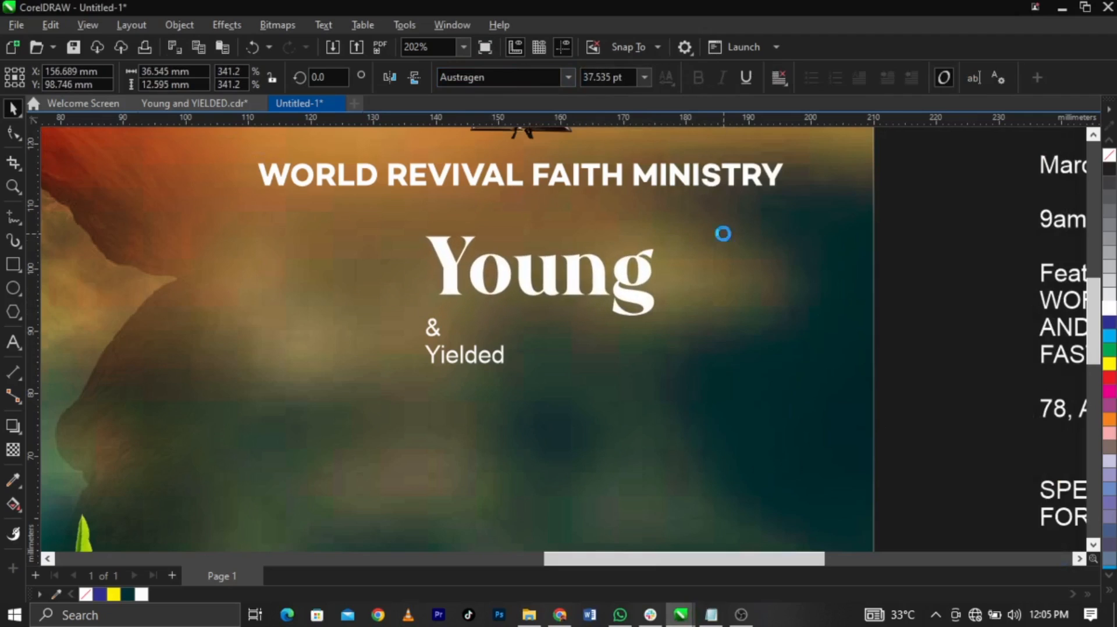
{"action": "scroll", "coordinate": [621, 261], "scroll_direction": "up", "scroll_amount": 1}
{"action": "scroll", "coordinate": [621, 262], "scroll_direction": "up", "scroll_amount": 1}
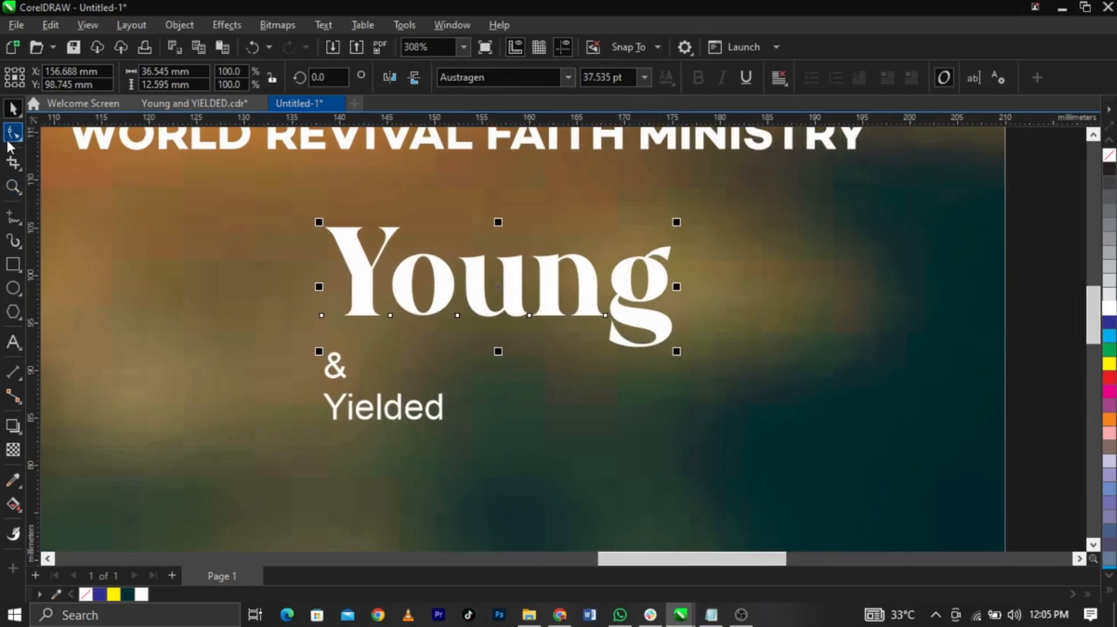
{"action": "left_click_drag", "start_coordinate": [674, 352], "coordinate": [636, 350]}
{"action": "key", "text": "space"}
Set "Yielded" in Austragen and enlarge it to about 30.5 pt
{"action": "left_click", "coordinate": [442, 406]}
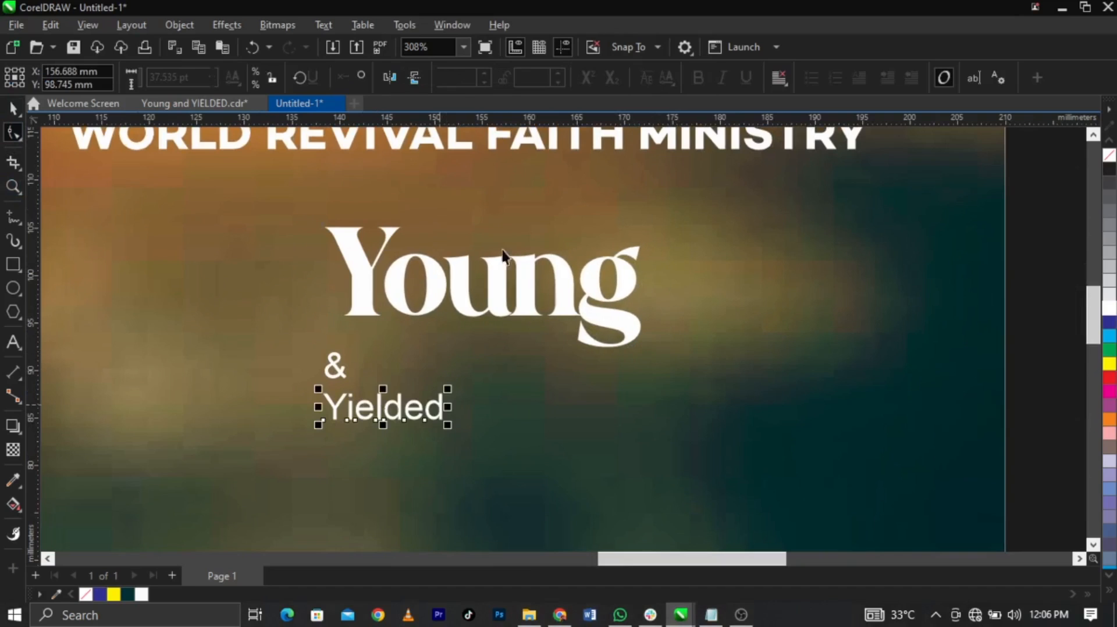
{"action": "left_click", "coordinate": [493, 82]}
{"action": "type", "text": "Austragen"}
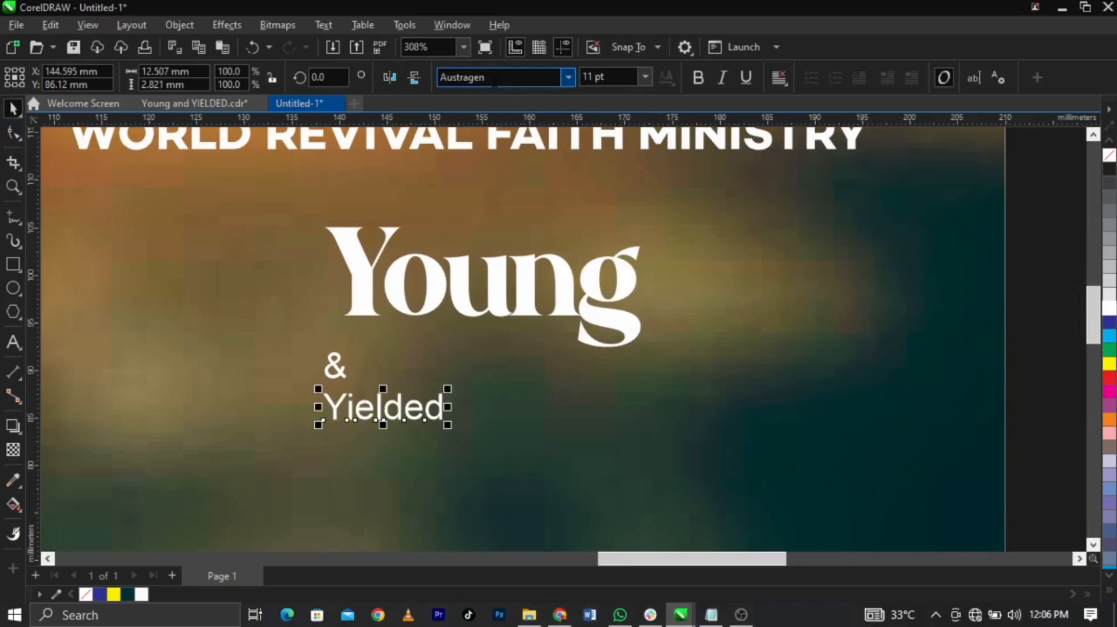
{"action": "key", "text": "Return"}
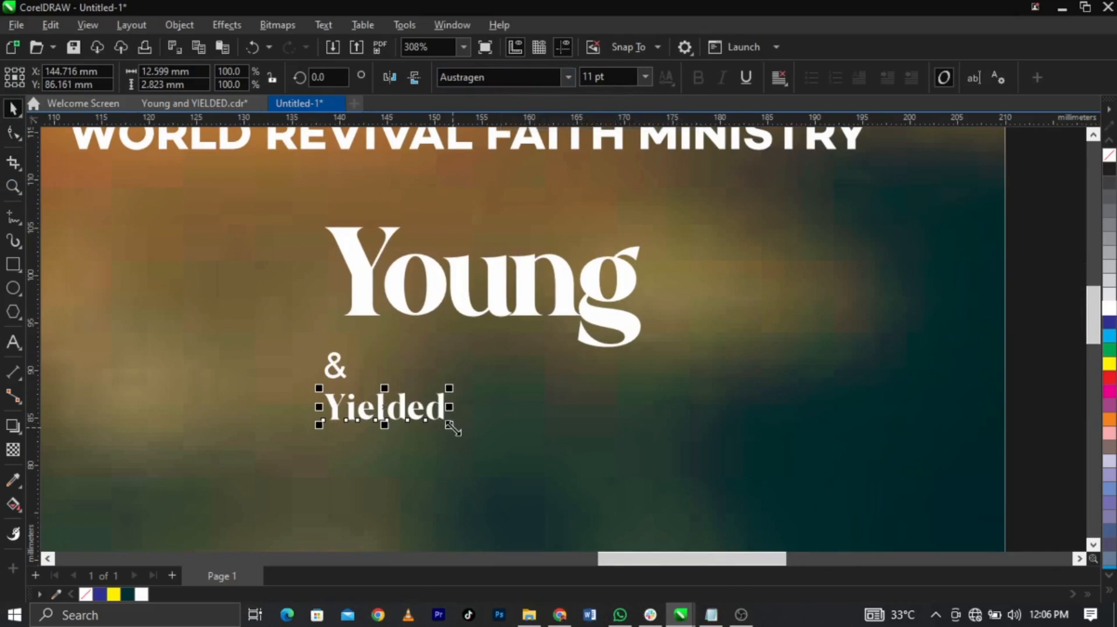
{"action": "left_click_drag", "start_coordinate": [453, 429], "coordinate": [665, 527]}
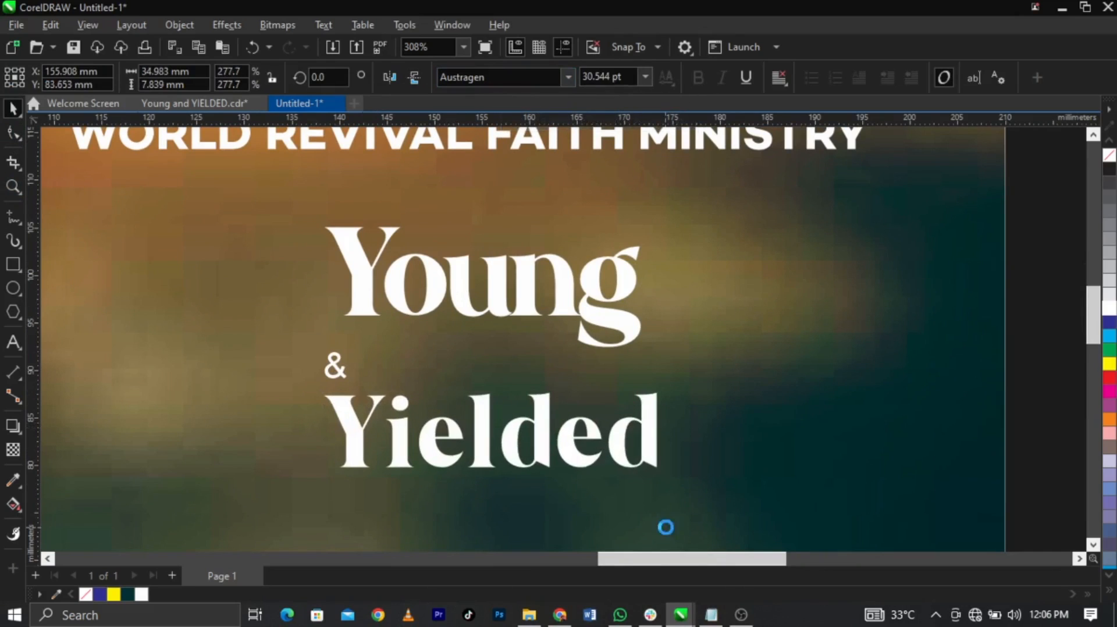
Tighten the letter spacing of "Yielded" so it is nearly as wide as "Young"
{"action": "left_click", "coordinate": [13, 134]}
{"action": "left_click_drag", "start_coordinate": [665, 476], "coordinate": [625, 482]}
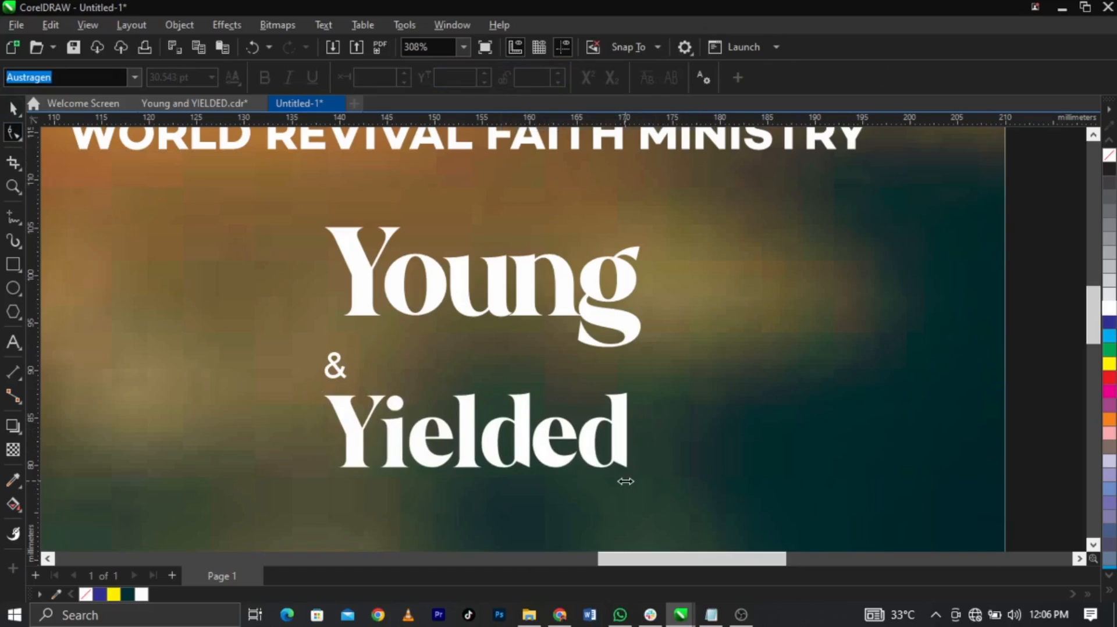
{"action": "key", "text": "space"}
Move the "&" out to the left of the two theme words and set it in Times New Roman
{"action": "left_click_drag", "start_coordinate": [335, 367], "coordinate": [242, 368]}
{"action": "type", "text": "Times New Roman"}
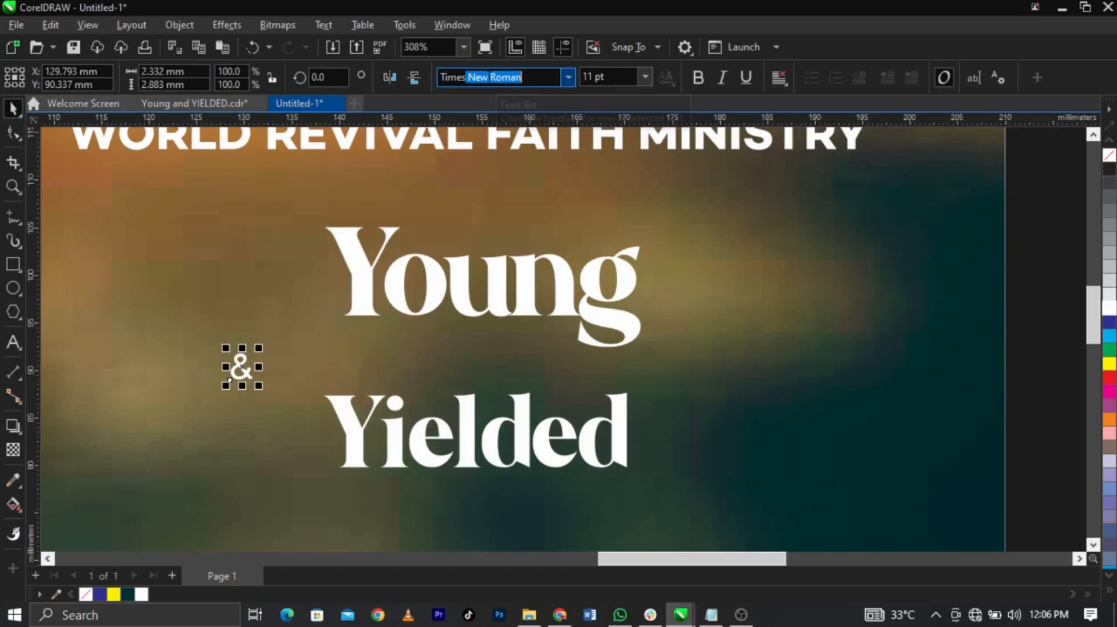
{"action": "key", "text": "Return"}
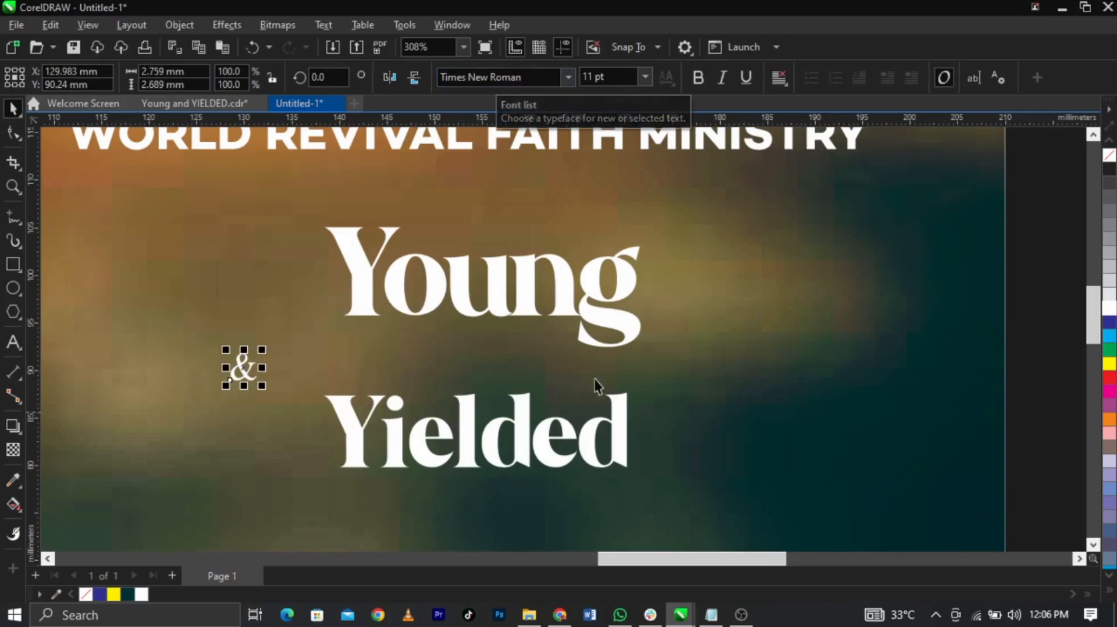
{"action": "left_click", "coordinate": [617, 330]}
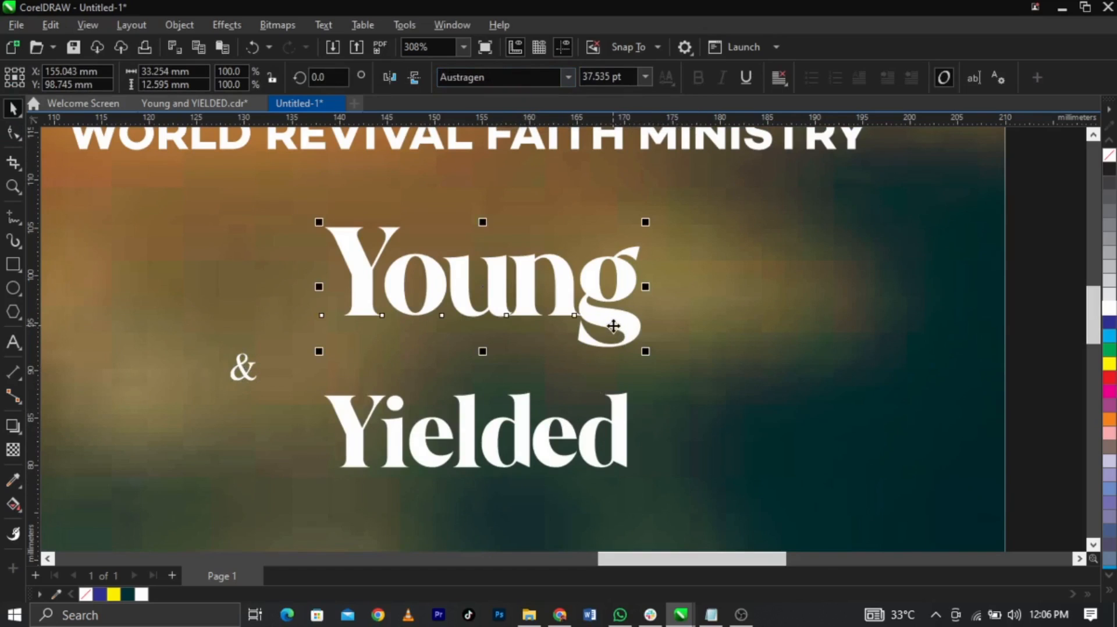
Separate the final "g" of "Young" into its own text object to the right of the word
{"action": "double_click", "coordinate": [613, 326]}
{"action": "key", "text": "shift+Left"}
{"action": "key", "text": "ctrl+c"}
{"action": "key", "text": "BackSpace"}
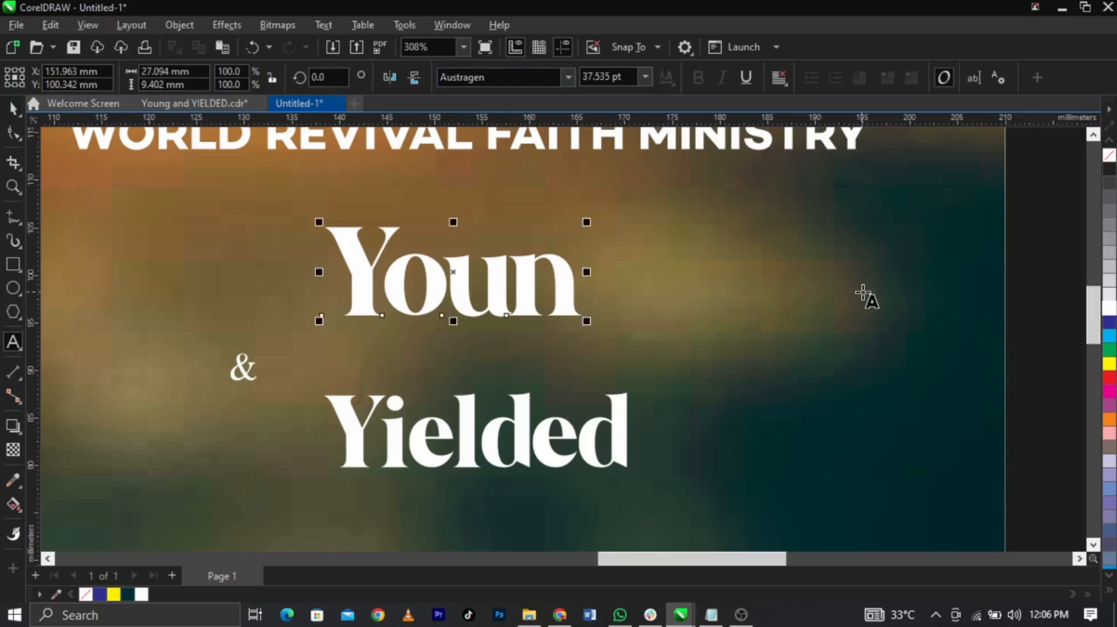
{"action": "left_click", "coordinate": [863, 292]}
{"action": "key", "text": "ctrl+v"}
{"action": "key", "text": "ctrl+space"}
Enlarge "Youn" to about 82.5 pt and move the "&" down and left, clear of the letters
{"action": "left_click", "coordinate": [571, 285]}
{"action": "scroll", "coordinate": [688, 288], "scroll_direction": "down", "scroll_amount": 2}
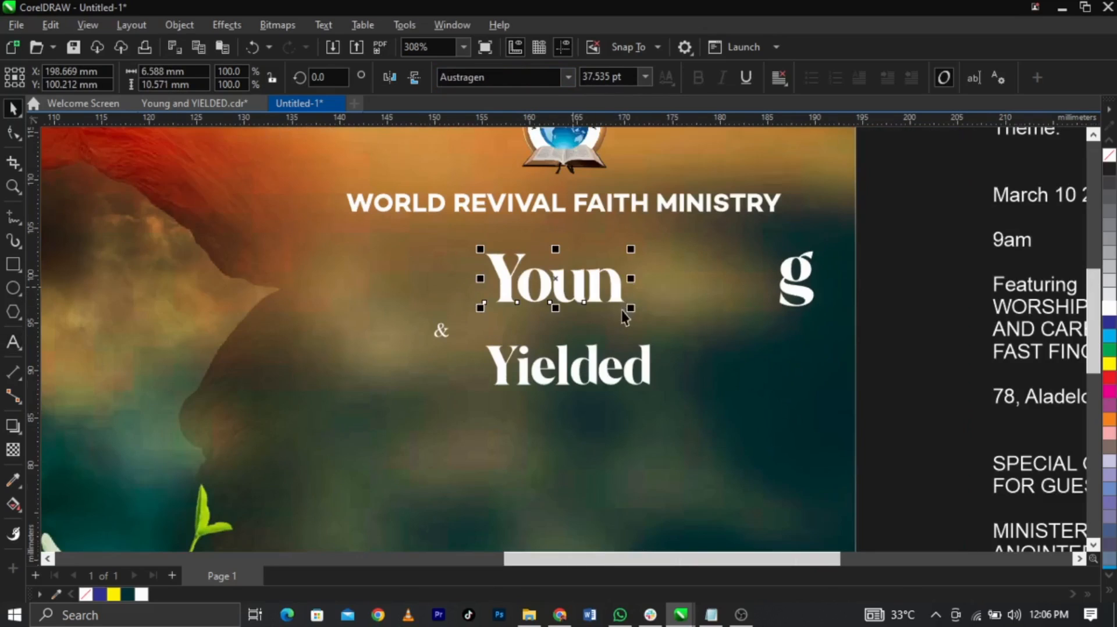
{"action": "left_click_drag", "start_coordinate": [630, 307], "coordinate": [715, 337]}
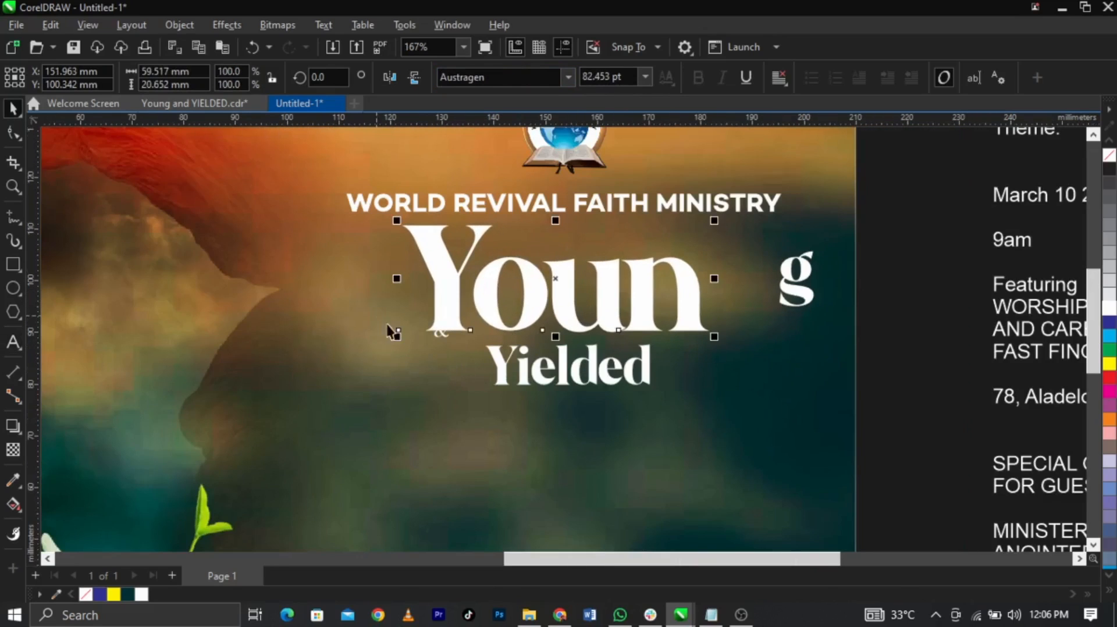
{"action": "left_click_drag", "start_coordinate": [440, 332], "coordinate": [343, 402]}
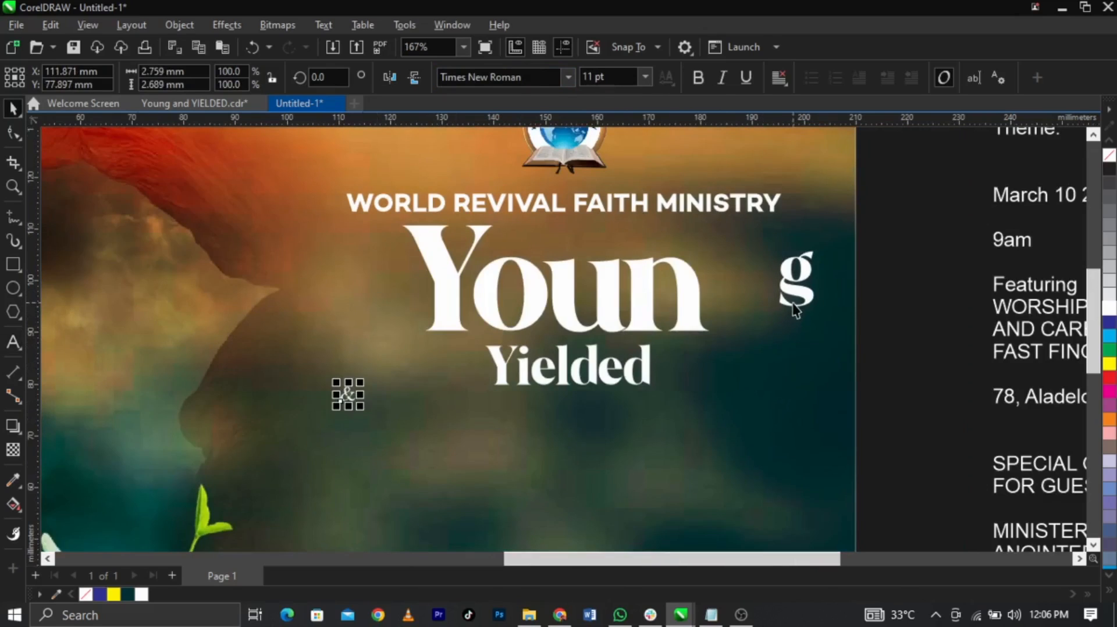
Place the separate "g" at the end of "Youn" and enlarge it so its tail drops below "Yielded"
{"action": "left_click_drag", "start_coordinate": [798, 290], "coordinate": [866, 436]}
{"action": "scroll", "coordinate": [752, 288], "scroll_direction": "up", "scroll_amount": 1}
{"action": "left_click_drag", "start_coordinate": [758, 310], "coordinate": [735, 275]}
{"action": "left_click_drag", "start_coordinate": [847, 474], "coordinate": [862, 490]}
{"action": "left_click_drag", "start_coordinate": [805, 447], "coordinate": [803, 445]}
Resize "Youn" and the large "g" together to about 77 mm wide and place them just below the ministry name
{"action": "left_click", "coordinate": [652, 343], "text": "shift"}
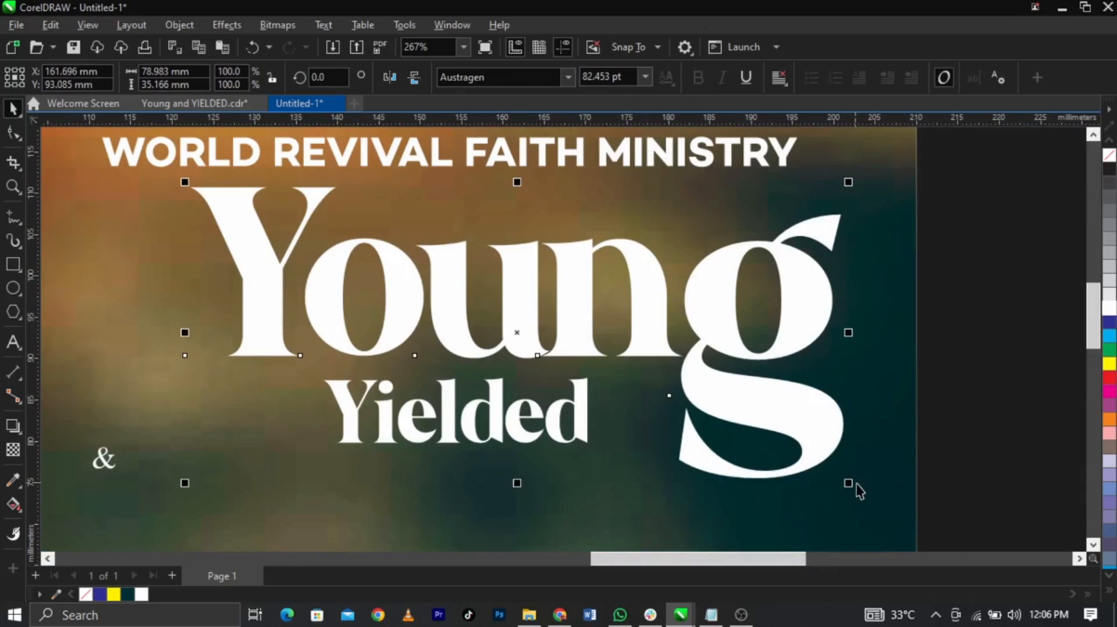
{"action": "left_click_drag", "start_coordinate": [858, 492], "coordinate": [815, 468]}
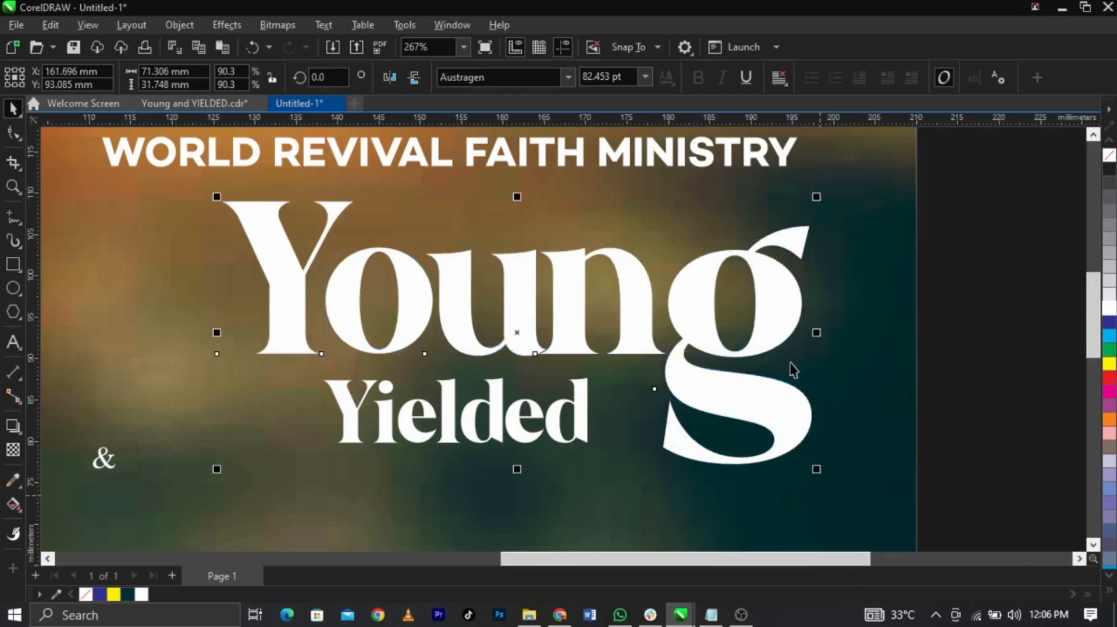
{"action": "scroll", "coordinate": [791, 367], "scroll_direction": "down", "scroll_amount": 2}
{"action": "scroll", "coordinate": [647, 344], "scroll_direction": "up", "scroll_amount": 1}
{"action": "left_click_drag", "start_coordinate": [646, 344], "coordinate": [616, 360]}
{"action": "mouse_move", "coordinate": [802, 453]}
{"action": "left_mouse_down"}
{"action": "mouse_move", "coordinate": [815, 471]}
{"action": "mouse_move", "coordinate": [816, 460]}
{"action": "left_mouse_up"}
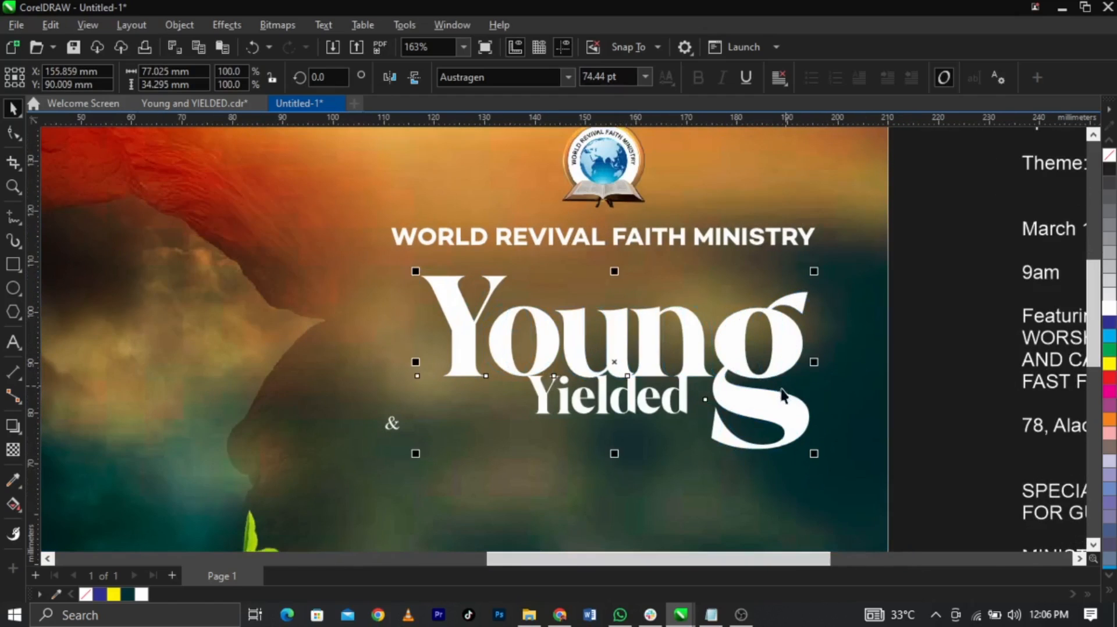
{"action": "left_click_drag", "start_coordinate": [778, 395], "coordinate": [780, 399]}
{"action": "left_click", "coordinate": [988, 363]}
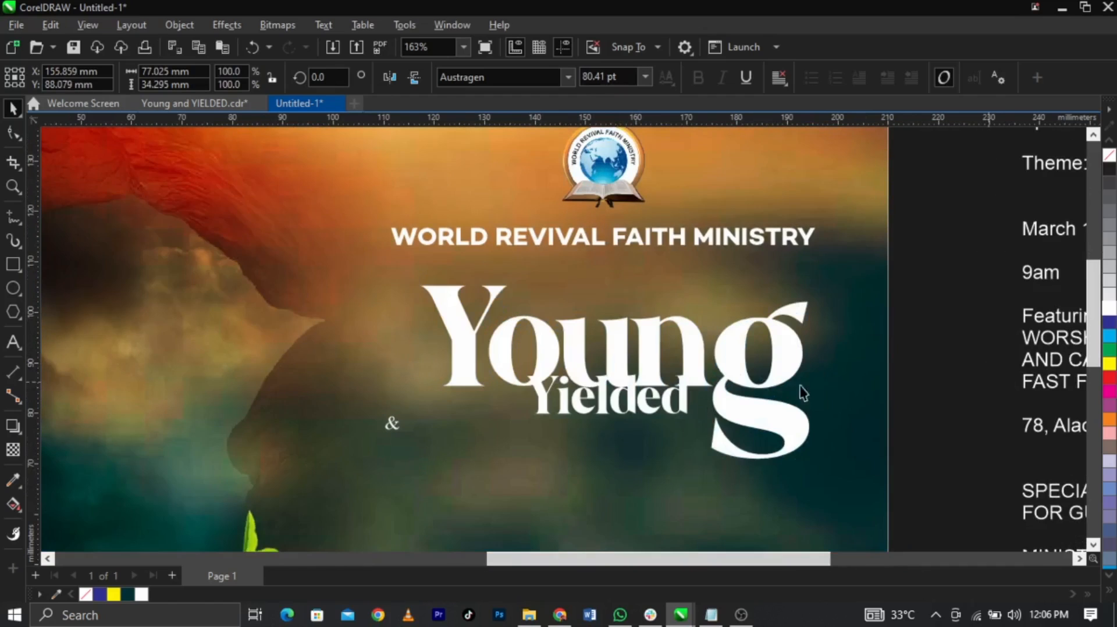
Enlarge "Yielded" to about 46.8 pt and move it directly beneath "Youn"
{"action": "scroll", "coordinate": [627, 398], "scroll_direction": "up", "scroll_amount": 3}
{"action": "left_click", "coordinate": [714, 428]}
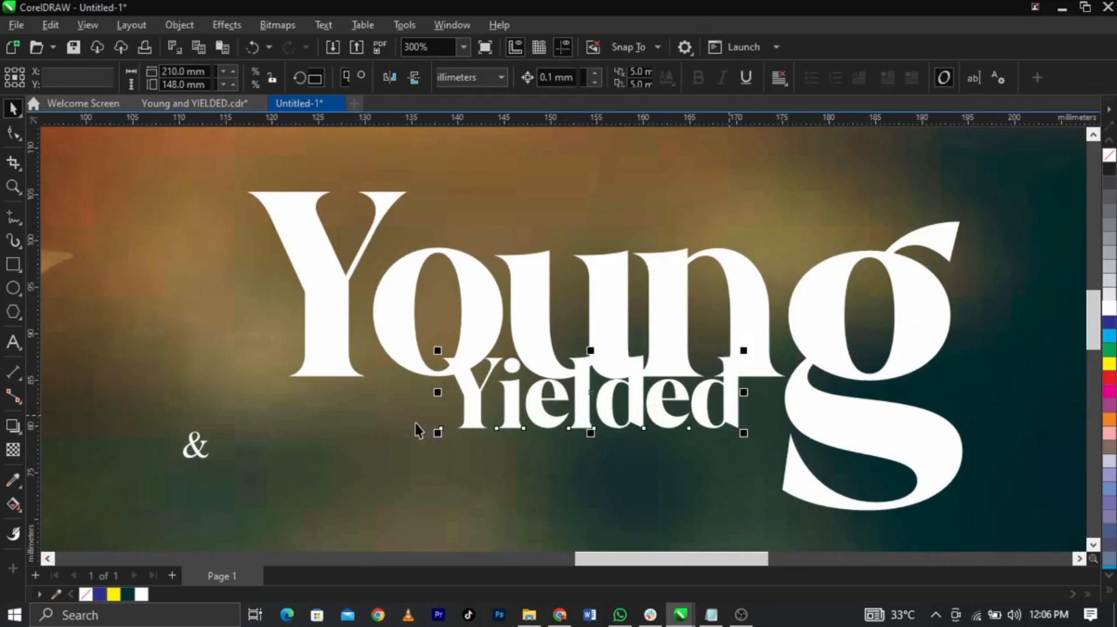
{"action": "left_click_drag", "start_coordinate": [438, 431], "coordinate": [281, 497]}
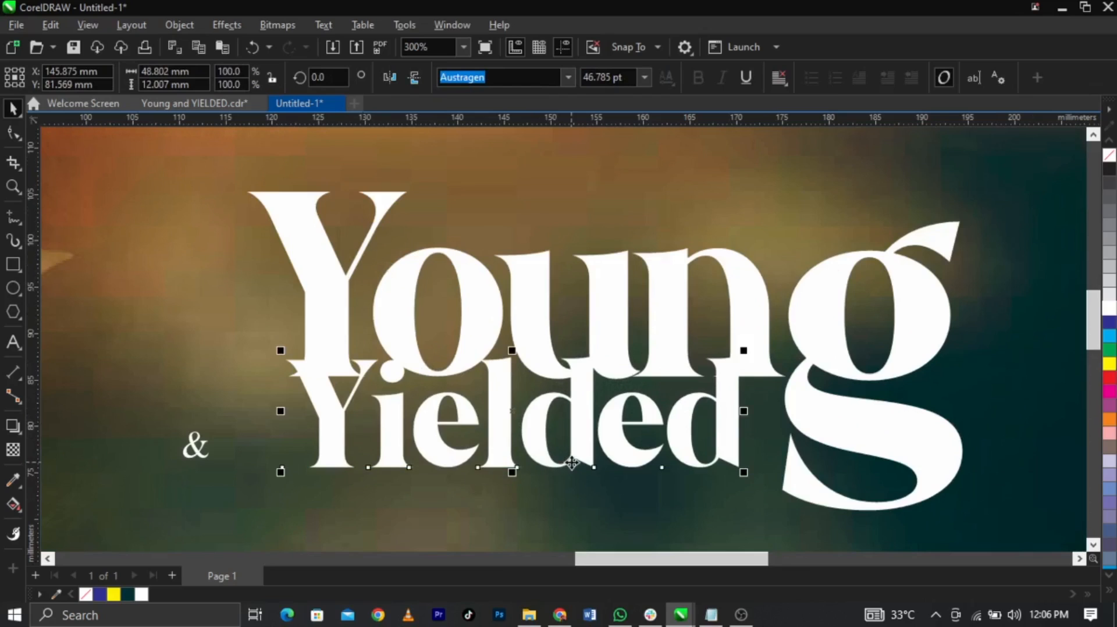
{"action": "left_click_drag", "start_coordinate": [581, 460], "coordinate": [576, 488]}
Replace the capital "Y" of "Yielded" with a lowercase "y"
{"action": "double_click", "coordinate": [576, 488]}
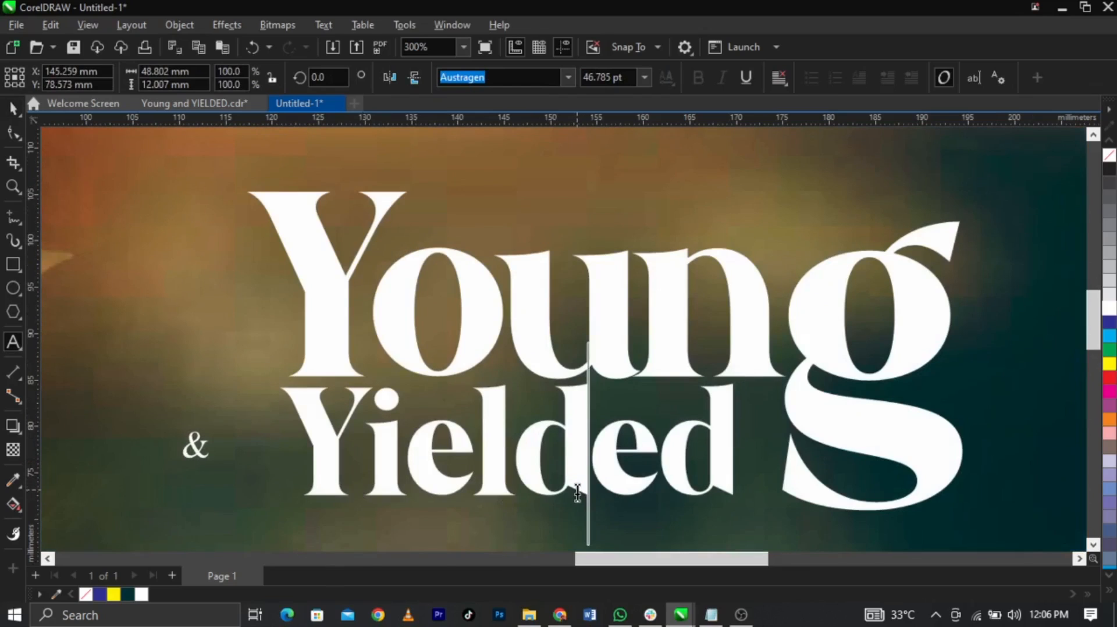
{"action": "key", "text": "ctrl+a"}
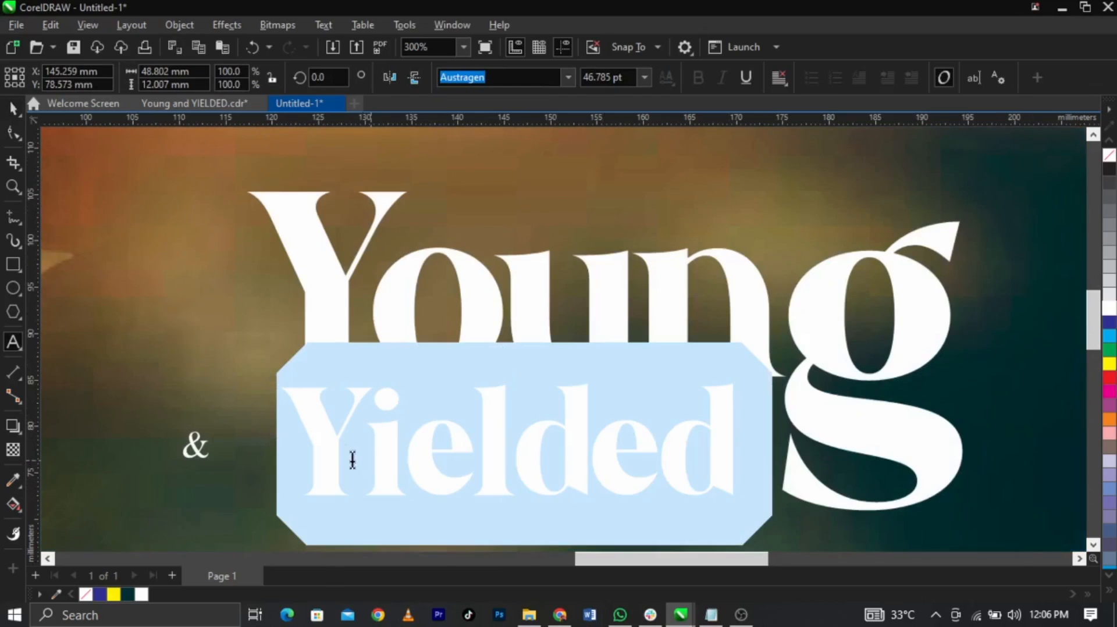
{"action": "left_click", "coordinate": [348, 450]}
{"action": "left_click", "coordinate": [288, 449], "text": "shift"}
{"action": "type", "text": "y"}
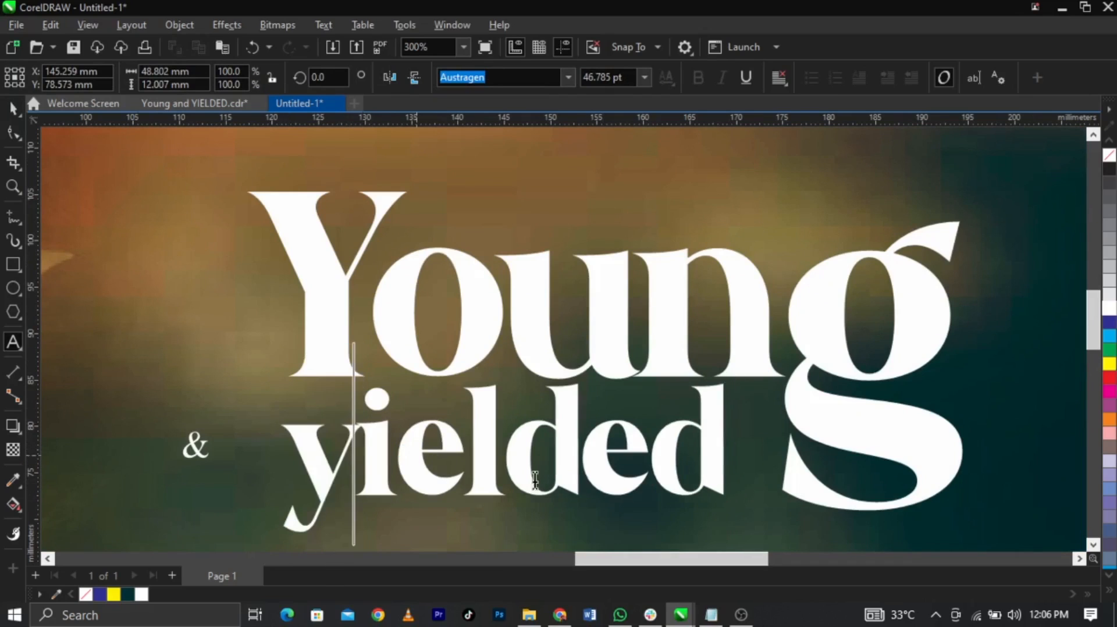
{"action": "key", "text": "ctrl+space"}
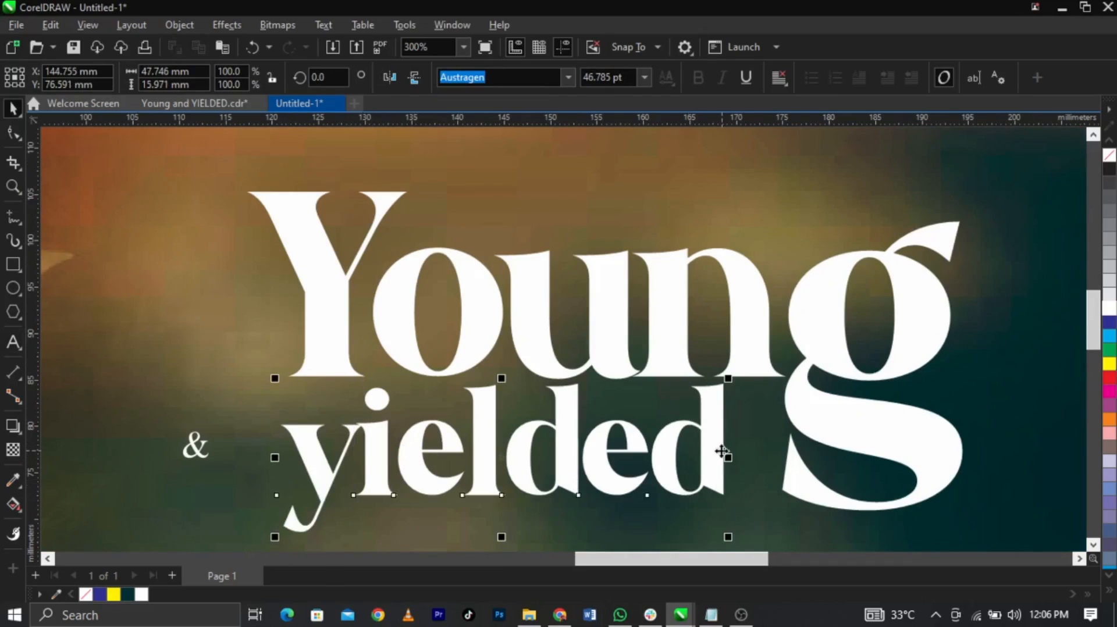
Move "yielded" right towards the tail of the "g" and enlarge it to about 51.3 pt
{"action": "left_click_drag", "start_coordinate": [723, 454], "coordinate": [759, 453]}
{"action": "scroll", "coordinate": [595, 291], "scroll_direction": "down", "scroll_amount": 3}
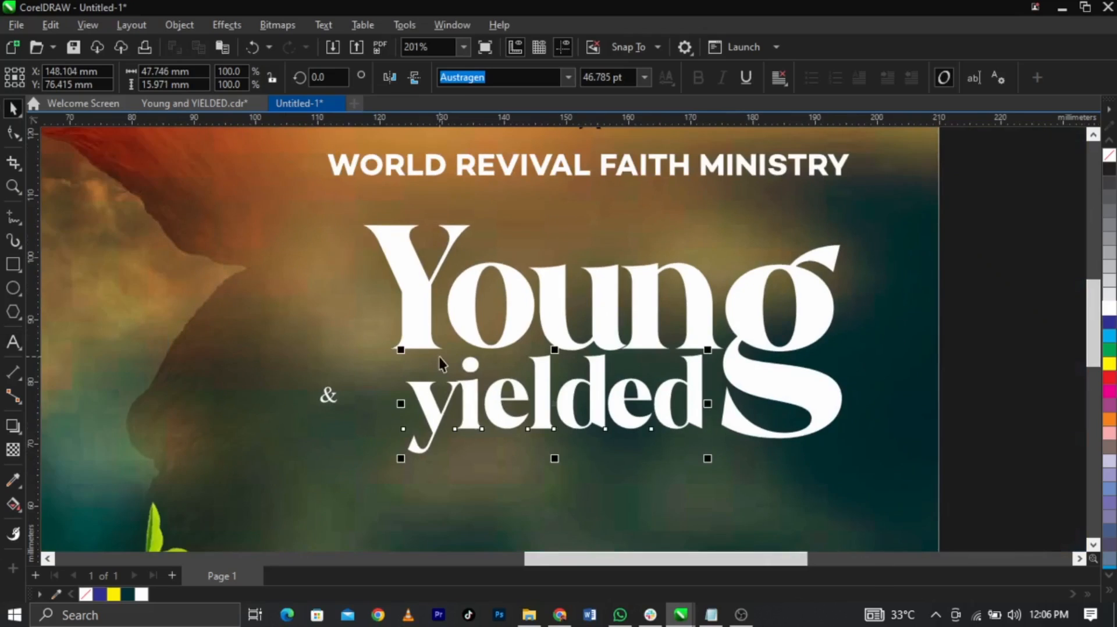
{"action": "scroll", "coordinate": [441, 362], "scroll_direction": "up", "scroll_amount": 1}
{"action": "left_click_drag", "start_coordinate": [396, 350], "coordinate": [365, 336]}
Replace the capital "Y" of "Youn" with a lowercase "y"
{"action": "double_click", "coordinate": [400, 334]}
{"action": "type", "text": "y"}
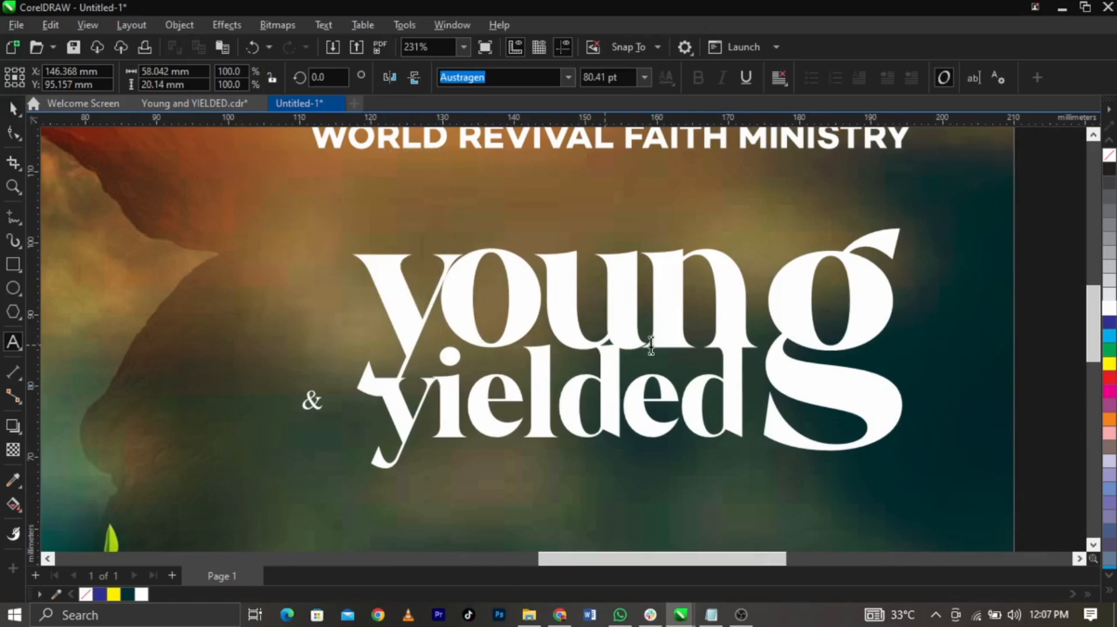
{"action": "key", "text": "ctrl+space"}
Reduce "yielded" to about 45.7 pt and fit it closely beneath "youn", beside the tail of the "g"
{"action": "left_click_drag", "start_coordinate": [619, 373], "coordinate": [616, 388]}
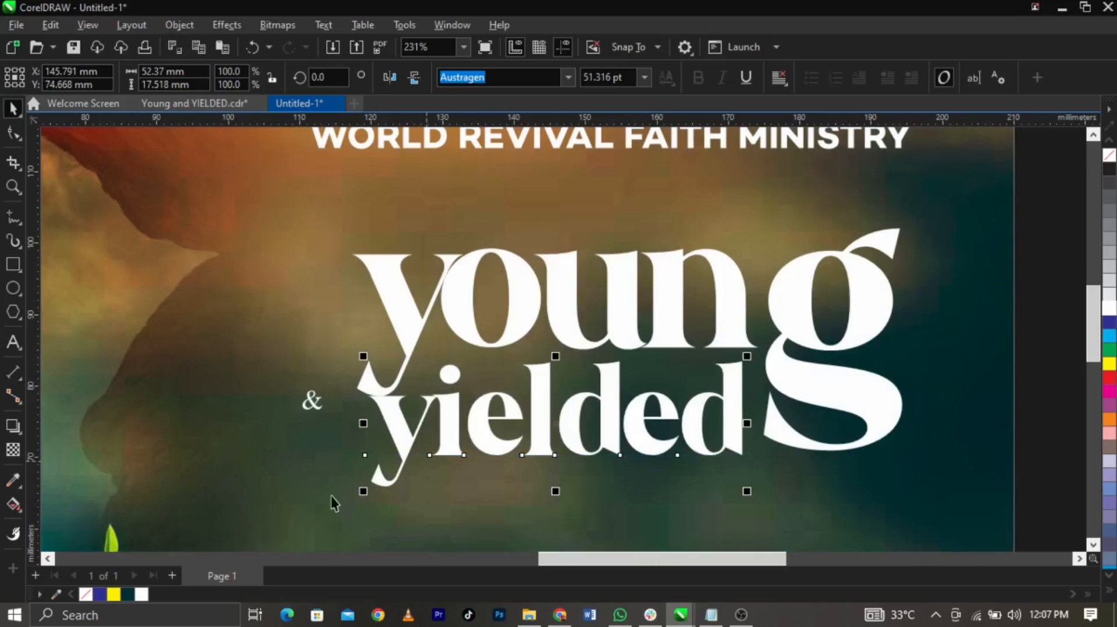
{"action": "left_click_drag", "start_coordinate": [360, 496], "coordinate": [406, 480]}
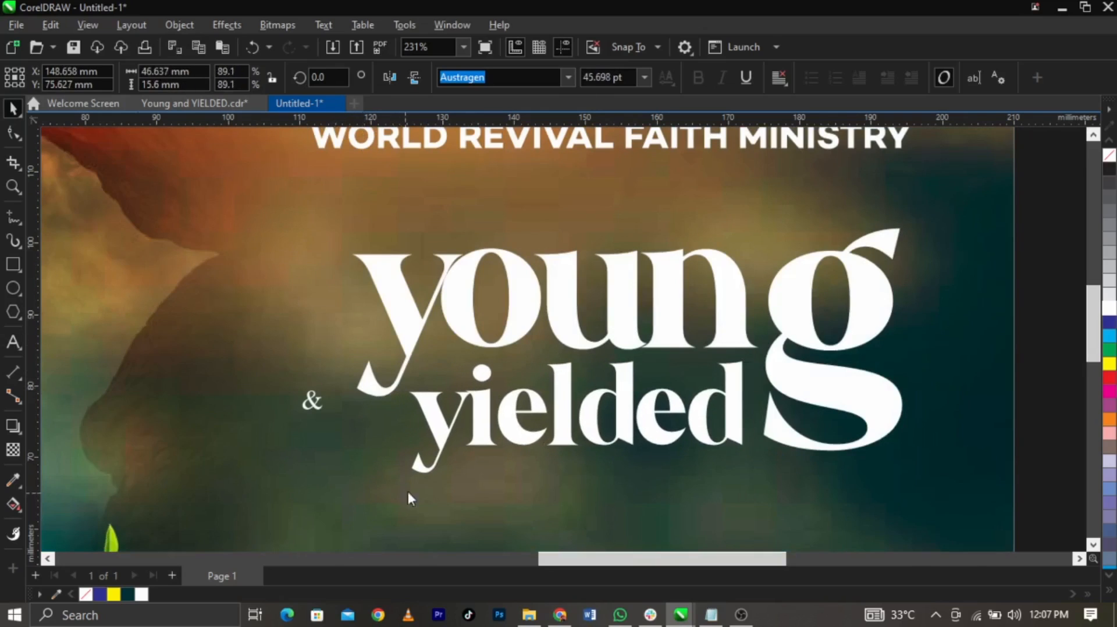
{"action": "left_click_drag", "start_coordinate": [594, 437], "coordinate": [595, 429]}
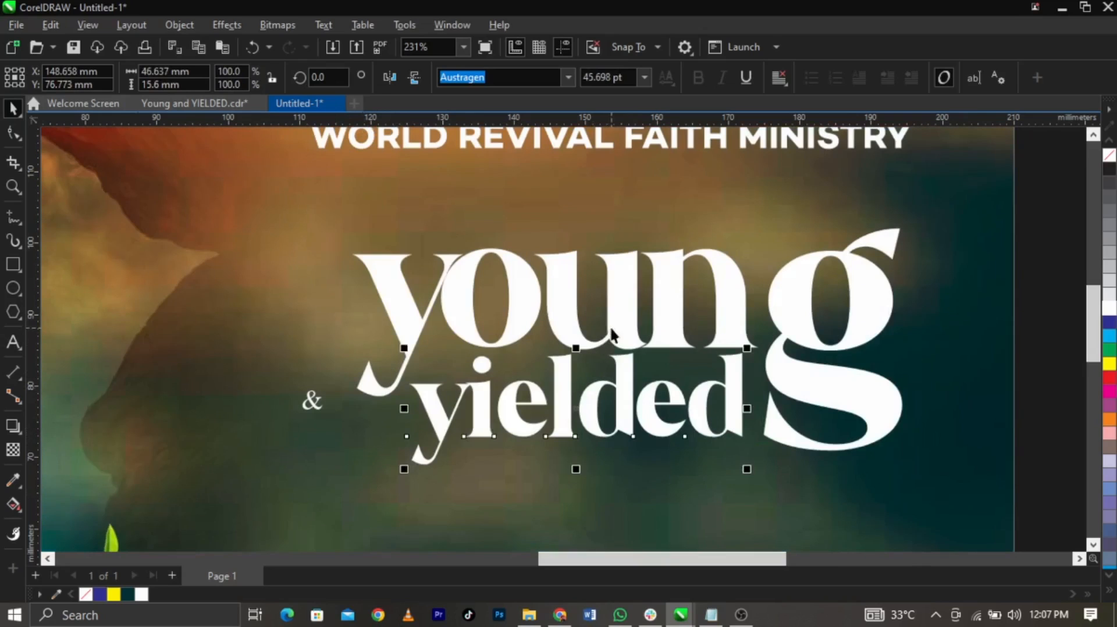
Nudge the large "g" slightly left so it sits closer to "youn" and "yielded"
{"action": "left_click", "coordinate": [616, 325], "text": "shift"}
{"action": "left_click", "coordinate": [775, 370]}
{"action": "scroll", "coordinate": [775, 371], "scroll_direction": "up", "scroll_amount": 1}
{"action": "left_click_drag", "start_coordinate": [779, 373], "coordinate": [771, 372]}
{"action": "left_click", "coordinate": [701, 321], "text": "shift"}
{"action": "left_click", "coordinate": [706, 374], "text": "shift"}
{"action": "scroll", "coordinate": [737, 336], "scroll_direction": "down", "scroll_amount": 1}
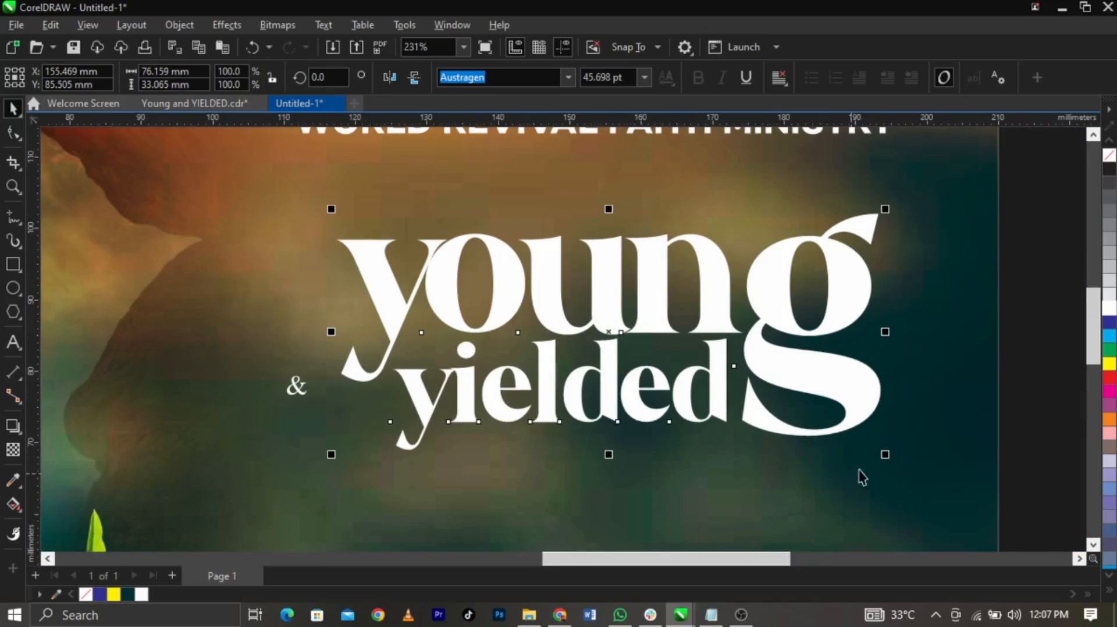
Reduce "youn" to about 70.9 pt, lining up its left side with "yielded", and nudge it down slightly
{"action": "left_click", "coordinate": [514, 420]}
{"action": "scroll", "coordinate": [323, 429], "scroll_direction": "up", "scroll_amount": 1}
{"action": "left_click", "coordinate": [314, 400]}
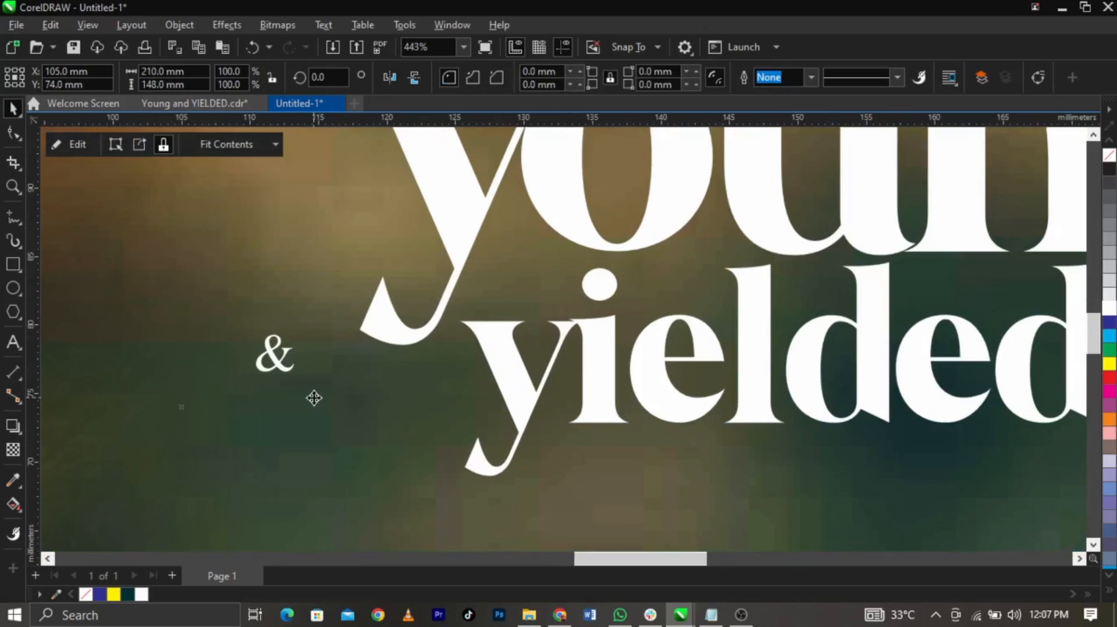
{"action": "left_click", "coordinate": [439, 337]}
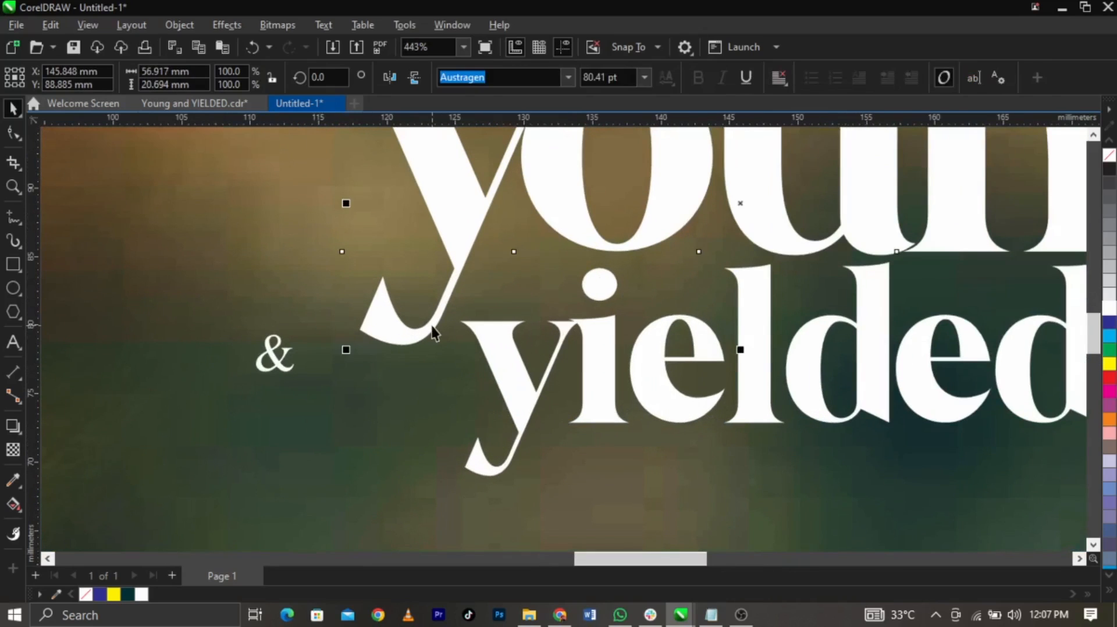
{"action": "left_click", "coordinate": [349, 352]}
{"action": "left_click", "coordinate": [383, 336]}
{"action": "left_click_drag", "start_coordinate": [341, 353], "coordinate": [432, 365]}
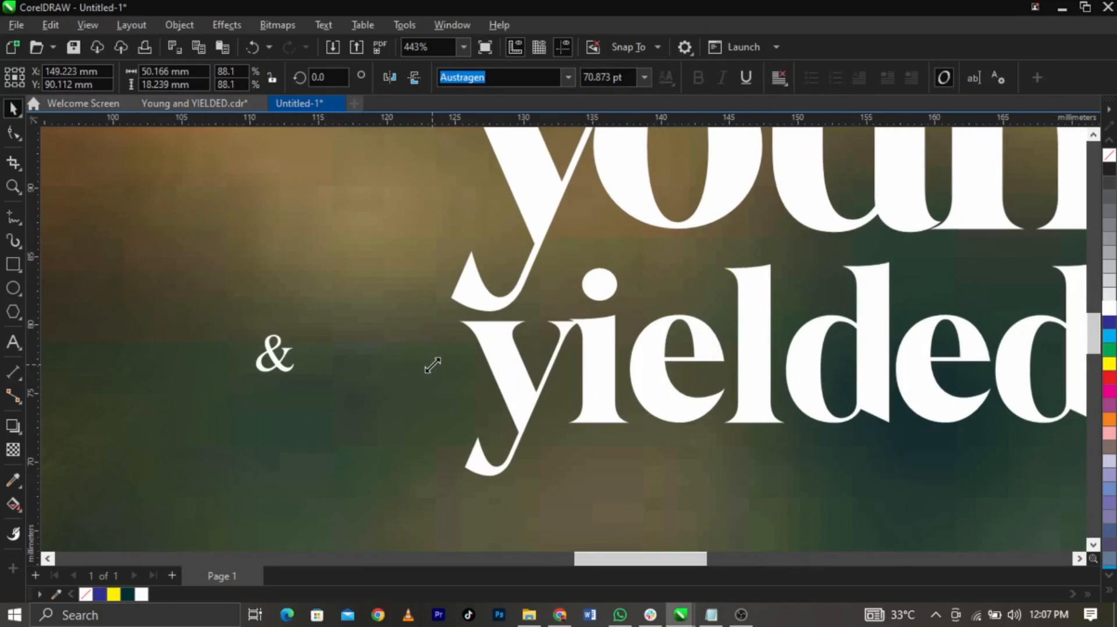
{"action": "scroll", "coordinate": [433, 366], "scroll_direction": "down", "scroll_amount": 2}
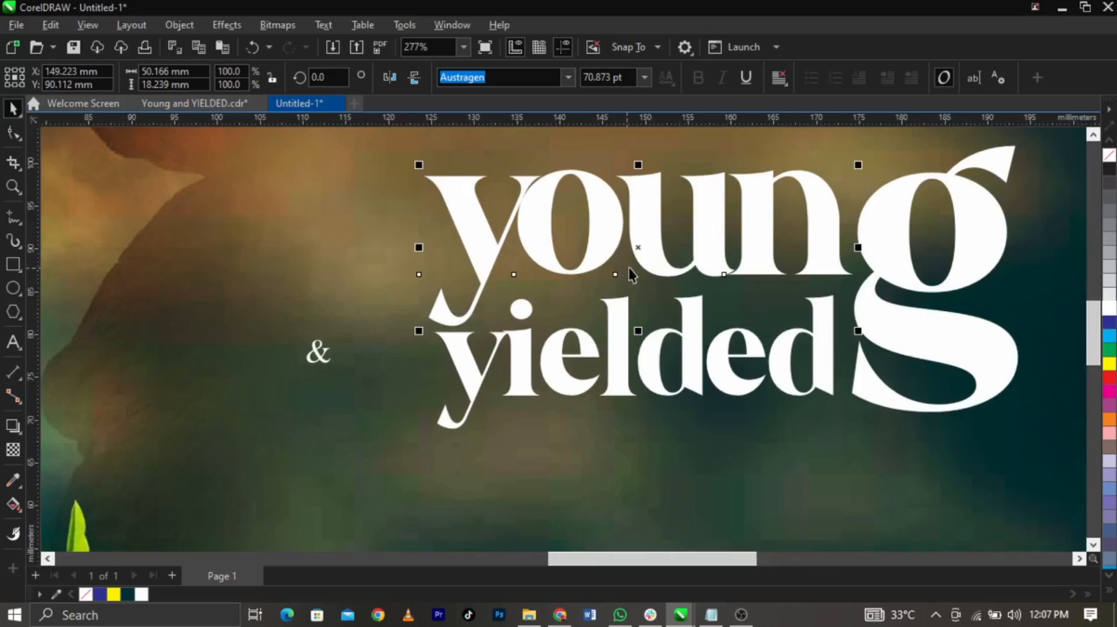
{"action": "scroll", "coordinate": [628, 267], "scroll_direction": "up", "scroll_amount": 2}
{"action": "left_click_drag", "start_coordinate": [654, 254], "coordinate": [651, 259]}
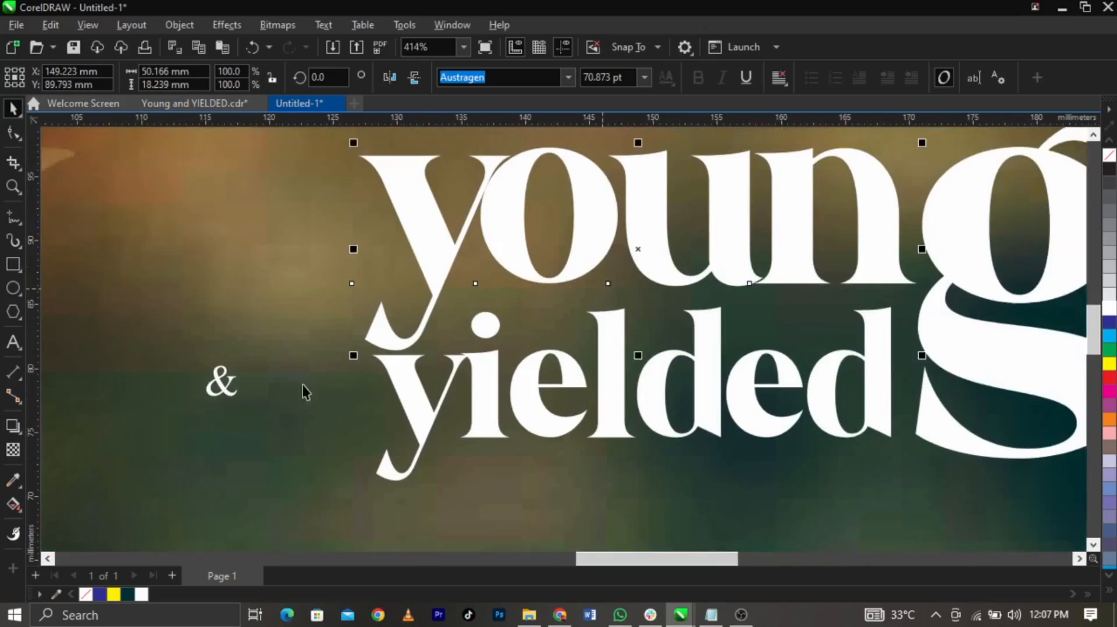
Draw a blue circle about 9.5 mm across and place it over the tail of the "y" in "youn"
{"action": "scroll", "coordinate": [302, 385], "scroll_direction": "up", "scroll_amount": 1}
{"action": "scroll", "coordinate": [314, 371], "scroll_direction": "up", "scroll_amount": 1}
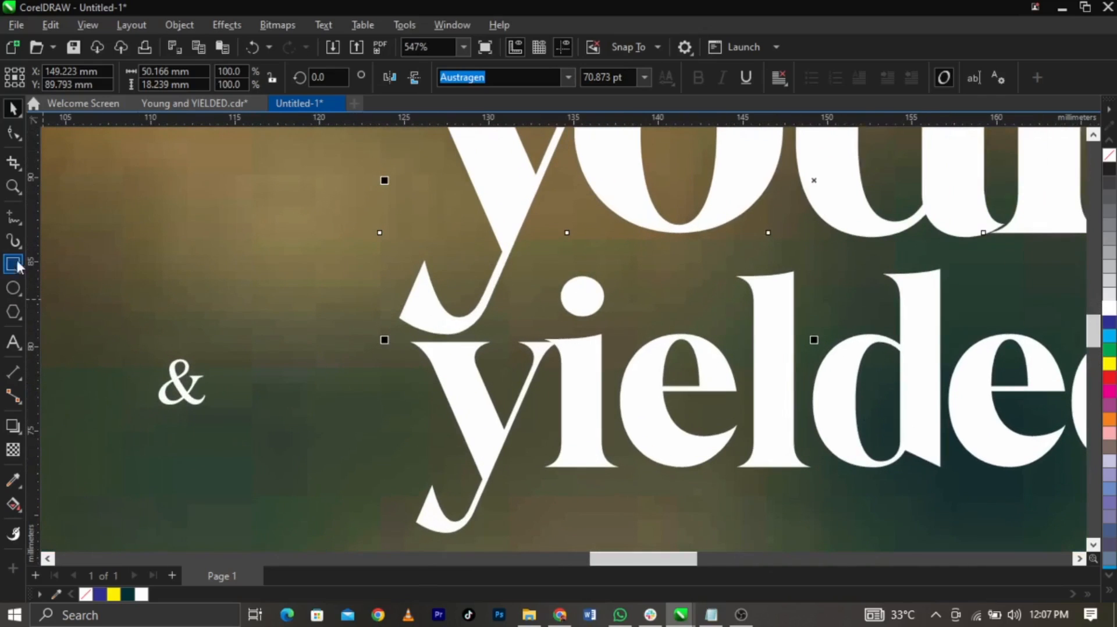
{"action": "left_click", "coordinate": [13, 287]}
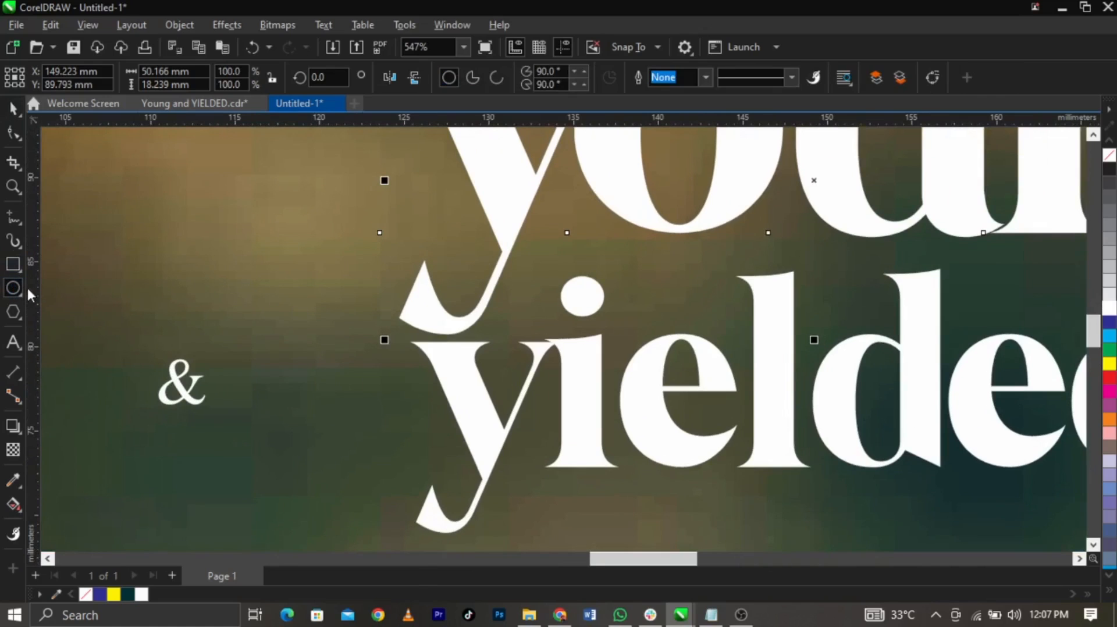
{"action": "left_click_drag", "start_coordinate": [283, 235], "coordinate": [444, 373]}
{"action": "key", "text": "space"}
{"action": "left_click_drag", "start_coordinate": [371, 310], "coordinate": [385, 308]}
{"action": "left_click", "coordinate": [386, 314]}
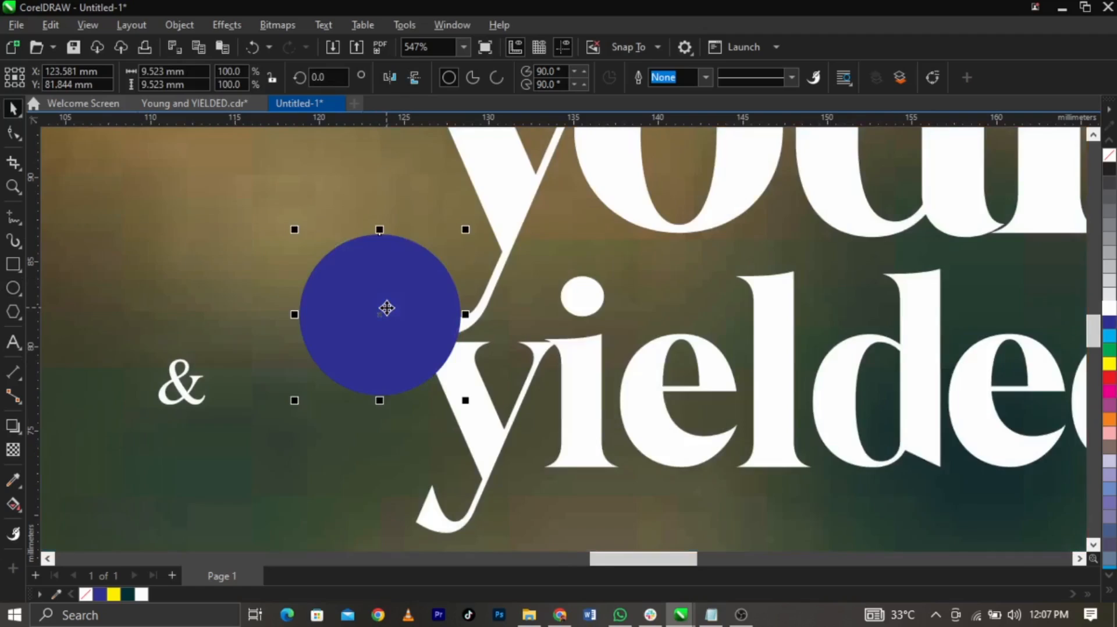
Trim the first letter of "yielded" with the overlapping circle, keeping the circle in place
{"action": "scroll", "coordinate": [385, 309], "scroll_direction": "up", "scroll_amount": 3}
{"action": "left_click", "coordinate": [538, 324], "text": "shift"}
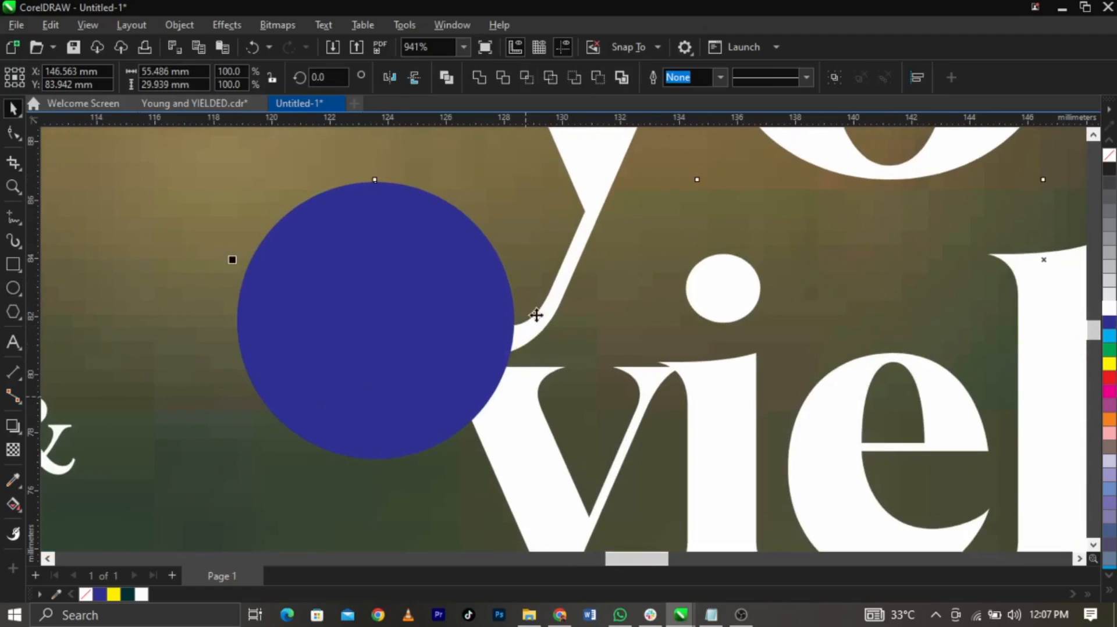
{"action": "left_click", "coordinate": [502, 78]}
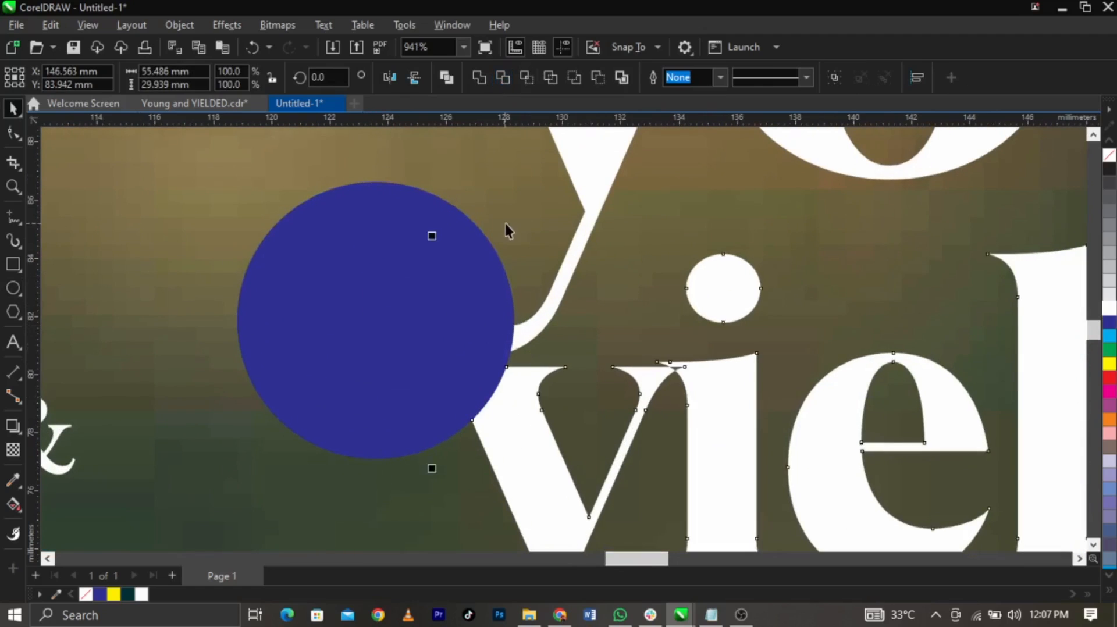
{"action": "left_click_drag", "start_coordinate": [471, 293], "coordinate": [433, 283]}
{"action": "key", "text": "ctrl+z"}
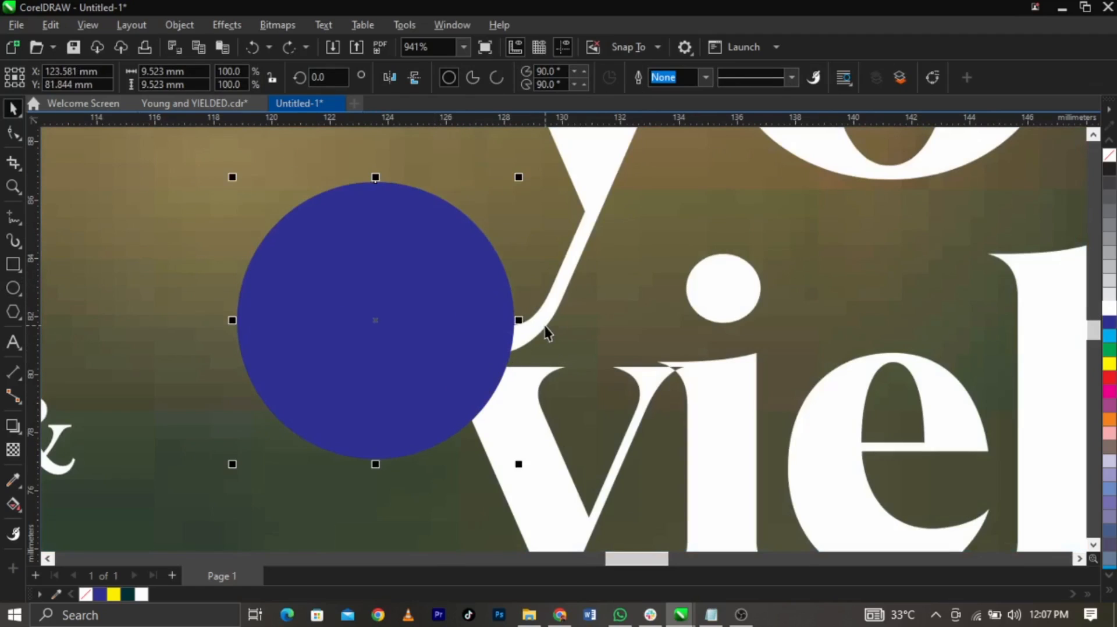
Trim the tail of the "y" in "youn" with the same circle
{"action": "left_click", "coordinate": [543, 319], "text": "shift"}
{"action": "left_click", "coordinate": [502, 77]}
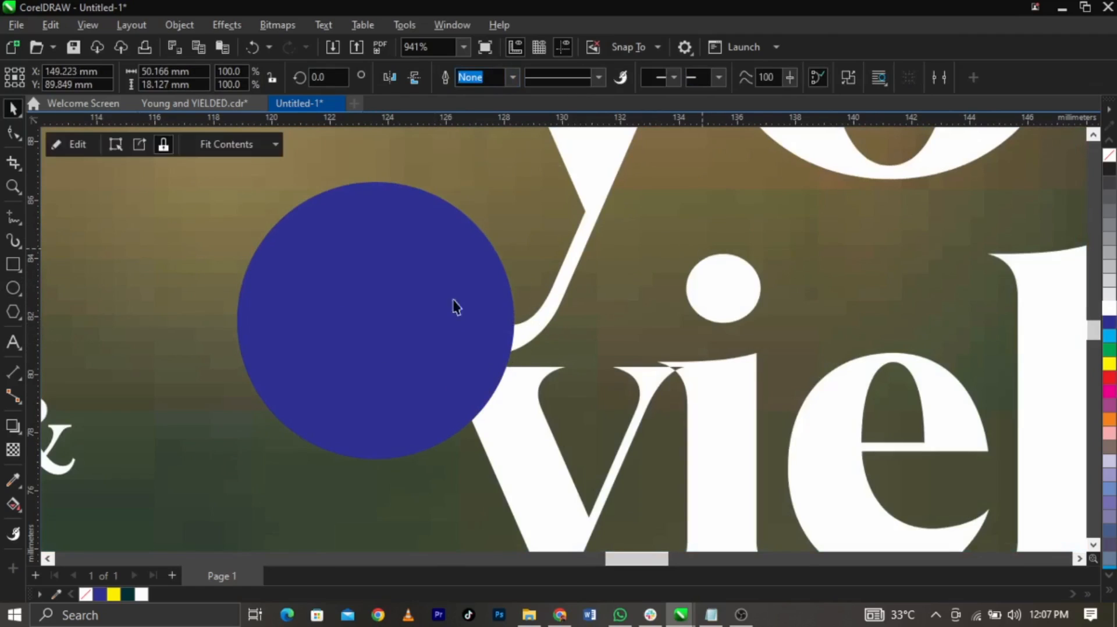
{"action": "left_click_drag", "start_coordinate": [453, 307], "coordinate": [368, 300]}
{"action": "left_click_drag", "start_coordinate": [390, 362], "coordinate": [476, 369]}
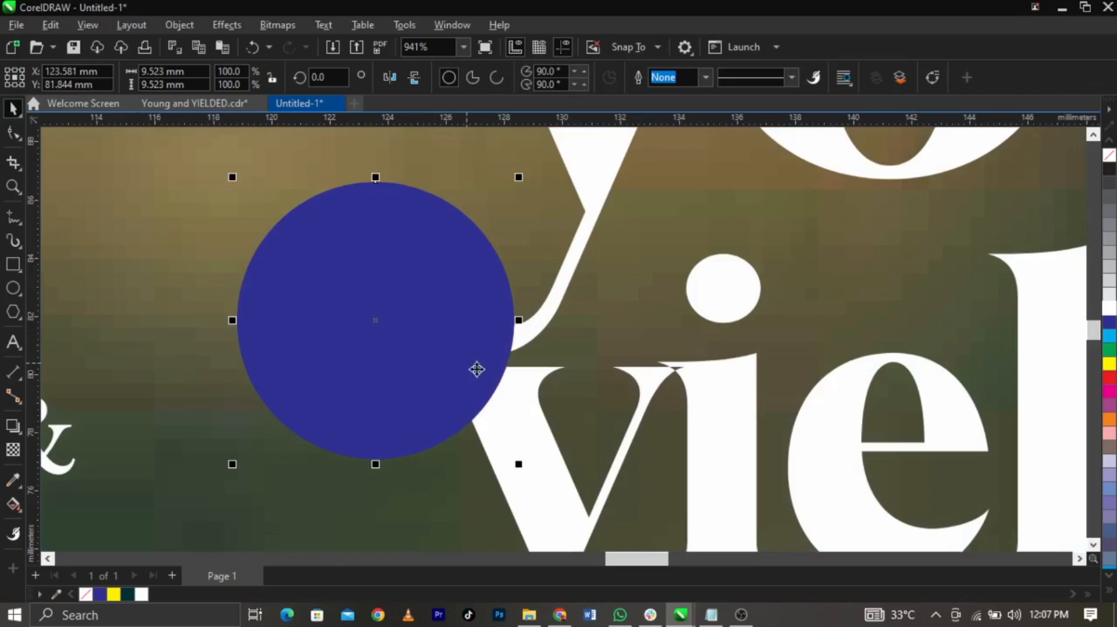
Shrink the circle about its centre to about 8.4 mm, leaving a thin gap to the trimmed letters
{"action": "left_click_drag", "start_coordinate": [527, 470], "coordinate": [501, 464]}
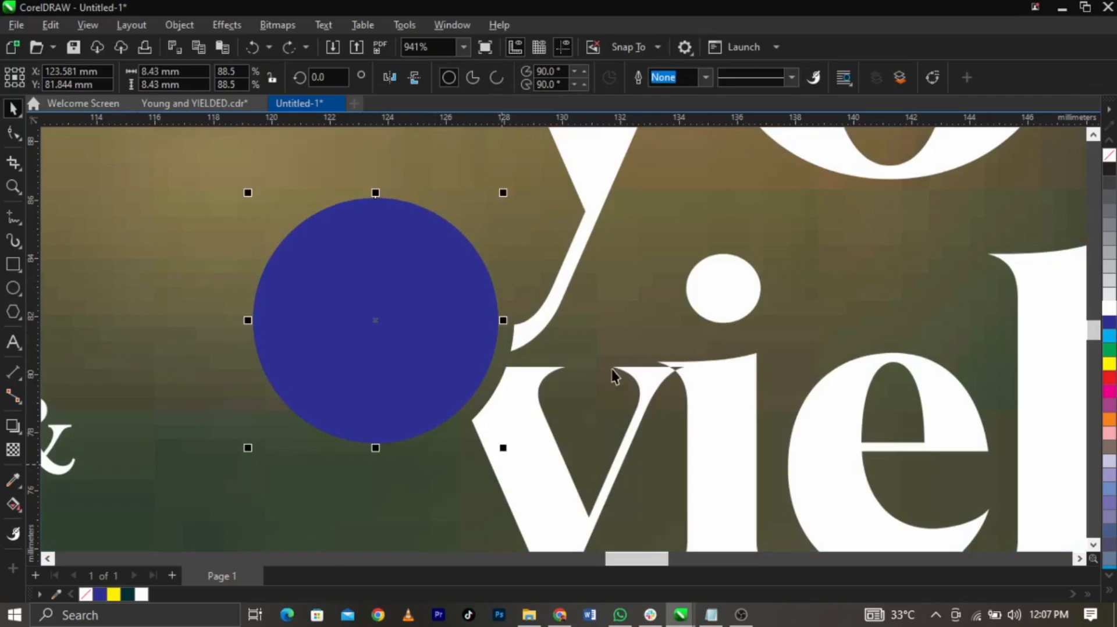
{"action": "left_click", "coordinate": [615, 373]}
{"action": "left_click", "coordinate": [446, 334]}
{"action": "scroll", "coordinate": [445, 336], "scroll_direction": "up", "scroll_amount": 1}
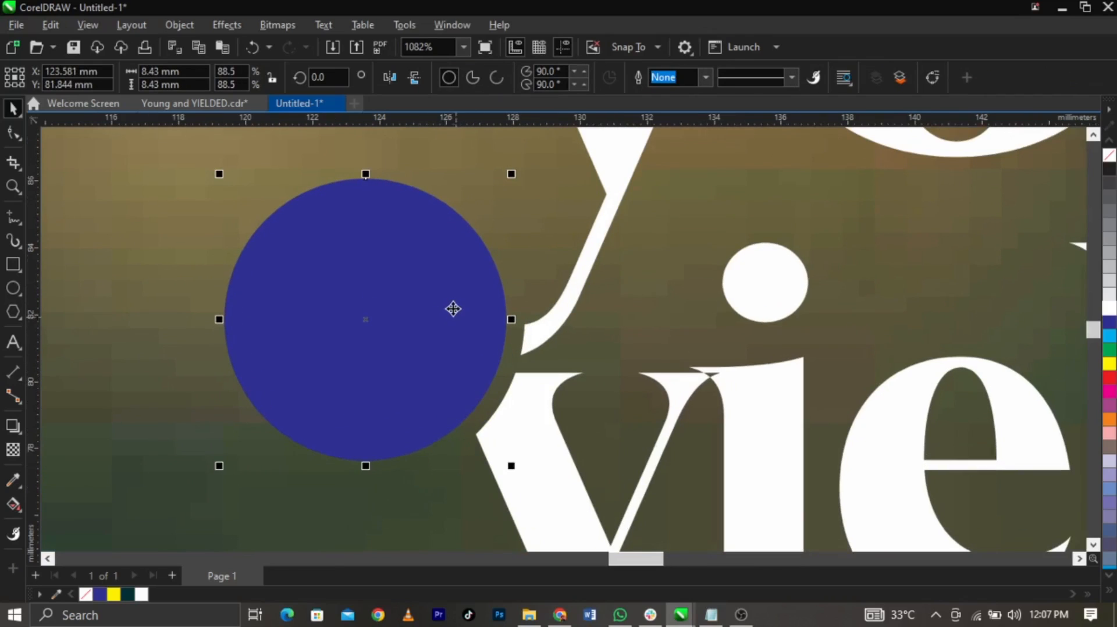
Apply a diagonal blue-to-white linear gradient to the circle and open its blue start colour for editing as CMYK
{"action": "left_click", "coordinate": [15, 505]}
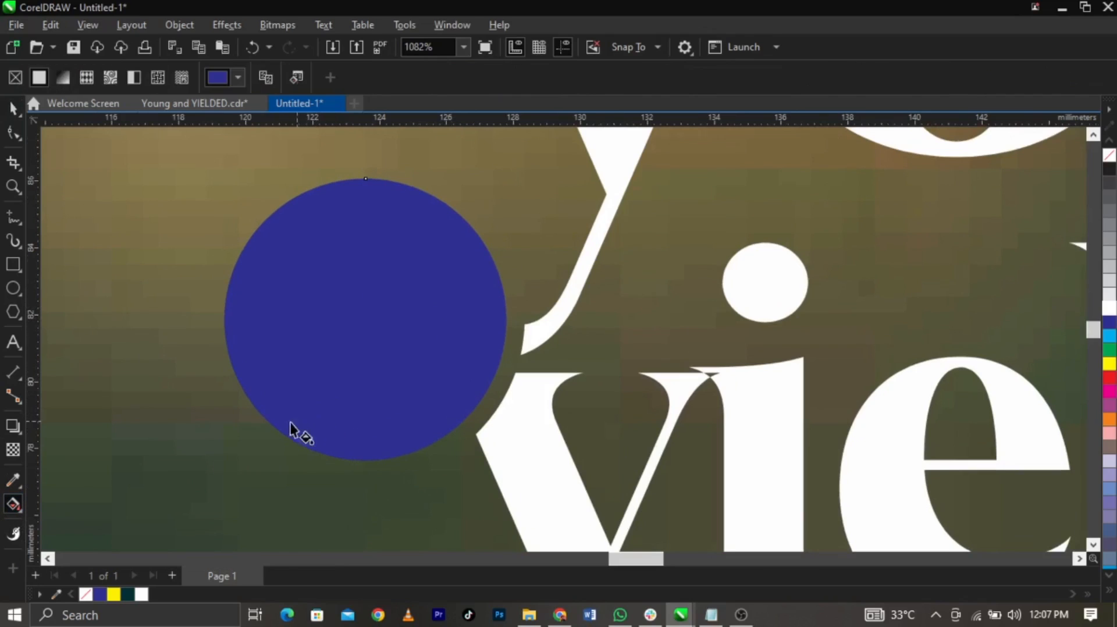
{"action": "mouse_move", "coordinate": [286, 425]}
{"action": "left_mouse_down"}
{"action": "mouse_move", "coordinate": [407, 317]}
{"action": "mouse_move", "coordinate": [453, 208]}
{"action": "left_mouse_up"}
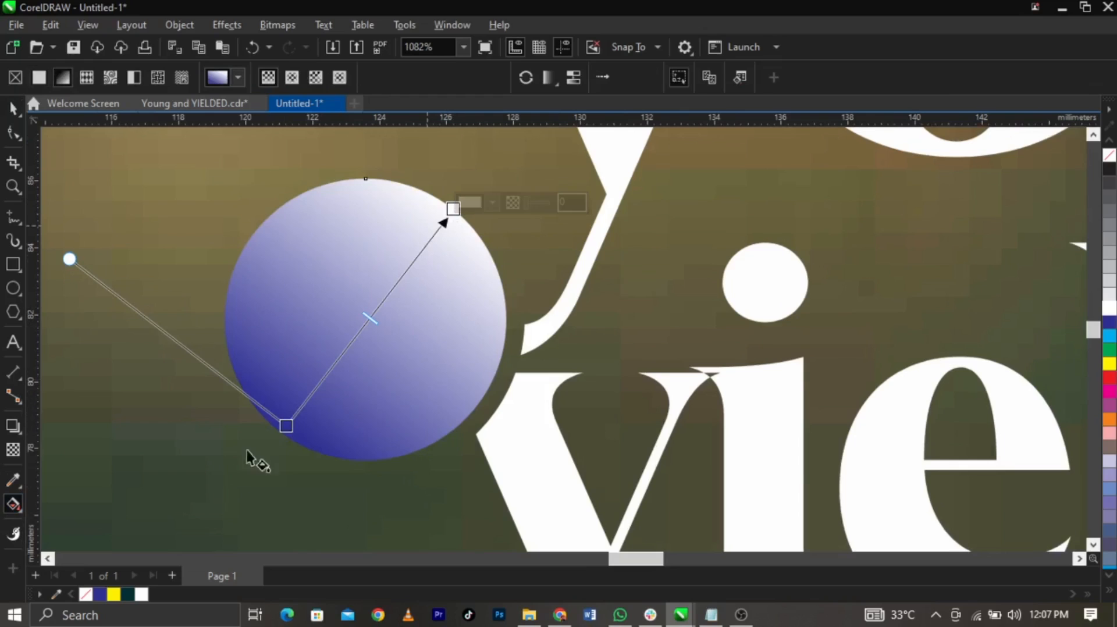
{"action": "left_click", "coordinate": [286, 426]}
{"action": "left_click", "coordinate": [326, 419]}
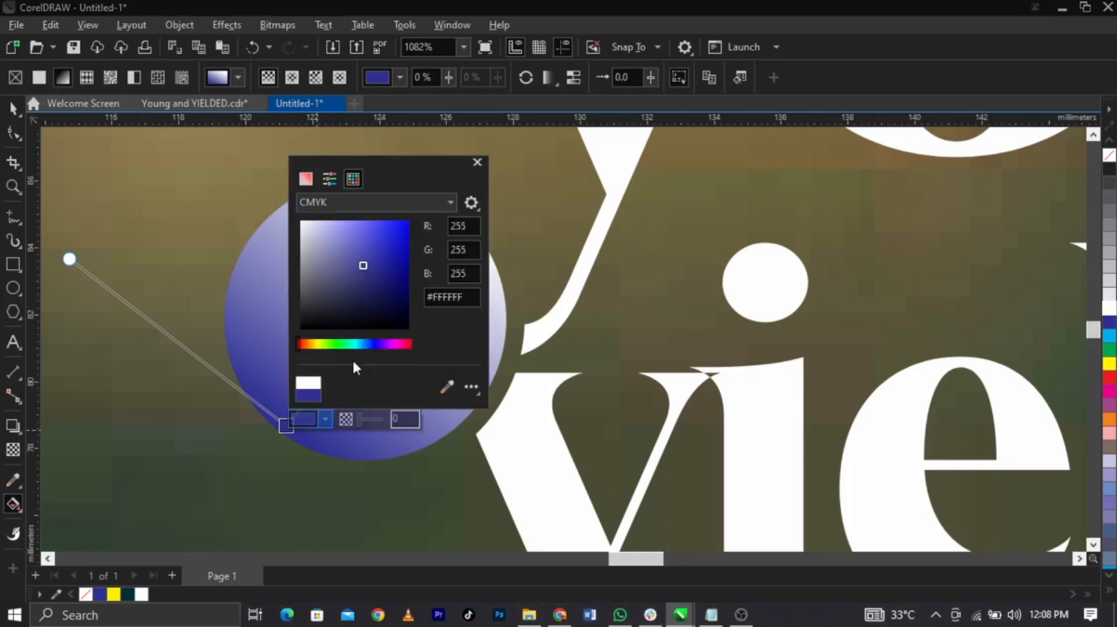
{"action": "left_click", "coordinate": [352, 179]}
{"action": "left_click_drag", "start_coordinate": [399, 157], "coordinate": [740, 182]}
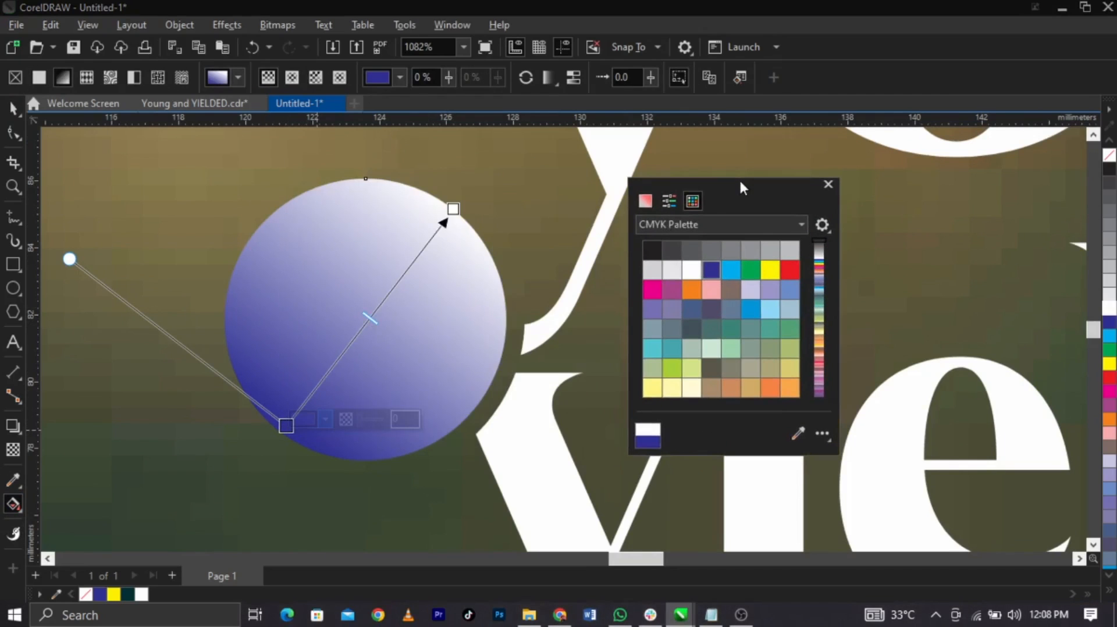
{"action": "left_click", "coordinate": [644, 204]}
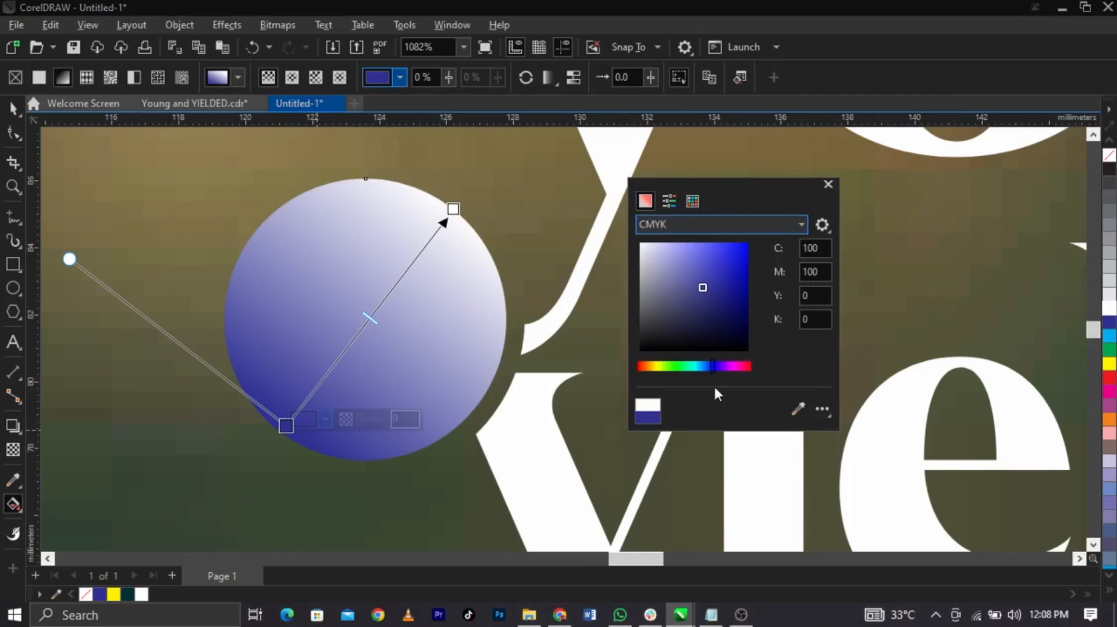
Recolour the circle's linear gradient to run from dark red (C25 M100 Y100 K33) to golden orange
{"action": "left_click_drag", "start_coordinate": [713, 368], "coordinate": [748, 369]}
{"action": "left_click", "coordinate": [747, 287]}
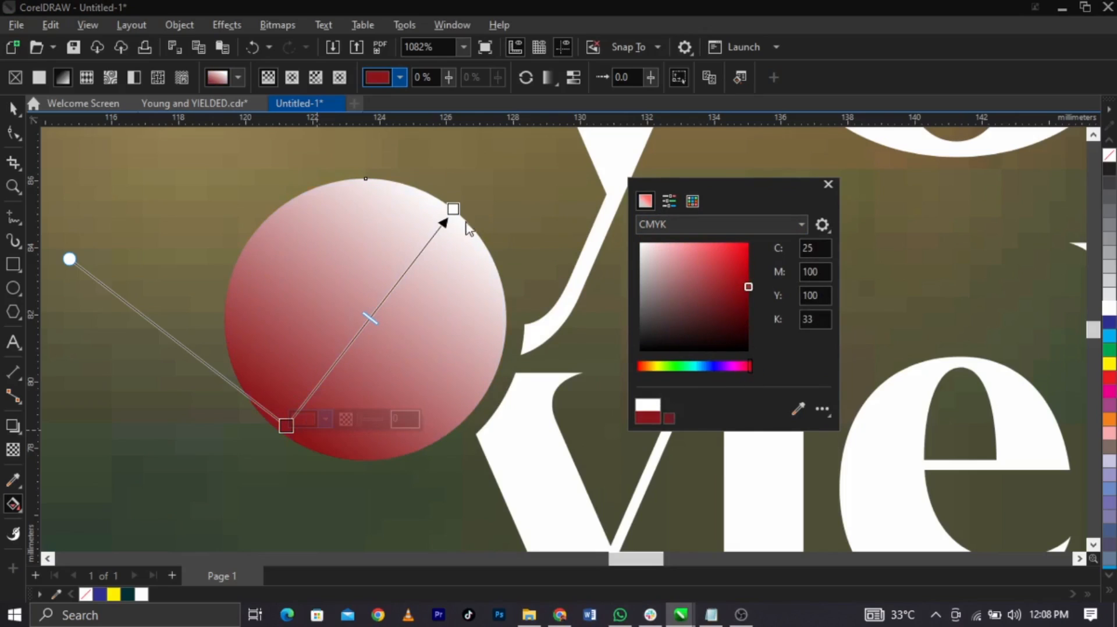
{"action": "left_click", "coordinate": [455, 207]}
{"action": "left_click", "coordinate": [454, 208]}
{"action": "left_click", "coordinate": [492, 207]}
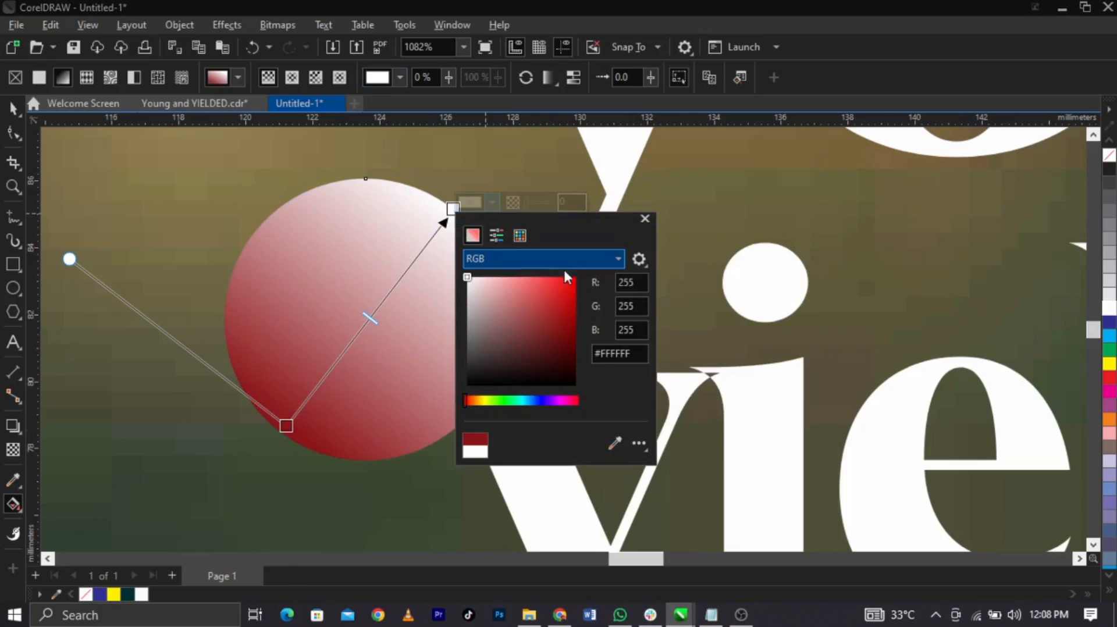
{"action": "left_click_drag", "start_coordinate": [472, 399], "coordinate": [479, 401]}
{"action": "left_click", "coordinate": [562, 294]}
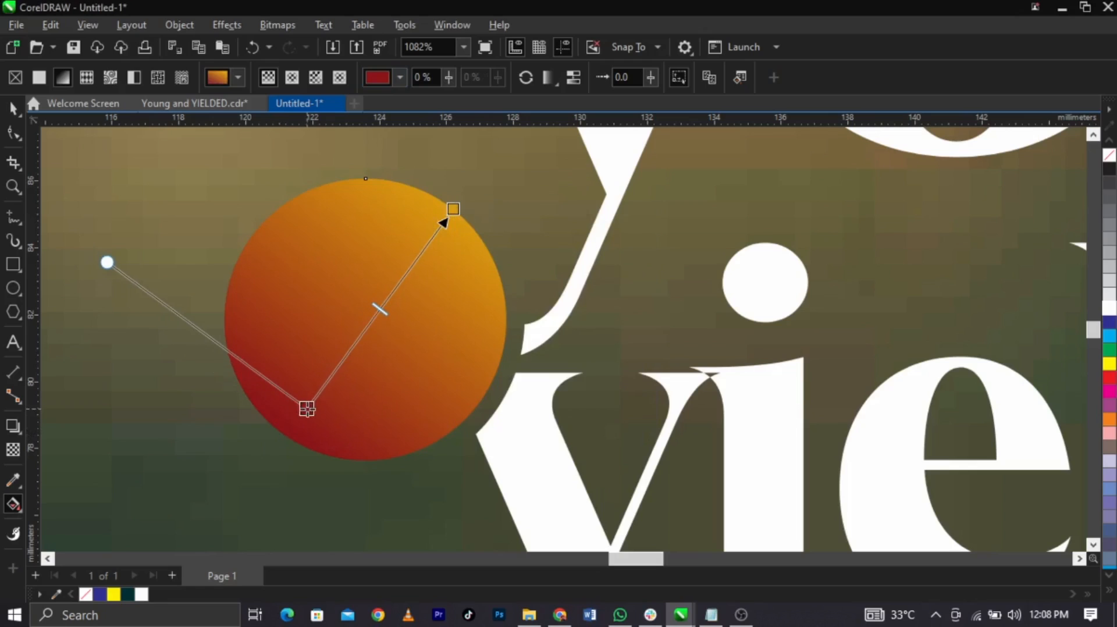
{"action": "key", "text": "space"}
Move the white ampersand onto the middle of the gradient circle and enlarge it to fill more of the circle
{"action": "scroll", "coordinate": [505, 338], "scroll_direction": "down", "scroll_amount": 2}
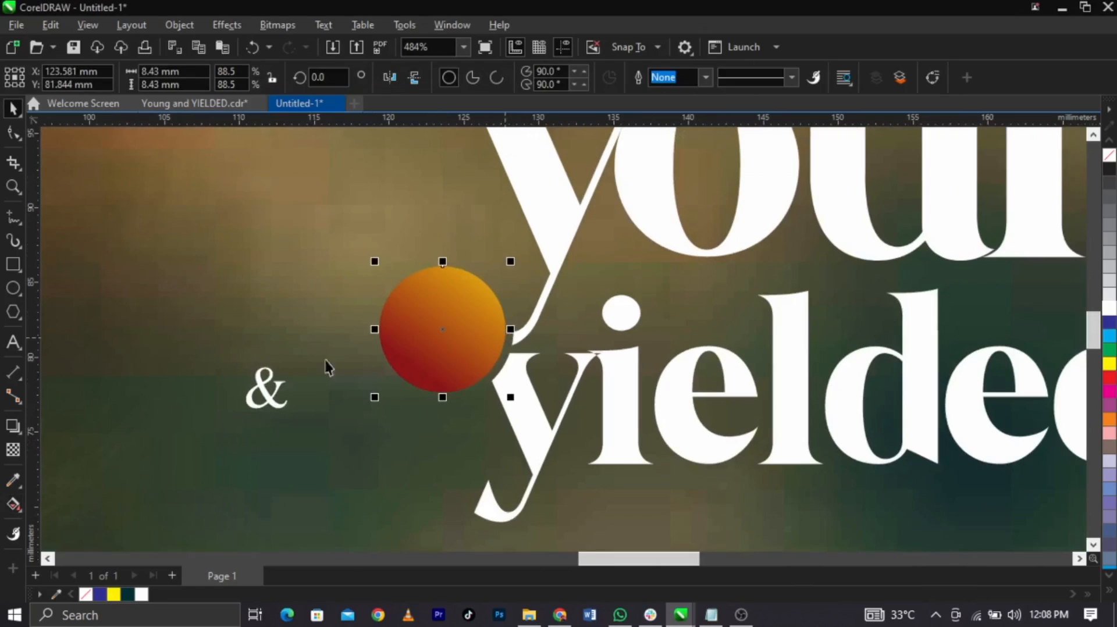
{"action": "left_click", "coordinate": [264, 394]}
{"action": "key", "text": "F8"}
{"action": "key", "text": "ctrl+space"}
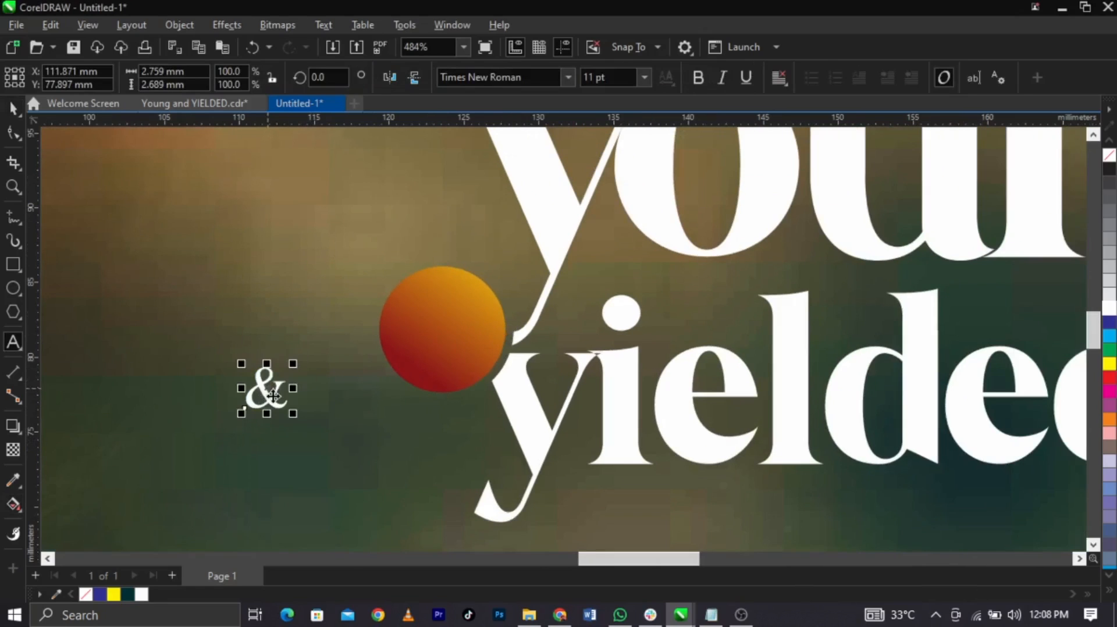
{"action": "left_click_drag", "start_coordinate": [275, 395], "coordinate": [446, 340]}
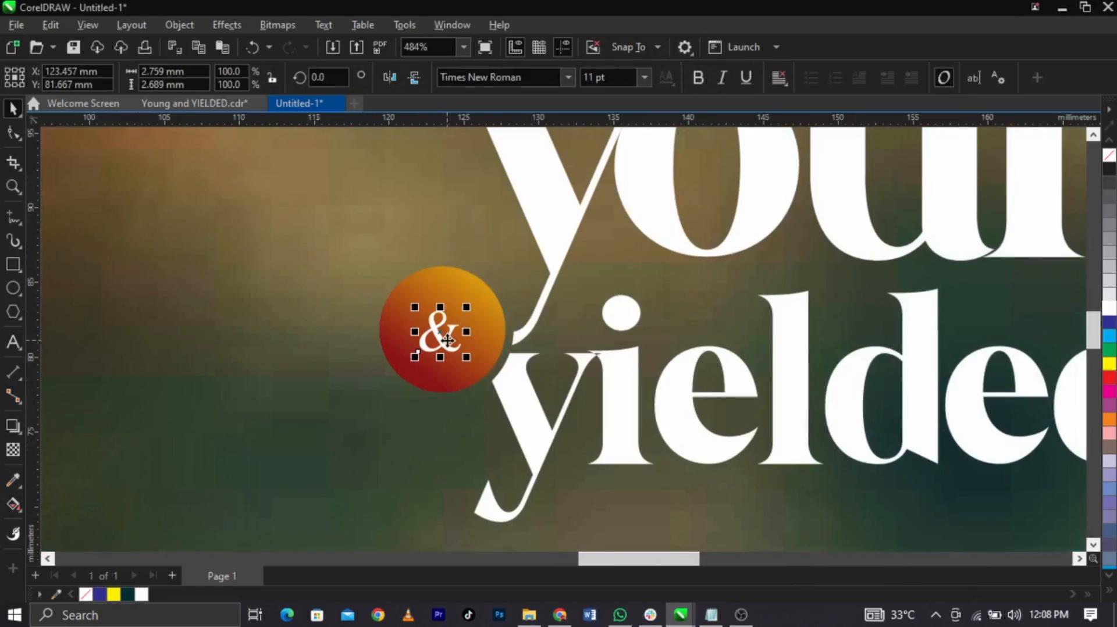
{"action": "scroll", "coordinate": [447, 339], "scroll_direction": "up", "scroll_amount": 1}
{"action": "left_click_drag", "start_coordinate": [477, 286], "coordinate": [523, 260]}
{"action": "left_click", "coordinate": [510, 322]}
{"action": "scroll", "coordinate": [510, 324], "scroll_direction": "down", "scroll_amount": 1}
{"action": "scroll", "coordinate": [510, 323], "scroll_direction": "down", "scroll_amount": 3}
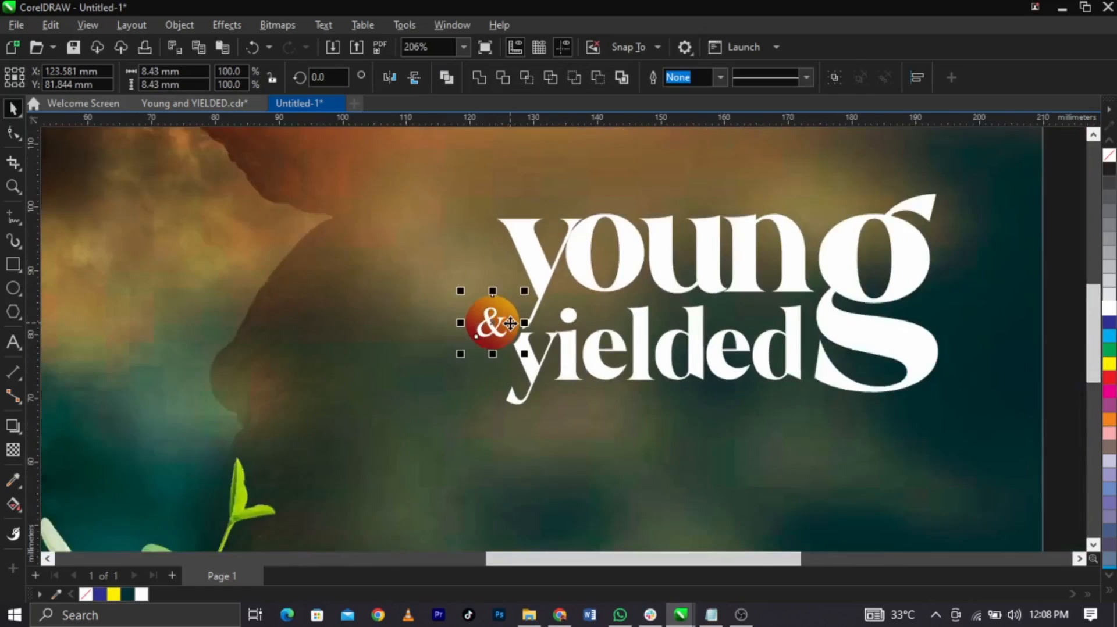
Scale the whole "young & yielded" title with its circle to about 80 × 36 mm and position it beneath the ministry name
{"action": "left_click", "coordinate": [823, 286]}
{"action": "left_click_drag", "start_coordinate": [824, 237], "coordinate": [377, 453]}
{"action": "scroll", "coordinate": [474, 379], "scroll_direction": "up", "scroll_amount": 1}
{"action": "left_click_drag", "start_coordinate": [473, 378], "coordinate": [453, 389]}
{"action": "left_click_drag", "start_coordinate": [644, 302], "coordinate": [657, 294]}
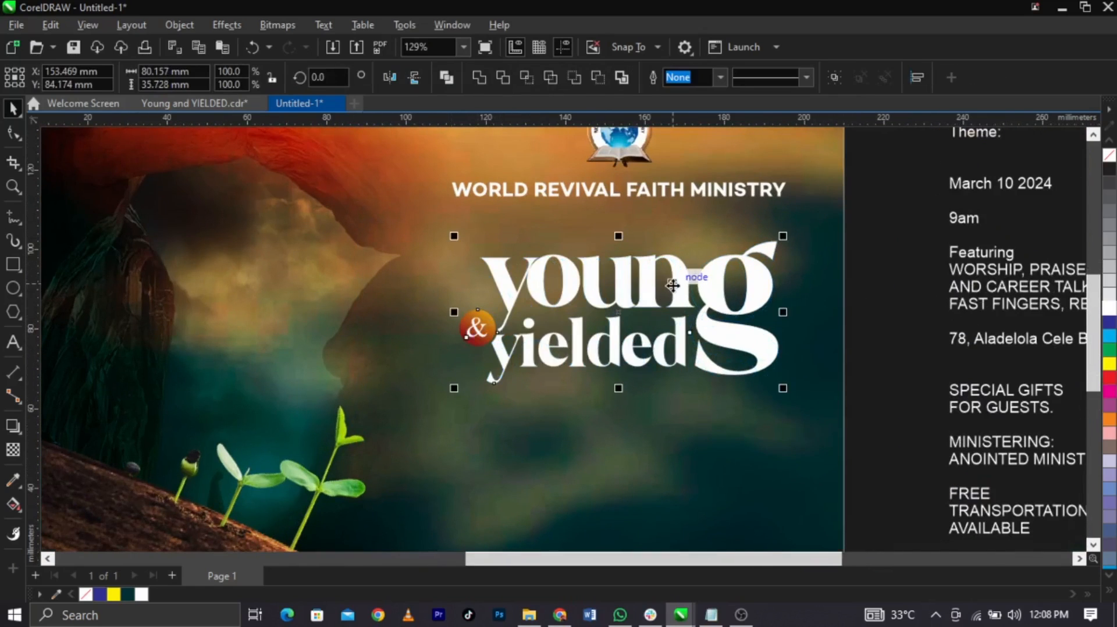
{"action": "scroll", "coordinate": [673, 287], "scroll_direction": "up", "scroll_amount": 2}
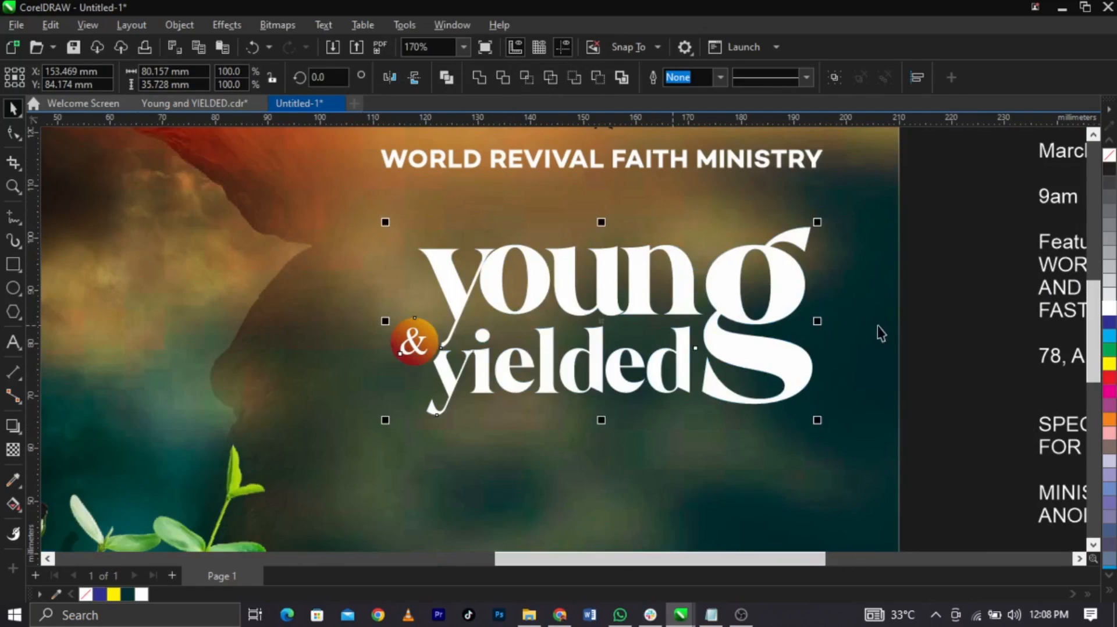
{"action": "left_click", "coordinate": [910, 343]}
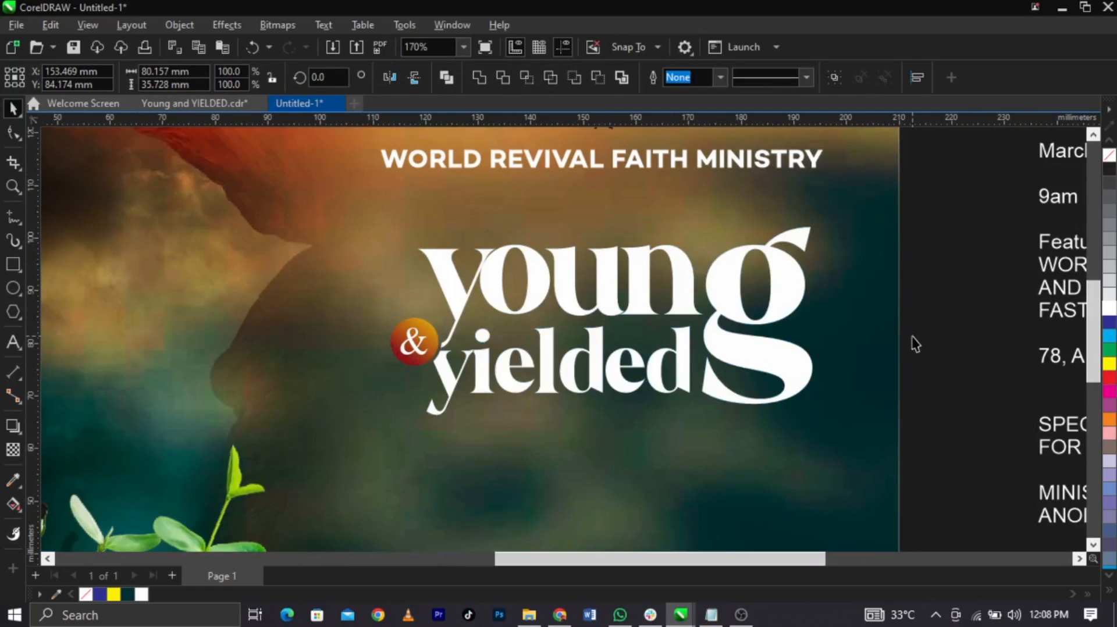
Apply a linear gradient fill across the word "young", running from the y to the large g
{"action": "left_click", "coordinate": [691, 306]}
{"action": "left_click", "coordinate": [728, 303]}
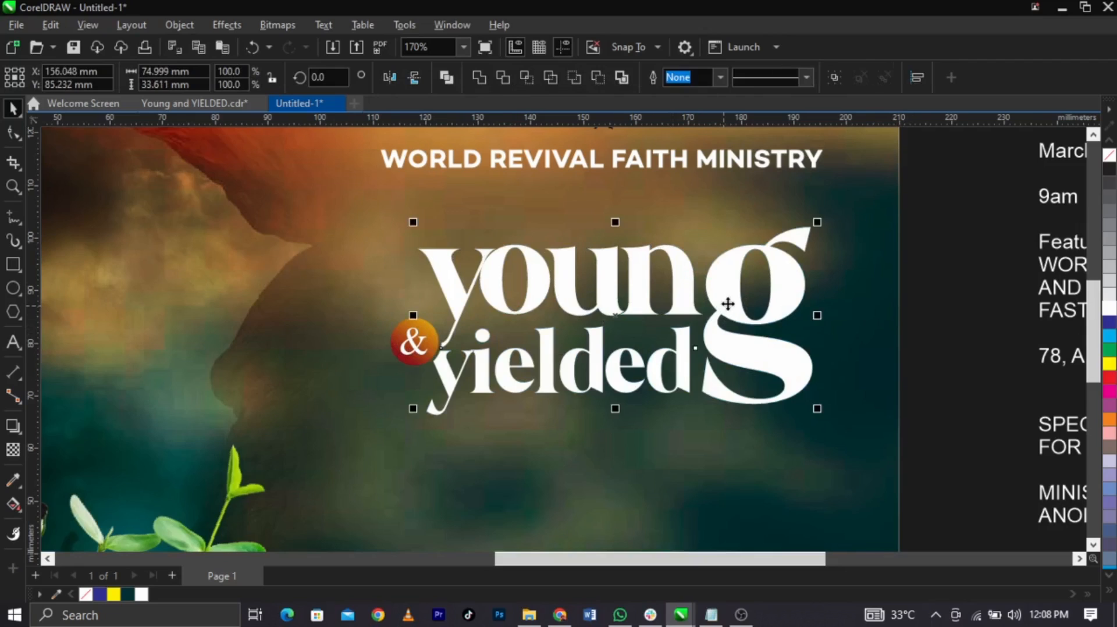
{"action": "left_click", "coordinate": [12, 504]}
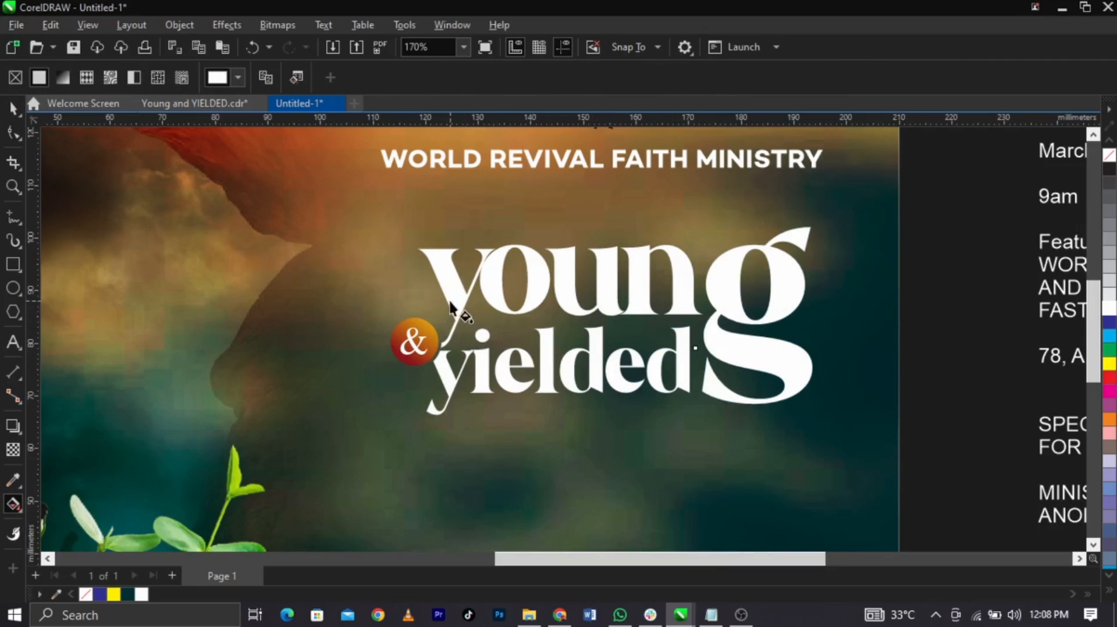
{"action": "left_click_drag", "start_coordinate": [450, 302], "coordinate": [815, 272]}
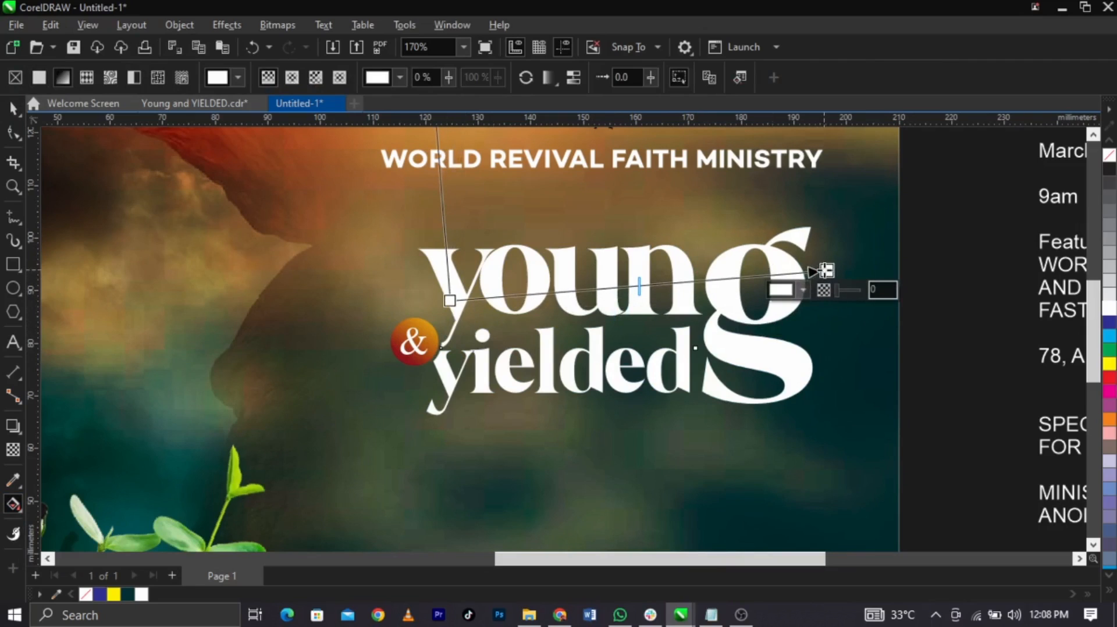
Set the end colour of the "young" gradient, at the large g, to a light green using the CMYK model
{"action": "left_click", "coordinate": [802, 289]}
{"action": "left_click", "coordinate": [826, 424]}
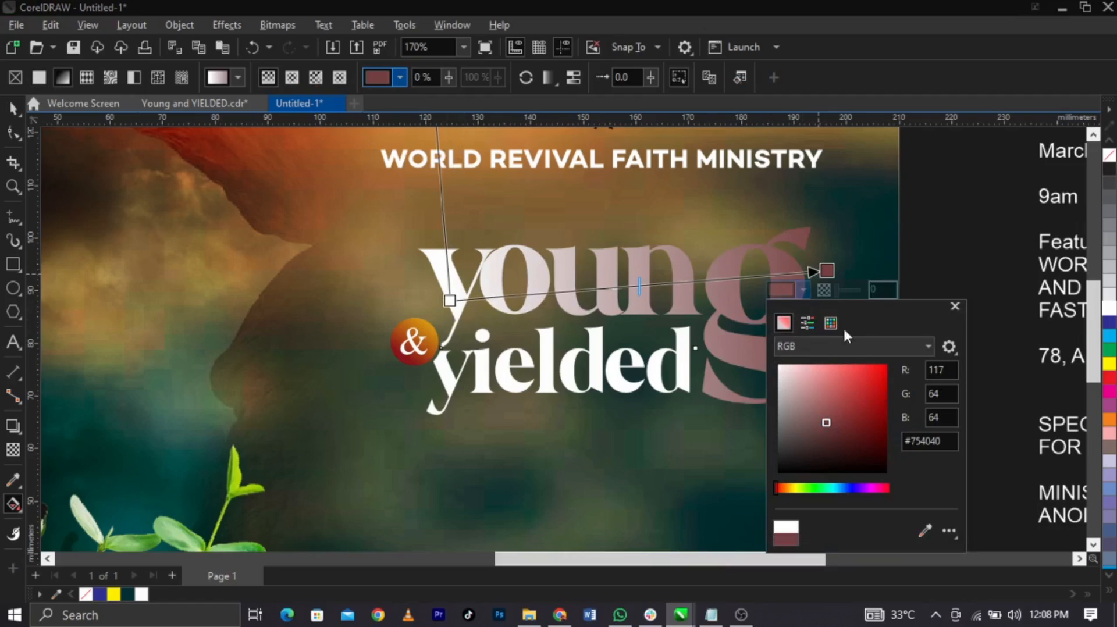
{"action": "left_click", "coordinate": [809, 349]}
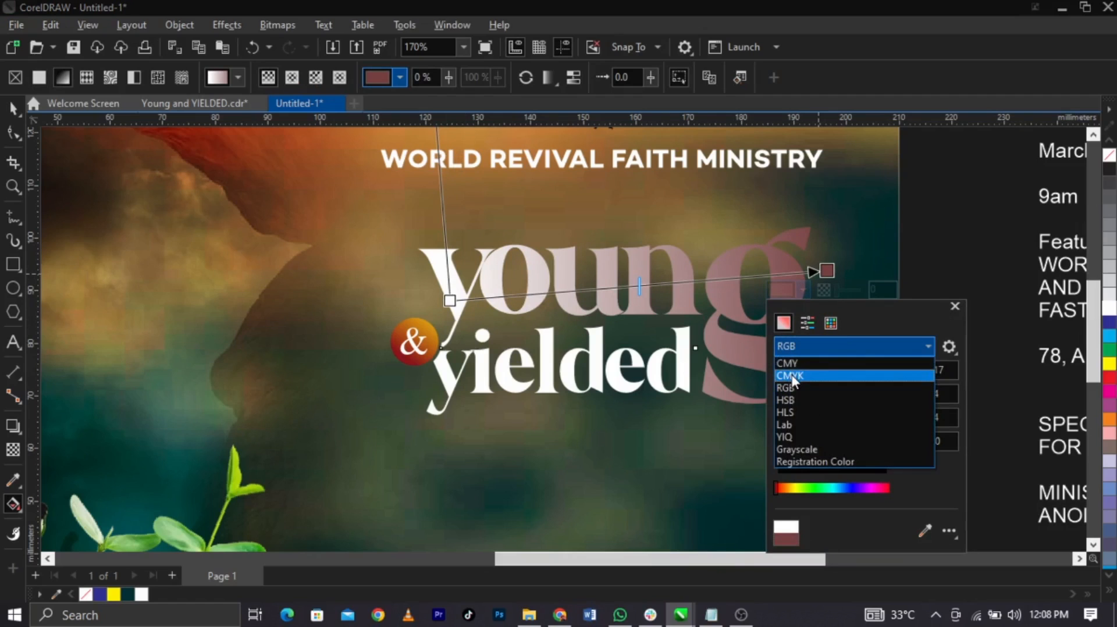
{"action": "left_click", "coordinate": [795, 372]}
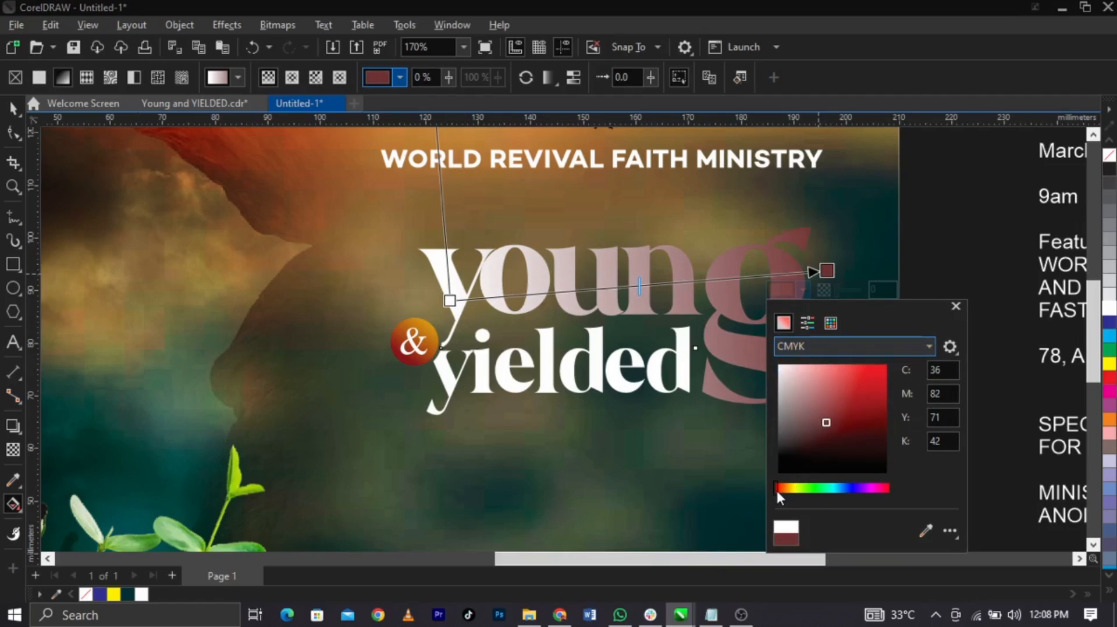
{"action": "mouse_move", "coordinate": [776, 489]}
{"action": "left_mouse_down"}
{"action": "mouse_move", "coordinate": [832, 491]}
{"action": "mouse_move", "coordinate": [823, 499]}
{"action": "left_mouse_up"}
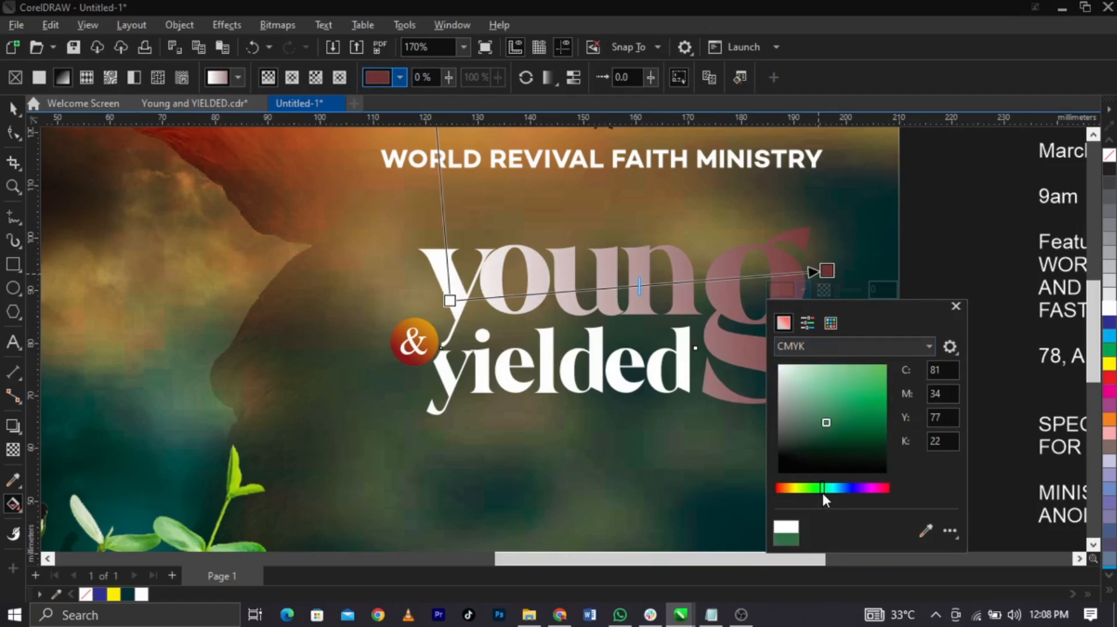
{"action": "left_click", "coordinate": [854, 370]}
{"action": "left_click_drag", "start_coordinate": [854, 371], "coordinate": [870, 365]}
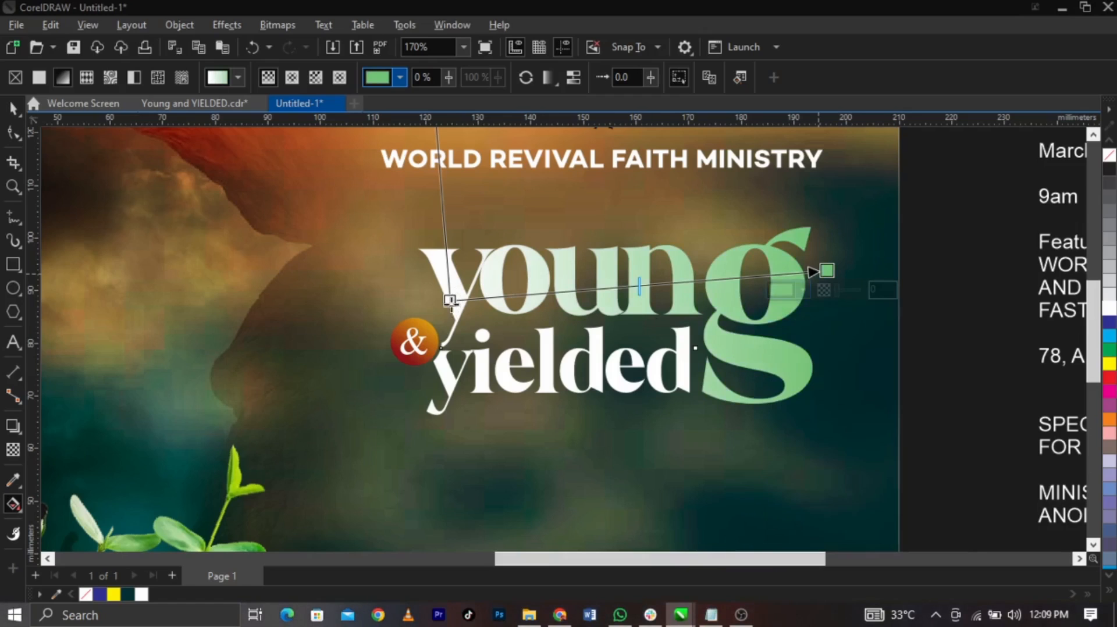
Set the start colour of the "young" gradient, at the y, to Light Yellow from the colour palette
{"action": "left_click", "coordinate": [450, 300]}
{"action": "left_click", "coordinate": [426, 320]}
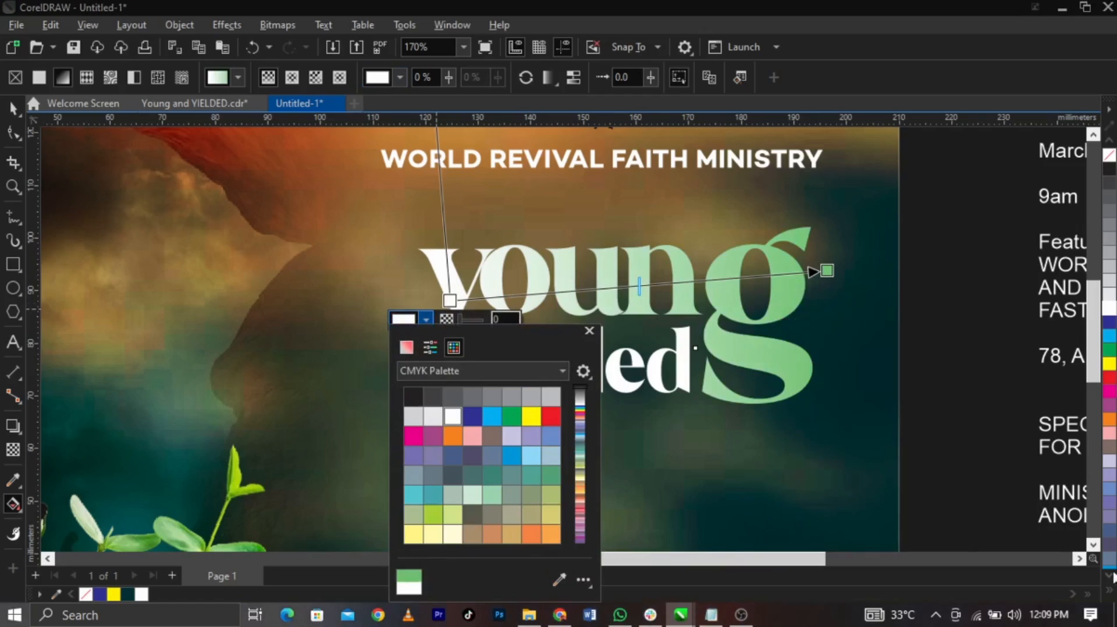
{"action": "left_click", "coordinate": [1111, 593]}
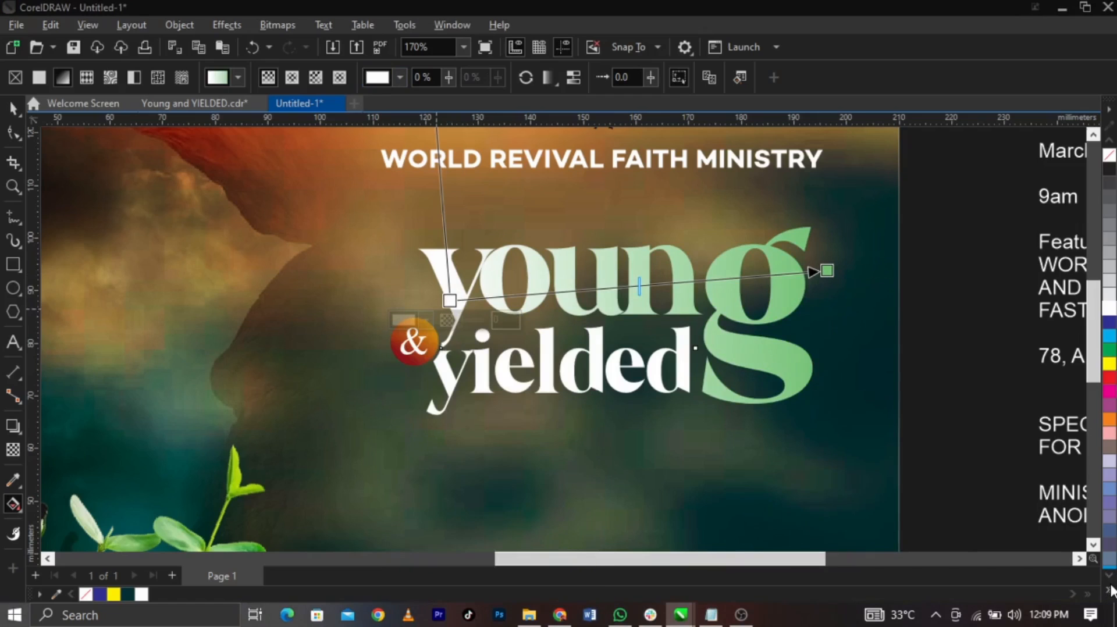
{"action": "left_click", "coordinate": [1111, 592]}
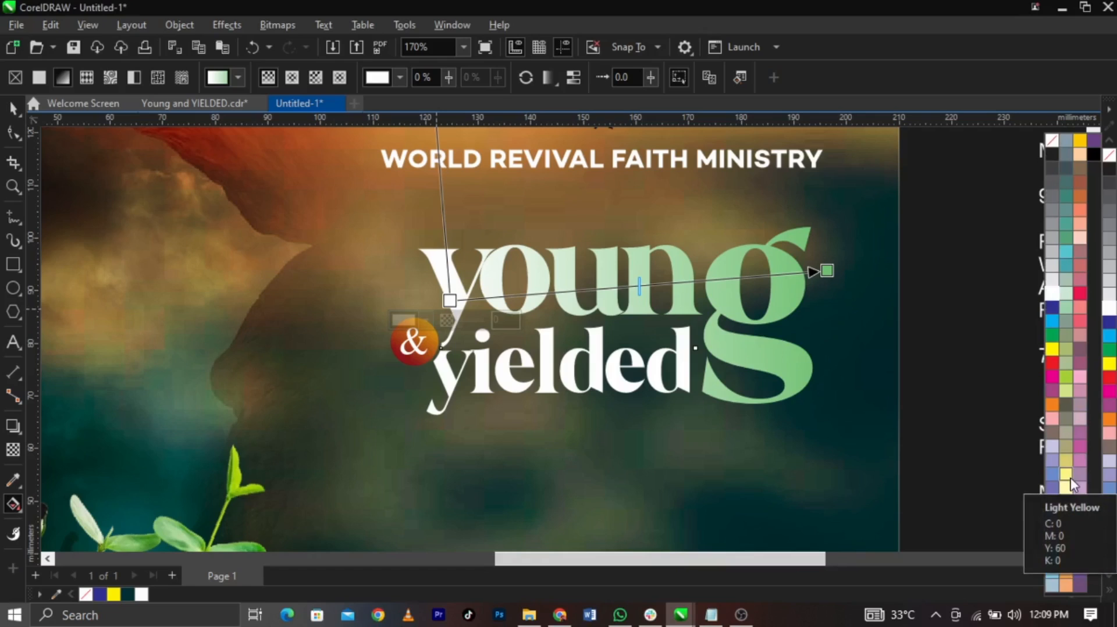
{"action": "left_click", "coordinate": [1070, 478]}
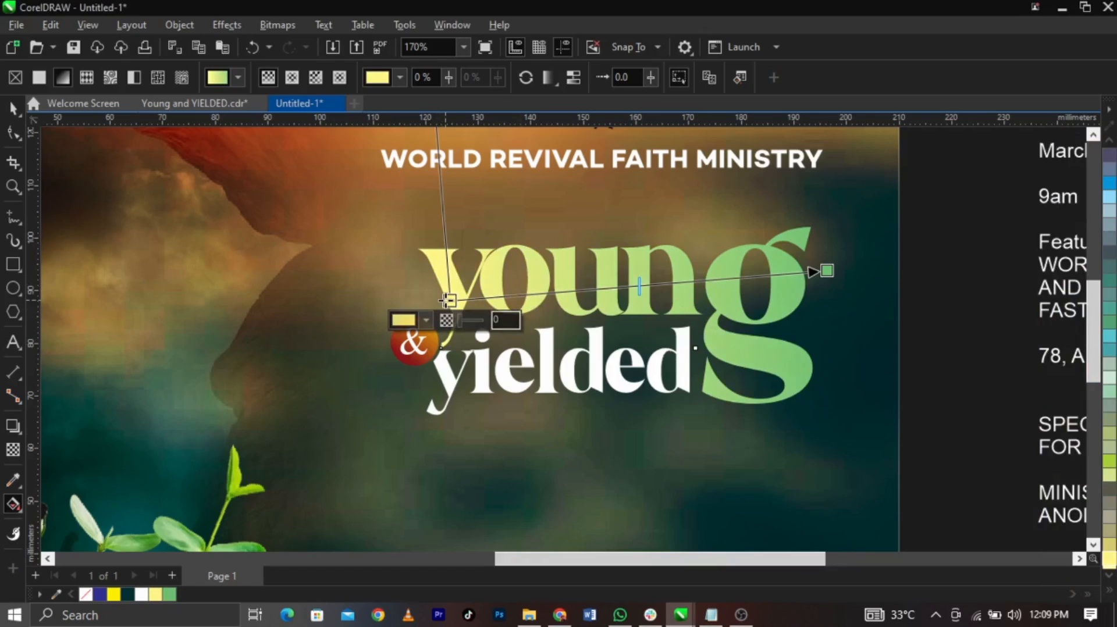
Reposition both ends of the "young" gradient so the green is confined to the upper part of the large g
{"action": "left_click_drag", "start_coordinate": [448, 300], "coordinate": [617, 314]}
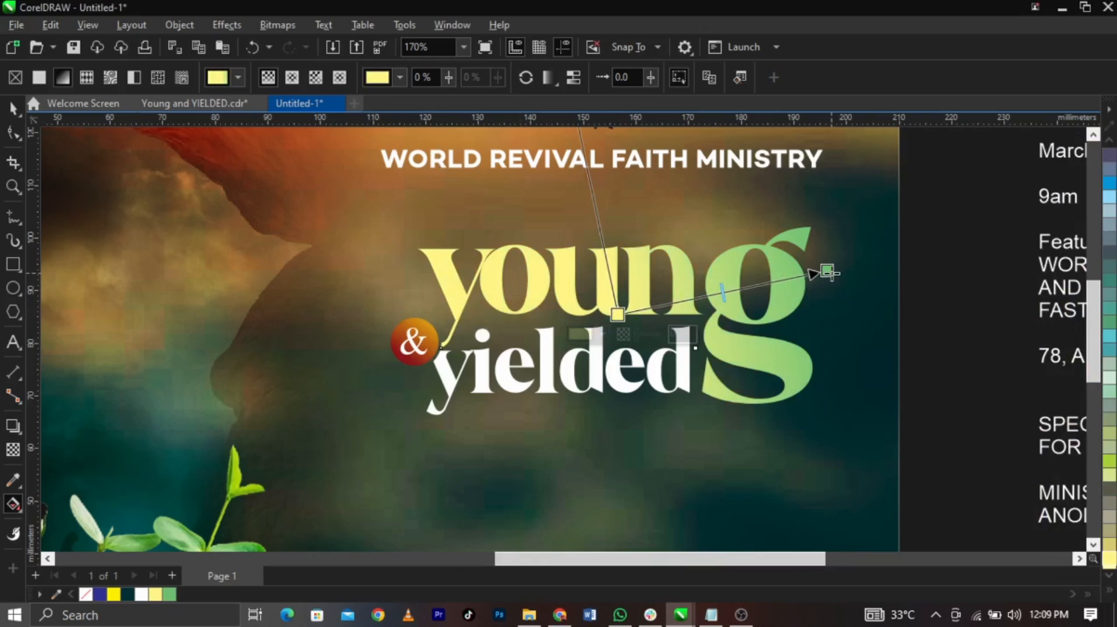
{"action": "left_click_drag", "start_coordinate": [828, 272], "coordinate": [845, 227]}
{"action": "left_click_drag", "start_coordinate": [618, 314], "coordinate": [712, 342]}
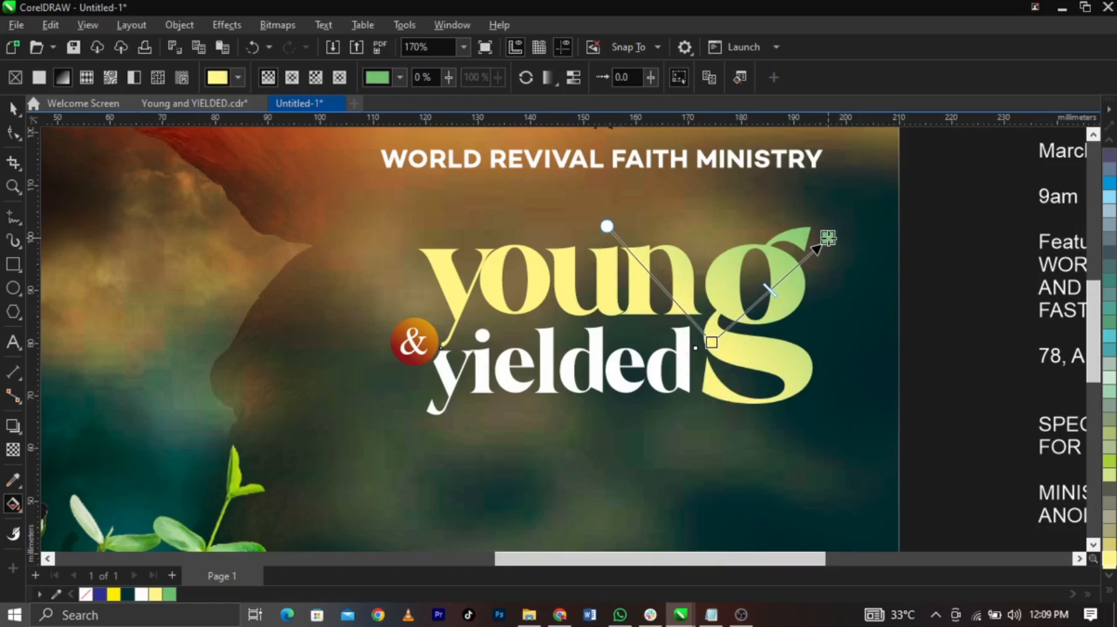
{"action": "key", "text": "space"}
Fill the word "yielded" with light yellow and enlarge the whole title with its circle to about 83 × 37 mm
{"action": "left_click", "coordinate": [536, 368]}
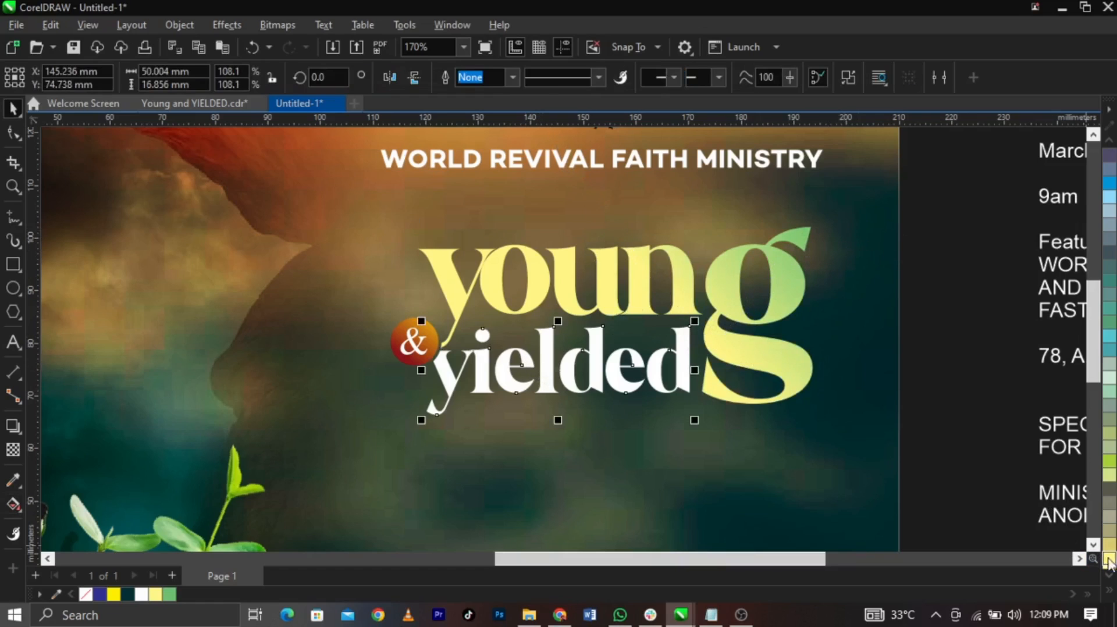
{"action": "left_click", "coordinate": [1109, 561]}
{"action": "left_click_drag", "start_coordinate": [959, 215], "coordinate": [333, 451]}
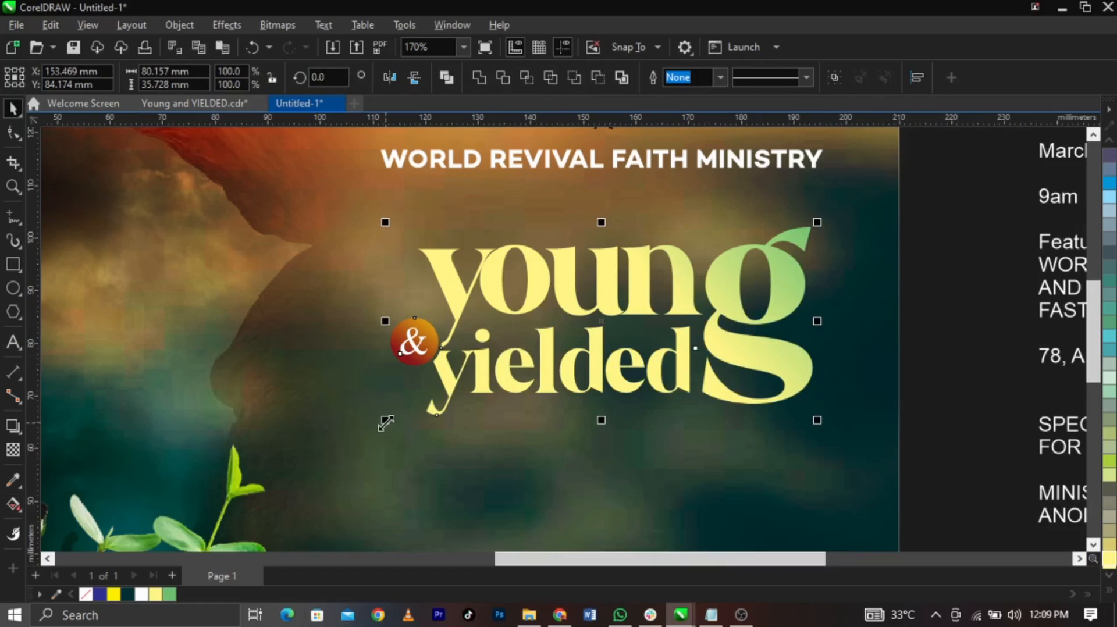
{"action": "left_click_drag", "start_coordinate": [385, 423], "coordinate": [367, 428]}
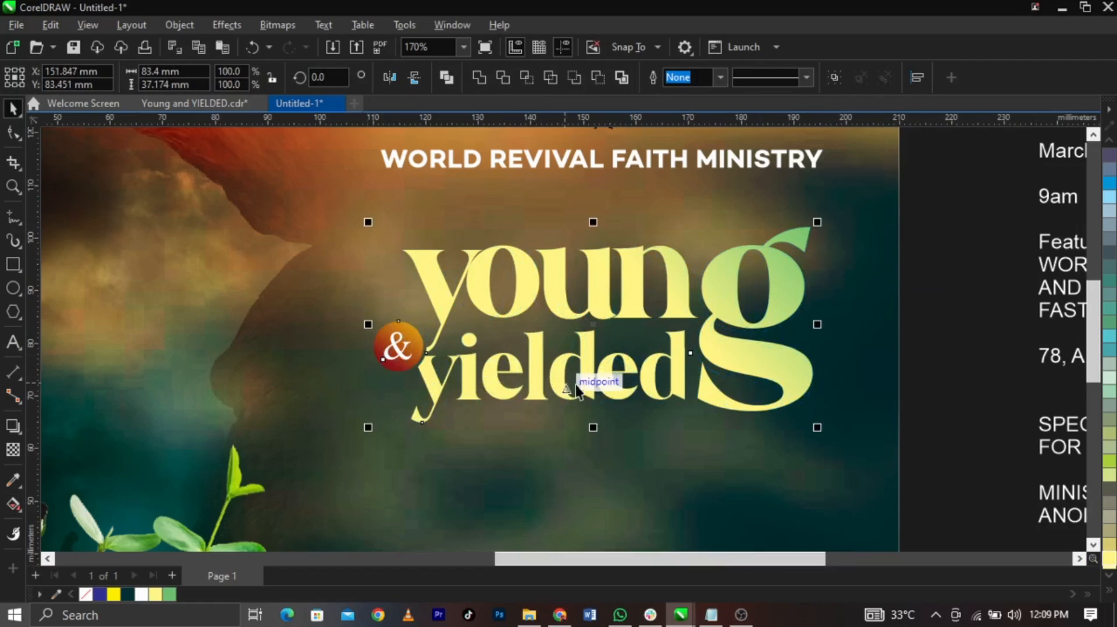
Add a drop shadow to the title and circle in Multiply mode with opacity 70 and feathering 15
{"action": "left_click", "coordinate": [14, 428]}
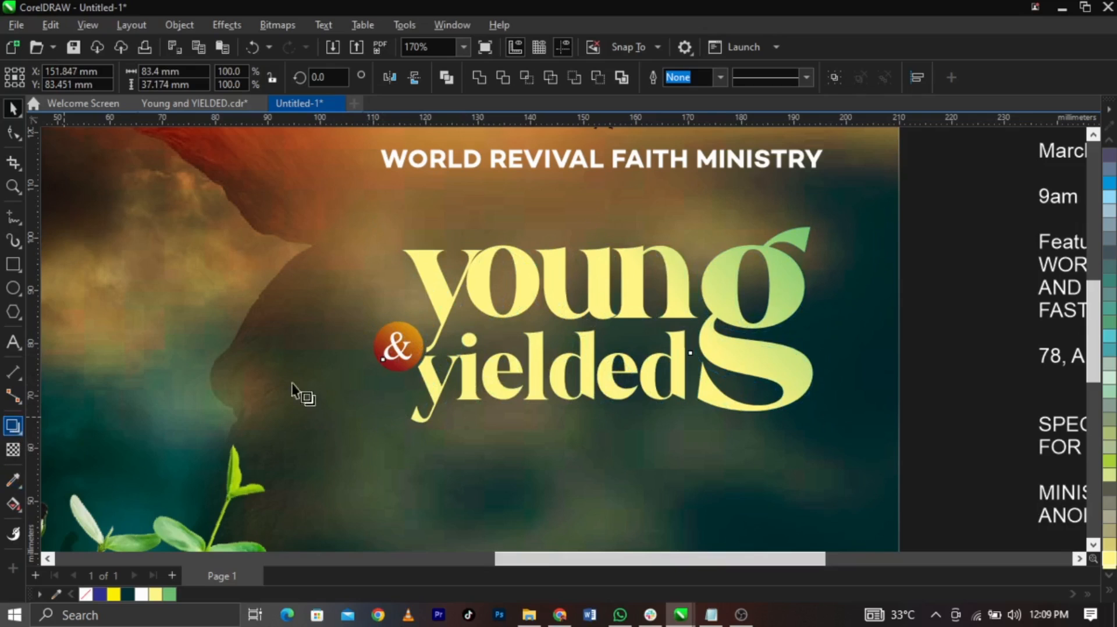
{"action": "left_click_drag", "start_coordinate": [372, 324], "coordinate": [820, 317]}
{"action": "scroll", "coordinate": [783, 348], "scroll_direction": "up", "scroll_amount": 1}
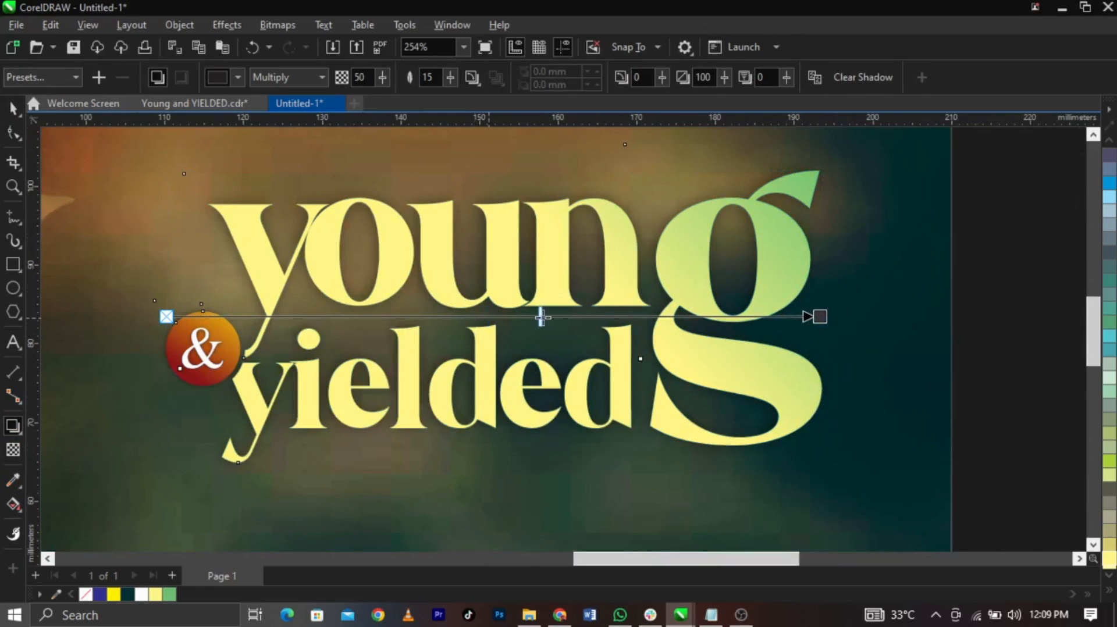
{"action": "left_click_drag", "start_coordinate": [601, 327], "coordinate": [618, 327]}
{"action": "key", "text": "space"}
{"action": "left_click", "coordinate": [935, 339]}
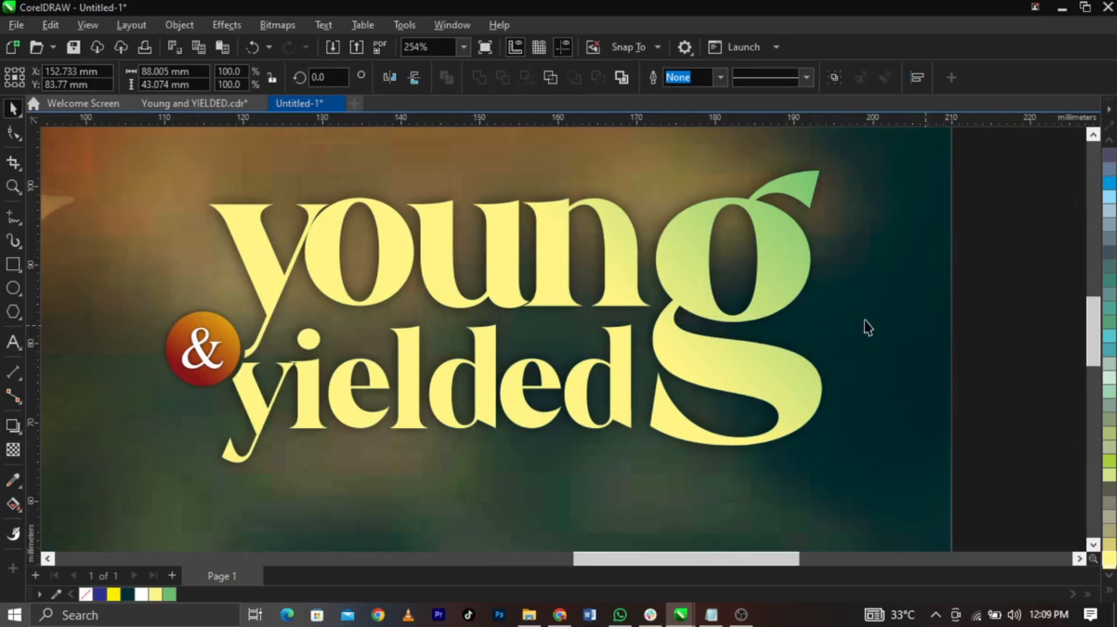
Break the drop shadows apart from the "young & yielded" lettering and the ampersand badge
{"action": "left_click", "coordinate": [836, 316]}
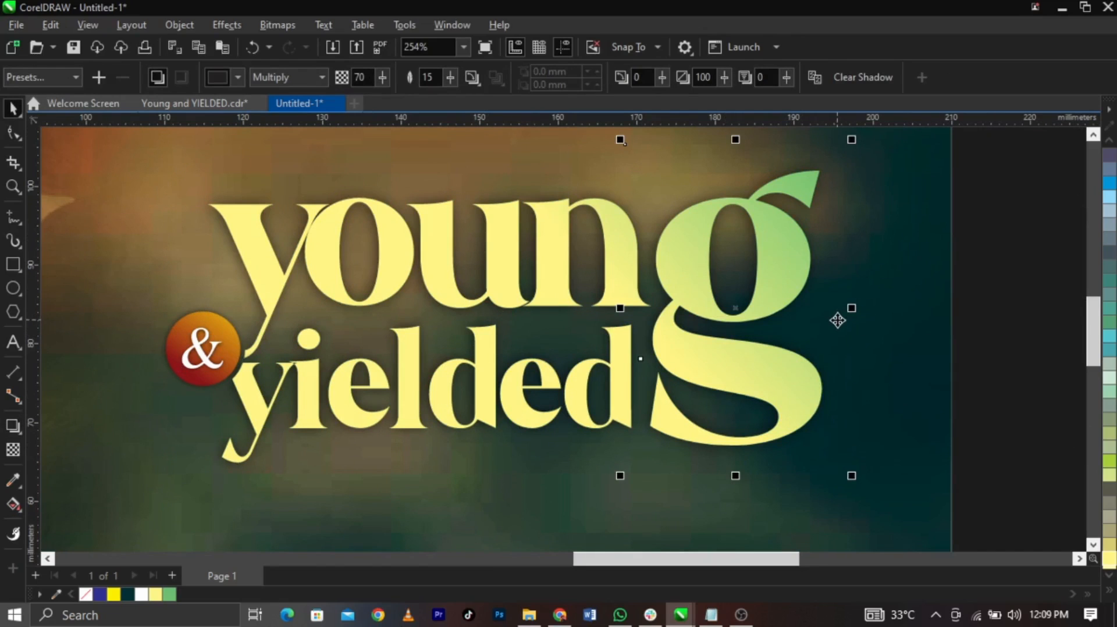
{"action": "left_click", "coordinate": [574, 313]}
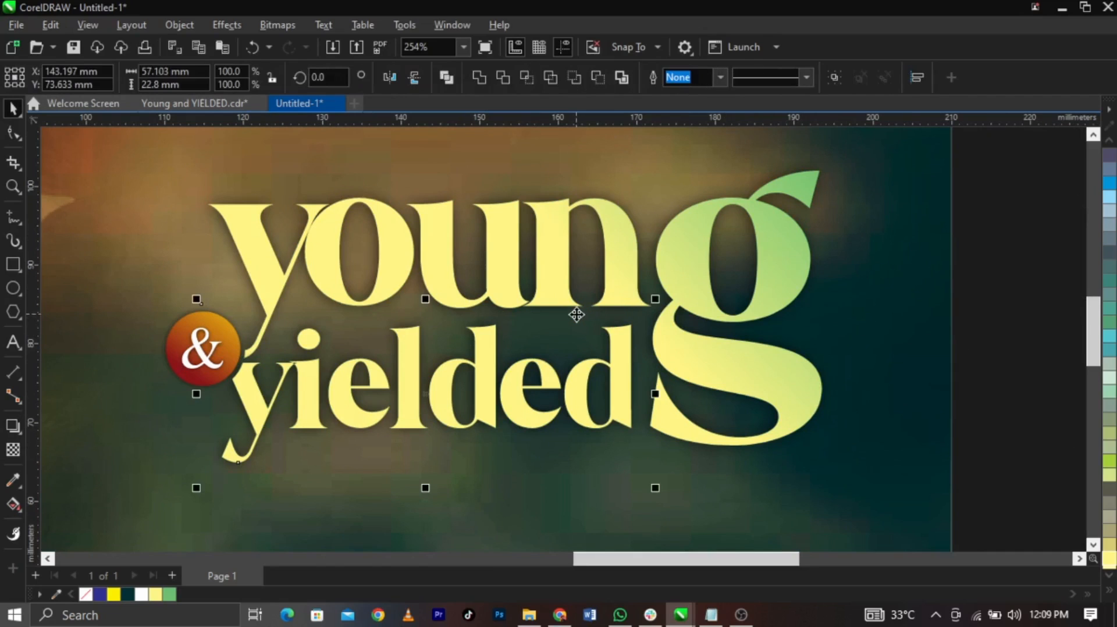
{"action": "left_click", "coordinate": [601, 277]}
{"action": "key", "text": "ctrl+k"}
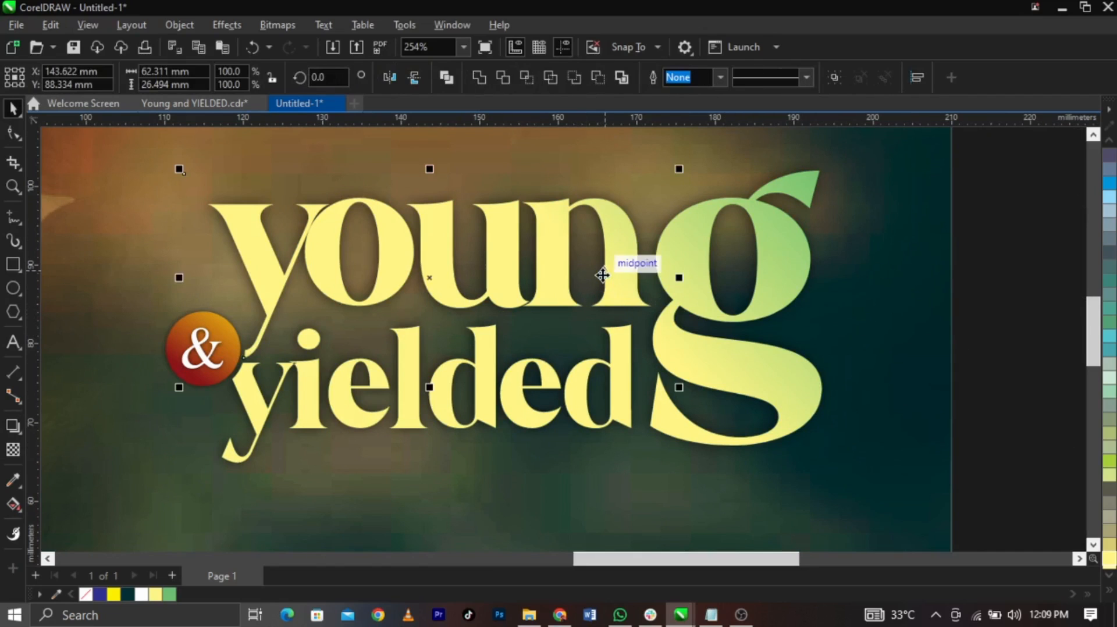
{"action": "left_click", "coordinate": [160, 373]}
{"action": "left_click", "coordinate": [160, 373]}
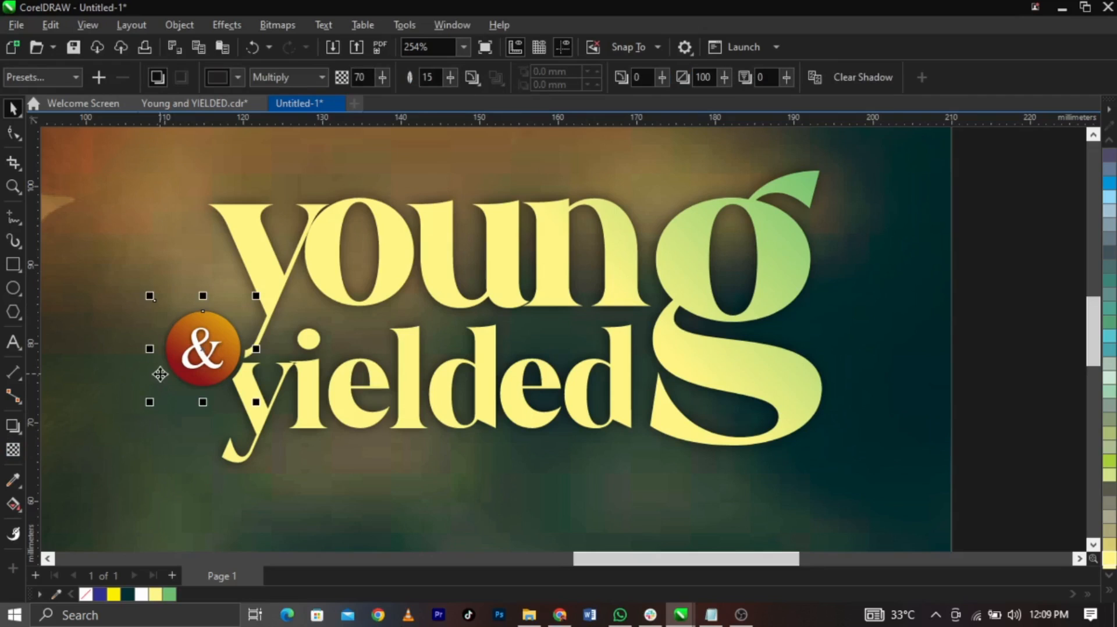
{"action": "left_click", "coordinate": [160, 374]}
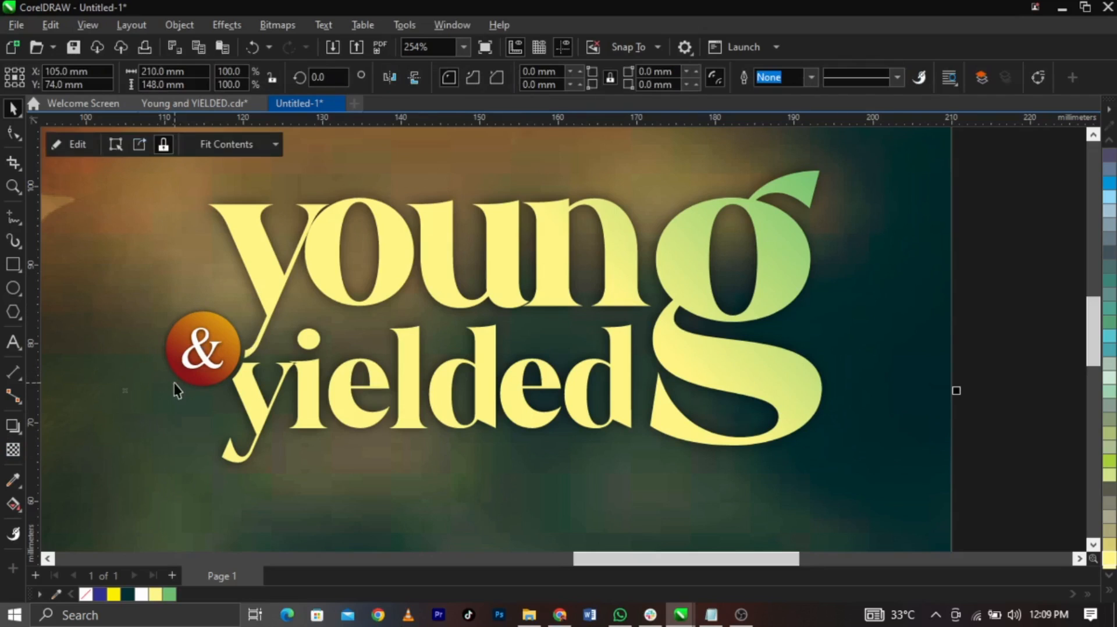
Select the separated shadows of the lettering and the badge together and shift them down about 2 mm
{"action": "left_click", "coordinate": [416, 423], "text": "shift"}
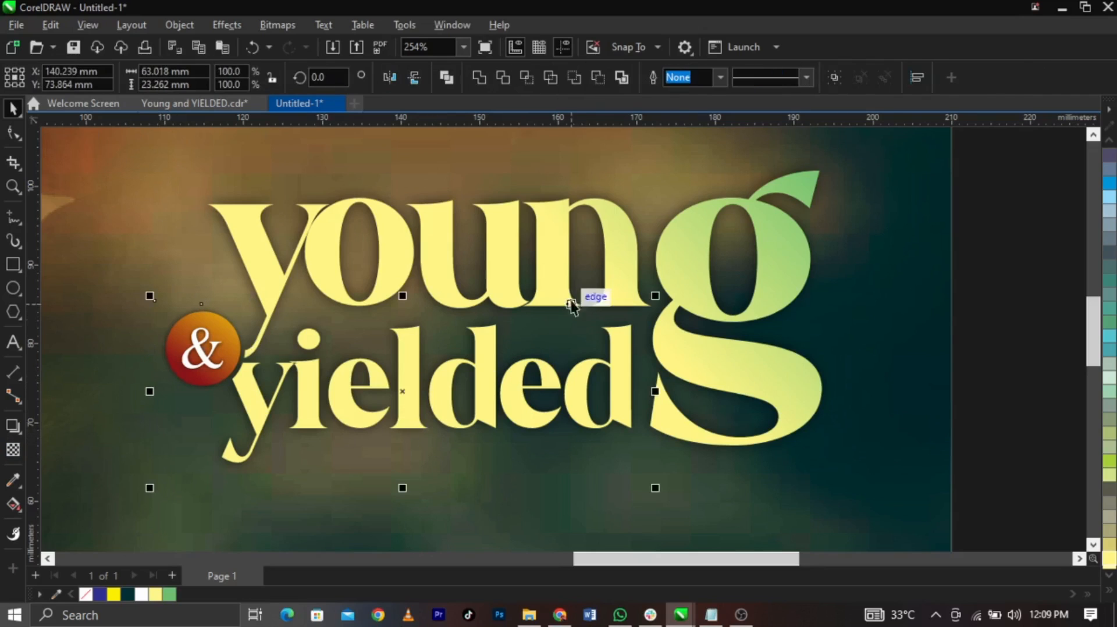
{"action": "left_click", "coordinate": [581, 265], "text": "shift"}
{"action": "left_click", "coordinate": [798, 327], "text": "shift"}
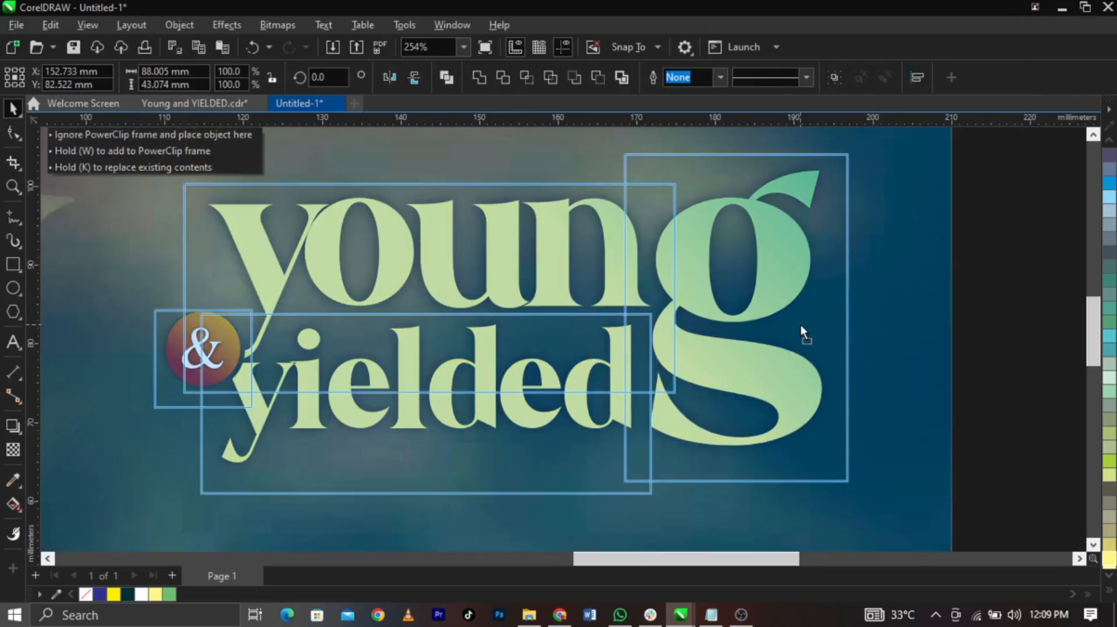
{"action": "left_click_drag", "start_coordinate": [802, 317], "coordinate": [800, 320]}
{"action": "scroll", "coordinate": [801, 319], "scroll_direction": "down", "scroll_amount": 3}
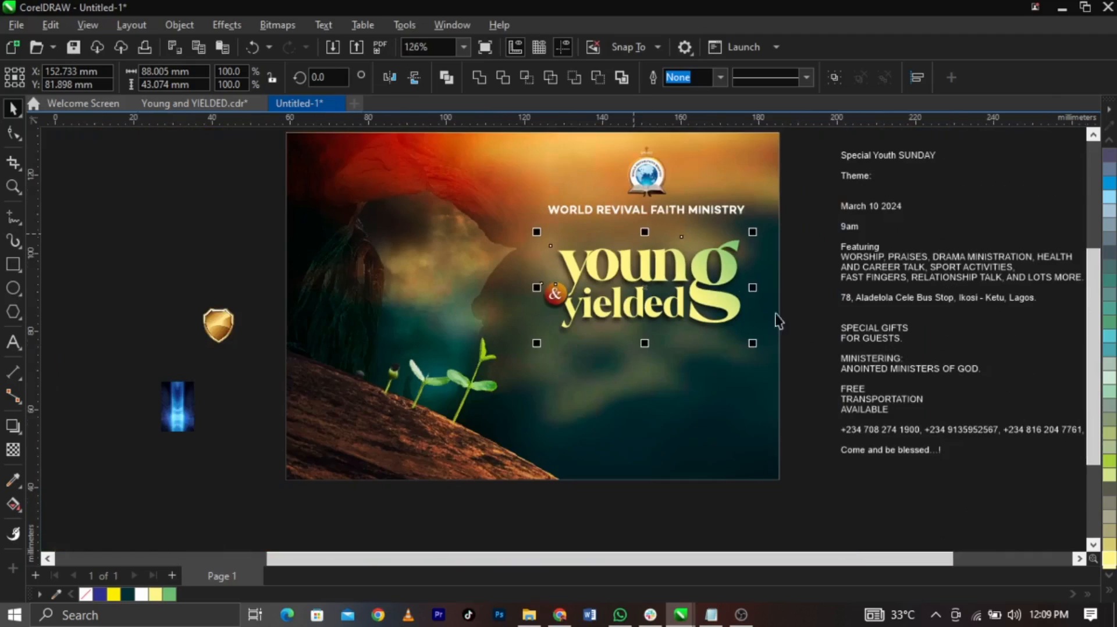
{"action": "key", "text": "Escape"}
{"action": "scroll", "coordinate": [749, 347], "scroll_direction": "down", "scroll_amount": 3}
Enlarge the complete title with its badge and shadows to about 95 × 46 mm and move it up about 2 mm
{"action": "left_click_drag", "start_coordinate": [790, 376], "coordinate": [520, 212]}
{"action": "left_click_drag", "start_coordinate": [795, 239], "coordinate": [547, 352]}
{"action": "scroll", "coordinate": [547, 352], "scroll_direction": "up", "scroll_amount": 1}
{"action": "left_click", "coordinate": [546, 369]}
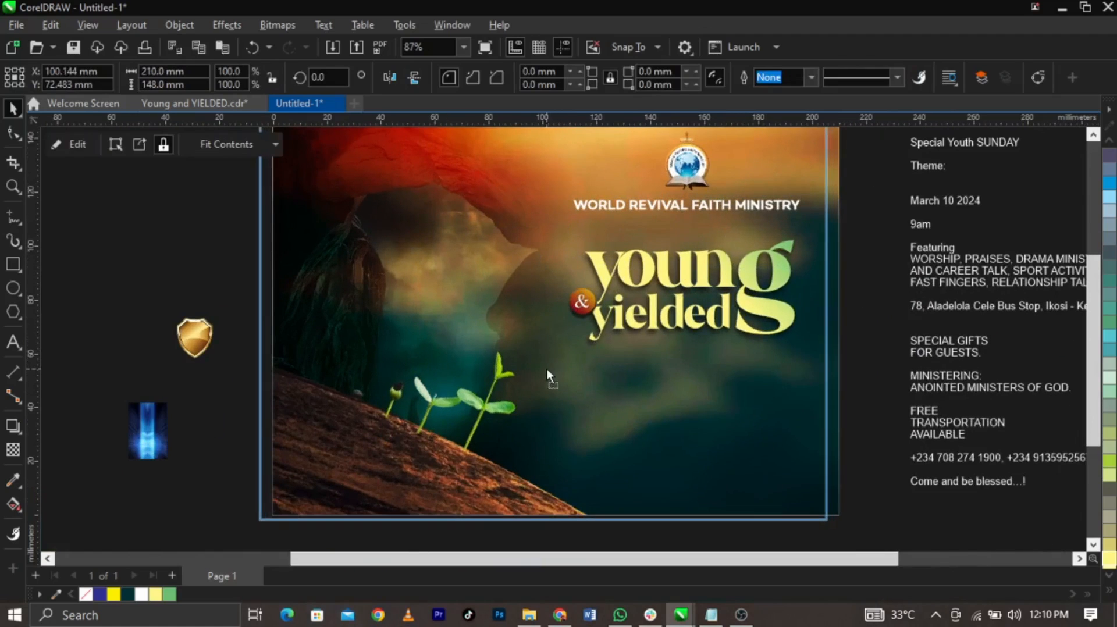
{"action": "left_click_drag", "start_coordinate": [853, 416], "coordinate": [445, 219]}
{"action": "left_click_drag", "start_coordinate": [561, 356], "coordinate": [542, 372]}
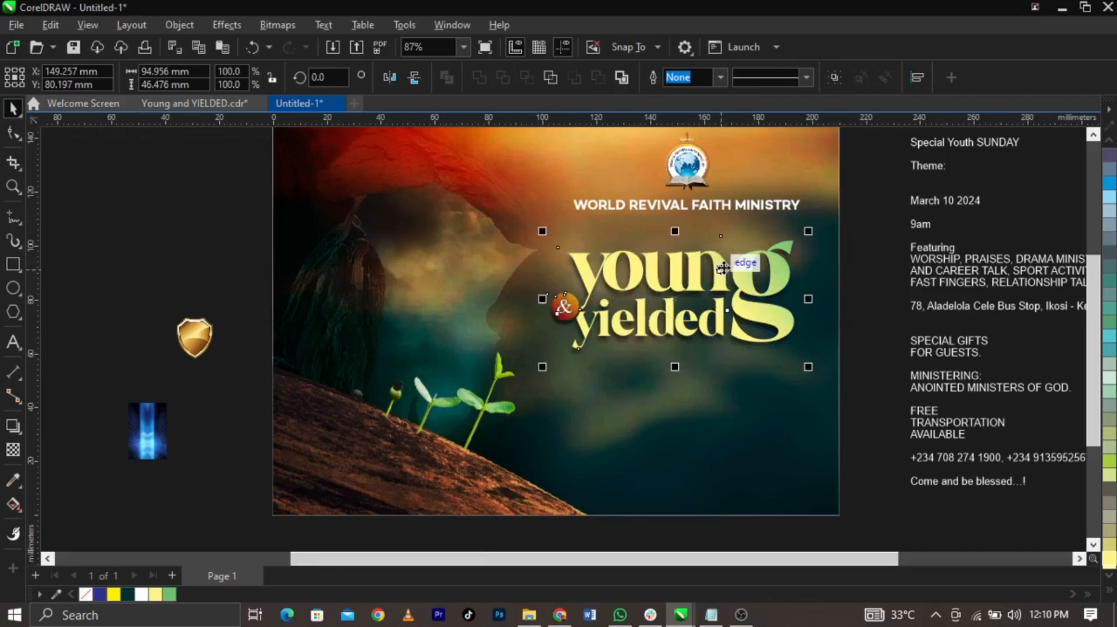
{"action": "scroll", "coordinate": [725, 267], "scroll_direction": "up", "scroll_amount": 1}
{"action": "left_click_drag", "start_coordinate": [726, 266], "coordinate": [726, 253]}
{"action": "scroll", "coordinate": [726, 254], "scroll_direction": "down", "scroll_amount": 1}
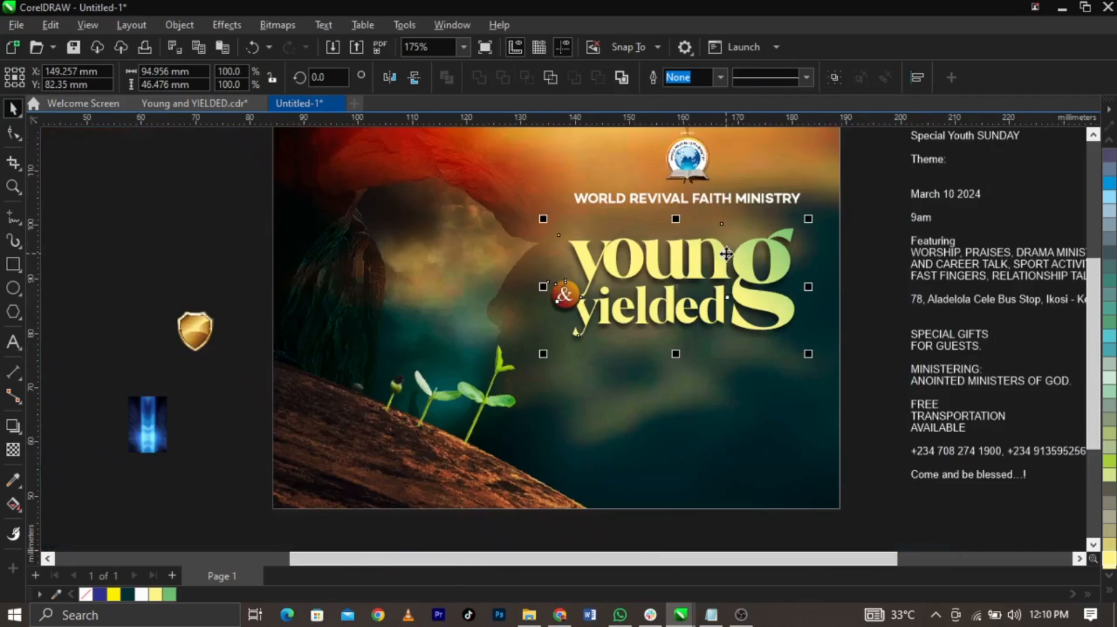
{"action": "key", "text": "Escape"}
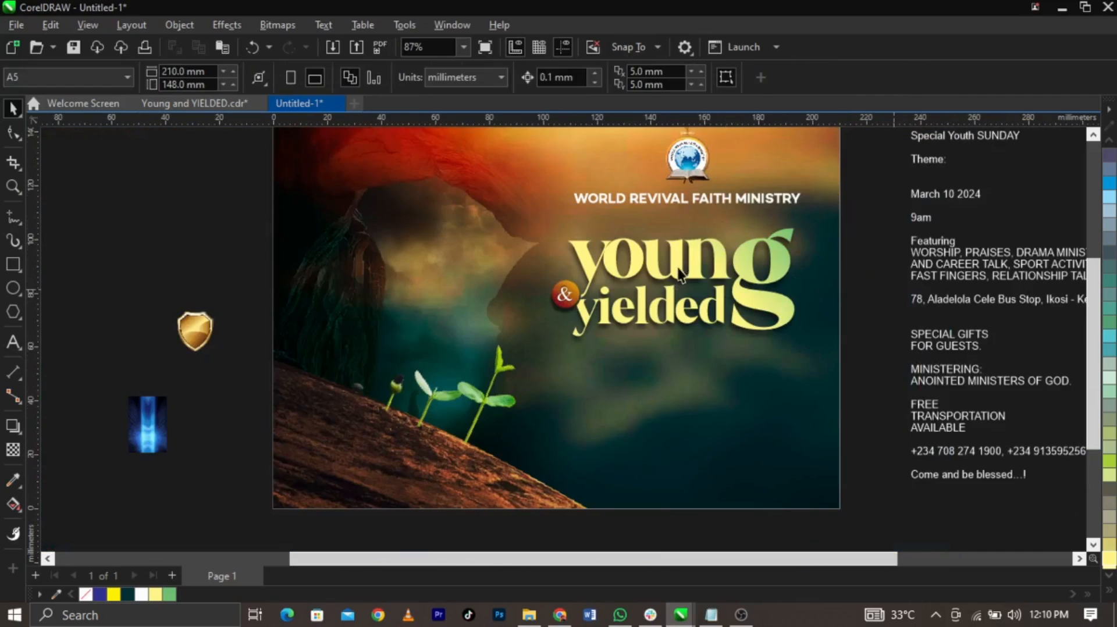
Move the word "Theme:" from the event text beside the page to just above the title and fill it yellow
{"action": "double_click", "coordinate": [939, 169]}
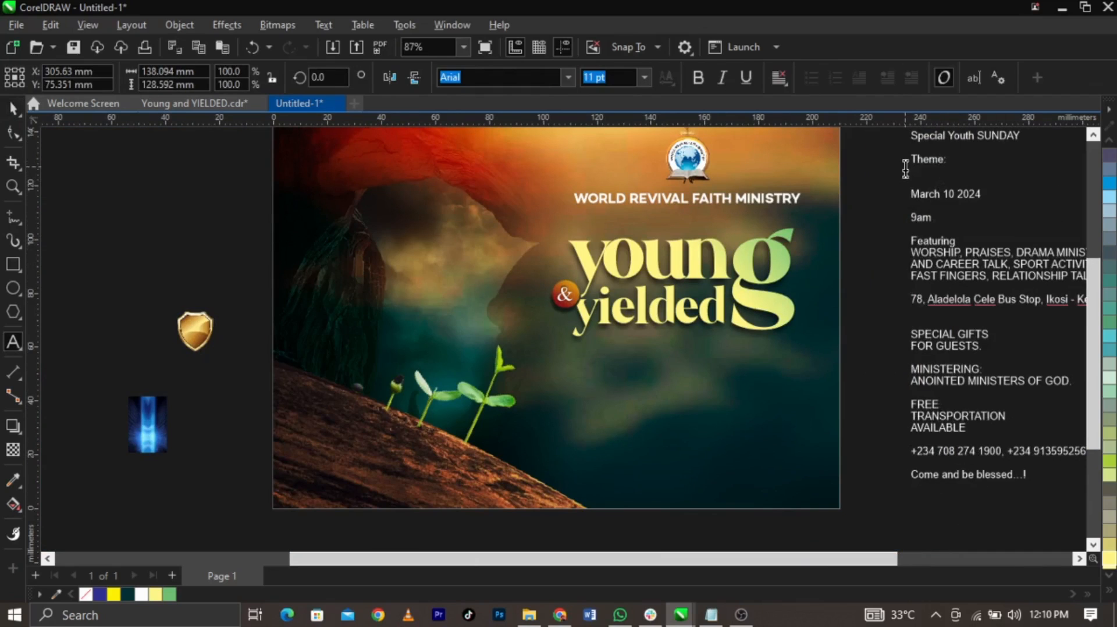
{"action": "left_click_drag", "start_coordinate": [907, 158], "coordinate": [984, 167]}
{"action": "key", "text": "ctrl+c"}
{"action": "scroll", "coordinate": [605, 261], "scroll_direction": "up", "scroll_amount": 2}
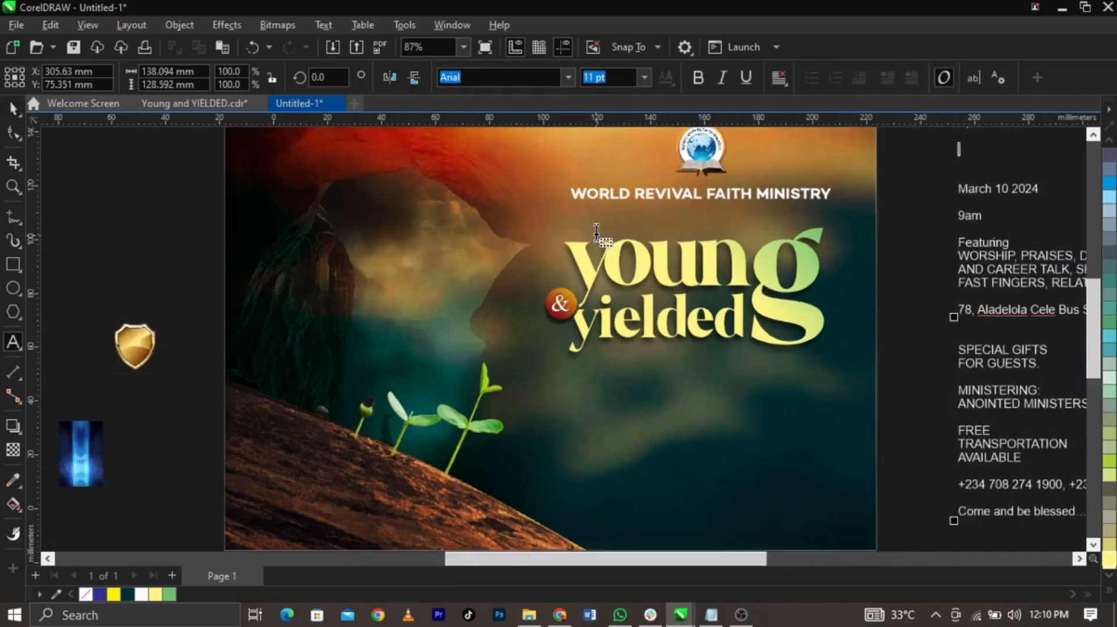
{"action": "left_click", "coordinate": [540, 240]}
{"action": "key", "text": "ctrl+v"}
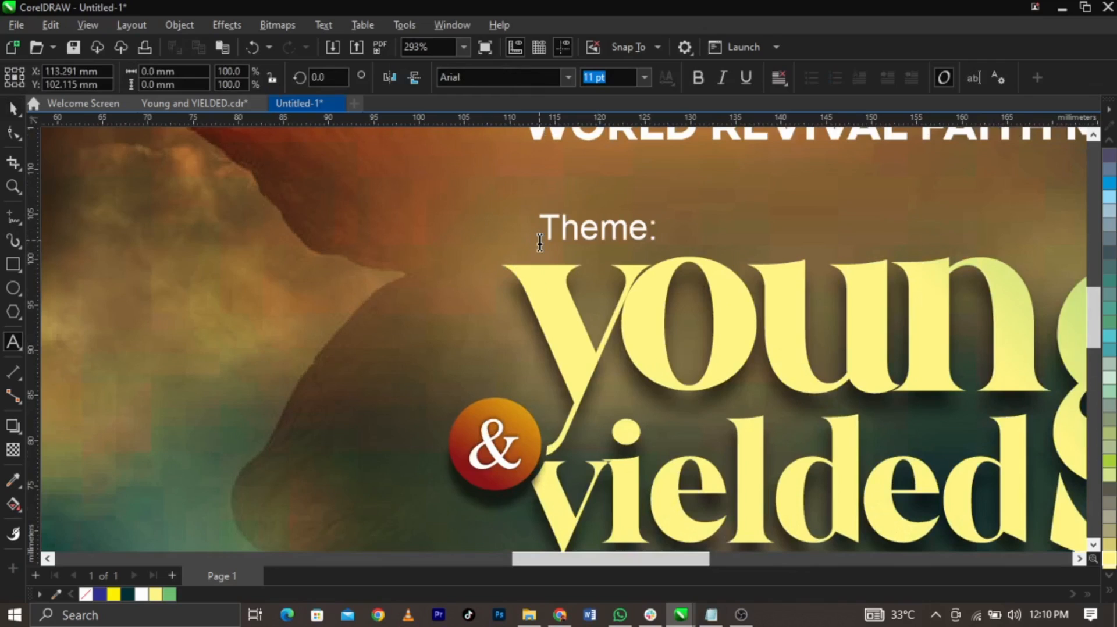
{"action": "key", "text": "ctrl+space"}
{"action": "scroll", "coordinate": [1109, 399], "scroll_direction": "up", "scroll_amount": 5}
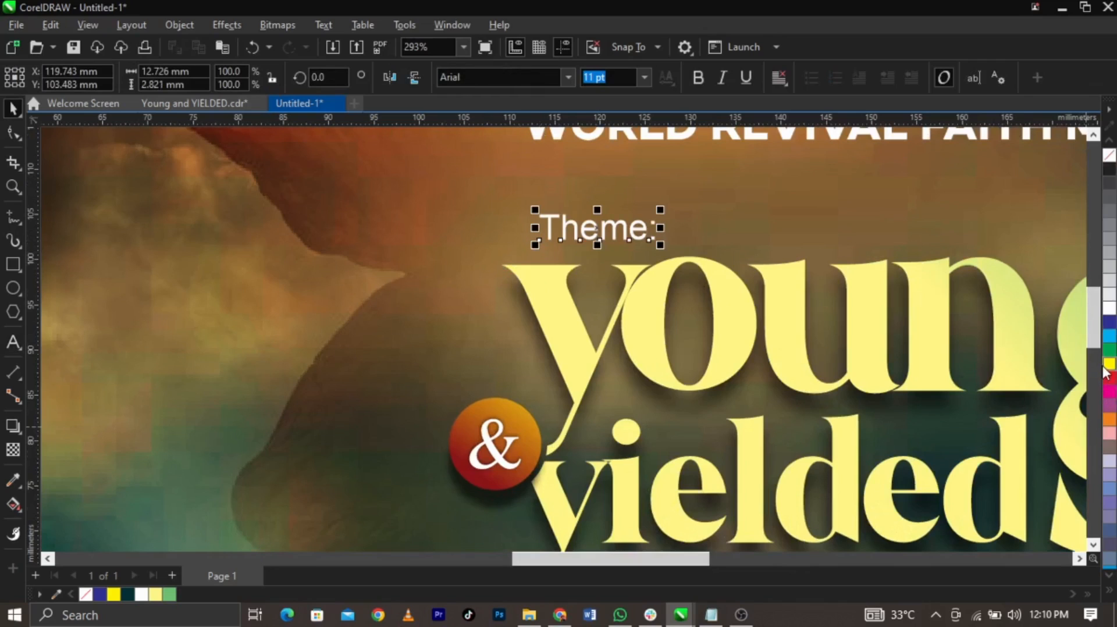
{"action": "left_click", "coordinate": [1105, 368]}
Change the "Theme:" label to uppercase and make it bold
{"action": "double_click", "coordinate": [626, 229]}
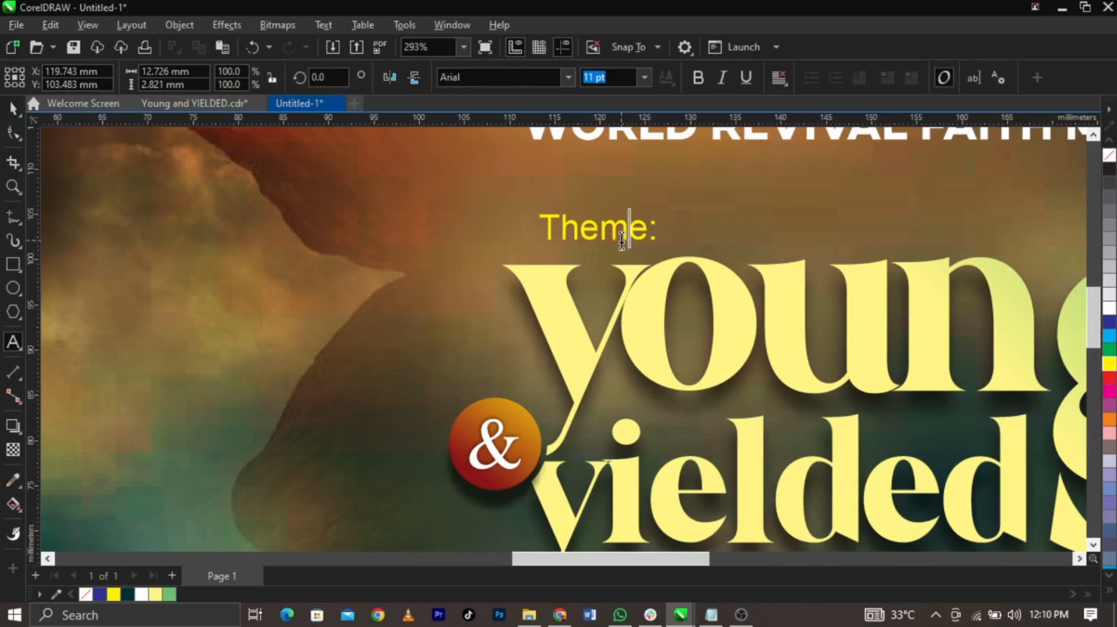
{"action": "key", "text": "ctrl+a"}
{"action": "key", "text": "shift+F3"}
{"action": "key", "text": "Return"}
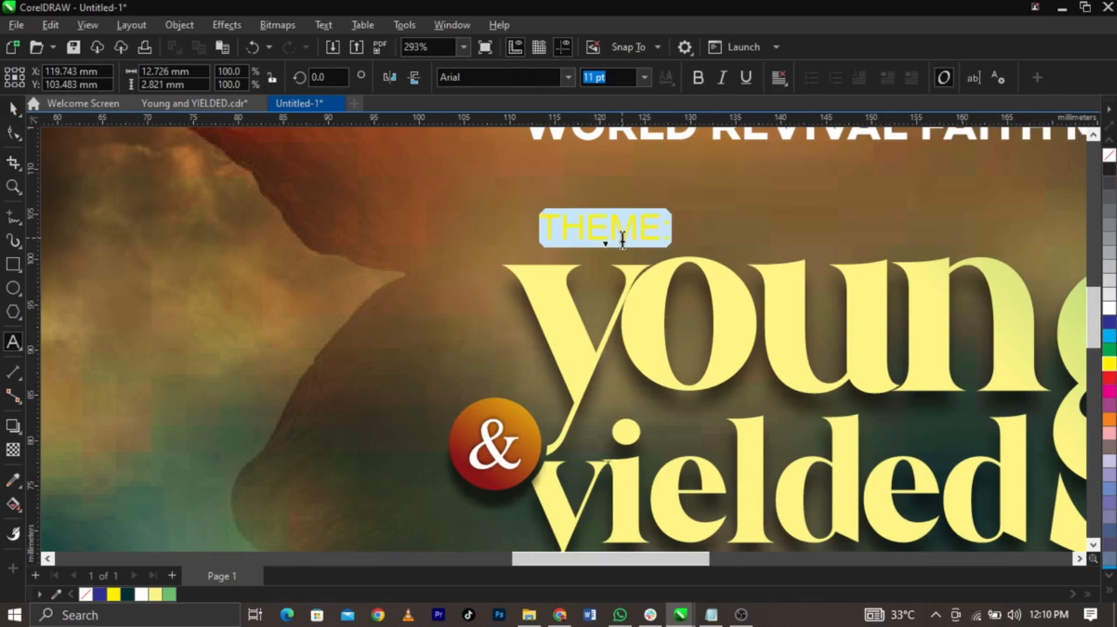
{"action": "key", "text": "ctrl+space"}
{"action": "left_click", "coordinate": [703, 78]}
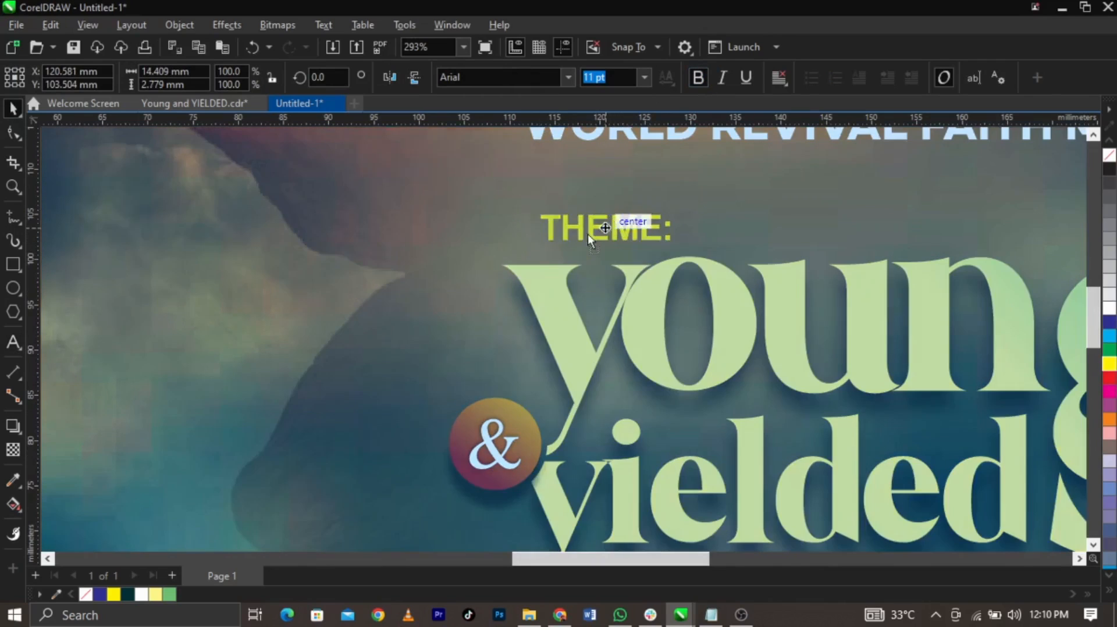
Shrink the "THEME:" label to 6.45 pt and place it directly above the y of "young"
{"action": "left_click_drag", "start_coordinate": [587, 234], "coordinate": [564, 239]}
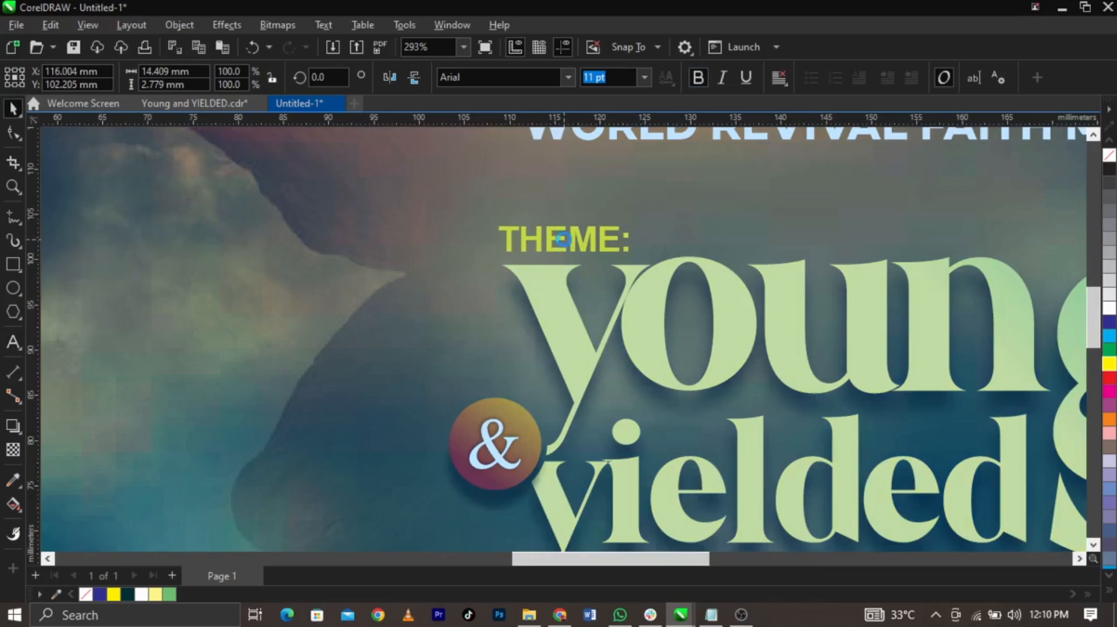
{"action": "left_click_drag", "start_coordinate": [637, 250], "coordinate": [563, 303]}
{"action": "scroll", "coordinate": [538, 234], "scroll_direction": "up", "scroll_amount": 3}
{"action": "scroll", "coordinate": [564, 302], "scroll_direction": "down", "scroll_amount": 4}
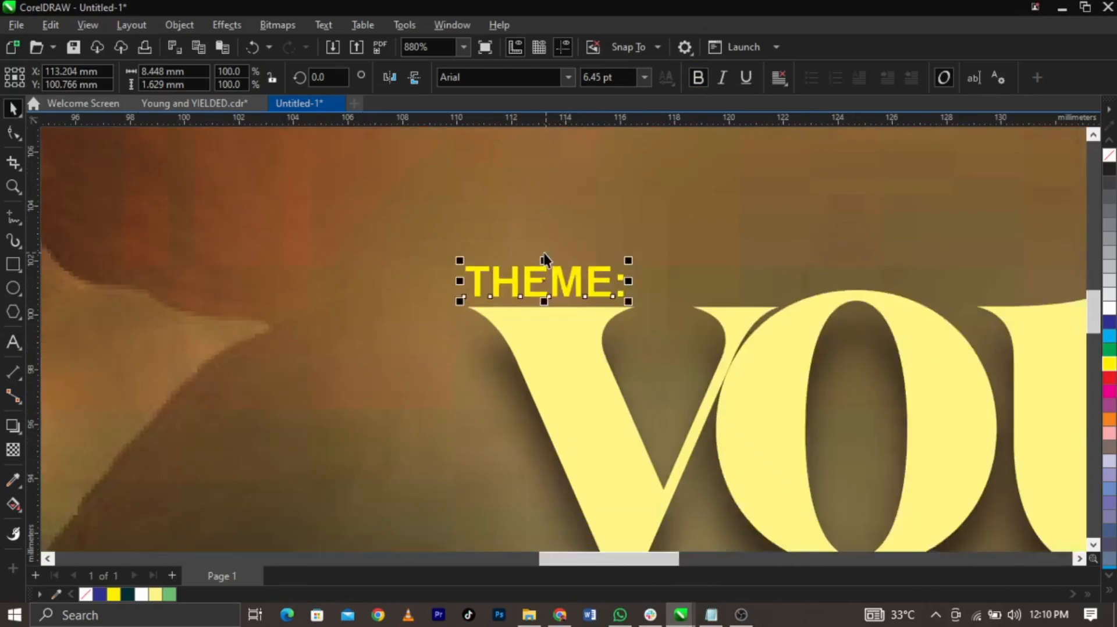
{"action": "scroll", "coordinate": [544, 256], "scroll_direction": "down", "scroll_amount": 2}
{"action": "left_click", "coordinate": [821, 309]}
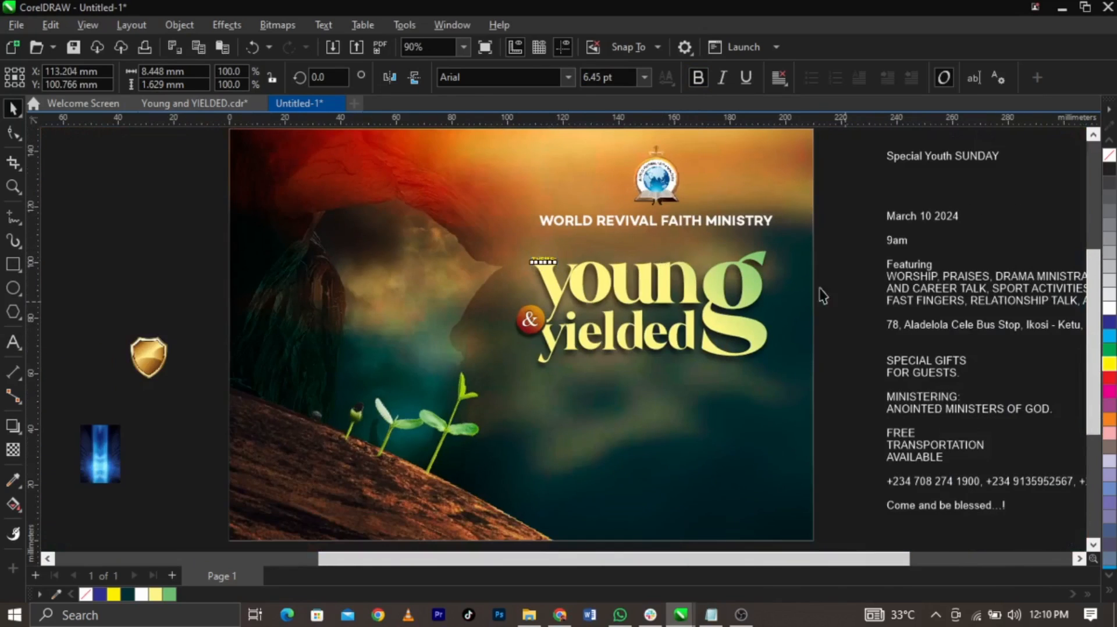
{"action": "scroll", "coordinate": [658, 228], "scroll_direction": "down", "scroll_amount": 1}
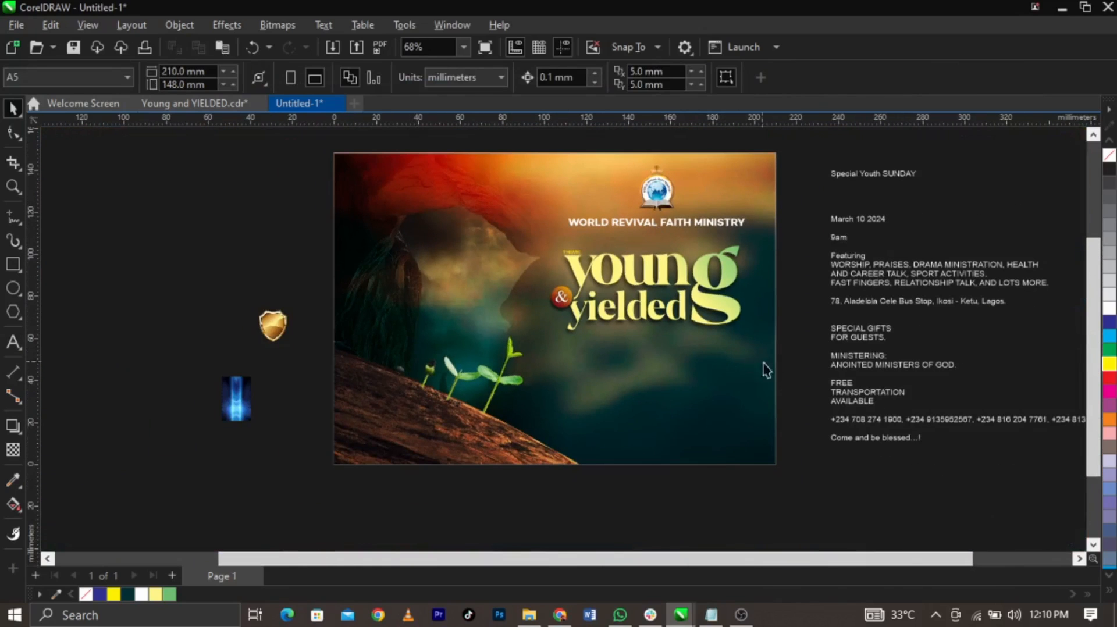
Place the blue light image behind the flyer title and enlarge it to about 112 × 165 mm
{"action": "left_click_drag", "start_coordinate": [236, 399], "coordinate": [736, 218]}
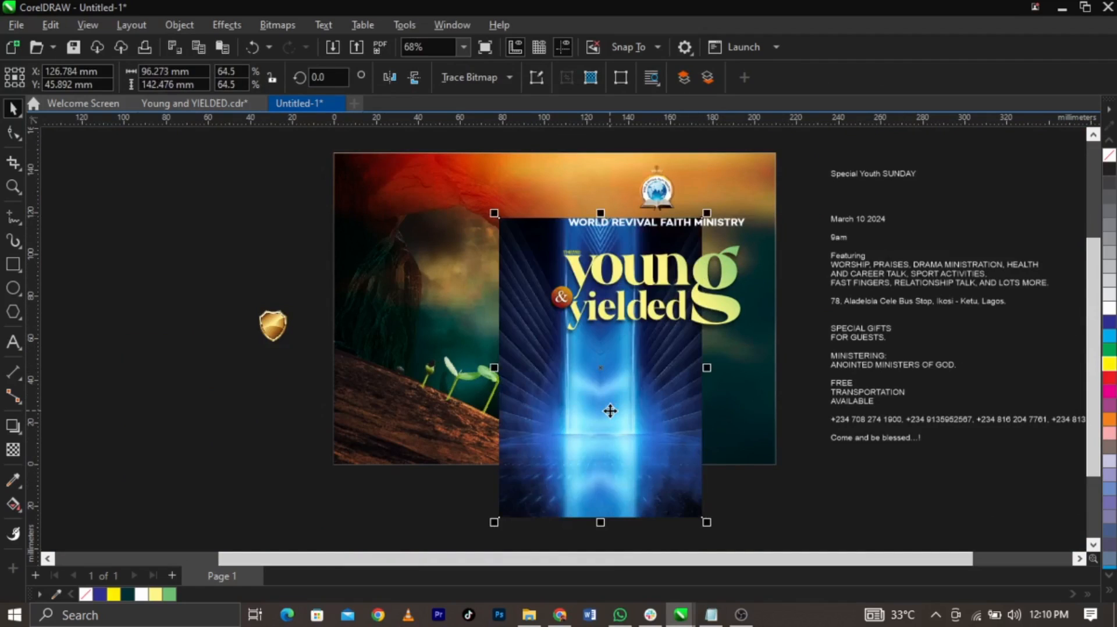
{"action": "left_click_drag", "start_coordinate": [608, 412], "coordinate": [669, 383]}
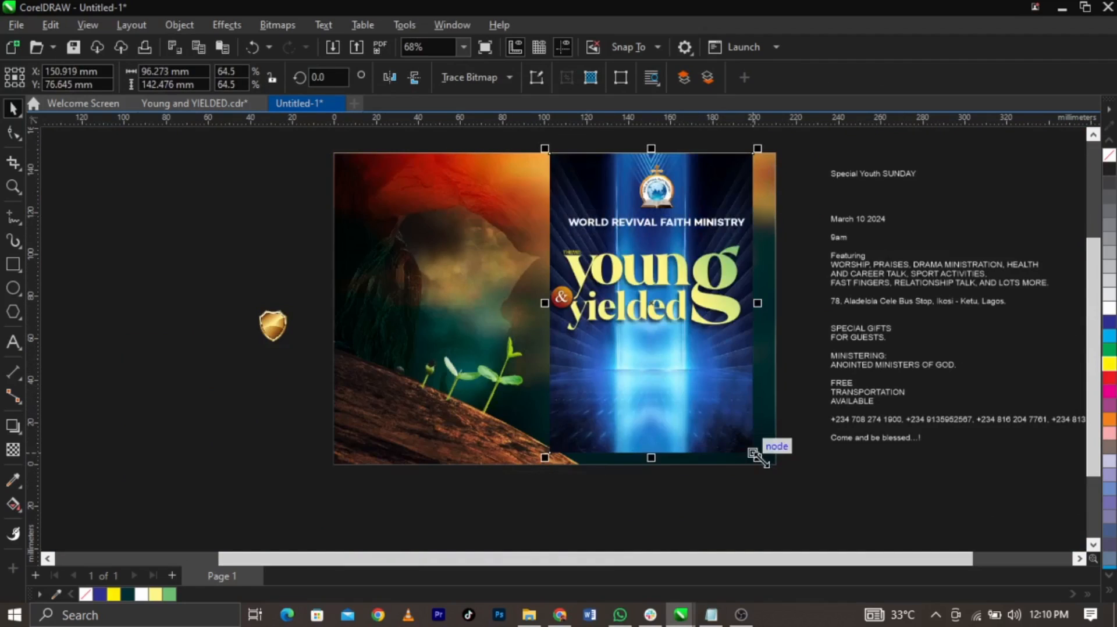
{"action": "left_click_drag", "start_coordinate": [757, 458], "coordinate": [768, 468]}
{"action": "mouse_move", "coordinate": [711, 396]}
{"action": "left_mouse_down"}
{"action": "mouse_move", "coordinate": [702, 409]}
{"action": "mouse_move", "coordinate": [699, 384]}
{"action": "left_mouse_up"}
{"action": "left_click_drag", "start_coordinate": [759, 484], "coordinate": [767, 497]}
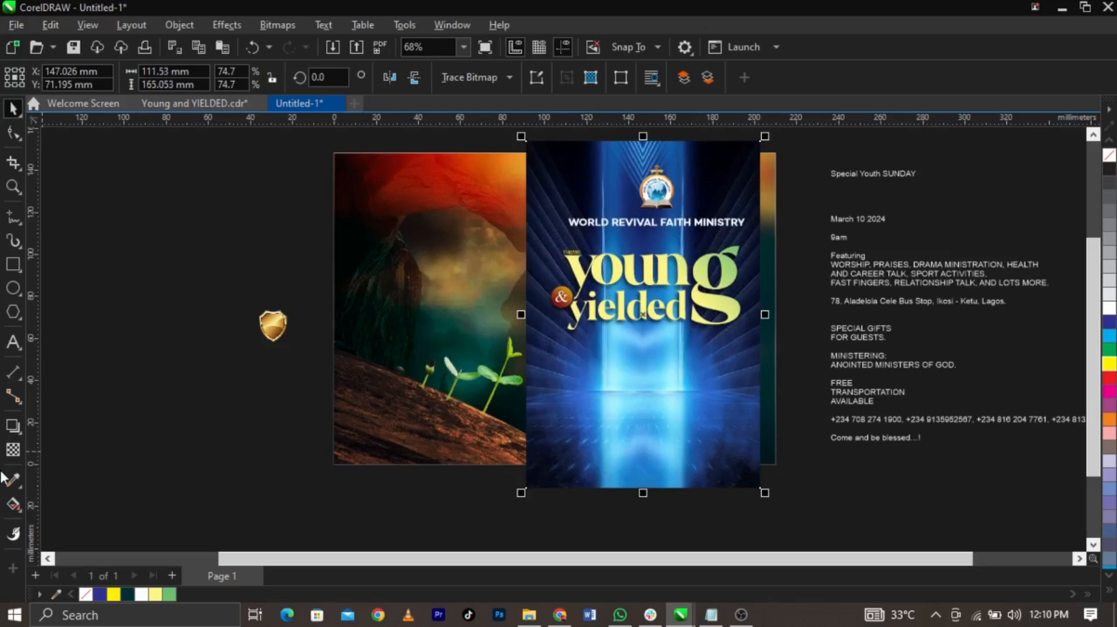
Fade the left edge of the blue light image with a linear transparency and convert it to a 300 dpi RGB Color (24-bit) bitmap
{"action": "left_click", "coordinate": [11, 456]}
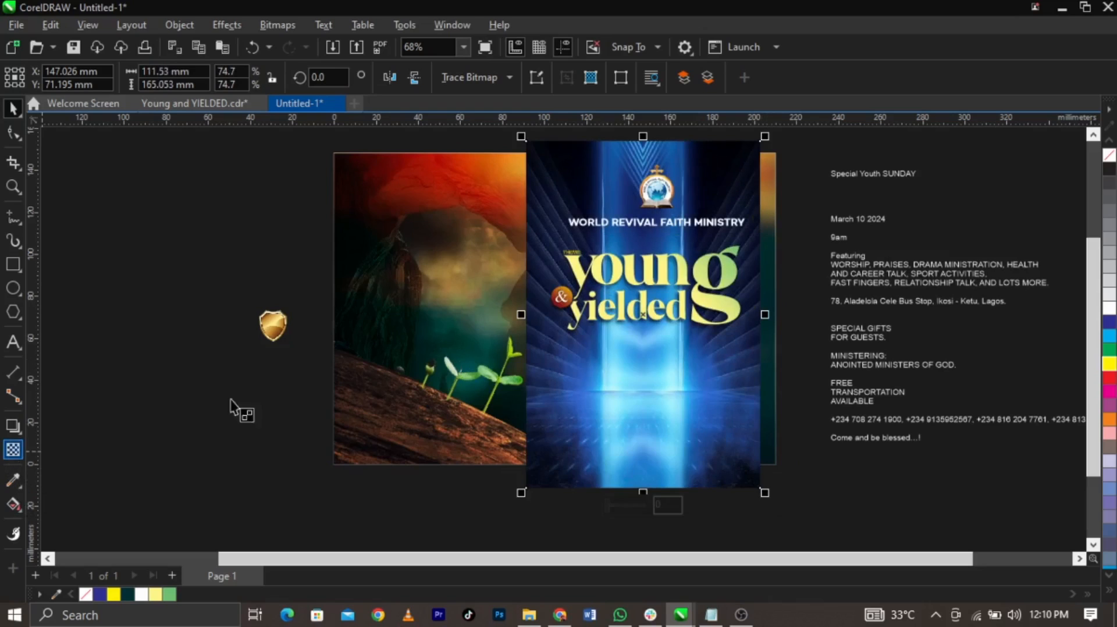
{"action": "left_click", "coordinate": [551, 351]}
{"action": "left_click_drag", "start_coordinate": [551, 351], "coordinate": [533, 347]}
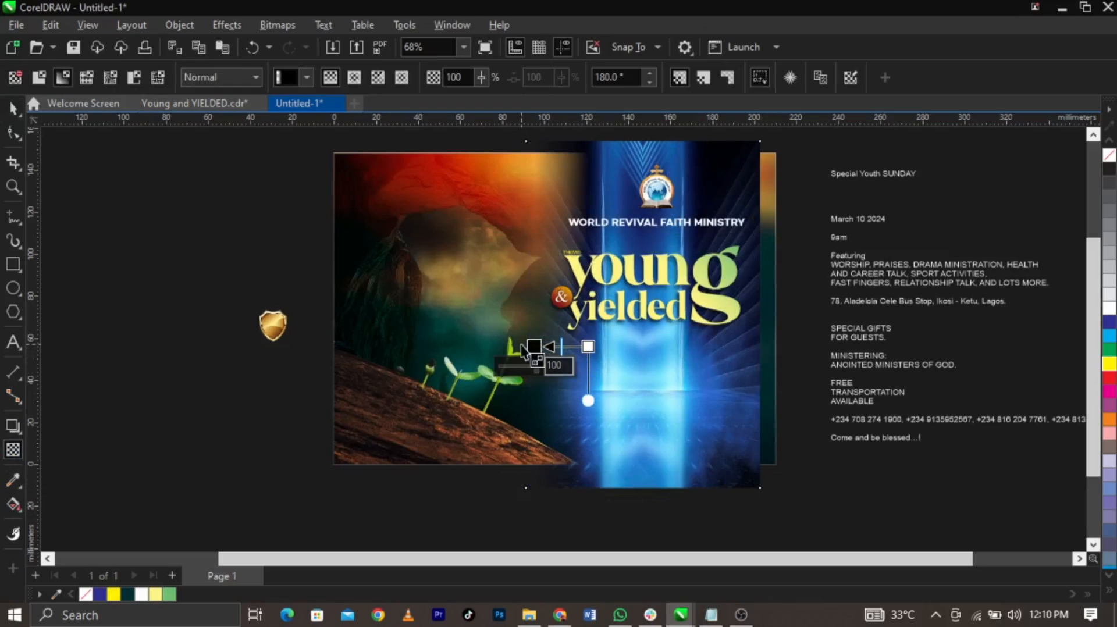
{"action": "left_click", "coordinate": [284, 25]}
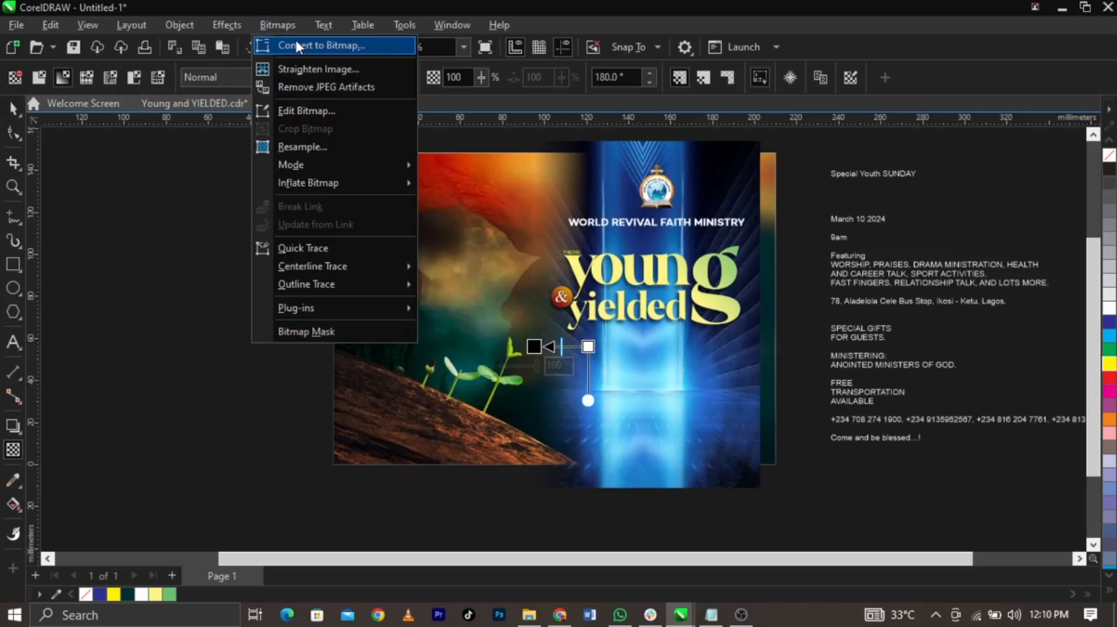
{"action": "left_click", "coordinate": [295, 40]}
{"action": "left_click", "coordinate": [589, 259]}
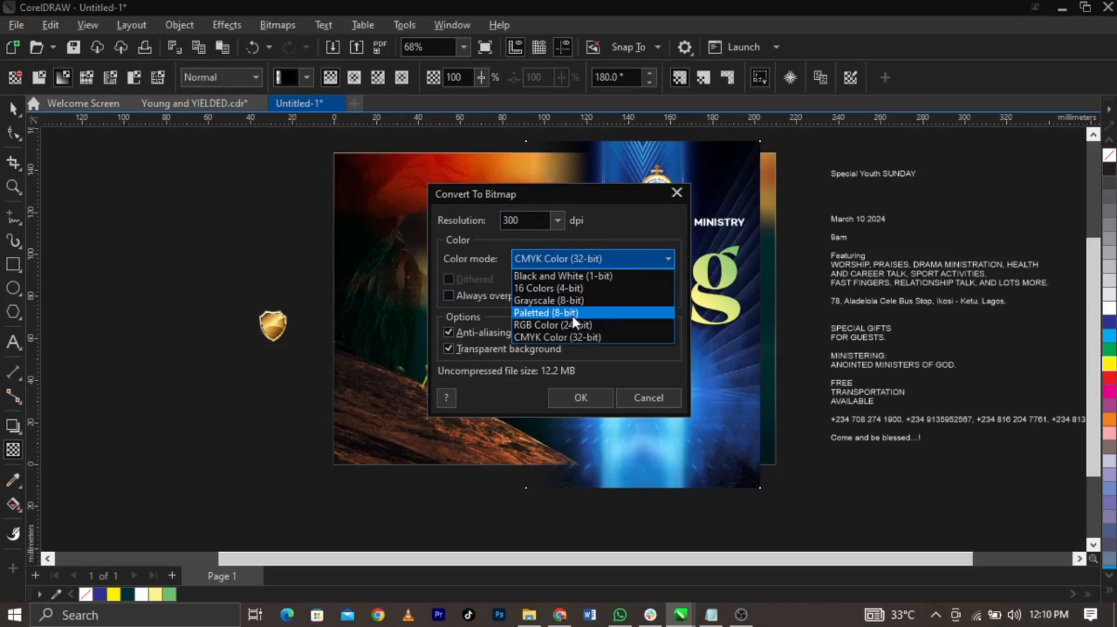
{"action": "left_click", "coordinate": [571, 325]}
Fade the right edge of the blue light image with a linear transparency and set its merge mode to Soft Light
{"action": "left_click_drag", "start_coordinate": [712, 347], "coordinate": [752, 346]}
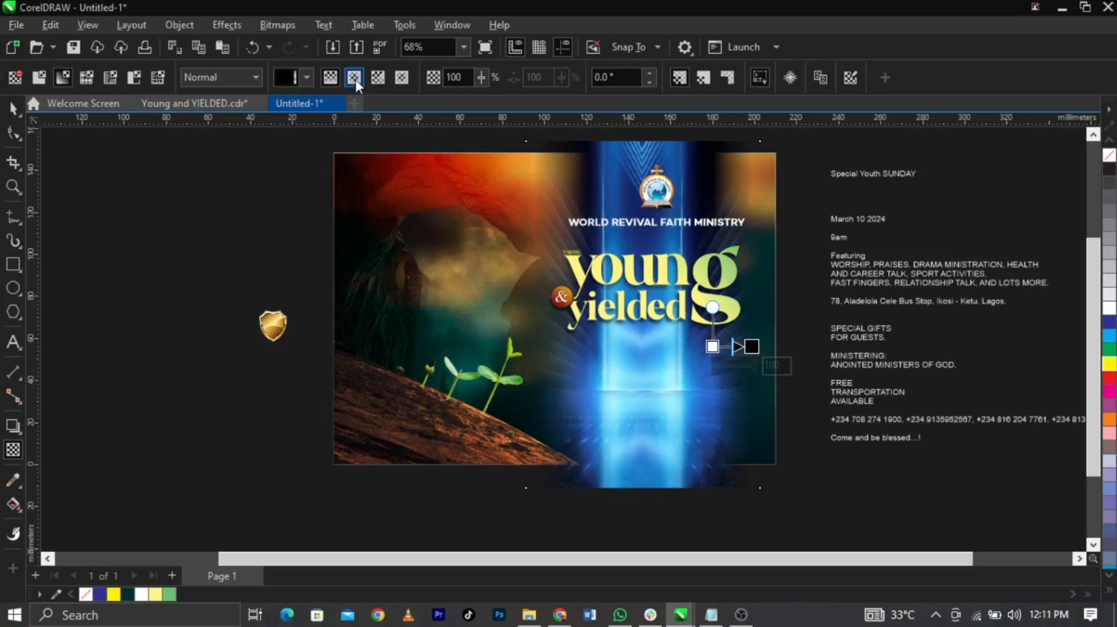
{"action": "left_click", "coordinate": [251, 78]}
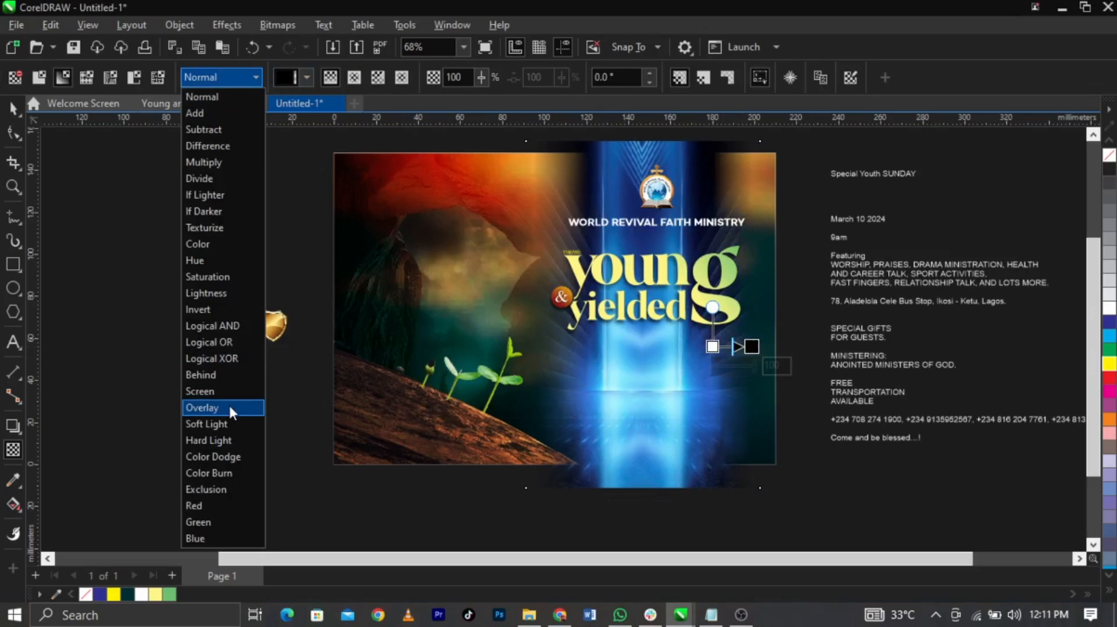
{"action": "left_click", "coordinate": [233, 423]}
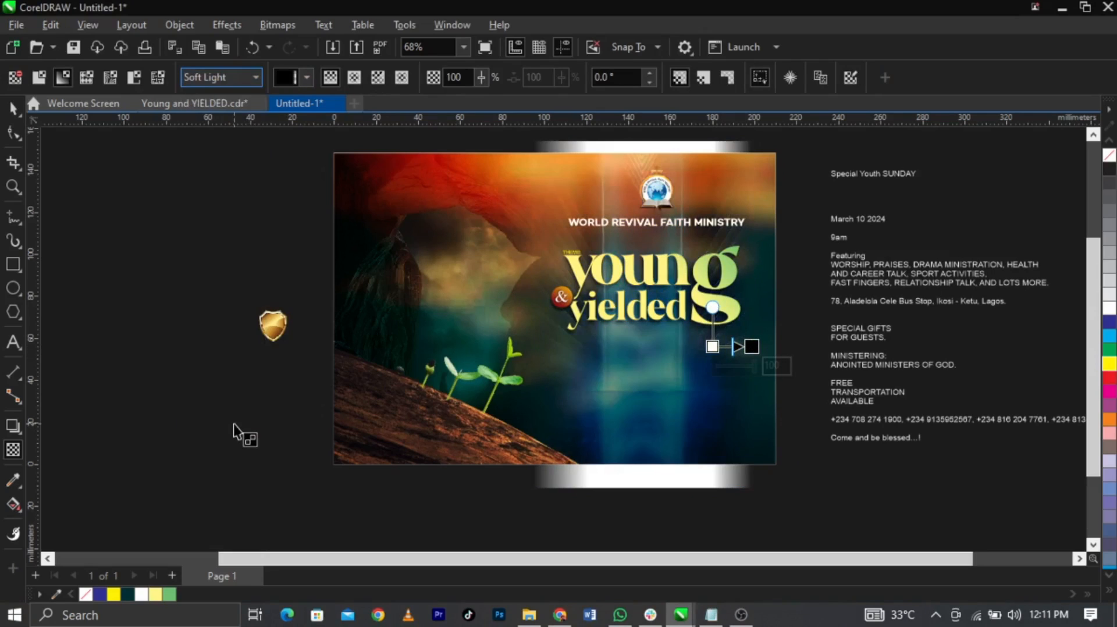
Convert the faded blue light image to Grayscale (8-bit) mode
{"action": "left_click", "coordinate": [279, 28]}
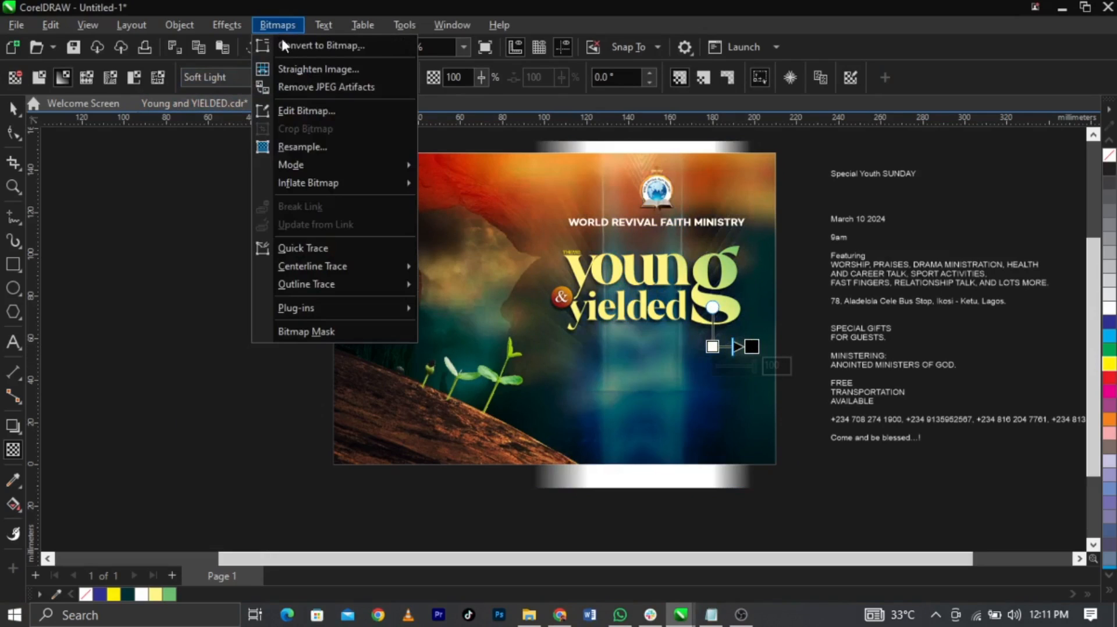
{"action": "mouse_move", "coordinate": [334, 164]}
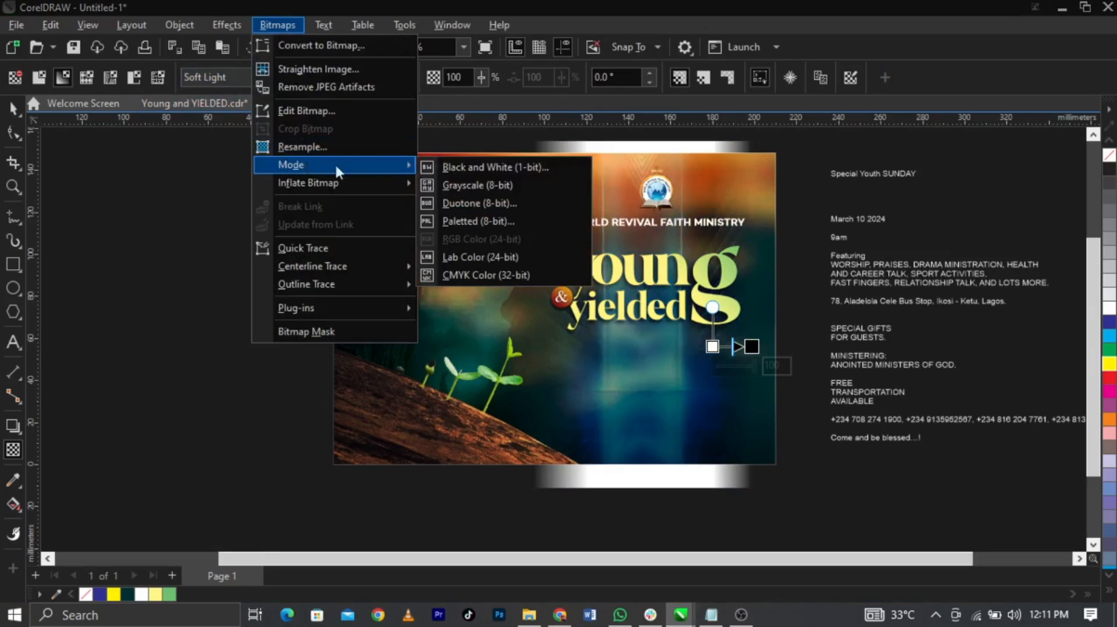
{"action": "left_click", "coordinate": [452, 185]}
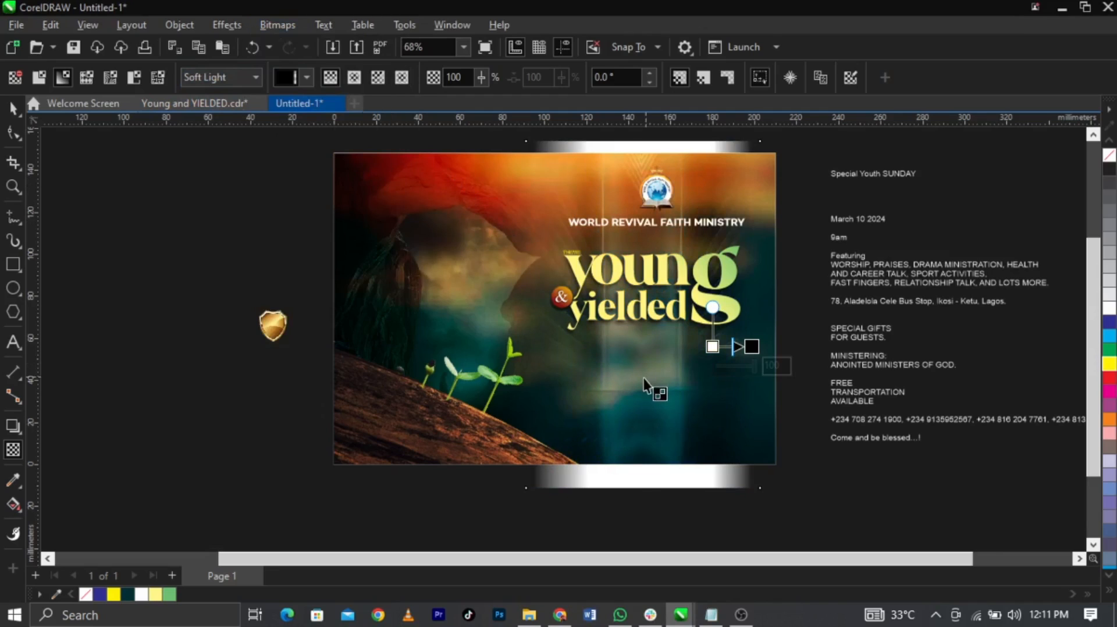
Shift the light image slightly right and PowerClip it inside the flyer background
{"action": "key", "text": "space"}
{"action": "mouse_move", "coordinate": [666, 388]}
{"action": "left_mouse_down"}
{"action": "mouse_move", "coordinate": [741, 382]}
{"action": "mouse_move", "coordinate": [676, 383]}
{"action": "left_mouse_up"}
{"action": "right_click", "coordinate": [676, 383]}
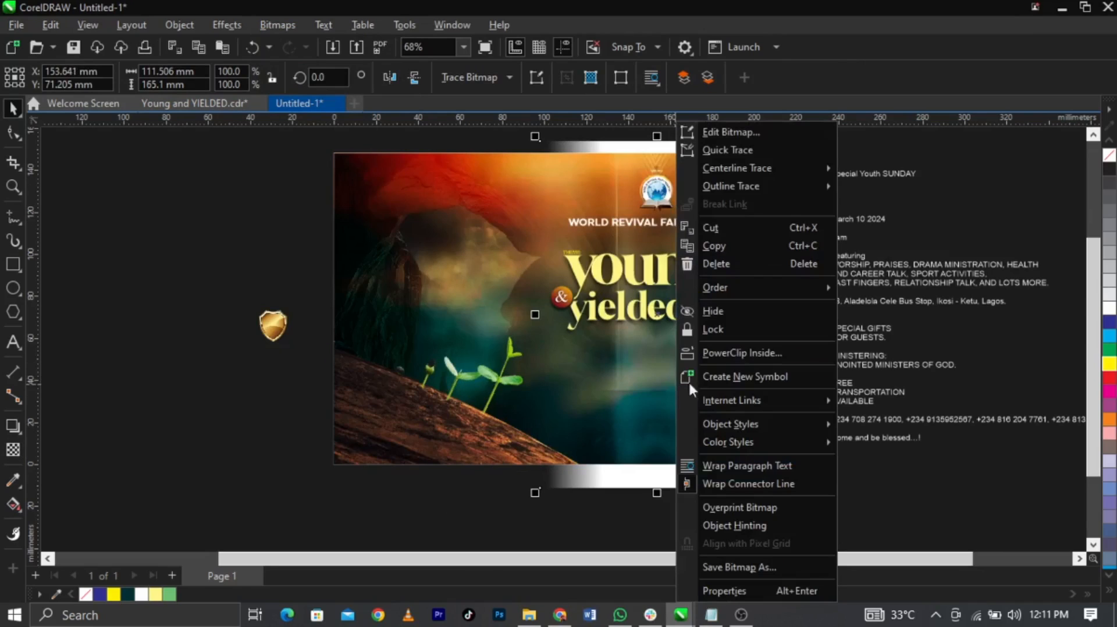
{"action": "left_click", "coordinate": [721, 353]}
{"action": "left_click", "coordinate": [750, 373]}
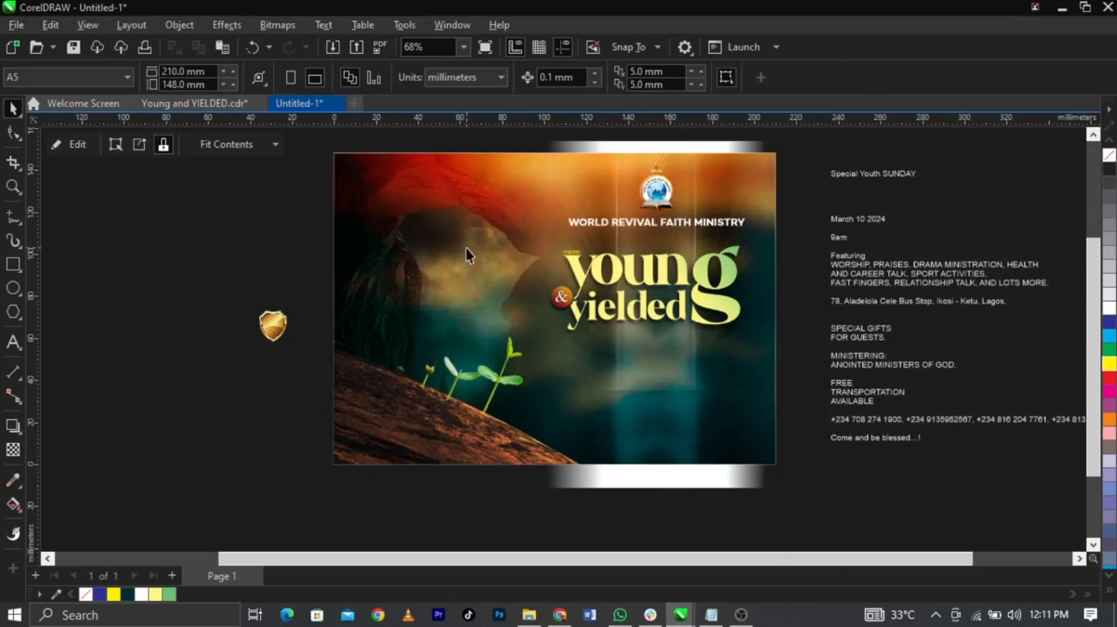
{"action": "left_click", "coordinate": [819, 420]}
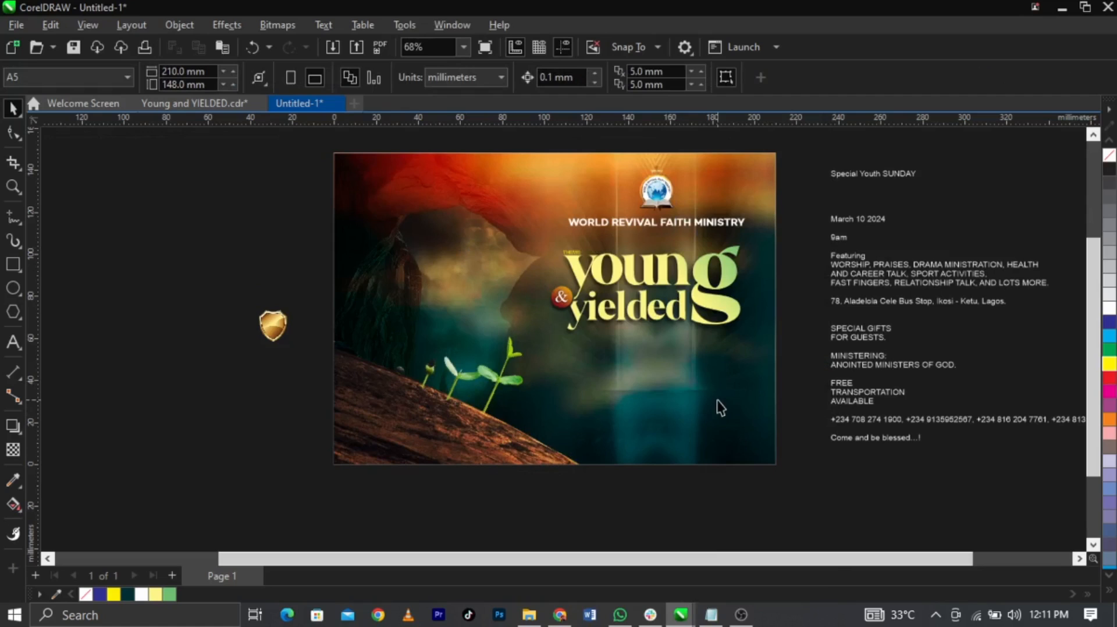
Cut the lines from "March 10 2024" through the address out of the notes and paste them onto the flyer below the title
{"action": "scroll", "coordinate": [931, 292], "scroll_direction": "up", "scroll_amount": 1}
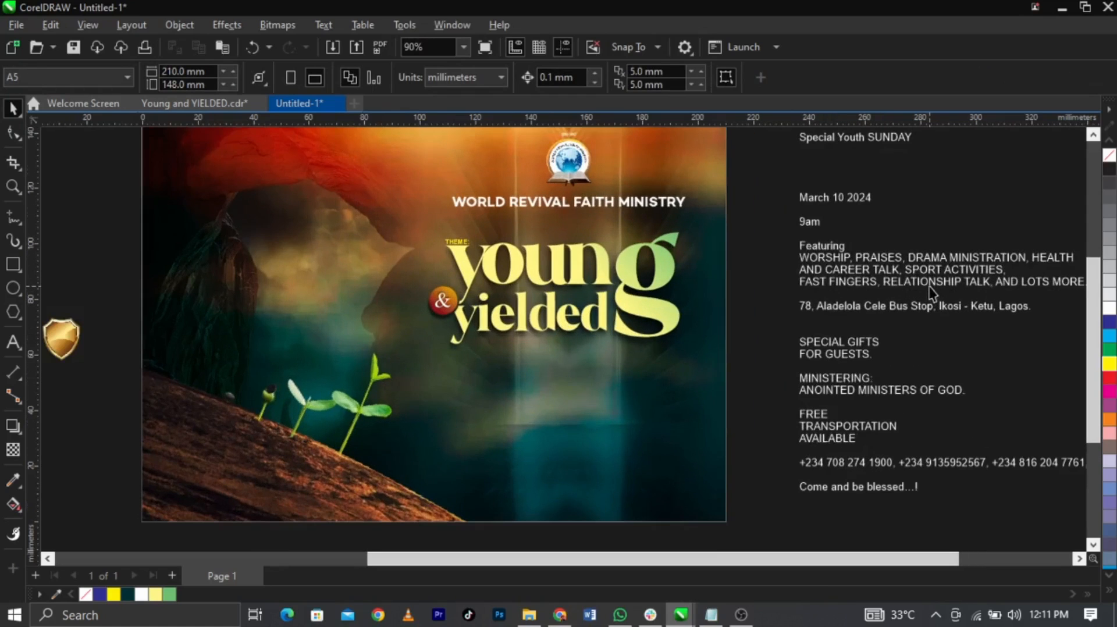
{"action": "double_click", "coordinate": [894, 275]}
{"action": "scroll", "coordinate": [979, 274], "scroll_direction": "down", "scroll_amount": 1}
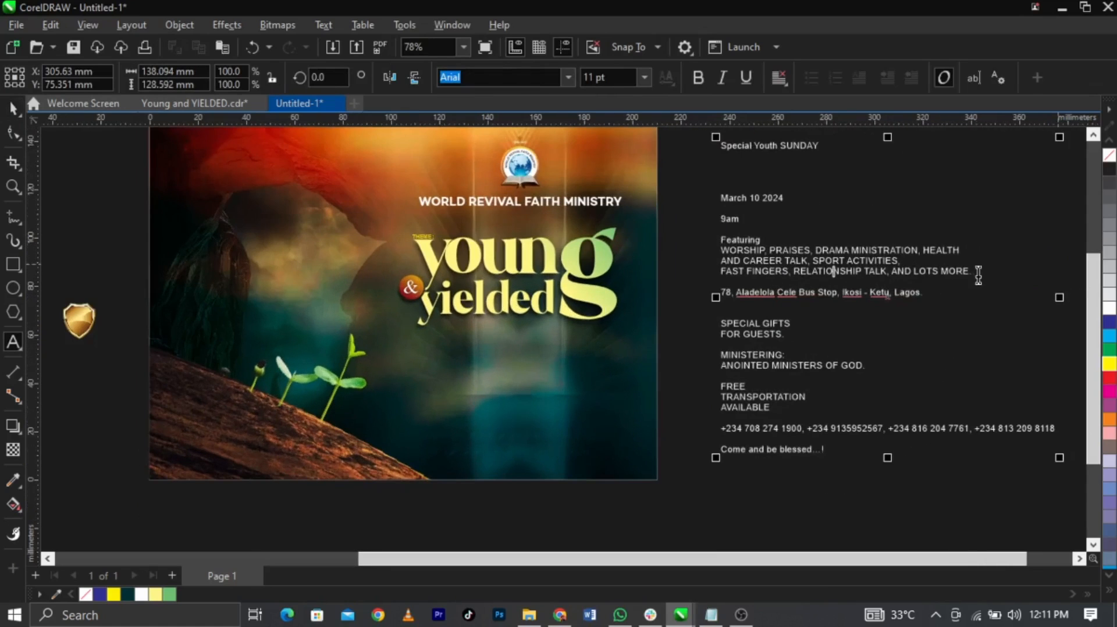
{"action": "left_click_drag", "start_coordinate": [992, 277], "coordinate": [766, 230]}
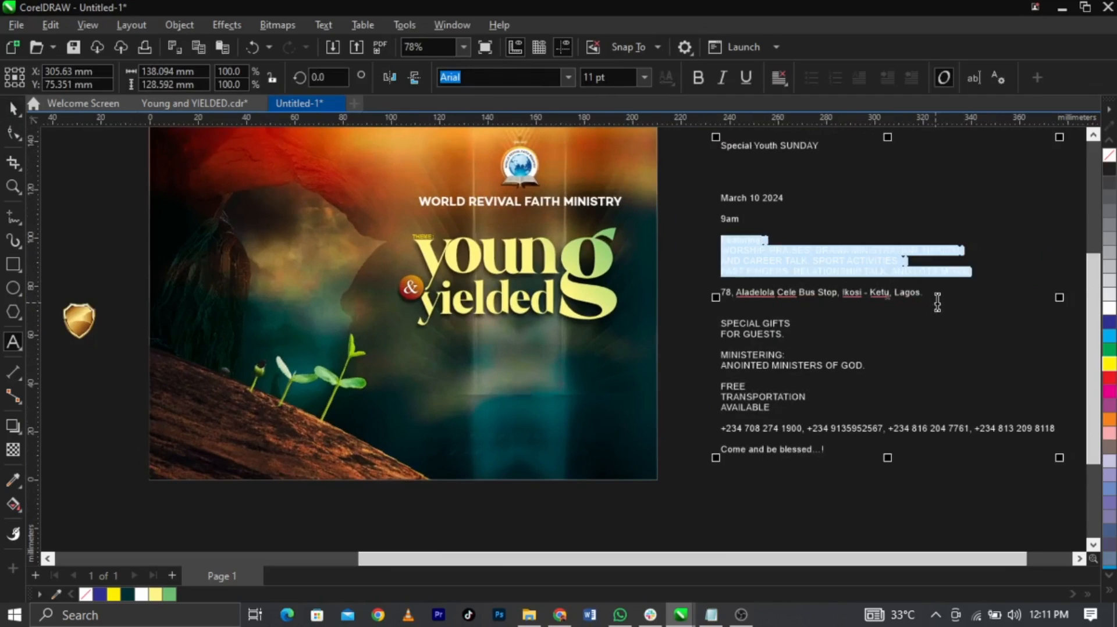
{"action": "left_click_drag", "start_coordinate": [927, 293], "coordinate": [718, 197]}
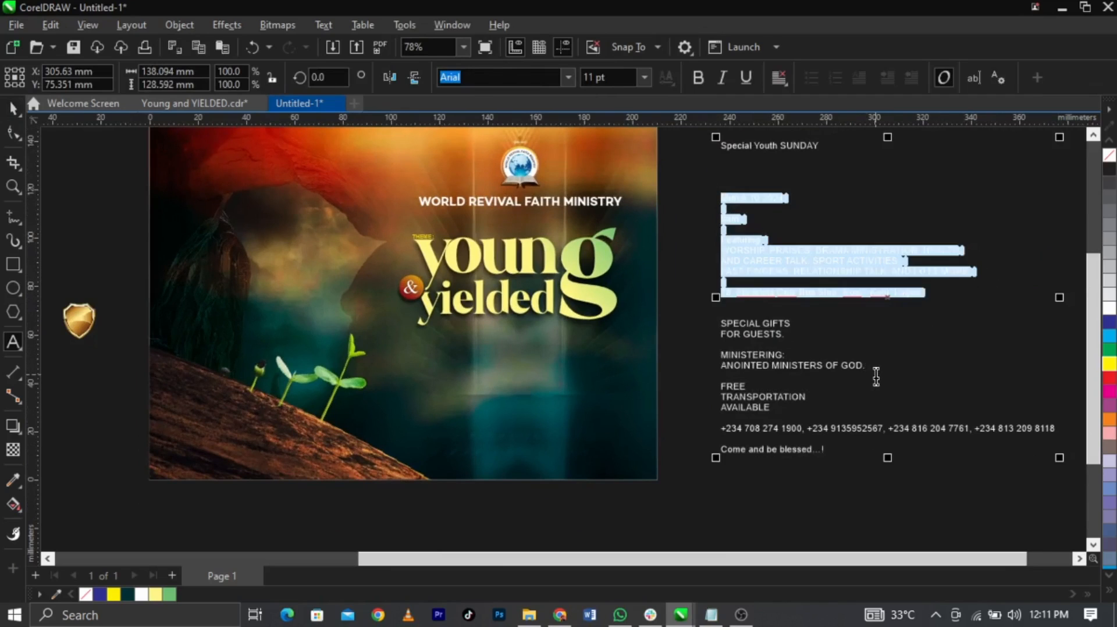
{"action": "key", "text": "Delete"}
{"action": "left_click", "coordinate": [460, 381]}
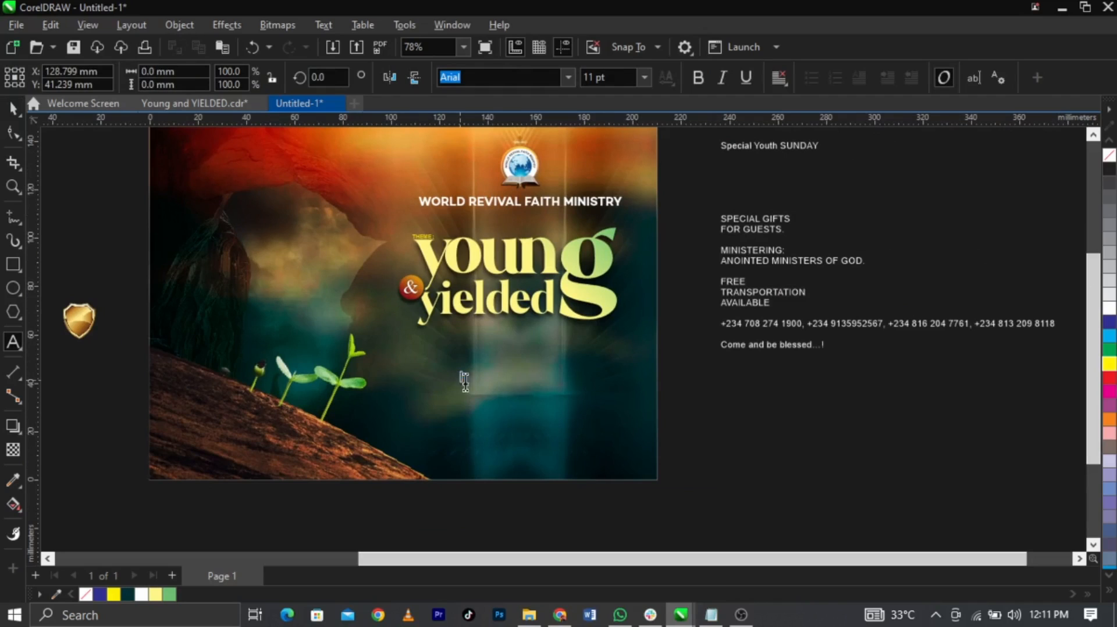
{"action": "type", "text": "March 10 2024  9am  Featuring WORSHIP, PRAISES, DRAMA MINISTRATION, HEALTH, AND CAREER TALK, SPORT ACTIVITIES, FAST FINGERS, RELATIONSHIP TALK, AND LOTS MORE.  78, Aladelola Cele Bus Stop, Ikosi - Ketu, Lagos."}
Split the "March 10 2024" and "9am" lines off the pasted text and place them as a separate text object beside it
{"action": "key", "text": "F2"}
{"action": "mouse_move", "coordinate": [296, 301]}
{"action": "left_mouse_down"}
{"action": "mouse_move", "coordinate": [701, 434]}
{"action": "mouse_move", "coordinate": [725, 477]}
{"action": "left_mouse_up"}
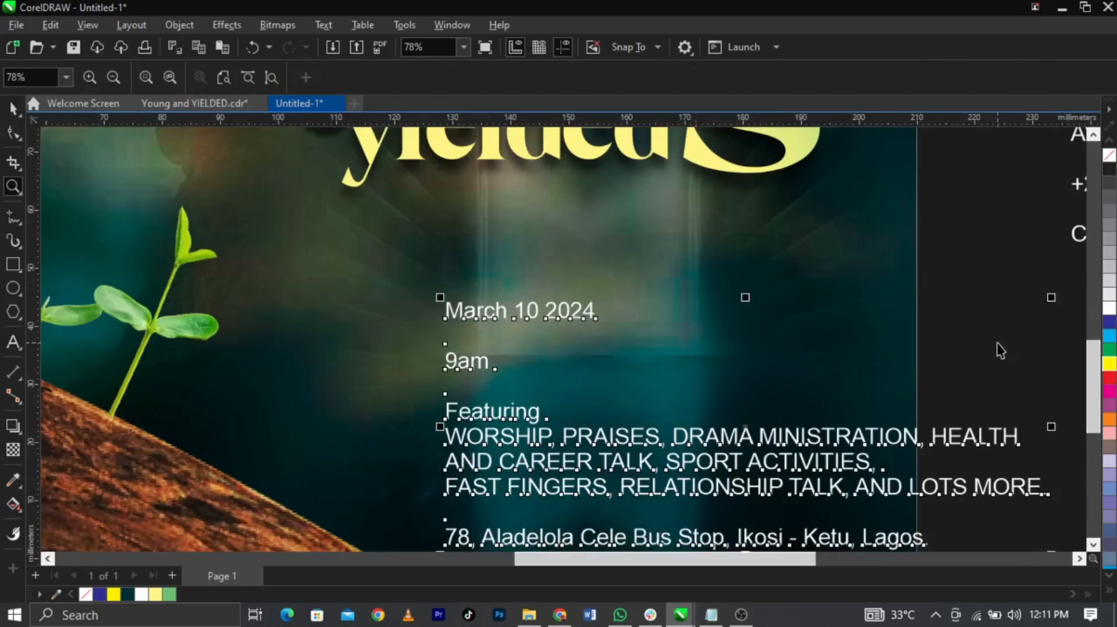
{"action": "double_click", "coordinate": [535, 319]}
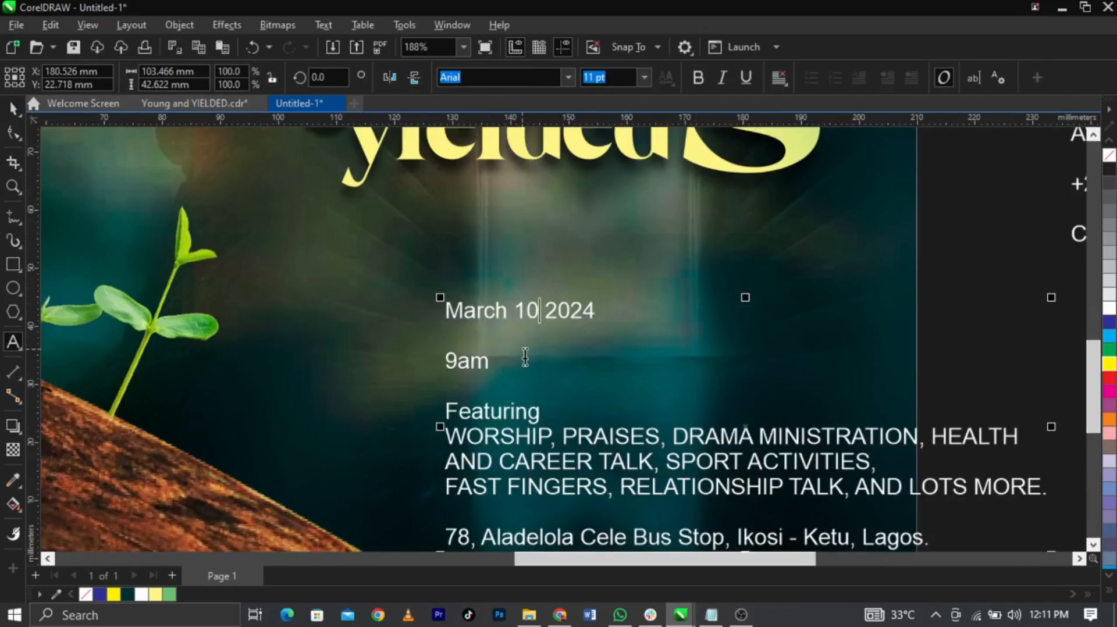
{"action": "left_click_drag", "start_coordinate": [524, 356], "coordinate": [394, 282]}
{"action": "key", "text": "ctrl+c"}
{"action": "key", "text": "Delete"}
{"action": "left_click", "coordinate": [382, 281]}
{"action": "key", "text": "ctrl+v"}
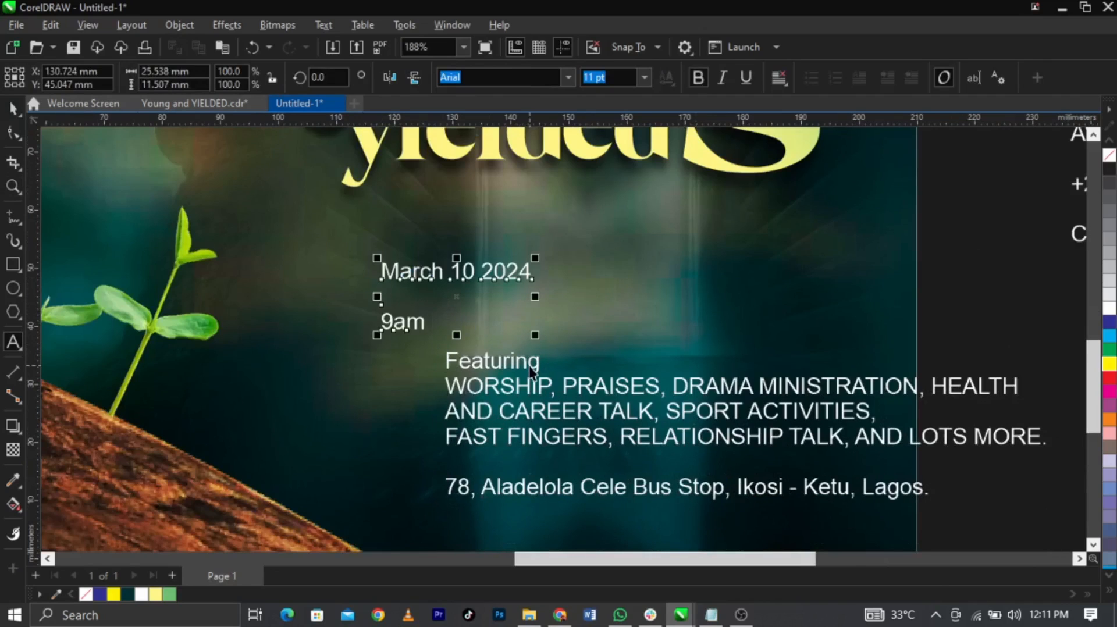
Move the "Featuring" and address text toward the flyer's right edge and shift the date and time text down and left
{"action": "key", "text": "ctrl+space"}
{"action": "left_click_drag", "start_coordinate": [537, 370], "coordinate": [792, 395]}
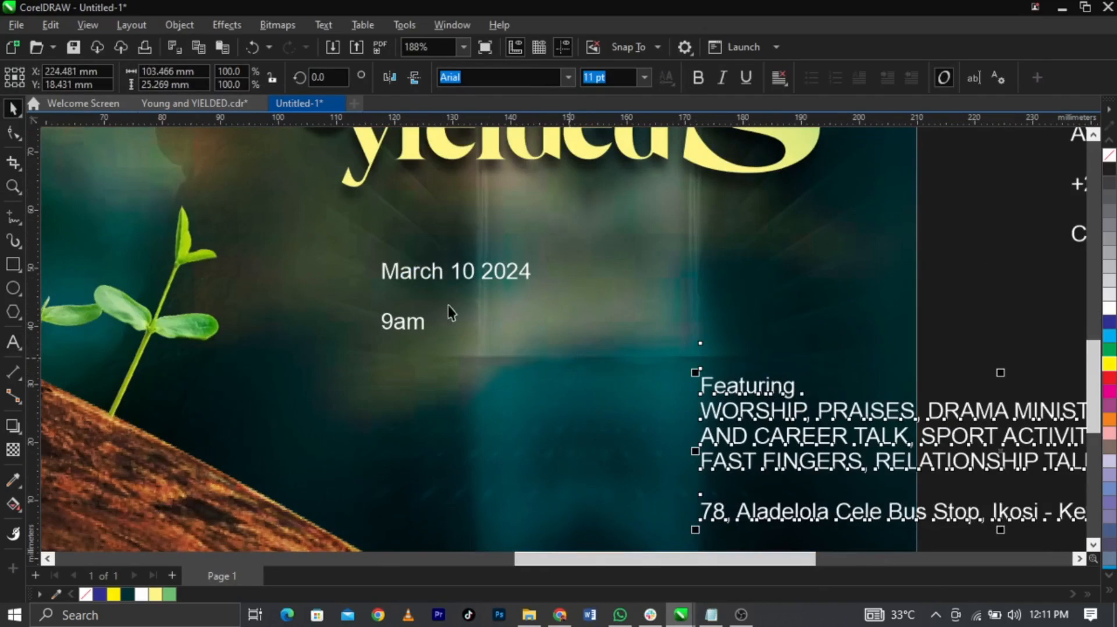
{"action": "left_click", "coordinate": [436, 279]}
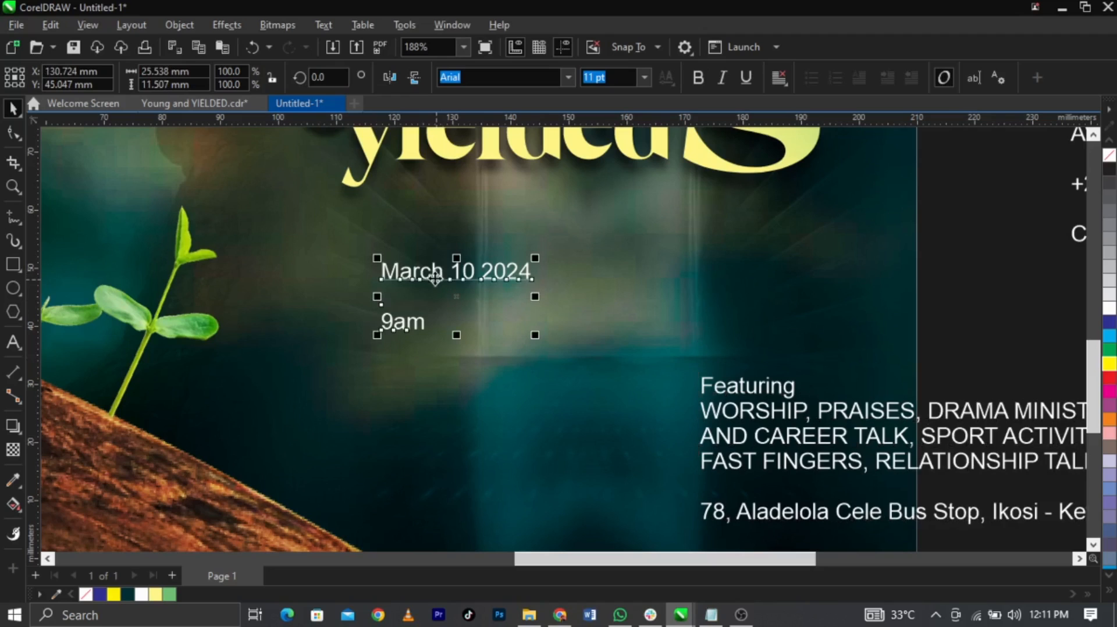
{"action": "left_click_drag", "start_coordinate": [435, 281], "coordinate": [383, 367]}
{"action": "scroll", "coordinate": [431, 320], "scroll_direction": "down", "scroll_amount": 2}
{"action": "scroll", "coordinate": [363, 307], "scroll_direction": "up", "scroll_amount": 2}
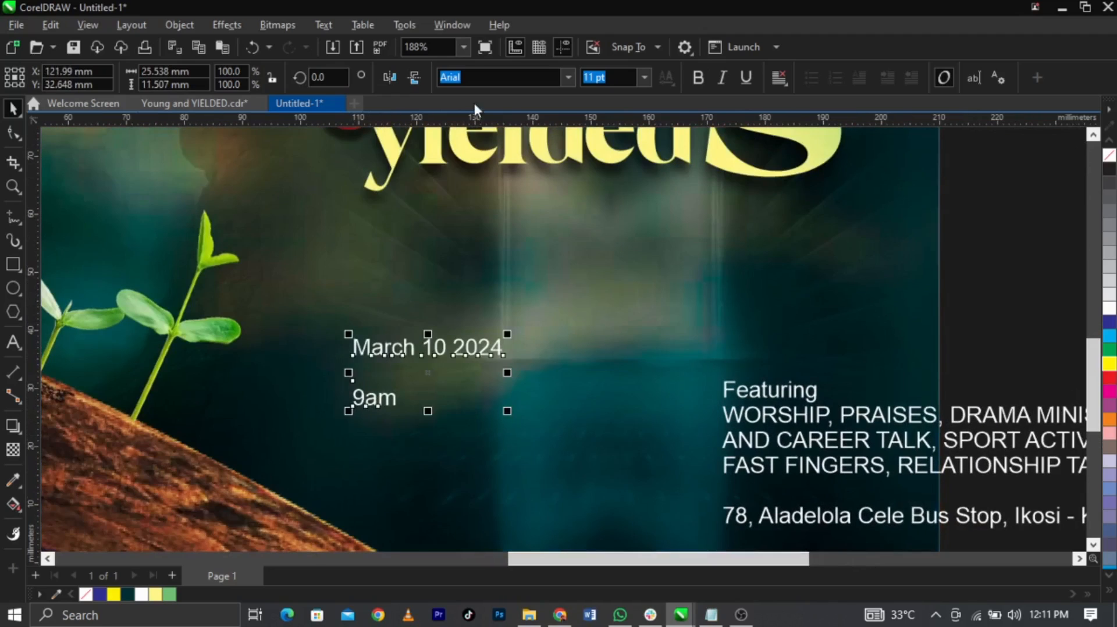
Copy the font name Anton from the Notepad font list, apply it to the date and time text, and break the lines apart
{"action": "left_click", "coordinate": [711, 614]}
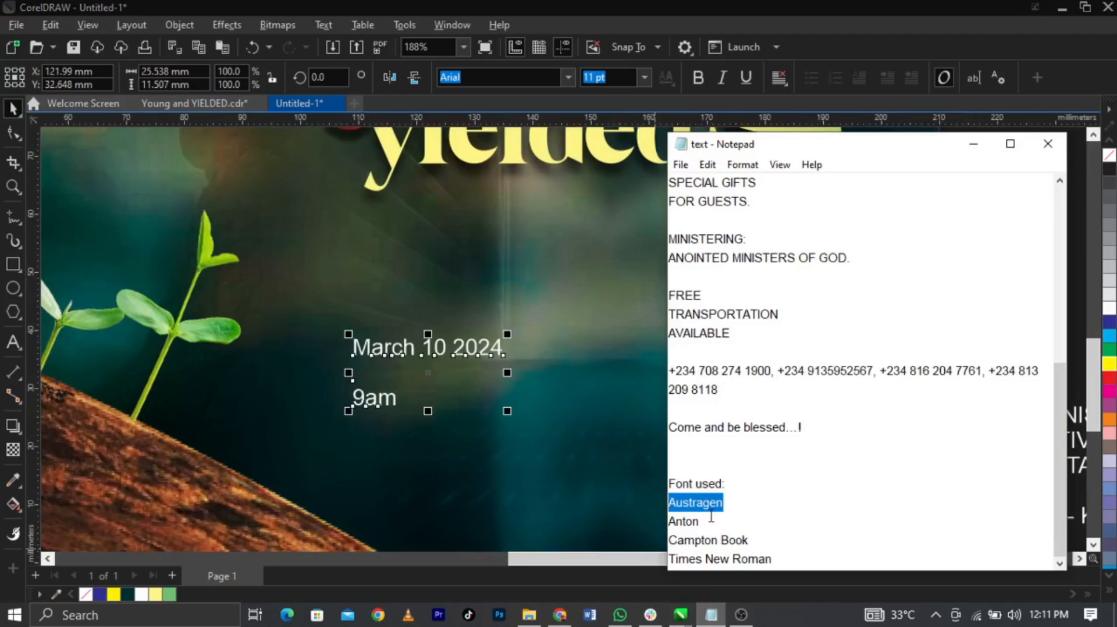
{"action": "left_click_drag", "start_coordinate": [711, 517], "coordinate": [632, 515]}
{"action": "key", "text": "ctrl+c"}
{"action": "left_click", "coordinate": [498, 82]}
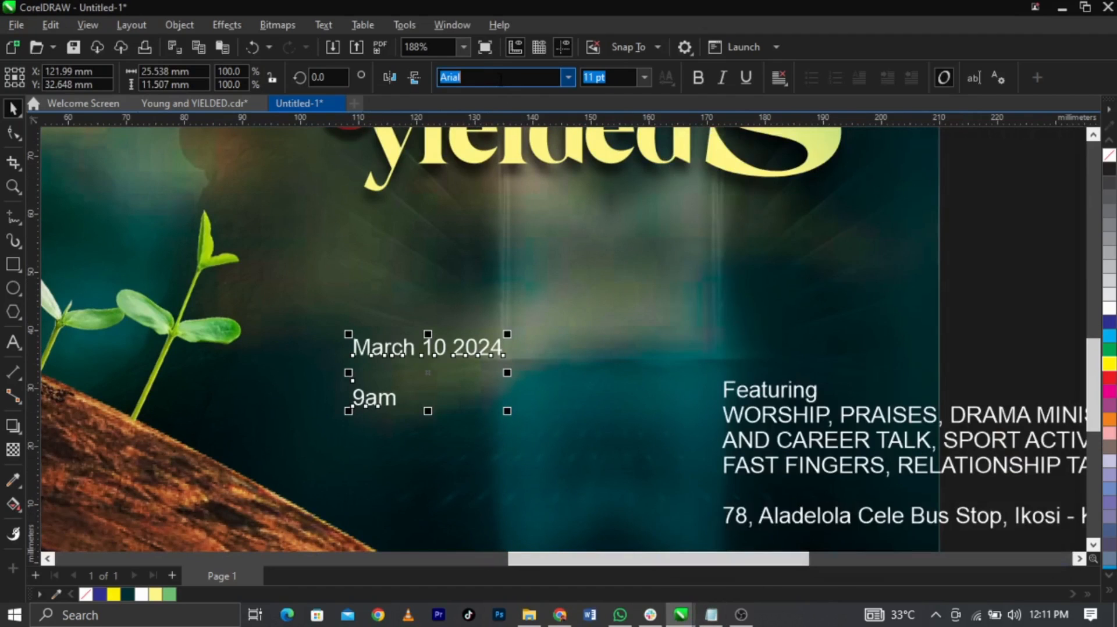
{"action": "key", "text": "ctrl+v"}
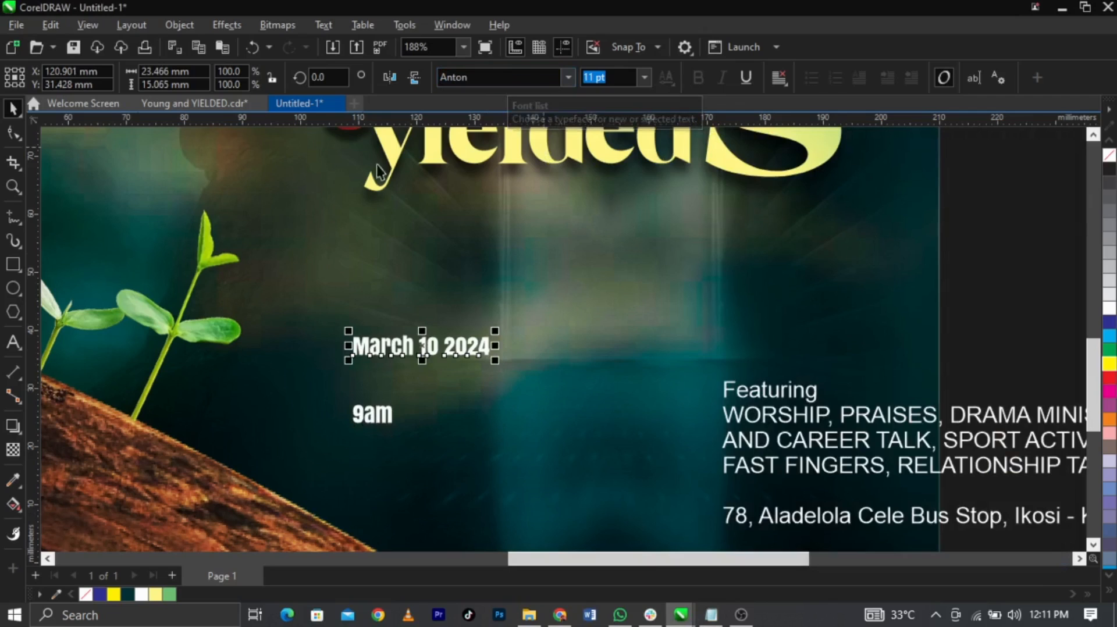
Cut "10" out of the date line and paste it as separate text above "March 2024"
{"action": "scroll", "coordinate": [406, 352], "scroll_direction": "up", "scroll_amount": 3}
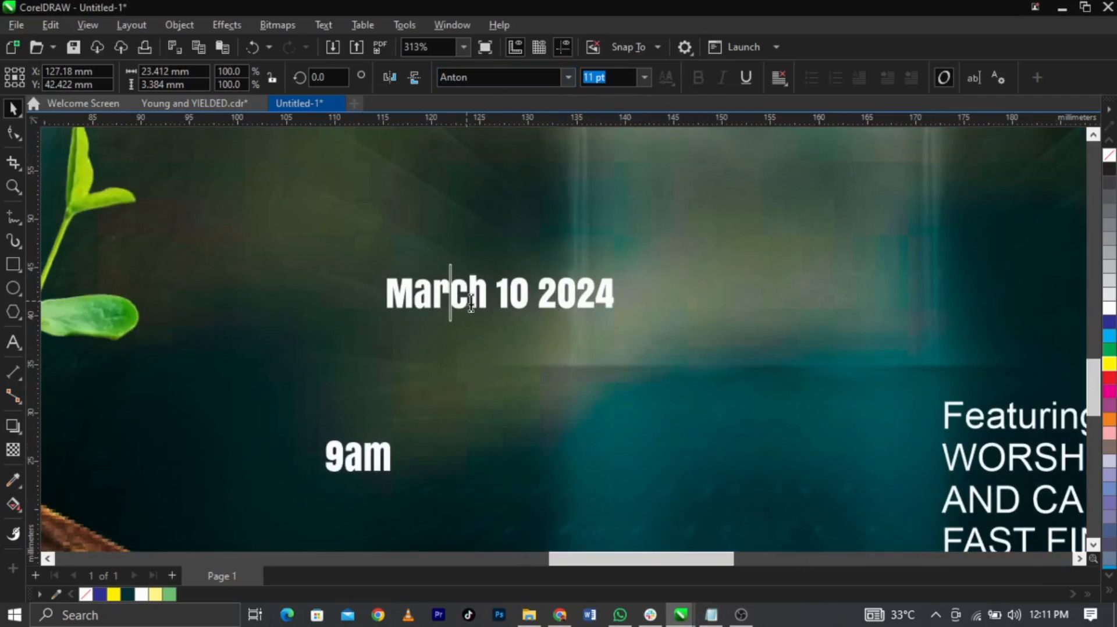
{"action": "left_click_drag", "start_coordinate": [488, 293], "coordinate": [372, 329]}
{"action": "key", "text": "ctrl+x"}
{"action": "left_click", "coordinate": [431, 216]}
{"action": "key", "text": "ctrl+v"}
{"action": "key", "text": "ctrl+space"}
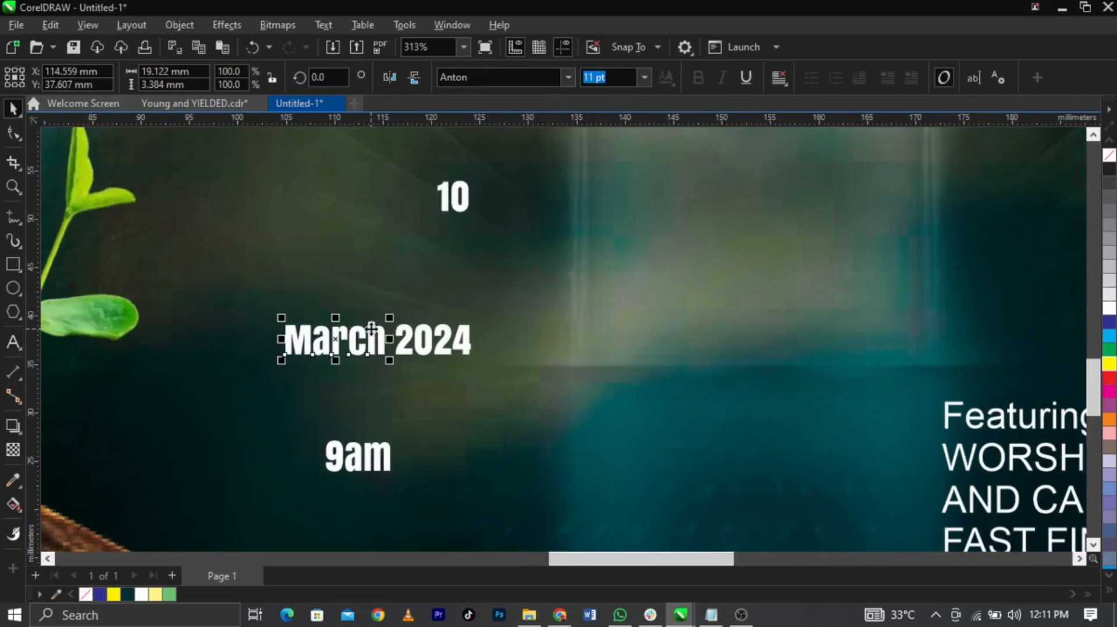
Enlarge the "10" to about 45.16 pt and place it directly above "March 2024"
{"action": "left_click", "coordinate": [460, 201]}
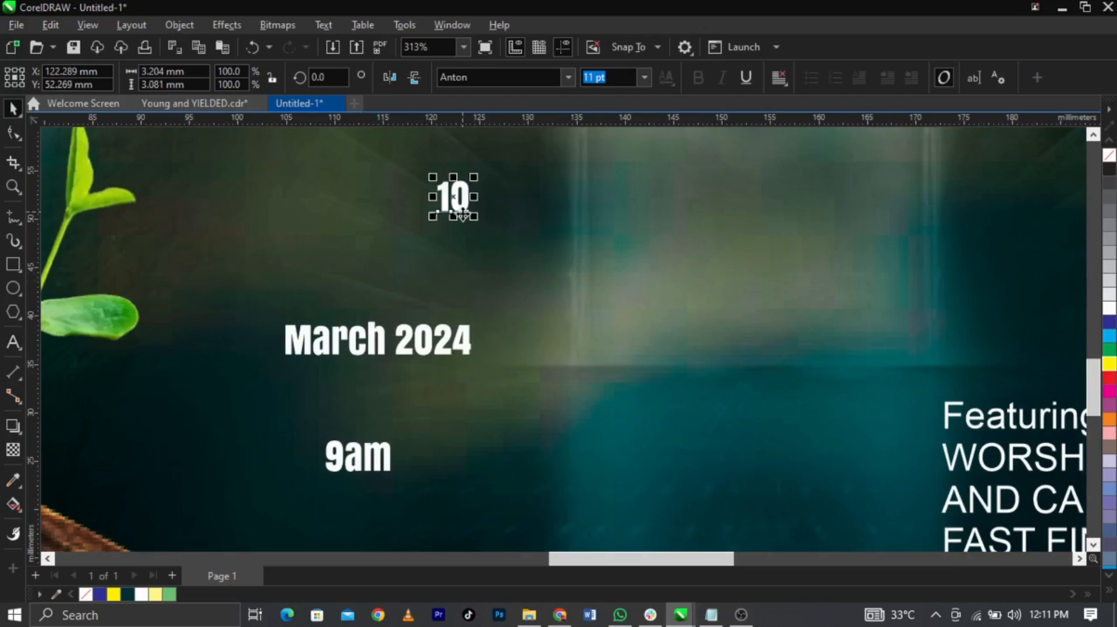
{"action": "left_click_drag", "start_coordinate": [475, 217], "coordinate": [539, 288]}
{"action": "scroll", "coordinate": [538, 288], "scroll_direction": "down", "scroll_amount": 3}
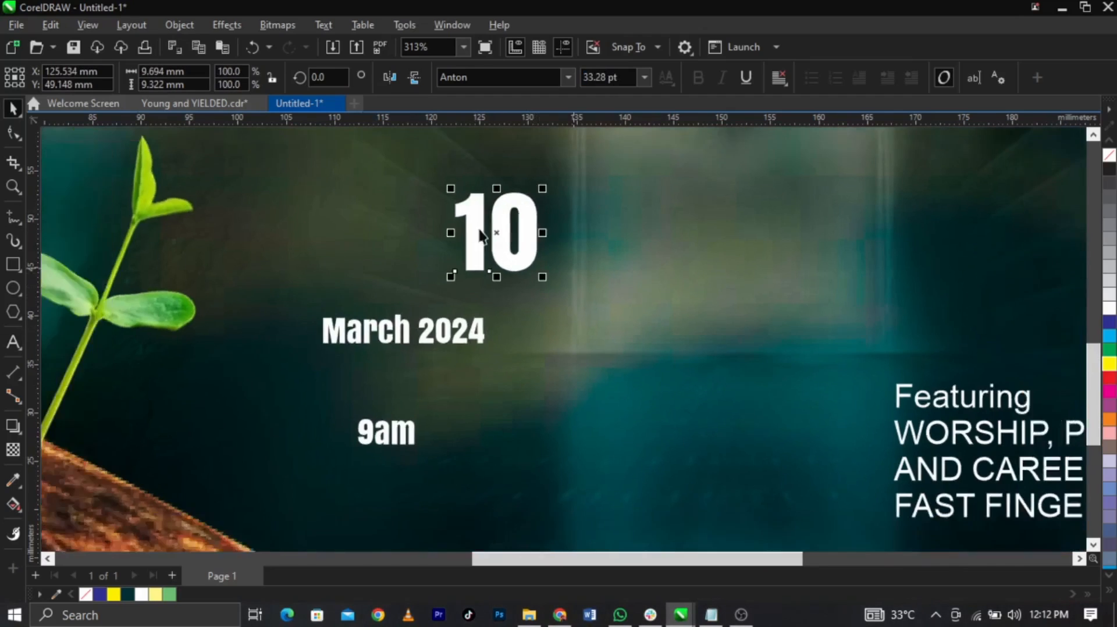
{"action": "left_click_drag", "start_coordinate": [509, 245], "coordinate": [470, 248]}
{"action": "left_click_drag", "start_coordinate": [518, 279], "coordinate": [538, 301]}
{"action": "scroll", "coordinate": [484, 325], "scroll_direction": "up", "scroll_amount": 2}
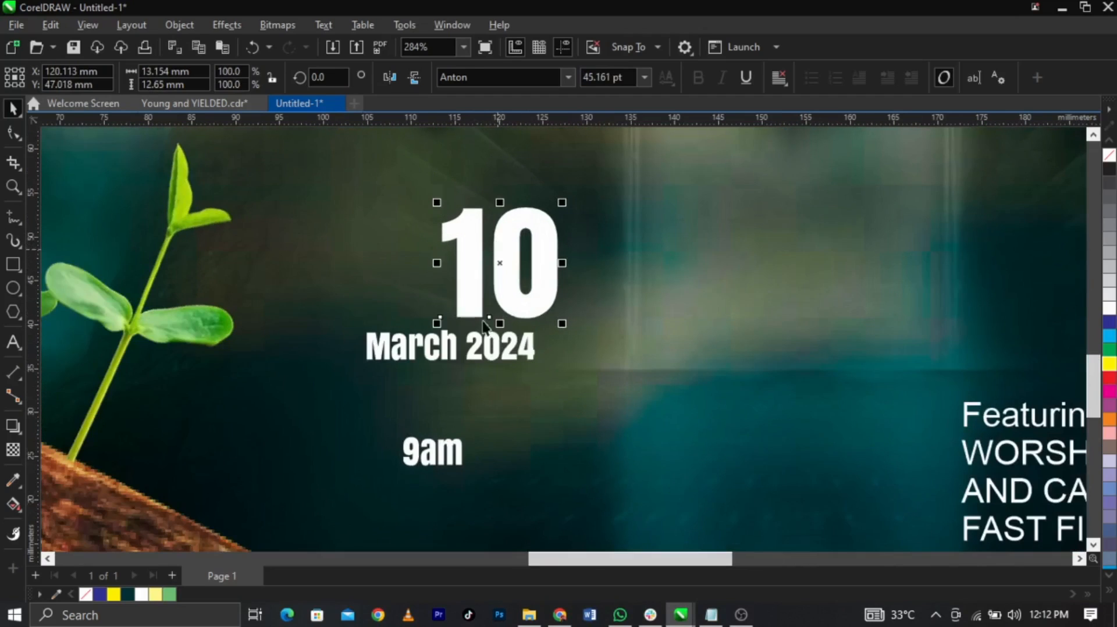
Cut "March" out of "March 2024" and paste it as separate text above the "10"
{"action": "double_click", "coordinate": [456, 361]}
{"action": "left_click_drag", "start_coordinate": [373, 350], "coordinate": [458, 349]}
{"action": "key", "text": "ctrl+x"}
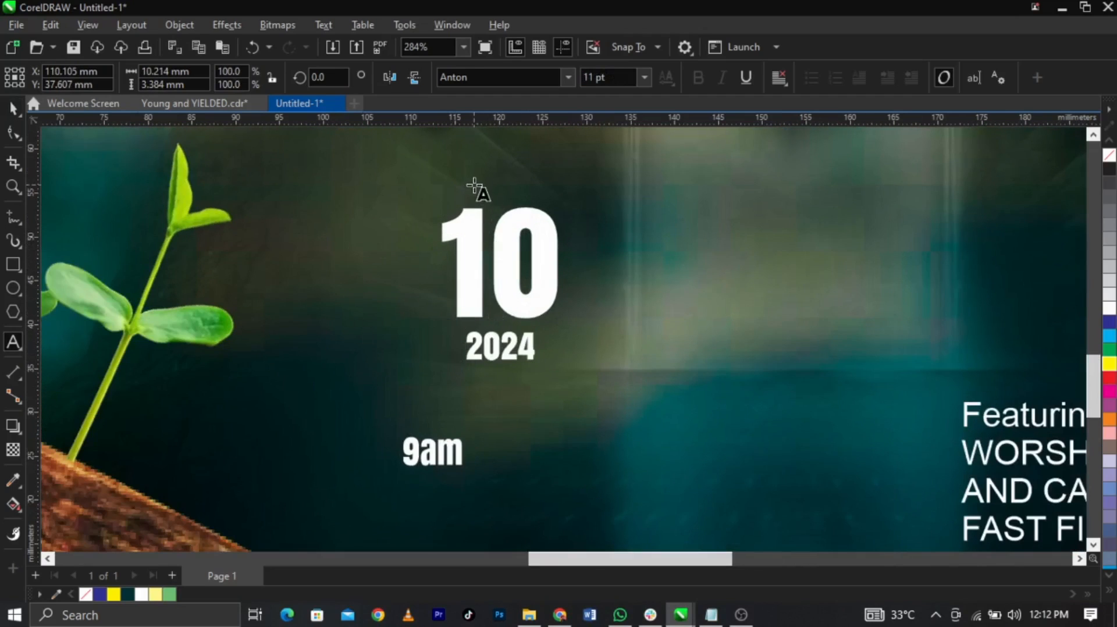
{"action": "left_click", "coordinate": [475, 185]}
{"action": "key", "text": "ctrl+v"}
Change the case of the "March" text to UPPERCASE
{"action": "double_click", "coordinate": [495, 184]}
{"action": "key", "text": "shift+F3"}
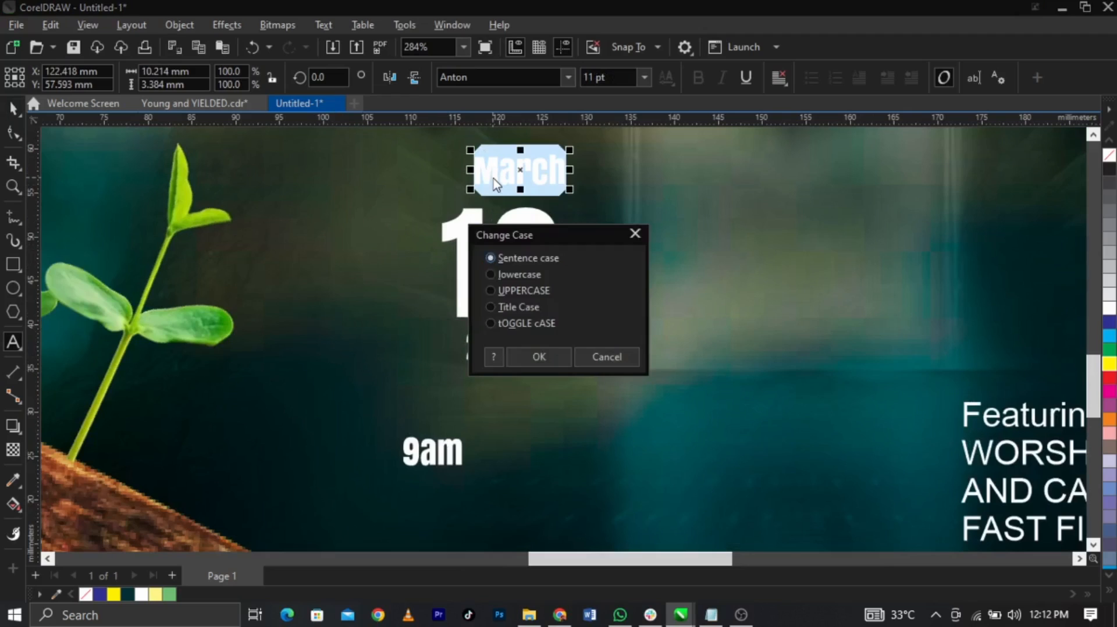
{"action": "key", "text": "Return"}
{"action": "key", "text": "ctrl+space"}
Place "MARCH" close above the "10" and enlarge it to about 11.7 pt
{"action": "scroll", "coordinate": [520, 264], "scroll_direction": "up", "scroll_amount": 4}
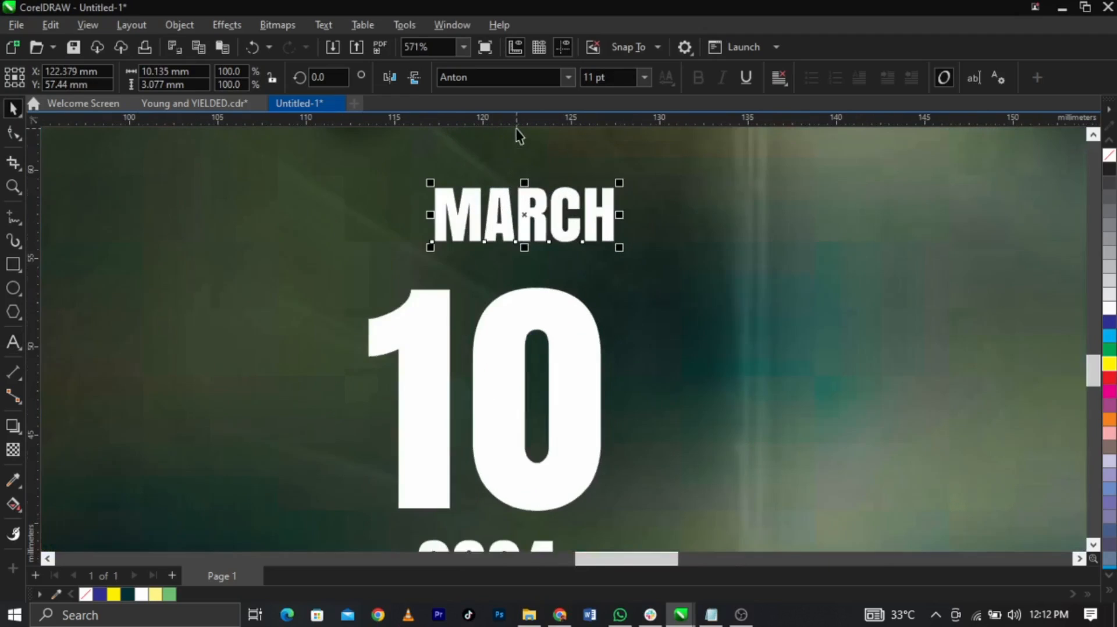
{"action": "left_click_drag", "start_coordinate": [519, 265], "coordinate": [475, 315]}
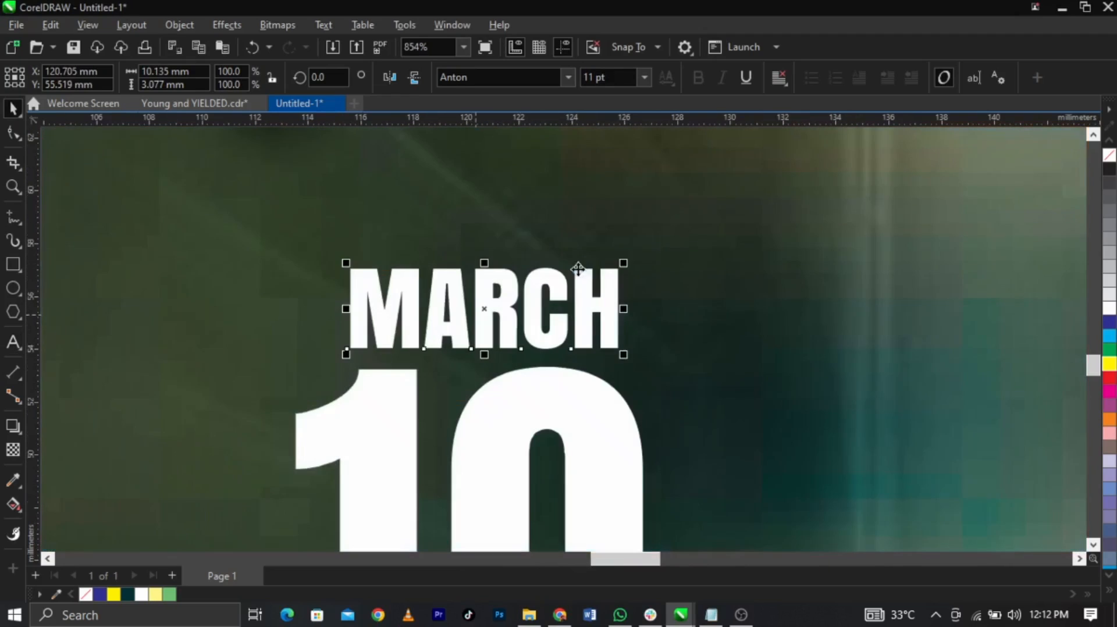
{"action": "left_click_drag", "start_coordinate": [640, 252], "coordinate": [648, 243]}
{"action": "scroll", "coordinate": [616, 224], "scroll_direction": "down", "scroll_amount": 3}
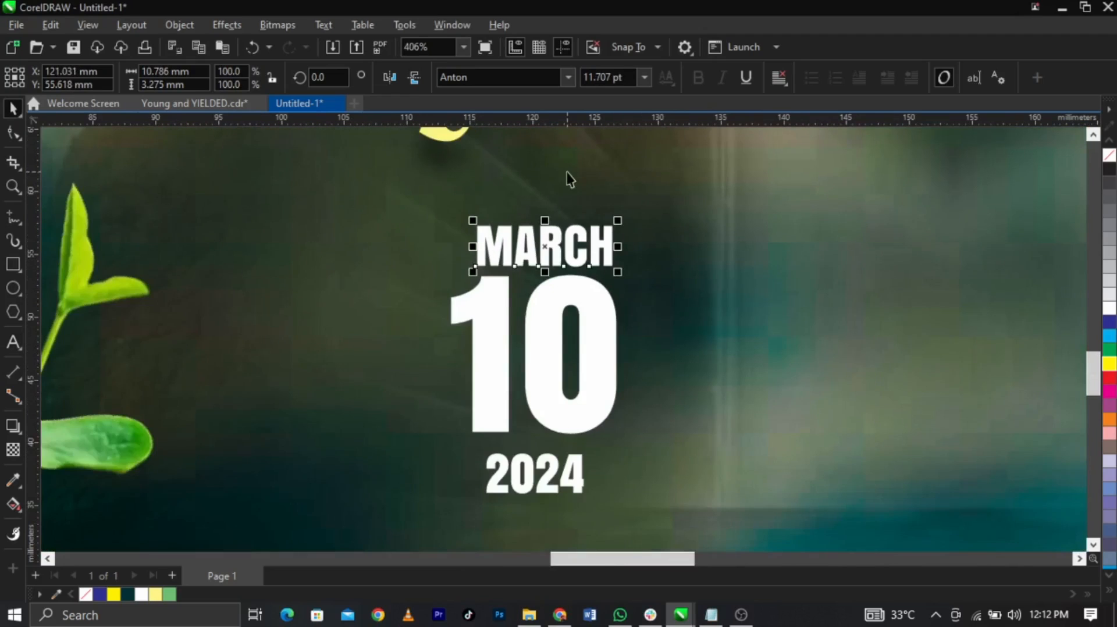
Enlarge "2024" to about 16.09 pt and place it close beneath the "10"
{"action": "scroll", "coordinate": [584, 447], "scroll_direction": "up", "scroll_amount": 1}
{"action": "scroll", "coordinate": [545, 542], "scroll_direction": "up", "scroll_amount": 3}
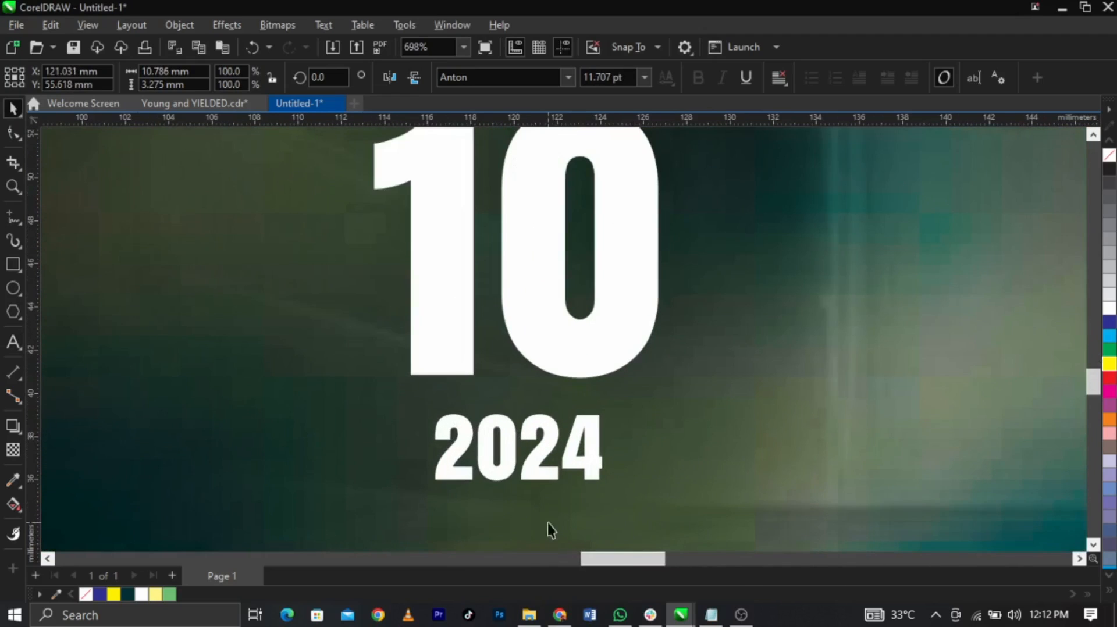
{"action": "left_click", "coordinate": [567, 474]}
{"action": "left_click_drag", "start_coordinate": [607, 488], "coordinate": [651, 522]}
{"action": "left_click_drag", "start_coordinate": [622, 467], "coordinate": [622, 460]}
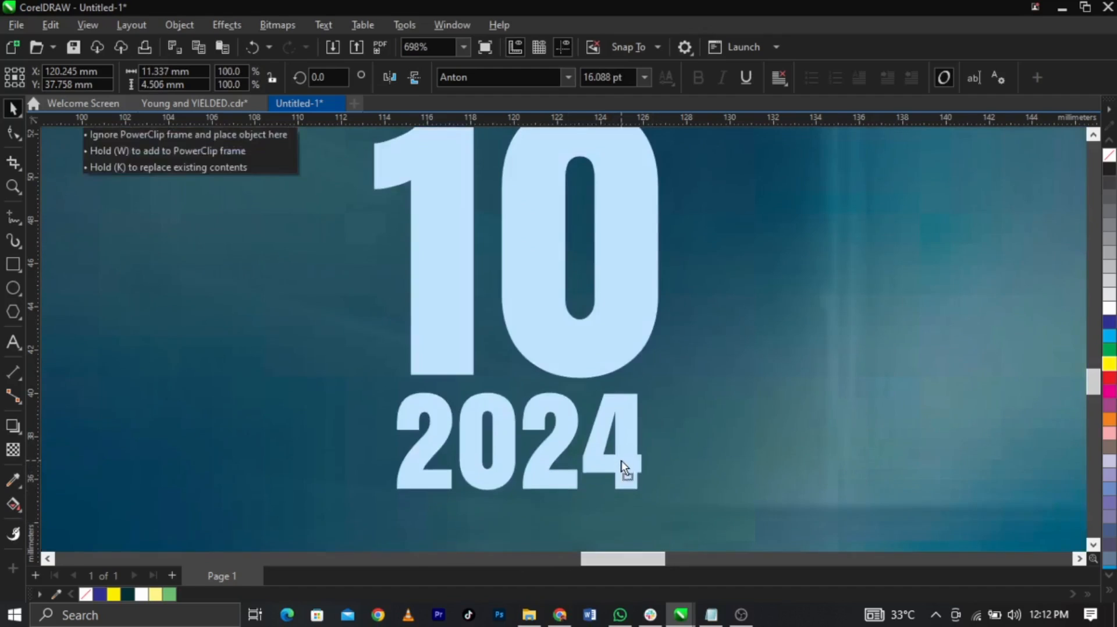
Align "MARCH", "10" and "2024" on a common vertical centre line
{"action": "scroll", "coordinate": [616, 385], "scroll_direction": "down", "scroll_amount": 5}
{"action": "left_click", "coordinate": [605, 271], "text": "shift"}
{"action": "left_click", "coordinate": [617, 224], "text": "shift"}
{"action": "scroll", "coordinate": [618, 226], "scroll_direction": "down", "scroll_amount": 4}
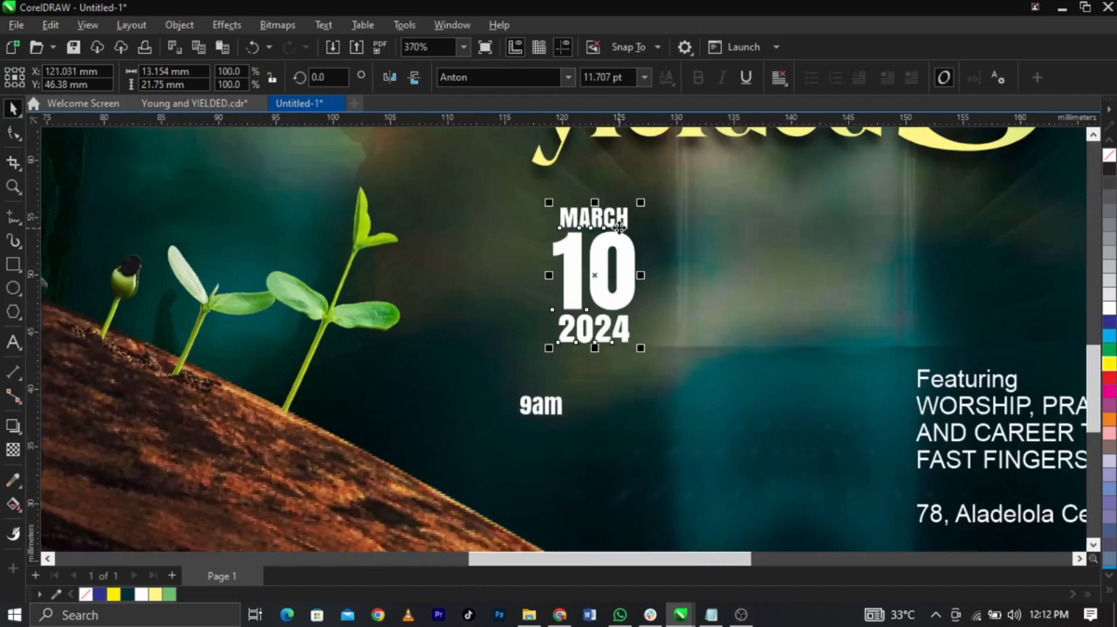
Draw a rectangle about 16 by 24.5 mm around the date text, with no fill and a white outline
{"action": "left_click", "coordinate": [658, 221]}
{"action": "scroll", "coordinate": [658, 220], "scroll_direction": "up", "scroll_amount": 1}
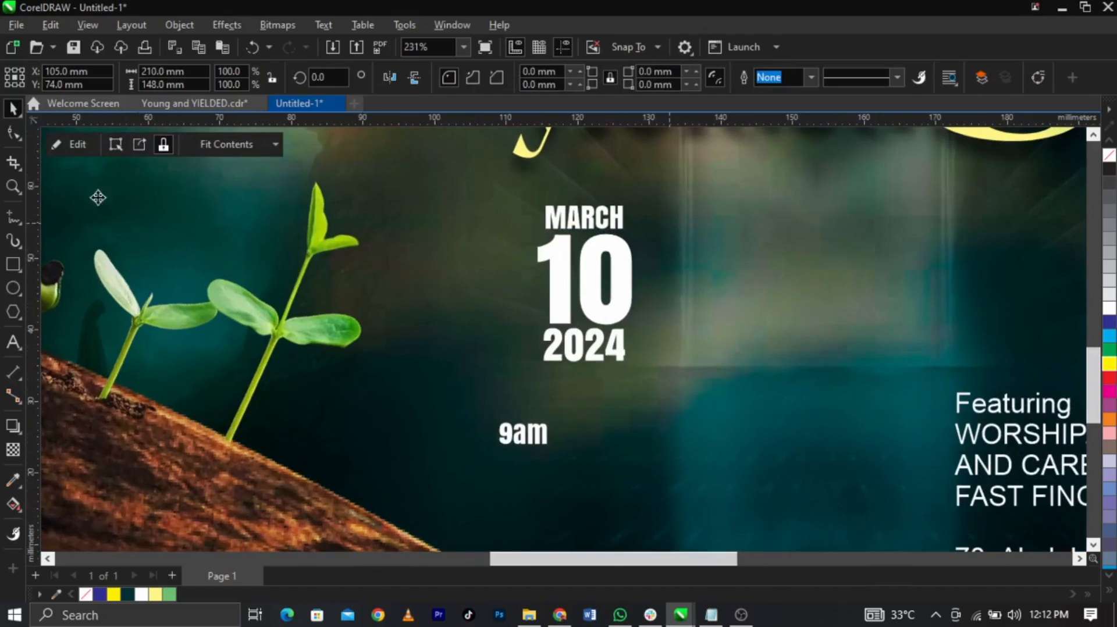
{"action": "left_click", "coordinate": [13, 265]}
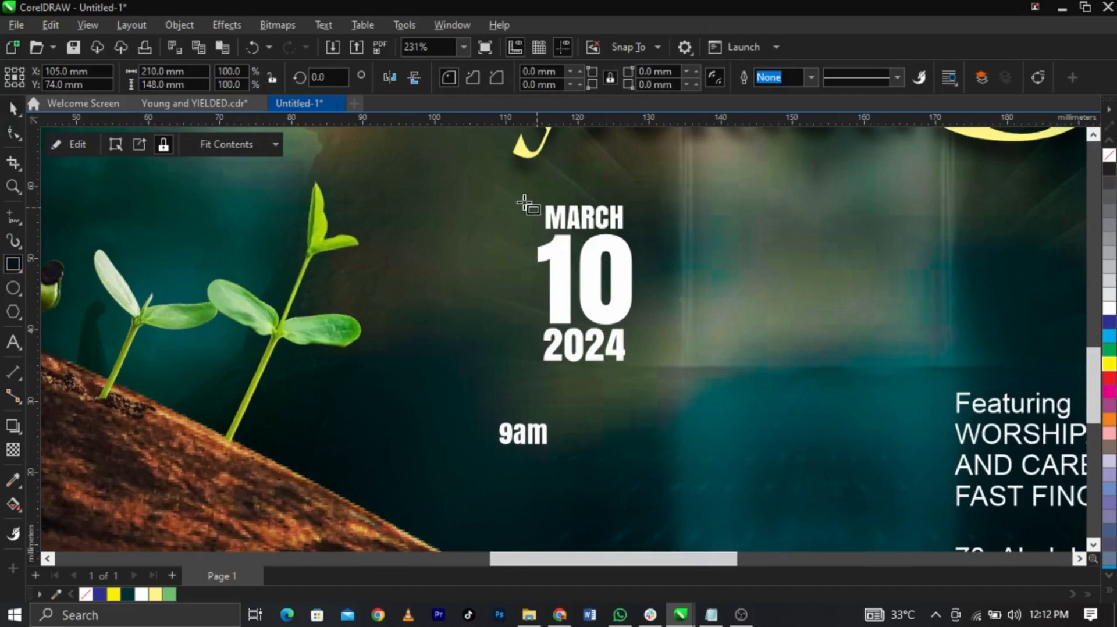
{"action": "left_click_drag", "start_coordinate": [529, 199], "coordinate": [643, 373]}
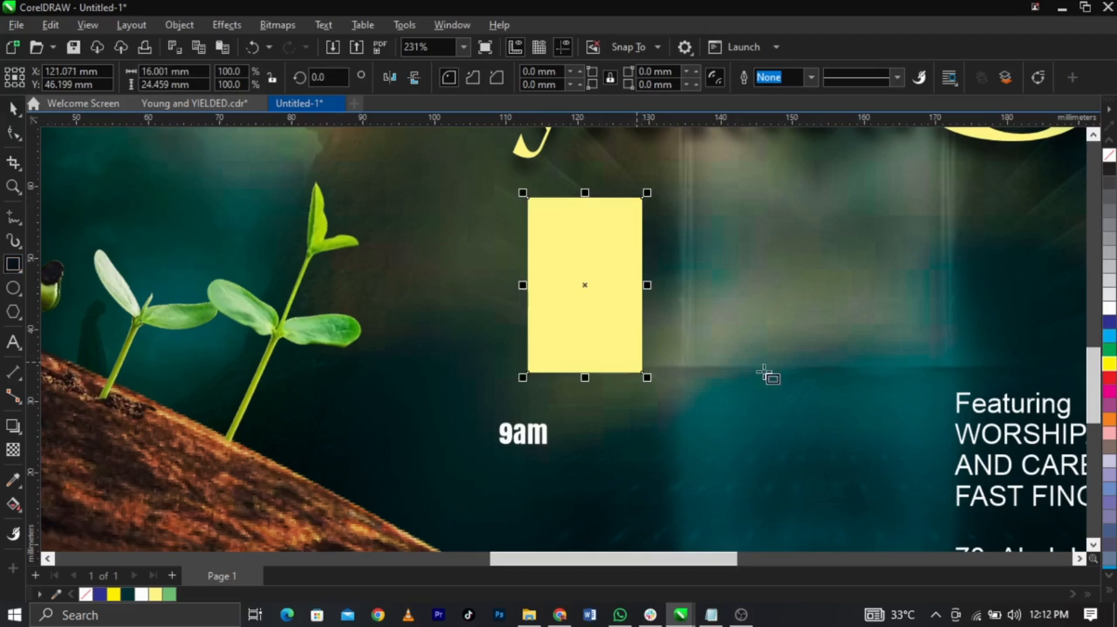
{"action": "left_click", "coordinate": [1108, 156]}
{"action": "right_click", "coordinate": [1108, 315]}
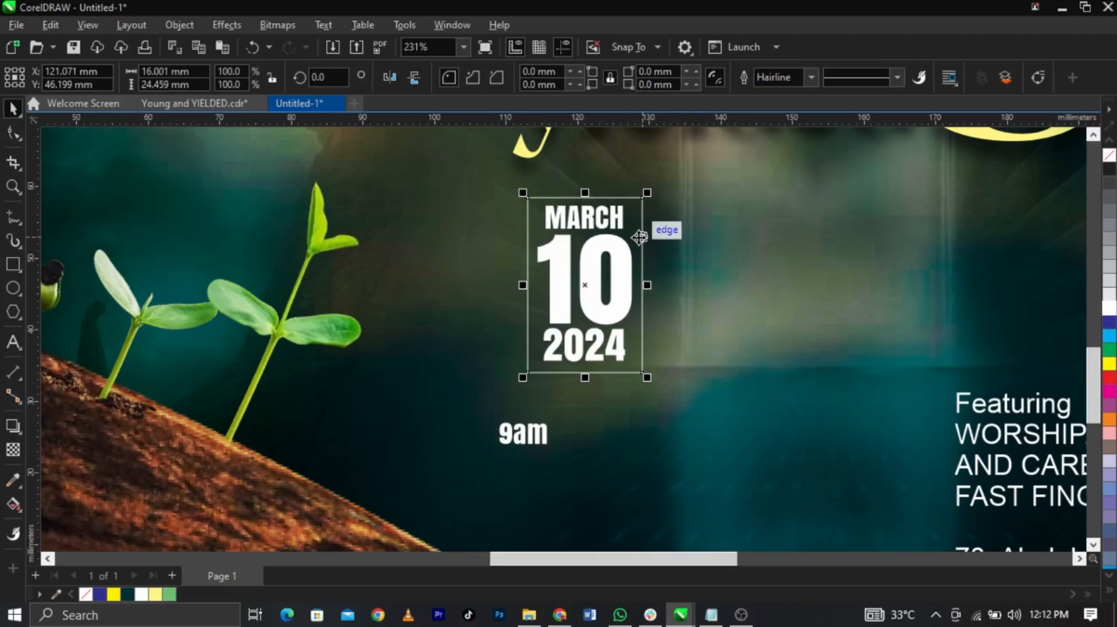
Set the date frame's outline width to 1.0 pt
{"action": "key", "text": "F12"}
{"action": "left_click_drag", "start_coordinate": [551, 128], "coordinate": [901, 126]}
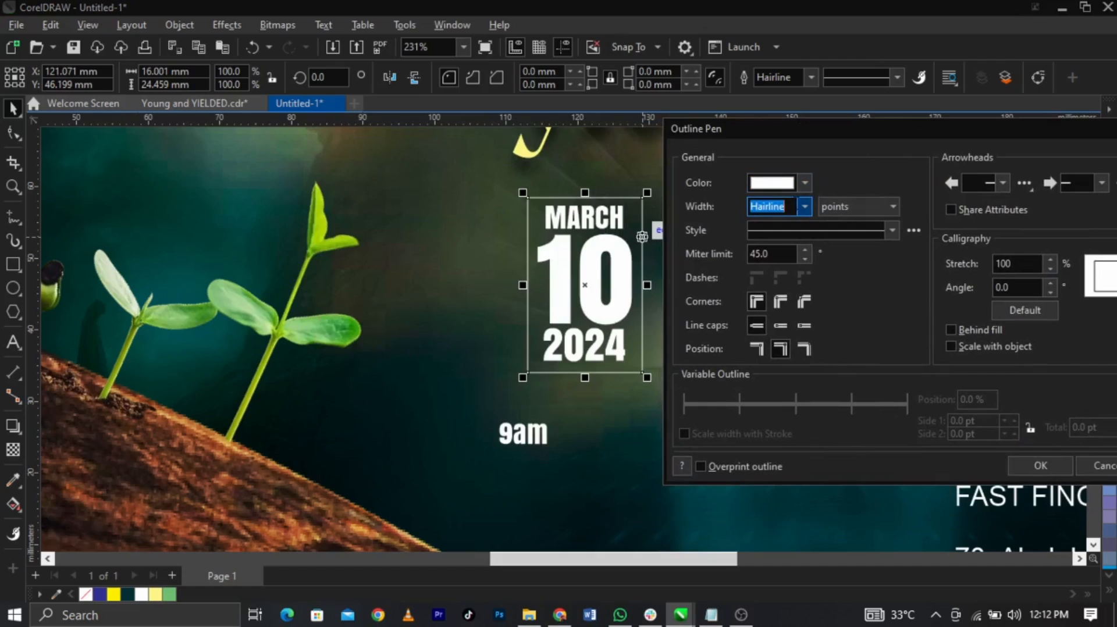
{"action": "left_click", "coordinate": [803, 207]}
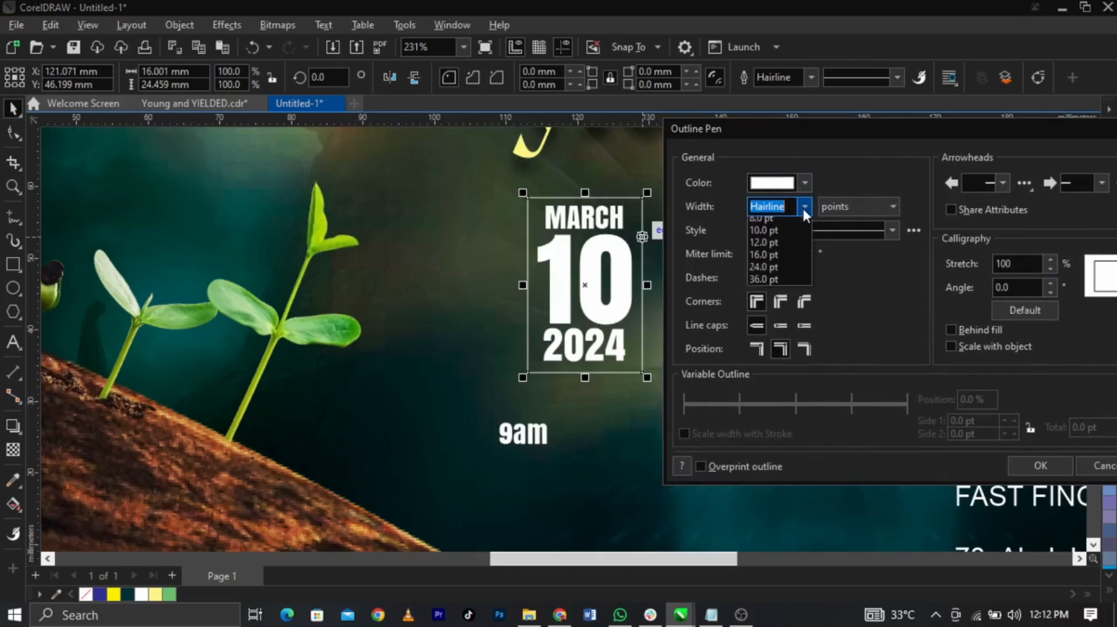
{"action": "left_click", "coordinate": [789, 285]}
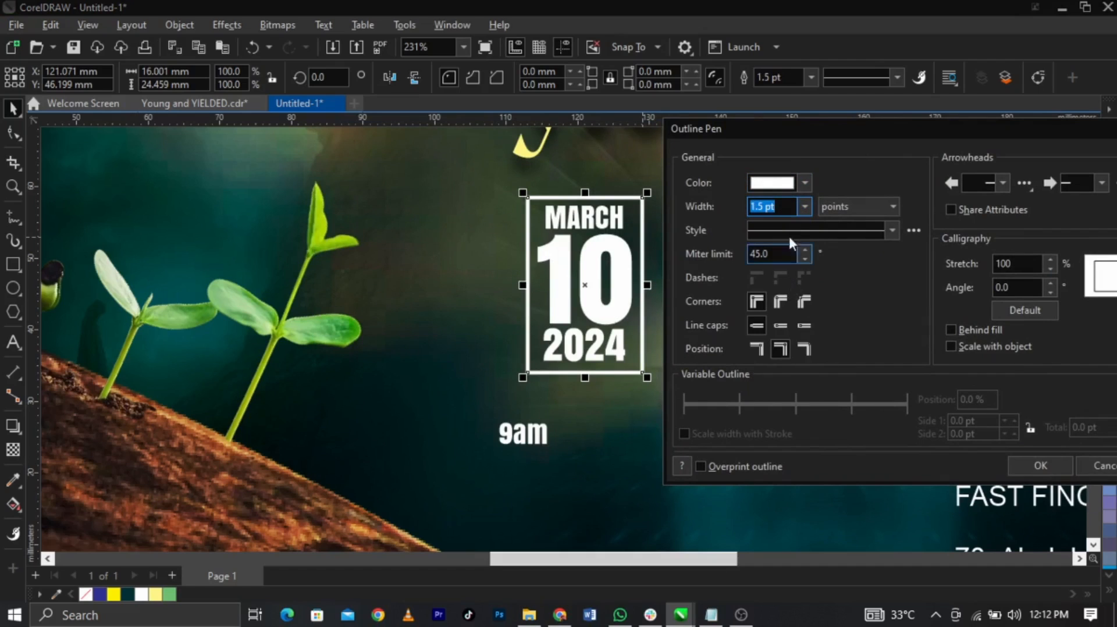
{"action": "left_click", "coordinate": [803, 207]}
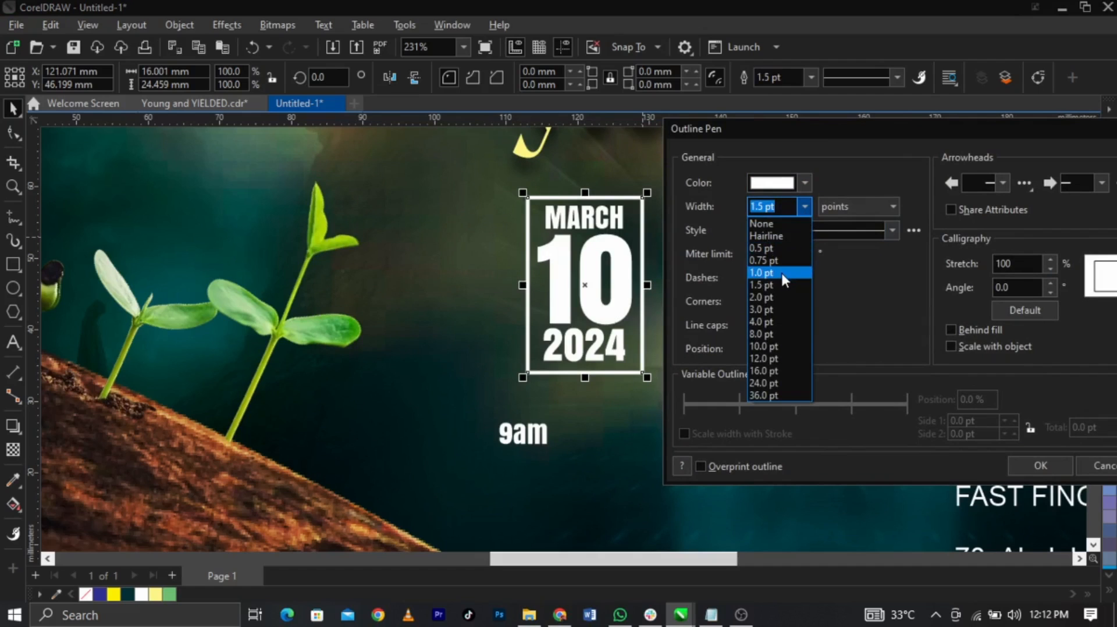
{"action": "left_click", "coordinate": [782, 273]}
{"action": "left_click", "coordinate": [1024, 464]}
Round all four corners of the date frame to a radius of about 1.58 mm
{"action": "scroll", "coordinate": [582, 247], "scroll_direction": "up", "scroll_amount": 2}
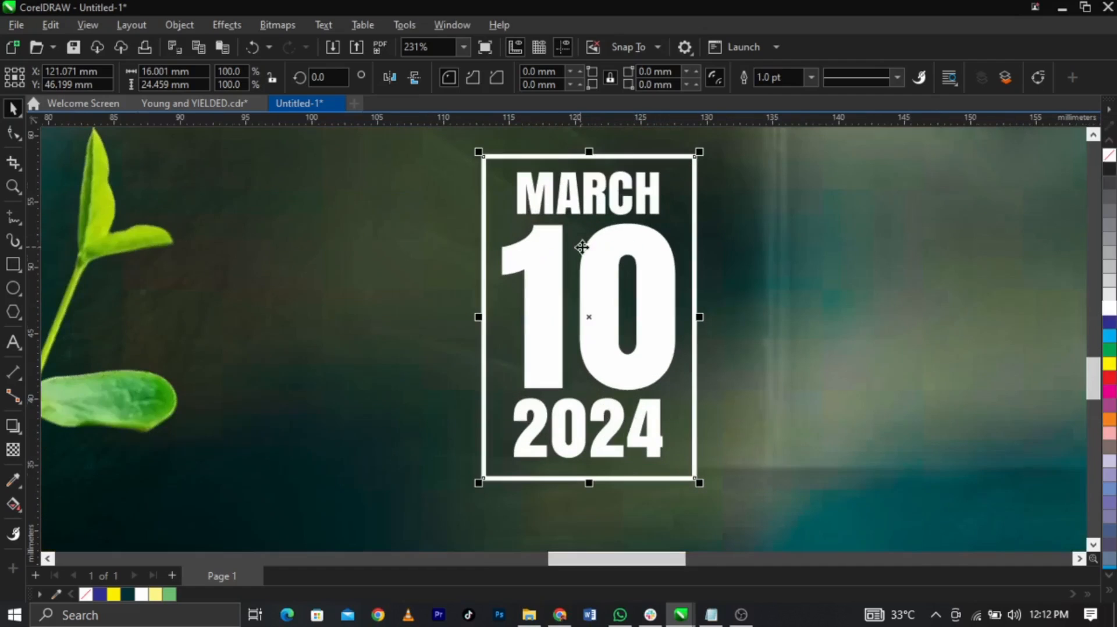
{"action": "left_click", "coordinate": [12, 134]}
{"action": "left_click_drag", "start_coordinate": [489, 163], "coordinate": [493, 185]}
{"action": "key", "text": "space"}
{"action": "scroll", "coordinate": [672, 305], "scroll_direction": "up", "scroll_amount": 1}
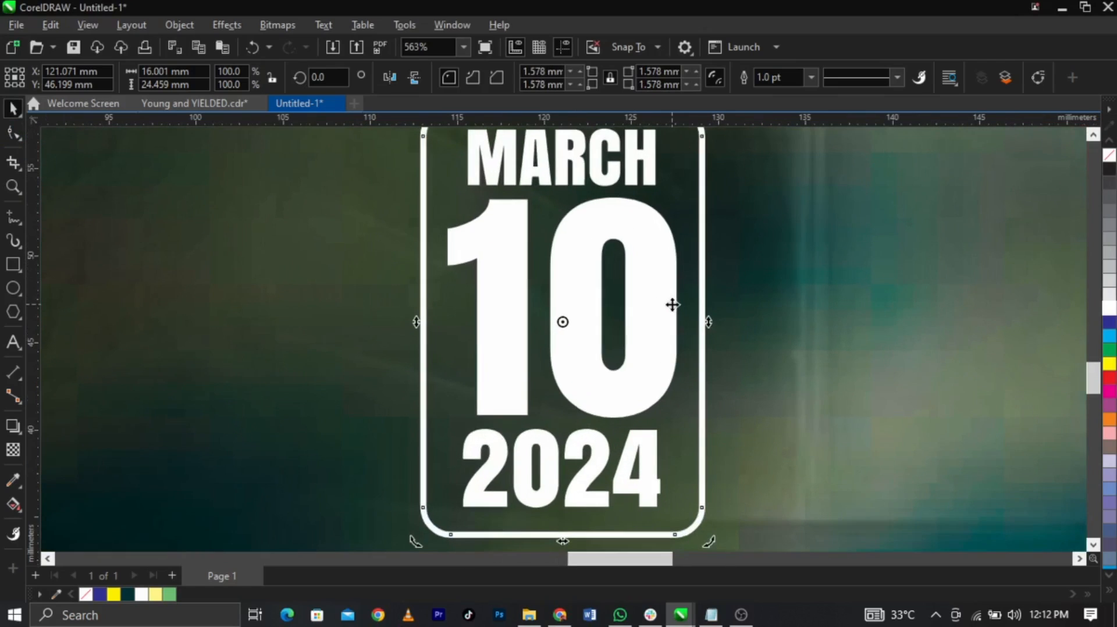
{"action": "scroll", "coordinate": [734, 311], "scroll_direction": "down", "scroll_amount": 2}
{"action": "left_click", "coordinate": [524, 208]}
{"action": "scroll", "coordinate": [523, 207], "scroll_direction": "up", "scroll_amount": 1}
{"action": "scroll", "coordinate": [522, 207], "scroll_direction": "up", "scroll_amount": 2}
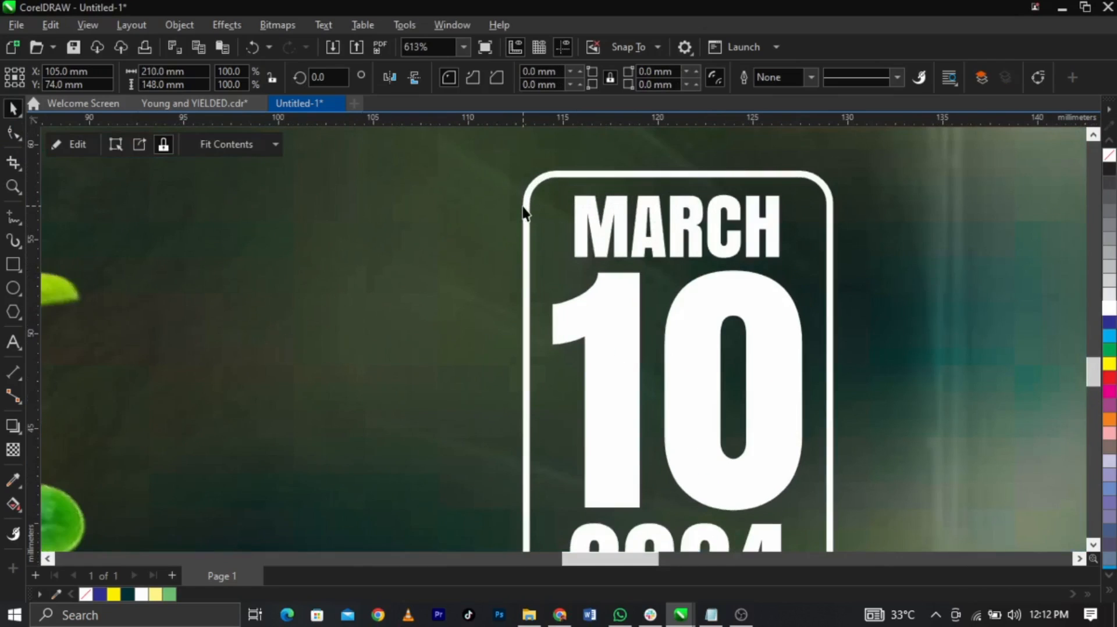
Enlarge "9am" to about 24.4 pt and centre it horizontally beneath the date frame
{"action": "scroll", "coordinate": [546, 212], "scroll_direction": "down", "scroll_amount": 3}
{"action": "scroll", "coordinate": [563, 510], "scroll_direction": "down", "scroll_amount": 2}
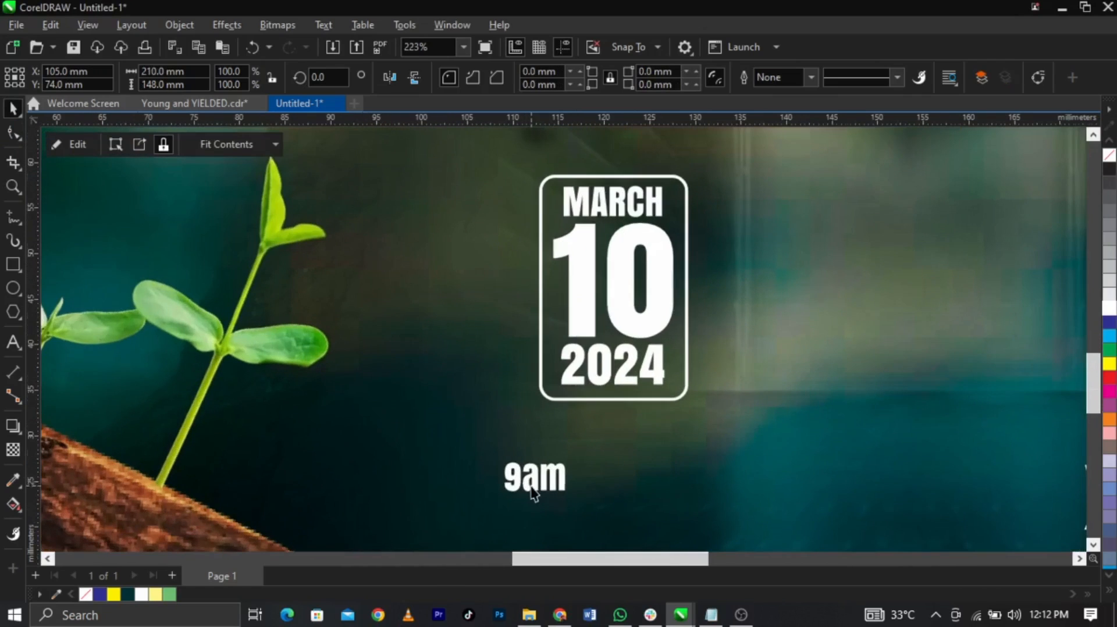
{"action": "left_click_drag", "start_coordinate": [538, 487], "coordinate": [693, 509]}
{"action": "left_click", "coordinate": [632, 497]}
{"action": "left_click", "coordinate": [605, 462]}
{"action": "left_click", "coordinate": [654, 388], "text": "shift"}
{"action": "key", "text": "c"}
{"action": "left_click", "coordinate": [758, 372]}
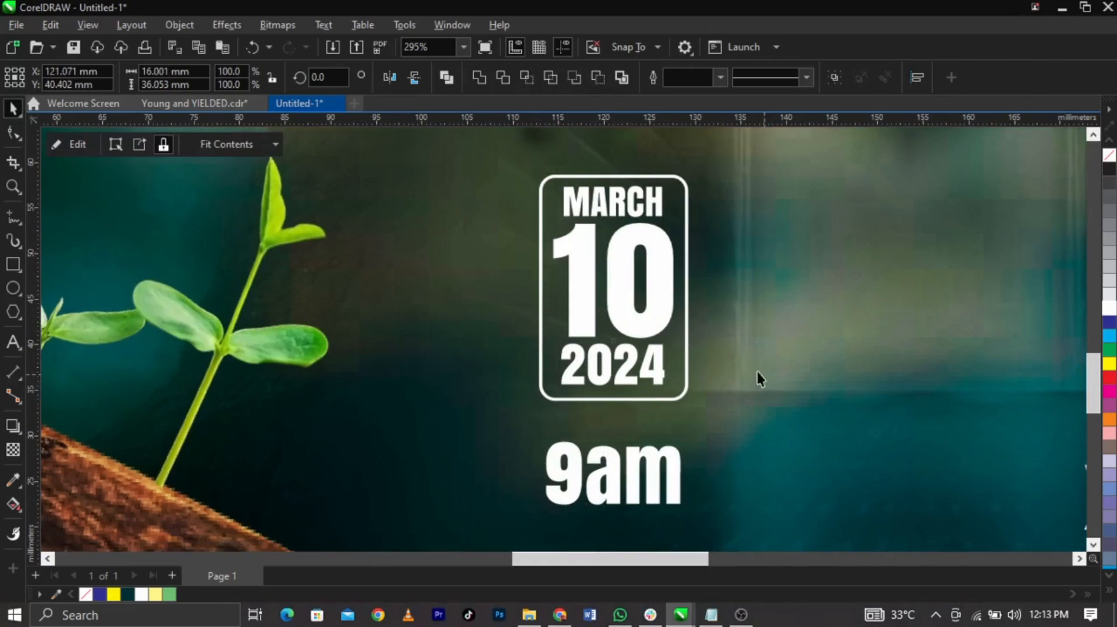
Enlarge "9am" to about 26.95 pt to match the frame's width, leaving a gap below the frame
{"action": "scroll", "coordinate": [656, 325], "scroll_direction": "down", "scroll_amount": 2}
{"action": "scroll", "coordinate": [650, 396], "scroll_direction": "up", "scroll_amount": 2}
{"action": "left_click", "coordinate": [640, 414]}
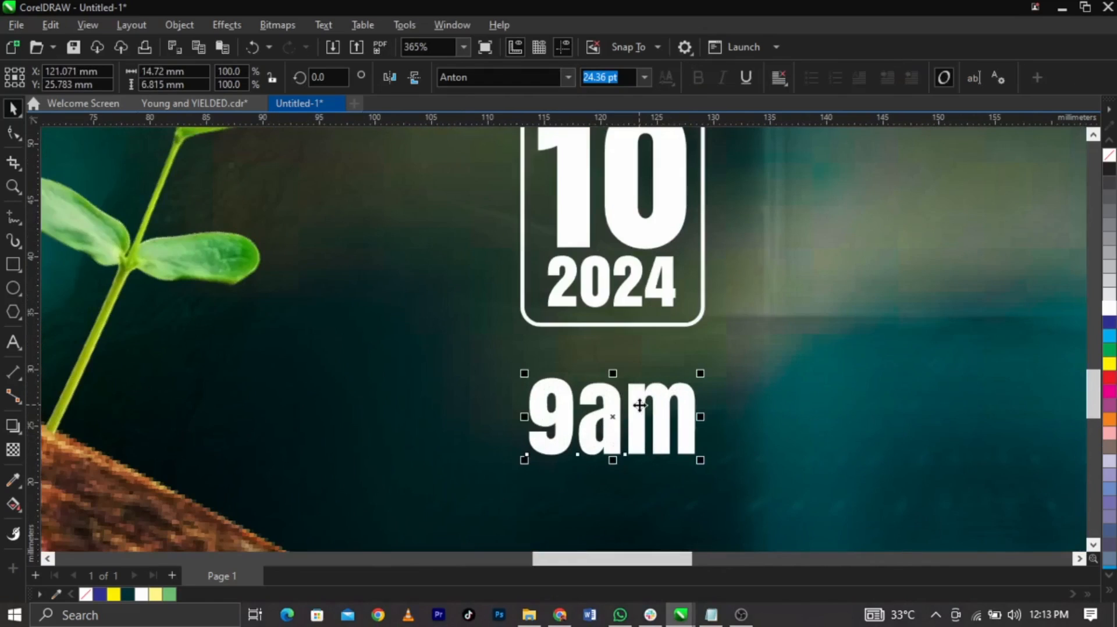
{"action": "left_click_drag", "start_coordinate": [640, 404], "coordinate": [640, 396]}
{"action": "left_click_drag", "start_coordinate": [704, 455], "coordinate": [712, 459]}
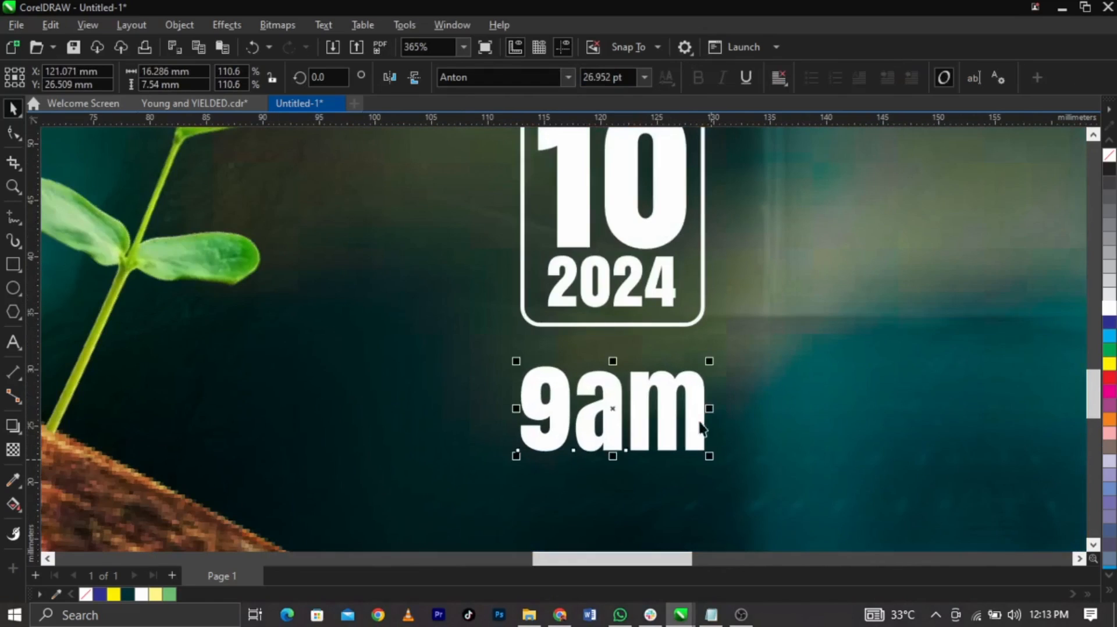
{"action": "left_click_drag", "start_coordinate": [699, 420], "coordinate": [699, 437]}
Draw a white, outline-free bar about 15.5 mm wide above "9am" and thin it to about 0.28 mm high
{"action": "scroll", "coordinate": [656, 425], "scroll_direction": "up", "scroll_amount": 2}
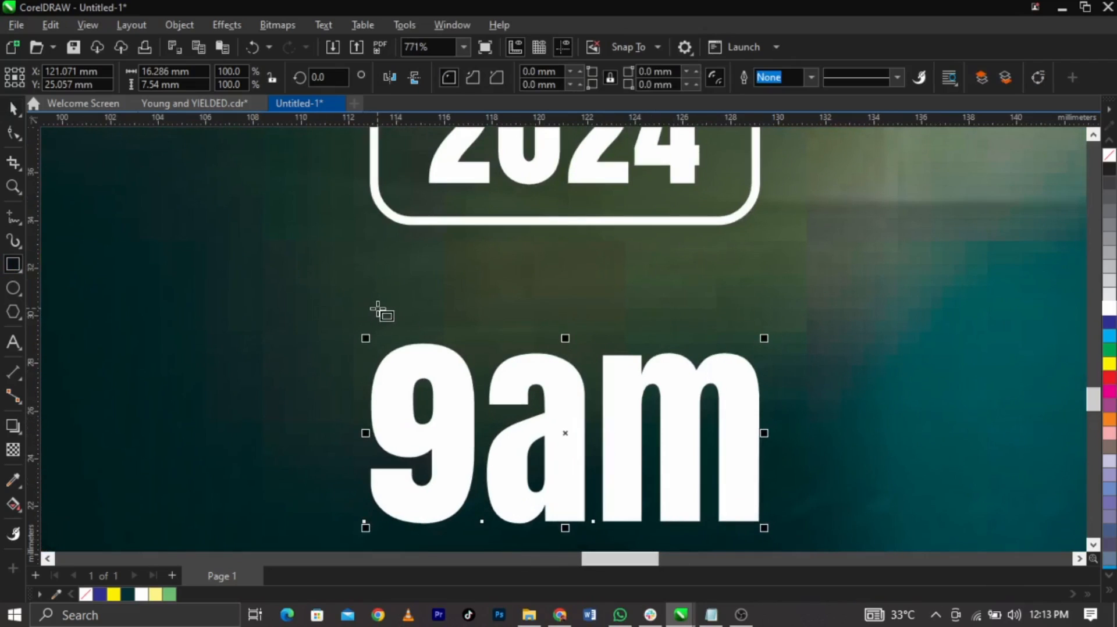
{"action": "left_click_drag", "start_coordinate": [378, 308], "coordinate": [752, 319]}
{"action": "left_click", "coordinate": [1108, 308]}
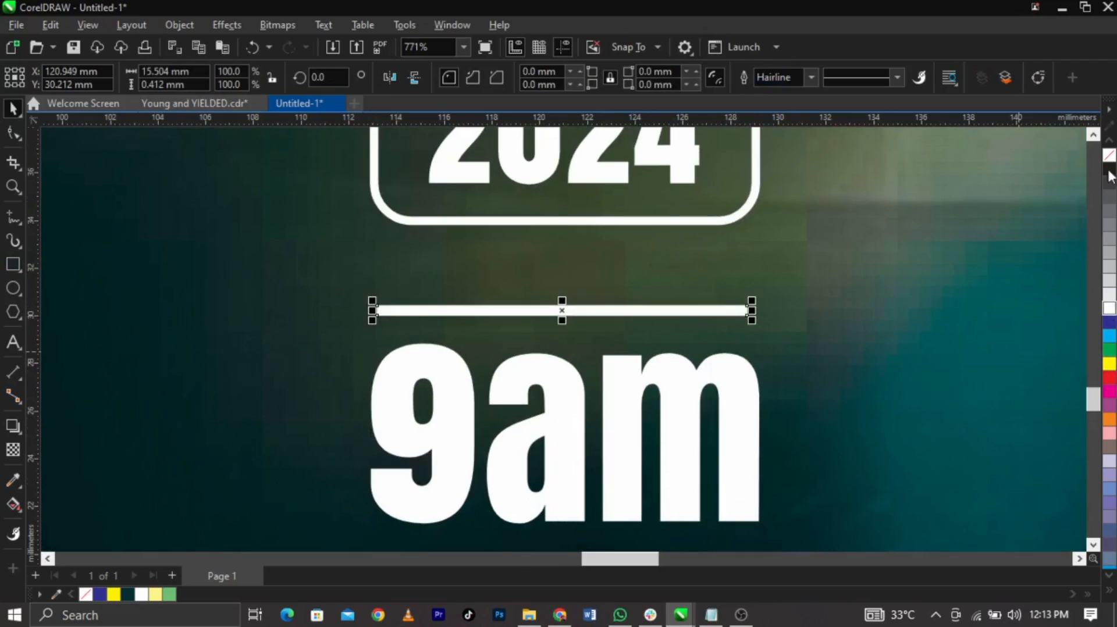
{"action": "right_click", "coordinate": [1107, 157]}
{"action": "scroll", "coordinate": [510, 333], "scroll_direction": "up", "scroll_amount": 5}
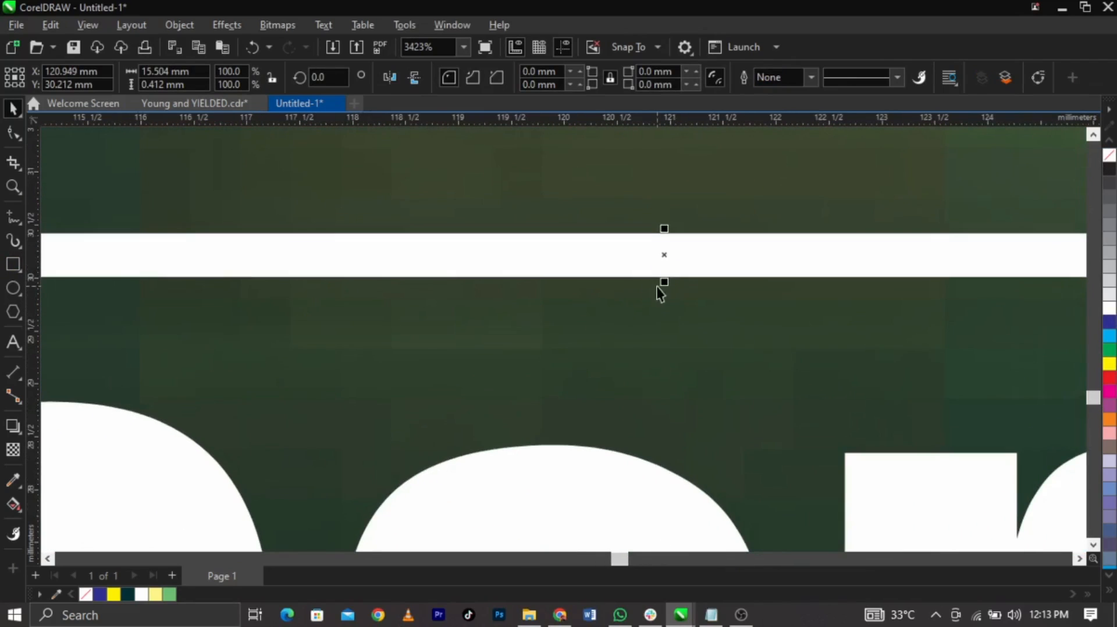
{"action": "left_click_drag", "start_coordinate": [662, 289], "coordinate": [664, 263]}
{"action": "scroll", "coordinate": [660, 276], "scroll_direction": "down", "scroll_amount": 6}
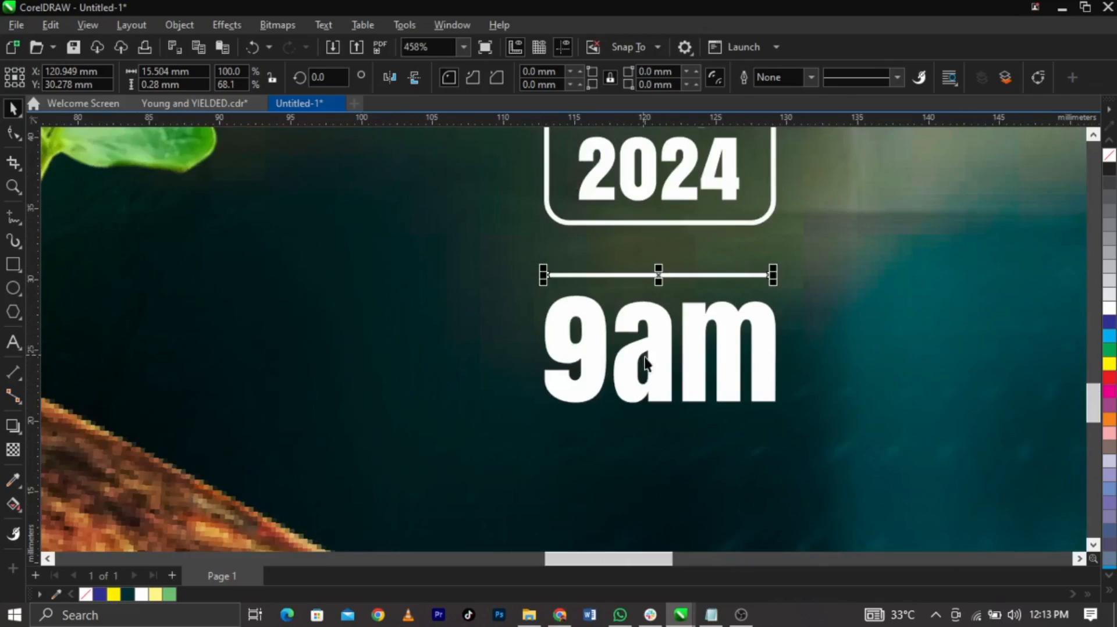
Move the whole date and time block, including frame and divider bar, slightly down the flyer
{"action": "scroll", "coordinate": [650, 361], "scroll_direction": "down", "scroll_amount": 4}
{"action": "left_click_drag", "start_coordinate": [563, 487], "coordinate": [723, 201]}
{"action": "scroll", "coordinate": [681, 261], "scroll_direction": "up", "scroll_amount": 2}
{"action": "left_click_drag", "start_coordinate": [658, 280], "coordinate": [659, 289]}
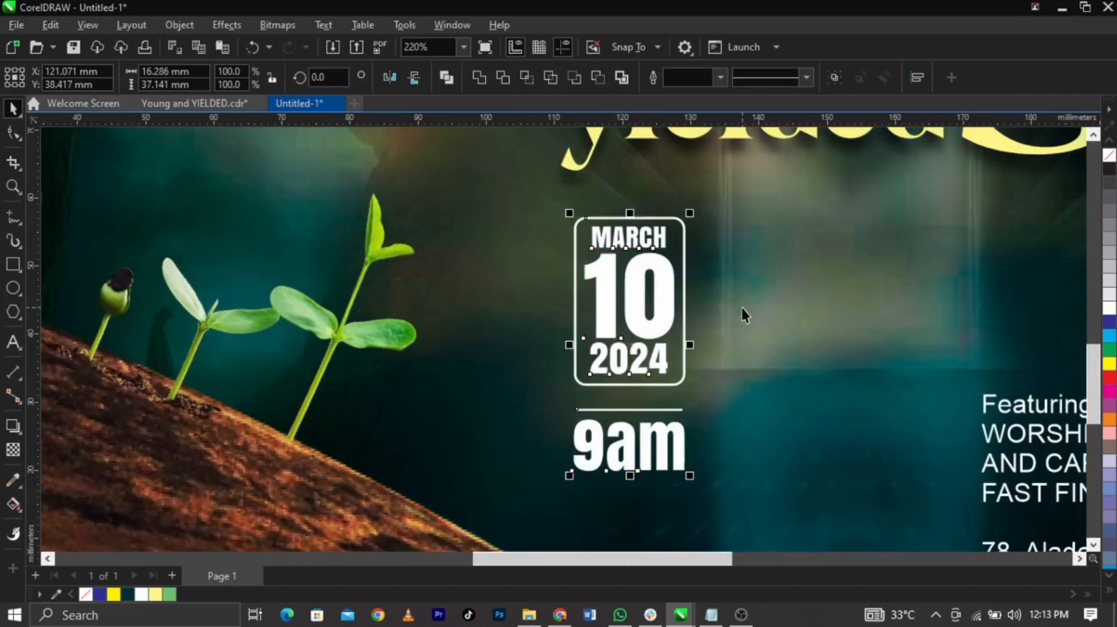
Draw a white rectangle about 3.5 by 9.6 mm against the outer left edge of the date frame
{"action": "scroll", "coordinate": [630, 279], "scroll_direction": "up", "scroll_amount": 2}
{"action": "scroll", "coordinate": [630, 279], "scroll_direction": "up", "scroll_amount": 1}
{"action": "left_click", "coordinate": [534, 219]}
{"action": "scroll", "coordinate": [533, 219], "scroll_direction": "up", "scroll_amount": 1}
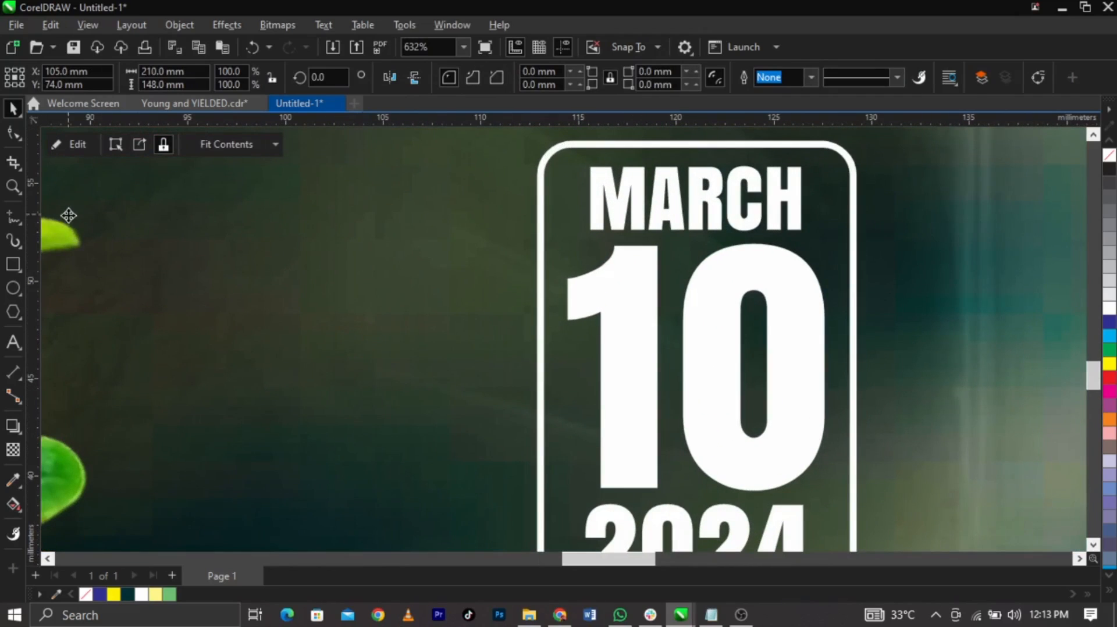
{"action": "left_click", "coordinate": [13, 264]}
{"action": "left_click_drag", "start_coordinate": [541, 174], "coordinate": [471, 363]}
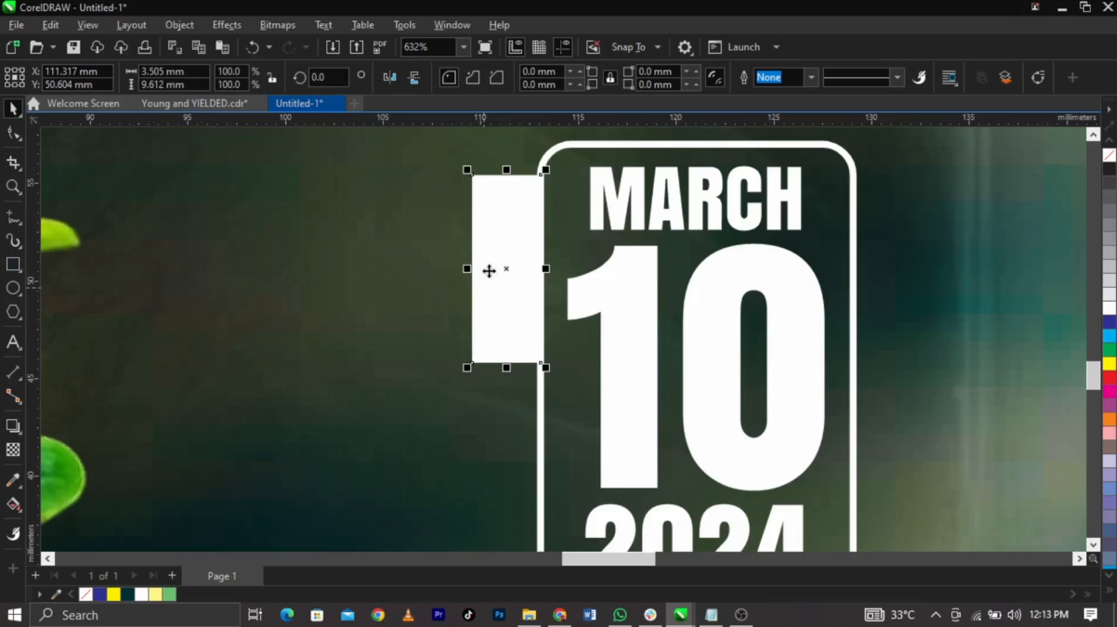
{"action": "scroll", "coordinate": [509, 167], "scroll_direction": "down", "scroll_amount": 4}
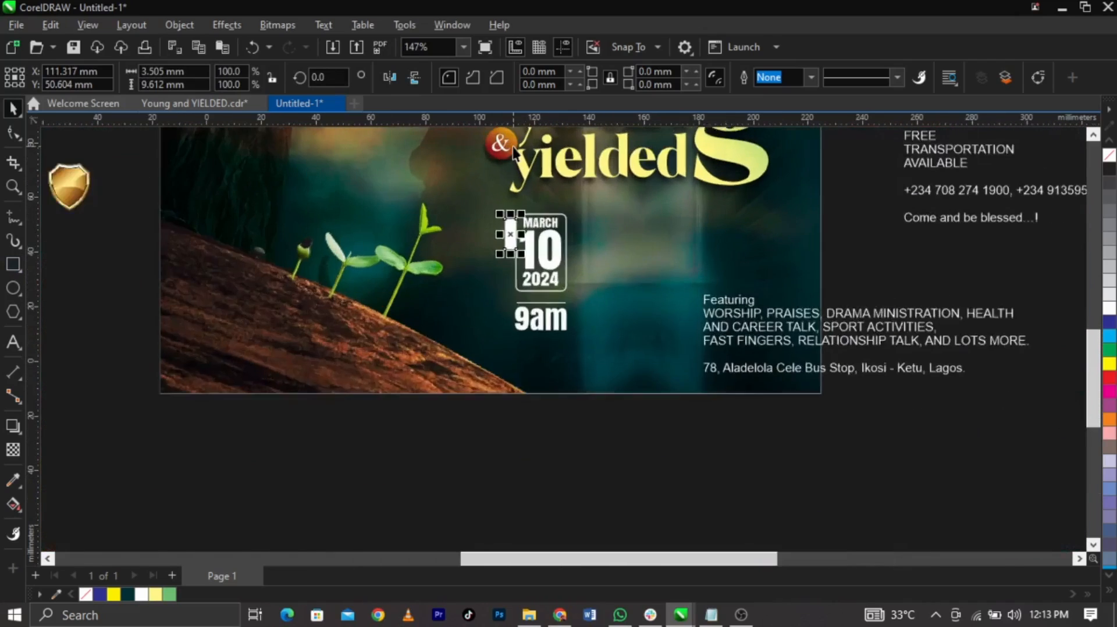
{"action": "scroll", "coordinate": [513, 147], "scroll_direction": "up", "scroll_amount": 3}
{"action": "left_click", "coordinate": [513, 147]}
{"action": "left_click_drag", "start_coordinate": [512, 156], "coordinate": [502, 249]}
{"action": "key", "text": "ctrl+z"}
Place a copy of the red-orange gradient circle behind the "&" next to the narrow white rectangle
{"action": "scroll", "coordinate": [491, 148], "scroll_direction": "up", "scroll_amount": 4}
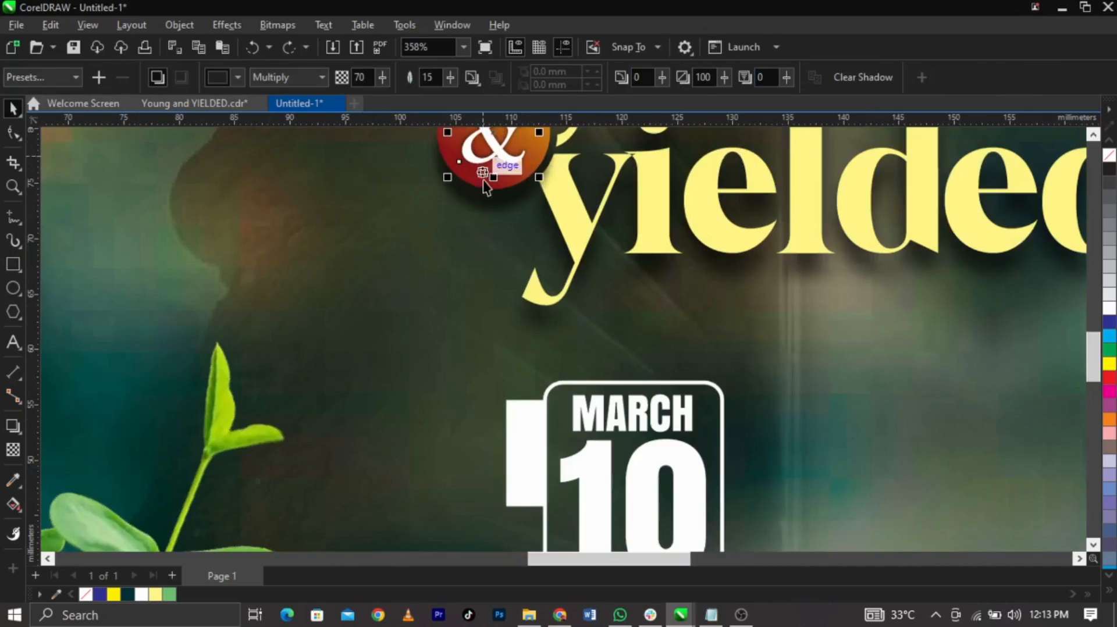
{"action": "scroll", "coordinate": [484, 175], "scroll_direction": "up", "scroll_amount": 3}
{"action": "left_click", "coordinate": [493, 188]}
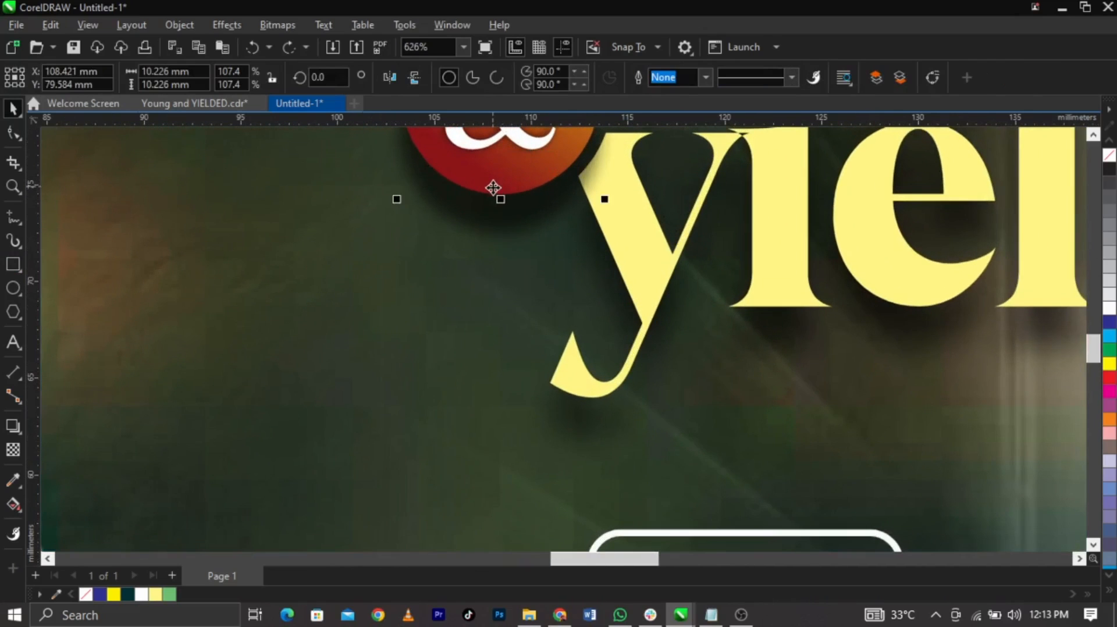
{"action": "scroll", "coordinate": [493, 187], "scroll_direction": "down", "scroll_amount": 2}
{"action": "left_click_drag", "start_coordinate": [493, 187], "coordinate": [468, 463]}
{"action": "right_click", "coordinate": [467, 464]}
{"action": "scroll", "coordinate": [399, 398], "scroll_direction": "down", "scroll_amount": 2}
{"action": "scroll", "coordinate": [466, 447], "scroll_direction": "up", "scroll_amount": 2}
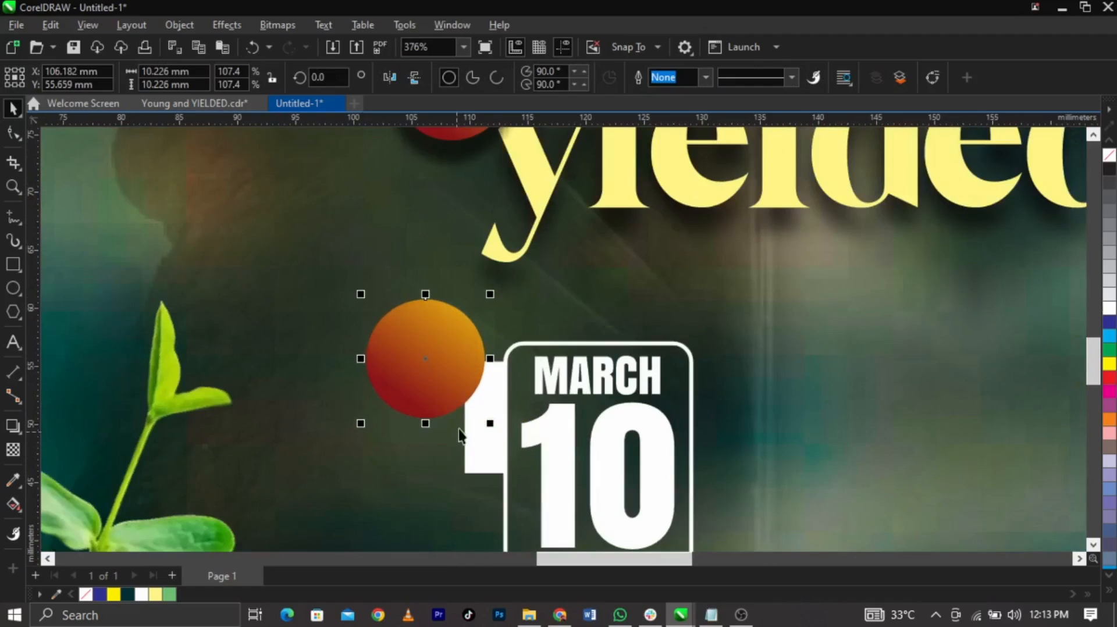
Copy the circle's gradient fill onto the narrow rectangle and delete the duplicate circle
{"action": "left_click_drag", "start_coordinate": [448, 386], "coordinate": [488, 442]}
{"action": "left_click", "coordinate": [530, 491]}
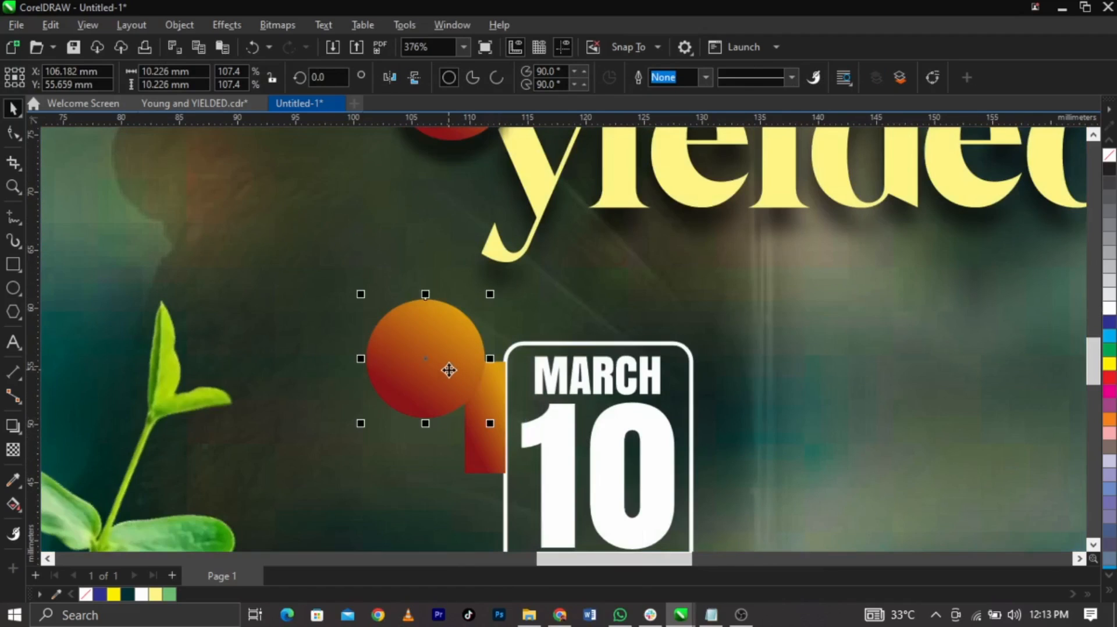
{"action": "left_click", "coordinate": [447, 368]}
{"action": "scroll", "coordinate": [500, 439], "scroll_direction": "up", "scroll_amount": 3}
{"action": "left_click", "coordinate": [473, 425]}
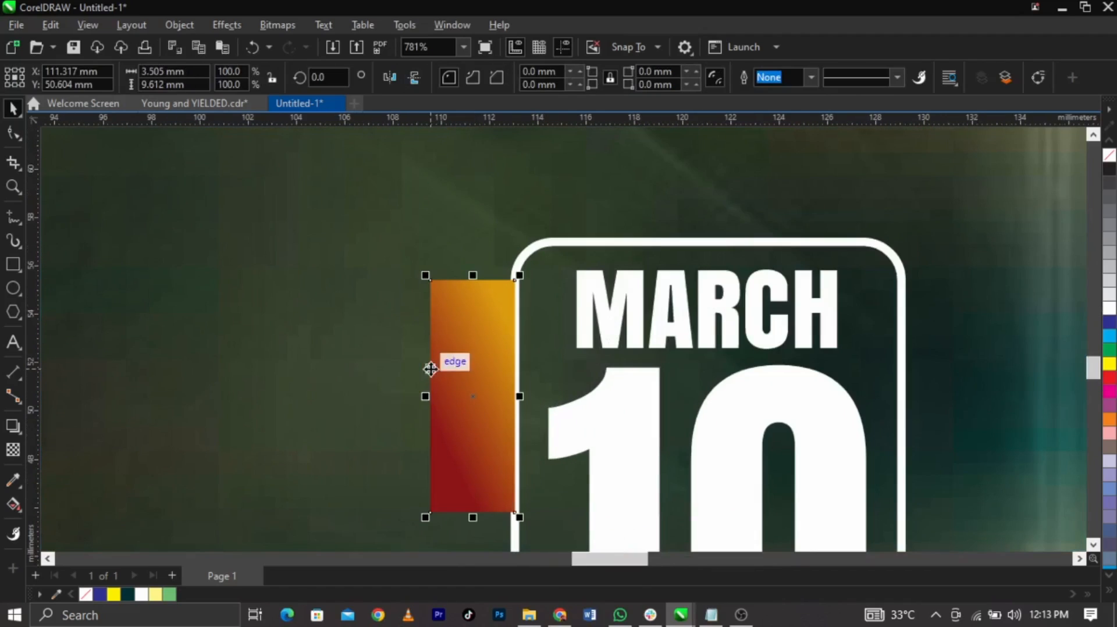
Nudge the gradient rectangle left to meet the frame's edge and round its two outer corners to about 1.75 mm
{"action": "scroll", "coordinate": [501, 304], "scroll_direction": "up", "scroll_amount": 4}
{"action": "left_click_drag", "start_coordinate": [501, 303], "coordinate": [491, 305]}
{"action": "scroll", "coordinate": [492, 295], "scroll_direction": "down", "scroll_amount": 3}
{"action": "left_click", "coordinate": [11, 135]}
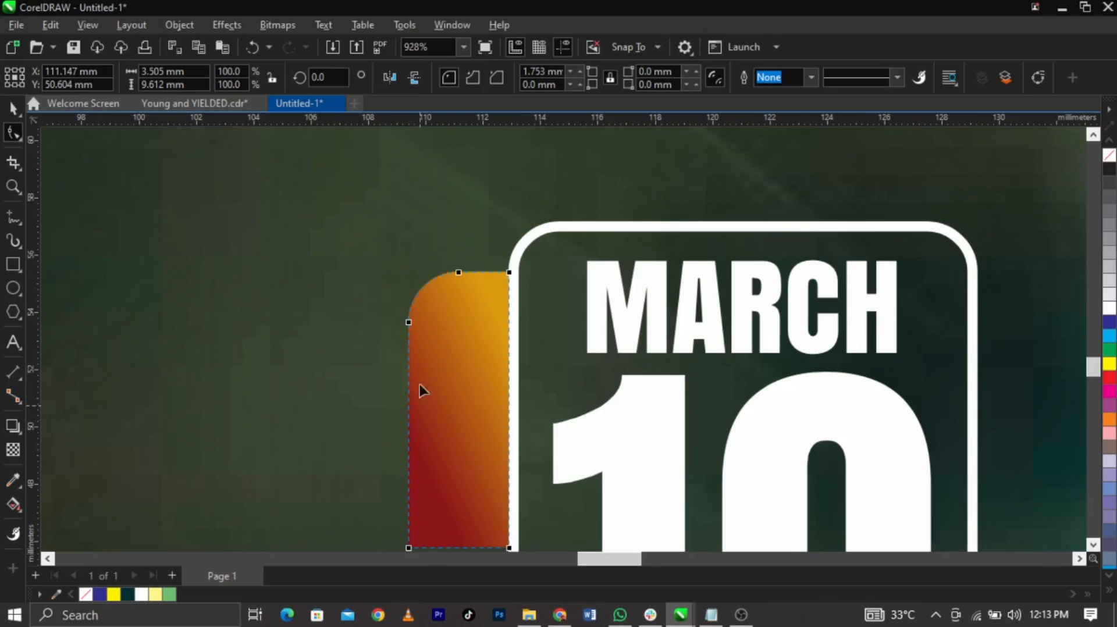
{"action": "scroll", "coordinate": [423, 390], "scroll_direction": "down", "scroll_amount": 2}
{"action": "left_click_drag", "start_coordinate": [415, 488], "coordinate": [414, 452]}
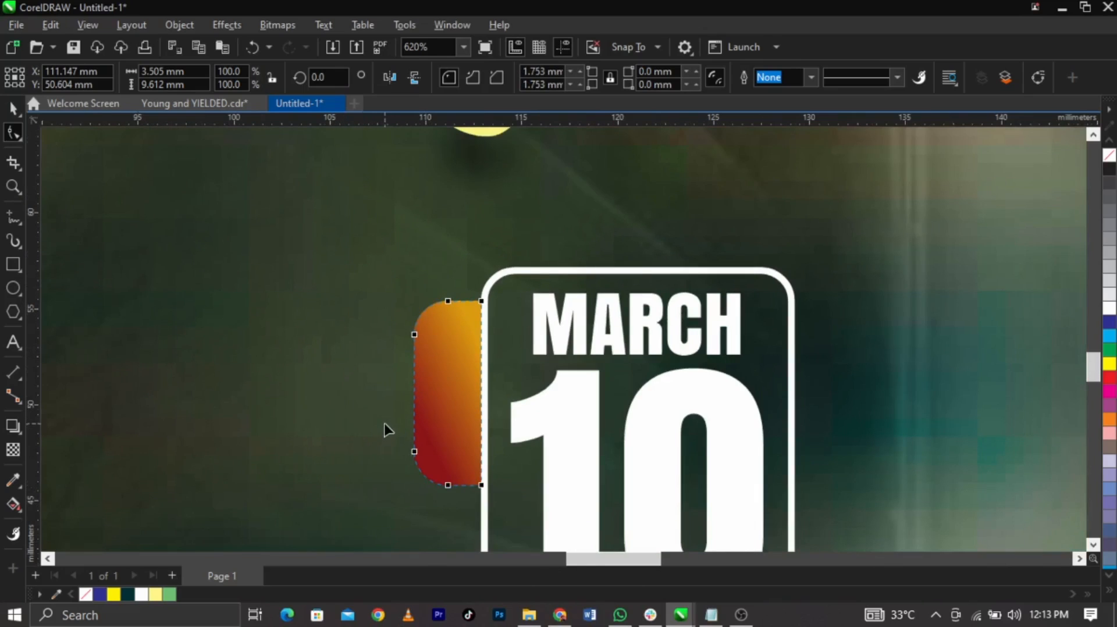
{"action": "scroll", "coordinate": [409, 428], "scroll_direction": "up", "scroll_amount": 3}
{"action": "key", "text": "space"}
{"action": "scroll", "coordinate": [568, 361], "scroll_direction": "down", "scroll_amount": 3}
{"action": "left_click", "coordinate": [655, 356]}
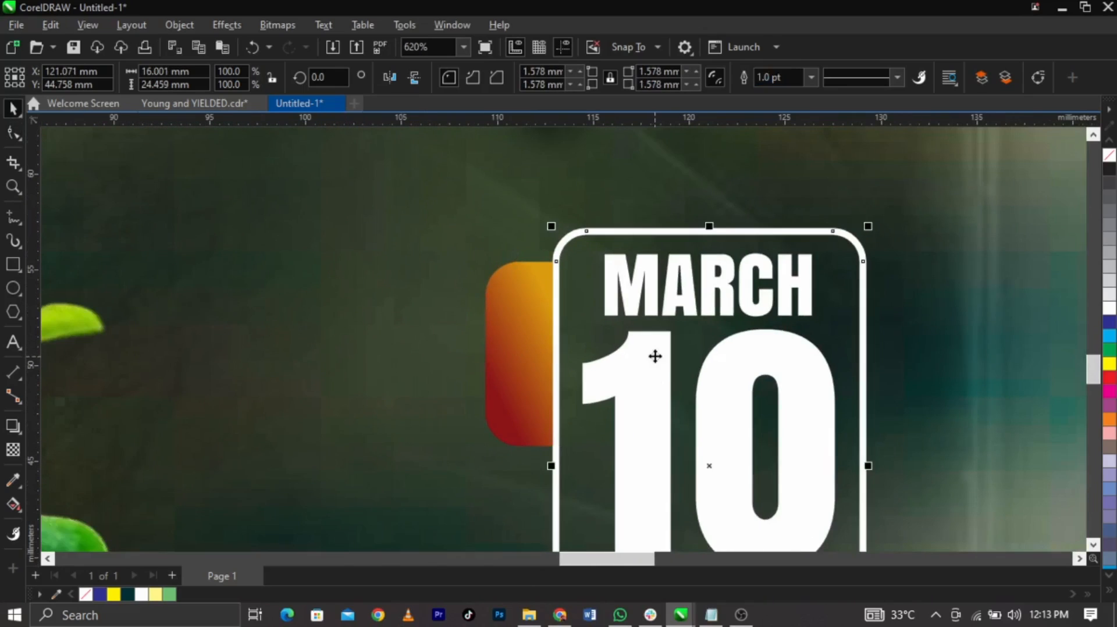
{"action": "left_click", "coordinate": [651, 296]}
{"action": "left_click_drag", "start_coordinate": [670, 297], "coordinate": [505, 315]}
{"action": "key", "text": "ctrl+z"}
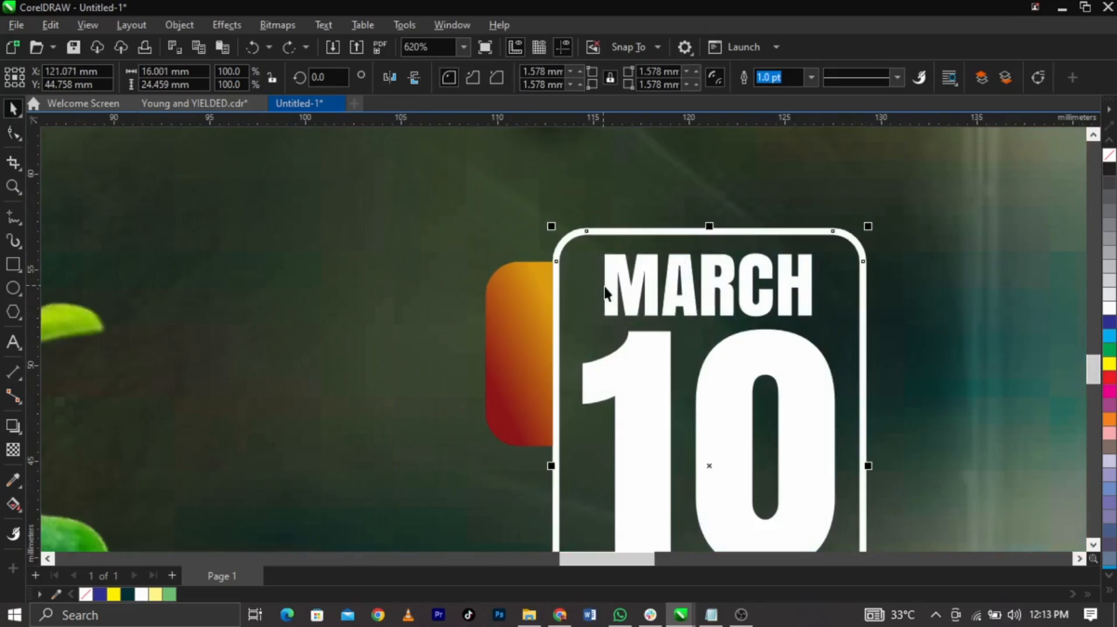
{"action": "left_click_drag", "start_coordinate": [572, 303], "coordinate": [561, 303]}
{"action": "key", "text": "ctrl+z"}
Place a copy of the "MARCH" text to the left of the gradient tab and change its wording to "DATE"
{"action": "left_click", "coordinate": [613, 262]}
{"action": "left_click_drag", "start_coordinate": [614, 261], "coordinate": [300, 304]}
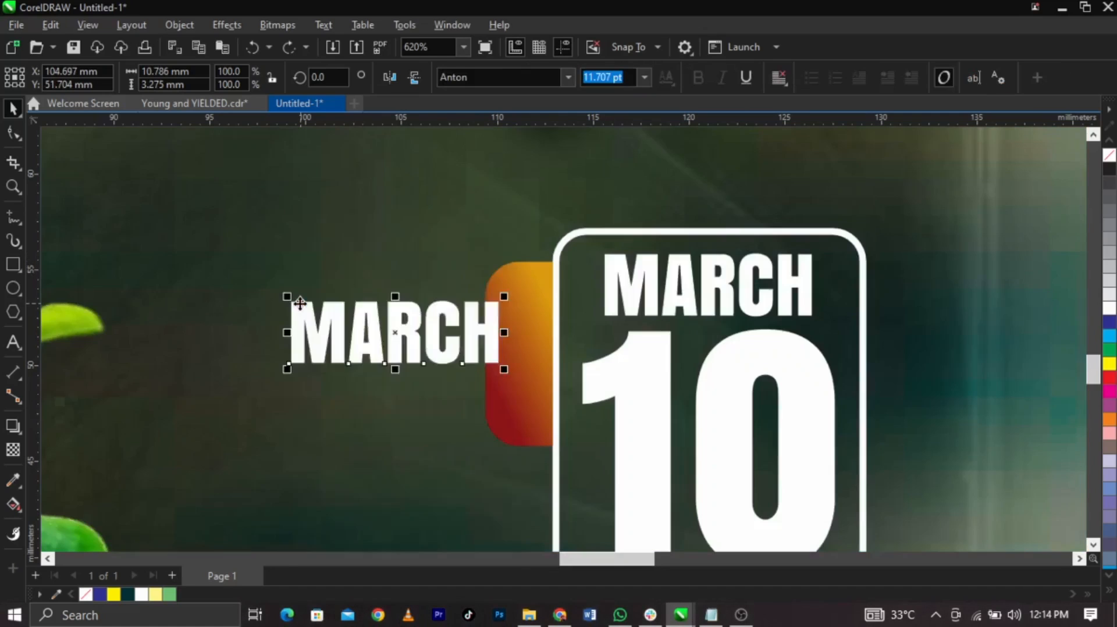
{"action": "double_click", "coordinate": [300, 304]}
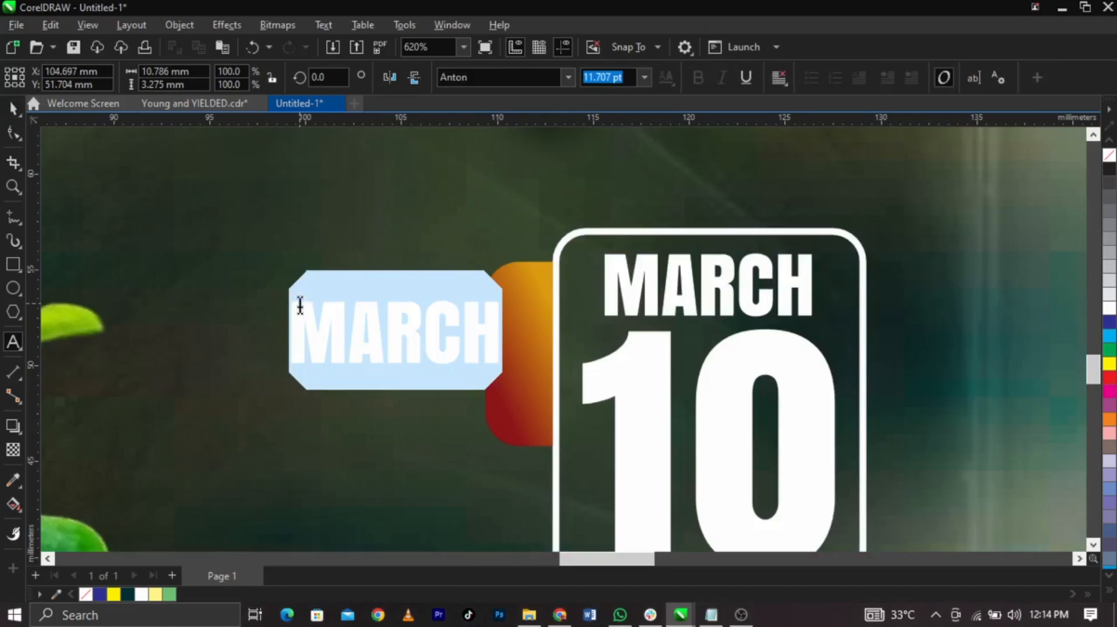
{"action": "type", "text": "DATE"}
{"action": "key", "text": "Escape"}
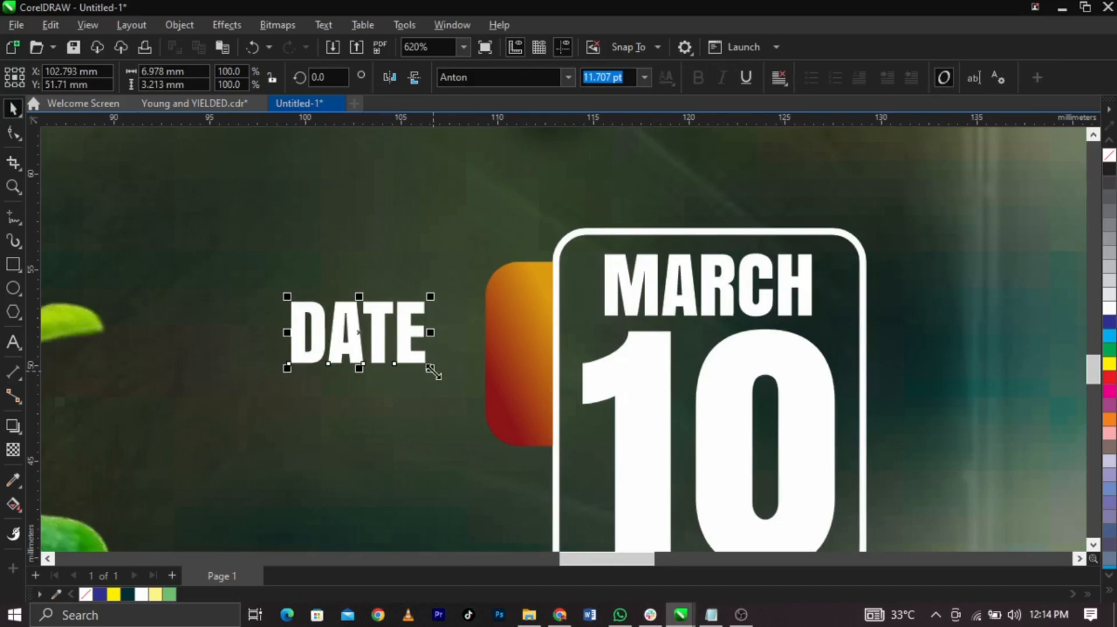
Scale the "DATE" text to about 7 pt, rotate it 90 degrees and place it on the gradient tab
{"action": "left_click_drag", "start_coordinate": [433, 372], "coordinate": [531, 321]}
{"action": "left_click", "coordinate": [366, 334]}
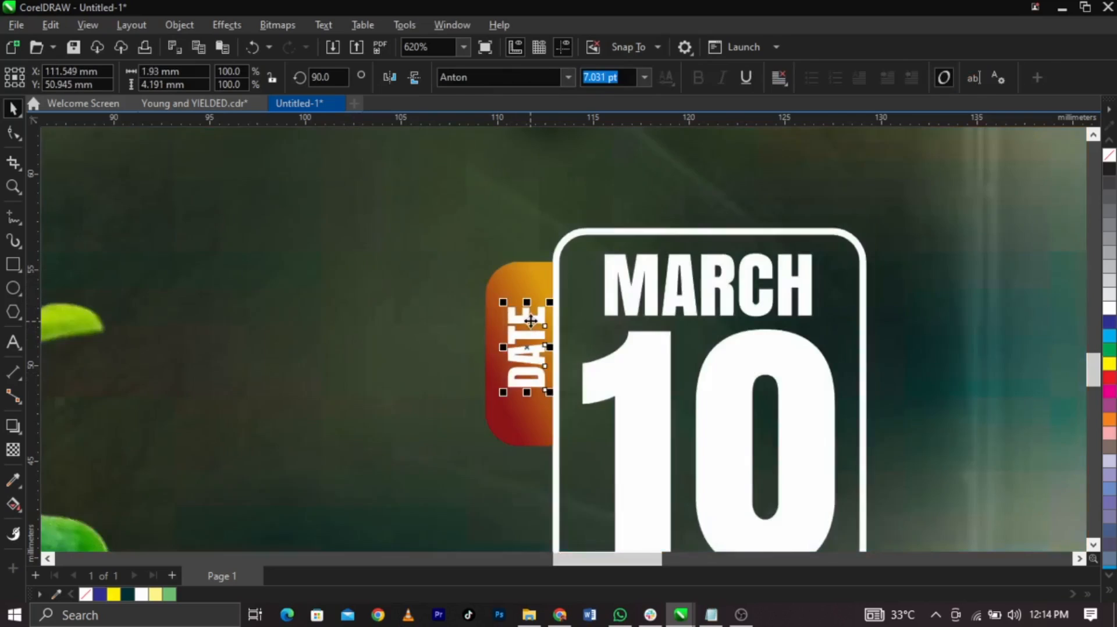
{"action": "scroll", "coordinate": [531, 321], "scroll_direction": "down", "scroll_amount": 4}
{"action": "scroll", "coordinate": [530, 323], "scroll_direction": "up", "scroll_amount": 3}
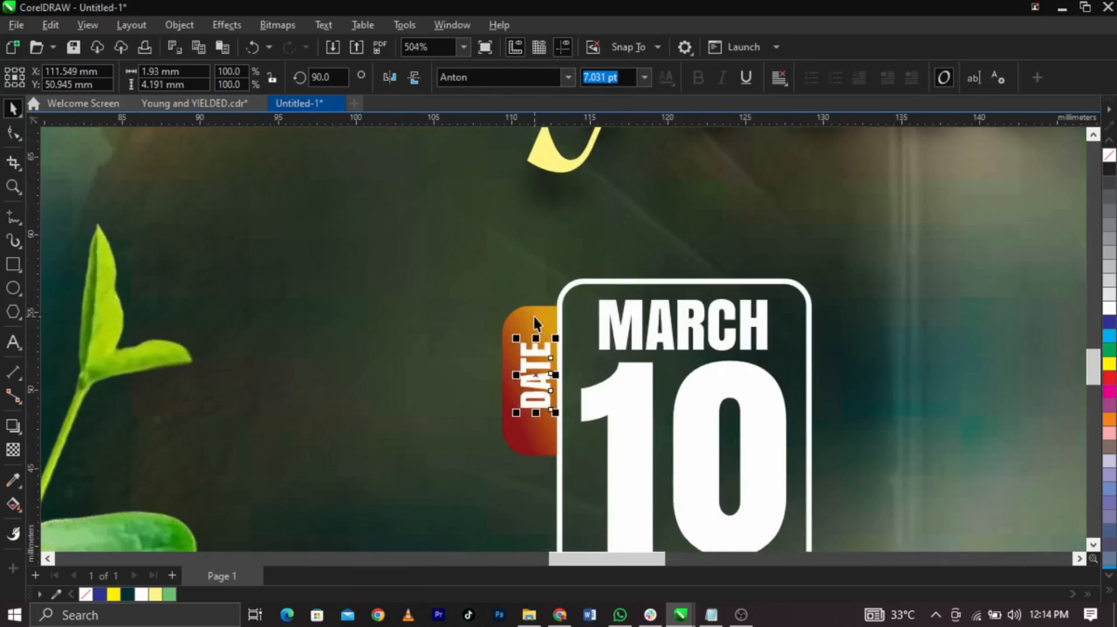
Move the event details text block beside the date frame and set its font to Campton Book
{"action": "scroll", "coordinate": [533, 317], "scroll_direction": "down", "scroll_amount": 5}
{"action": "left_click", "coordinate": [951, 415]}
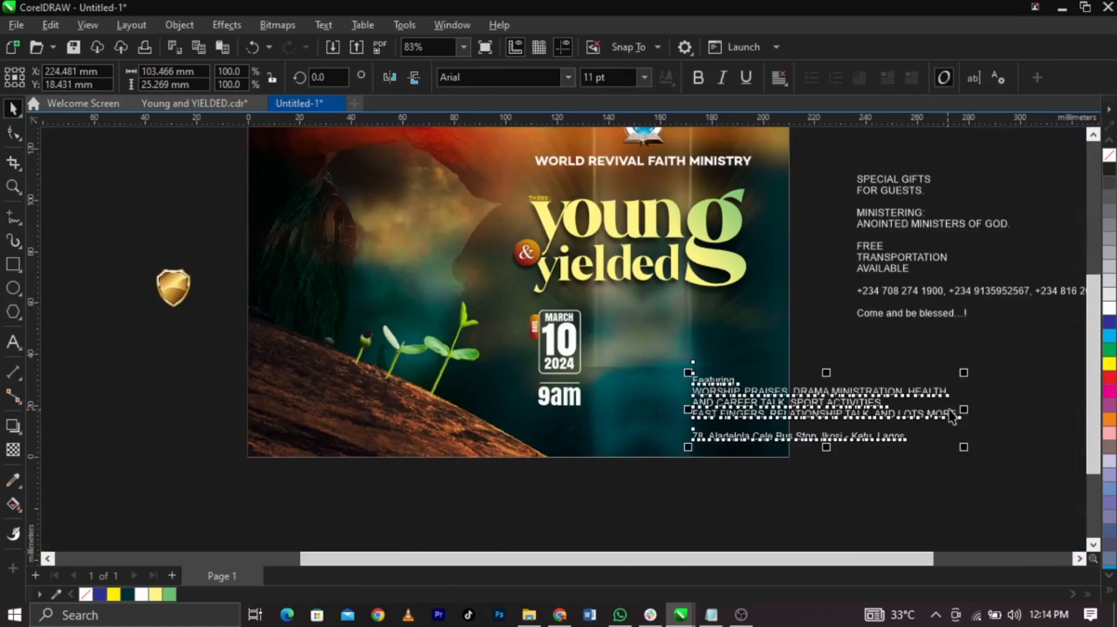
{"action": "left_click", "coordinate": [795, 384]}
{"action": "scroll", "coordinate": [795, 383], "scroll_direction": "up", "scroll_amount": 1}
{"action": "left_click", "coordinate": [777, 397]}
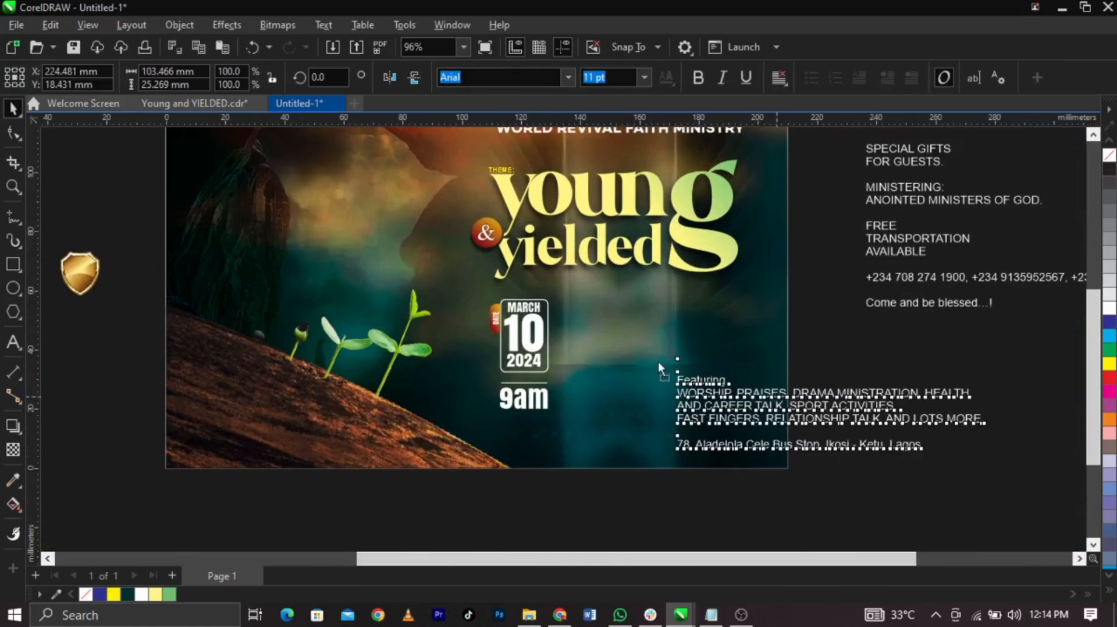
{"action": "left_click_drag", "start_coordinate": [658, 362], "coordinate": [669, 333]}
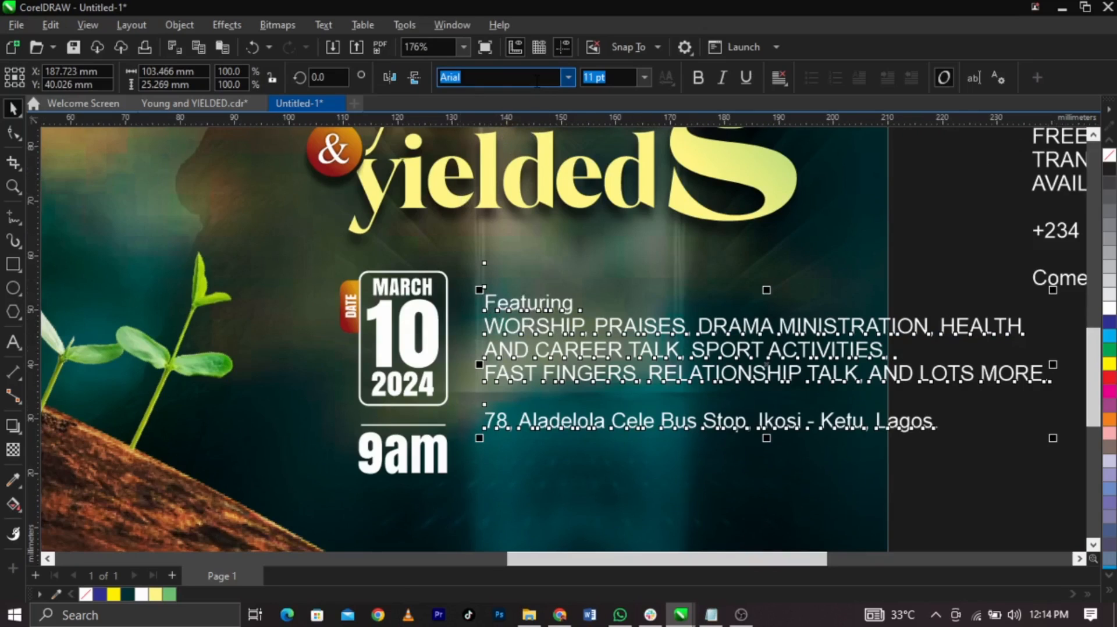
{"action": "type", "text": "ampton Book"}
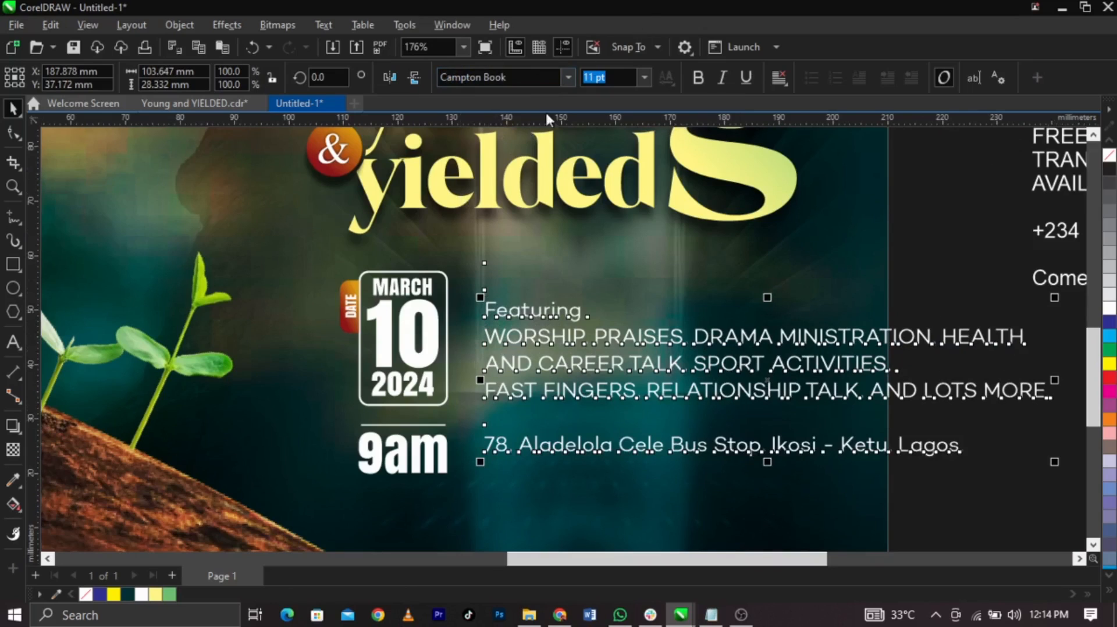
Remove the blank lines above "Featuring", copy the word and delete its line from the event details text
{"action": "double_click", "coordinate": [483, 315]}
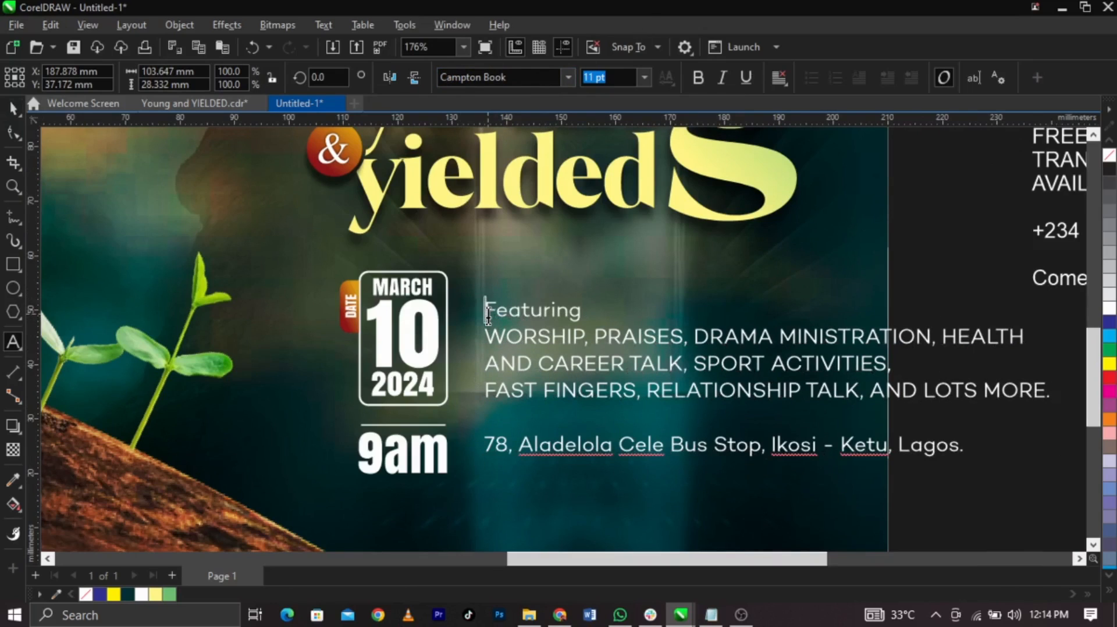
{"action": "key", "text": "BackSpace"}
{"action": "key", "text": "BackSpace"}
{"action": "left_click_drag", "start_coordinate": [586, 257], "coordinate": [470, 250]}
{"action": "key", "text": "ctrl+c"}
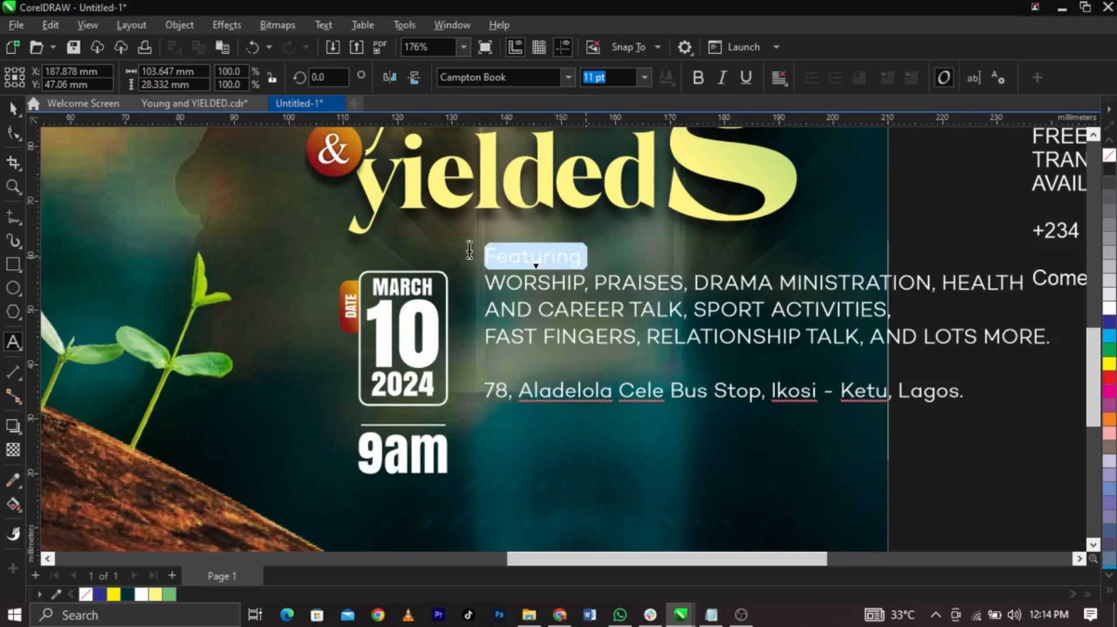
{"action": "key", "text": "Delete"}
{"action": "key", "text": "Delete"}
{"action": "key", "text": "ctrl+space"}
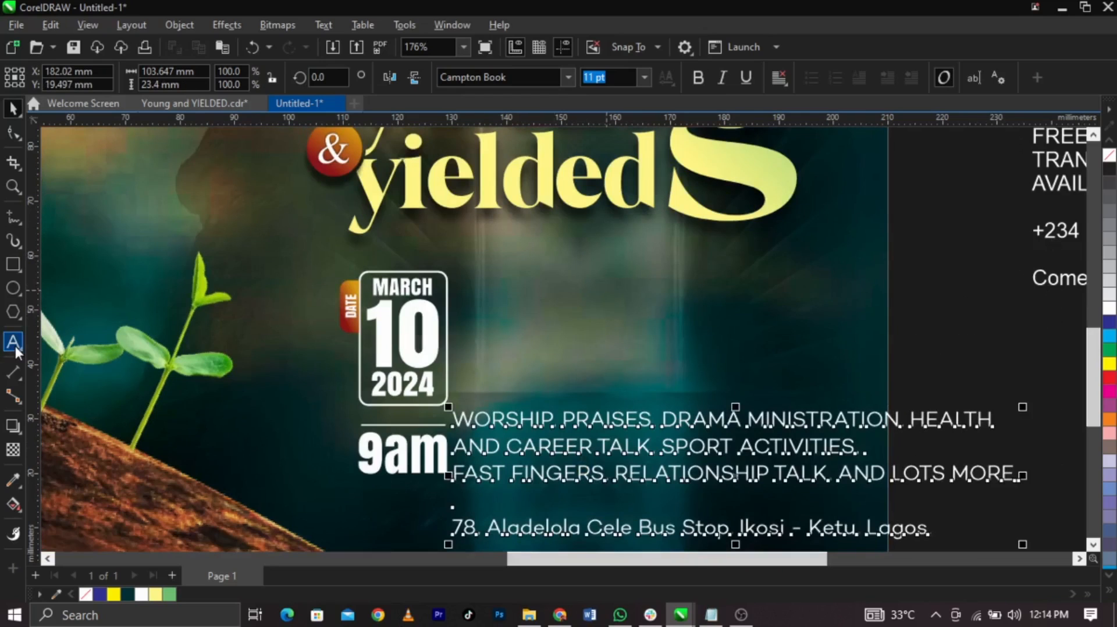
Paste "Featuring" as a separate text object and place it above the event details
{"action": "left_click", "coordinate": [15, 347]}
{"action": "left_click", "coordinate": [545, 334]}
{"action": "key", "text": "ctrl+v"}
{"action": "key", "text": "ctrl+space"}
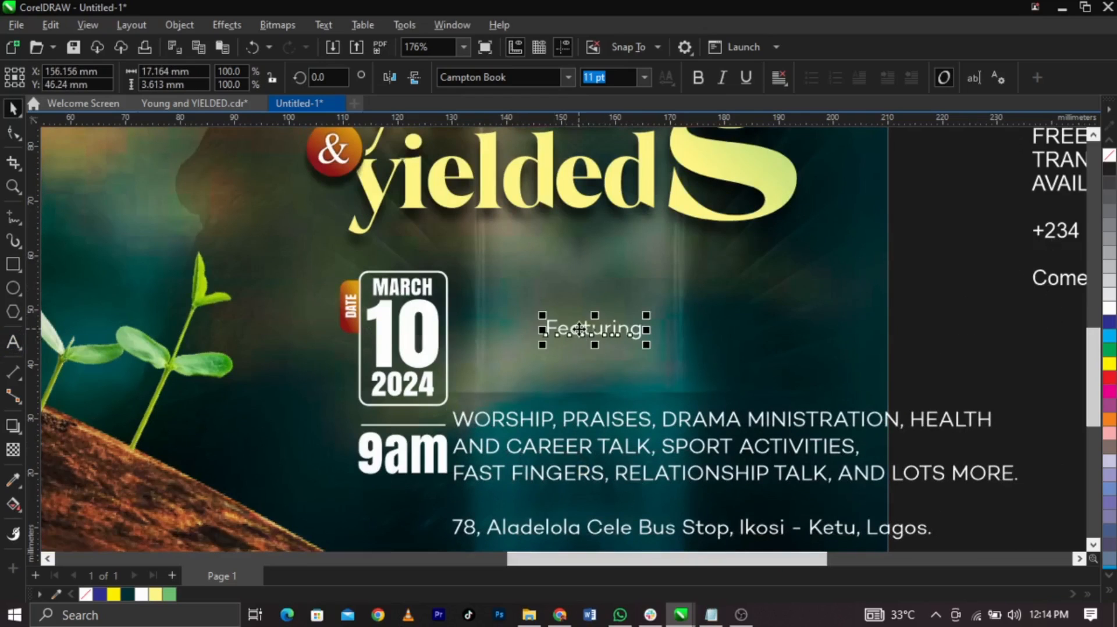
{"action": "left_click_drag", "start_coordinate": [582, 328], "coordinate": [570, 288]}
Scale the event details block down to about 6.6 pt and position it beside the date frame, under "Featuring"
{"action": "left_click", "coordinate": [626, 424]}
{"action": "left_click_drag", "start_coordinate": [626, 424], "coordinate": [624, 364]}
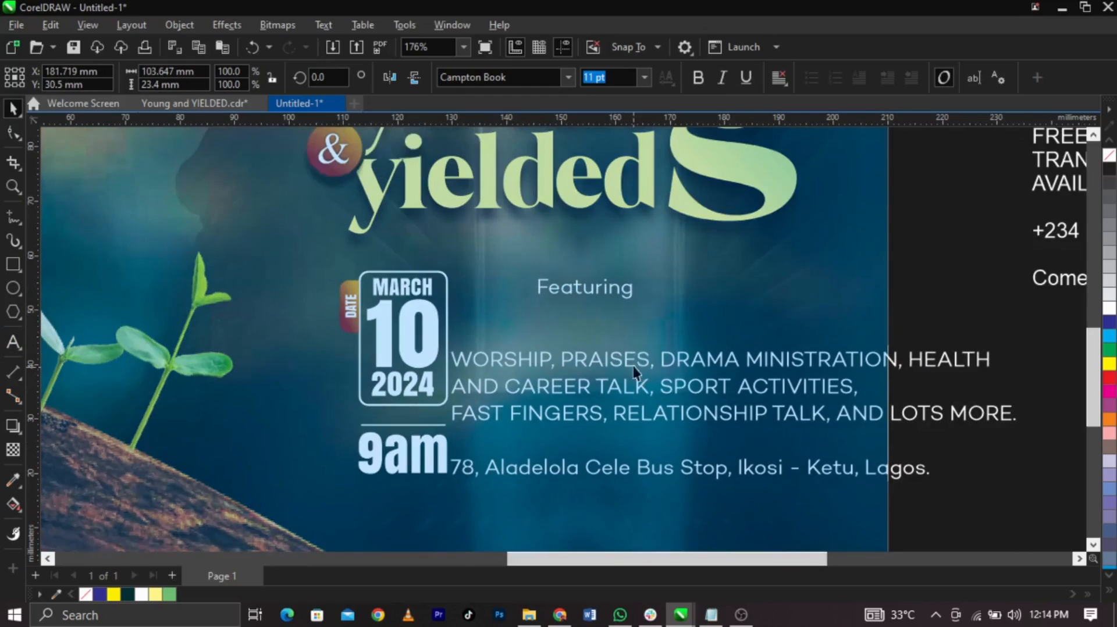
{"action": "left_click_drag", "start_coordinate": [1020, 489], "coordinate": [788, 433]}
{"action": "left_click_drag", "start_coordinate": [745, 387], "coordinate": [468, 390]}
Remove the venue address line from the event details and place it as a separate text object below them
{"action": "double_click", "coordinate": [766, 396]}
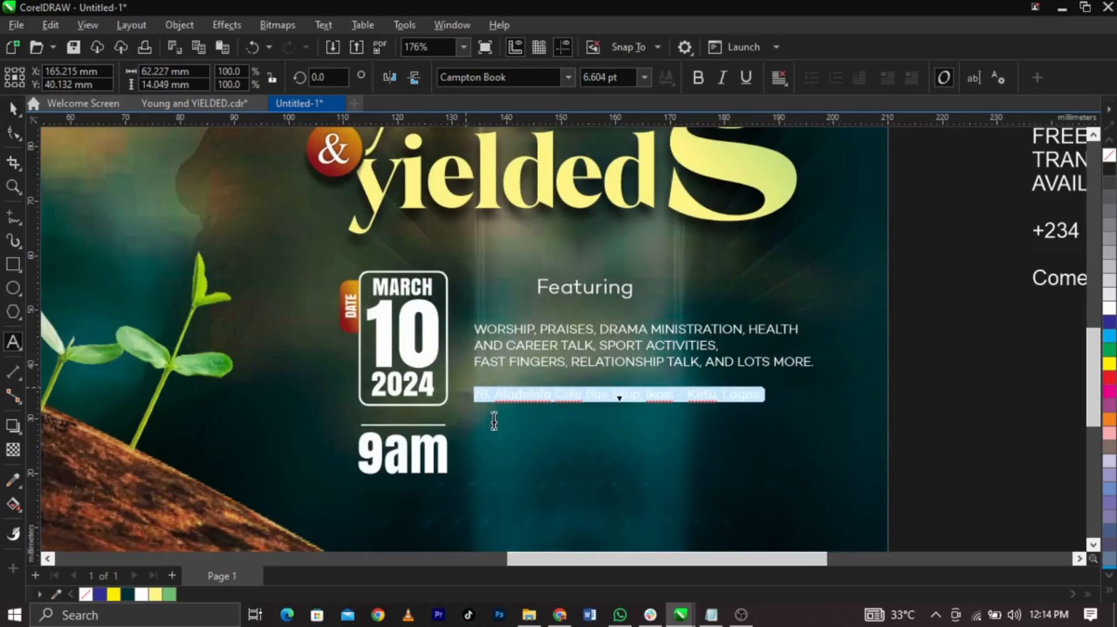
{"action": "key", "text": "BackSpace"}
{"action": "type", "text": "78, Aladelola Cele Bus Stop, Ikosi - Ketu, Lagos."}
{"action": "key", "text": "Escape"}
Enlarge the activities text to about 7.4 pt and move it up directly beneath "Featuring"
{"action": "left_click", "coordinate": [632, 366]}
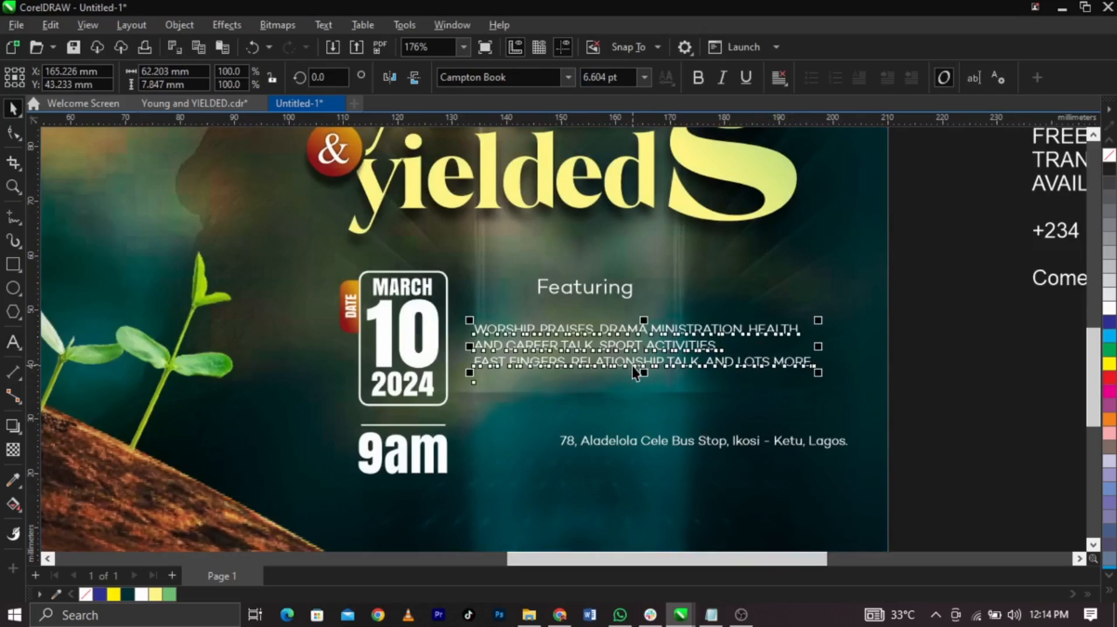
{"action": "scroll", "coordinate": [632, 366], "scroll_direction": "up", "scroll_amount": 2}
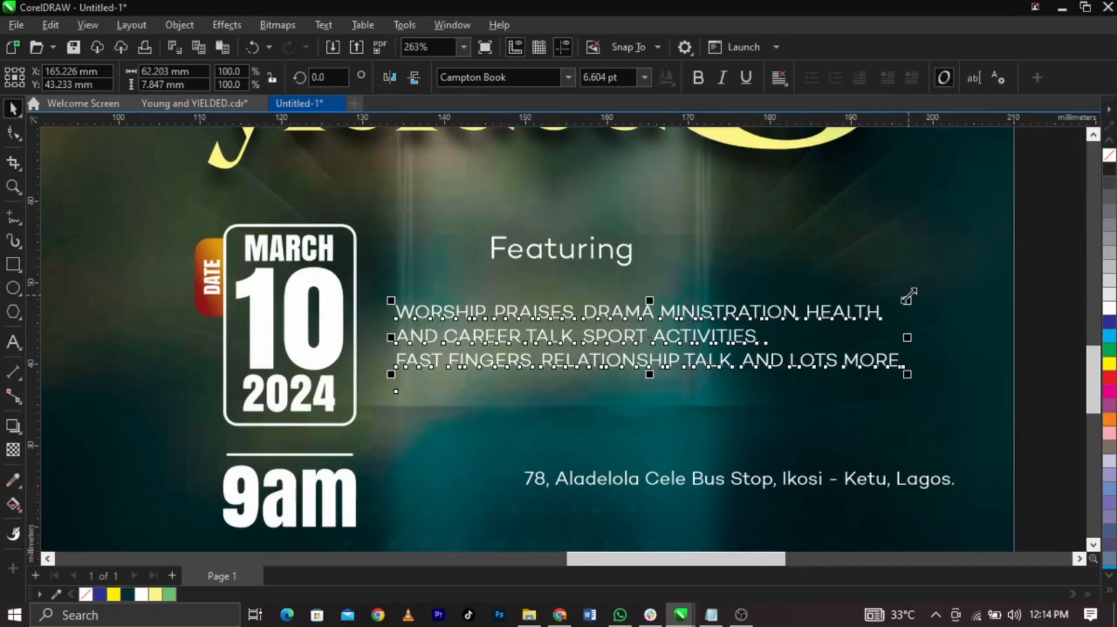
{"action": "left_click_drag", "start_coordinate": [909, 296], "coordinate": [968, 274]}
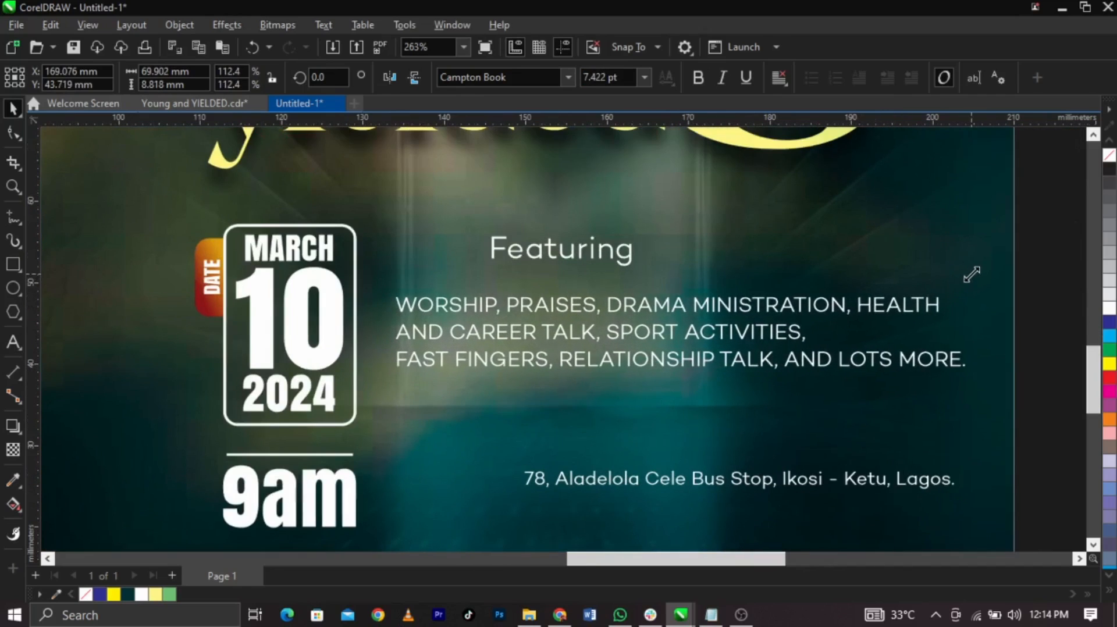
{"action": "left_click_drag", "start_coordinate": [743, 315], "coordinate": [743, 288]}
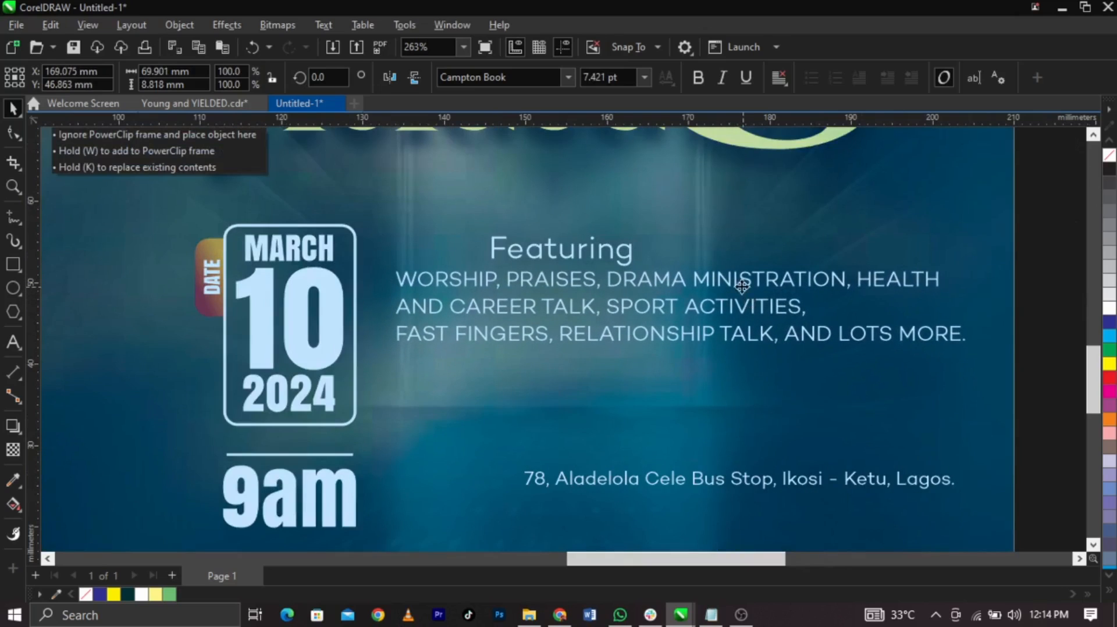
Place a copy of the gradient tab, rotated to 270 degrees, above the activities text and lengthen it to about 22.8 mm
{"action": "scroll", "coordinate": [483, 203], "scroll_direction": "up", "scroll_amount": 1}
{"action": "left_click_drag", "start_coordinate": [167, 271], "coordinate": [521, 283]}
{"action": "scroll", "coordinate": [425, 244], "scroll_direction": "up", "scroll_amount": 1}
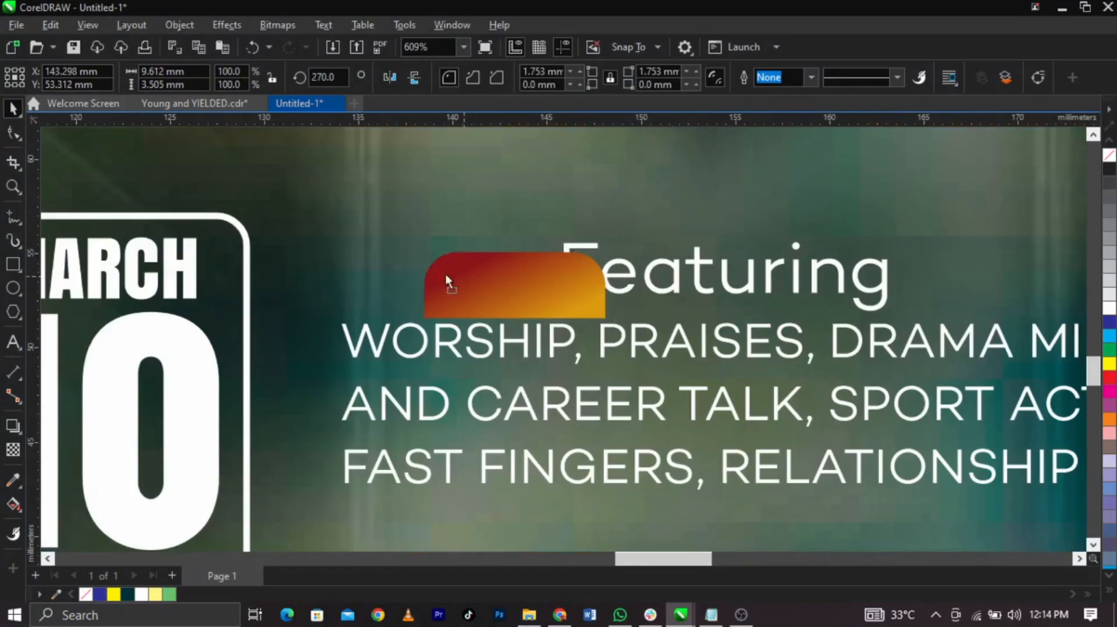
{"action": "left_click_drag", "start_coordinate": [445, 273], "coordinate": [389, 249]}
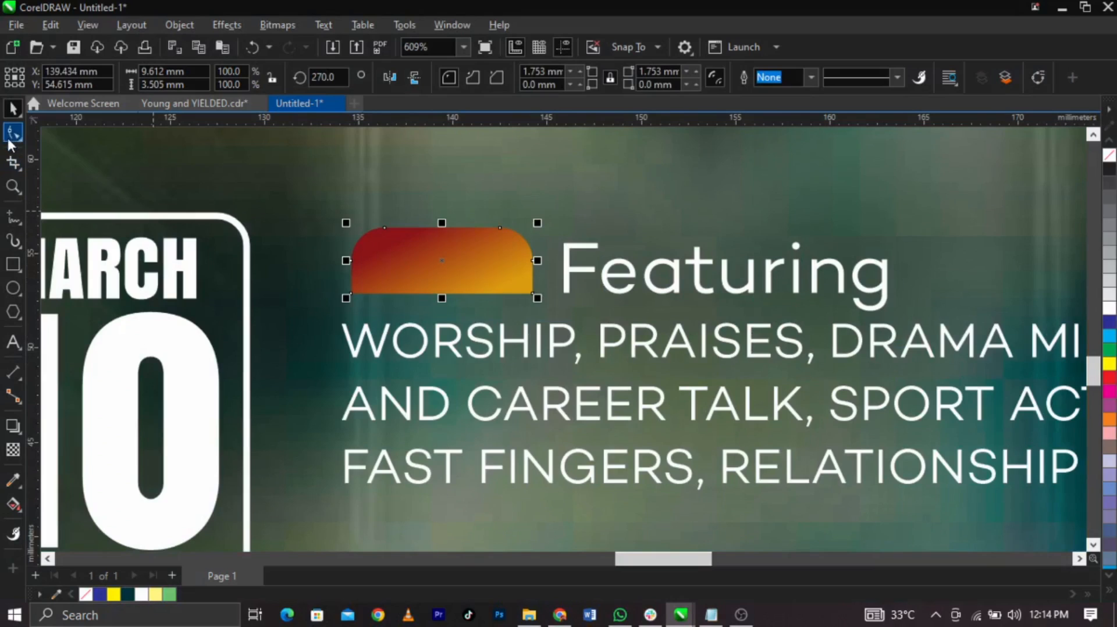
{"action": "left_click", "coordinate": [11, 138]}
{"action": "left_click_drag", "start_coordinate": [561, 323], "coordinate": [783, 294]}
{"action": "key", "text": "space"}
Bring the "Featuring" text in front of the gradient tab and change its case to uppercase
{"action": "left_click", "coordinate": [856, 284]}
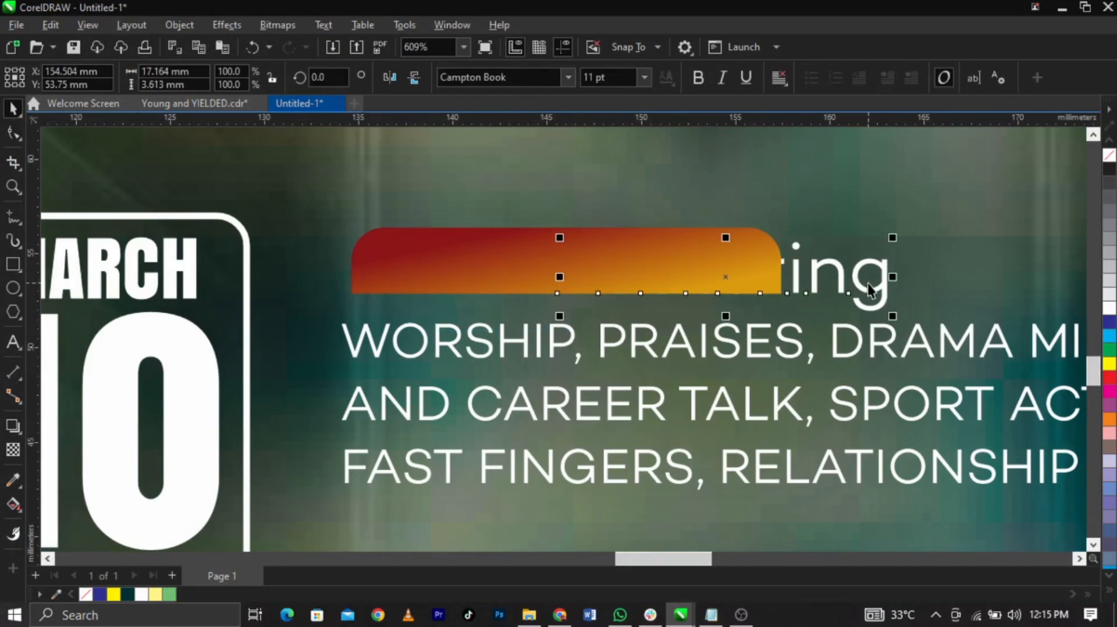
{"action": "key", "text": "shift+Page_Up"}
{"action": "double_click", "coordinate": [865, 293]}
{"action": "key", "text": "ctrl+a"}
{"action": "key", "text": "shift+F3"}
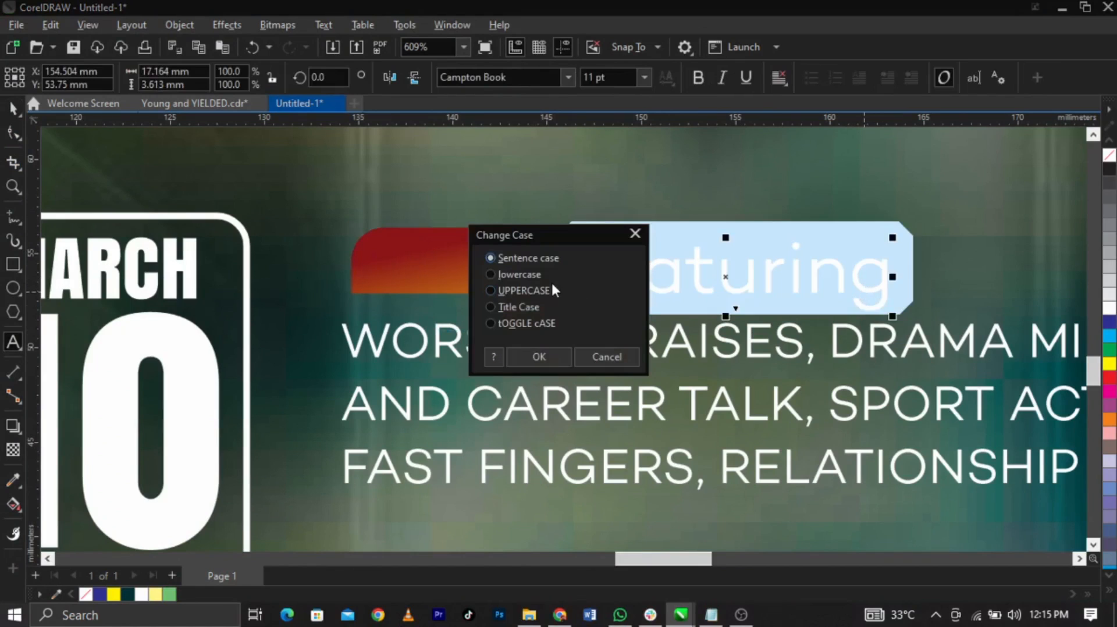
{"action": "left_click", "coordinate": [545, 349]}
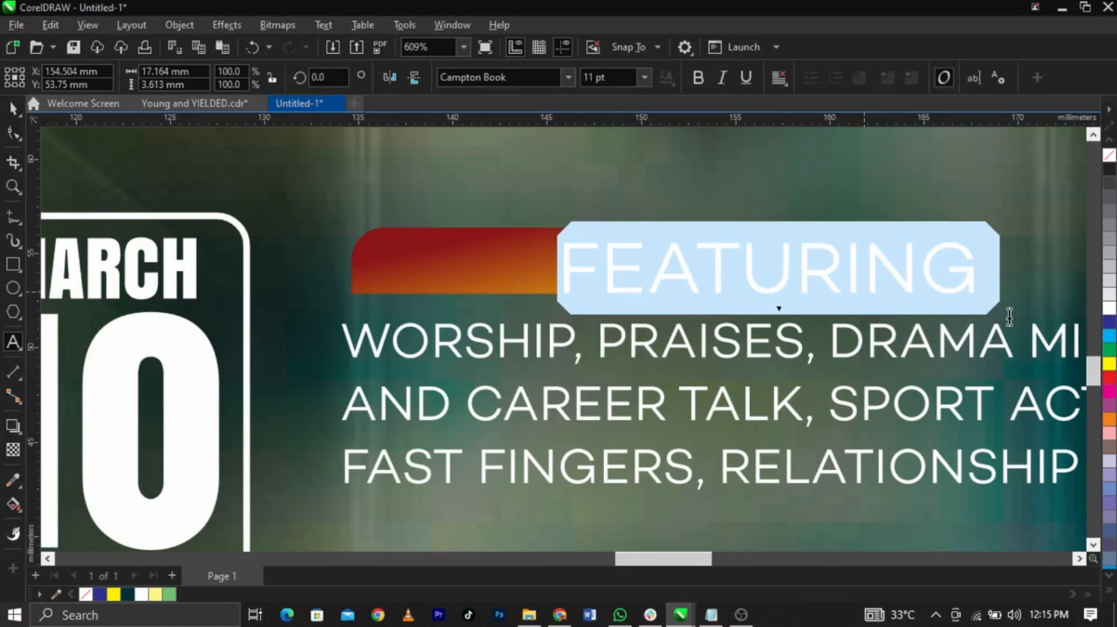
Make "FEATURING" bold, centre it on the gradient tab and scale it to about 7.6 pt
{"action": "key", "text": "ctrl+space"}
{"action": "left_click_drag", "start_coordinate": [878, 298], "coordinate": [786, 274]}
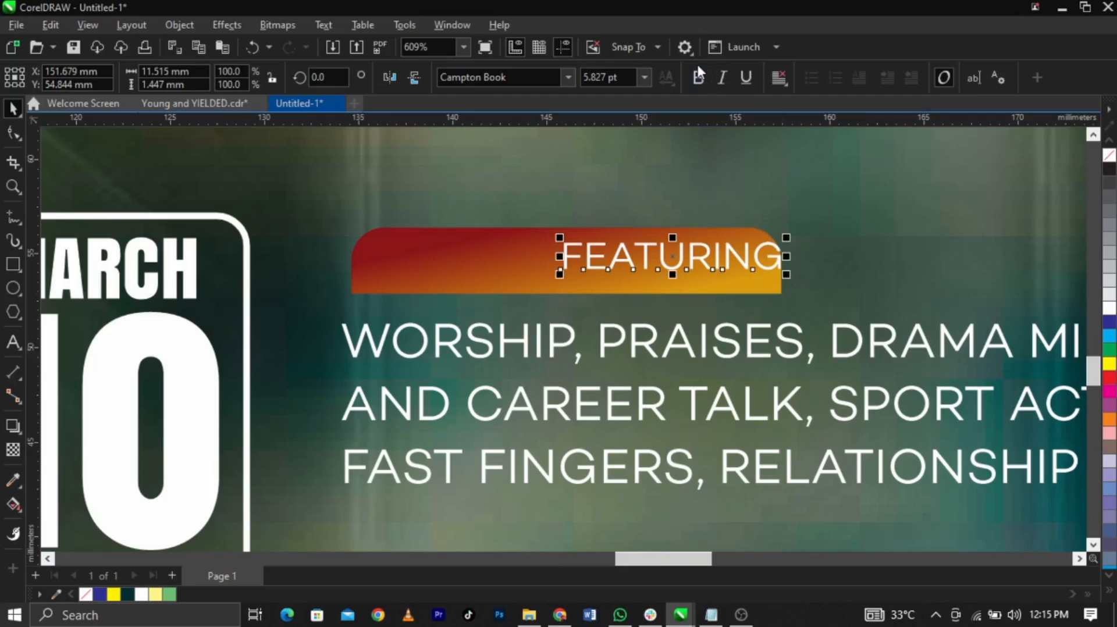
{"action": "left_click", "coordinate": [697, 80]}
{"action": "left_click", "coordinate": [456, 272], "text": "shift"}
{"action": "key", "text": "c"}
{"action": "key", "text": "e"}
{"action": "left_click", "coordinate": [629, 290]}
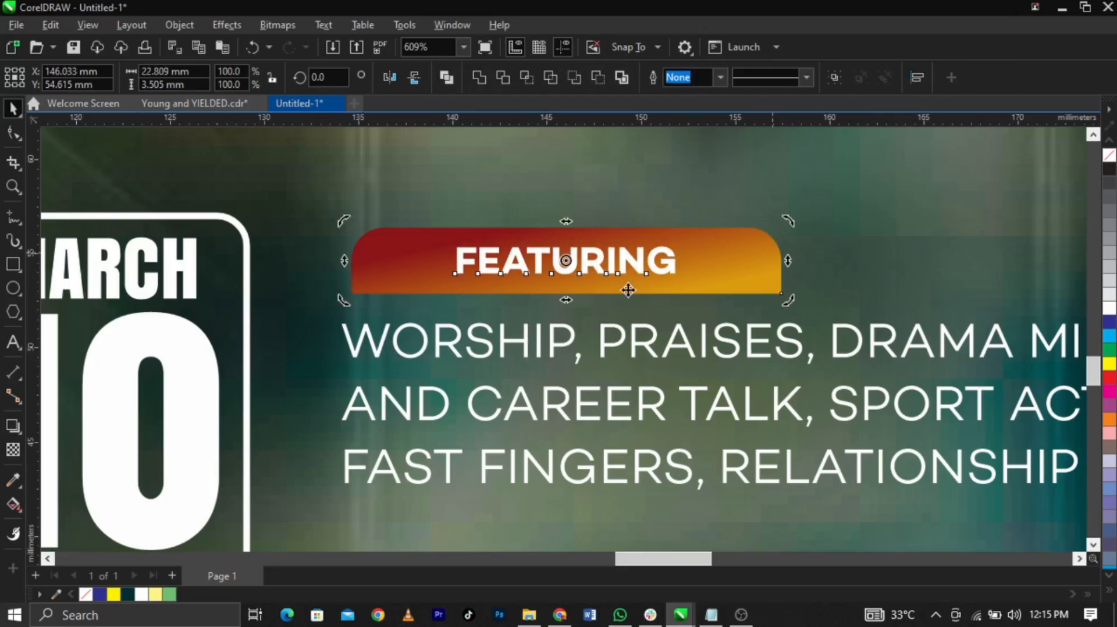
{"action": "key", "text": "Escape"}
{"action": "left_click", "coordinate": [675, 270]}
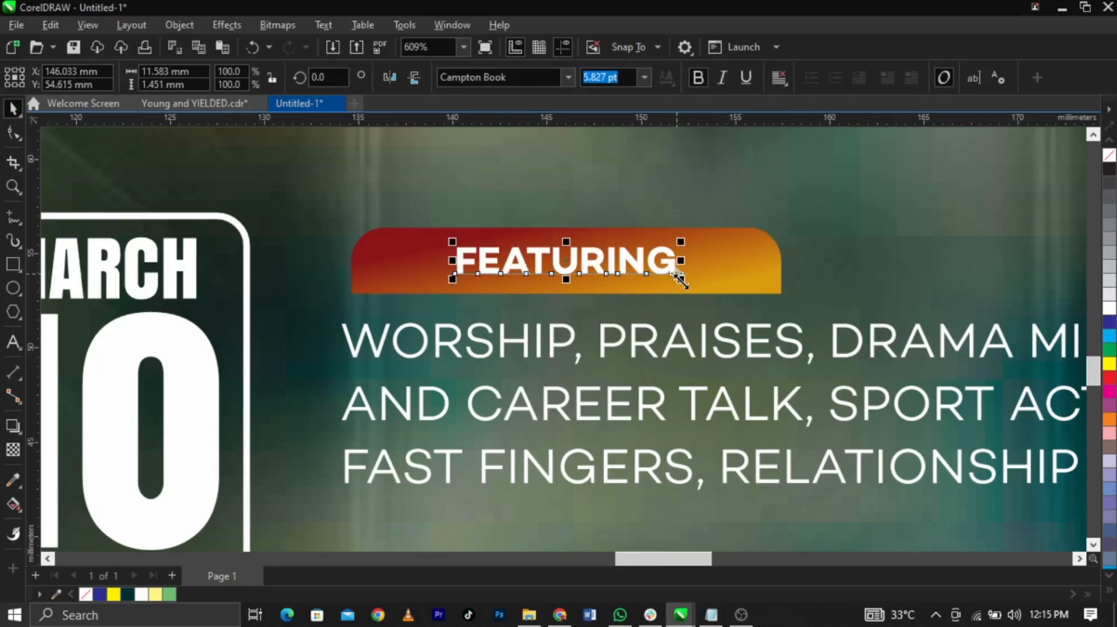
{"action": "left_click_drag", "start_coordinate": [677, 273], "coordinate": [711, 275]}
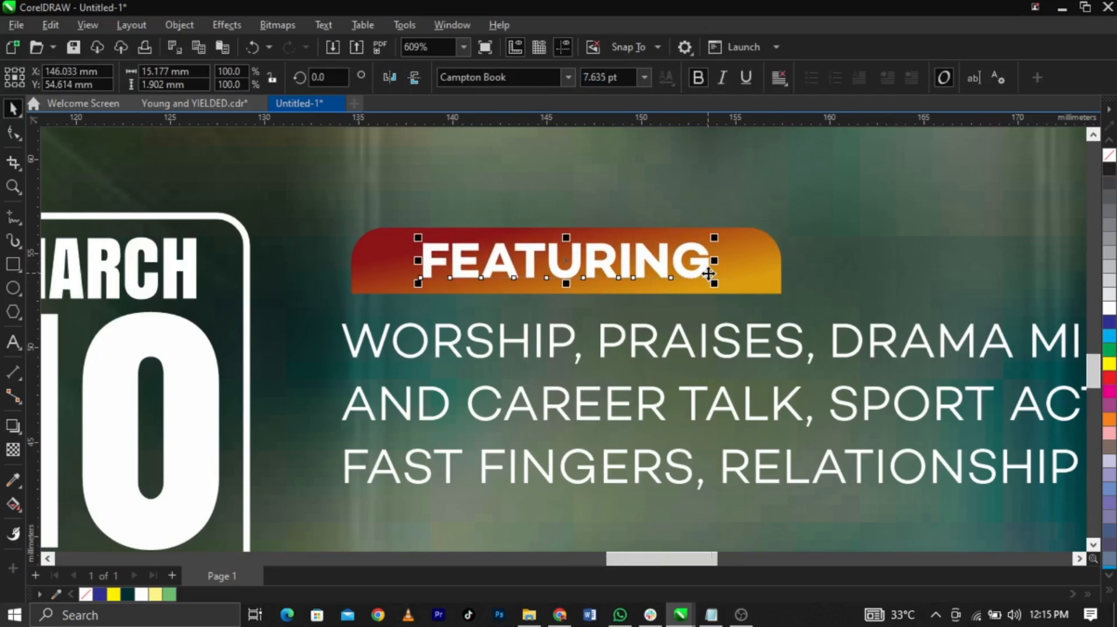
Select the date, time, activities and address objects together and shift them about 3.6 mm to the left
{"action": "scroll", "coordinate": [708, 273], "scroll_direction": "down", "scroll_amount": 2}
{"action": "left_click", "coordinate": [519, 329]}
{"action": "scroll", "coordinate": [519, 330], "scroll_direction": "down", "scroll_amount": 2}
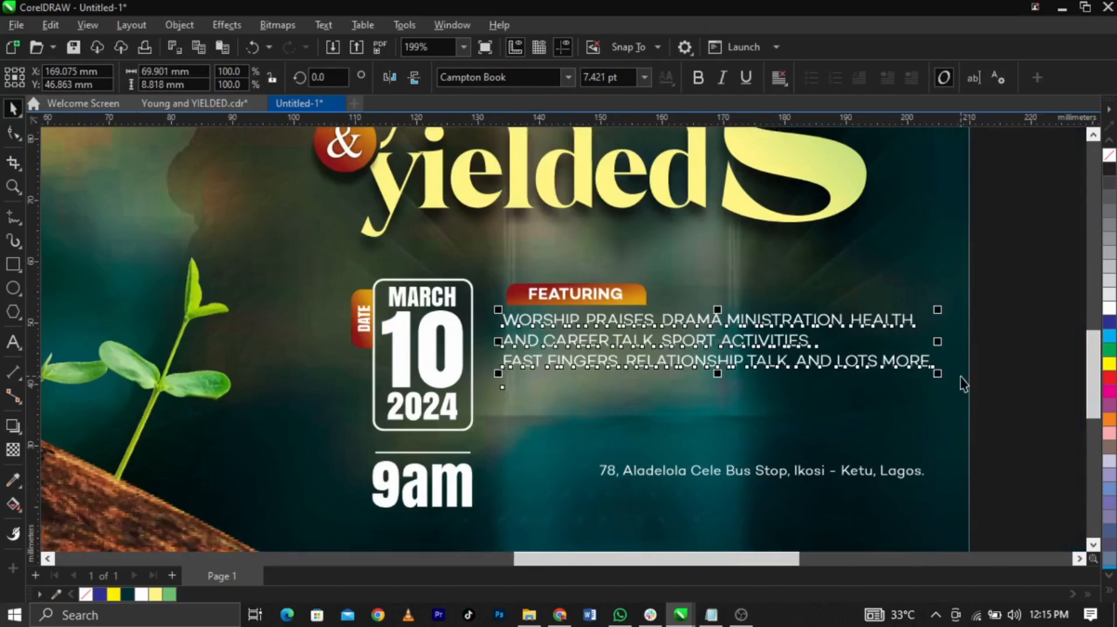
{"action": "left_click", "coordinate": [1014, 356]}
{"action": "left_click_drag", "start_coordinate": [1024, 436], "coordinate": [298, 256]}
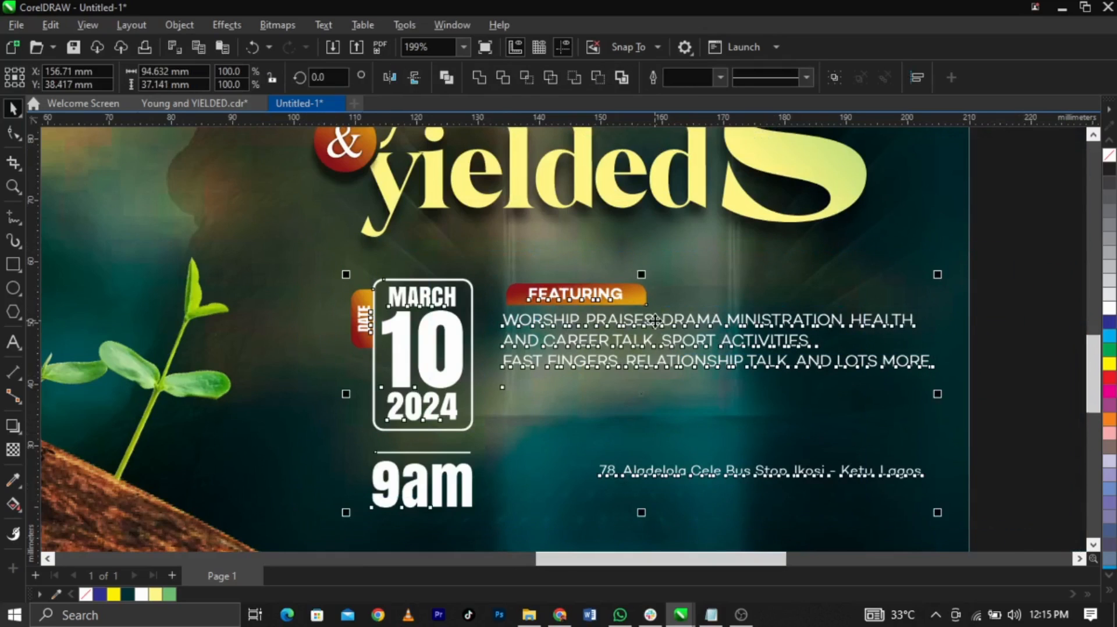
{"action": "scroll", "coordinate": [634, 323], "scroll_direction": "up", "scroll_amount": 1}
{"action": "left_click", "coordinate": [635, 323]}
{"action": "left_click_drag", "start_coordinate": [279, 238], "coordinate": [798, 481]}
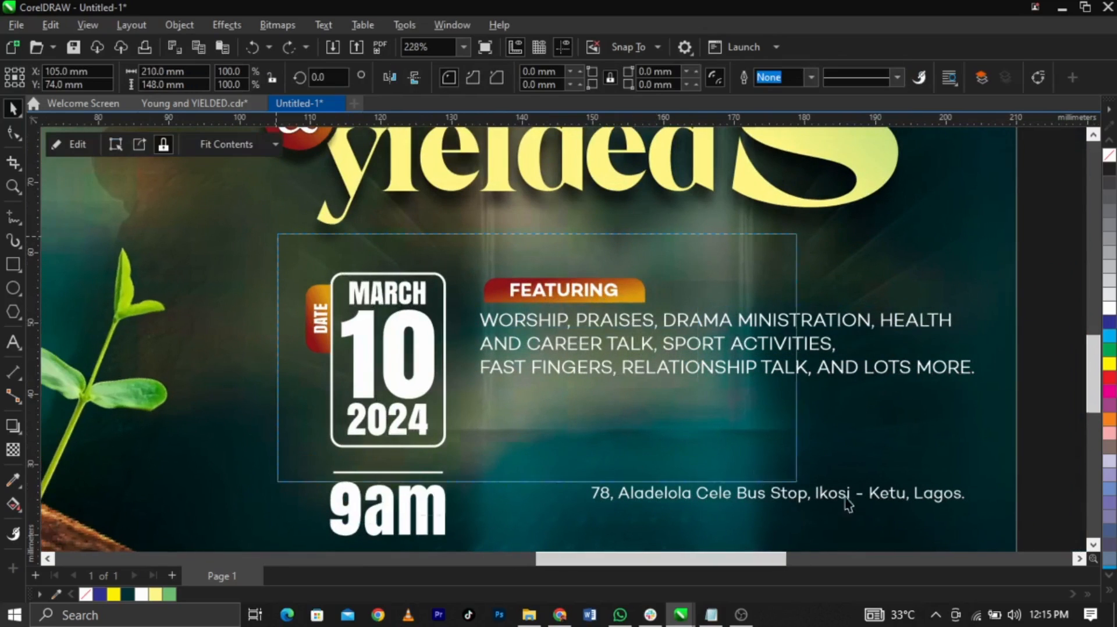
{"action": "scroll", "coordinate": [418, 282], "scroll_direction": "down", "scroll_amount": 1}
{"action": "scroll", "coordinate": [318, 261], "scroll_direction": "down", "scroll_amount": 2}
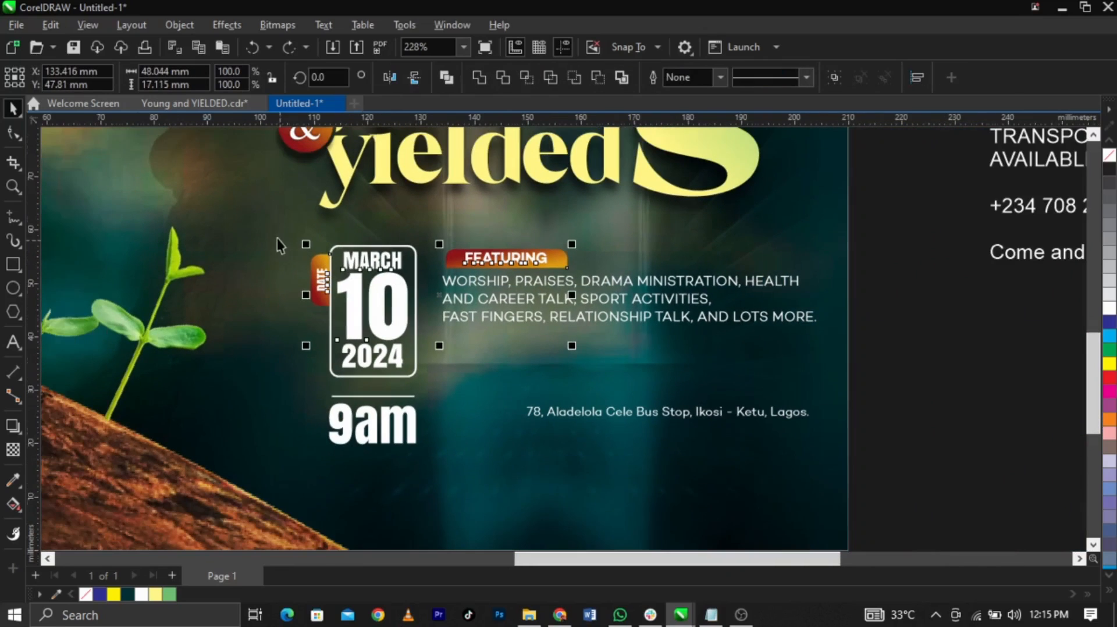
{"action": "left_click_drag", "start_coordinate": [273, 238], "coordinate": [919, 510]}
{"action": "scroll", "coordinate": [421, 298], "scroll_direction": "up", "scroll_amount": 4}
{"action": "mouse_move", "coordinate": [392, 303]}
{"action": "left_mouse_down"}
{"action": "mouse_move", "coordinate": [360, 309]}
{"action": "mouse_move", "coordinate": [392, 316]}
{"action": "left_mouse_up"}
Increase the line spacing of the three-line activities text so it spans about 11 mm in height
{"action": "scroll", "coordinate": [391, 316], "scroll_direction": "down", "scroll_amount": 8}
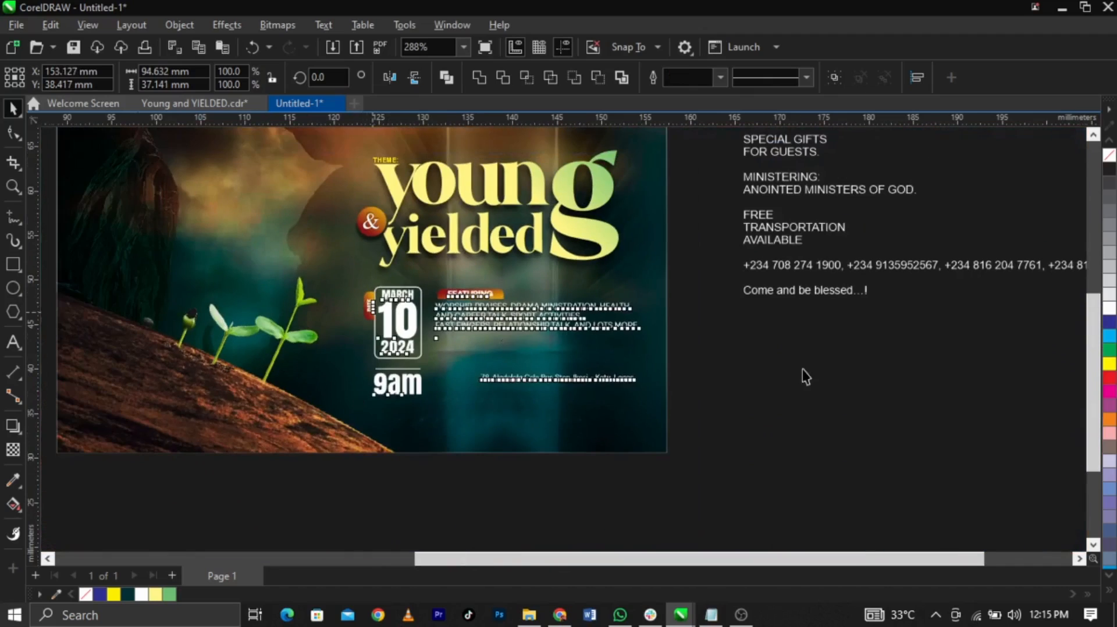
{"action": "key", "text": "z"}
{"action": "left_click_drag", "start_coordinate": [314, 264], "coordinate": [746, 427]}
{"action": "scroll", "coordinate": [547, 285], "scroll_direction": "up", "scroll_amount": 2}
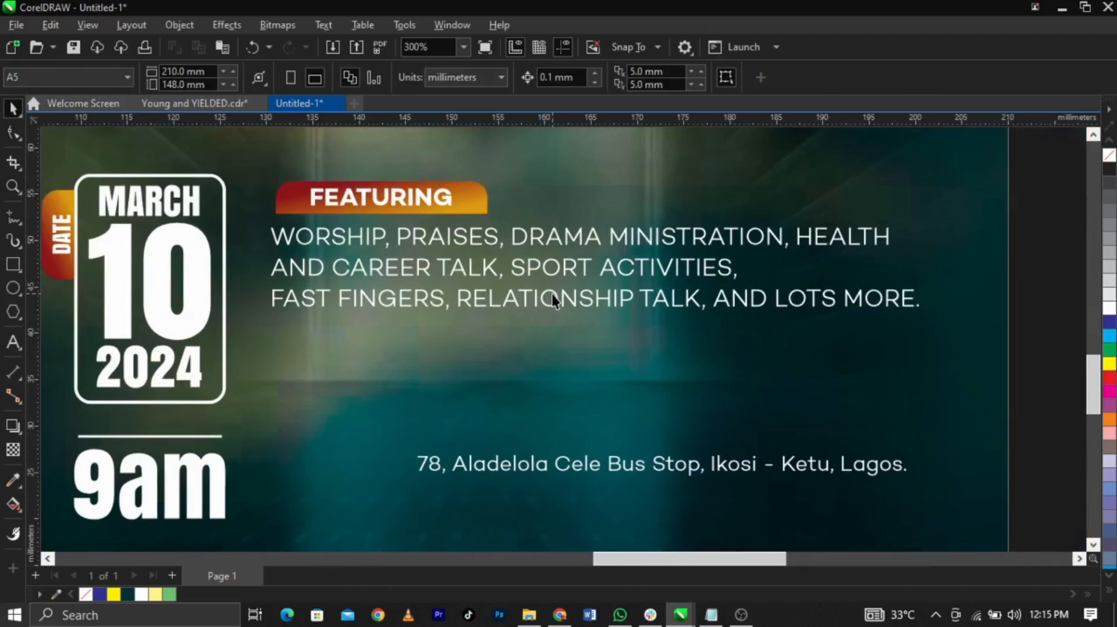
{"action": "left_click", "coordinate": [551, 294]}
{"action": "left_click", "coordinate": [265, 319]}
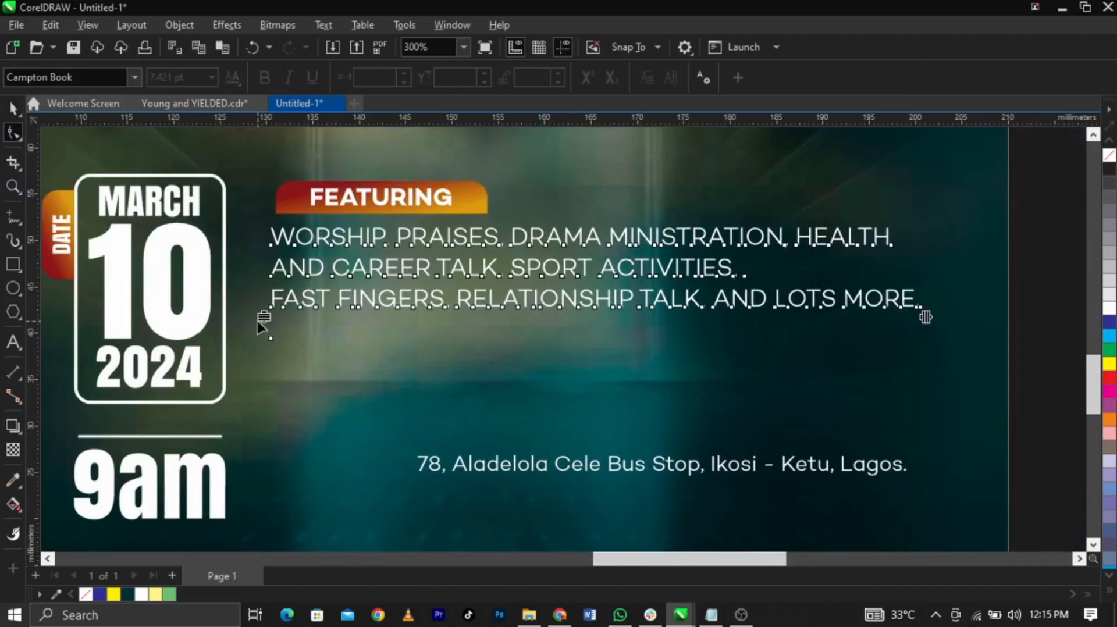
{"action": "left_click", "coordinate": [271, 314]}
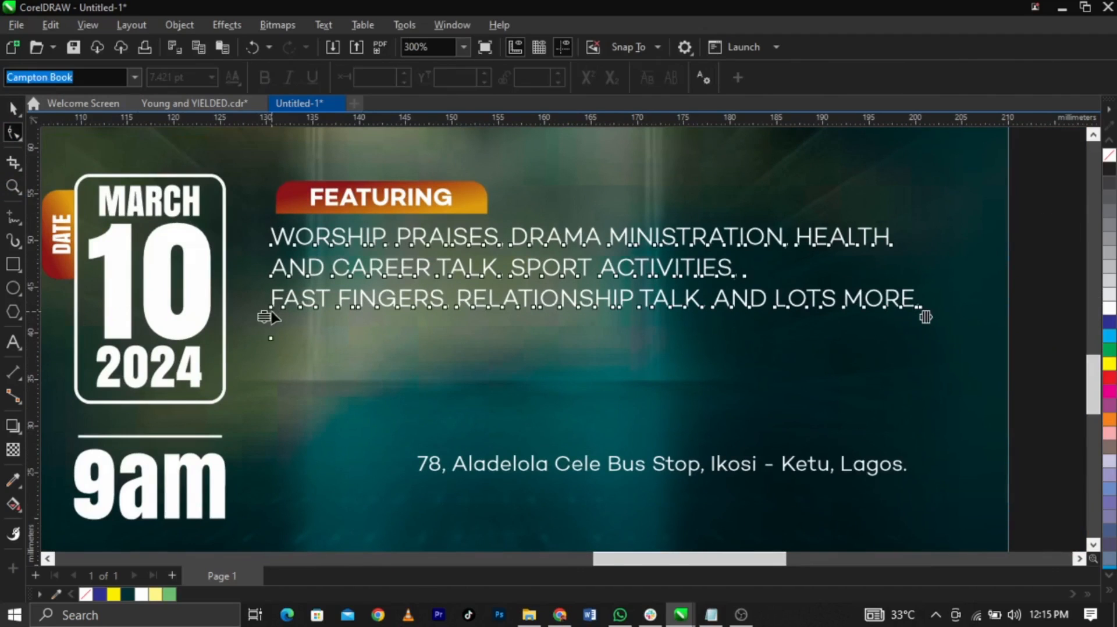
{"action": "left_click_drag", "start_coordinate": [264, 319], "coordinate": [296, 335]}
{"action": "key", "text": "space"}
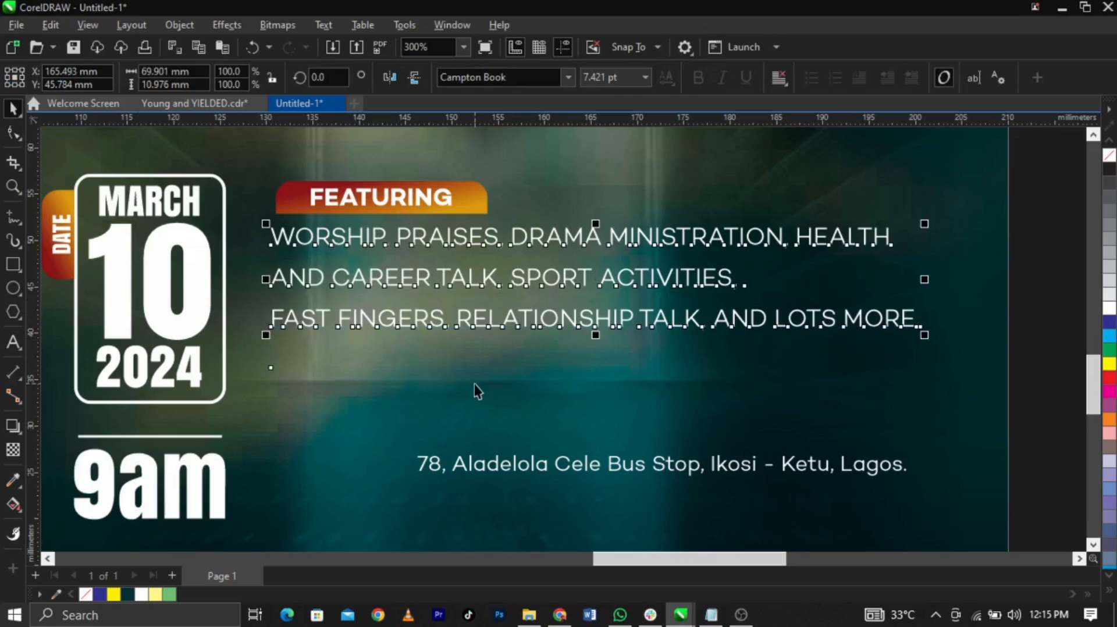
Copy the line above the time to below the activities text, stretched to about 69 mm wide and thinned to 0.14 mm
{"action": "left_click_drag", "start_coordinate": [195, 437], "coordinate": [915, 359]}
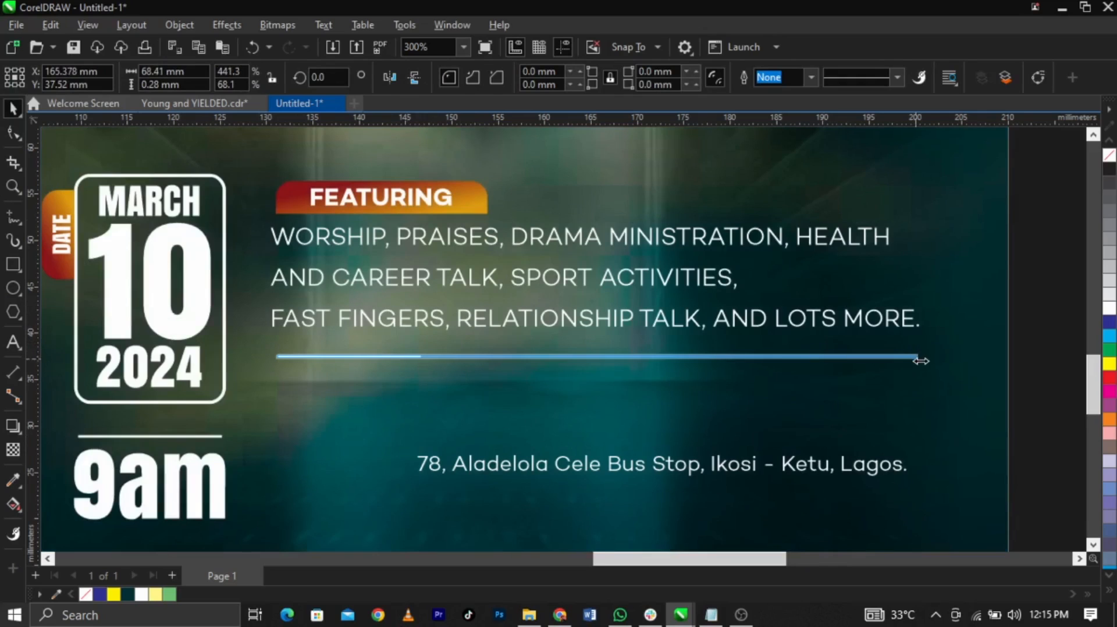
{"action": "scroll", "coordinate": [582, 372], "scroll_direction": "up", "scroll_amount": 5}
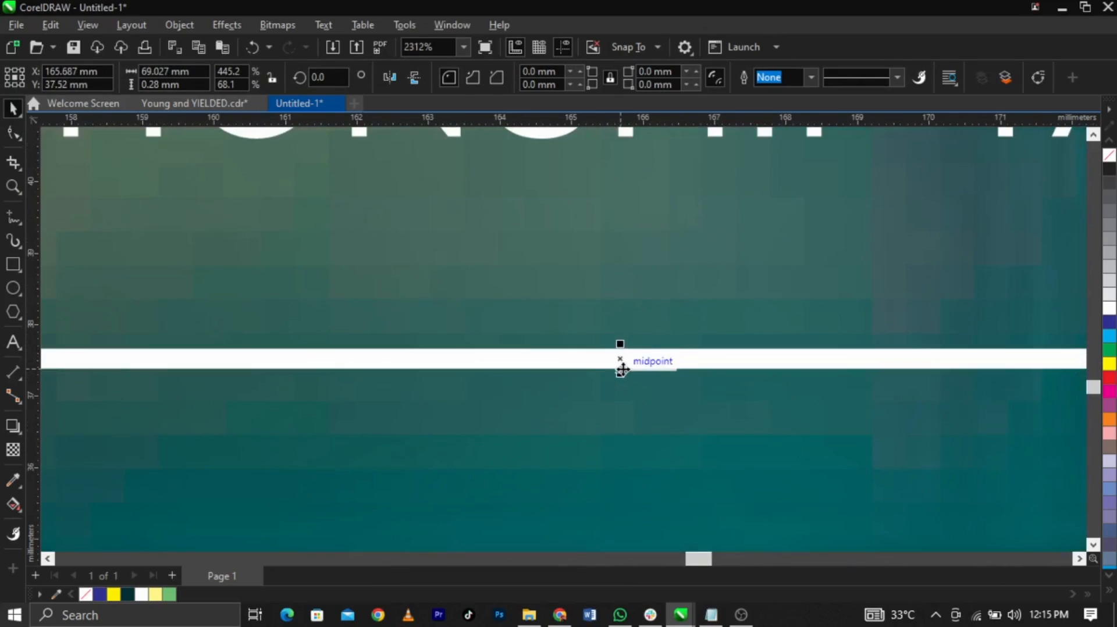
{"action": "left_click_drag", "start_coordinate": [622, 371], "coordinate": [621, 361]}
{"action": "scroll", "coordinate": [621, 361], "scroll_direction": "down", "scroll_amount": 5}
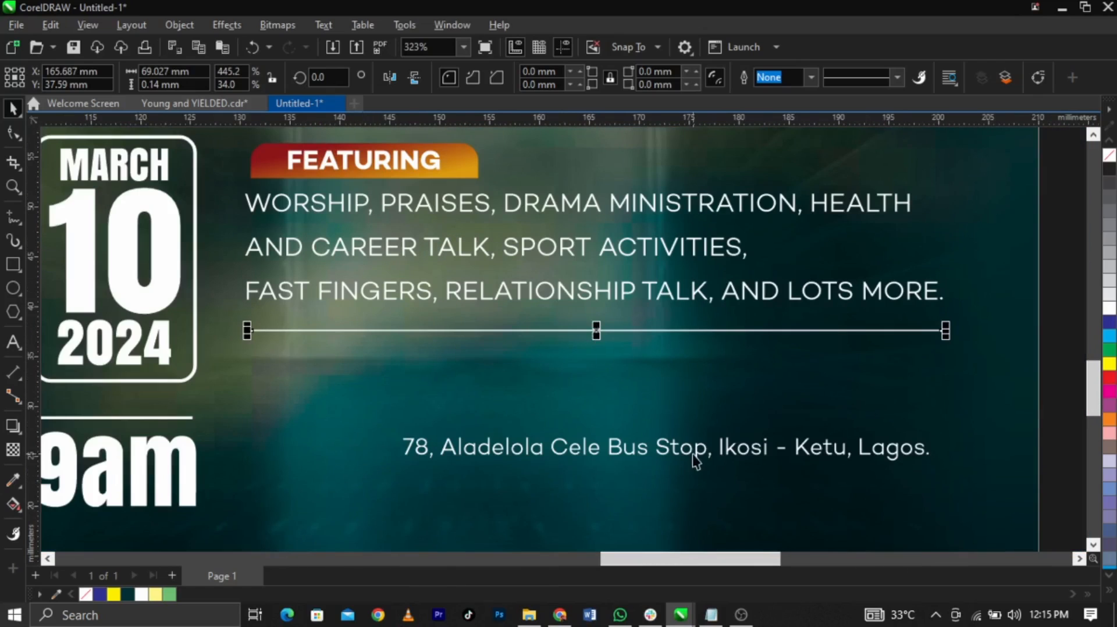
Move the venue address just below the new line and enlarge it to span the line's width
{"action": "left_click", "coordinate": [692, 454]}
{"action": "left_click_drag", "start_coordinate": [692, 454], "coordinate": [555, 371]}
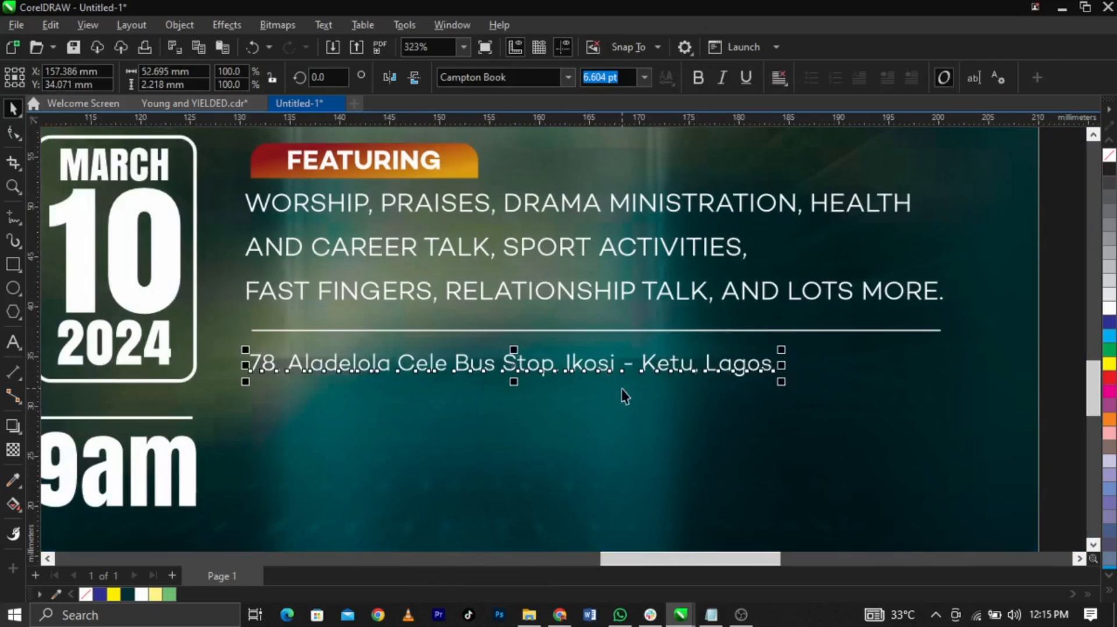
{"action": "left_click_drag", "start_coordinate": [781, 383], "coordinate": [950, 449]}
{"action": "scroll", "coordinate": [563, 365], "scroll_direction": "down", "scroll_amount": 3}
{"action": "left_click", "coordinate": [982, 419]}
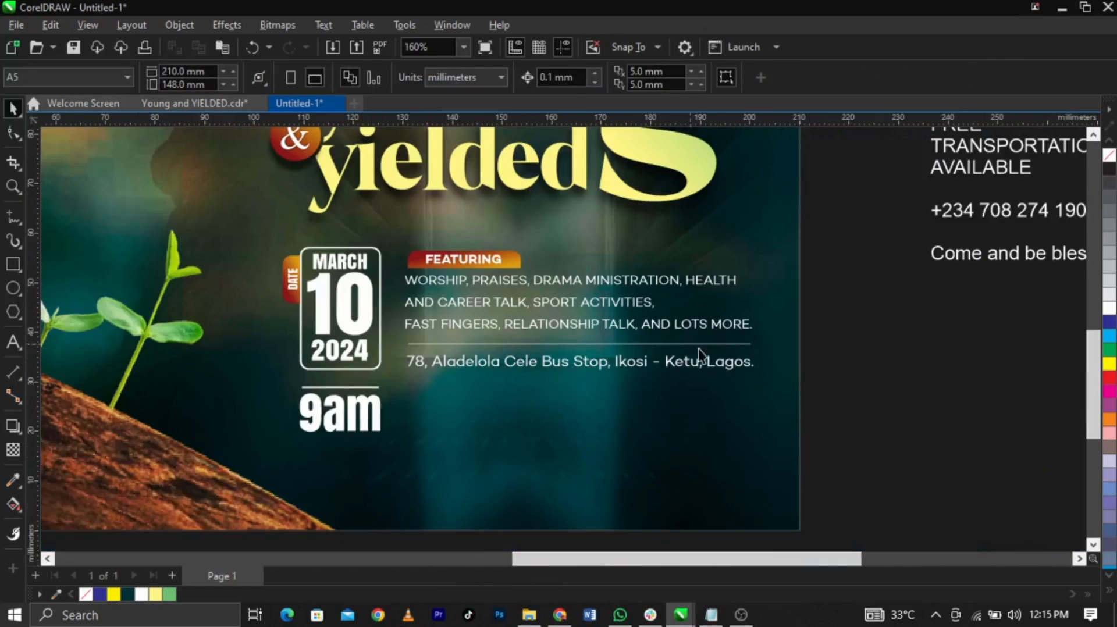
Bring the google-location-icon-16 pin image from the JIM > FOR DESIGN folder in Documents into the flyer document
{"action": "left_click", "coordinate": [538, 615]}
{"action": "left_click", "coordinate": [73, 244]}
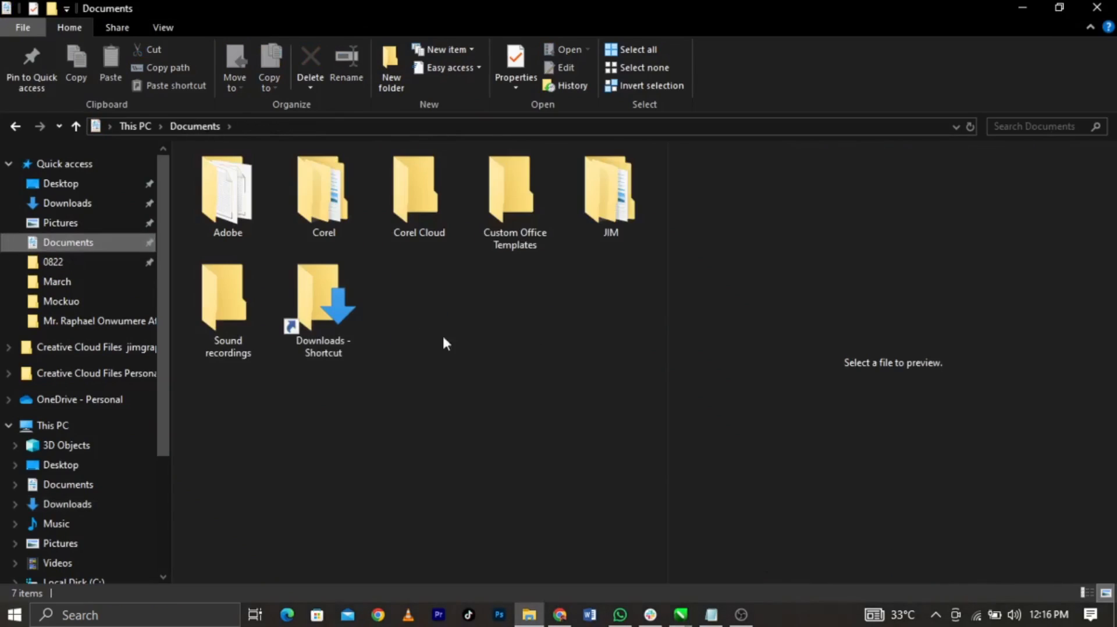
{"action": "double_click", "coordinate": [626, 166]}
{"action": "double_click", "coordinate": [463, 186]}
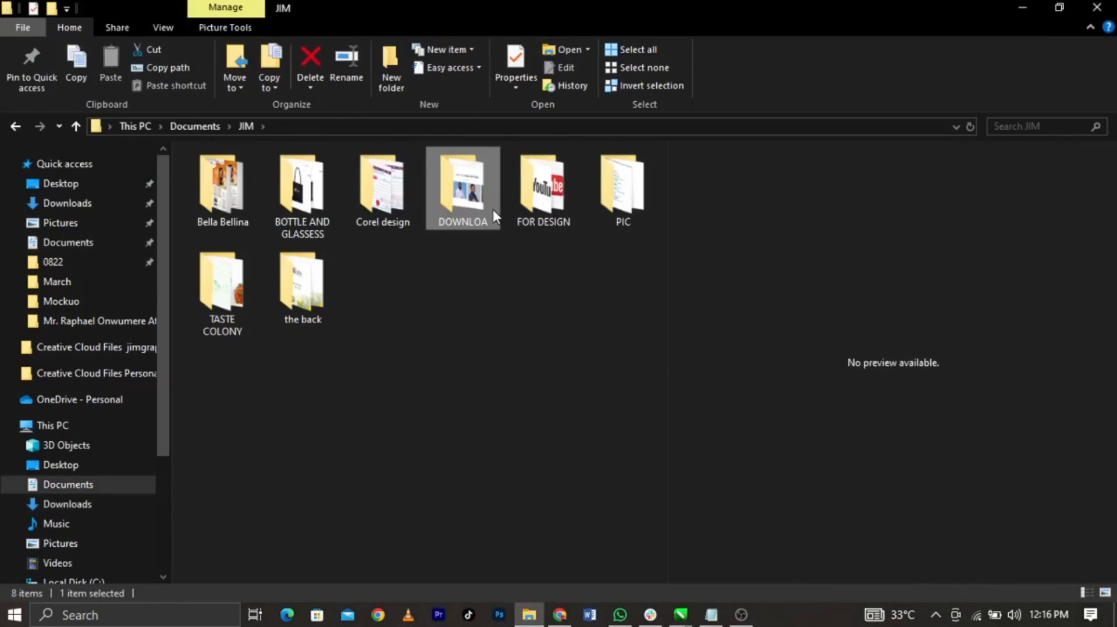
{"action": "left_click", "coordinate": [15, 126]}
{"action": "double_click", "coordinate": [536, 201]}
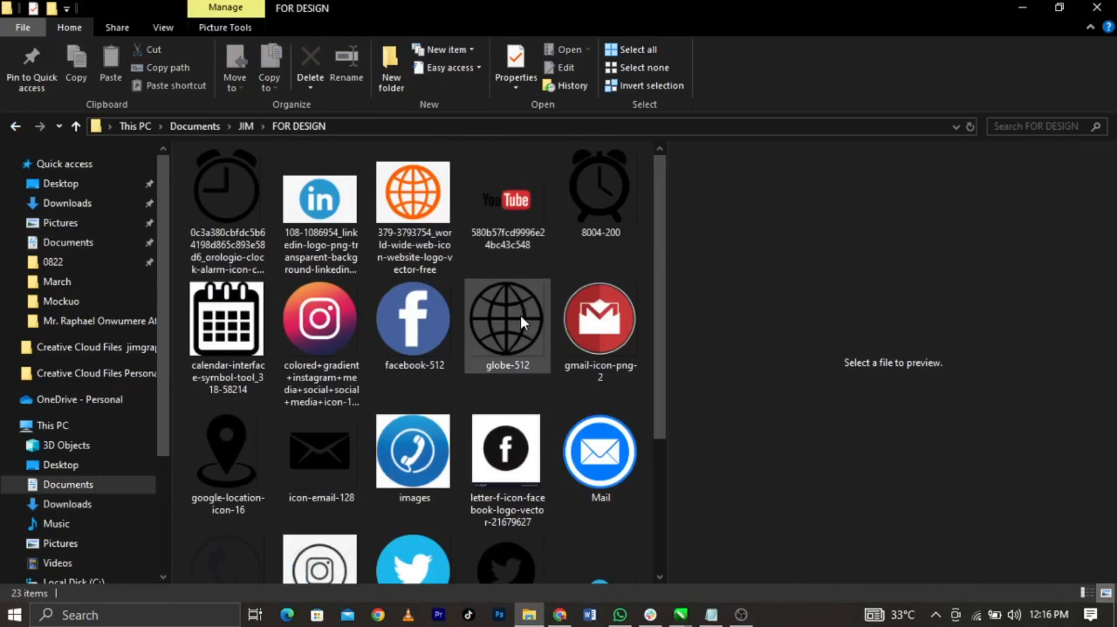
{"action": "scroll", "coordinate": [519, 313], "scroll_direction": "down", "scroll_amount": 3}
{"action": "left_click_drag", "start_coordinate": [224, 303], "coordinate": [641, 362]}
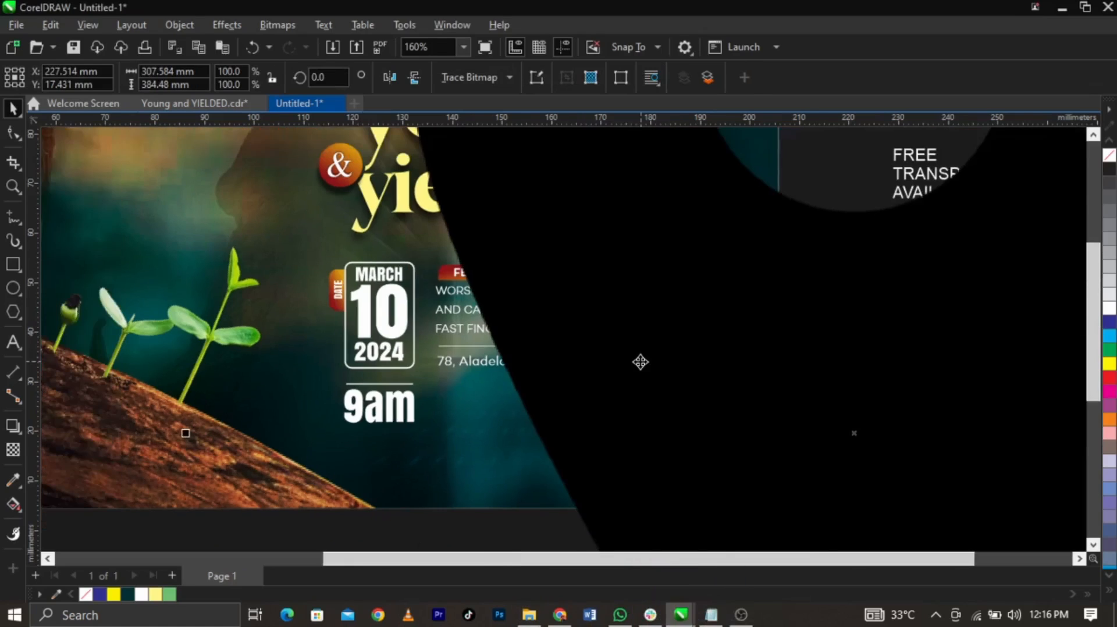
{"action": "scroll", "coordinate": [640, 361], "scroll_direction": "down", "scroll_amount": 5}
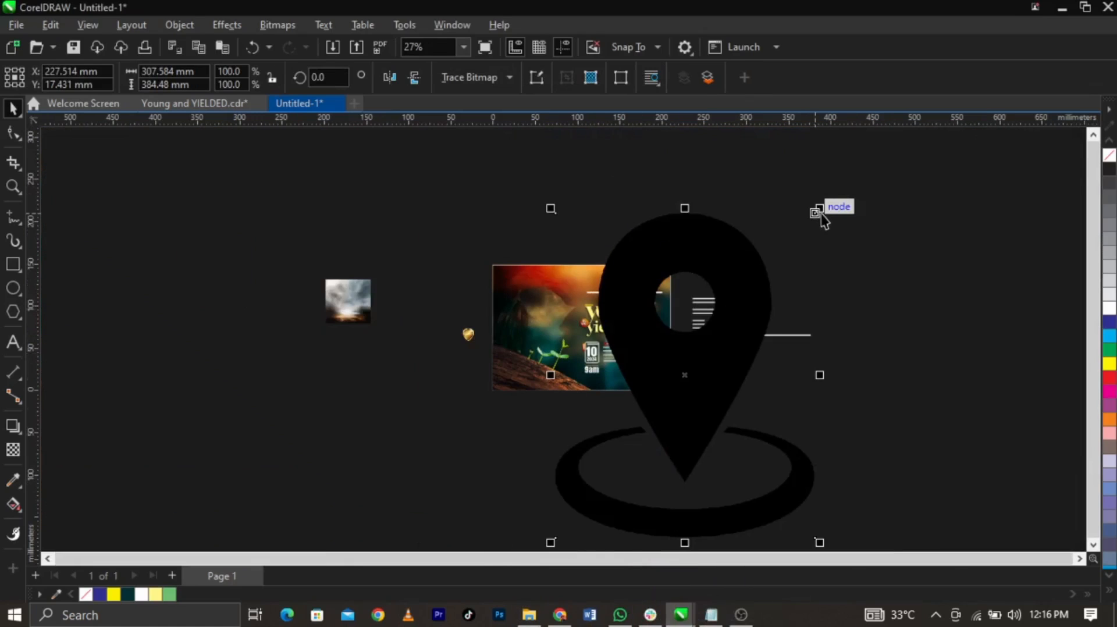
Scale the imported location pin down to about 13 mm wide, keeping it on the empty area beside the page
{"action": "left_click_drag", "start_coordinate": [819, 210], "coordinate": [803, 367]}
{"action": "key", "text": "z"}
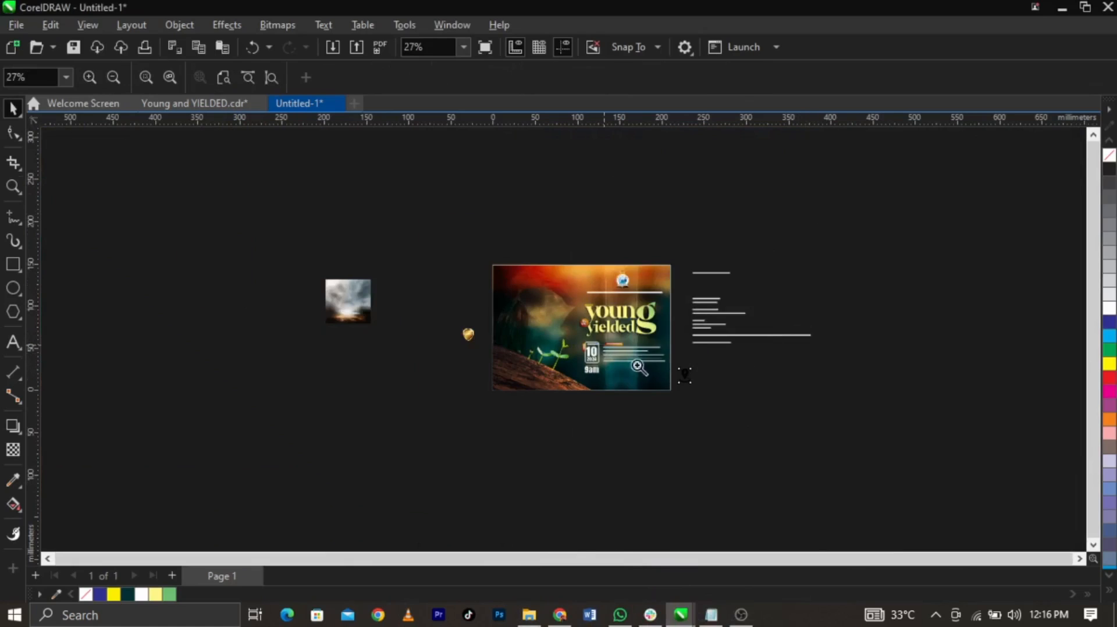
{"action": "left_click_drag", "start_coordinate": [593, 344], "coordinate": [715, 400]}
{"action": "key", "text": "space"}
{"action": "left_click_drag", "start_coordinate": [806, 384], "coordinate": [799, 348]}
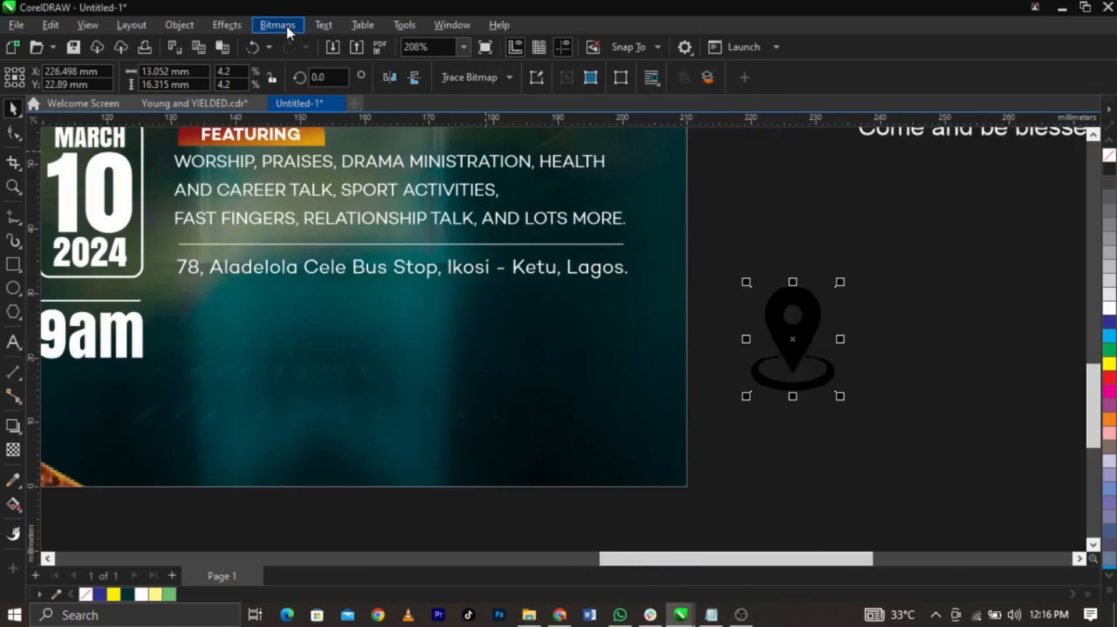
Convert the pin to a 300 dpi RGB bitmap with transparent background and change it to black-and-white mode
{"action": "left_click", "coordinate": [285, 23]}
{"action": "left_click", "coordinate": [307, 44]}
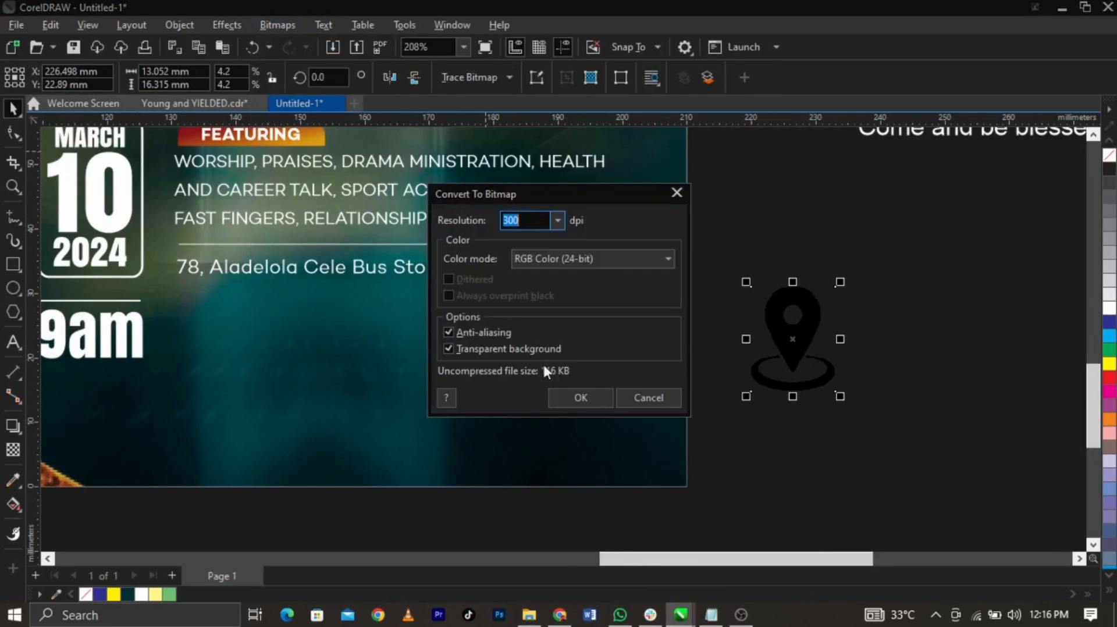
{"action": "left_click", "coordinate": [573, 398]}
{"action": "left_click", "coordinate": [283, 28]}
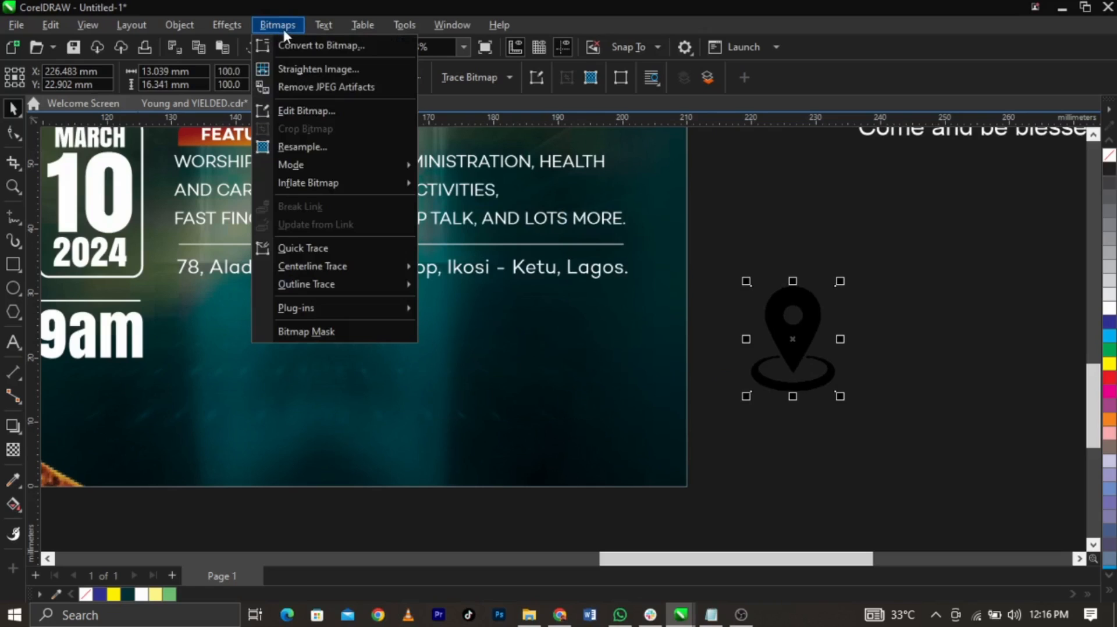
{"action": "mouse_move", "coordinate": [308, 165]}
{"action": "left_click", "coordinate": [441, 168]}
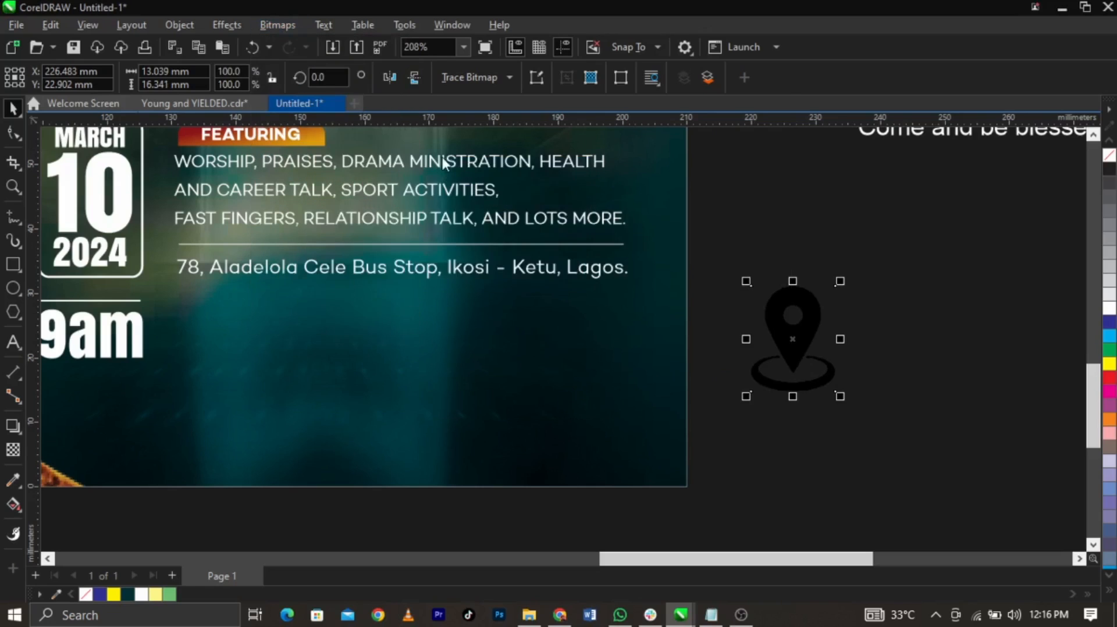
{"action": "left_click", "coordinate": [696, 490]}
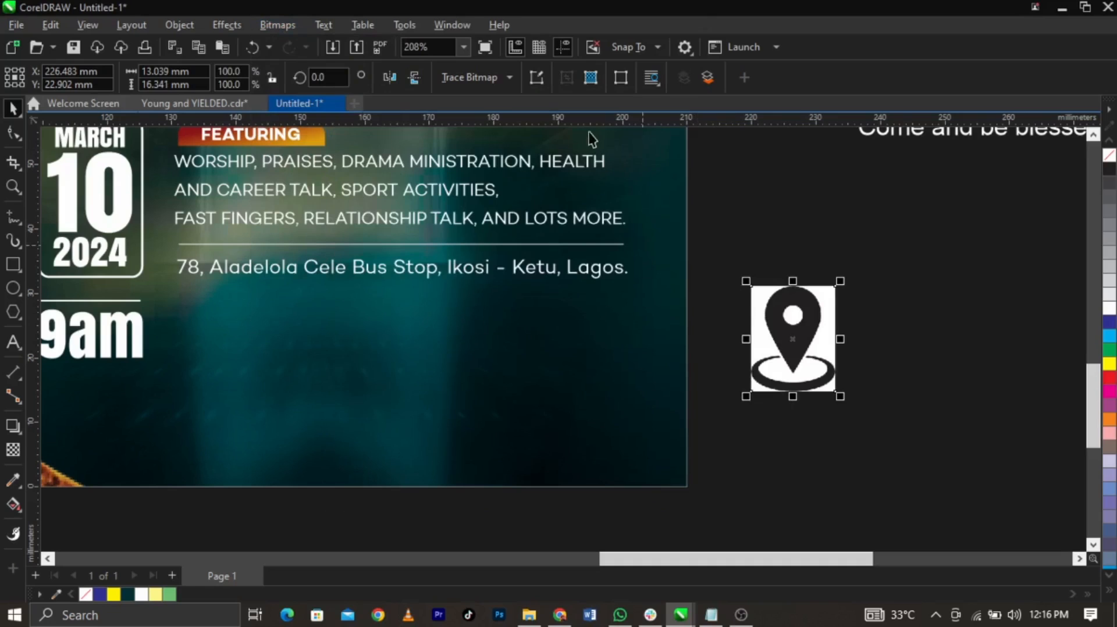
Outline-trace the pin bitmap as line art, move the traced vector aside and delete the original bitmap
{"action": "left_click", "coordinate": [491, 82]}
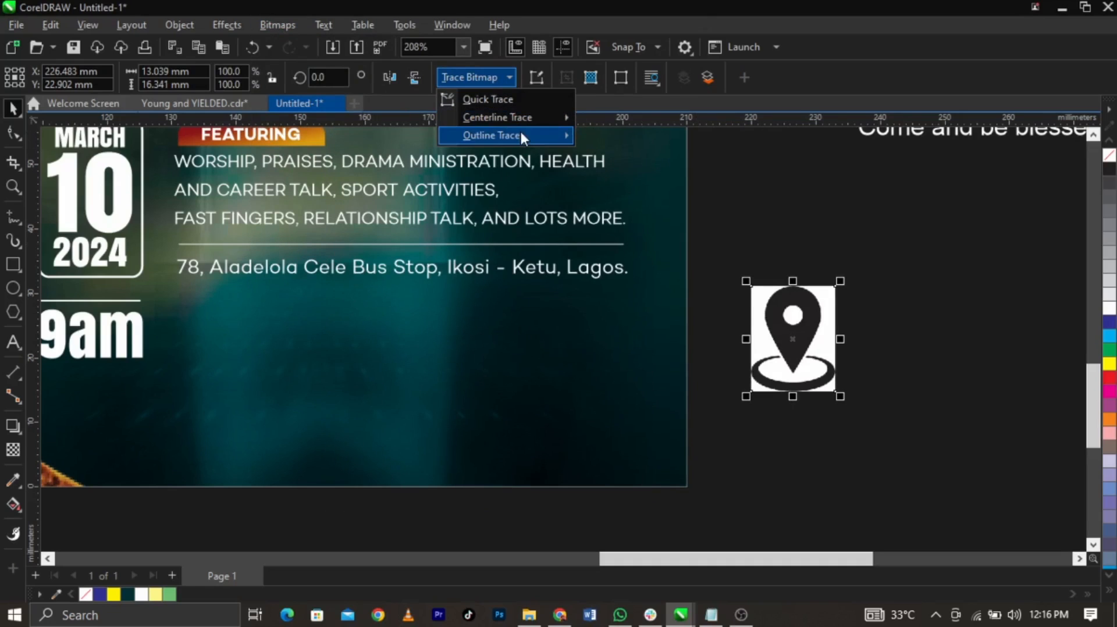
{"action": "mouse_move", "coordinate": [519, 135]}
{"action": "left_click", "coordinate": [621, 138]}
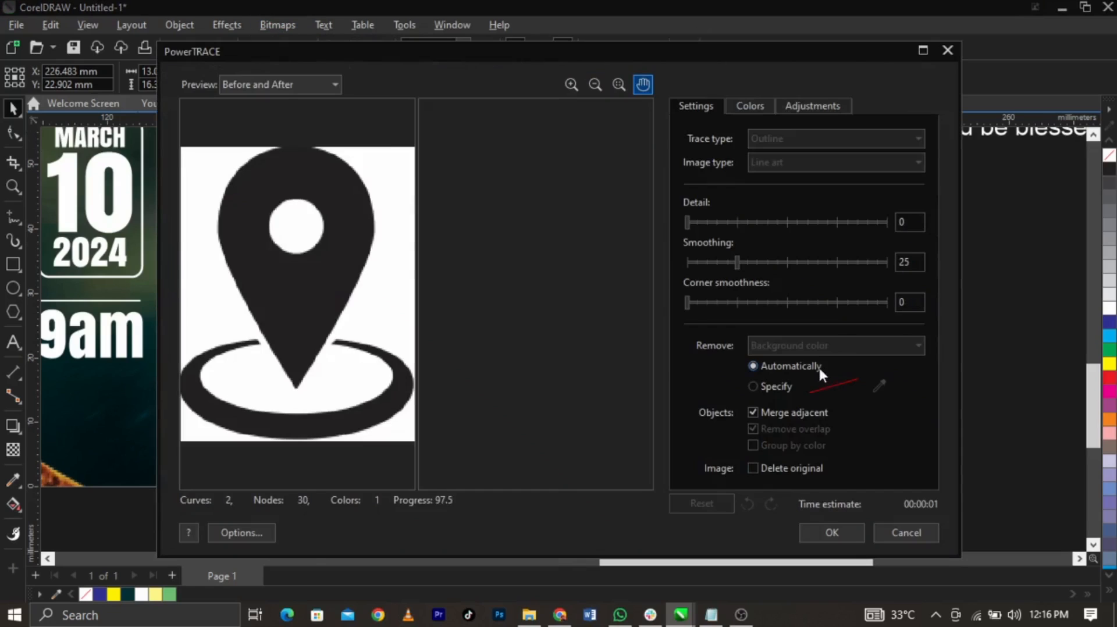
{"action": "left_click", "coordinate": [831, 532]}
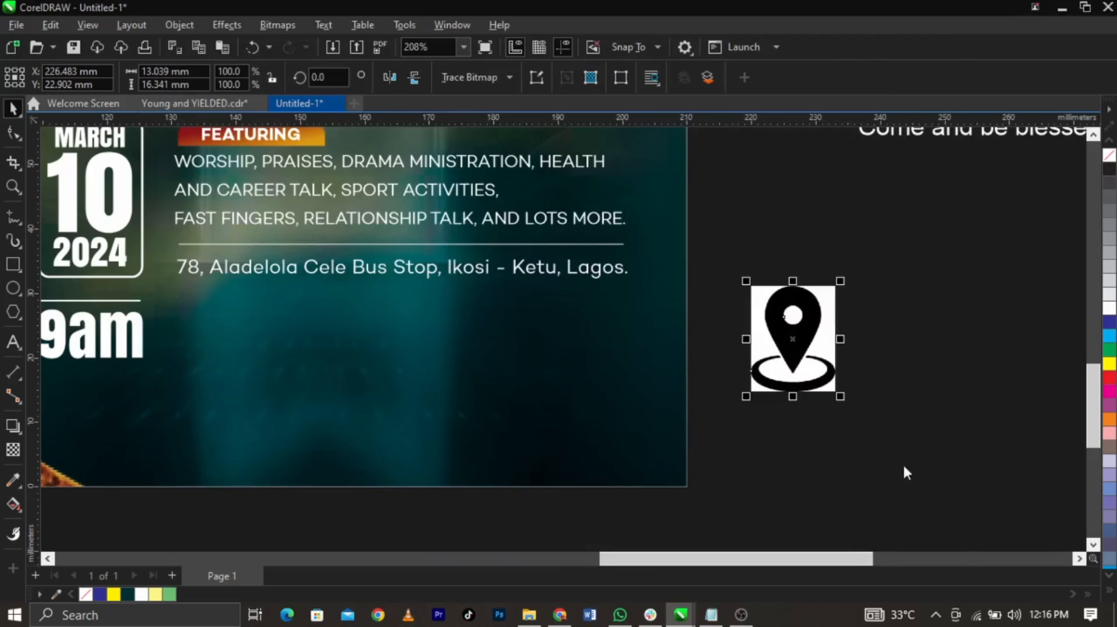
{"action": "left_click_drag", "start_coordinate": [931, 373], "coordinate": [930, 373]}
{"action": "left_click", "coordinate": [836, 366]}
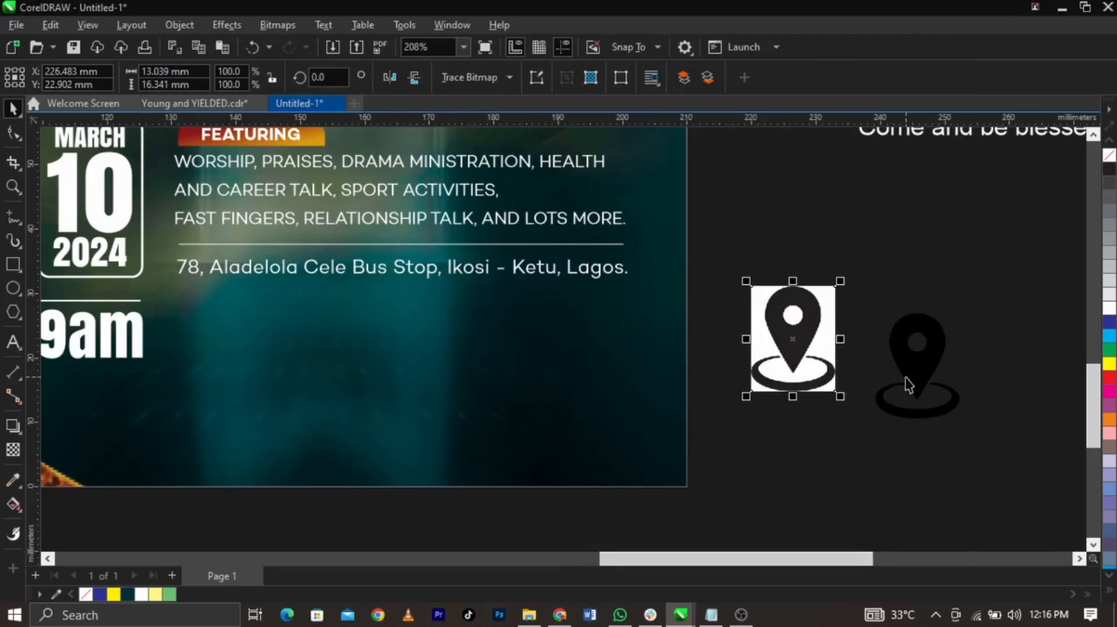
{"action": "key", "text": "Delete"}
Delete the ring-shaped base from the traced location icon, keeping only the pin
{"action": "left_click", "coordinate": [928, 415]}
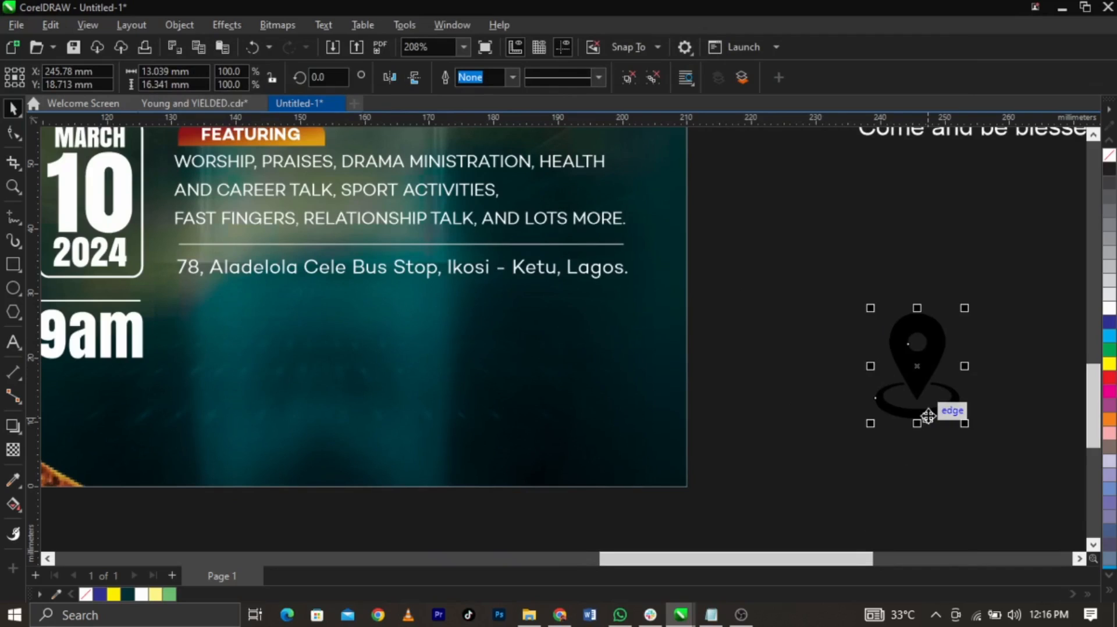
{"action": "left_click", "coordinate": [928, 416]}
{"action": "key", "text": "Delete"}
Place the pin at the start of the address at about 4 mm wide and fill it light yellow
{"action": "double_click", "coordinate": [931, 348]}
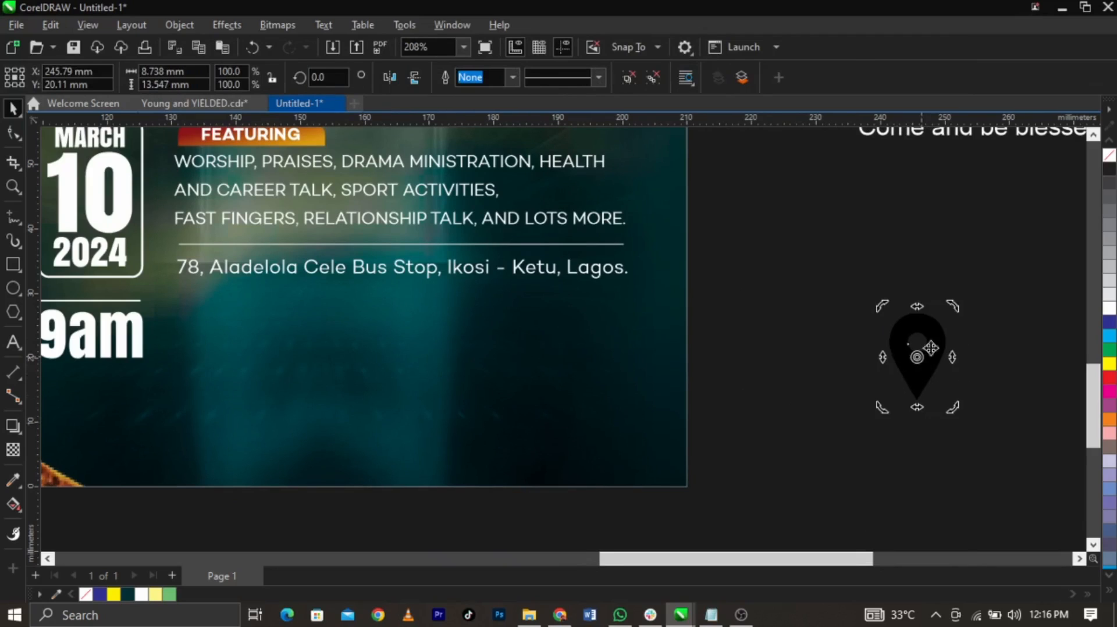
{"action": "left_click", "coordinate": [937, 336]}
{"action": "left_click_drag", "start_coordinate": [952, 319], "coordinate": [176, 261]}
{"action": "scroll", "coordinate": [82, 244], "scroll_direction": "up", "scroll_amount": 4}
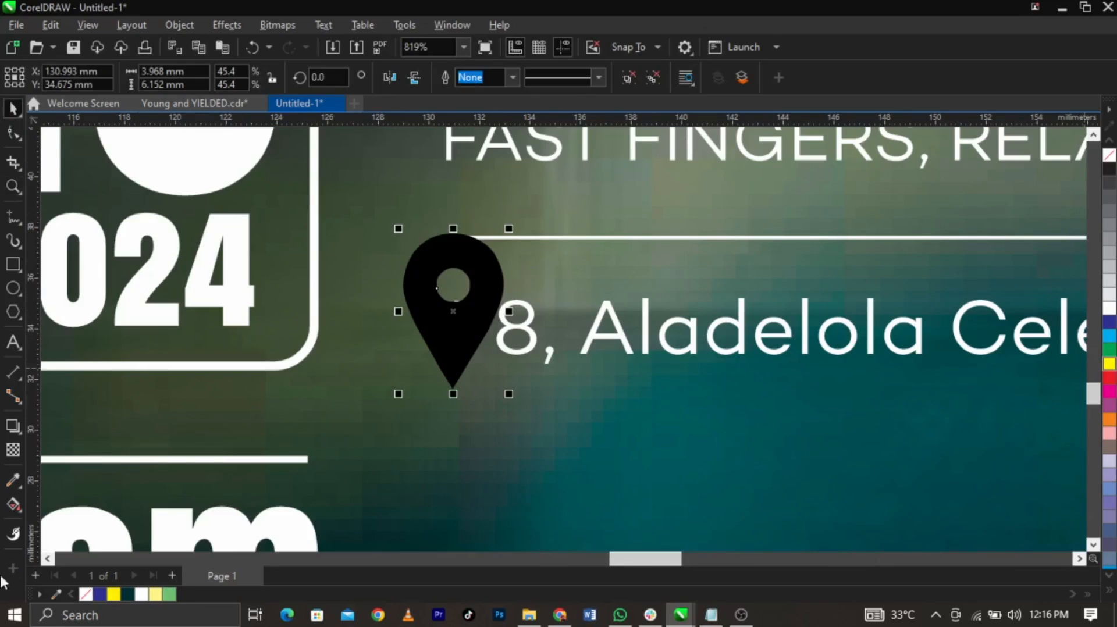
{"action": "left_click", "coordinate": [1110, 590]}
{"action": "left_click", "coordinate": [1066, 480]}
{"action": "scroll", "coordinate": [553, 256], "scroll_direction": "up", "scroll_amount": 1}
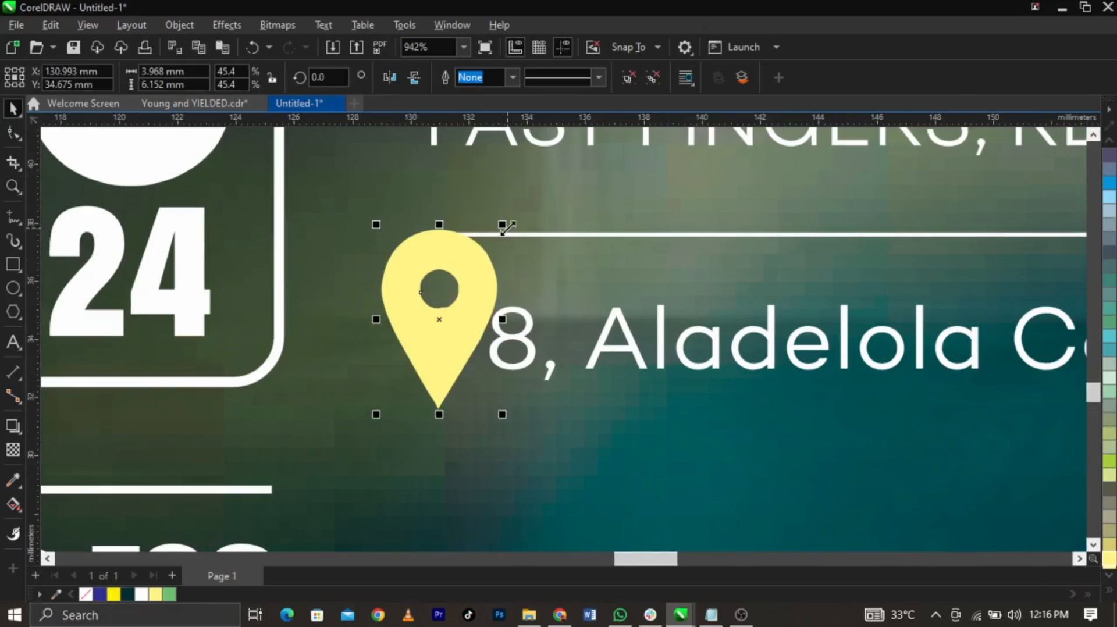
Scale the pin to about 2.6 mm wide and position it in front of the address, shifting the text to make room
{"action": "left_click_drag", "start_coordinate": [502, 224], "coordinate": [482, 255]}
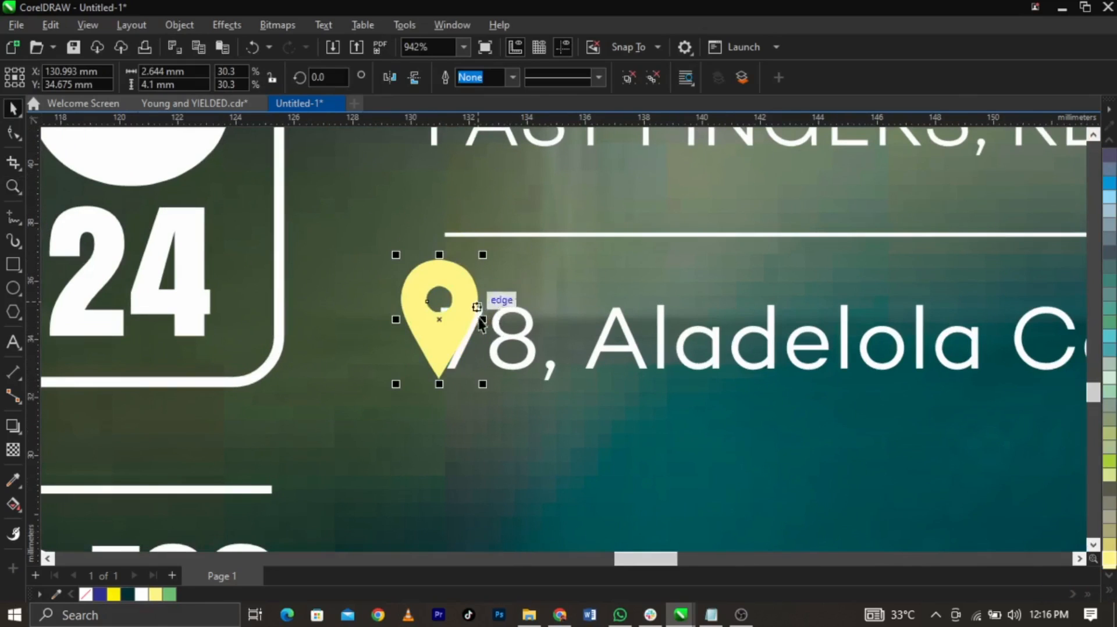
{"action": "left_click_drag", "start_coordinate": [592, 344], "coordinate": [601, 343]}
{"action": "left_click_drag", "start_coordinate": [469, 323], "coordinate": [474, 324]}
{"action": "left_click_drag", "start_coordinate": [475, 325], "coordinate": [477, 345]}
{"action": "scroll", "coordinate": [480, 314], "scroll_direction": "down", "scroll_amount": 5}
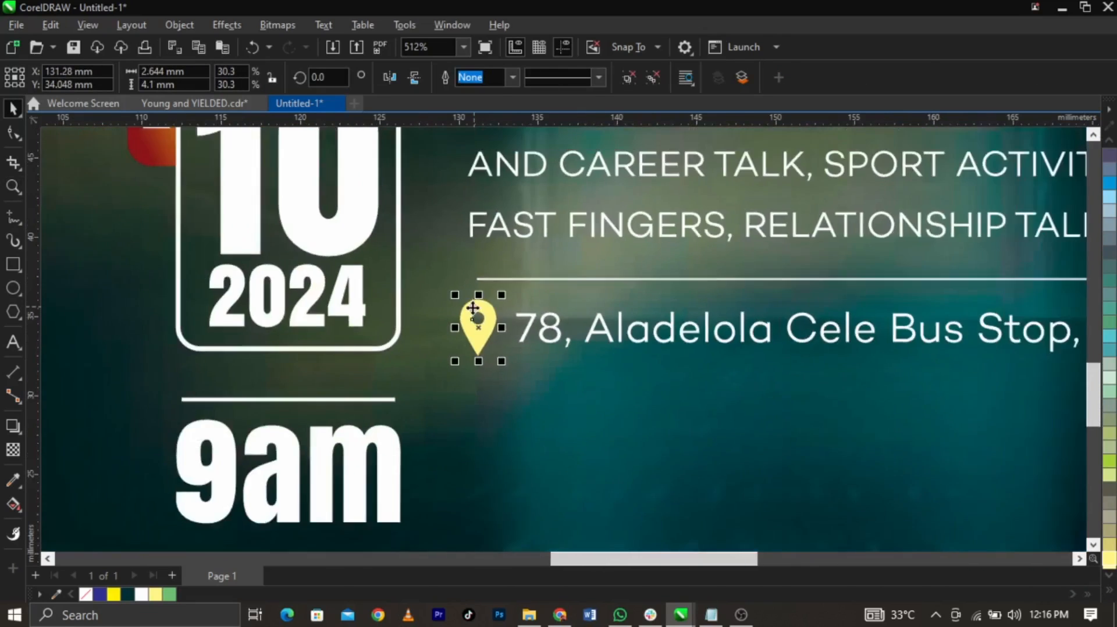
{"action": "key", "text": "Escape"}
Scale the address text down to about 8.4 pt so it ends near the end of the line above
{"action": "scroll", "coordinate": [877, 301], "scroll_direction": "up", "scroll_amount": 5}
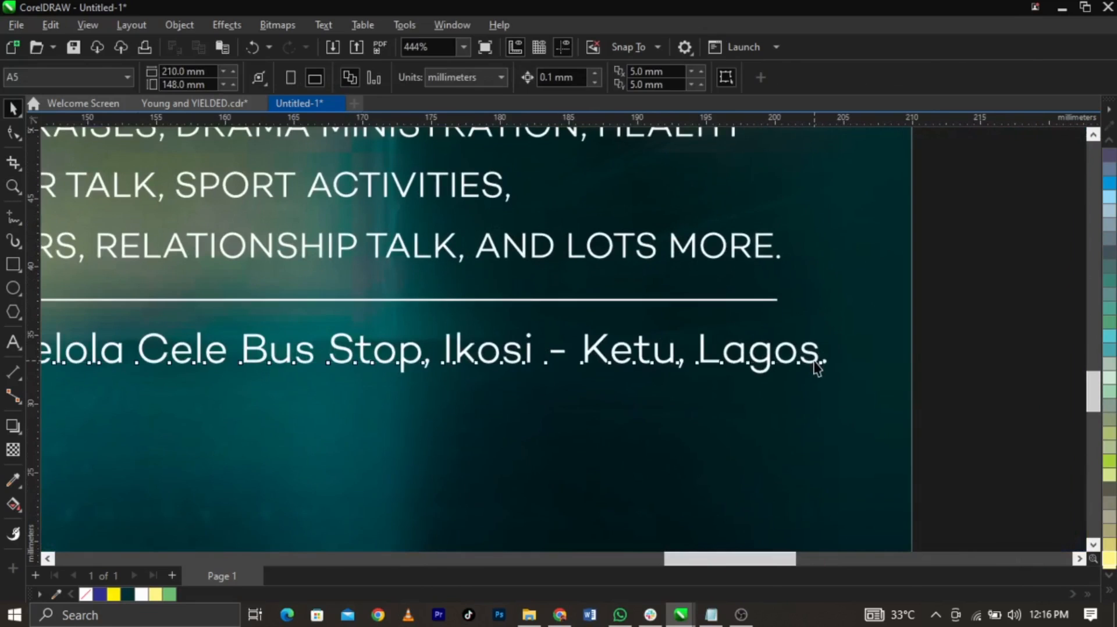
{"action": "left_click", "coordinate": [813, 365]}
{"action": "left_click_drag", "start_coordinate": [816, 383], "coordinate": [793, 367]}
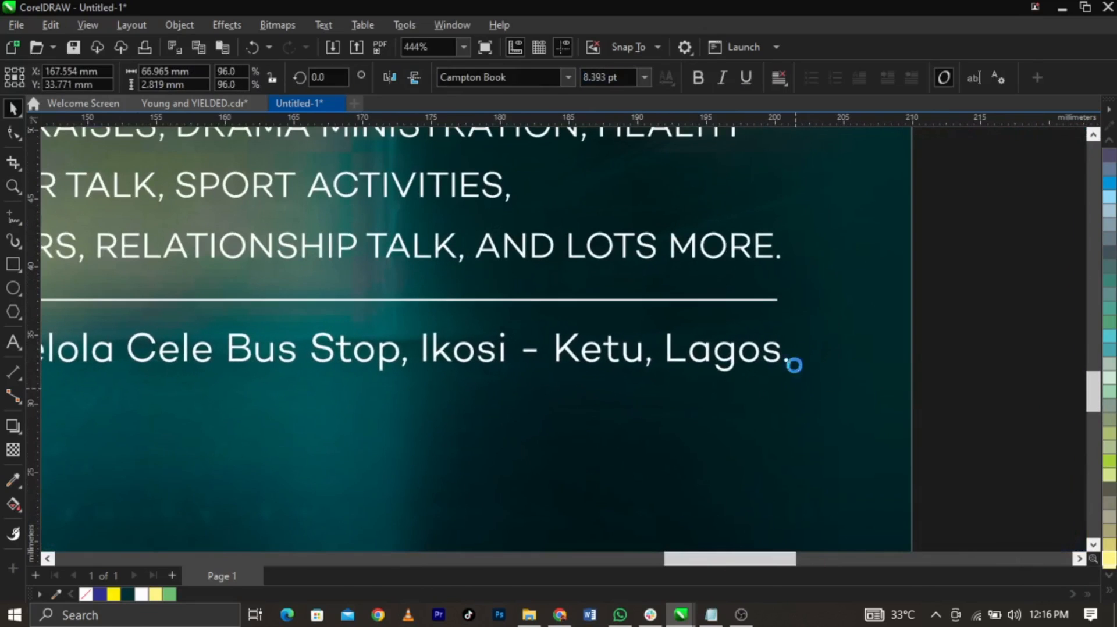
{"action": "scroll", "coordinate": [800, 296], "scroll_direction": "down", "scroll_amount": 4}
{"action": "left_click", "coordinate": [867, 271]}
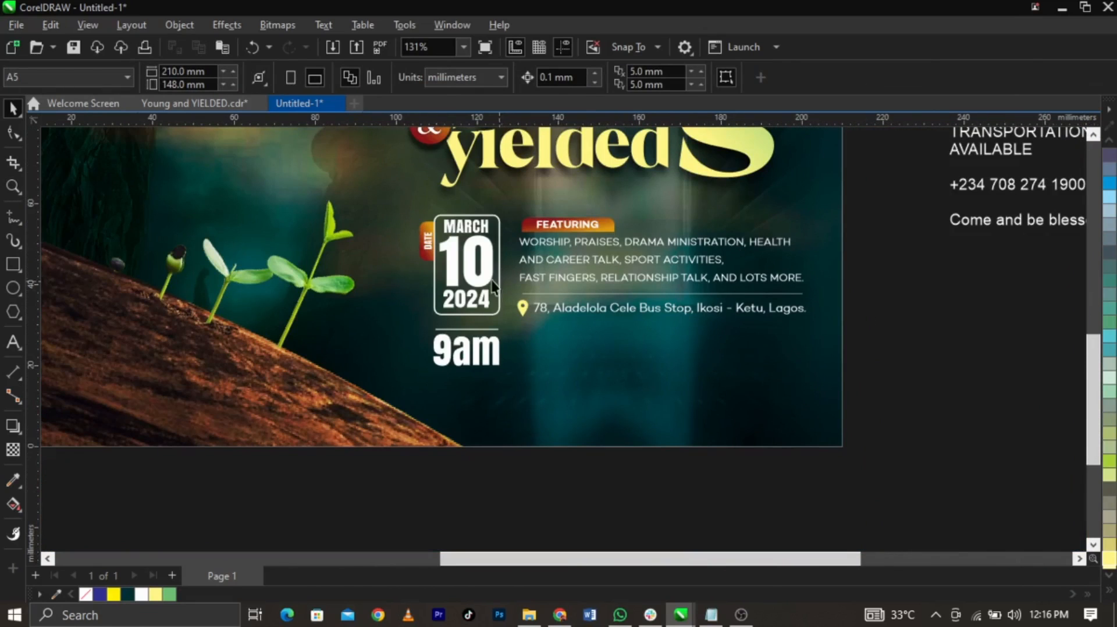
Draw a rectangle about 71 by 10 mm below the address and fill it white
{"action": "key", "text": "z"}
{"action": "left_click_drag", "start_coordinate": [343, 250], "coordinate": [873, 442]}
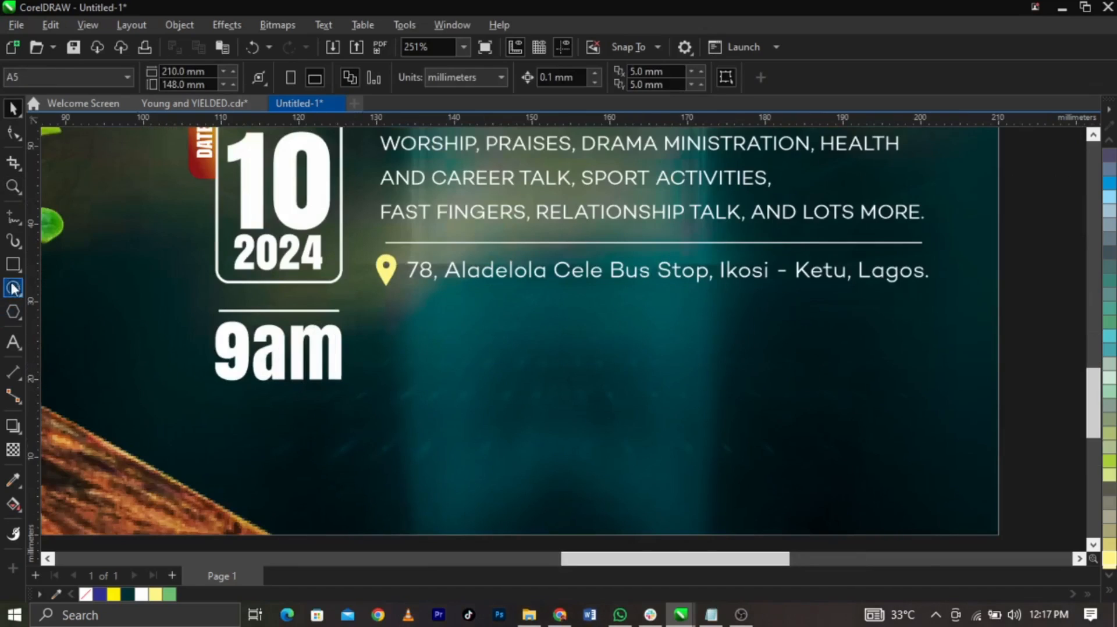
{"action": "left_click", "coordinate": [13, 266]}
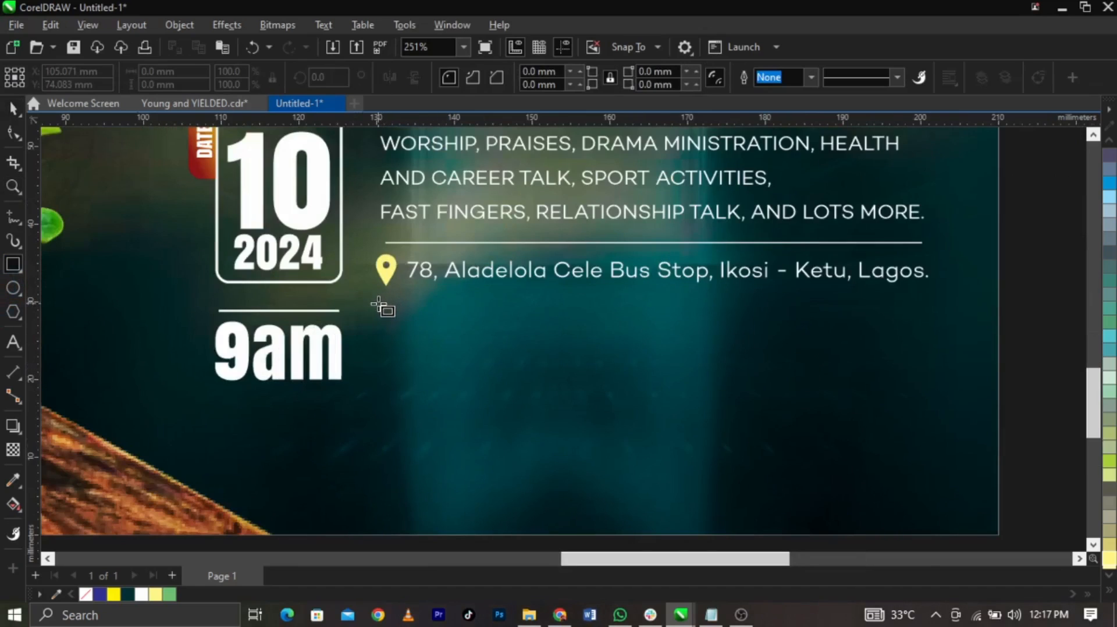
{"action": "left_click_drag", "start_coordinate": [378, 303], "coordinate": [931, 383]}
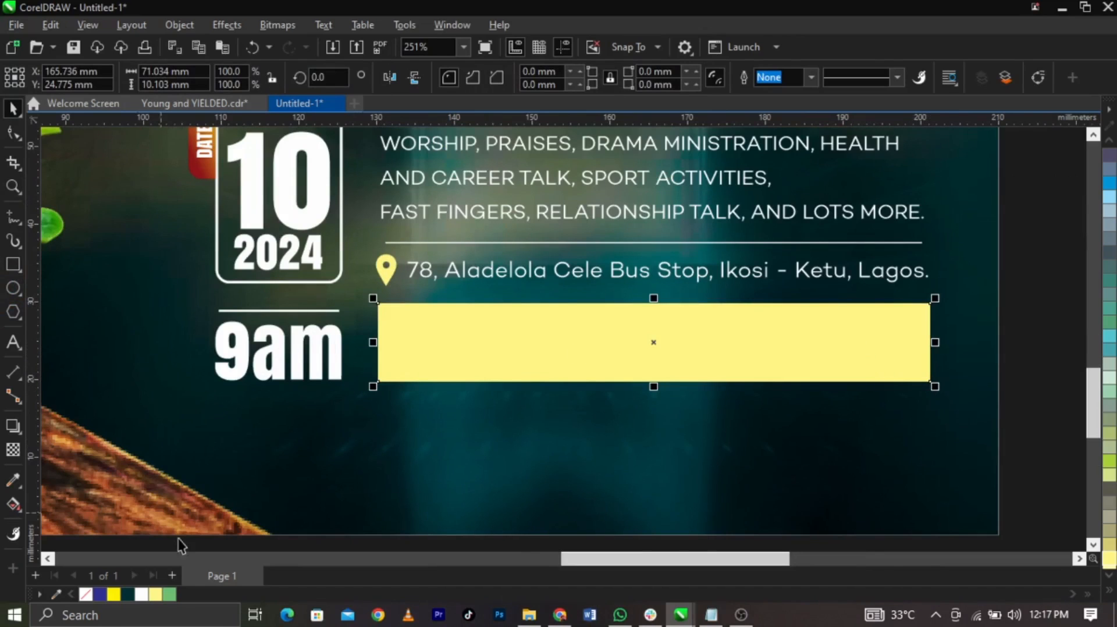
{"action": "left_click", "coordinate": [143, 594]}
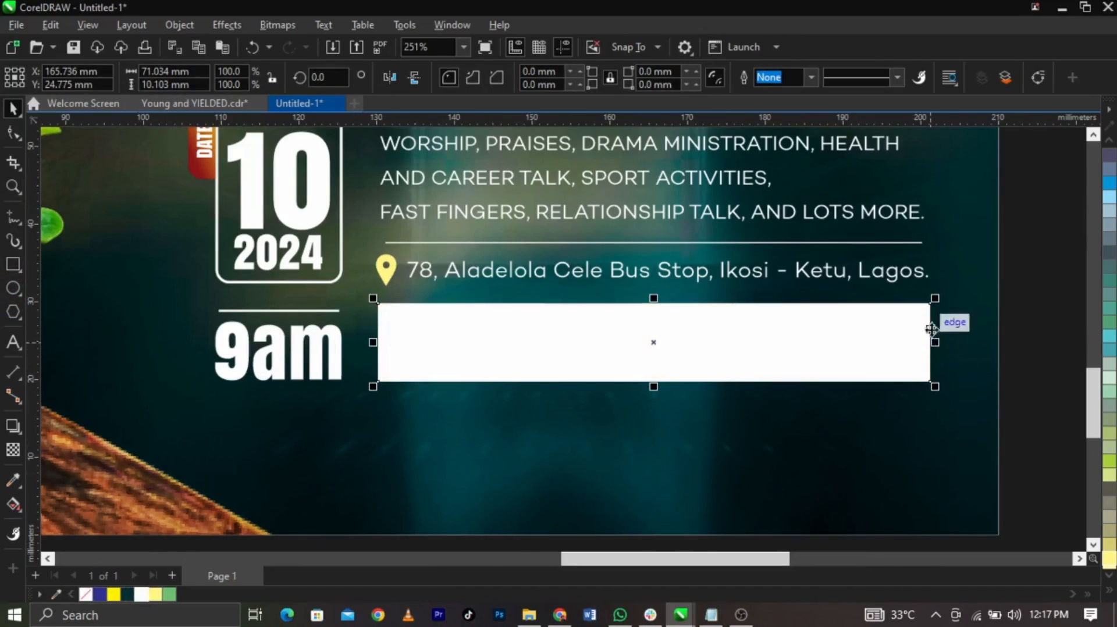
Create a copy of the white rectangle narrowed to about 15 mm at its right end and fill it red
{"action": "left_click_drag", "start_coordinate": [373, 342], "coordinate": [806, 371]}
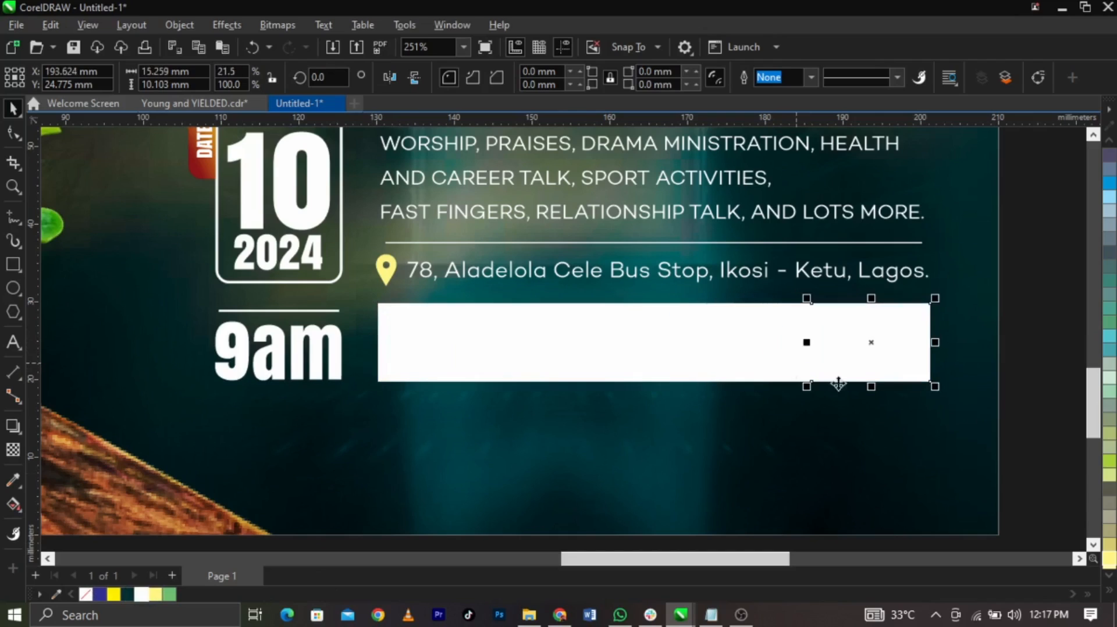
{"action": "left_click", "coordinate": [1110, 591]}
{"action": "left_click", "coordinate": [1053, 364]}
{"action": "left_click", "coordinate": [1046, 372]}
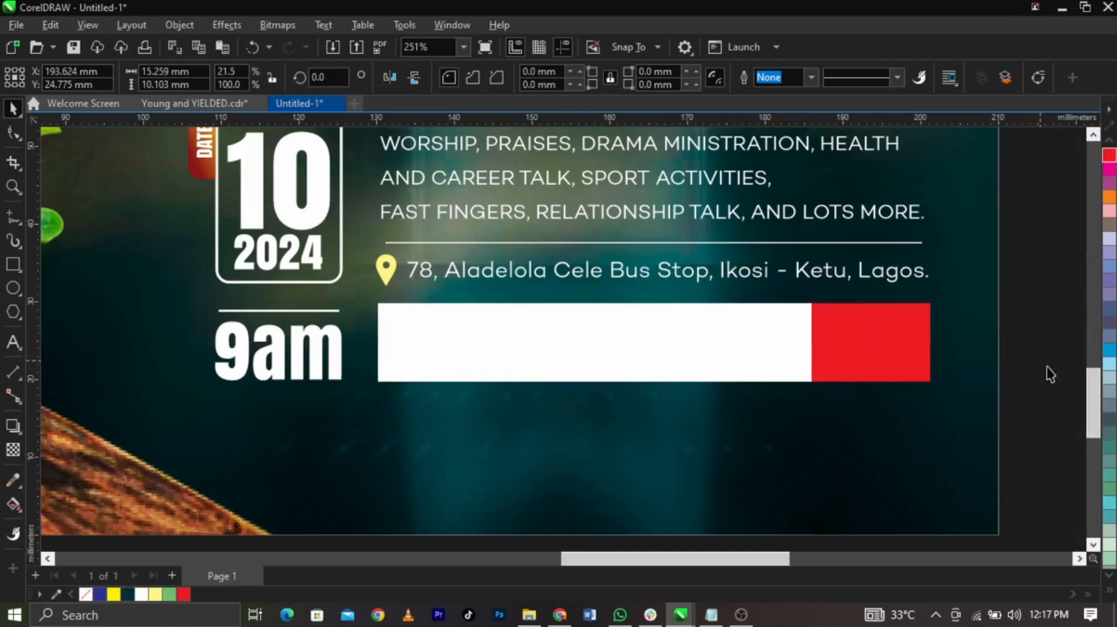
Cut the special gifts, ministering and free transportation lines from the copy beside the page and paste them as separate text on the white bar
{"action": "scroll", "coordinate": [413, 391], "scroll_direction": "down", "scroll_amount": 4}
{"action": "left_click", "coordinate": [860, 232]}
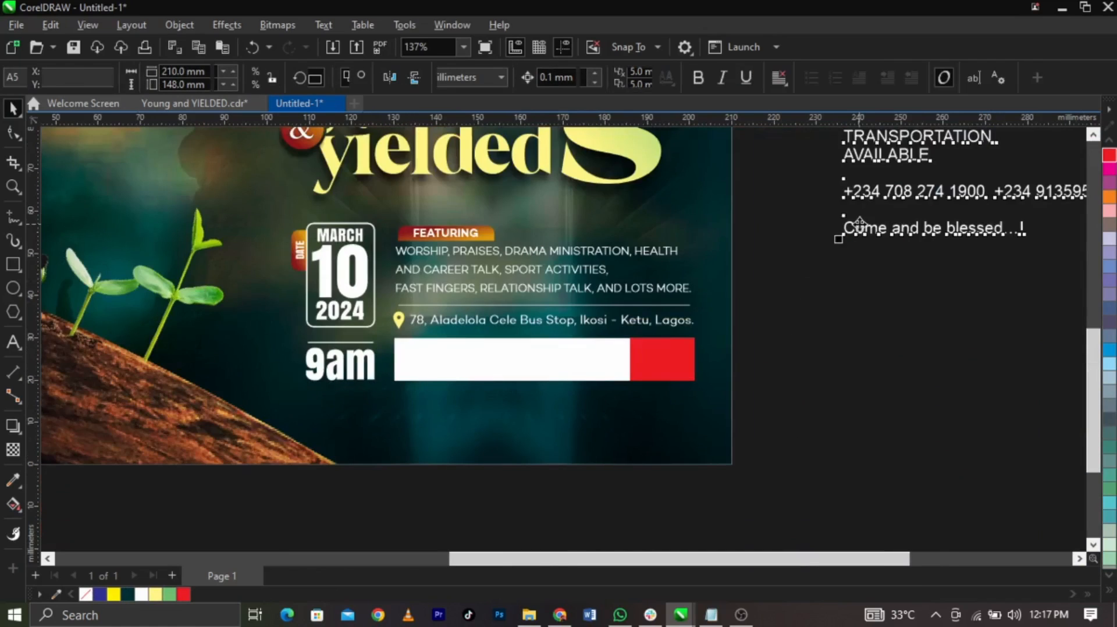
{"action": "scroll", "coordinate": [866, 223], "scroll_direction": "down", "scroll_amount": 3}
{"action": "left_click_drag", "start_coordinate": [865, 205], "coordinate": [822, 405]}
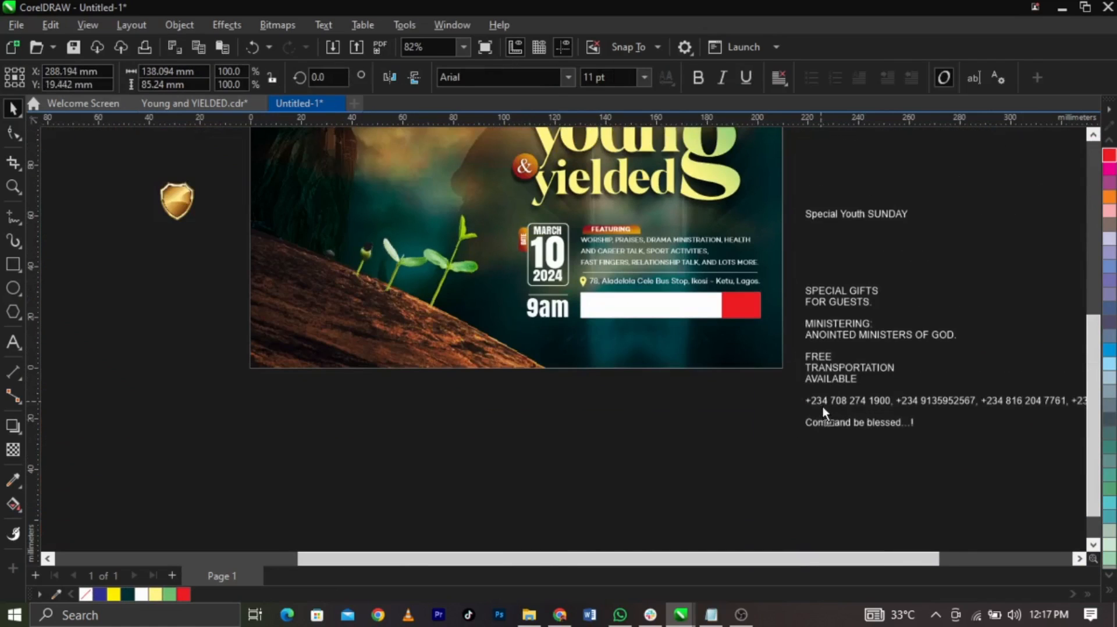
{"action": "scroll", "coordinate": [835, 309], "scroll_direction": "up", "scroll_amount": 2}
{"action": "double_click", "coordinate": [834, 303]}
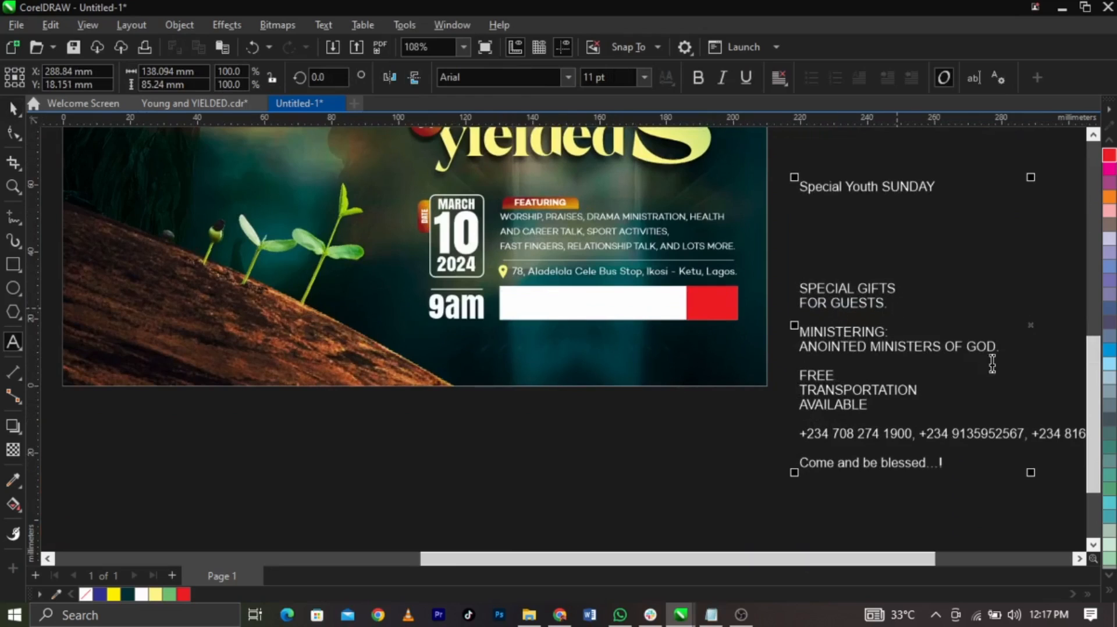
{"action": "left_click_drag", "start_coordinate": [1008, 352], "coordinate": [796, 291]}
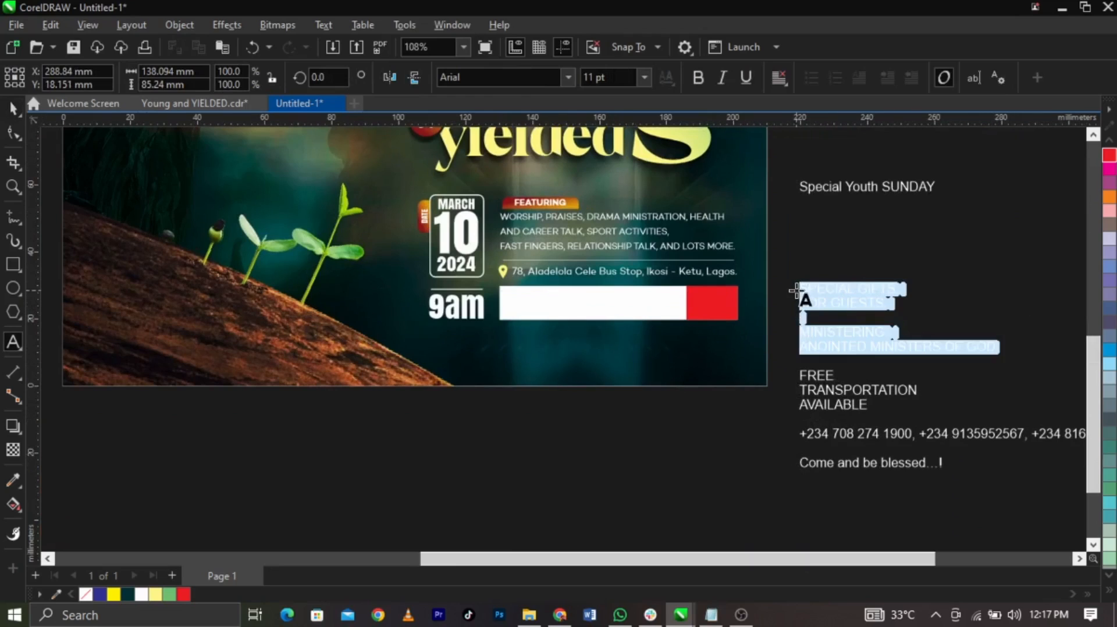
{"action": "left_click_drag", "start_coordinate": [893, 415], "coordinate": [706, 301]}
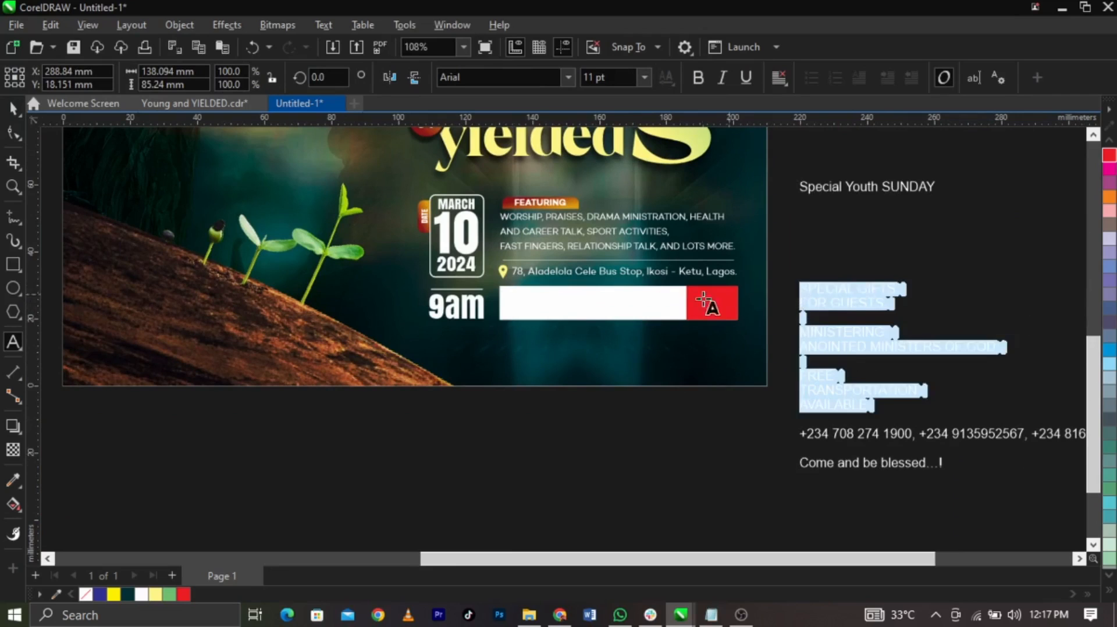
{"action": "key", "text": "Delete"}
{"action": "left_click", "coordinate": [583, 310]}
{"action": "type", "text": "SPECIAL GIFTS  FOR GUESTS.  MINISTERING:  ANOINTED MINISTERS OF GOD.  FREE  TRANSPORTATION  AVAILABLE"}
Colour the pasted text black, scale it down to about 4.5 pt and place it at the white bar
{"action": "key", "text": "F2"}
{"action": "left_click_drag", "start_coordinate": [405, 267], "coordinate": [840, 374]}
{"action": "left_click", "coordinate": [1110, 590]}
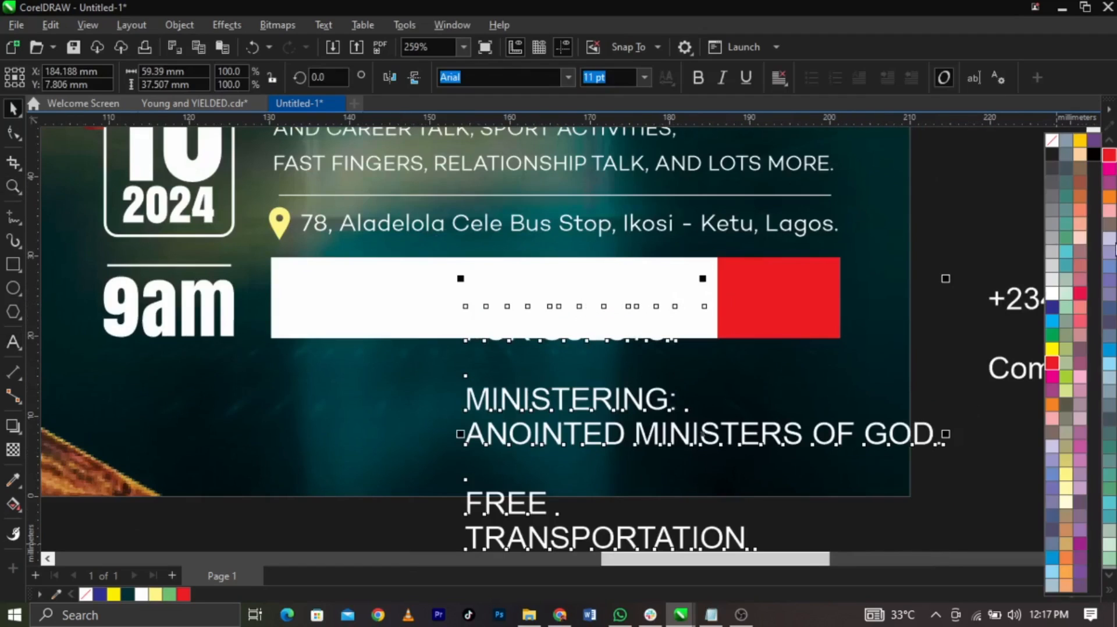
{"action": "left_click", "coordinate": [1094, 156]}
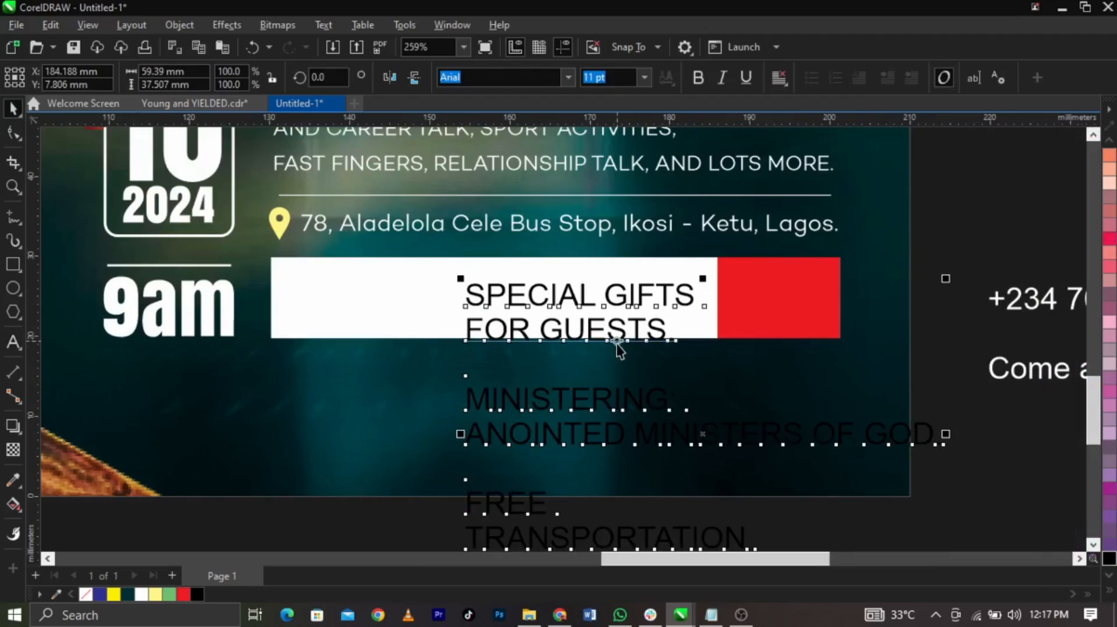
{"action": "left_click_drag", "start_coordinate": [619, 342], "coordinate": [564, 315]}
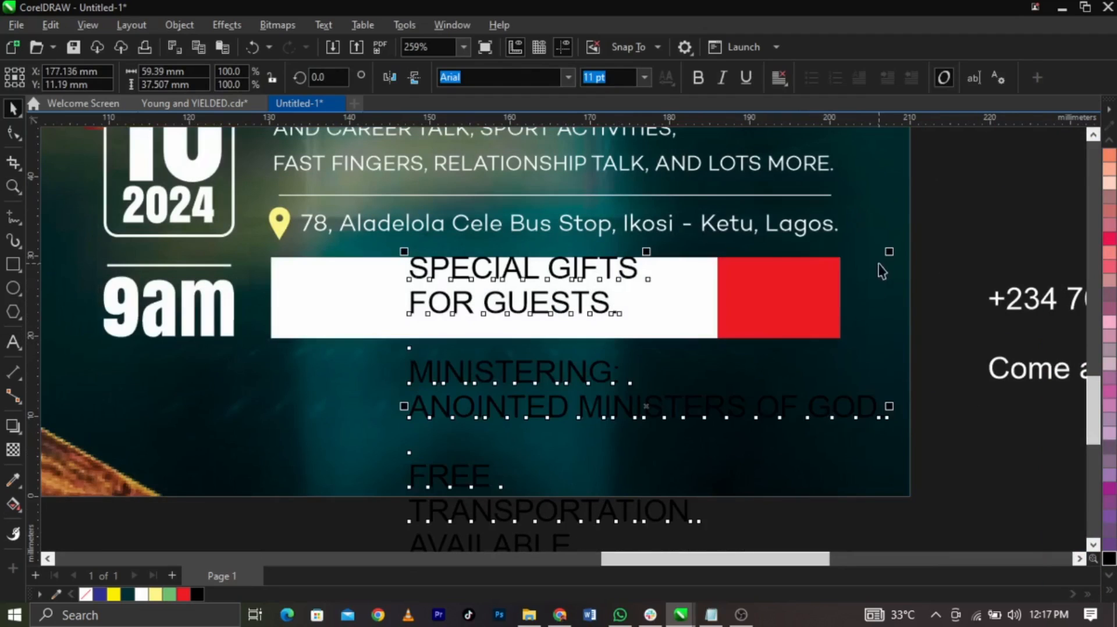
{"action": "left_click_drag", "start_coordinate": [890, 253], "coordinate": [850, 336]}
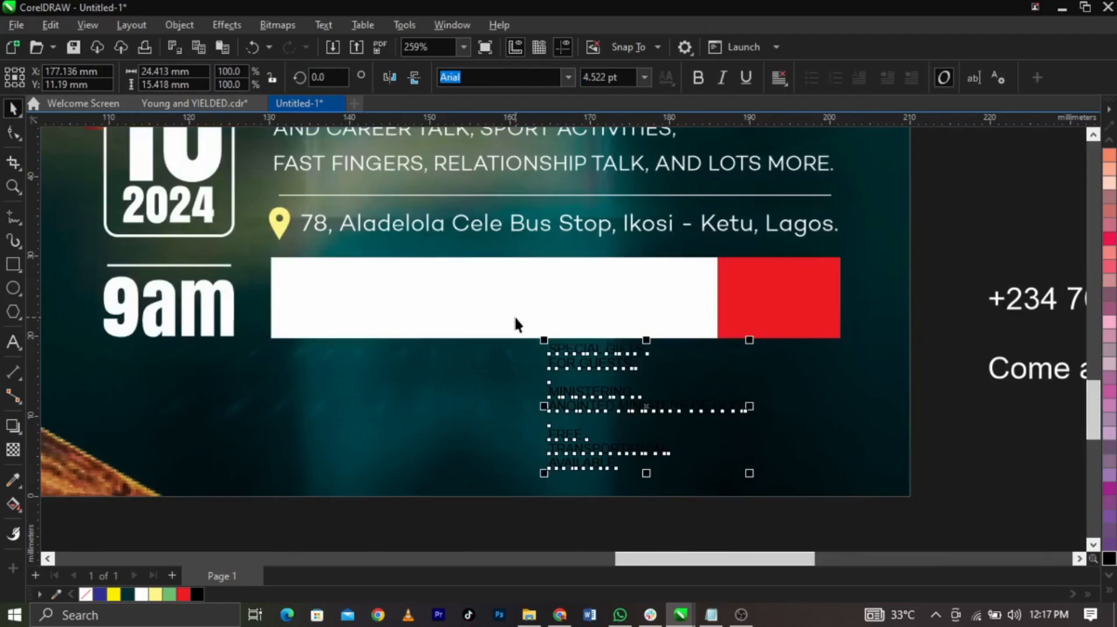
{"action": "scroll", "coordinate": [516, 320], "scroll_direction": "up", "scroll_amount": 2}
{"action": "left_click_drag", "start_coordinate": [474, 348], "coordinate": [299, 281]}
Set the pasted text's font to Campton Book and make it bold
{"action": "type", "text": "Campton Book"}
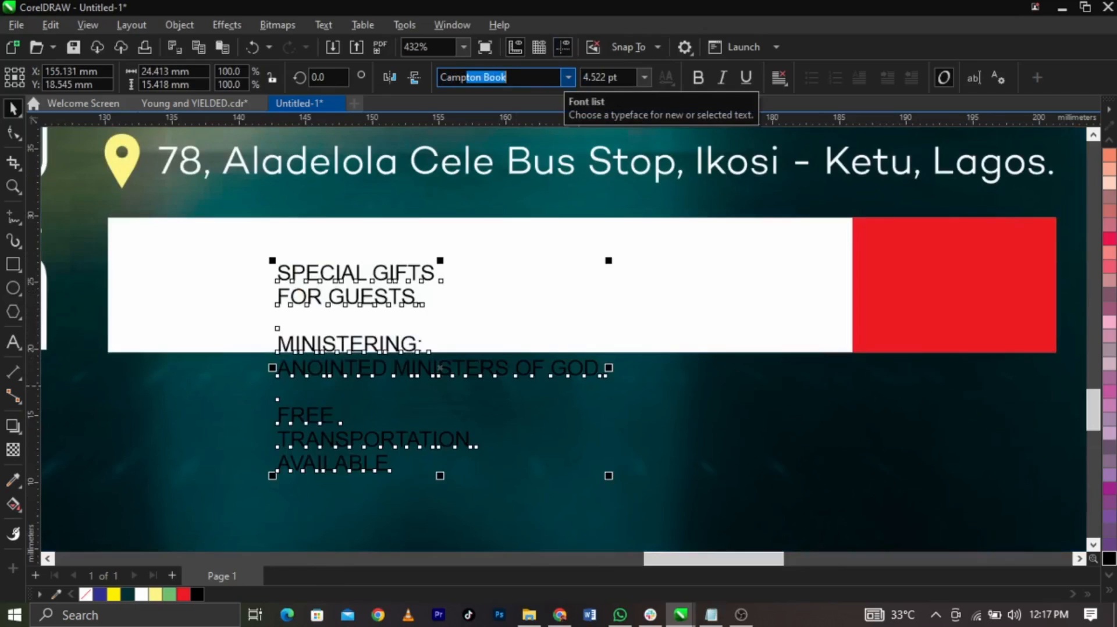
{"action": "key", "text": "Return"}
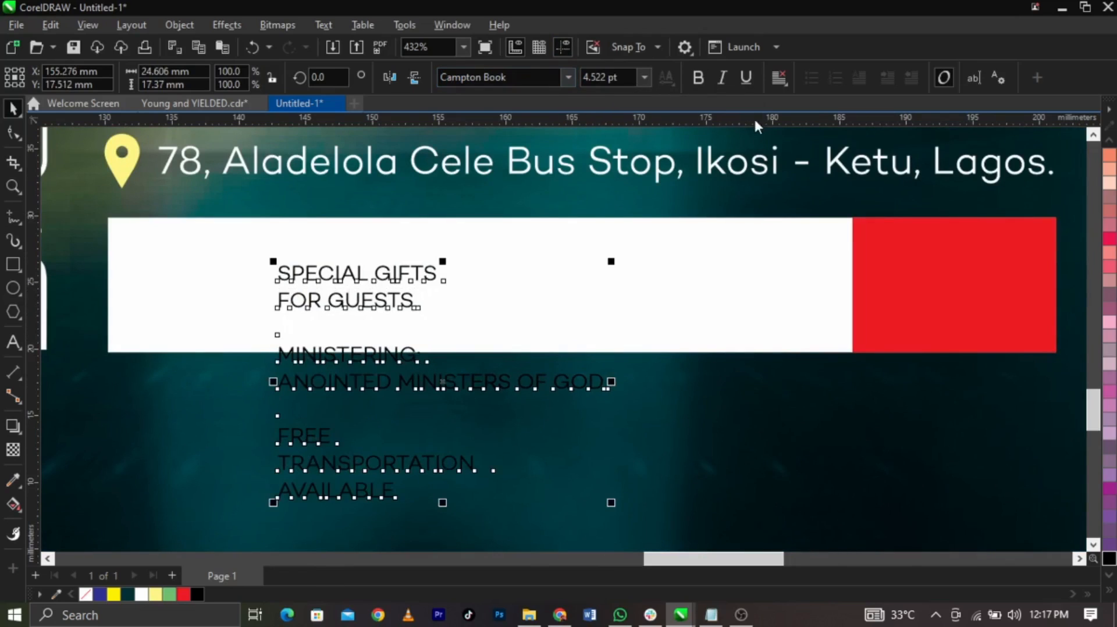
{"action": "left_click", "coordinate": [701, 78]}
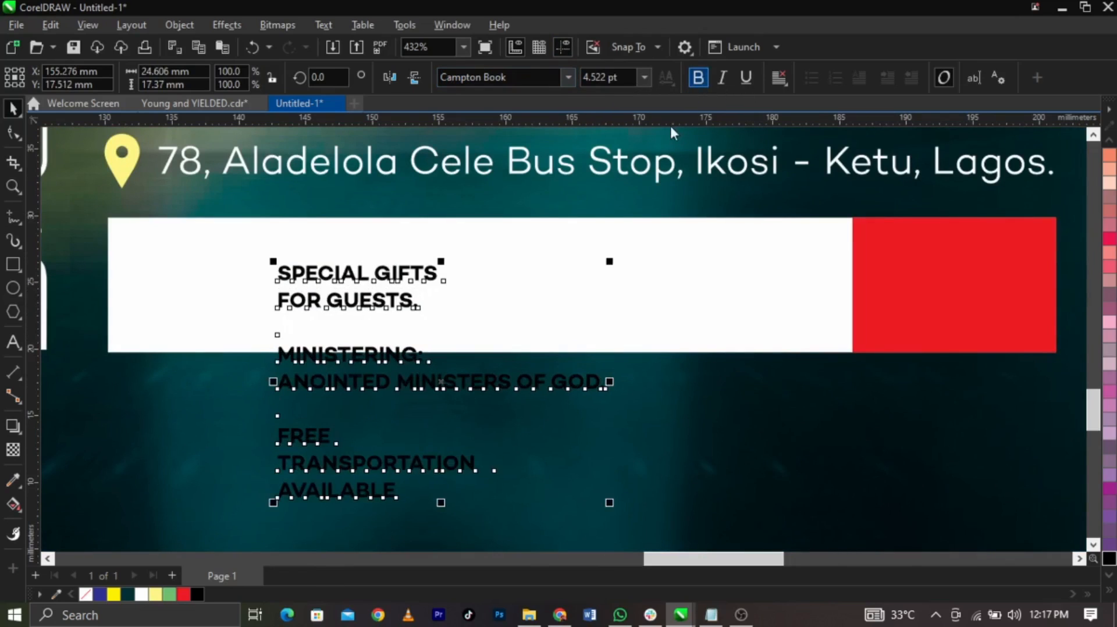
Split "SPECIAL GIFTS FOR GUESTS." into its own text near the bar's left end and shift the remaining text to the right
{"action": "left_click", "coordinate": [373, 299]}
{"action": "left_click_drag", "start_coordinate": [432, 300], "coordinate": [294, 272]}
{"action": "key", "text": "ctrl+x"}
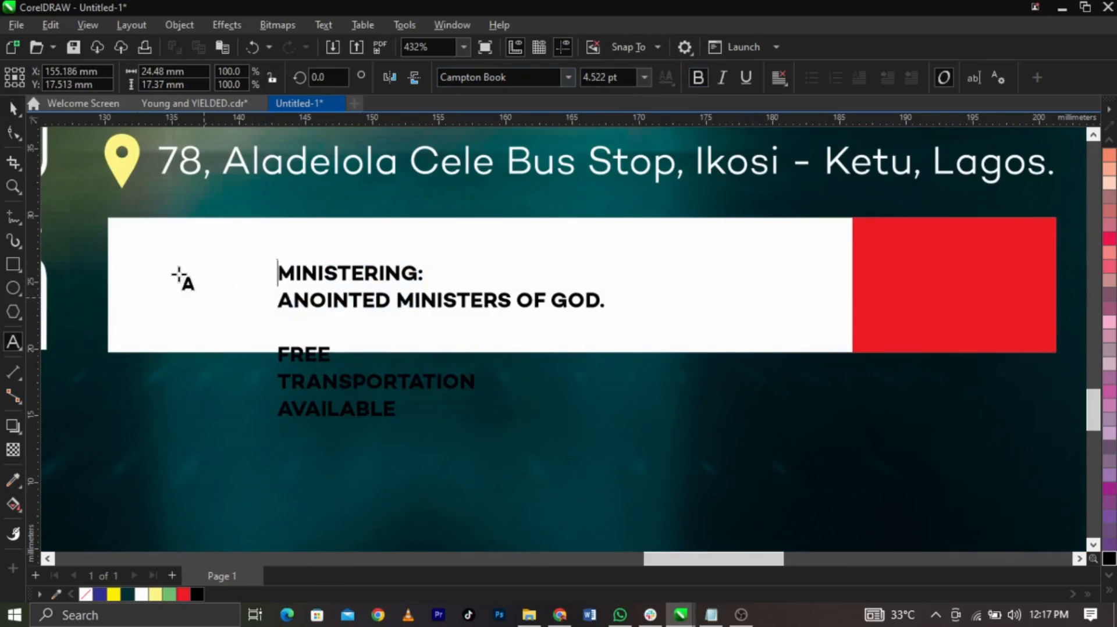
{"action": "left_click", "coordinate": [175, 264]}
{"action": "key", "text": "ctrl+v"}
{"action": "key", "text": "ctrl+space"}
{"action": "left_click_drag", "start_coordinate": [366, 307], "coordinate": [631, 304]}
Cut "MINISTERING: ANOINTED MINISTERS OF GOD." from the remaining text and paste it as a separate text on the white bar
{"action": "key", "text": "F8"}
{"action": "left_click", "coordinate": [533, 257], "text": "shift"}
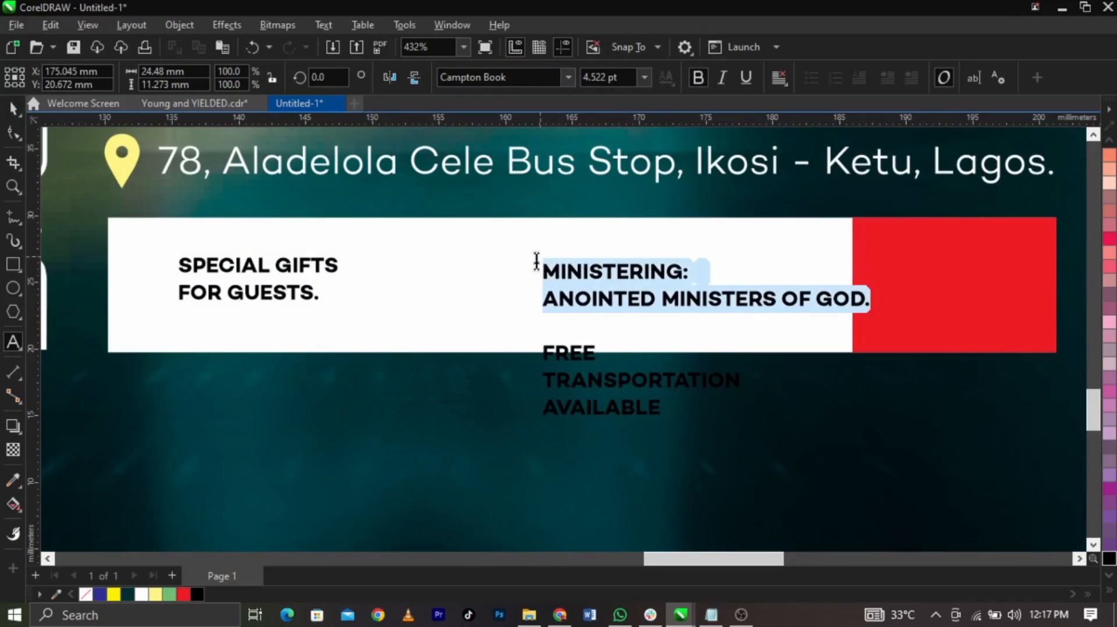
{"action": "key", "text": "ctrl+x"}
{"action": "left_click", "coordinate": [487, 244]}
{"action": "key", "text": "ctrl+v"}
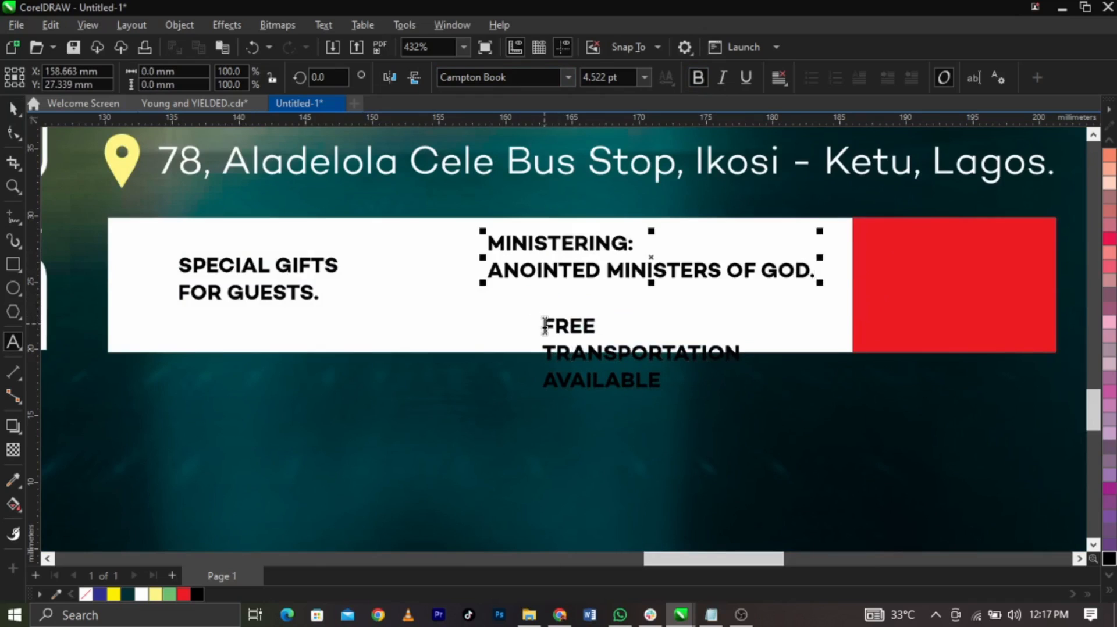
Remove the blank lines above "FREE TRANSPORTATION AVAILABLE" and move that text onto the red block
{"action": "left_click", "coordinate": [545, 325]}
{"action": "key", "text": "BackSpace"}
{"action": "key", "text": "BackSpace"}
{"action": "key", "text": "ctrl+space"}
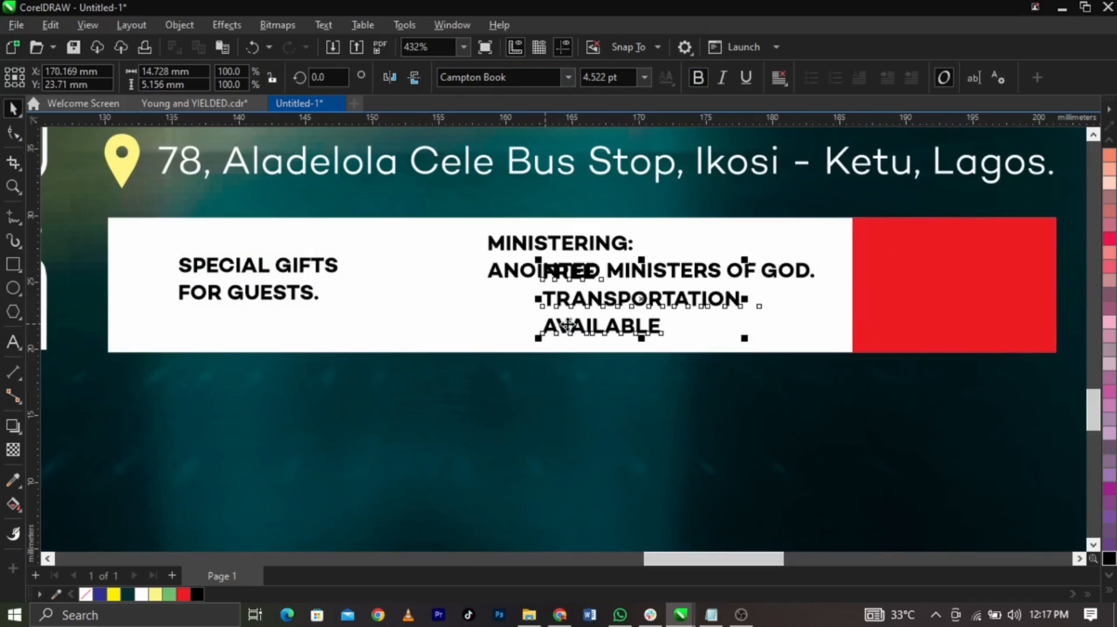
{"action": "left_click_drag", "start_coordinate": [570, 326], "coordinate": [923, 317]}
Move the ministering text level with the special gifts text and align the two on the white bar
{"action": "left_click", "coordinate": [591, 272]}
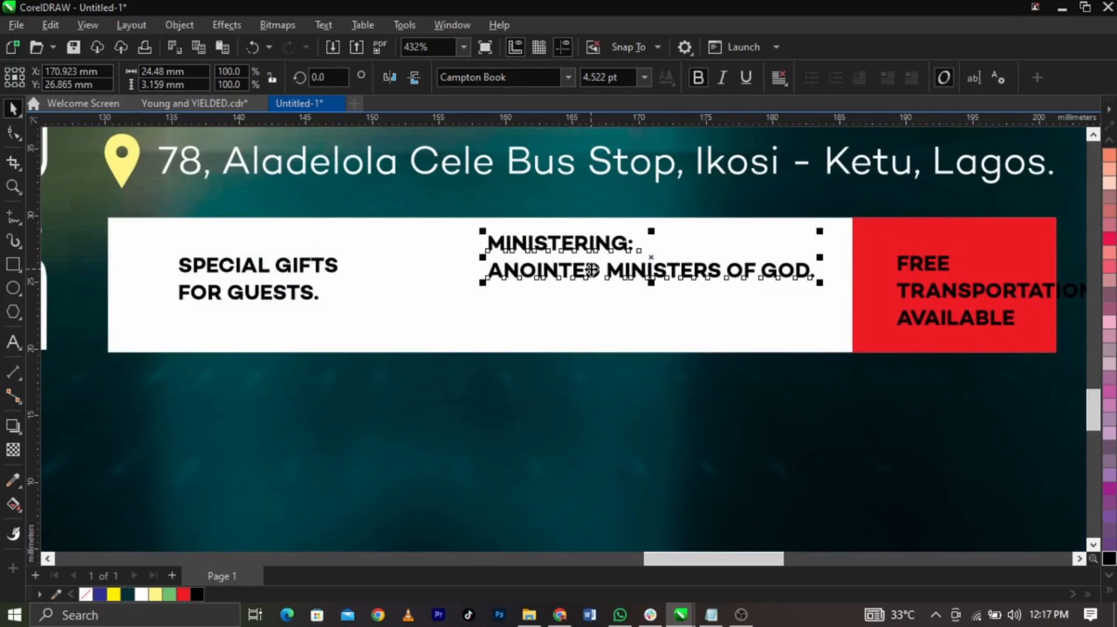
{"action": "left_click_drag", "start_coordinate": [591, 272], "coordinate": [561, 294]}
{"action": "left_click", "coordinate": [307, 296], "text": "shift"}
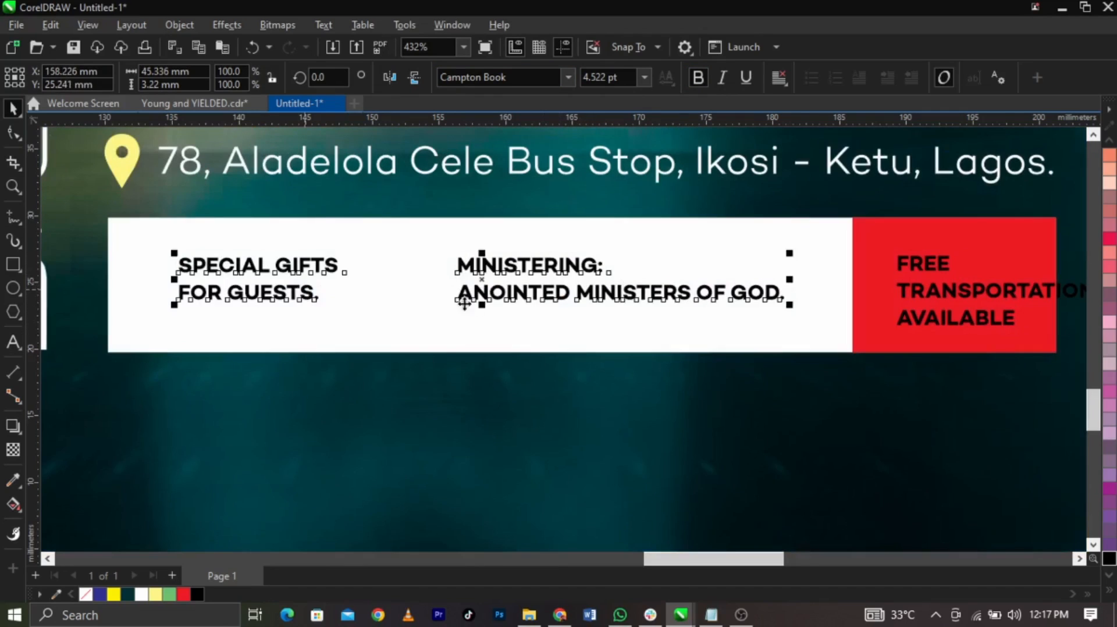
{"action": "left_click", "coordinate": [518, 329]}
Colour the headings "MINISTERING:" and "SPECIAL GIFTS" red, leaving their second lines black
{"action": "double_click", "coordinate": [542, 279]}
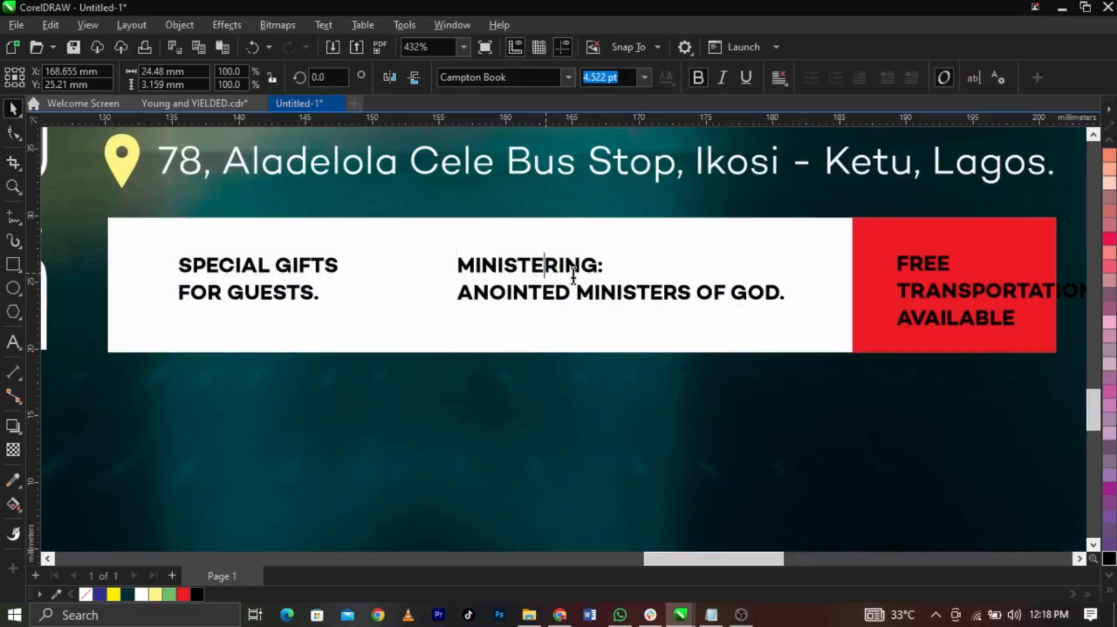
{"action": "left_click", "coordinate": [425, 265], "text": "shift"}
{"action": "left_click", "coordinate": [178, 596]}
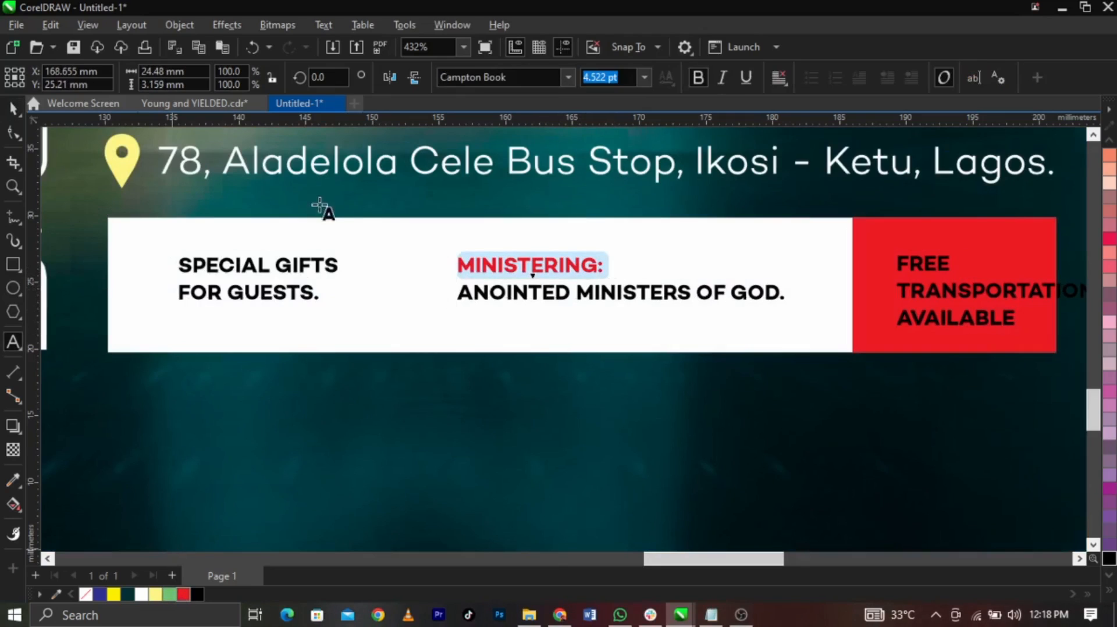
{"action": "left_click", "coordinate": [339, 268]}
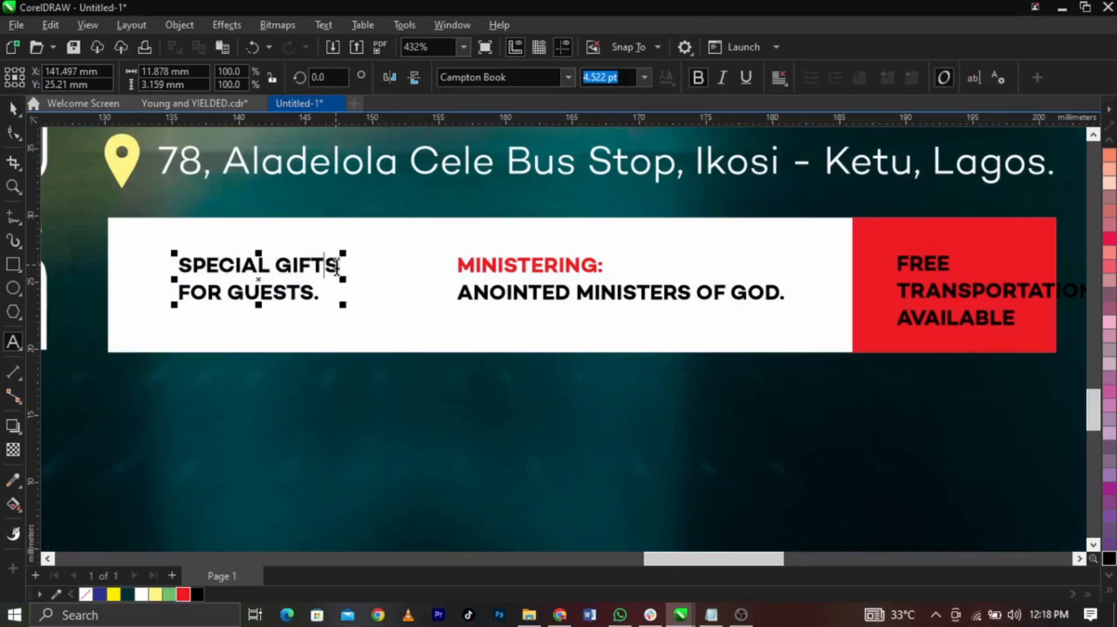
{"action": "left_click_drag", "start_coordinate": [339, 267], "coordinate": [144, 269]}
{"action": "left_click", "coordinate": [183, 594]}
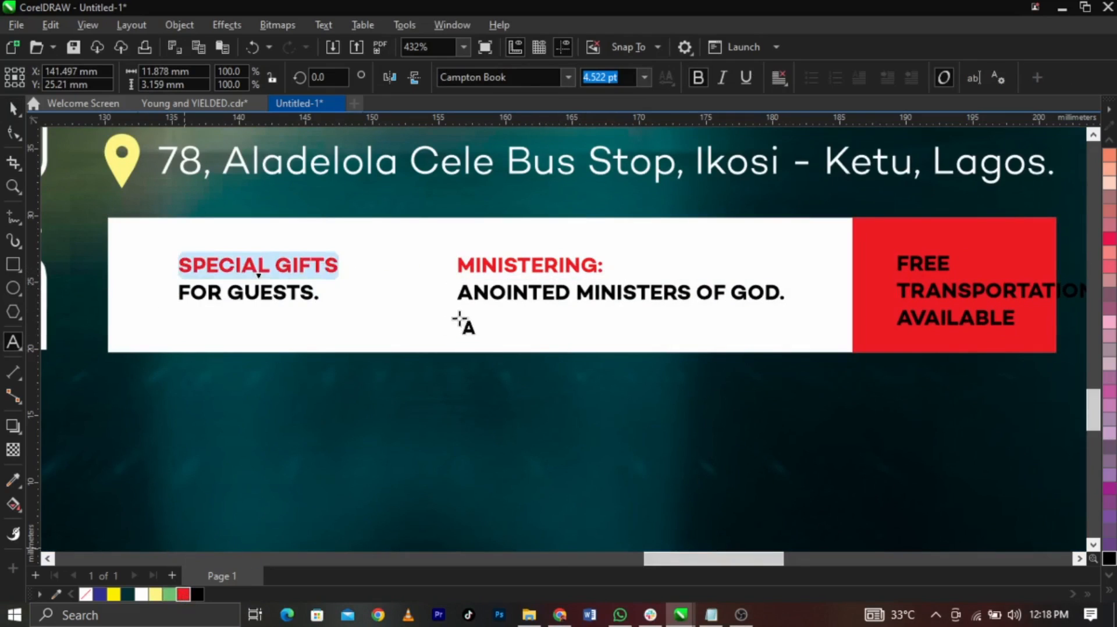
Move the ministering text slightly closer to the special gifts text and check the spacing across the bar
{"action": "scroll", "coordinate": [582, 305], "scroll_direction": "up", "scroll_amount": 2}
{"action": "key", "text": "ctrl+space"}
{"action": "left_click_drag", "start_coordinate": [588, 315], "coordinate": [557, 315]}
{"action": "scroll", "coordinate": [465, 289], "scroll_direction": "down", "scroll_amount": 3}
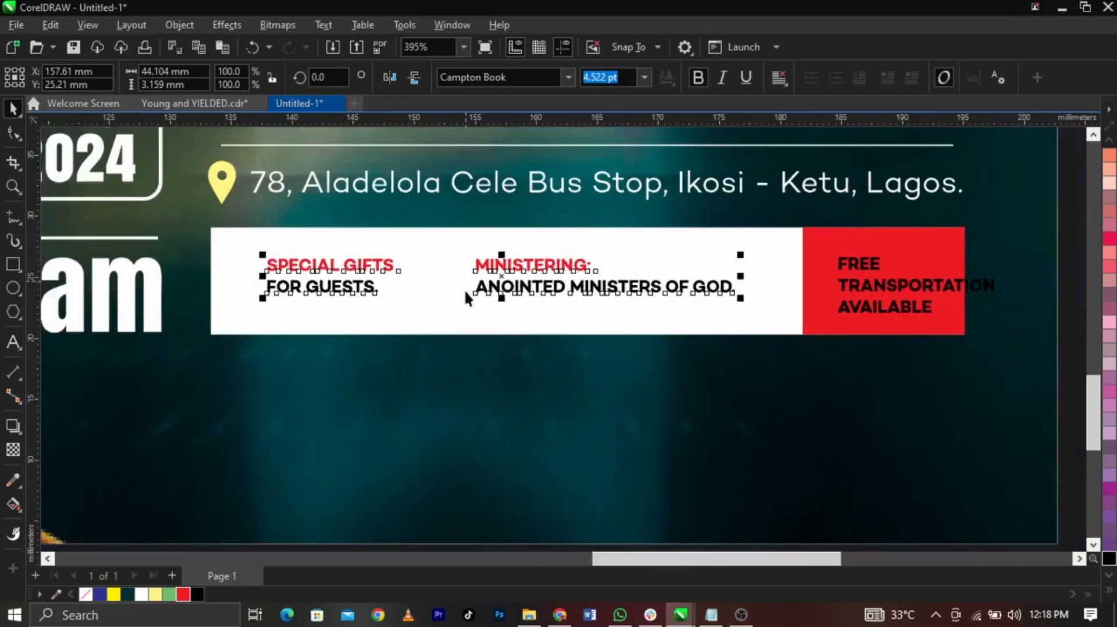
{"action": "left_click", "coordinate": [506, 336]}
{"action": "key", "text": "z"}
{"action": "left_click_drag", "start_coordinate": [241, 245], "coordinate": [840, 344]}
{"action": "key", "text": "space"}
{"action": "scroll", "coordinate": [809, 319], "scroll_direction": "down", "scroll_amount": 1}
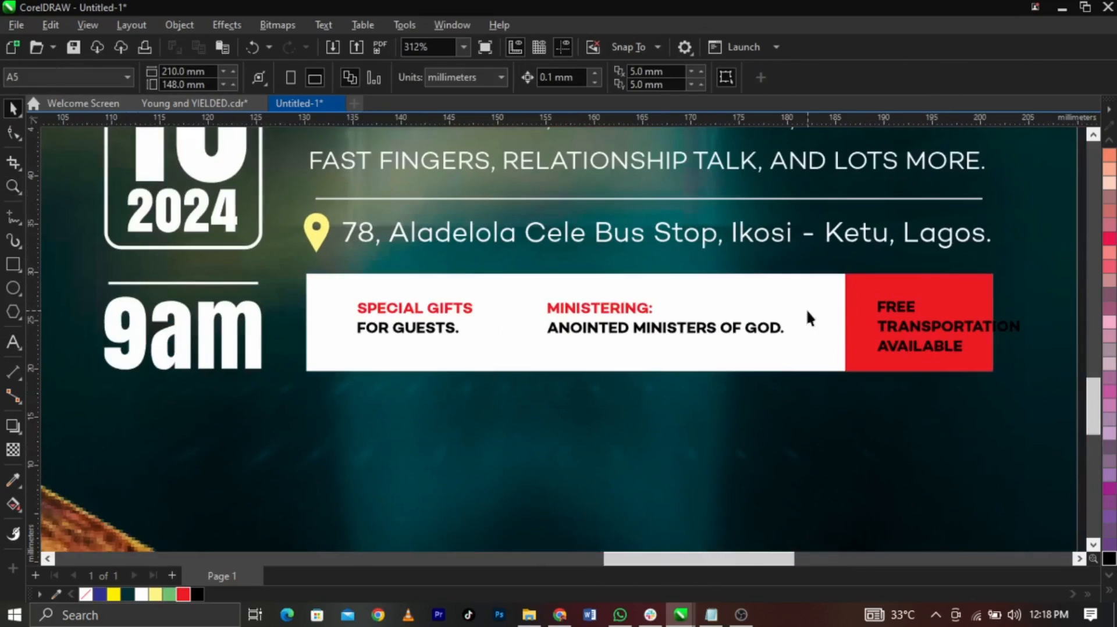
Widen the red block to about 16.5 mm by extending its left edge over the white bar
{"action": "left_click", "coordinate": [955, 316]}
{"action": "scroll", "coordinate": [955, 316], "scroll_direction": "up", "scroll_amount": 2}
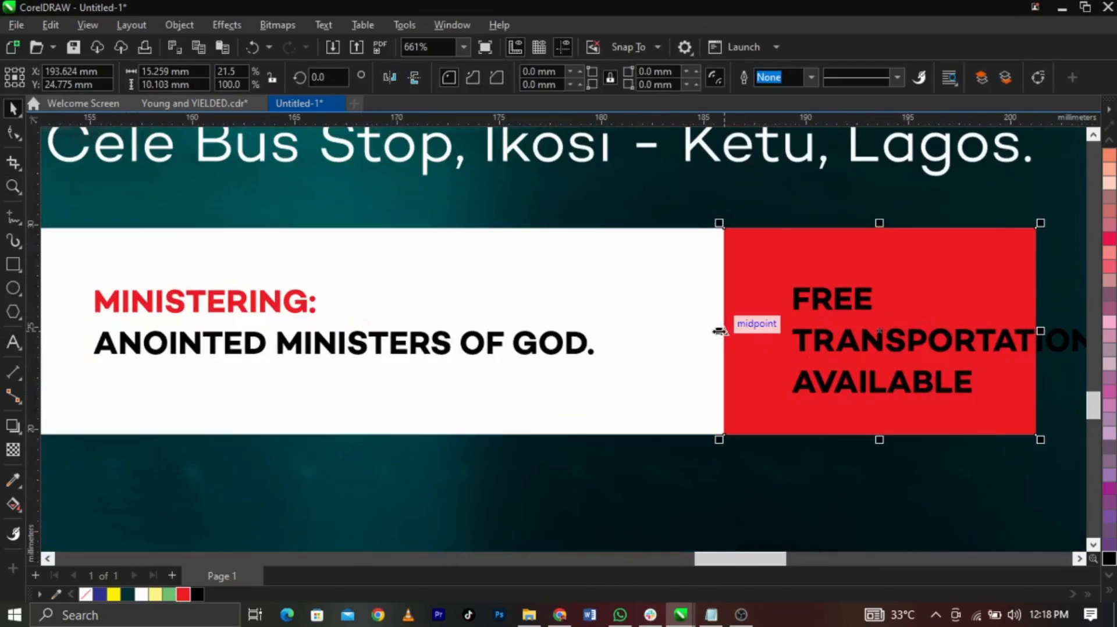
{"action": "left_click_drag", "start_coordinate": [720, 331], "coordinate": [698, 331]}
Shift the free transportation text left within the red block and colour it white
{"action": "left_click", "coordinate": [831, 306]}
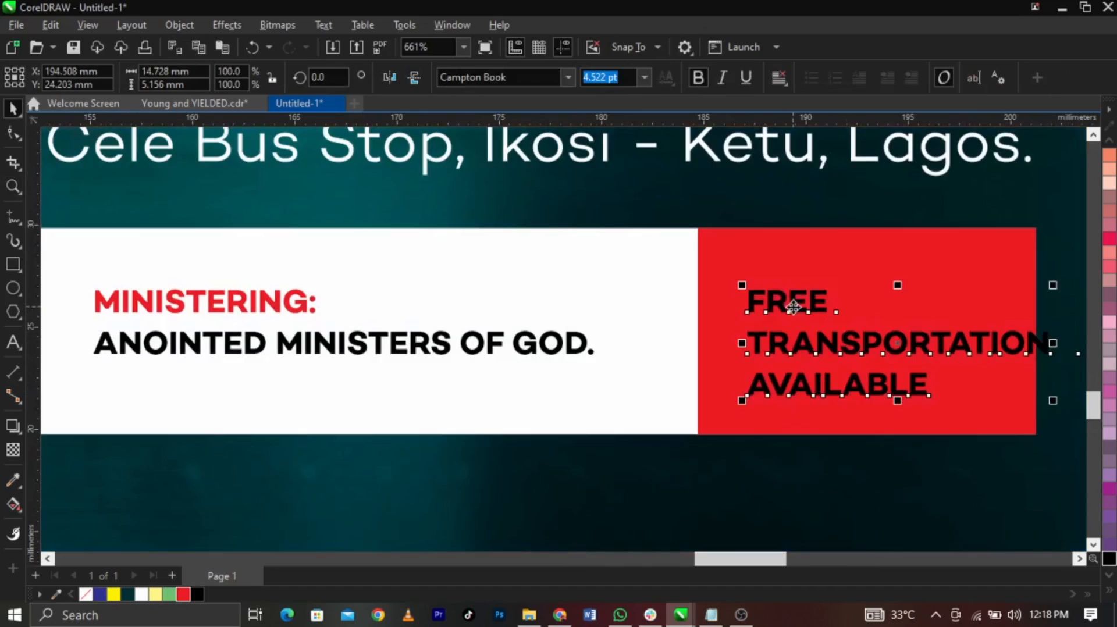
{"action": "left_click", "coordinate": [793, 307]}
{"action": "left_click", "coordinate": [845, 344]}
{"action": "left_click", "coordinate": [141, 594]}
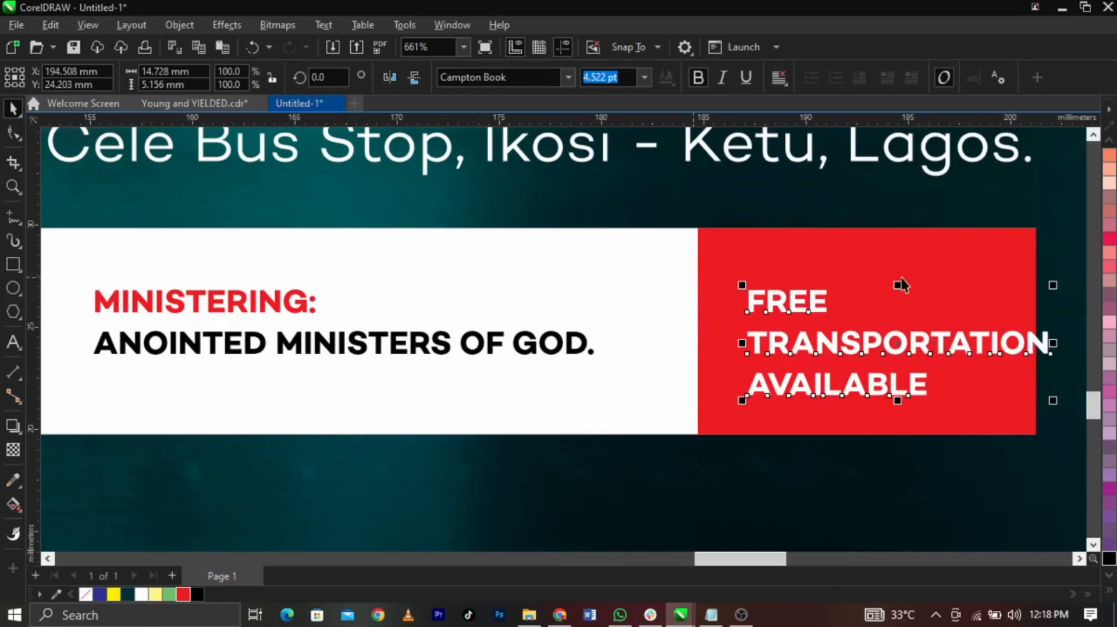
Separate "FREE" from the lines below it and enlarge it to about 11.4 pt
{"action": "left_click", "coordinate": [818, 304]}
{"action": "left_click_drag", "start_coordinate": [831, 284], "coordinate": [949, 239]}
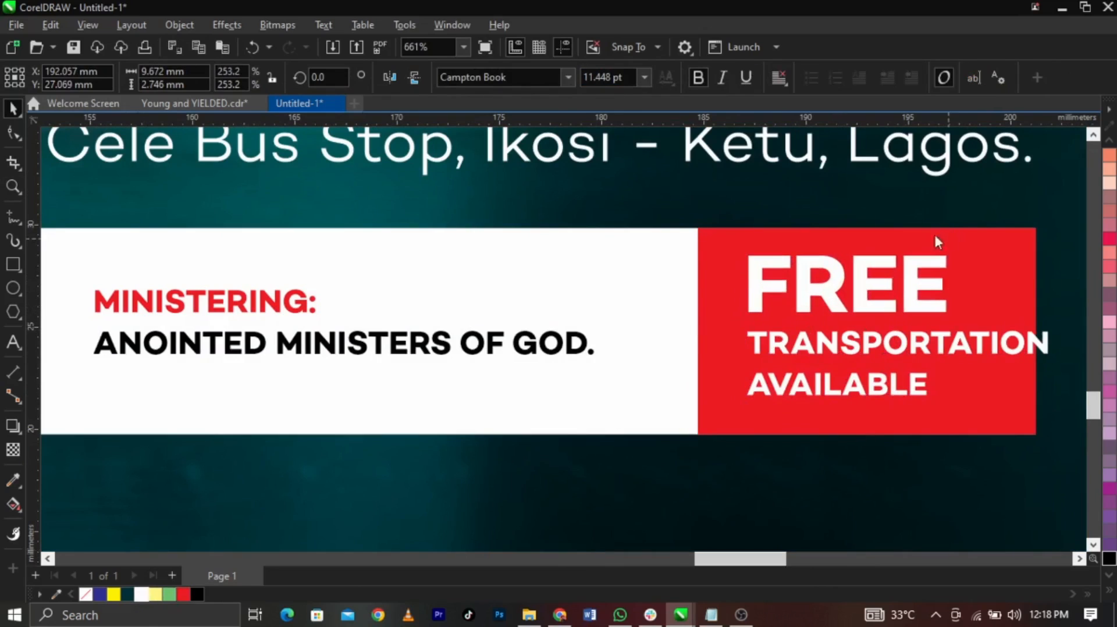
{"action": "left_click", "coordinate": [1023, 369]}
Scale "TRANSPORTATION" and "AVAILABLE" down to the width of "FREE" and centre all three lines in the red block
{"action": "left_click", "coordinate": [911, 385]}
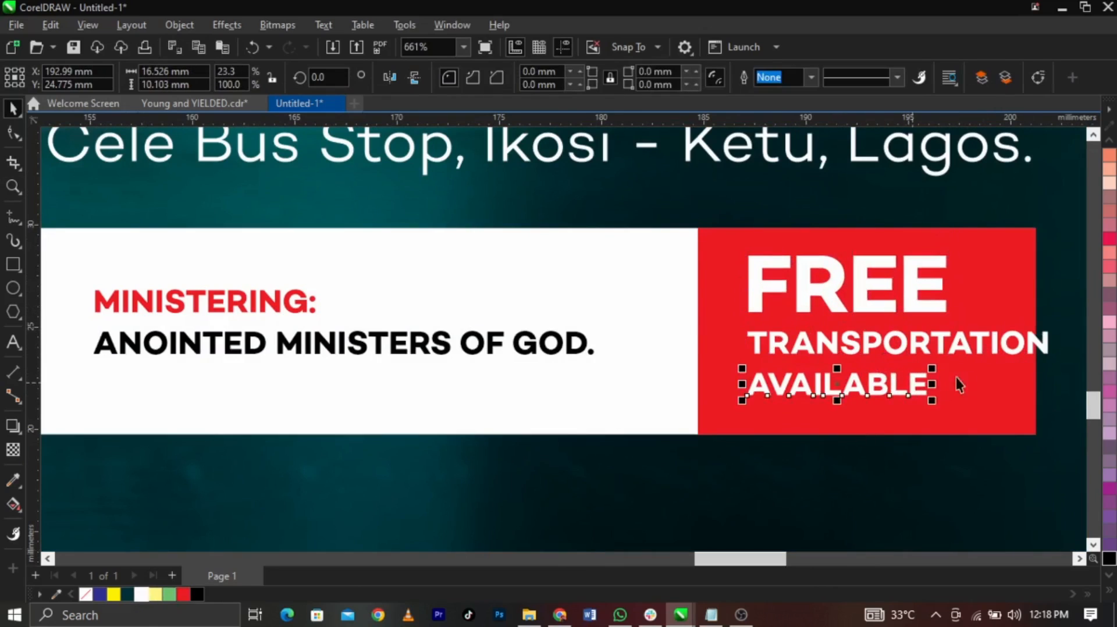
{"action": "left_click", "coordinate": [1041, 349], "text": "shift"}
{"action": "left_click_drag", "start_coordinate": [1056, 399], "coordinate": [934, 366]}
{"action": "left_click", "coordinate": [925, 303], "text": "shift"}
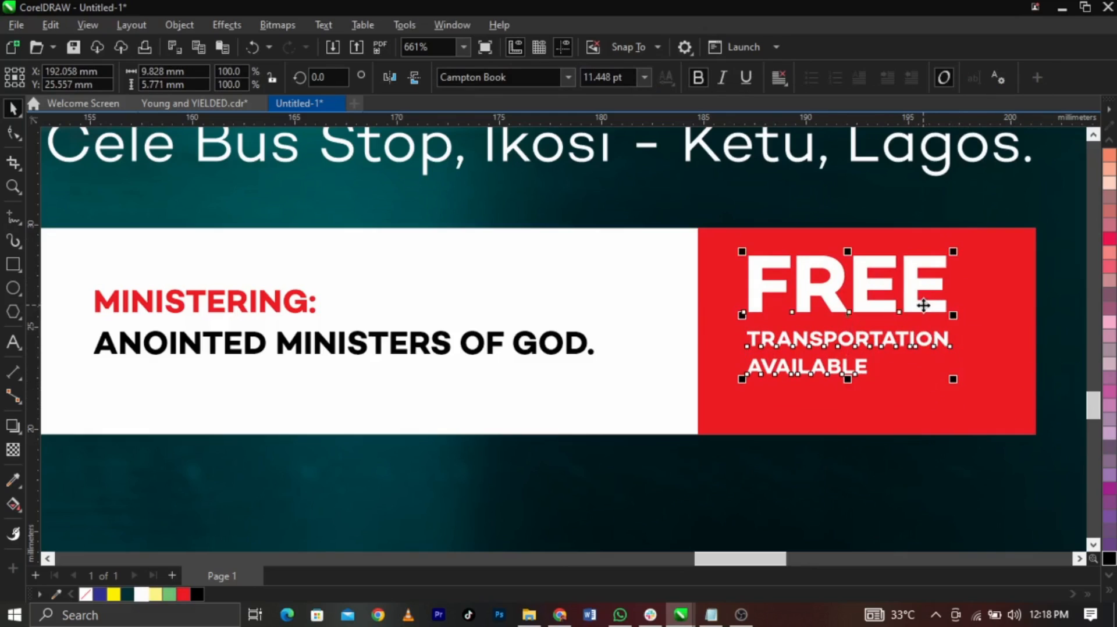
{"action": "left_click_drag", "start_coordinate": [925, 303], "coordinate": [950, 320]}
Break the remaining copy beside the page into separate lines and move the phone-number line below the information bar
{"action": "scroll", "coordinate": [731, 378], "scroll_direction": "down", "scroll_amount": 5}
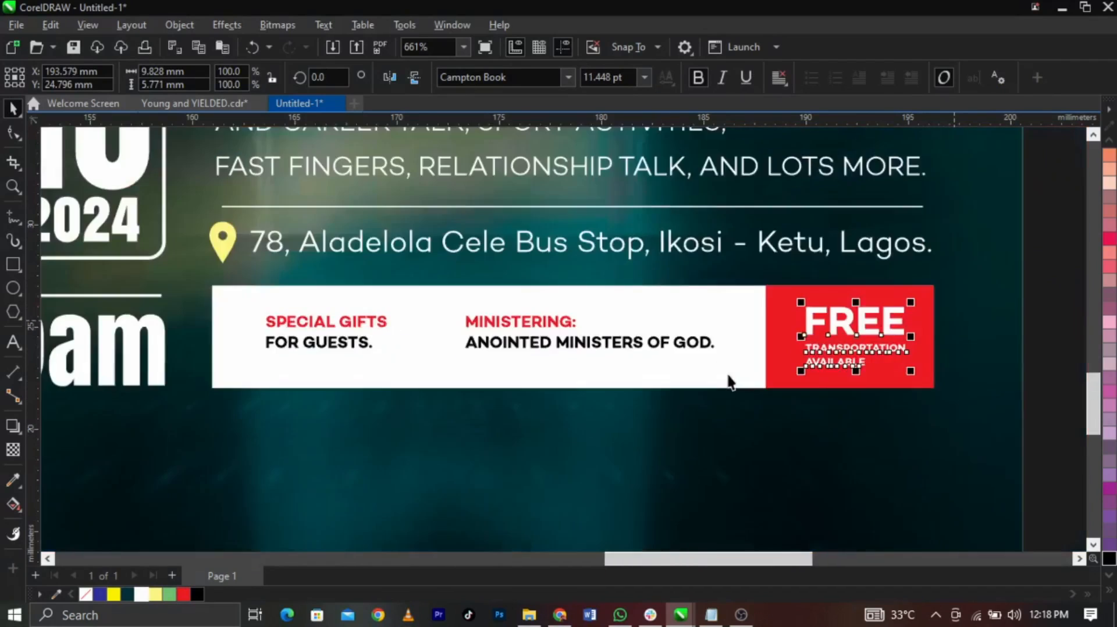
{"action": "left_click", "coordinate": [963, 378]}
{"action": "left_click", "coordinate": [980, 372]}
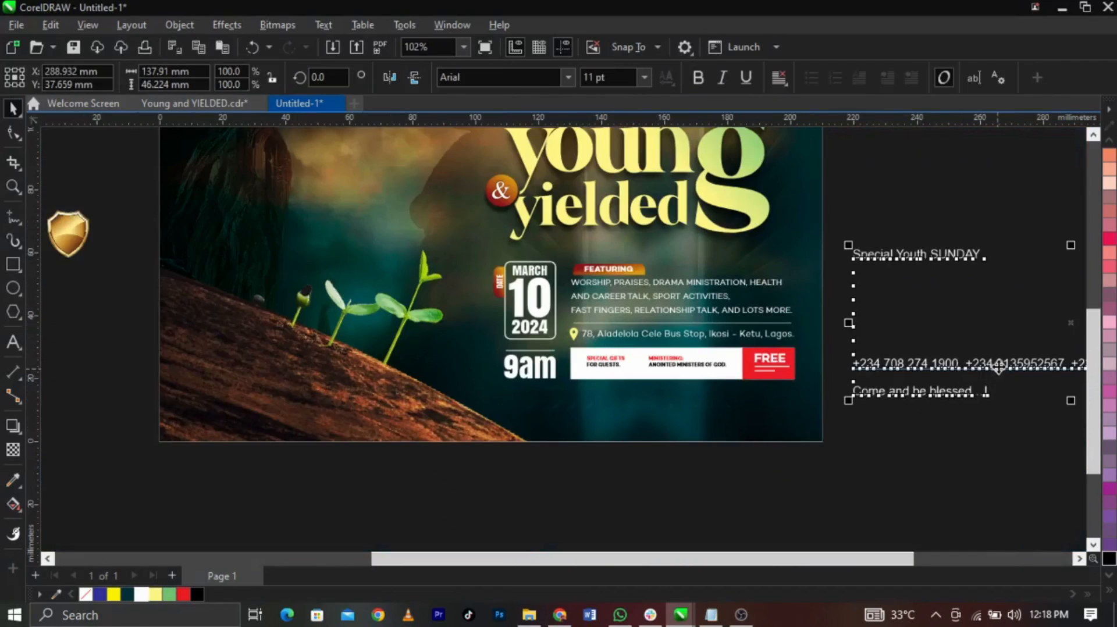
{"action": "key", "text": "ctrl+k"}
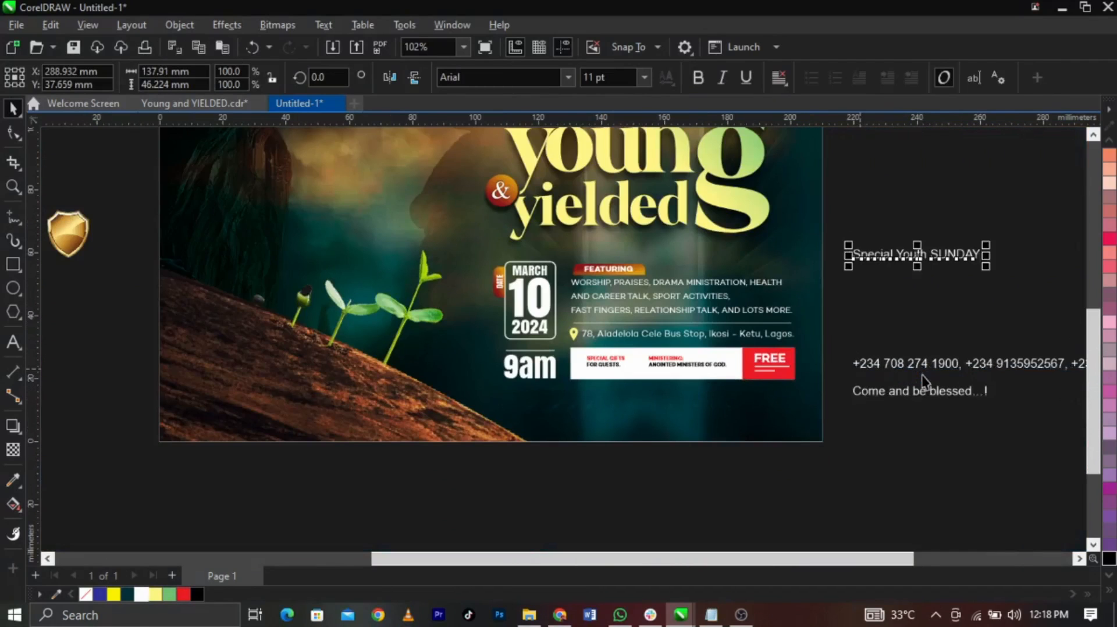
{"action": "left_click_drag", "start_coordinate": [946, 363], "coordinate": [522, 396]}
Set the font of the phone-number line below the information bar to Campton Book
{"action": "key", "text": "z"}
{"action": "left_click_drag", "start_coordinate": [295, 327], "coordinate": [890, 466]}
{"action": "key", "text": "space"}
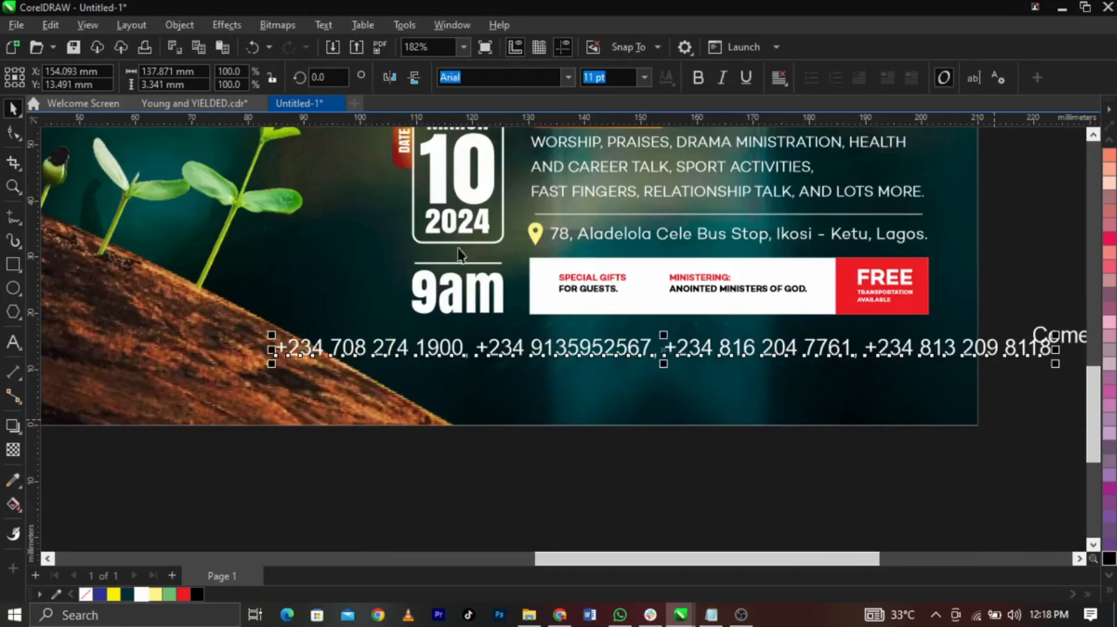
{"action": "type", "text": "Cam"}
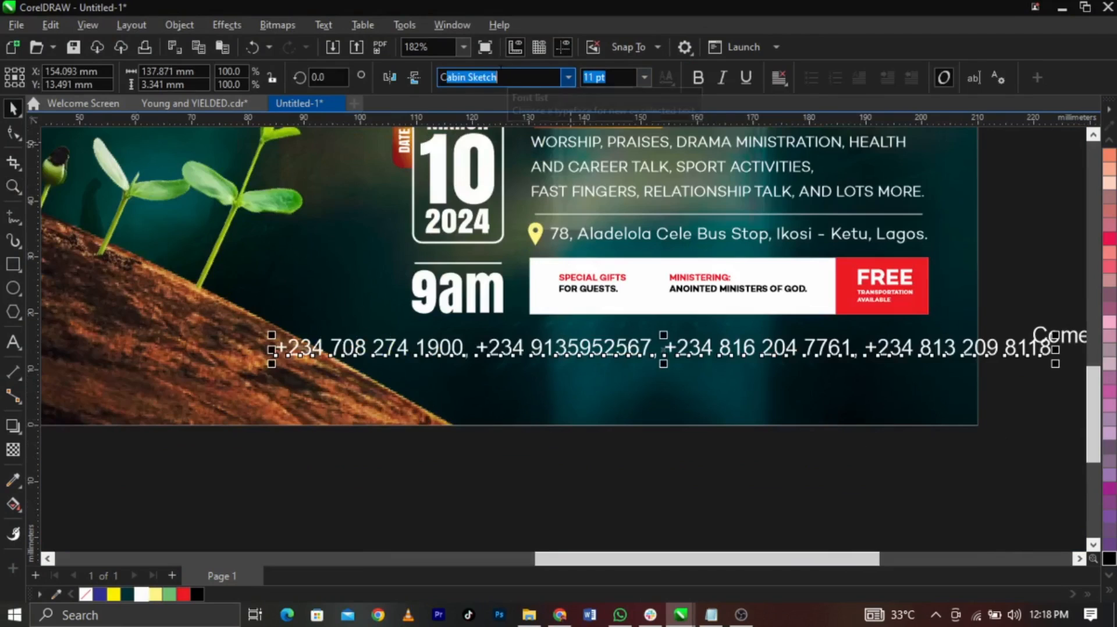
{"action": "type", "text": "pton Book"}
{"action": "key", "text": "Return"}
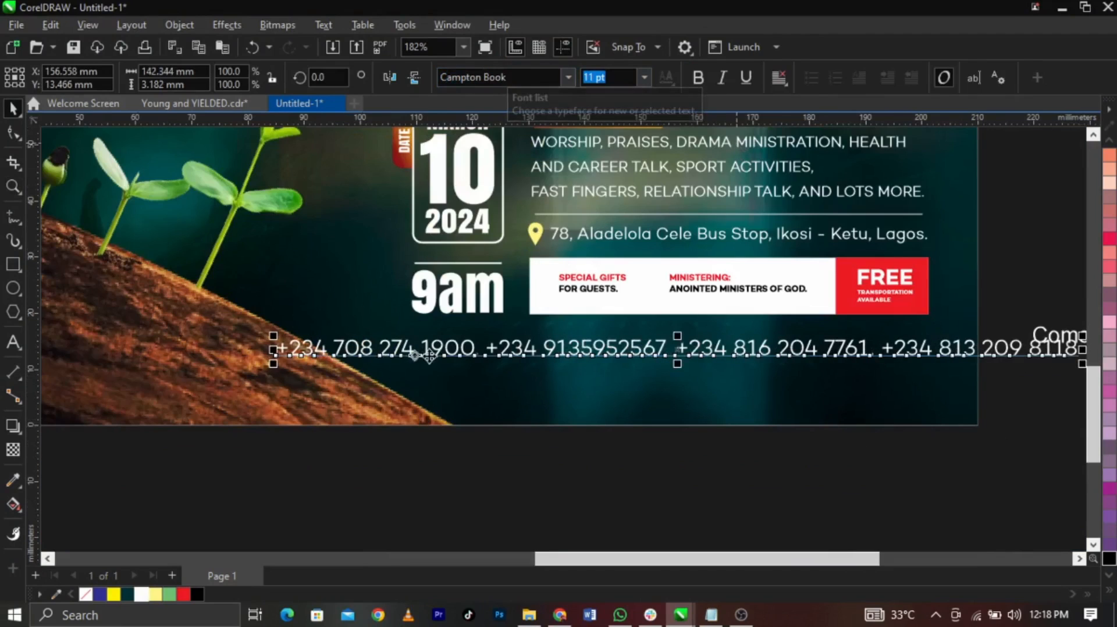
Scale the phone-number line down to about 7.1 pt and place it slightly lower, ending near the information bar's edge
{"action": "left_click_drag", "start_coordinate": [268, 370], "coordinate": [405, 400]}
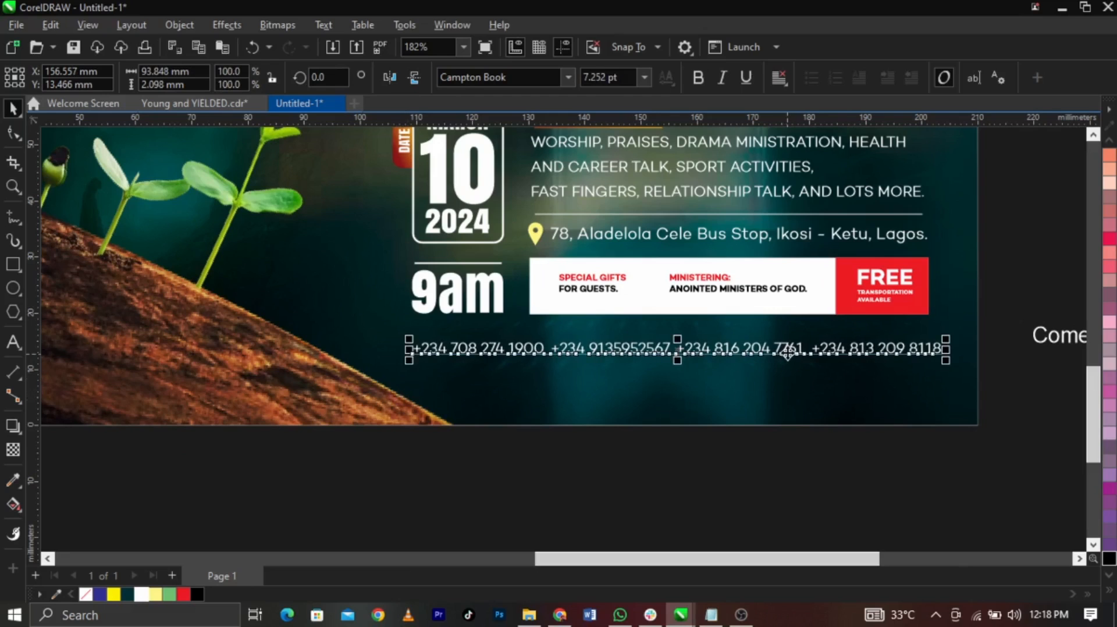
{"action": "mouse_move", "coordinate": [787, 352]}
{"action": "left_mouse_down"}
{"action": "mouse_move", "coordinate": [785, 378]}
{"action": "mouse_move", "coordinate": [787, 367]}
{"action": "left_mouse_up"}
{"action": "scroll", "coordinate": [945, 377], "scroll_direction": "up", "scroll_amount": 2}
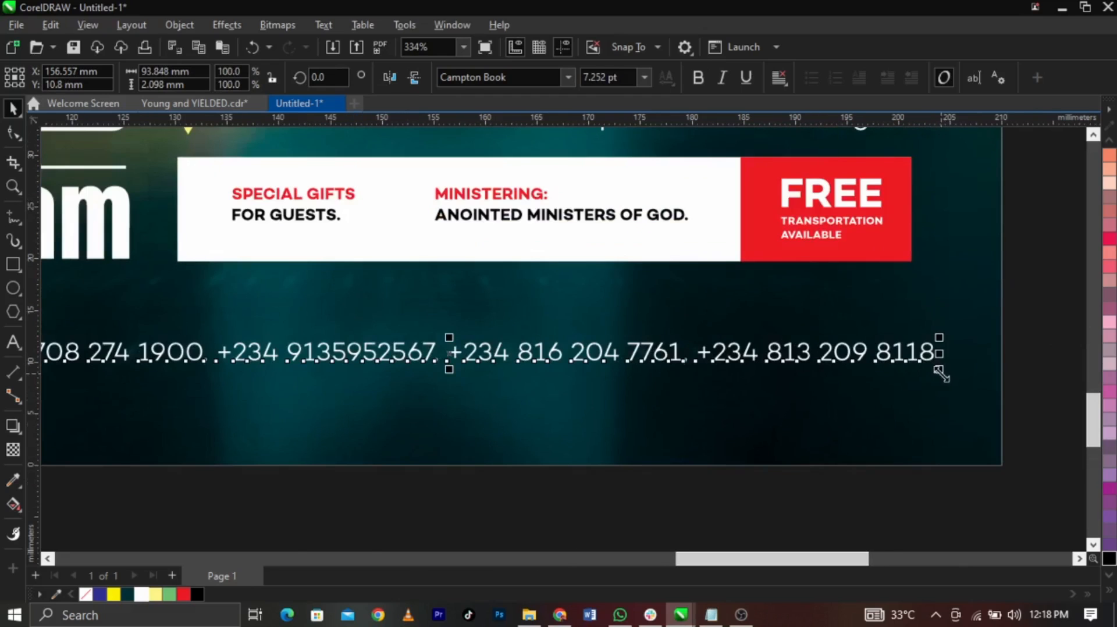
{"action": "left_click_drag", "start_coordinate": [941, 374], "coordinate": [918, 374]}
{"action": "scroll", "coordinate": [797, 375], "scroll_direction": "down", "scroll_amount": 4}
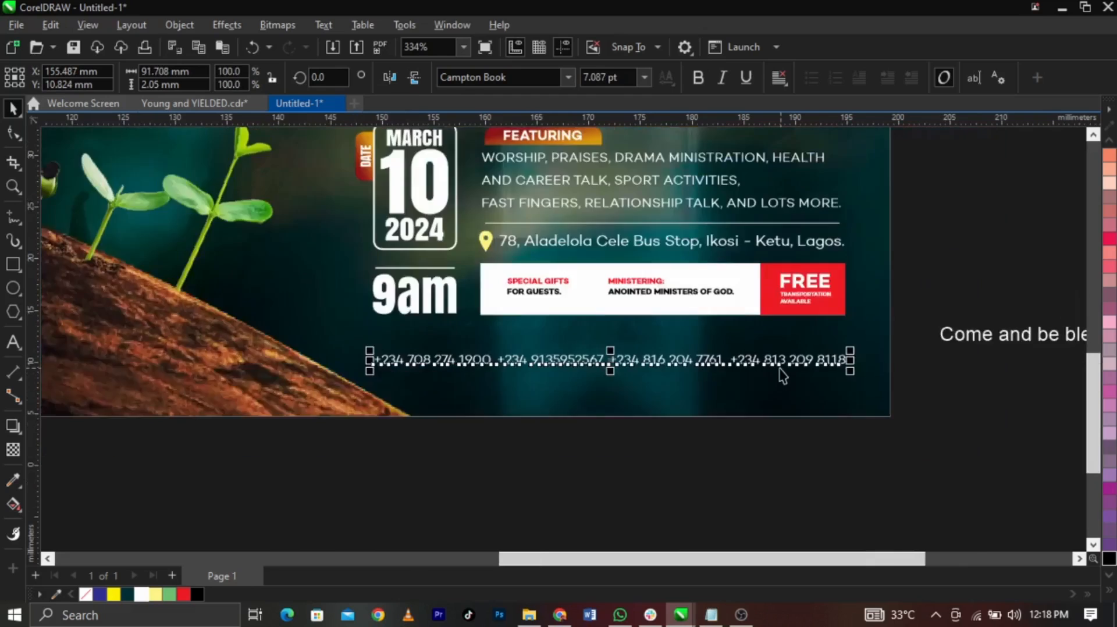
{"action": "left_click", "coordinate": [838, 463]}
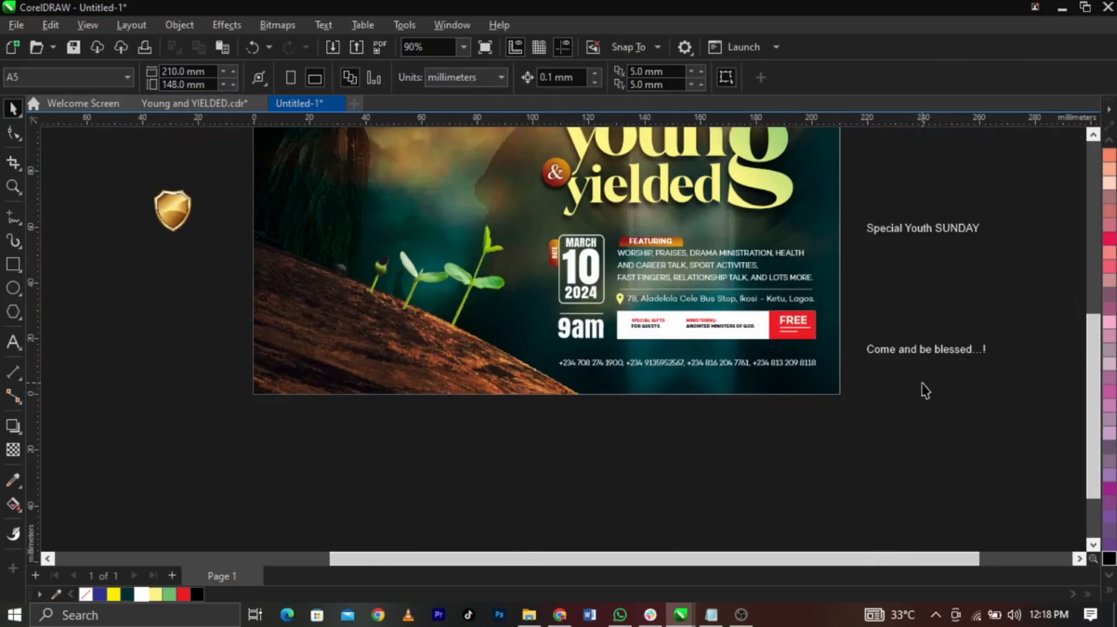
Move "Come and be blessed...!" onto the page's brown slope and format it bold, italic and yellow
{"action": "left_click", "coordinate": [942, 355]}
{"action": "left_click_drag", "start_coordinate": [965, 356], "coordinate": [441, 376]}
{"action": "left_click_drag", "start_coordinate": [913, 353], "coordinate": [352, 362]}
{"action": "left_click", "coordinate": [698, 78]}
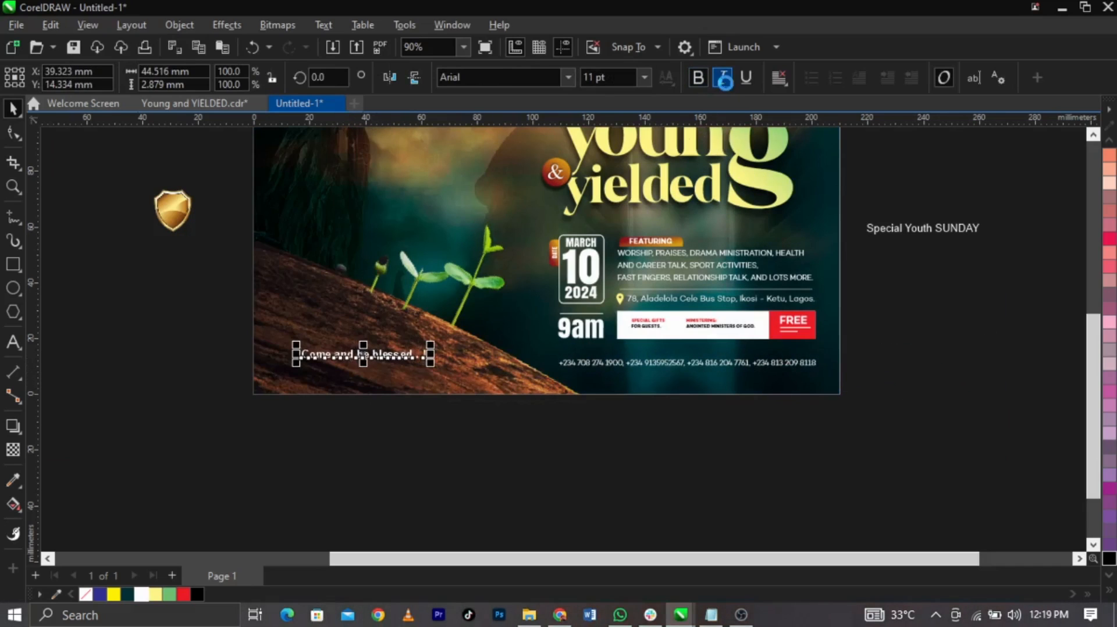
{"action": "left_click", "coordinate": [723, 79]}
{"action": "left_click", "coordinate": [113, 594]}
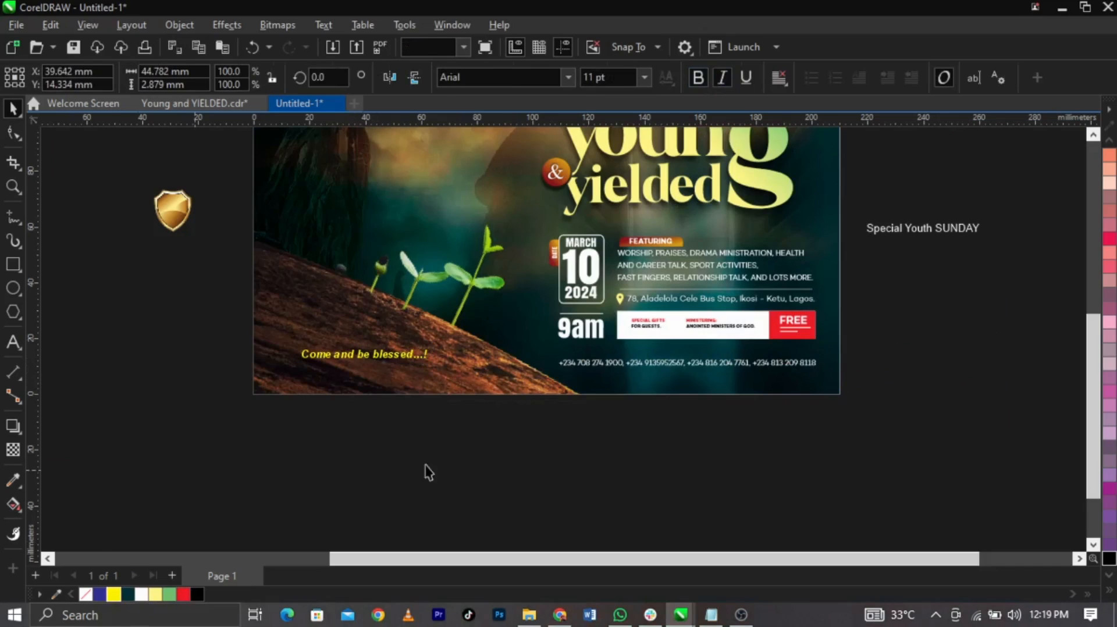
{"action": "left_click", "coordinate": [428, 470]}
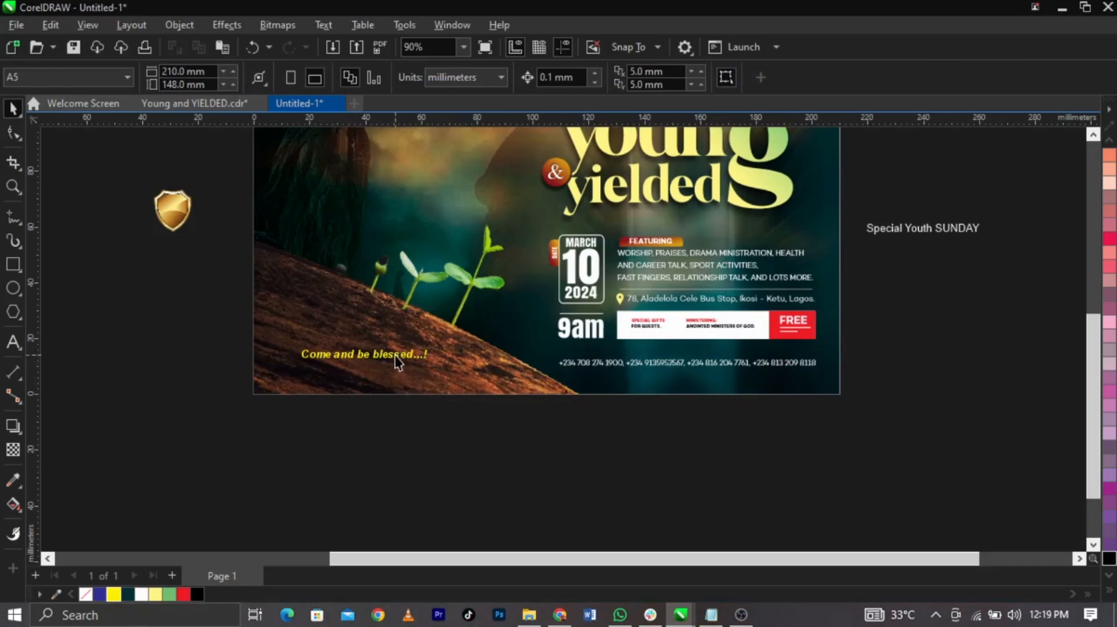
Align "Come and be blessed...!" horizontally in line with the phone-number line
{"action": "left_click", "coordinate": [594, 366], "text": "shift"}
{"action": "left_click", "coordinate": [557, 495]}
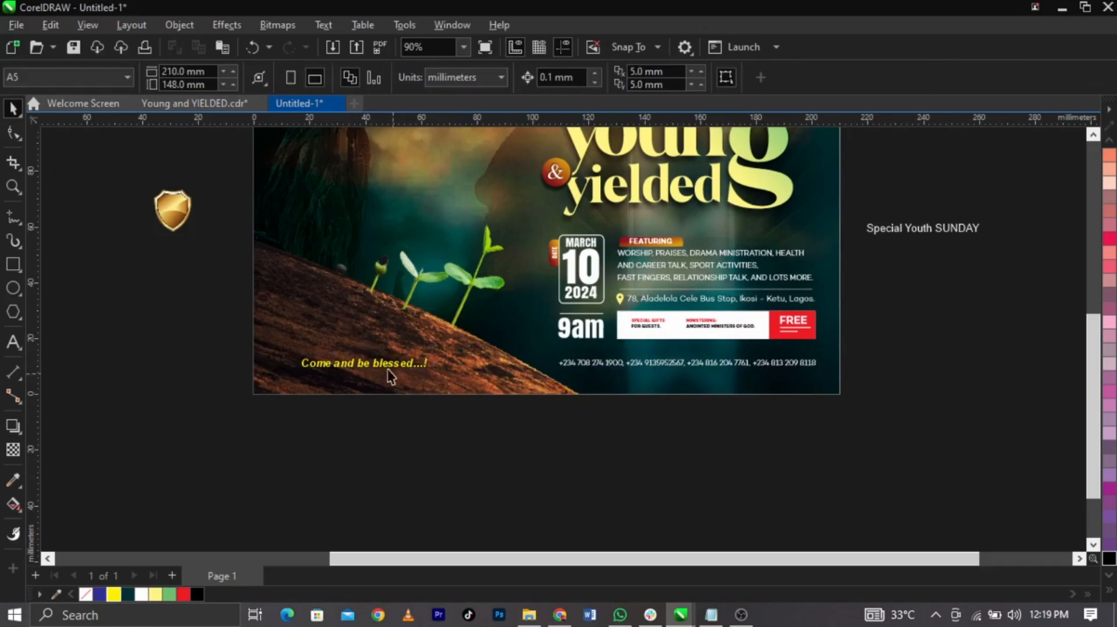
{"action": "scroll", "coordinate": [387, 376], "scroll_direction": "up", "scroll_amount": 2}
{"action": "scroll", "coordinate": [371, 378], "scroll_direction": "down", "scroll_amount": 2}
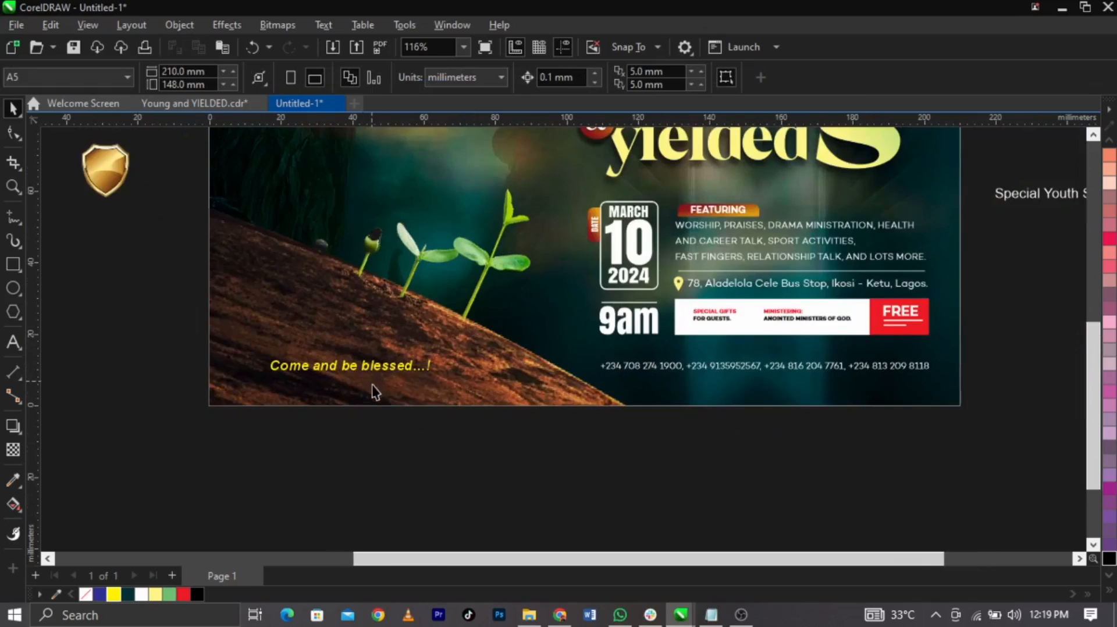
{"action": "scroll", "coordinate": [369, 389], "scroll_direction": "down", "scroll_amount": 2}
Move the "Special Youth SUNDAY" text from beside the page onto the flyer, above the seedlings
{"action": "key", "text": "z"}
{"action": "left_click_drag", "start_coordinate": [693, 430], "coordinate": [197, 119]}
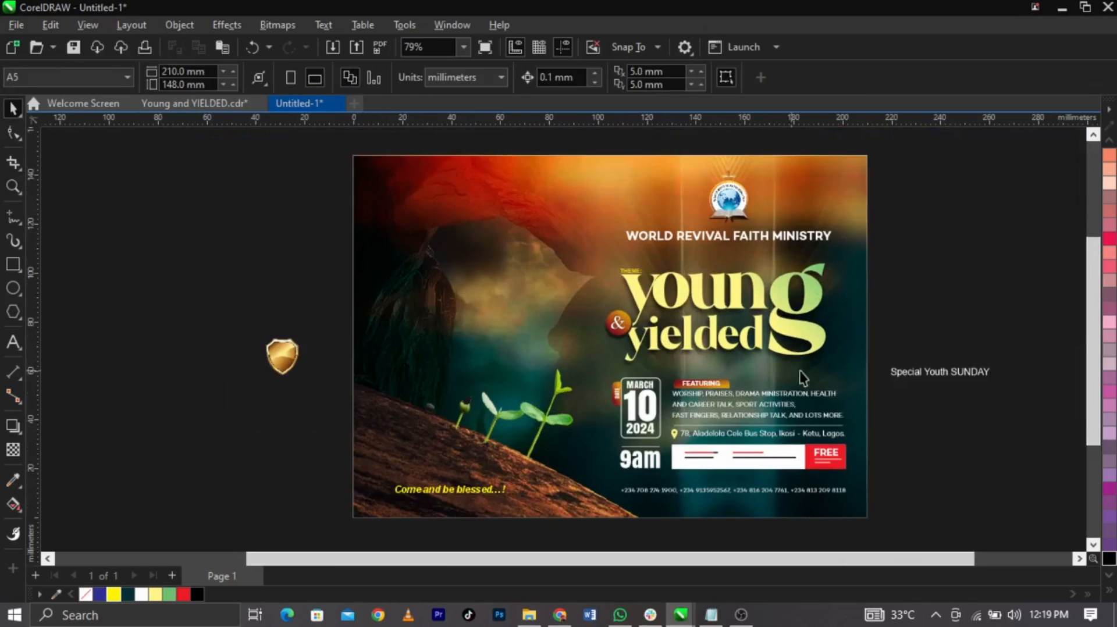
{"action": "left_click", "coordinate": [957, 376]}
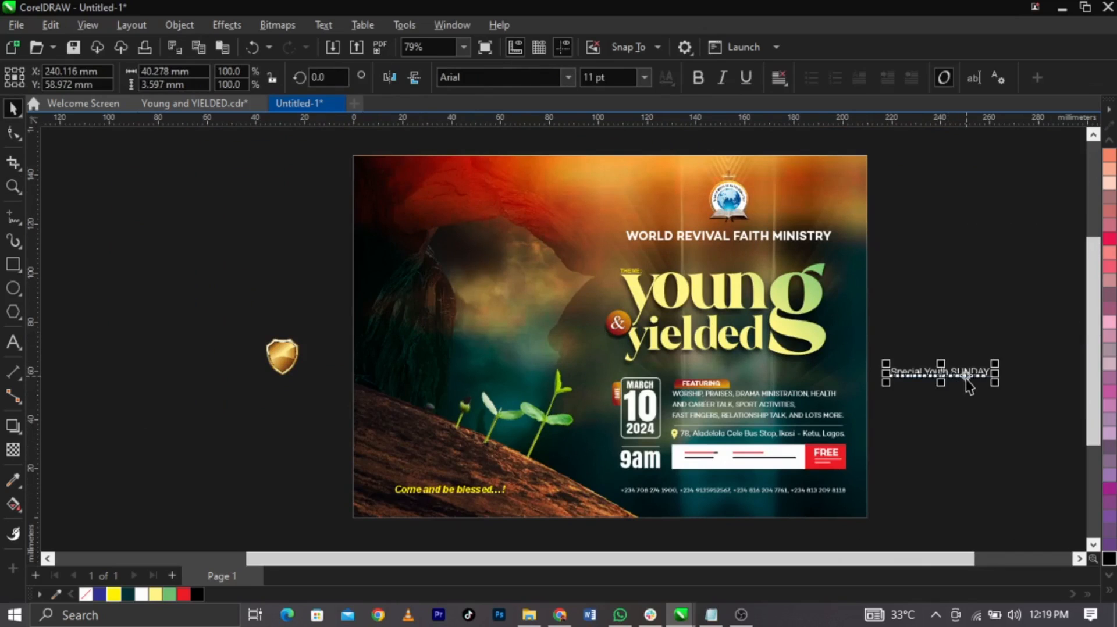
{"action": "left_click_drag", "start_coordinate": [965, 379], "coordinate": [529, 306]}
{"action": "scroll", "coordinate": [529, 306], "scroll_direction": "up", "scroll_amount": 1}
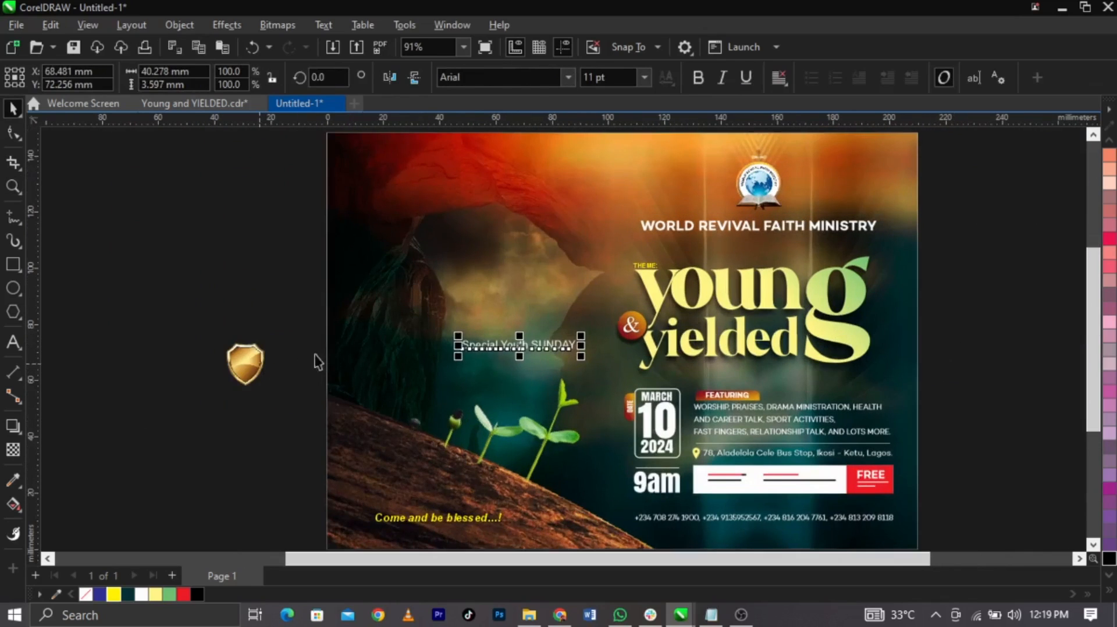
Place the gold shield on the flyer beside the theme title and enlarge it to about 30 by 34 mm
{"action": "left_click_drag", "start_coordinate": [256, 362], "coordinate": [588, 186]}
{"action": "scroll", "coordinate": [615, 232], "scroll_direction": "up", "scroll_amount": 6}
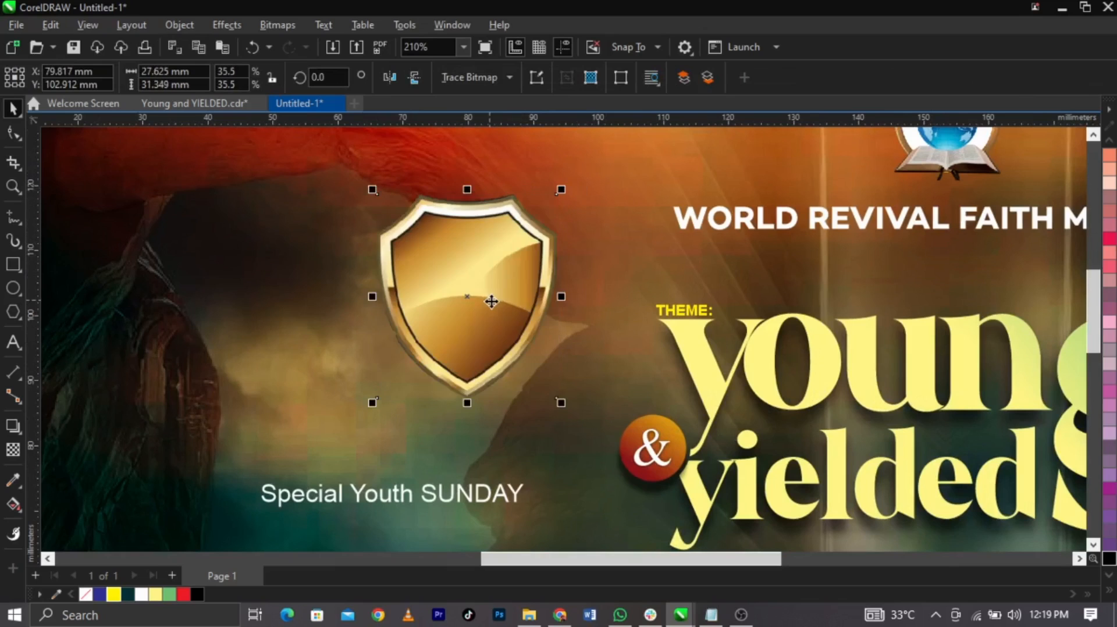
{"action": "left_click_drag", "start_coordinate": [491, 300], "coordinate": [554, 322]}
{"action": "left_click_drag", "start_coordinate": [610, 402], "coordinate": [623, 414]}
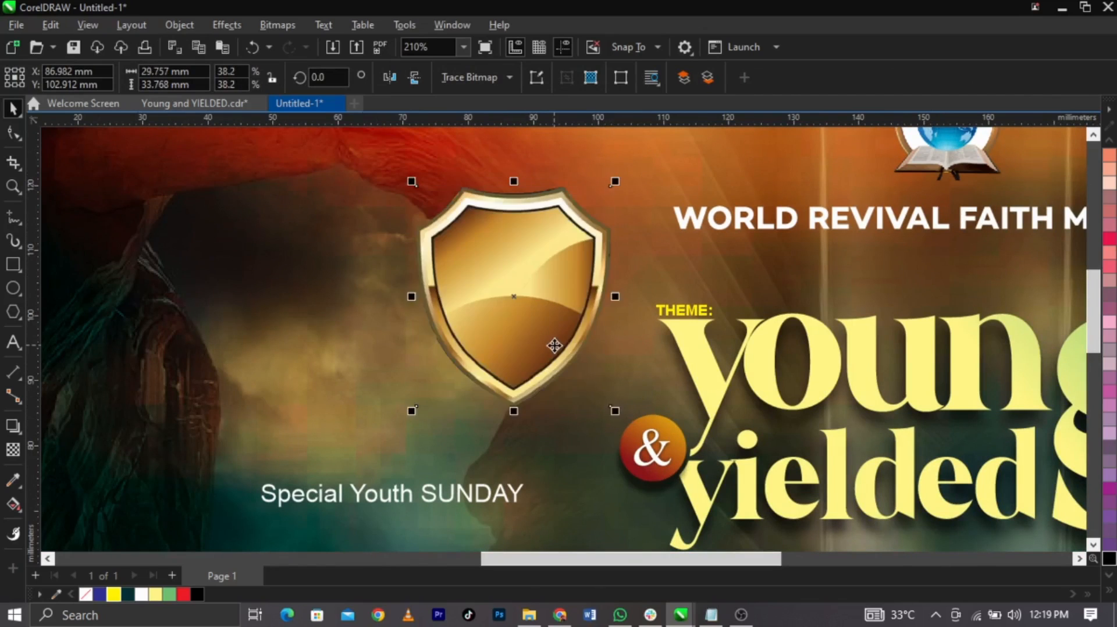
{"action": "left_click_drag", "start_coordinate": [553, 344], "coordinate": [554, 353]}
Move "Special Youth SUNDAY" over the gold shield and colour it black
{"action": "left_click_drag", "start_coordinate": [496, 506], "coordinate": [573, 288]}
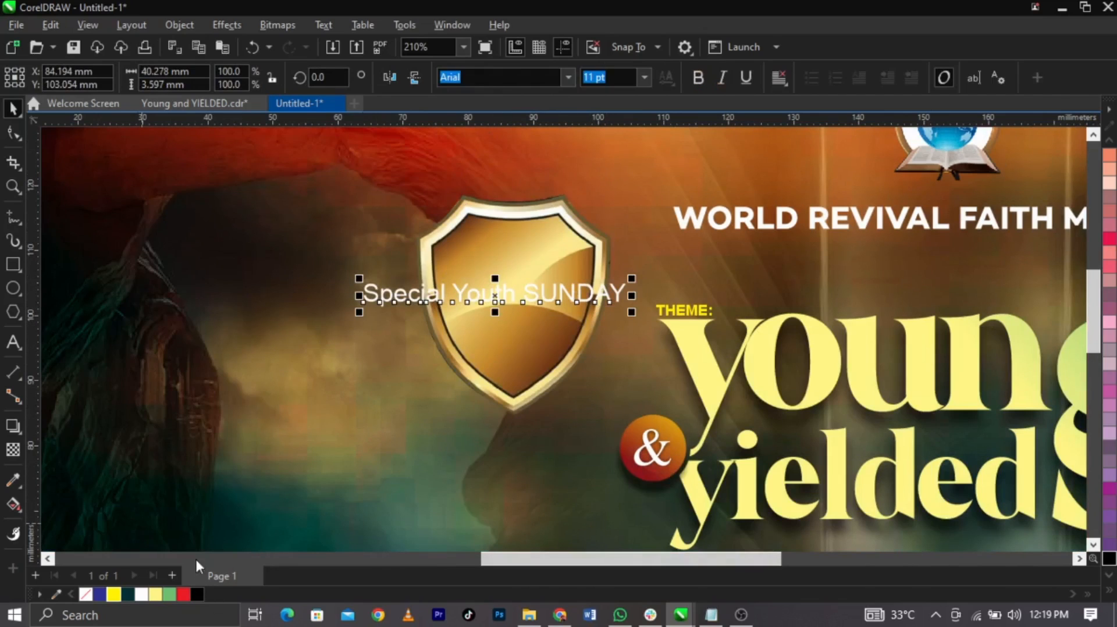
{"action": "left_click", "coordinate": [199, 593]}
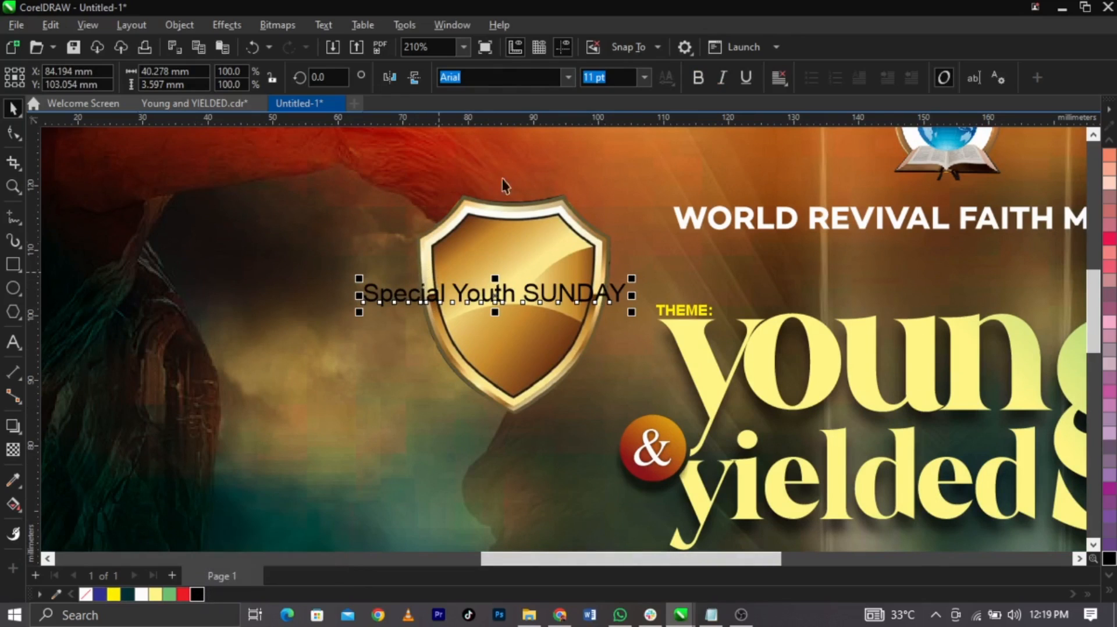
{"action": "type", "text": "At"}
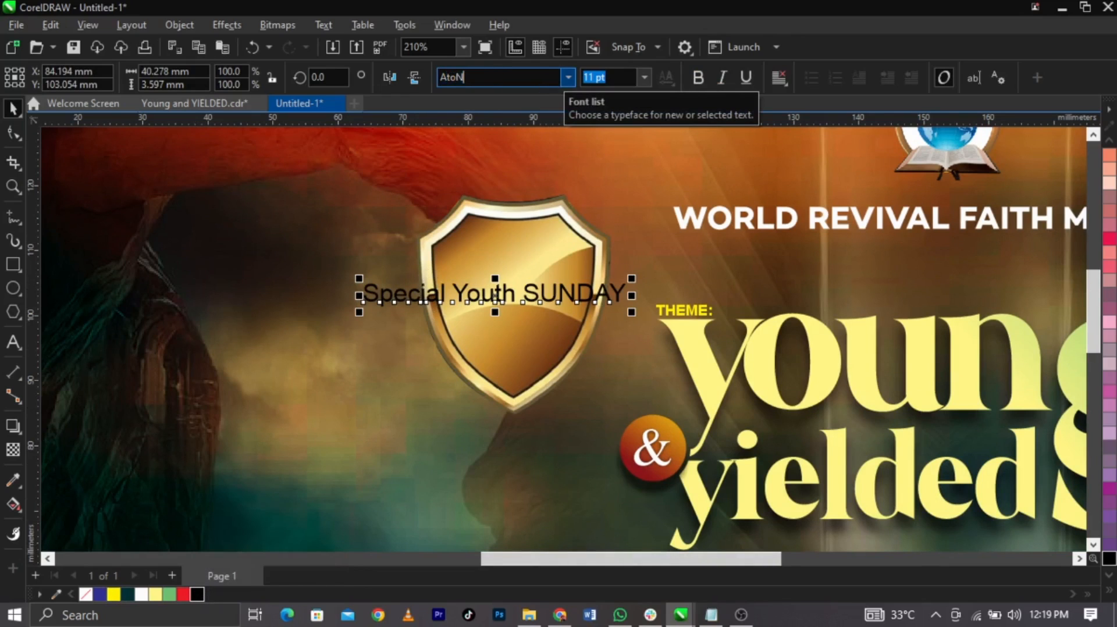
{"action": "type", "text": "om"}
{"action": "key", "text": "Return"}
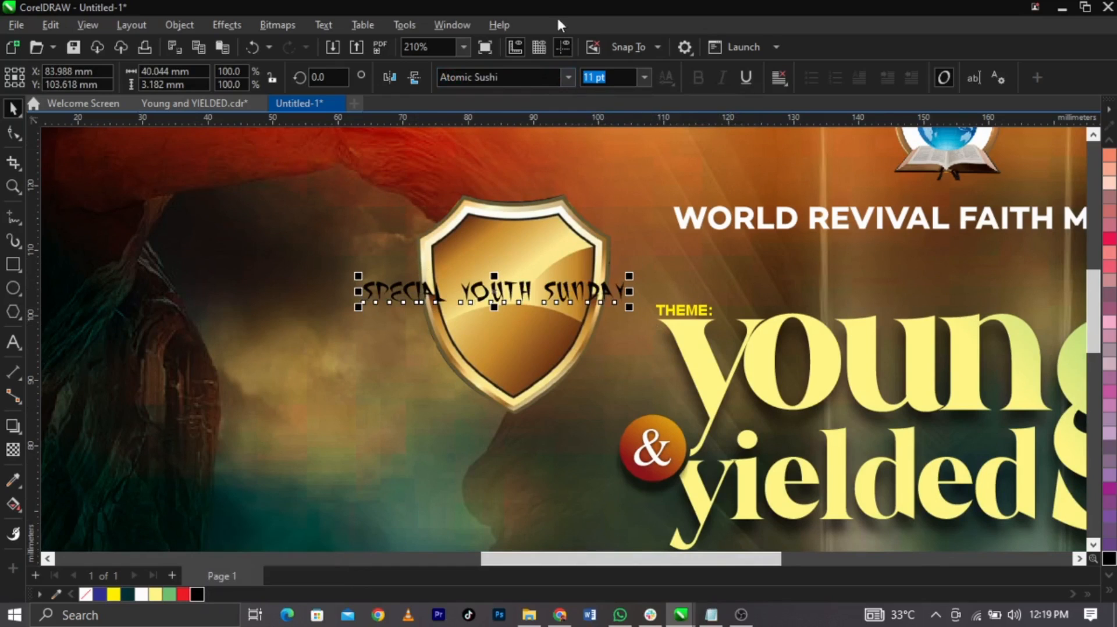
Set "Special Youth SUNDAY" in the Anton font and break it into three lines, one word per line
{"action": "left_click", "coordinate": [569, 77]}
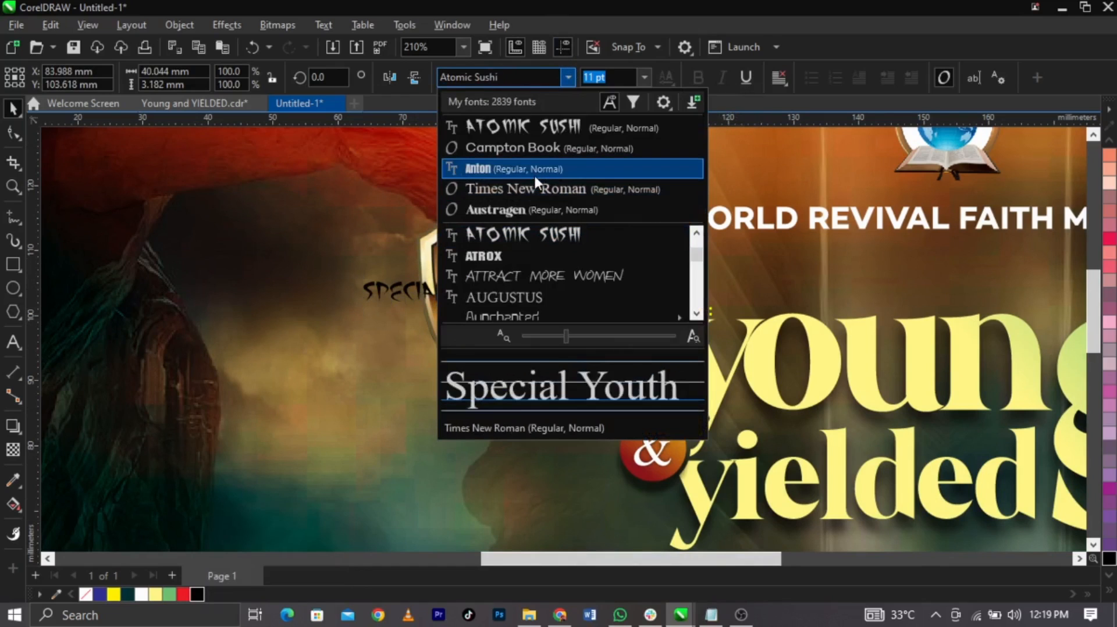
{"action": "left_click", "coordinate": [533, 173]}
{"action": "scroll", "coordinate": [487, 295], "scroll_direction": "up", "scroll_amount": 2}
{"action": "double_click", "coordinate": [488, 297]}
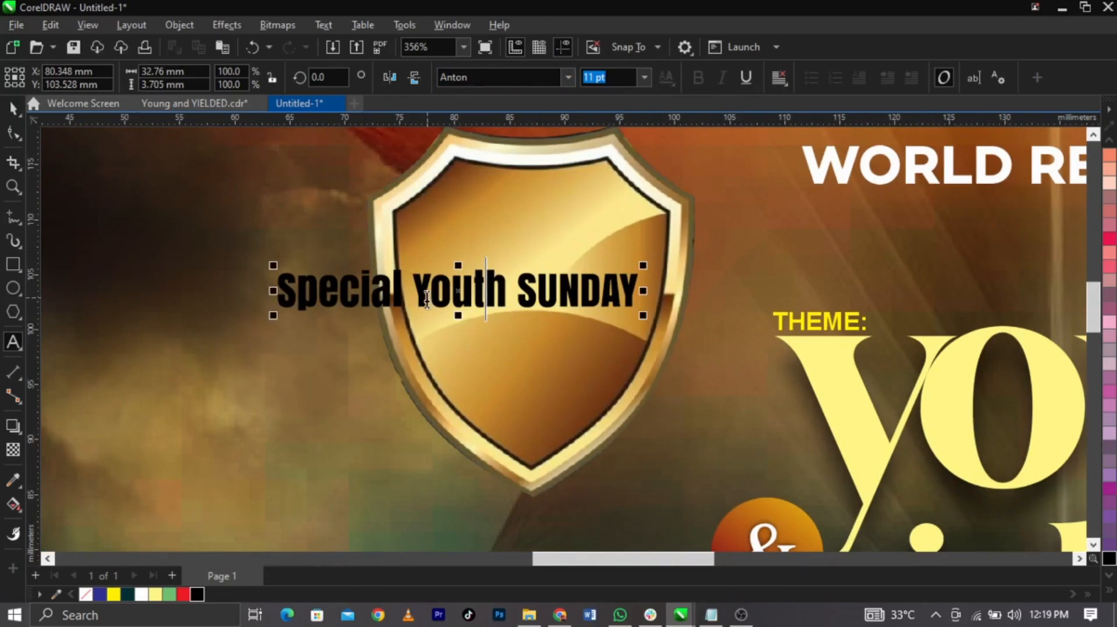
{"action": "left_click", "coordinate": [422, 298]}
{"action": "key", "text": "Return"}
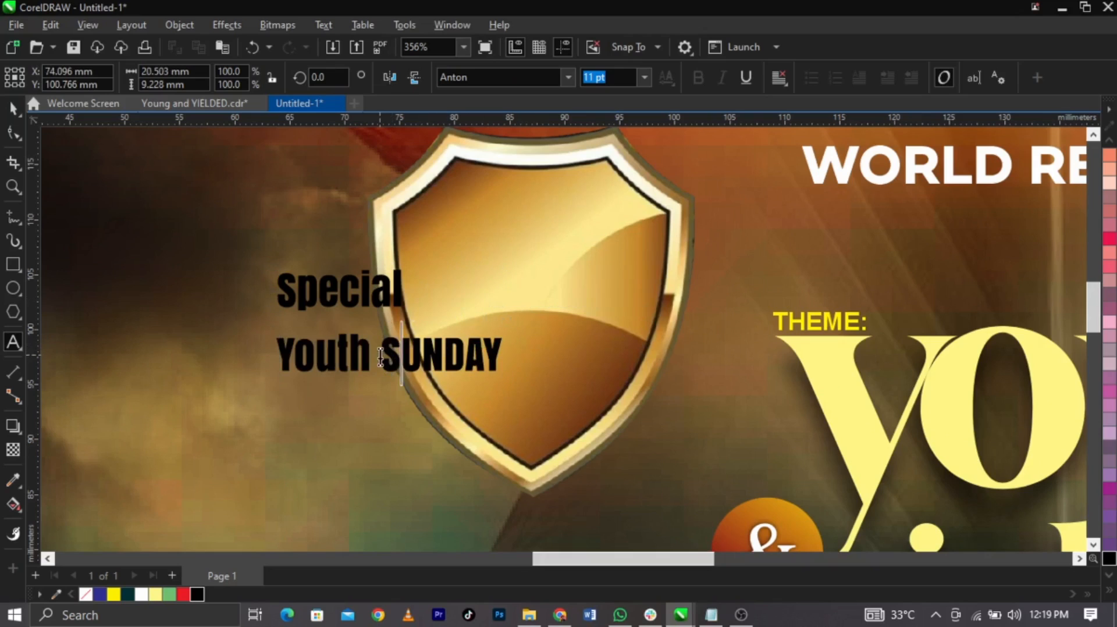
{"action": "left_click", "coordinate": [382, 355]}
{"action": "key", "text": "Return"}
Change all three lines of the shield text to uppercase
{"action": "key", "text": "ctrl+a"}
{"action": "key", "text": "shift+F3"}
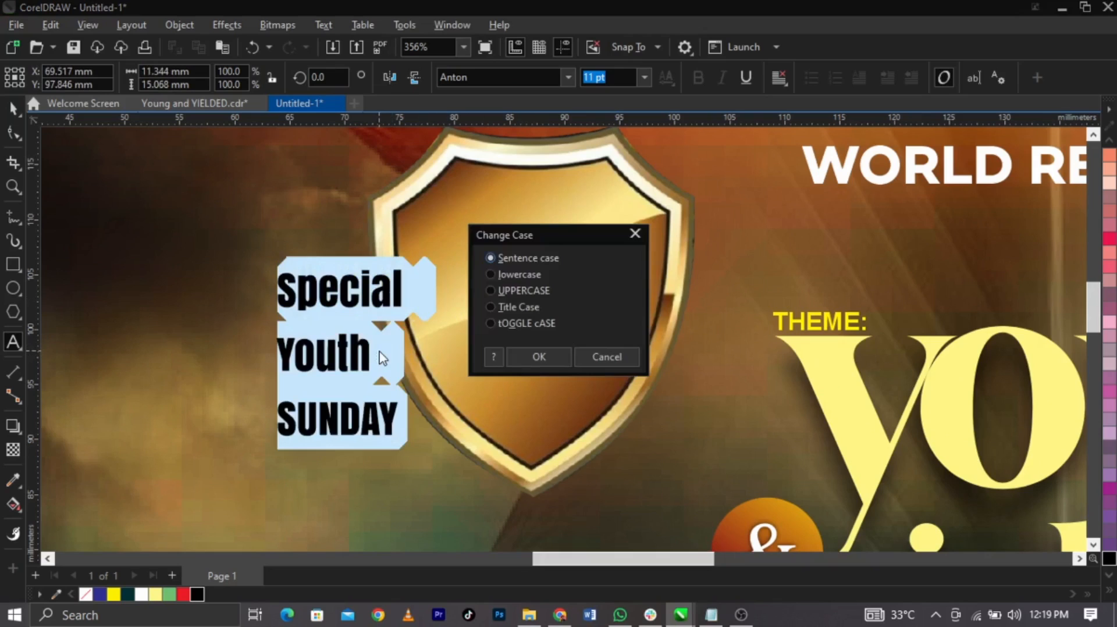
{"action": "key", "text": "u"}
{"action": "key", "text": "Return"}
Tighten the line spacing of "SPECIAL YOUTH SUNDAY" and position the text inside the shield
{"action": "left_click", "coordinate": [13, 110]}
{"action": "left_click", "coordinate": [9, 135]}
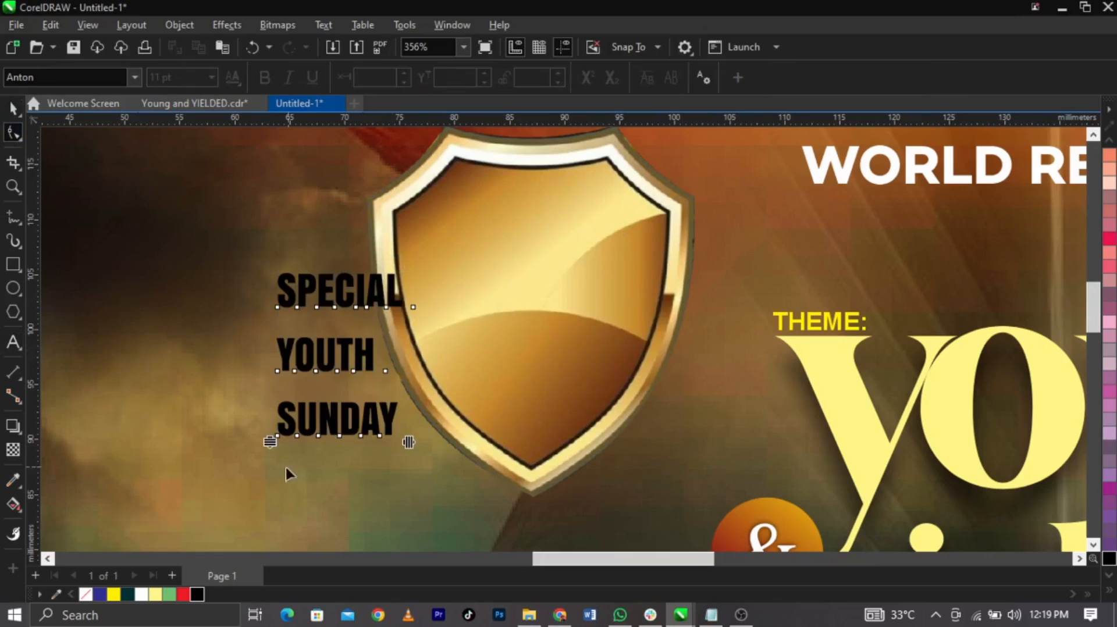
{"action": "left_click_drag", "start_coordinate": [276, 431], "coordinate": [480, 347]}
{"action": "key", "text": "space"}
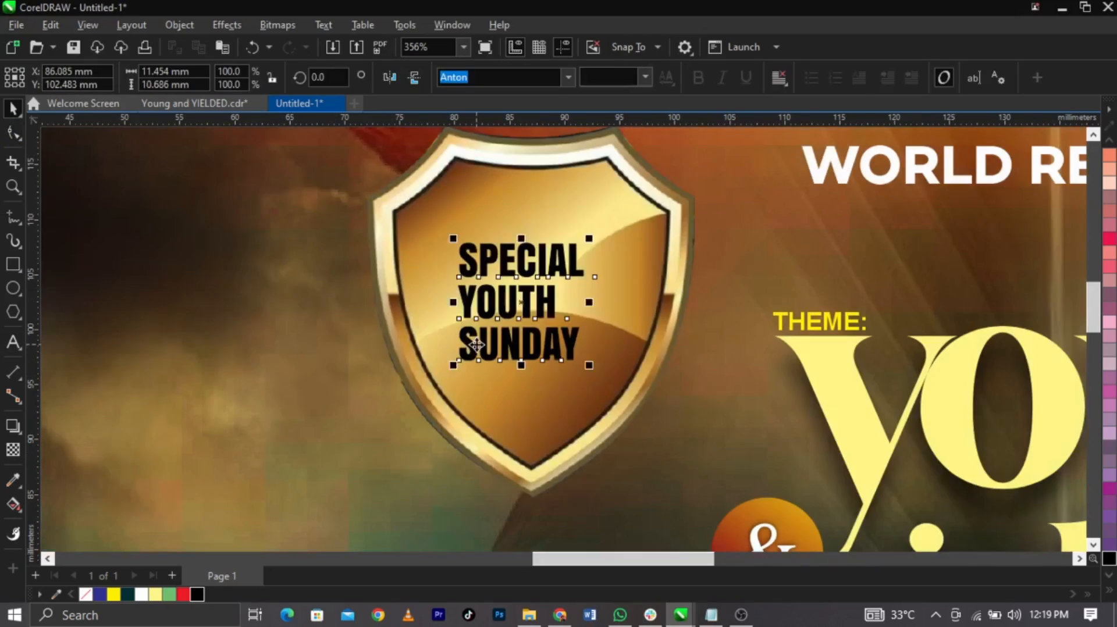
Centre-align the shield text and enlarge it to about 16 pt, placing it in the middle of the shield
{"action": "double_click", "coordinate": [565, 298]}
{"action": "key", "text": "ctrl+a"}
{"action": "key", "text": "Escape"}
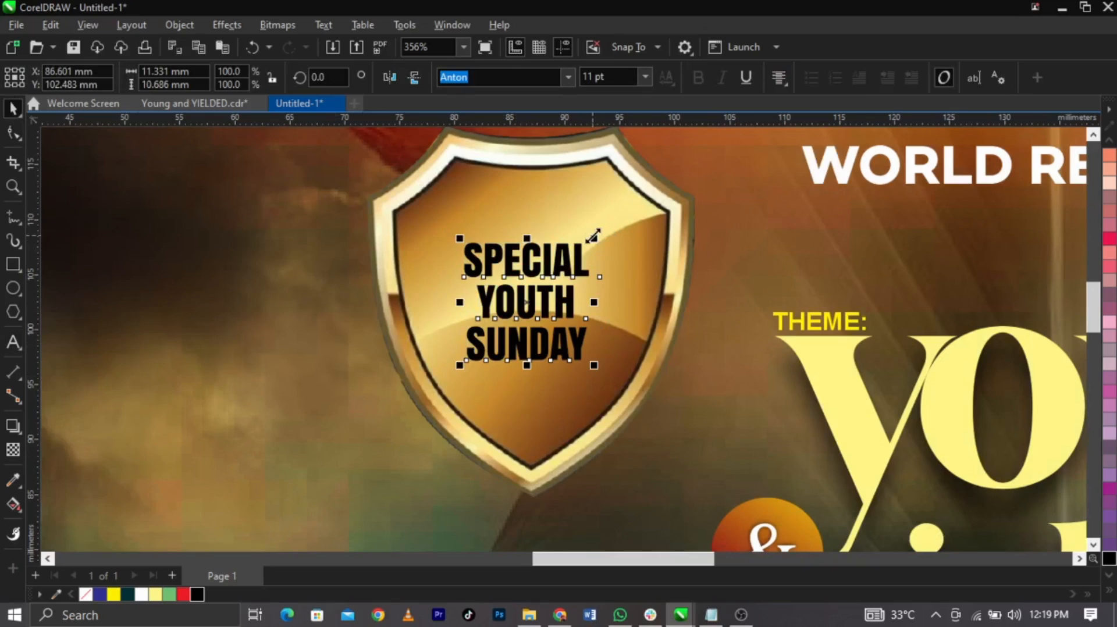
{"action": "left_click_drag", "start_coordinate": [593, 236], "coordinate": [631, 209]}
{"action": "left_click_drag", "start_coordinate": [600, 257], "coordinate": [609, 245]}
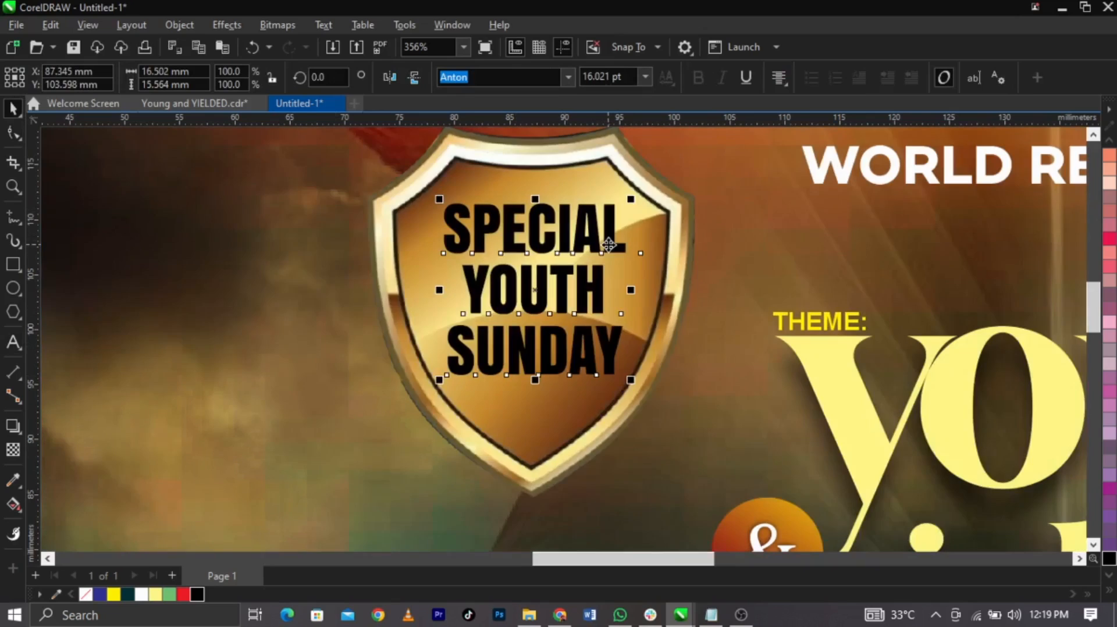
Bring the cloudy sky image from beside the page over the flyer and enlarge it to about 174 mm square
{"action": "key", "text": "F4"}
{"action": "left_click", "coordinate": [257, 291]}
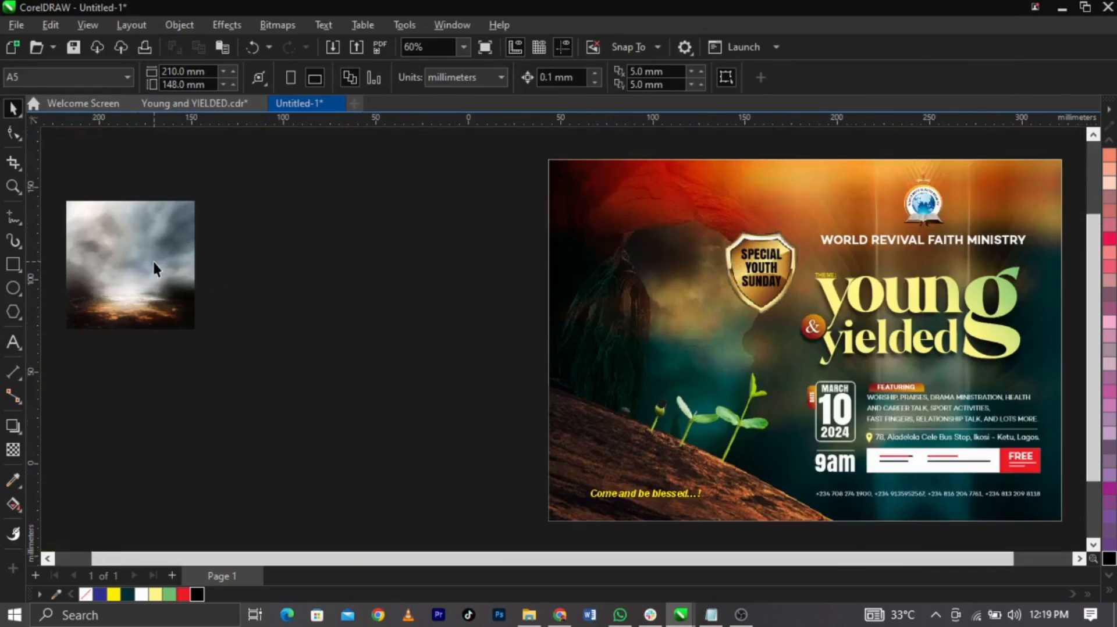
{"action": "left_click", "coordinate": [152, 259]}
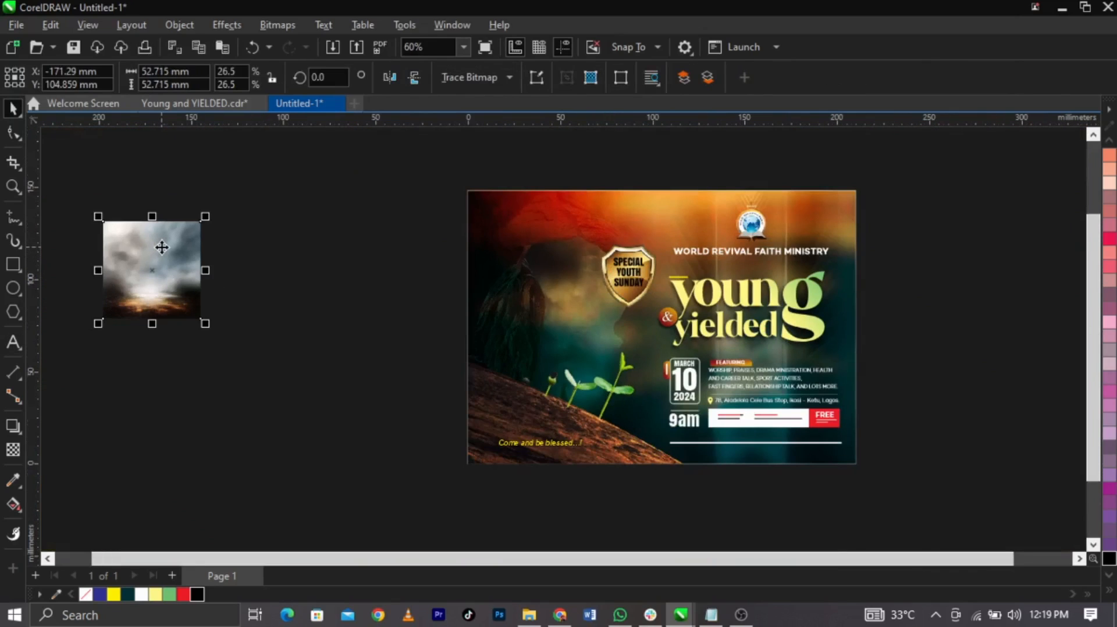
{"action": "left_click_drag", "start_coordinate": [166, 247], "coordinate": [652, 446]}
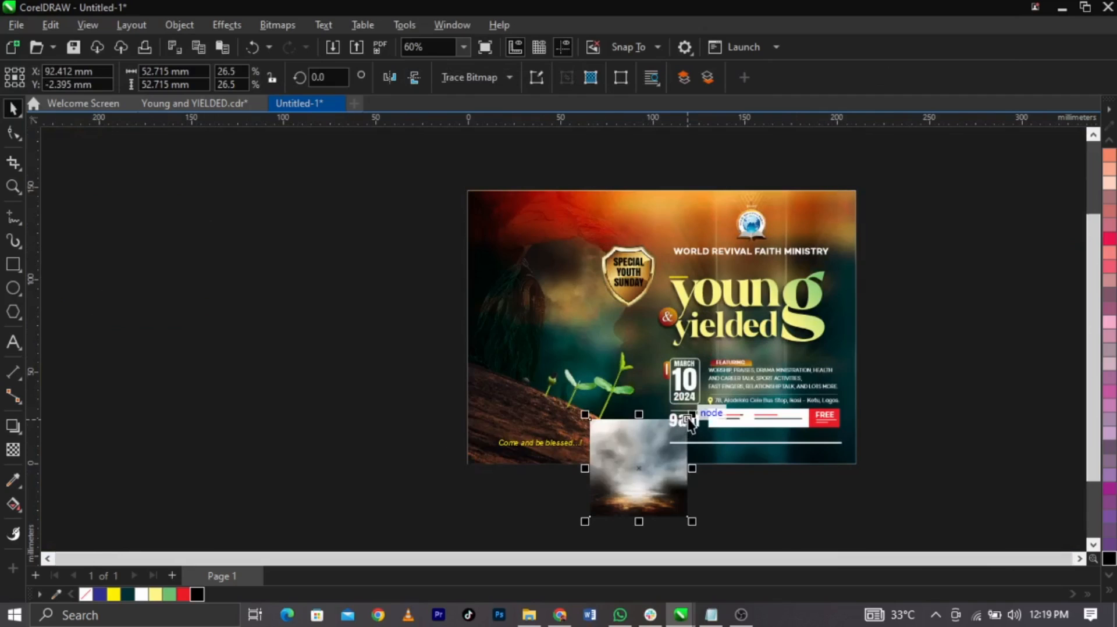
{"action": "left_click_drag", "start_coordinate": [715, 400], "coordinate": [861, 304]}
{"action": "left_click_drag", "start_coordinate": [673, 473], "coordinate": [667, 402]}
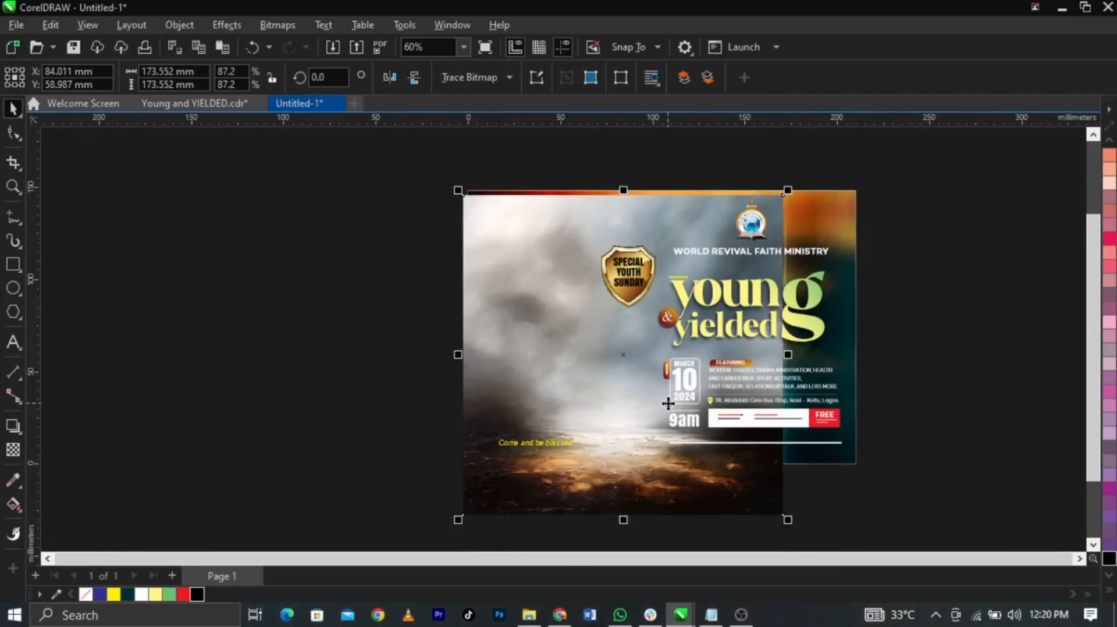
Reposition the sky image over the flyer and enlarge it to about 211 mm square
{"action": "left_click_drag", "start_coordinate": [663, 466], "coordinate": [677, 486]}
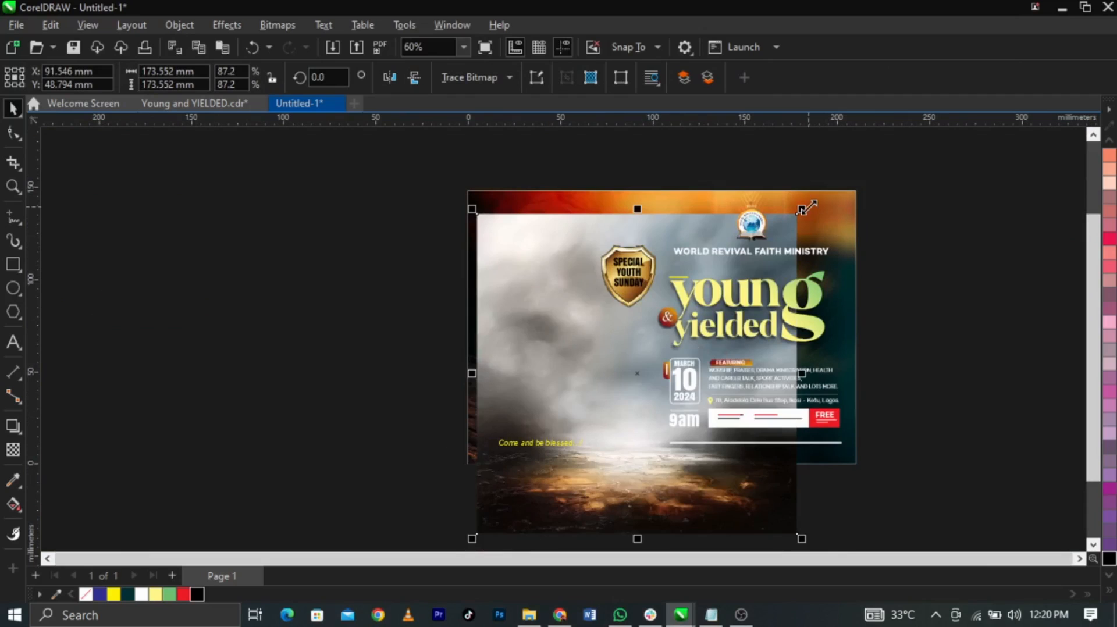
{"action": "left_click_drag", "start_coordinate": [806, 208], "coordinate": [841, 172]}
{"action": "left_click_drag", "start_coordinate": [581, 343], "coordinate": [615, 350]}
Blend the sky image with the flyer background by setting its transparency merge mode to Soft Light
{"action": "left_click", "coordinate": [12, 449]}
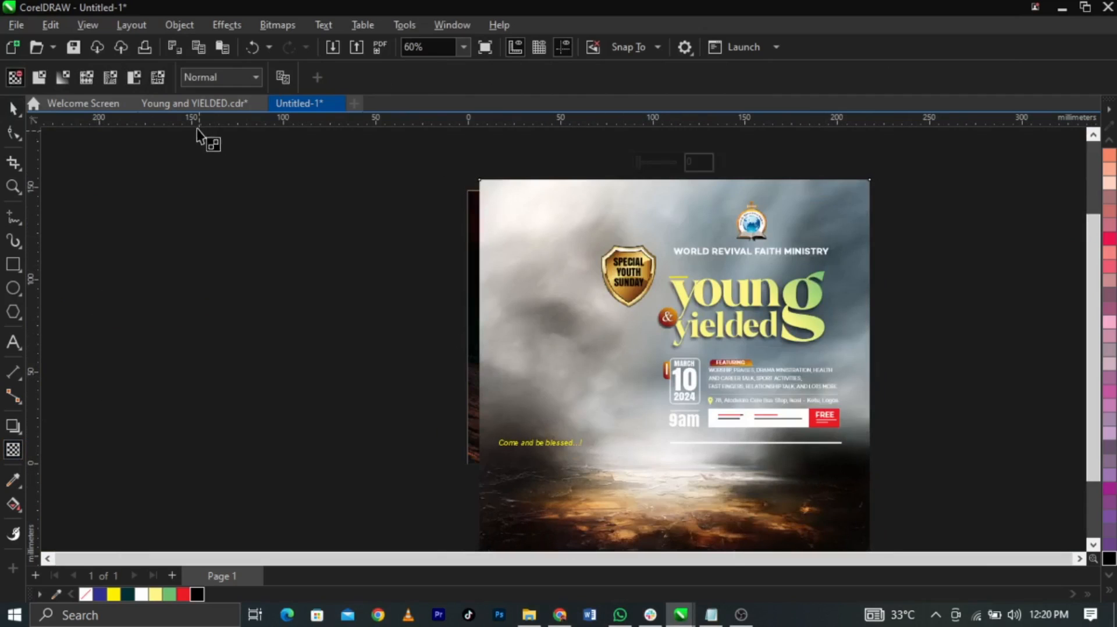
{"action": "left_click", "coordinate": [212, 85]}
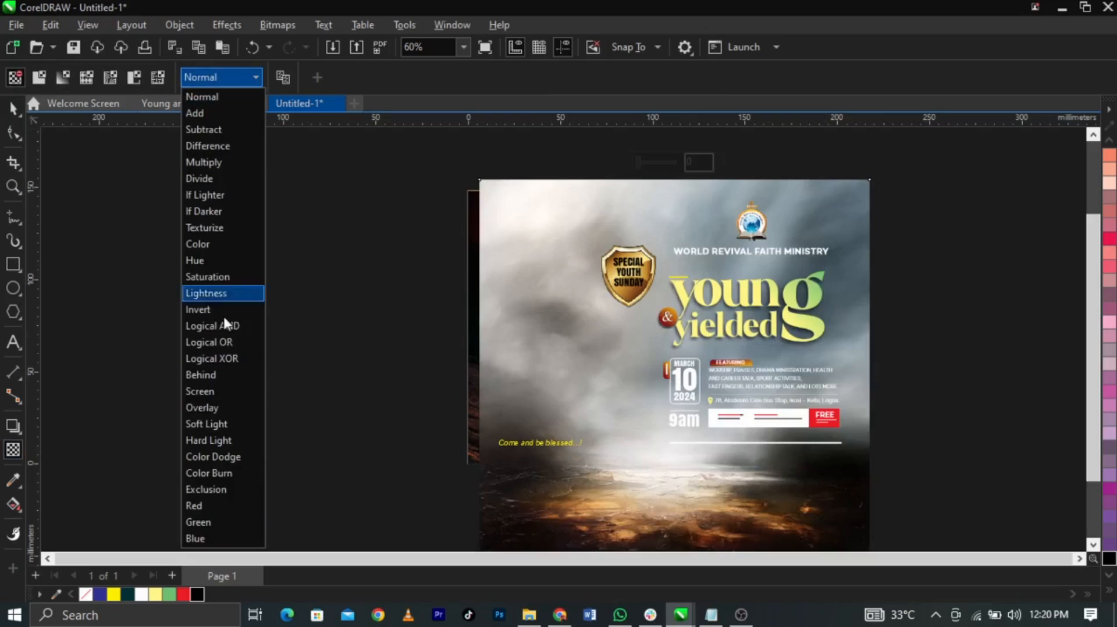
{"action": "left_click", "coordinate": [246, 420]}
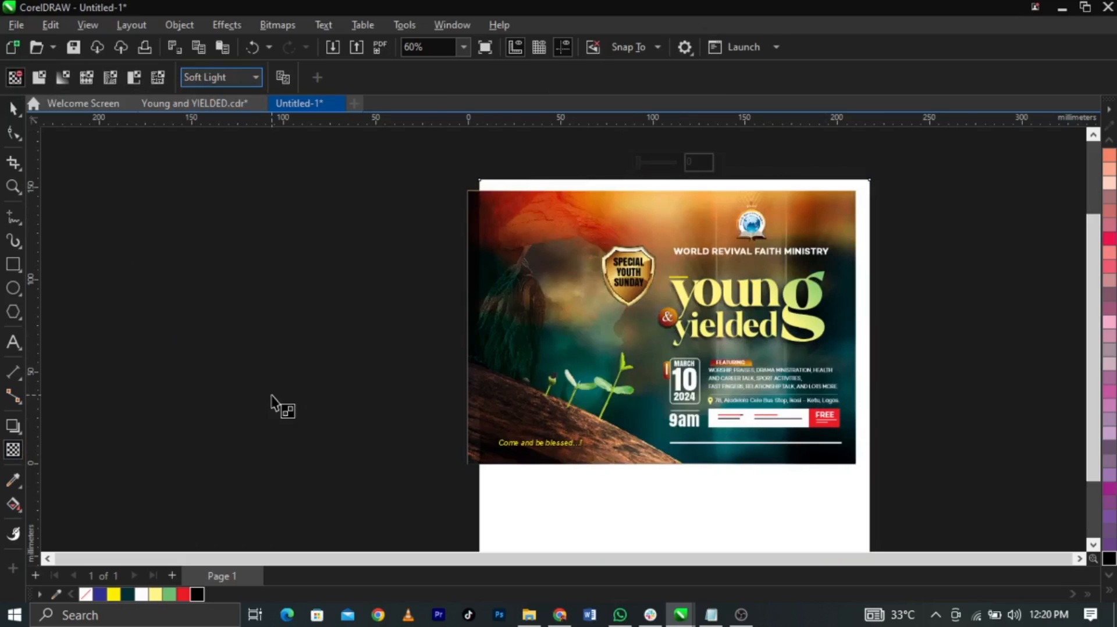
{"action": "right_click", "coordinate": [539, 329]}
{"action": "left_click", "coordinate": [513, 329]}
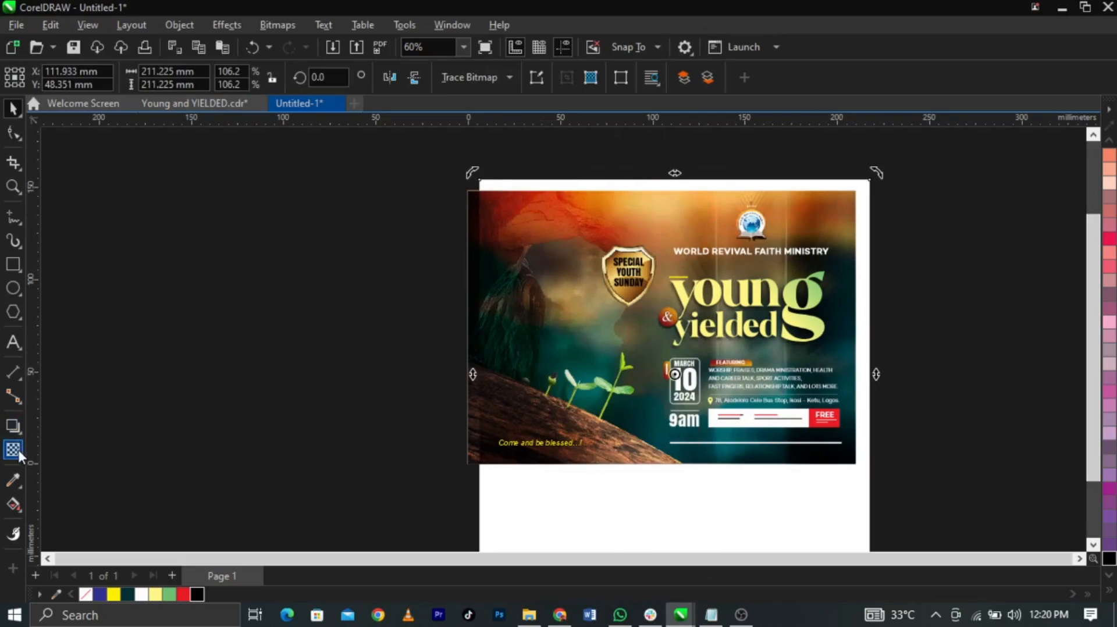
{"action": "left_click", "coordinate": [13, 450]}
{"action": "key", "text": "space"}
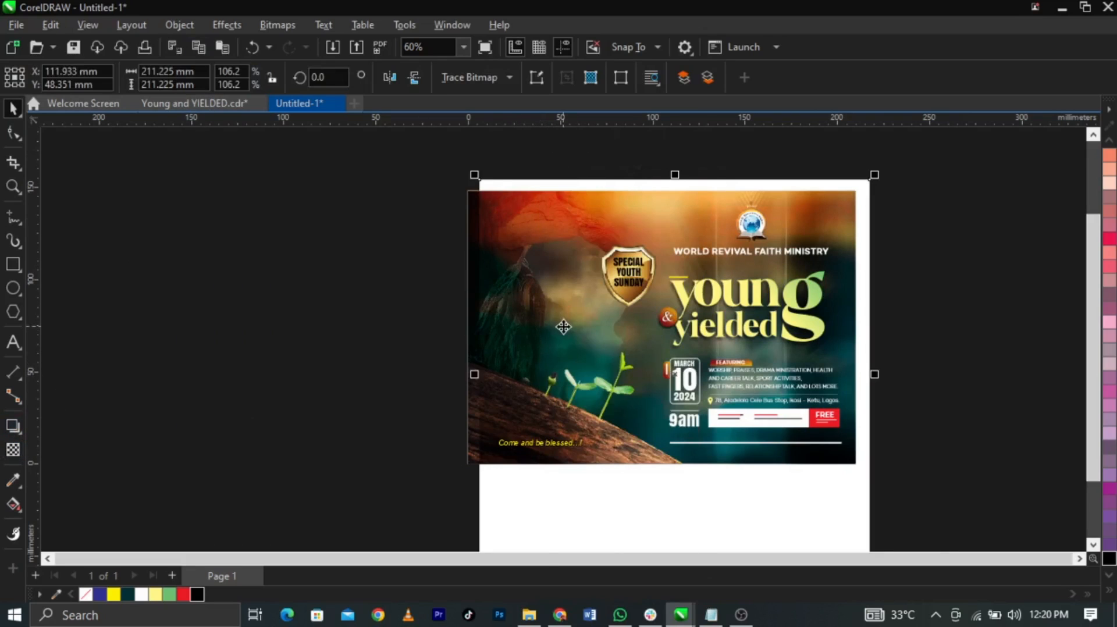
Shift the sky image about 20 mm to the right and PowerClip it inside the flyer's background frame
{"action": "left_click_drag", "start_coordinate": [564, 327], "coordinate": [812, 337]}
{"action": "left_click_drag", "start_coordinate": [955, 369], "coordinate": [744, 356]}
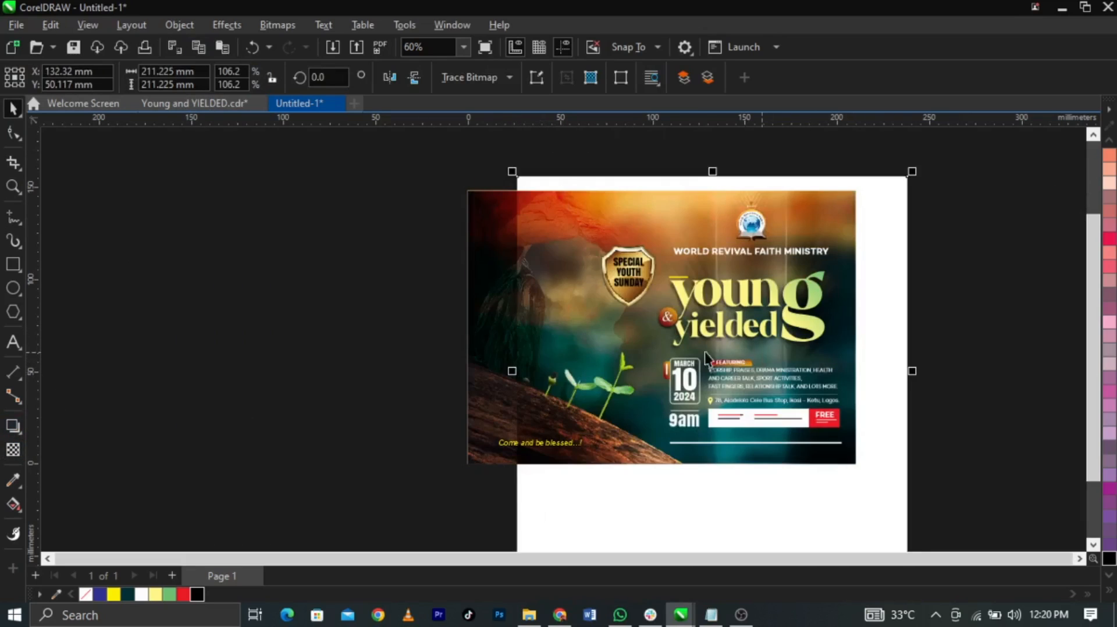
{"action": "right_click", "coordinate": [566, 344]}
{"action": "left_click", "coordinate": [587, 350]}
{"action": "left_click", "coordinate": [481, 343]}
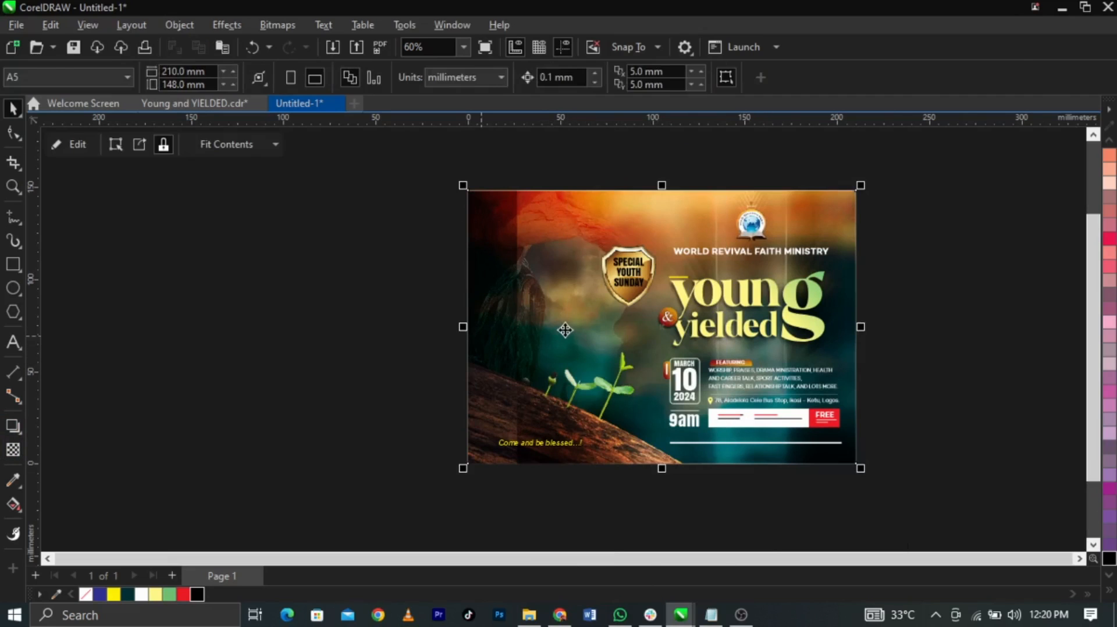
Edit the background frame's contents to enlarge the sky image to about 245 mm square, and preview the whole flyer full screen
{"action": "right_click", "coordinate": [565, 330]}
{"action": "left_click", "coordinate": [619, 118]}
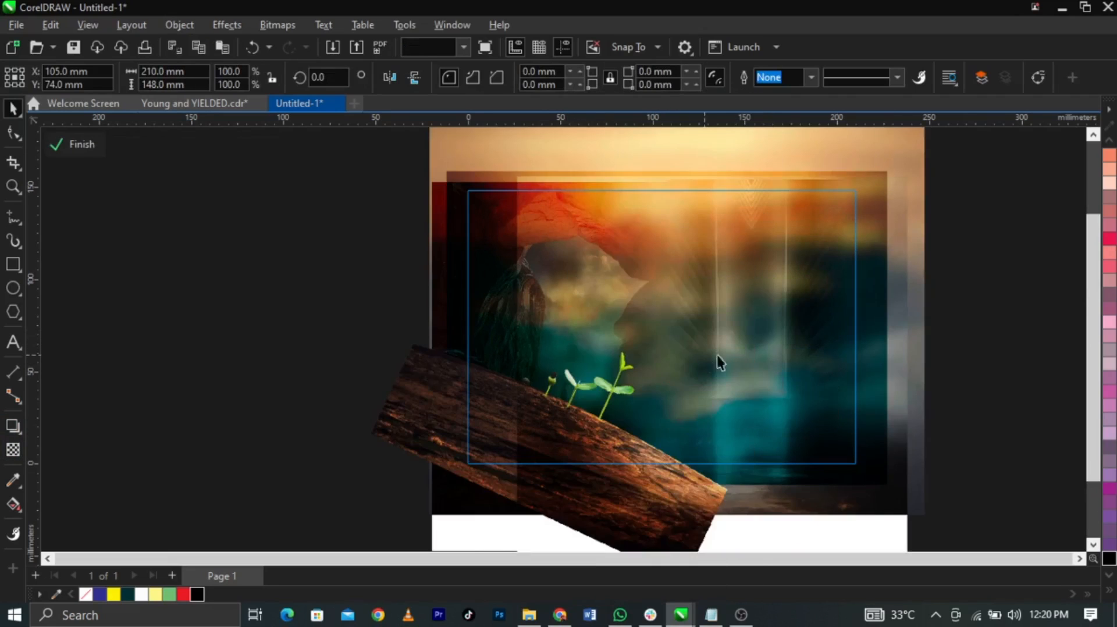
{"action": "left_click", "coordinate": [732, 355]}
{"action": "left_click_drag", "start_coordinate": [873, 172], "coordinate": [906, 143]}
{"action": "scroll", "coordinate": [607, 345], "scroll_direction": "up", "scroll_amount": 2}
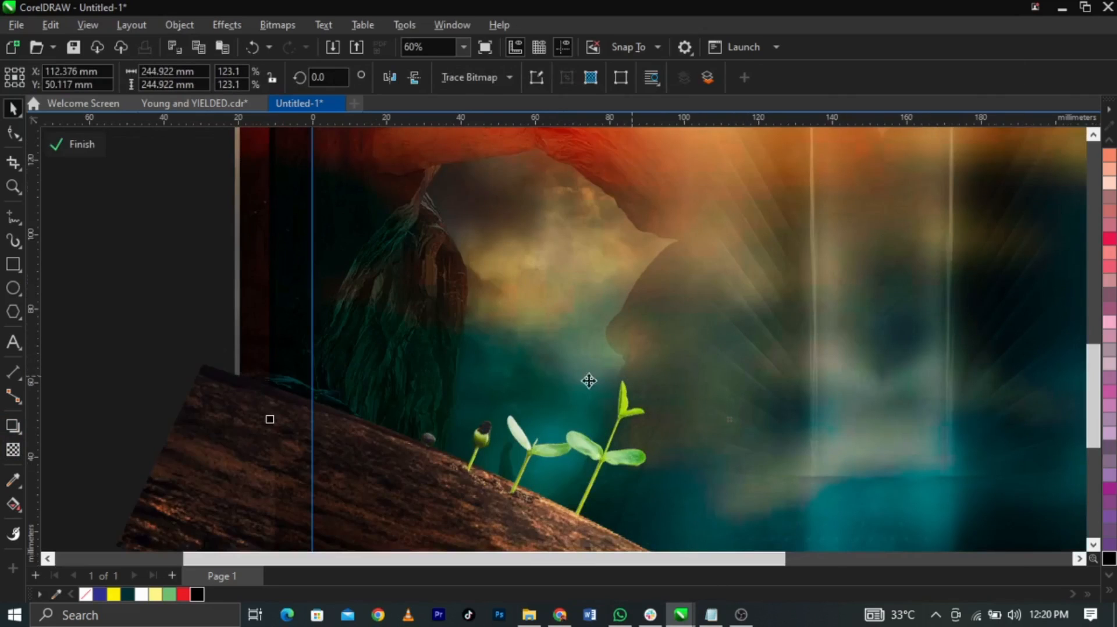
{"action": "scroll", "coordinate": [553, 344], "scroll_direction": "down", "scroll_amount": 1}
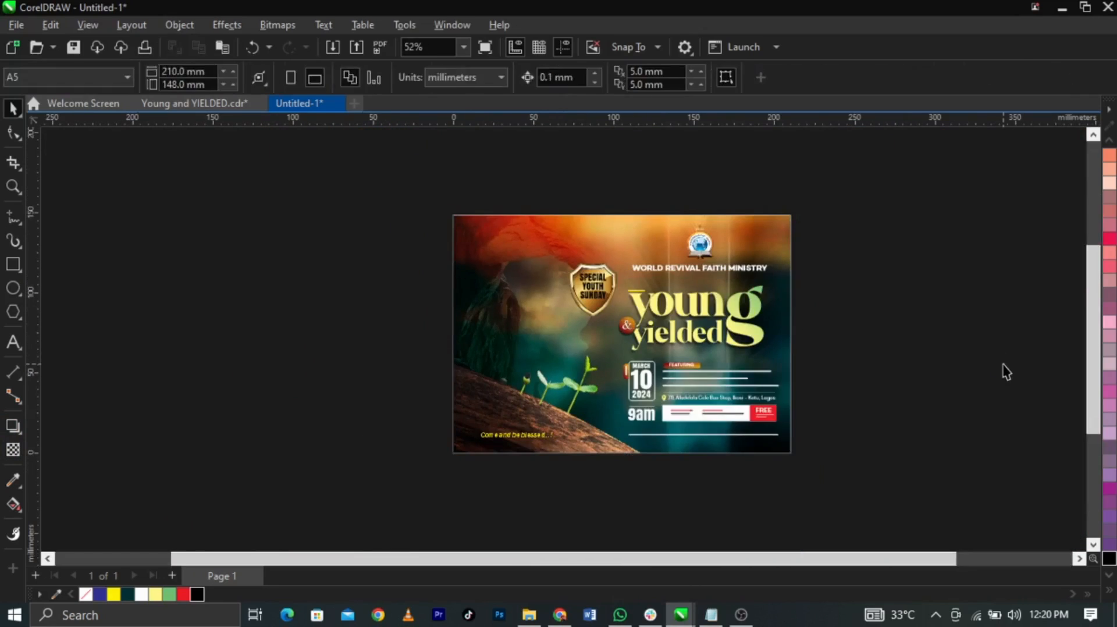
{"action": "key", "text": "shift+F4"}
{"action": "key", "text": "F9"}
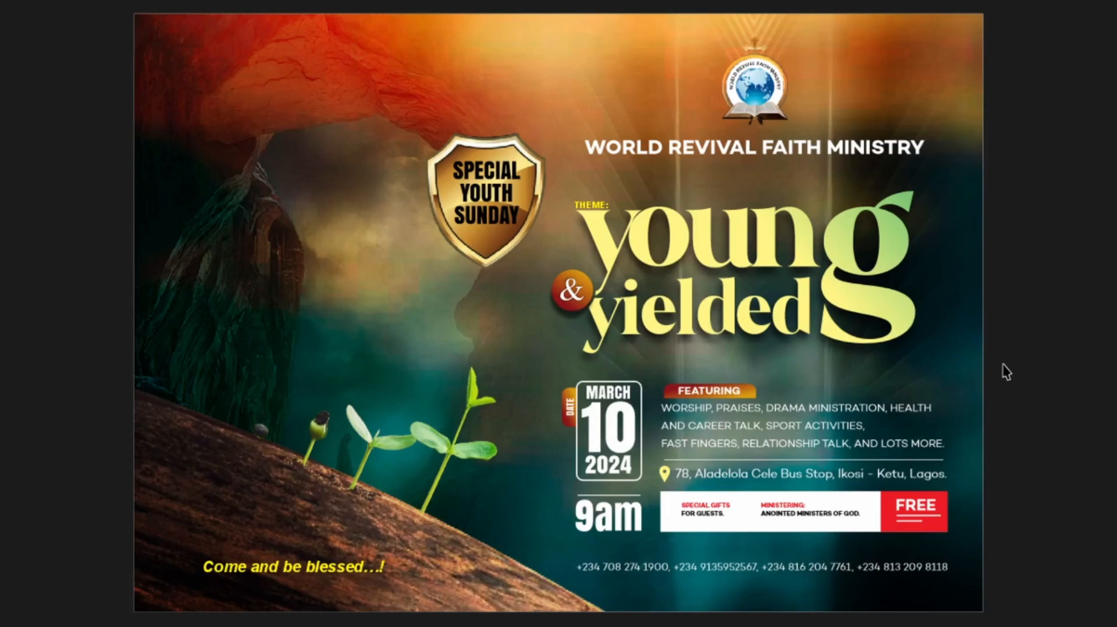